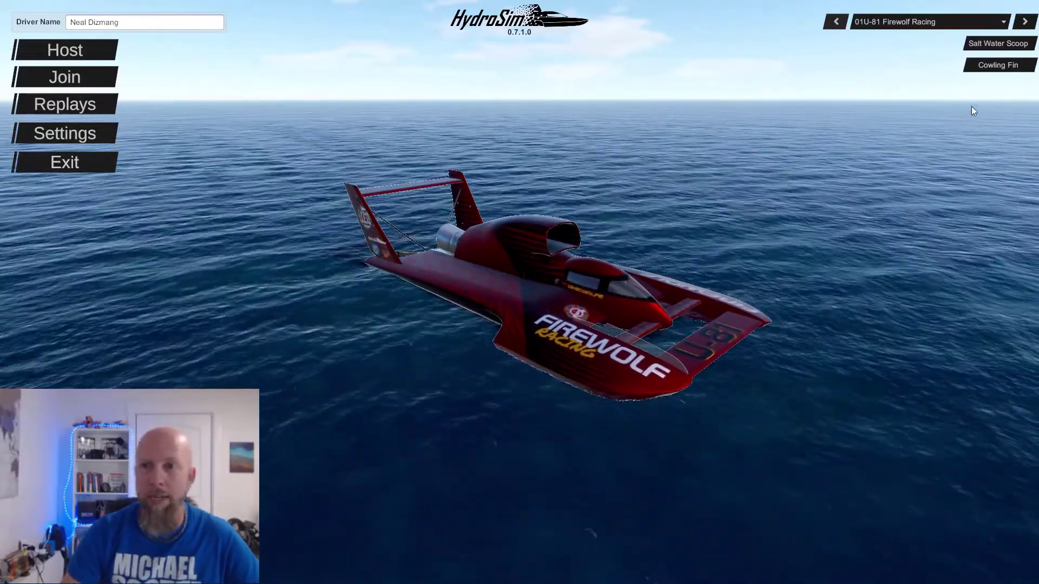
- Browse through the available boats as far as the U-92 Dutch Bros
click(1026, 24)
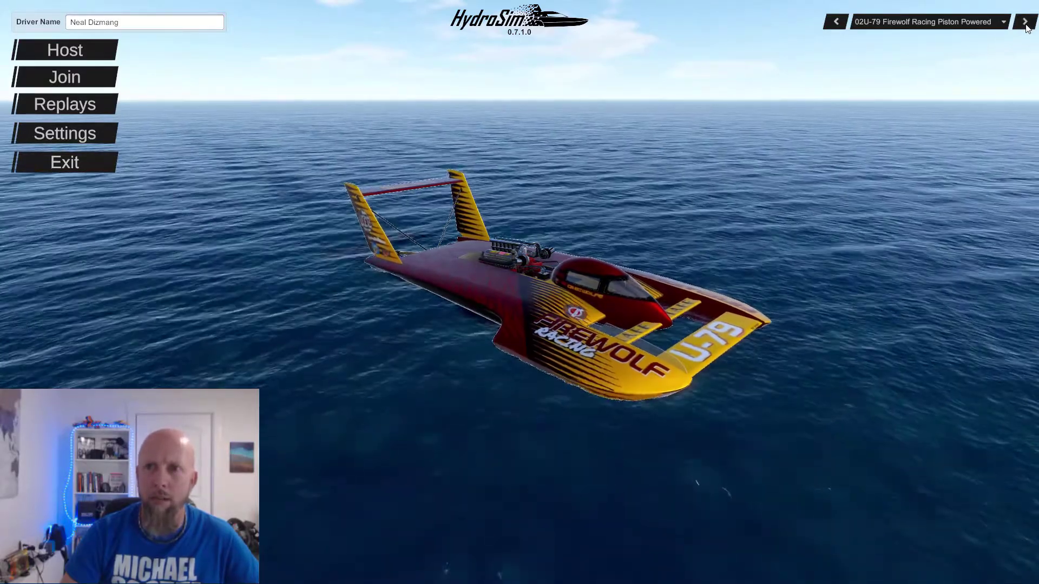
click(1026, 23)
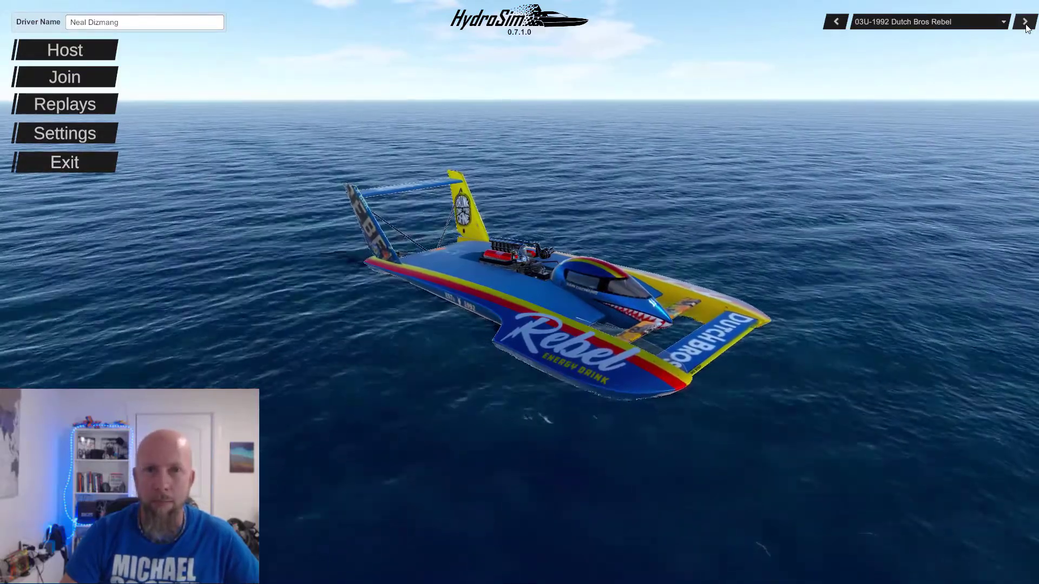
click(1026, 24)
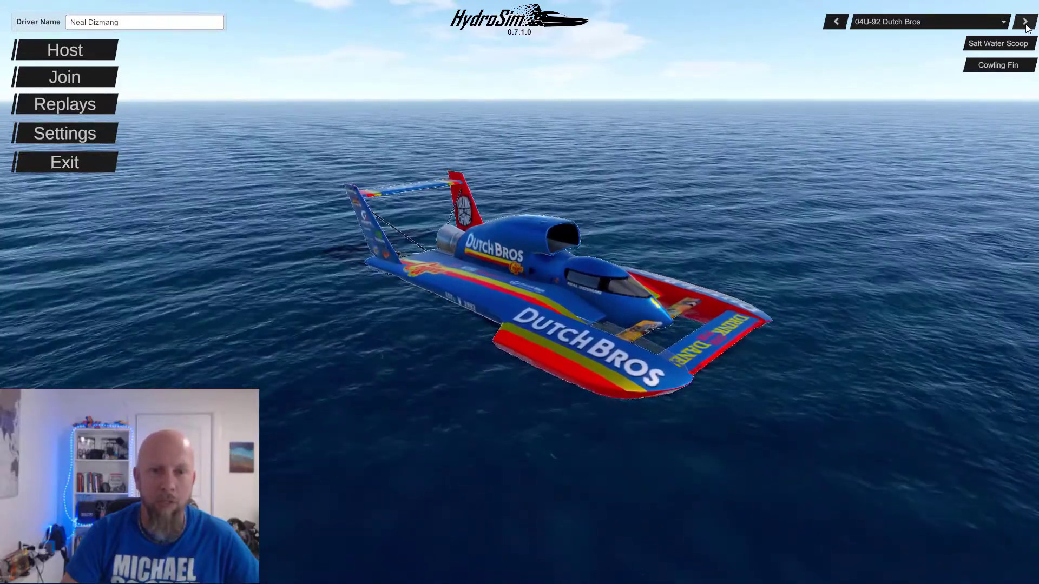
- Preview the Dutch Bros boat with its Cowling Fin and Salt Water Scoop options enabled, viewing it from several angles
click(1001, 65)
click(1004, 45)
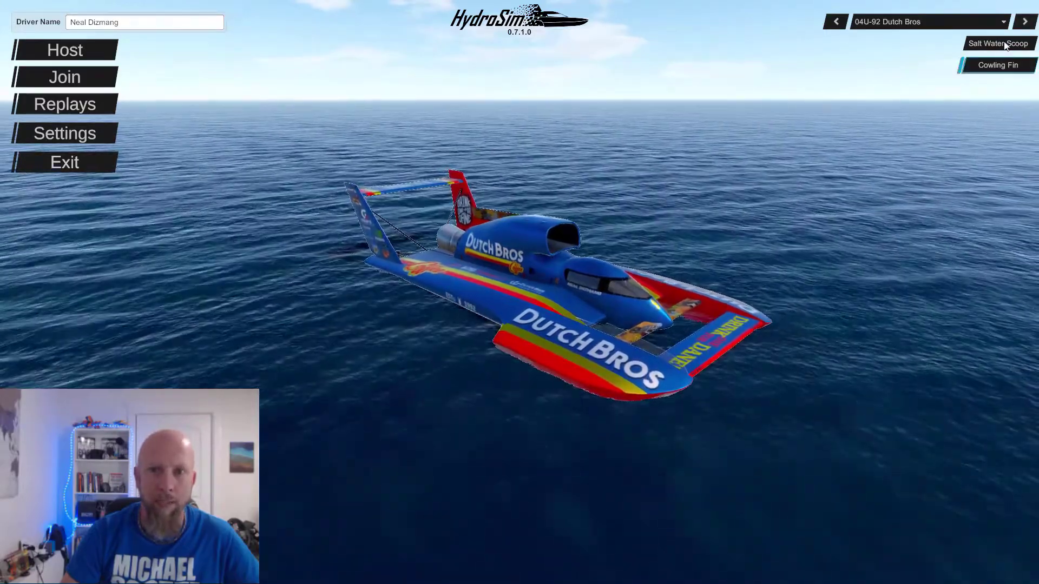
drag(747, 237, 624, 285)
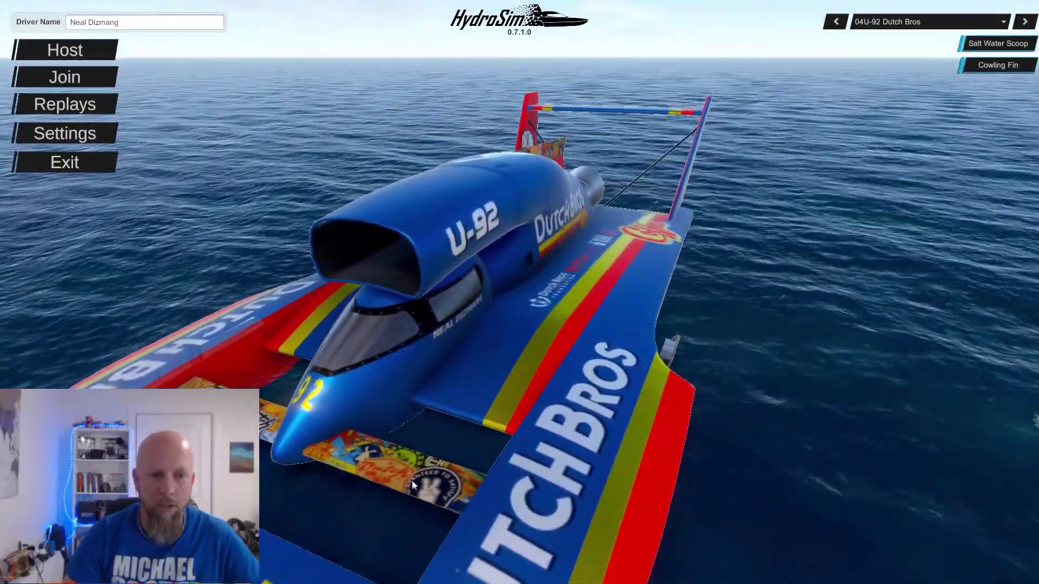
drag(412, 485, 664, 387)
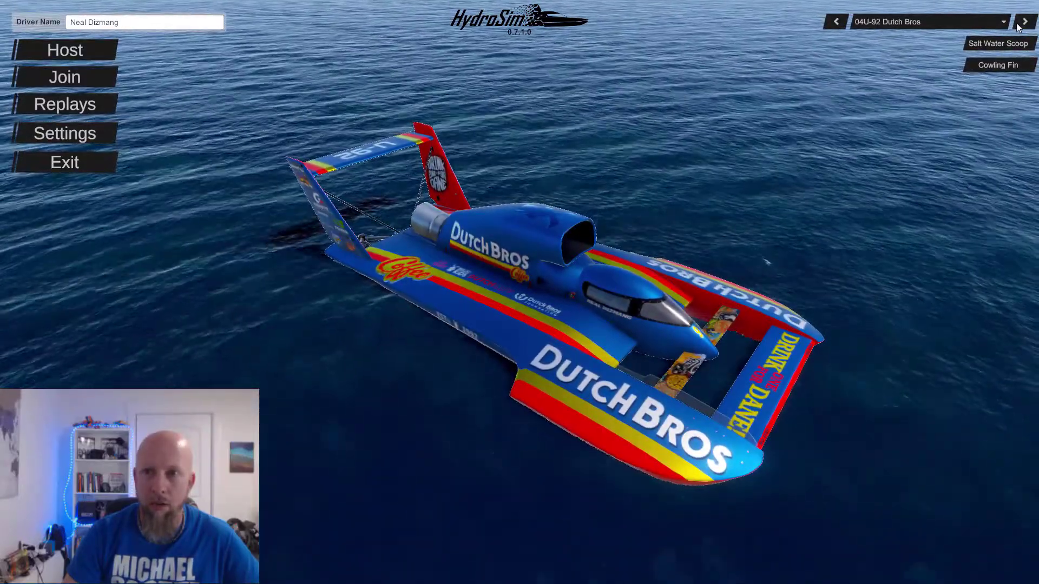
- Browse on to the U-61 Pepsi boat and inspect its livery from both sides
click(1024, 24)
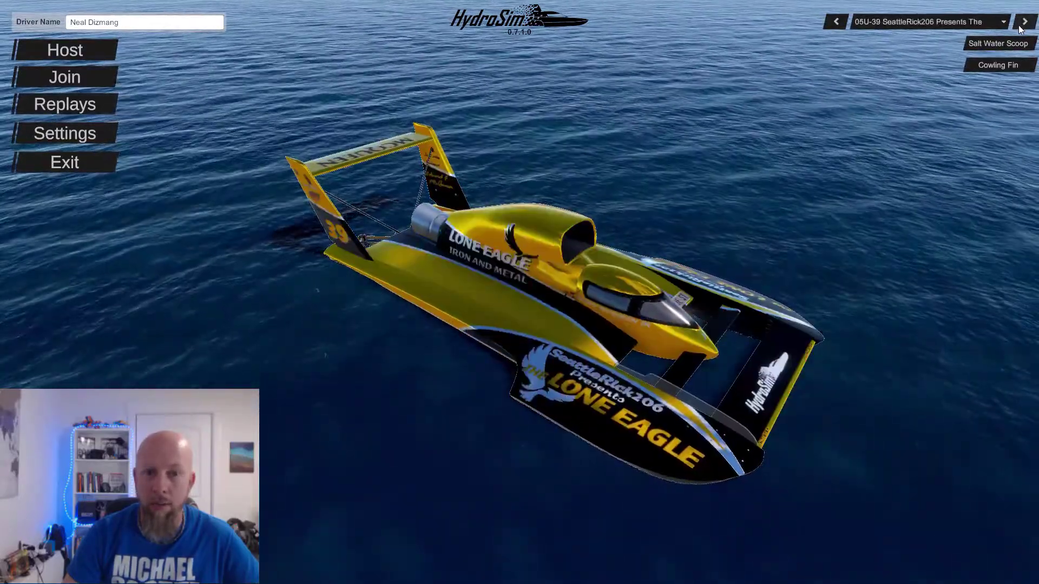
click(1024, 25)
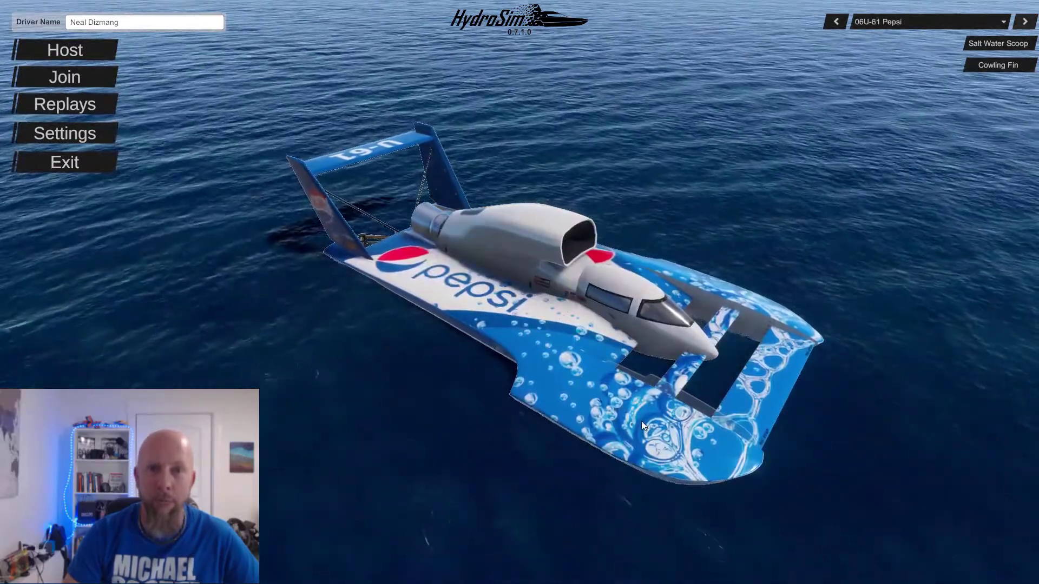
drag(645, 422, 415, 418)
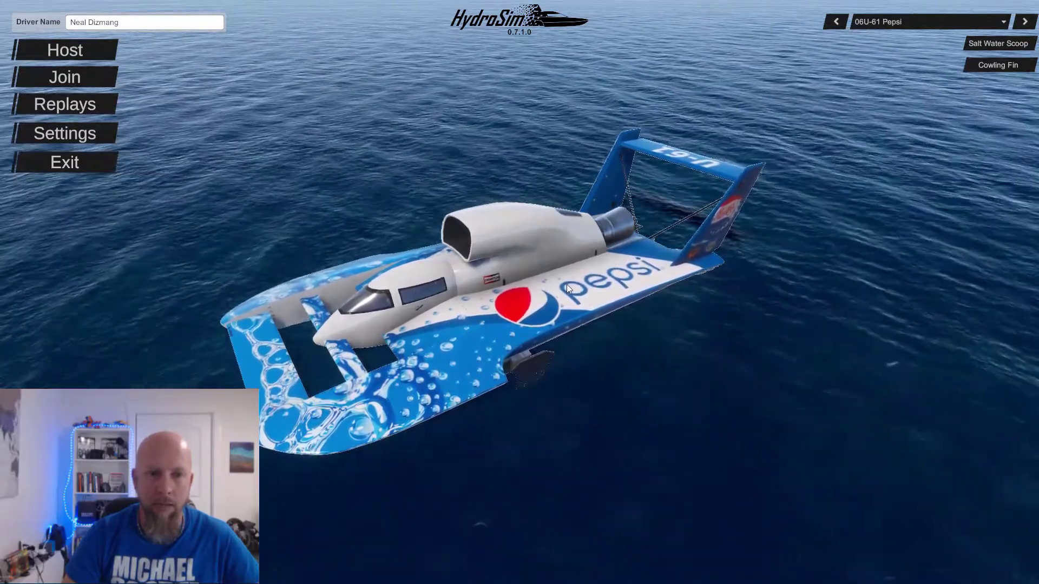
mouse_move(569, 301)
mouse_down()
mouse_move(513, 329)
mouse_move(381, 317)
mouse_move(565, 320)
mouse_up()
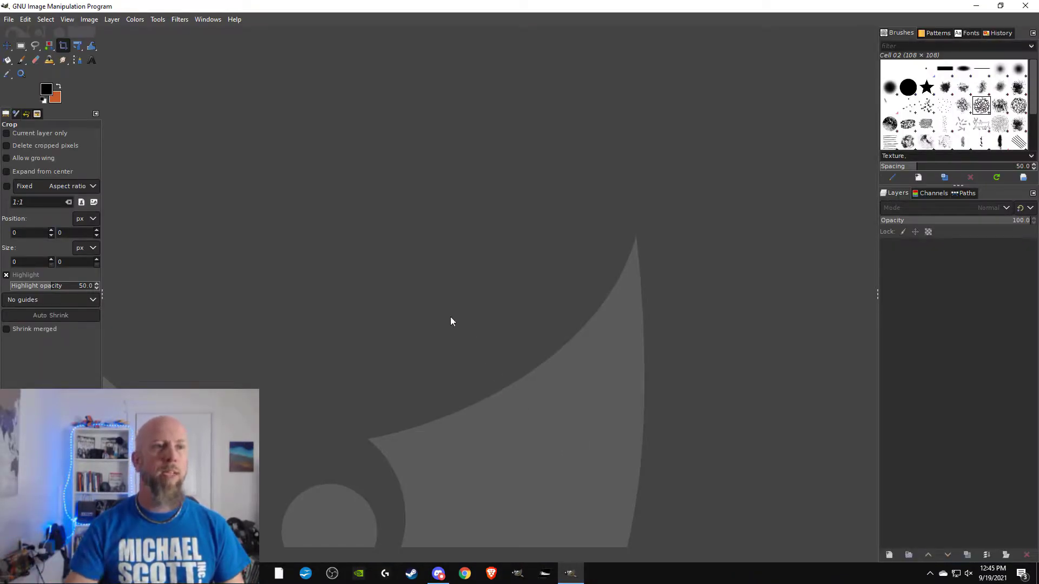
- Switch to GIMP and open the Hull.psd template from the H1 Sim\Boat Builder\Templates folder on the Steam Drive (S:)
click(8, 20)
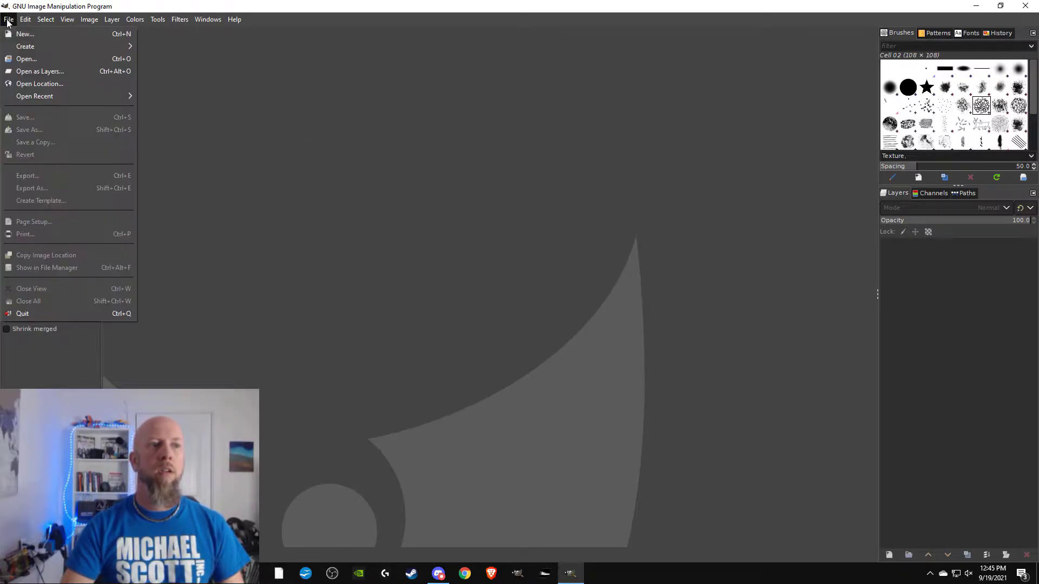
click(25, 59)
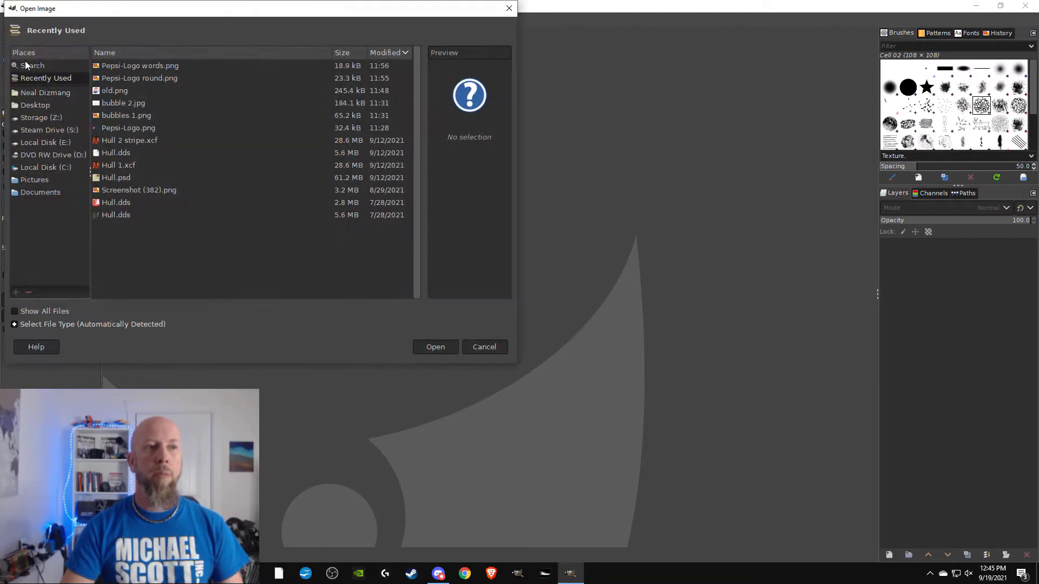
click(37, 131)
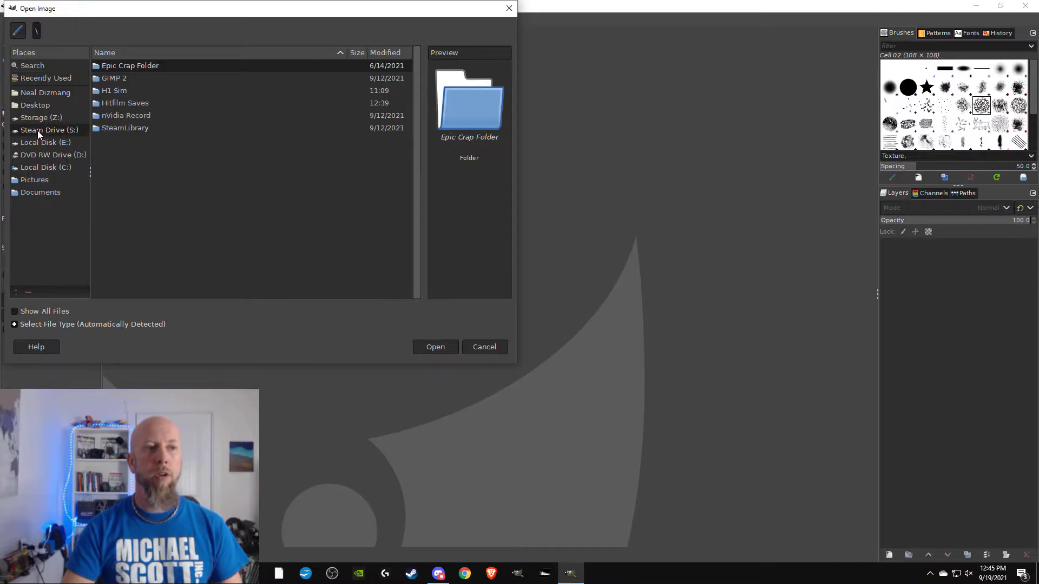
click(119, 89)
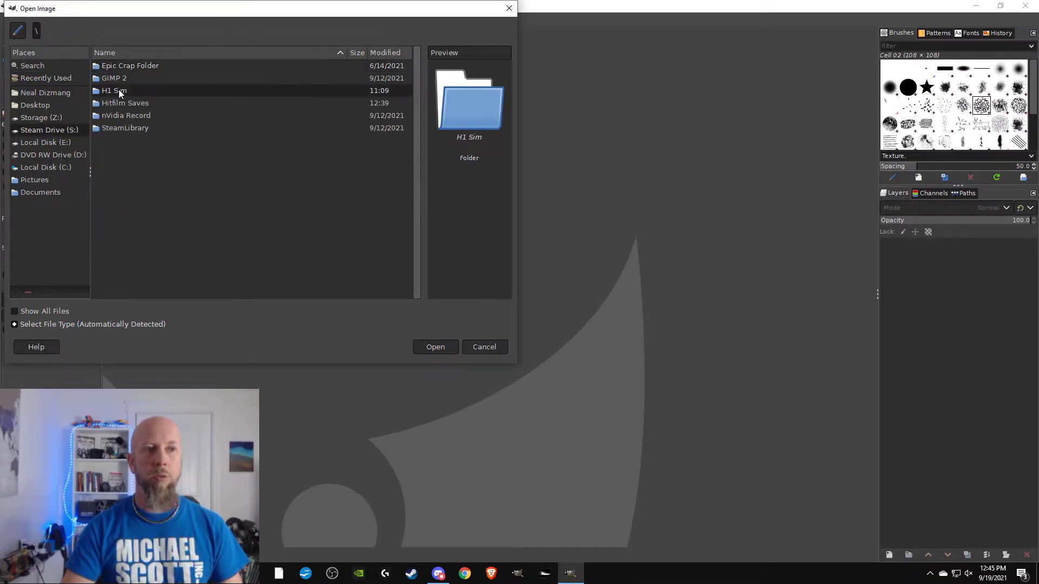
double_click(119, 89)
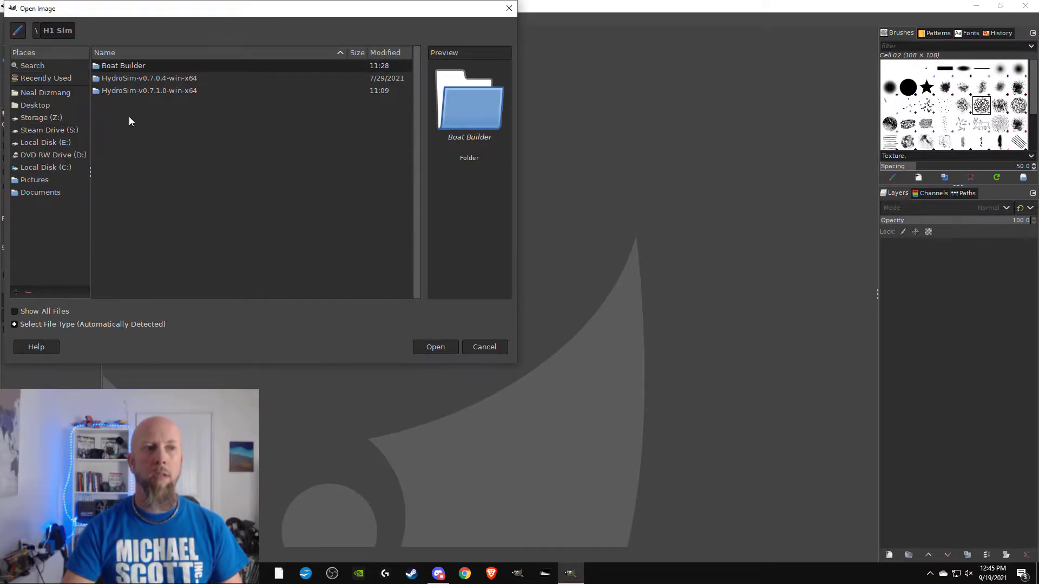
double_click(124, 64)
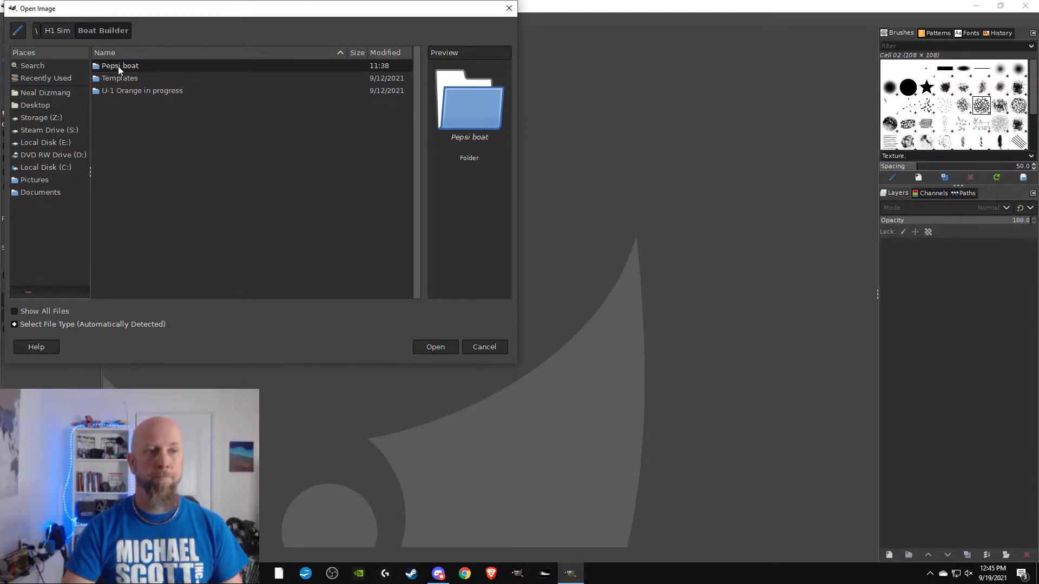
double_click(113, 79)
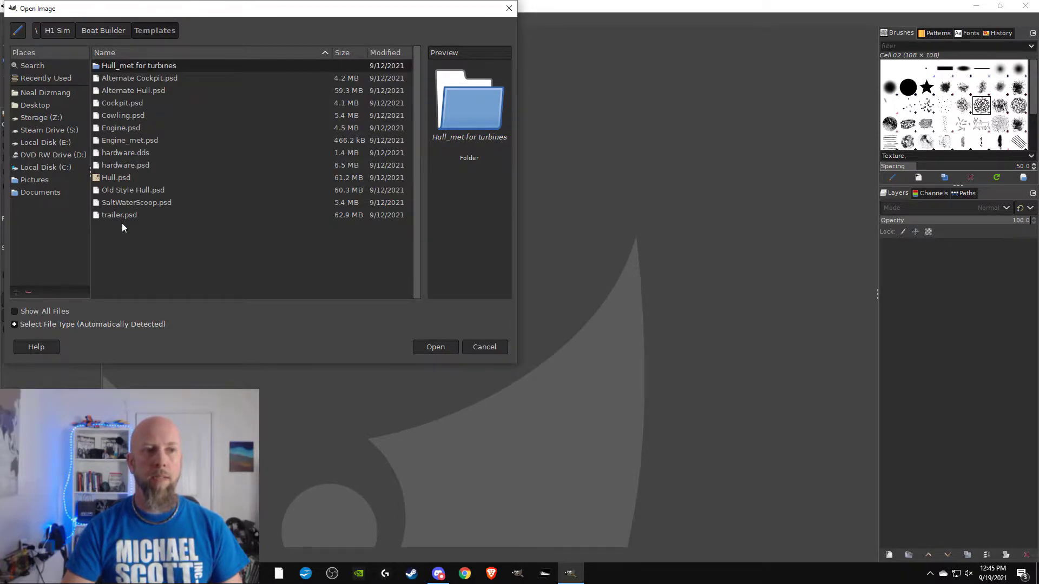
click(114, 178)
double_click(114, 177)
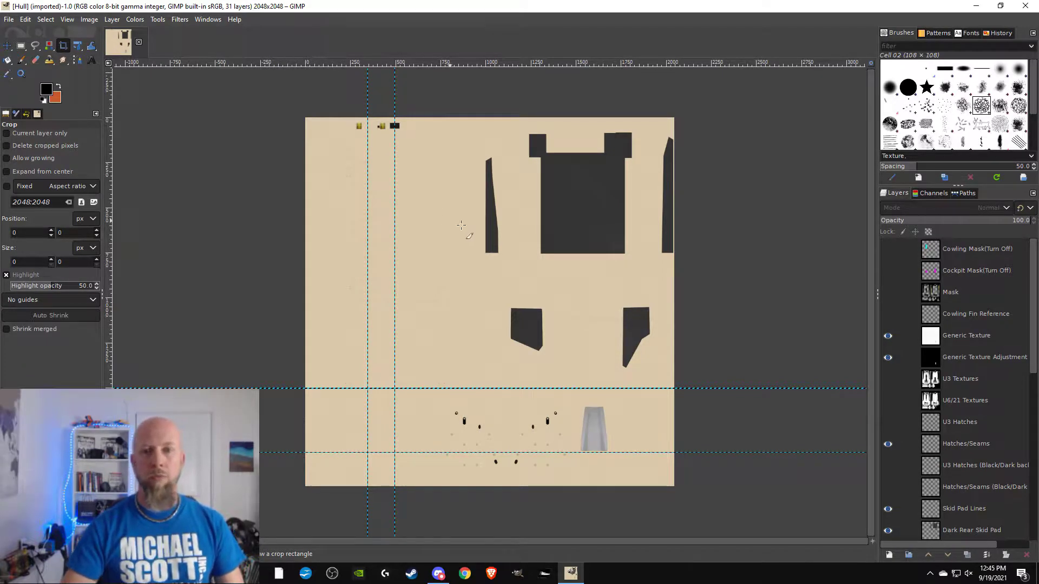
- Hide the Generic Texture and Generic Texture Adjustment layers and show the Mask layer
click(887, 337)
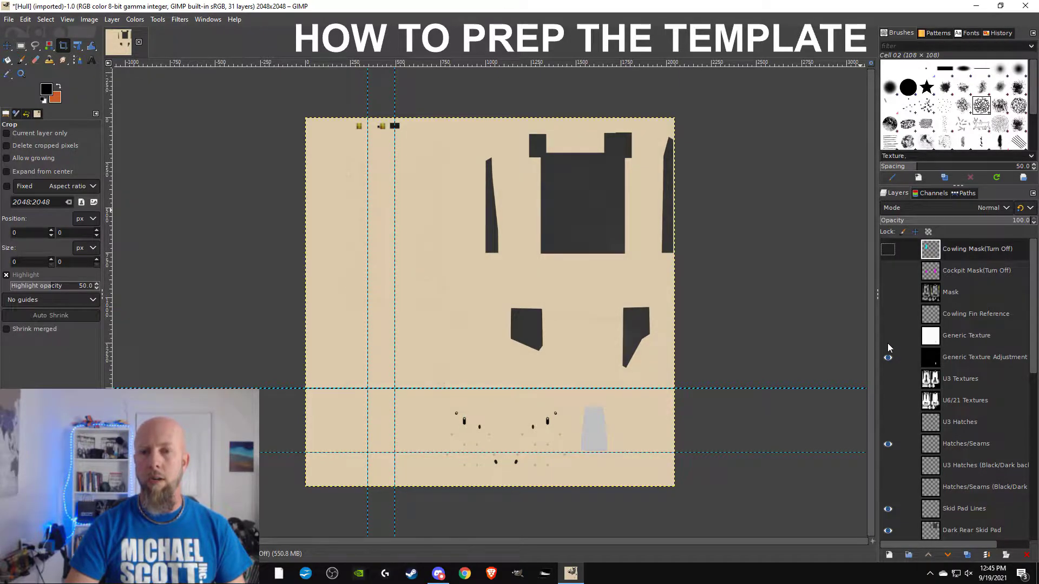
click(889, 358)
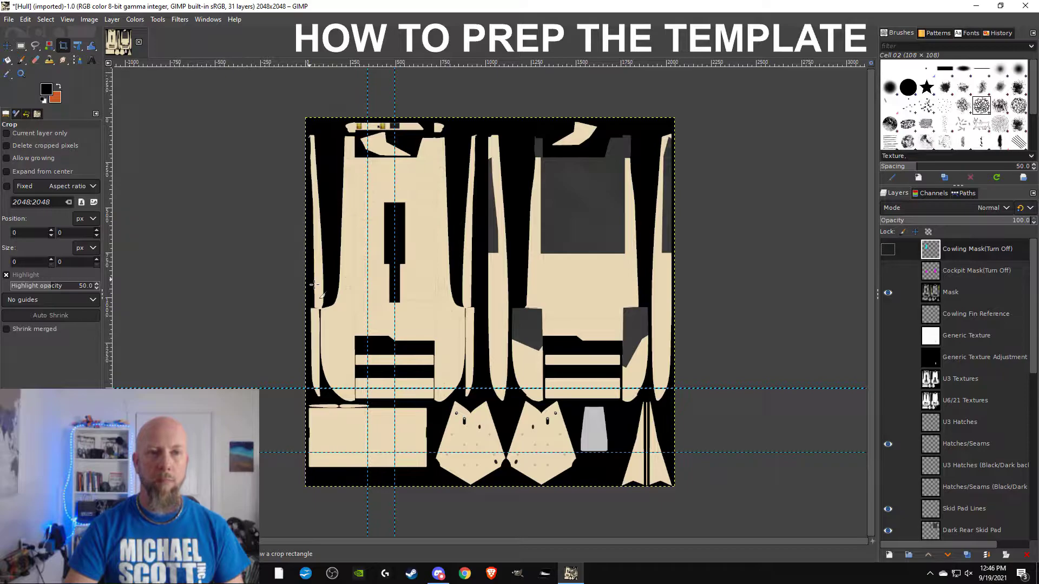
- Save the template as Hull.xcf in the Gimp files folder under Boat Builder\Pepsi boat
click(8, 20)
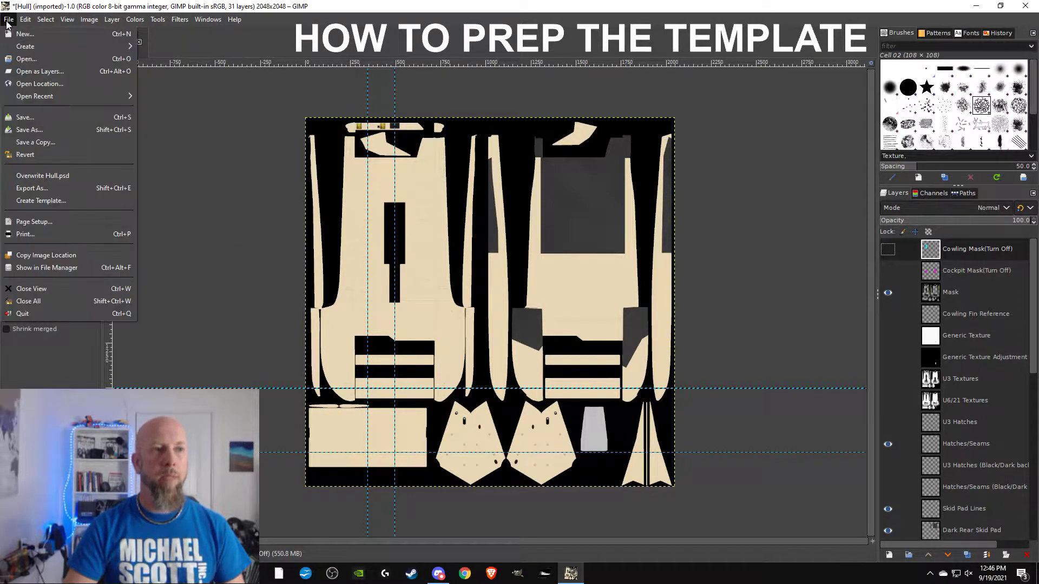
click(26, 131)
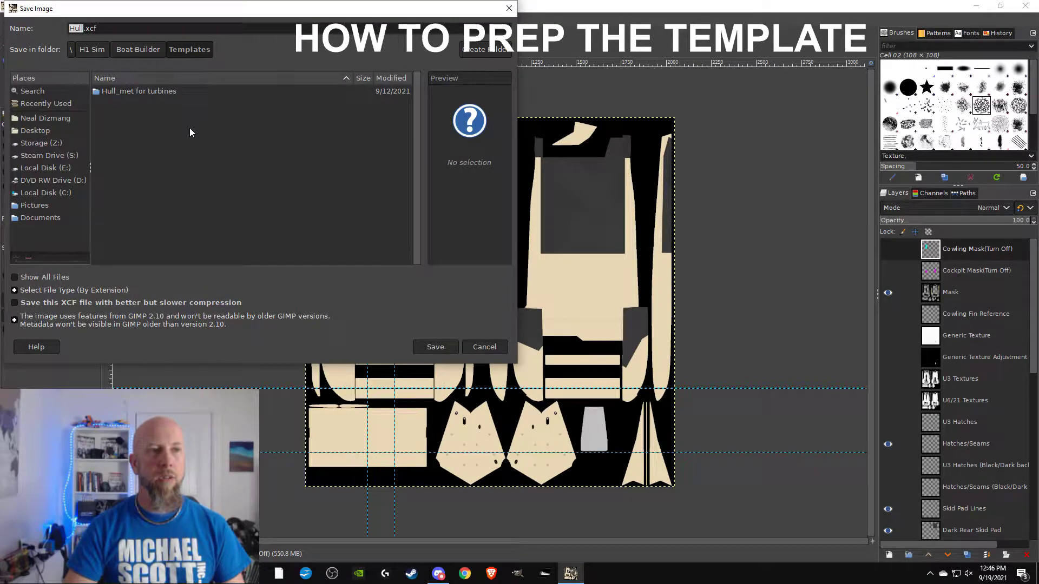
click(144, 50)
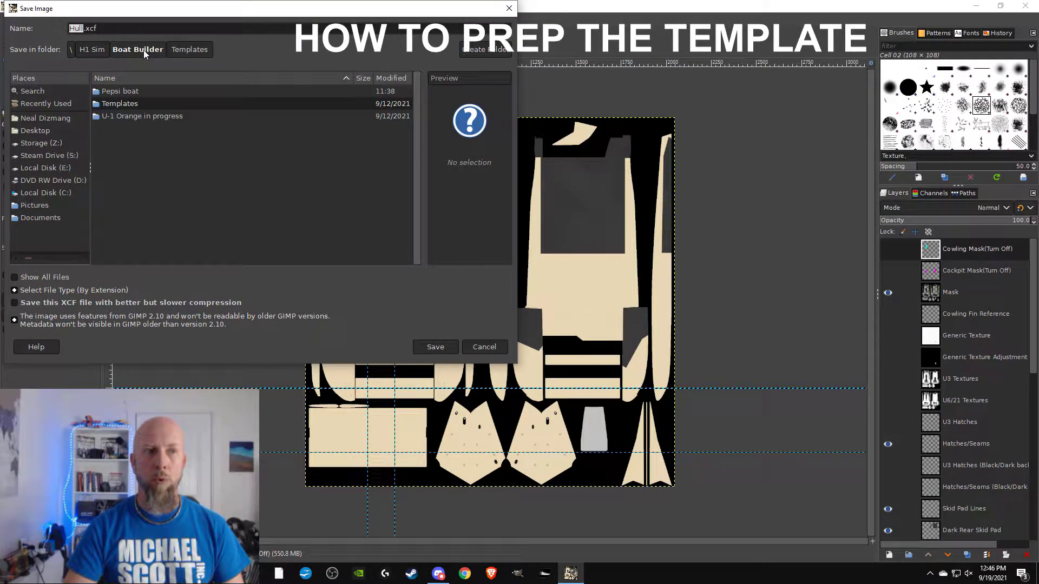
double_click(121, 91)
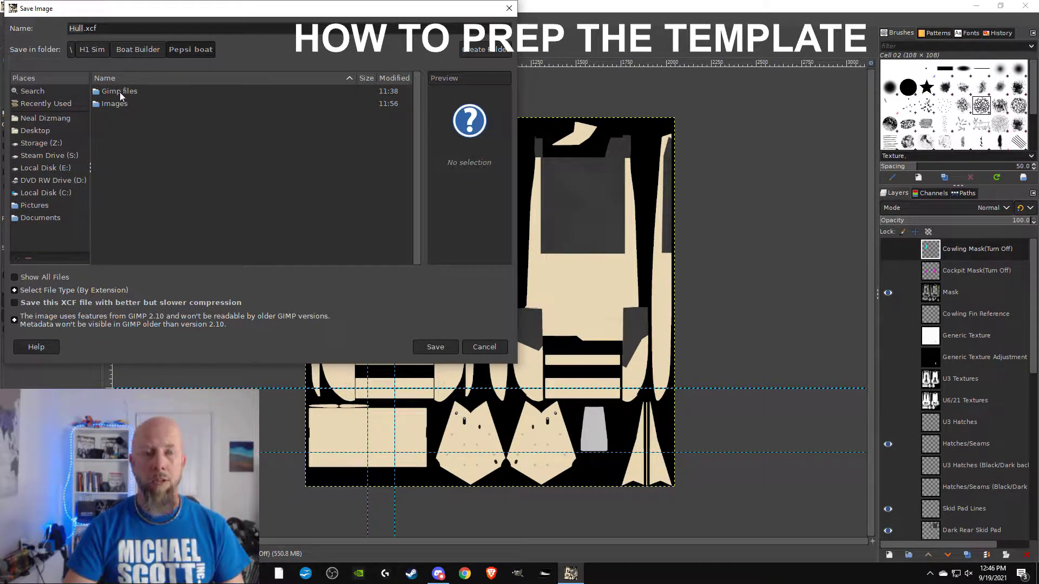
click(119, 92)
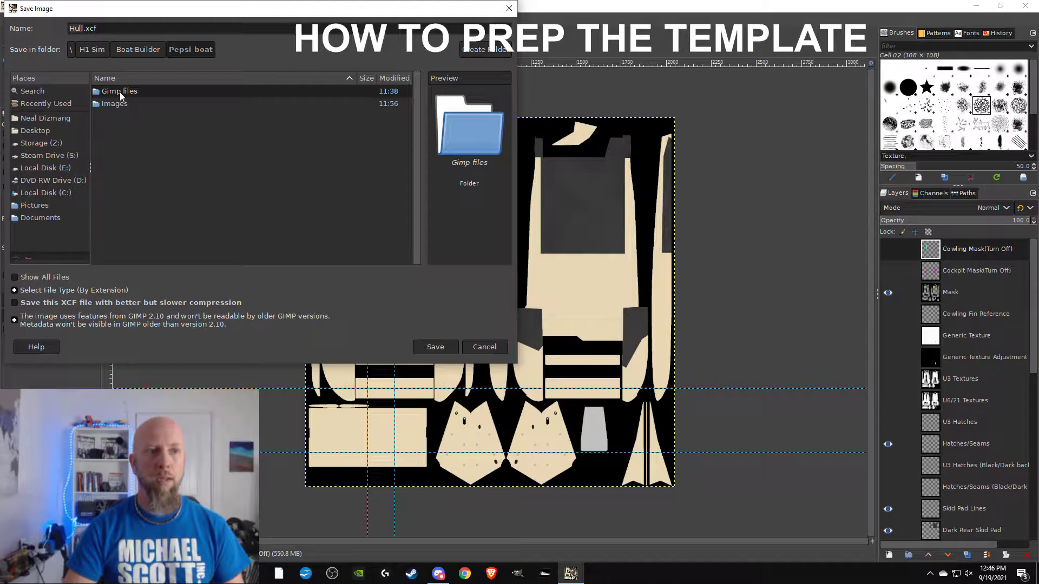
double_click(120, 92)
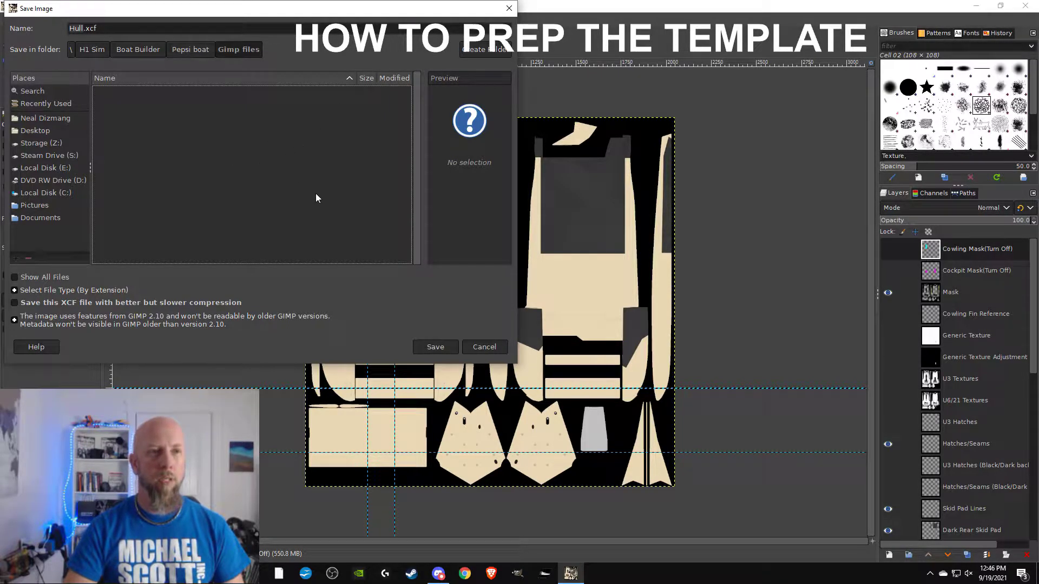
click(448, 348)
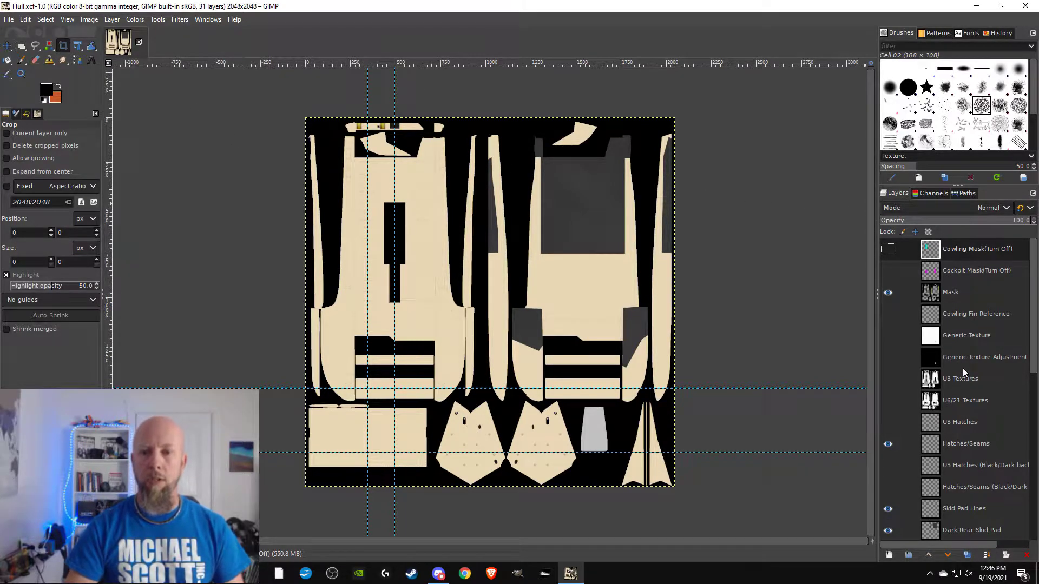
- Hide the Hatches/Seams layer and the rivet details on the hull template
scroll(969, 357, down, 5)
scroll(969, 353, up, 5)
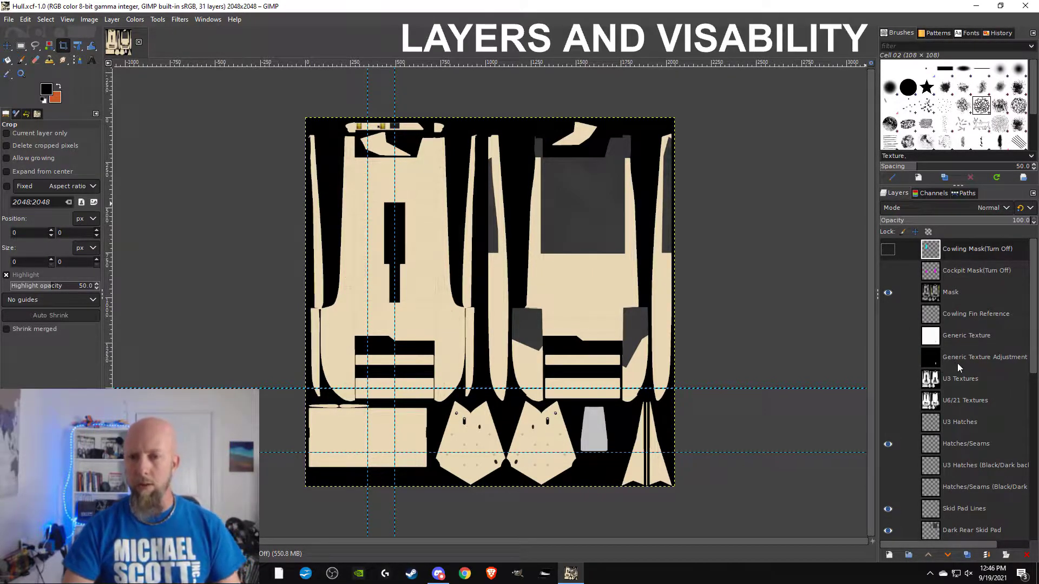
scroll(956, 366, down, 3)
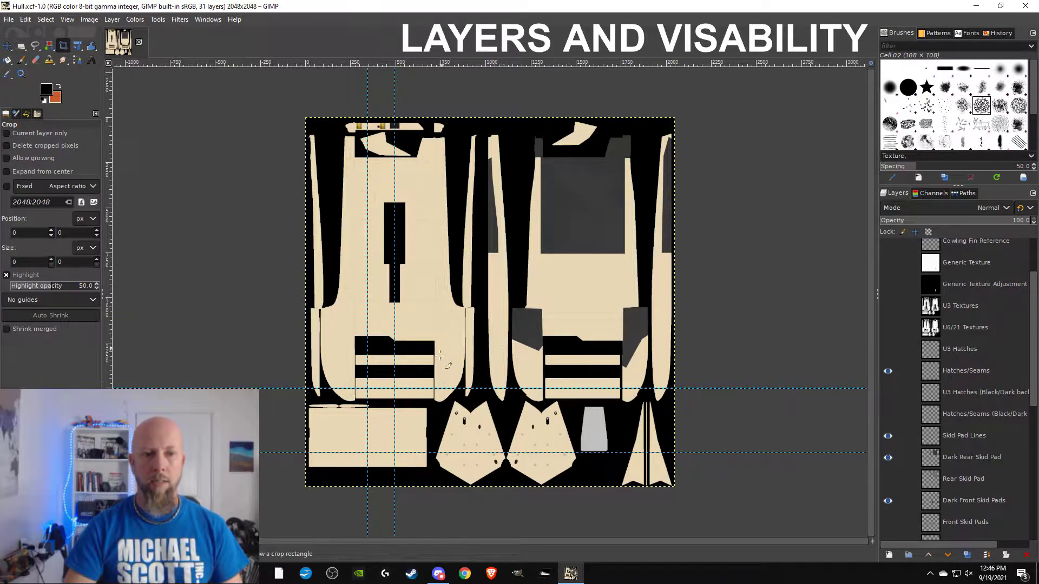
scroll(455, 358, up, 3)
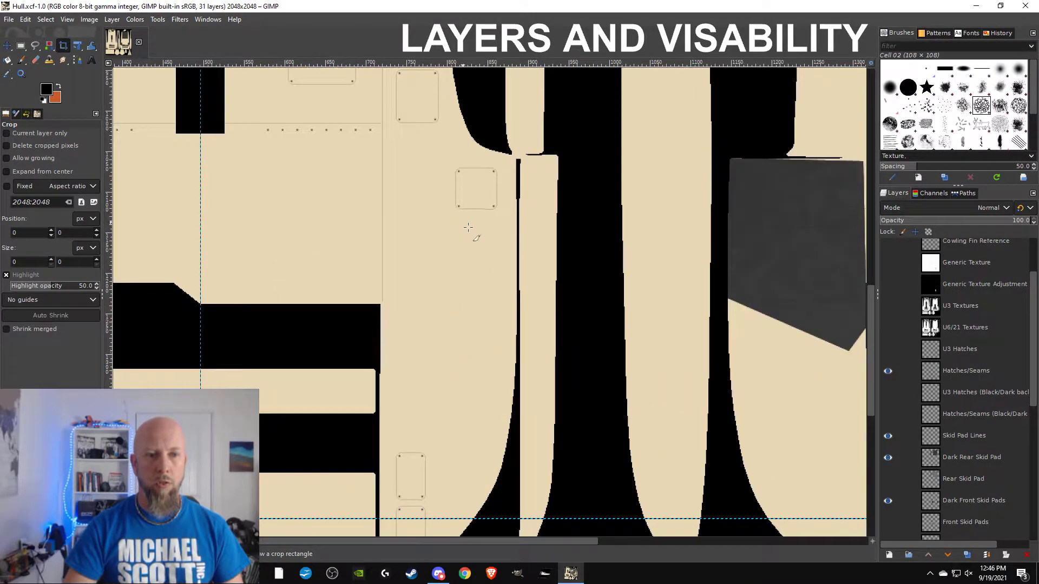
scroll(509, 319, up, 1)
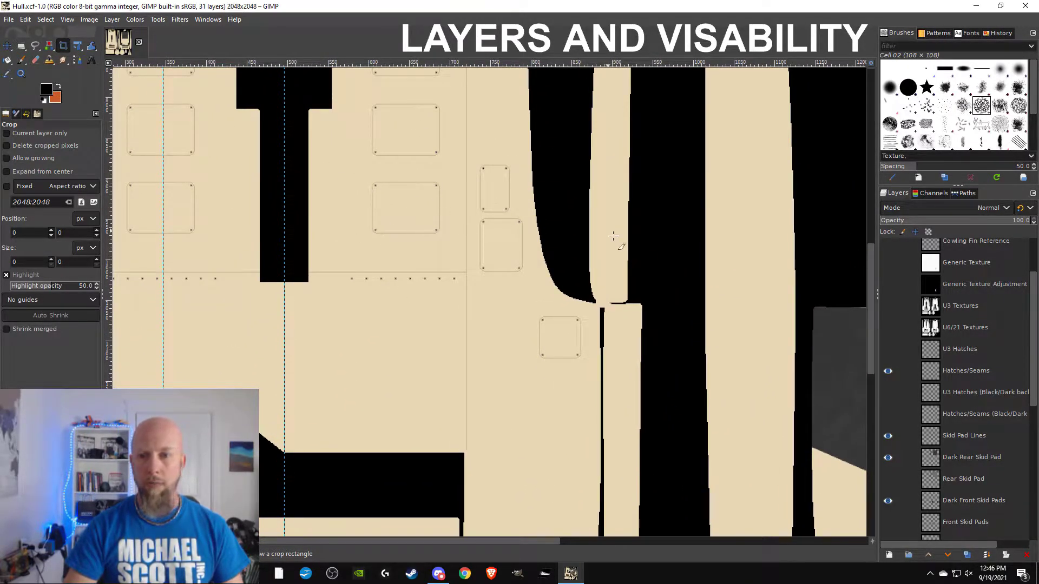
click(888, 372)
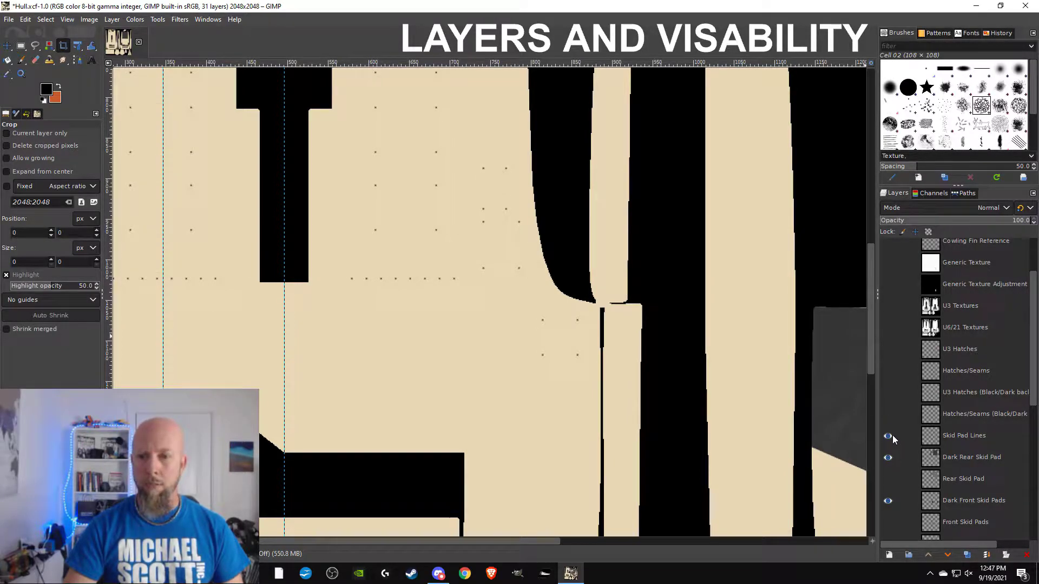
scroll(893, 435, down, 4)
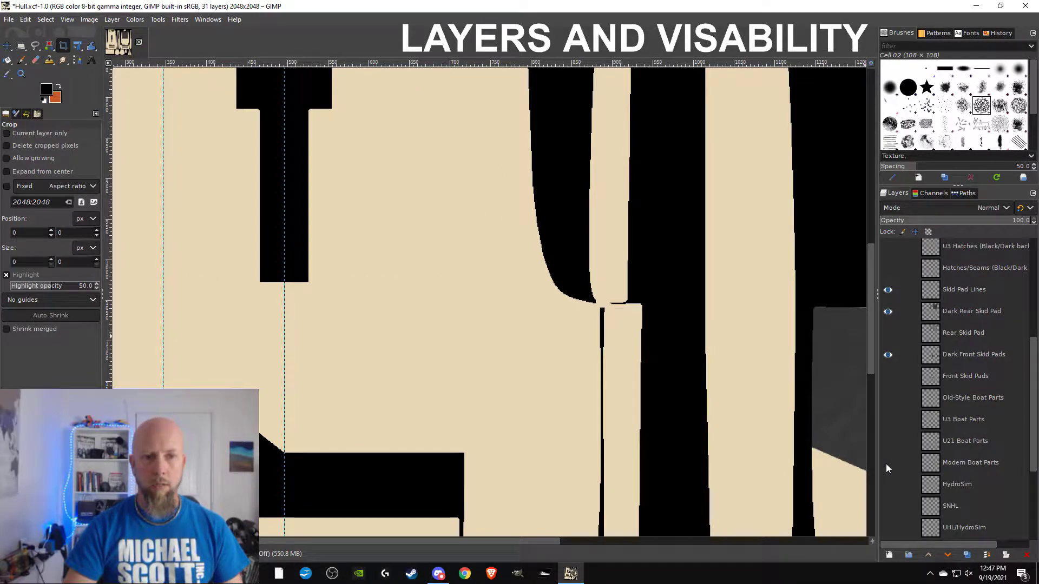
scroll(713, 273, down, 2)
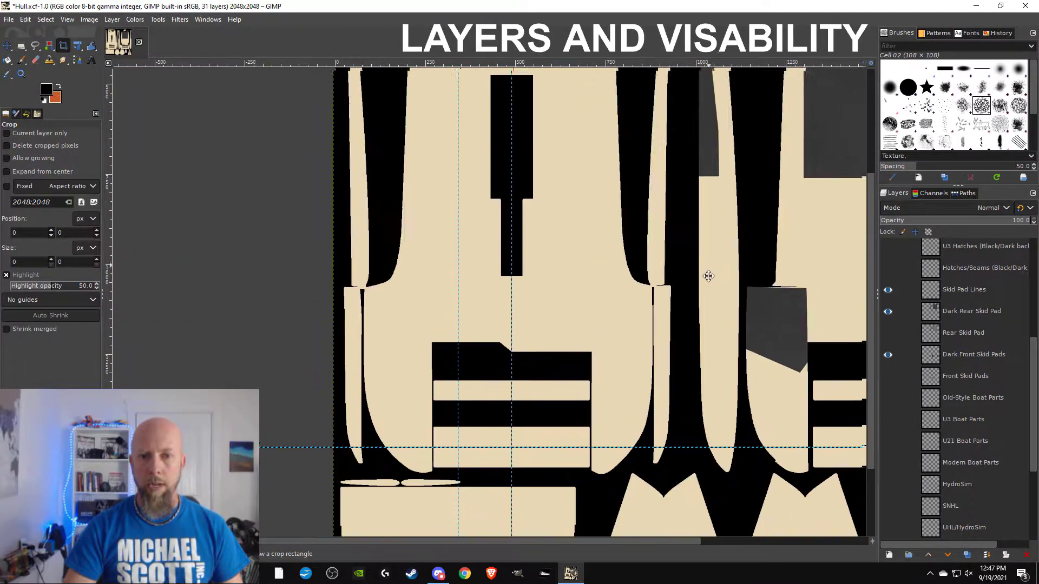
drag(712, 272, 554, 352)
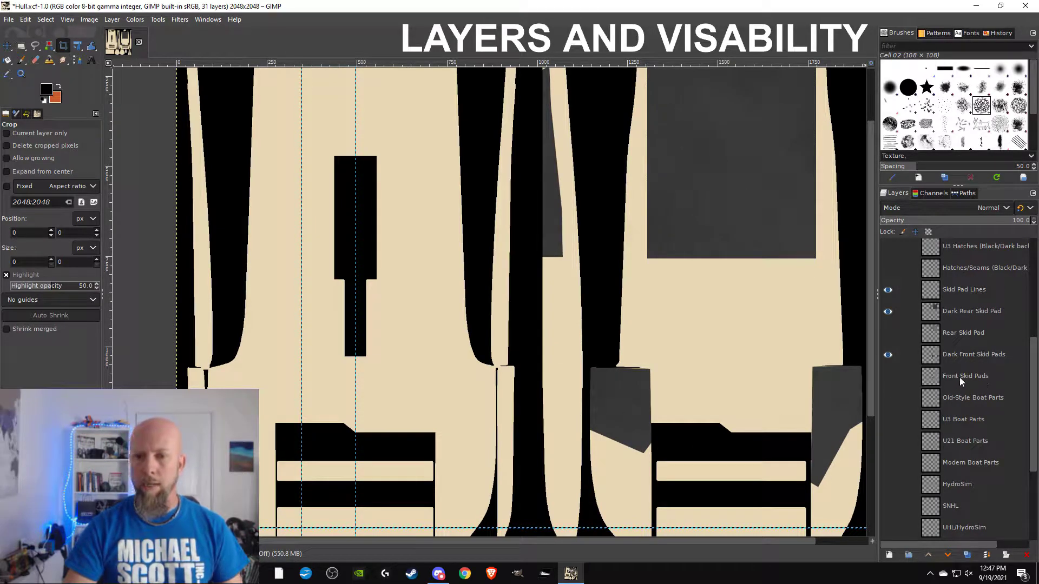
- Hide the Dark Front Skid Pads, Dark Rear Skid Pad and Skid Pad Lines layers
click(887, 355)
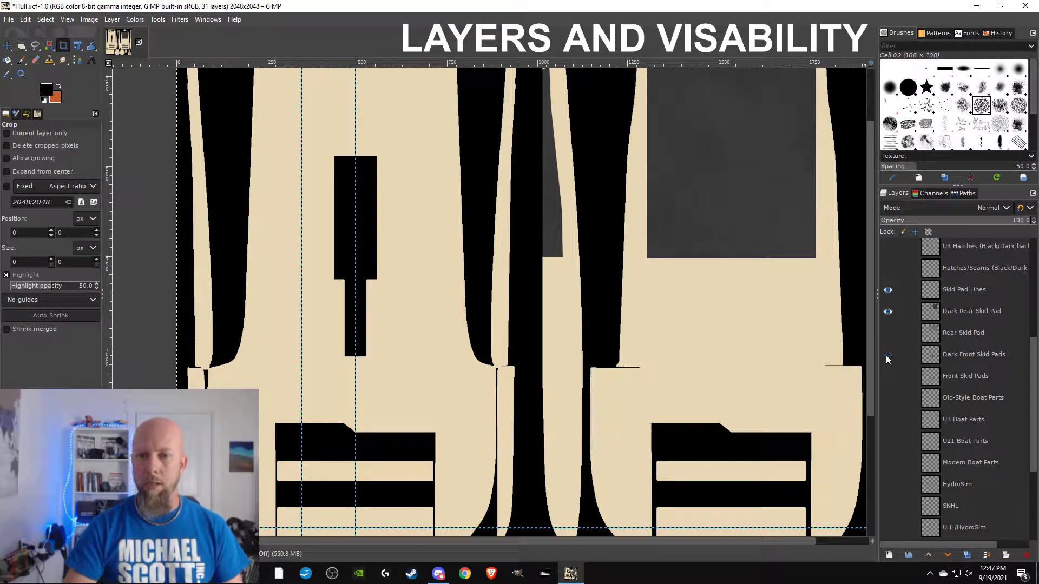
click(887, 311)
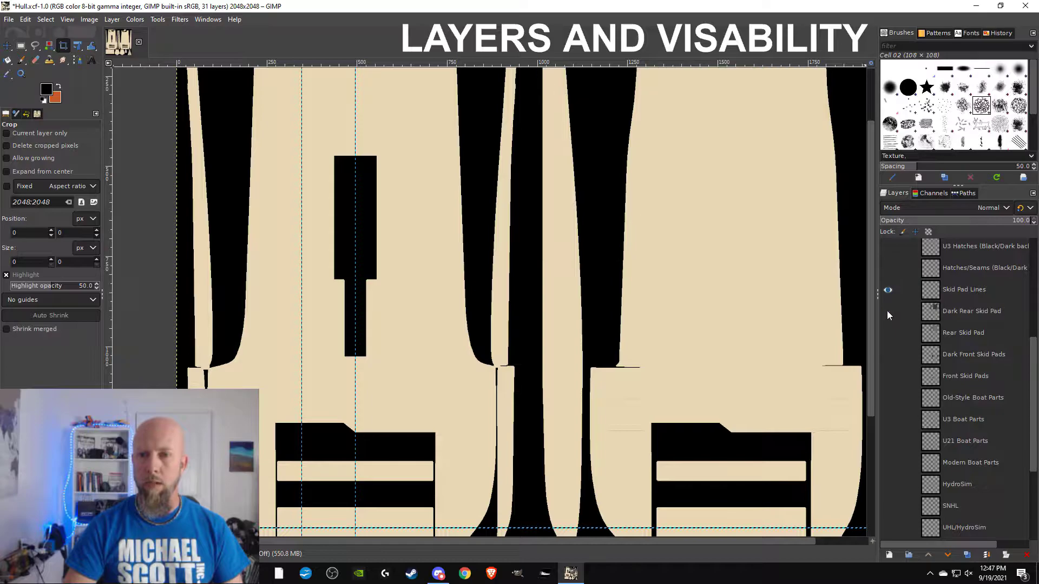
scroll(635, 417, up, 4)
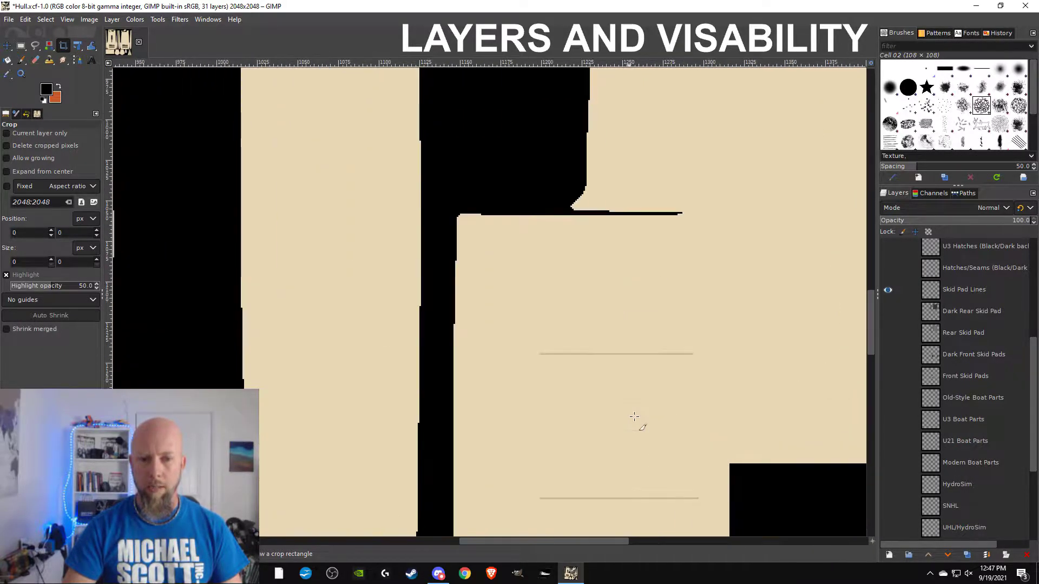
click(887, 290)
scroll(888, 295, down, 3)
scroll(888, 295, up, 3)
scroll(748, 345, down, 5)
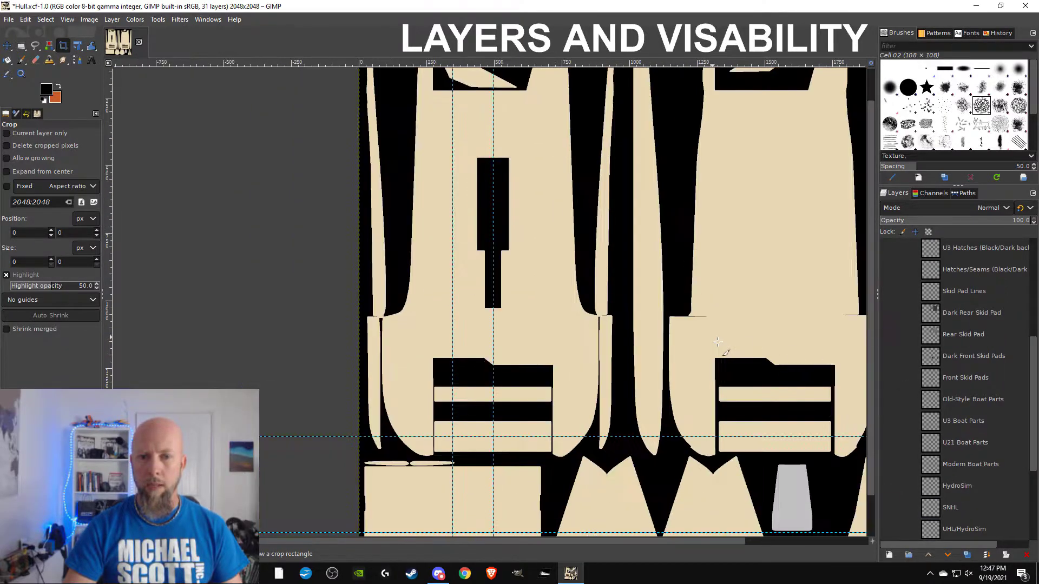
scroll(959, 349, down, 2)
scroll(959, 349, down, 3)
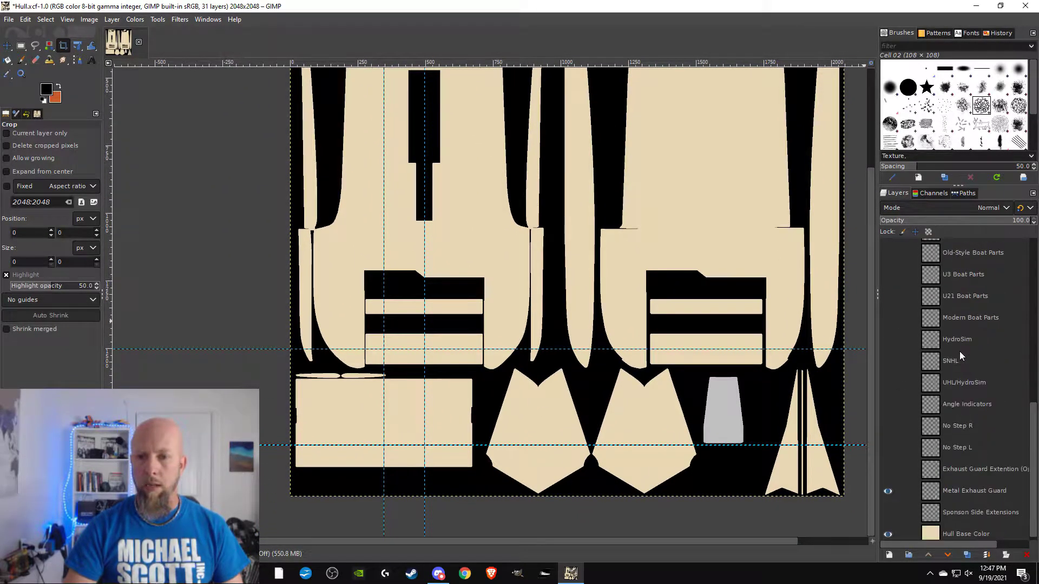
scroll(957, 345, down, 1)
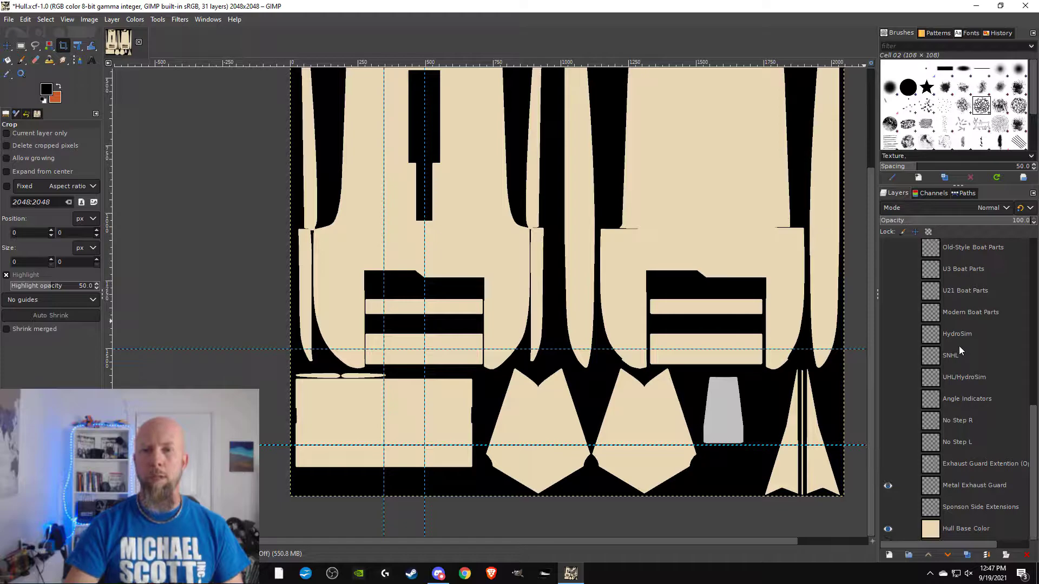
- Turn off the display of guides on the hull template
click(46, 21)
mouse_move(64, 22)
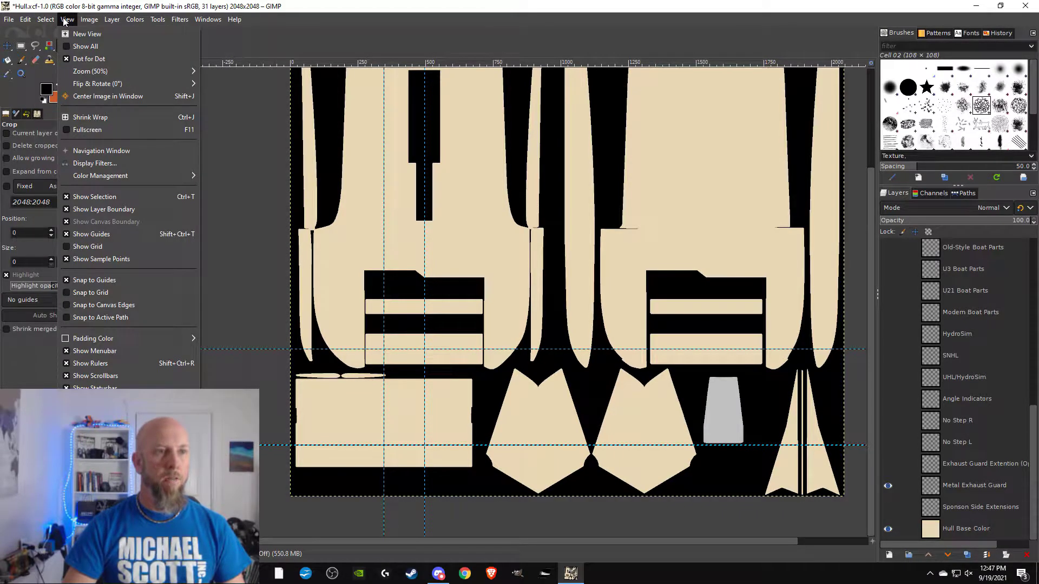
click(67, 234)
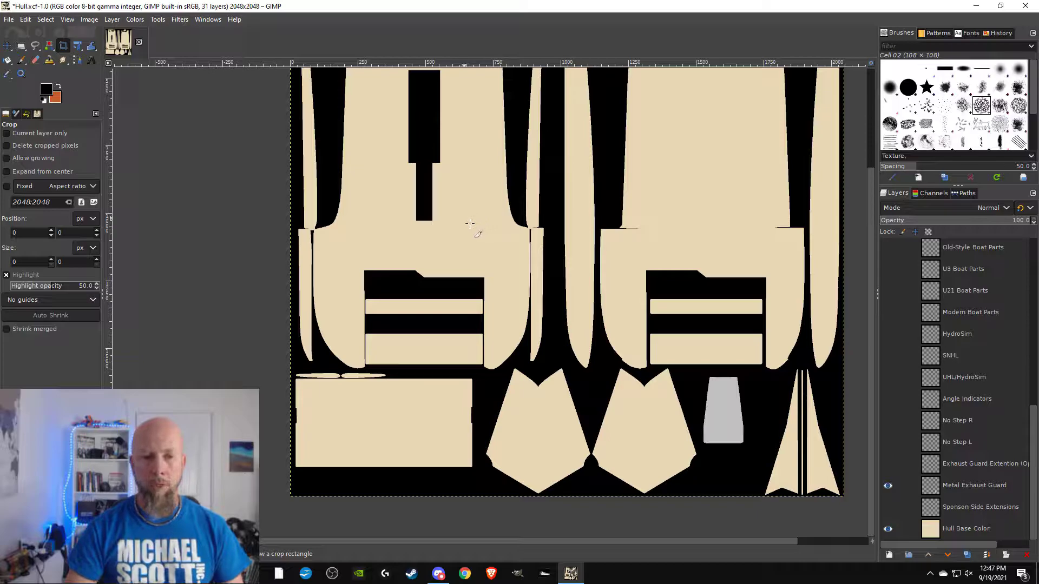
- Show the grid over the hull template, inspect it up close, and hide it again
click(44, 20)
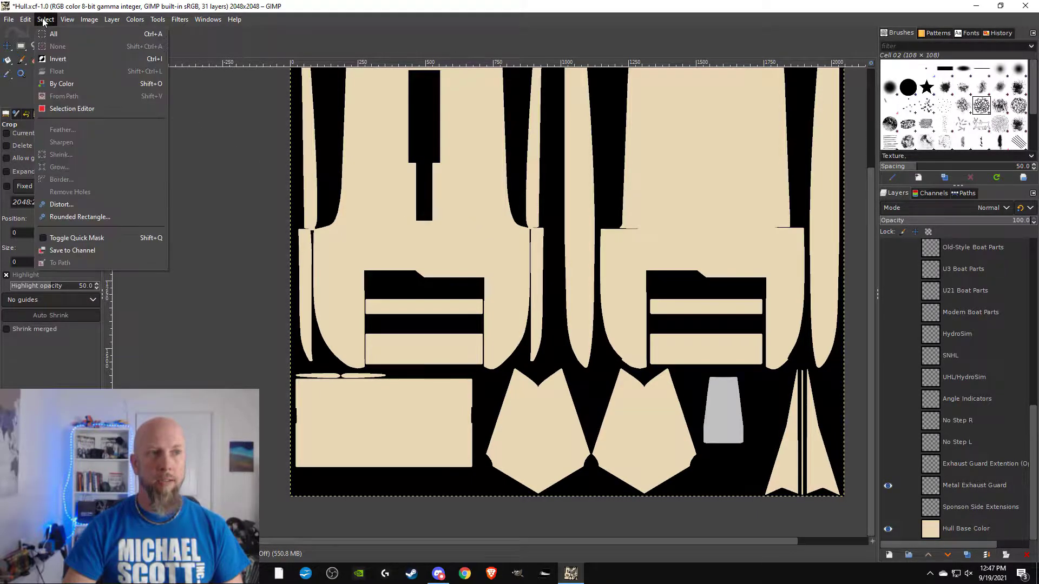
mouse_move(67, 20)
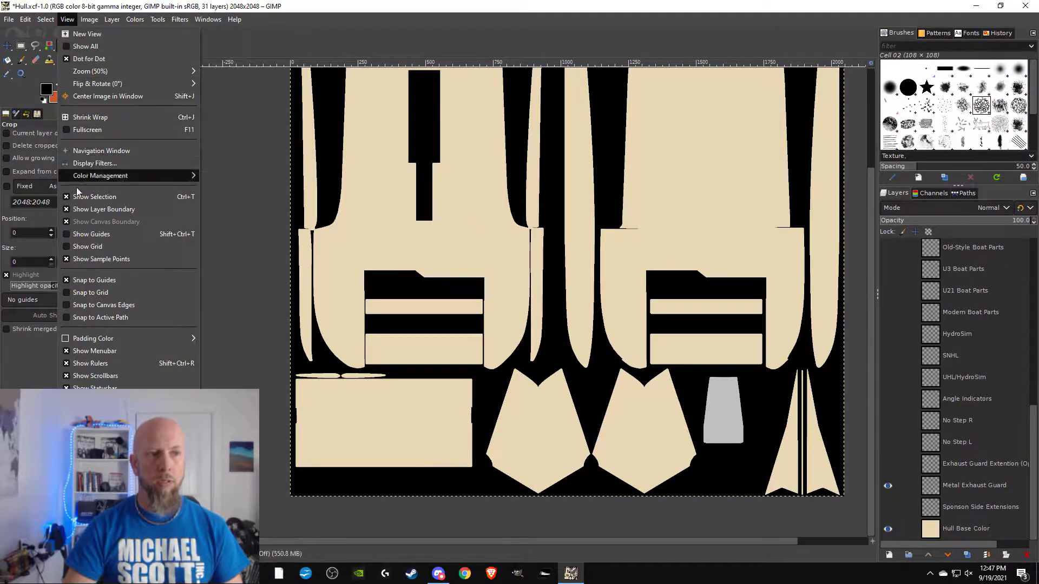
click(88, 247)
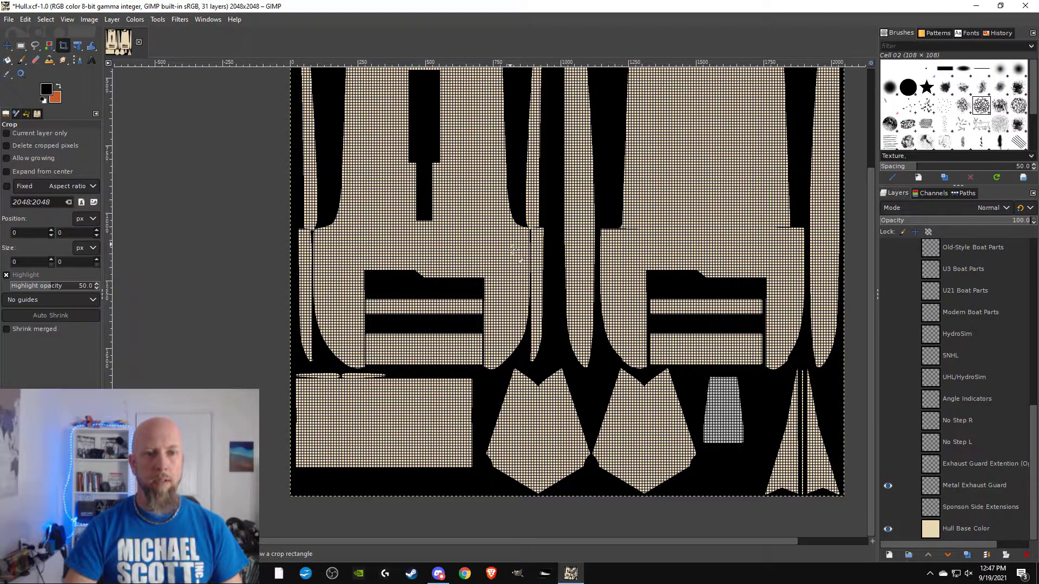
scroll(514, 252, up, 6)
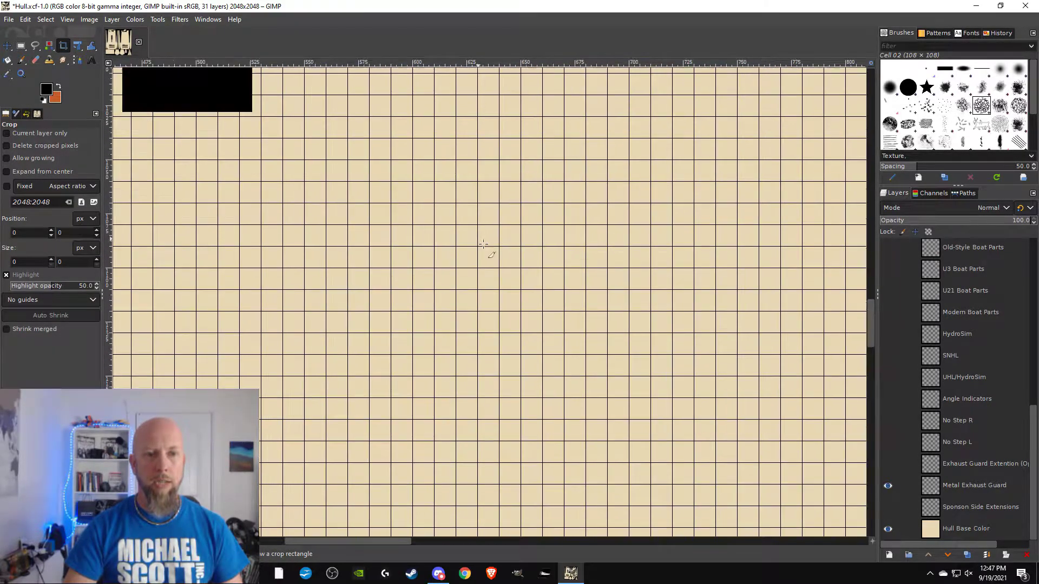
scroll(483, 245, down, 1)
drag(413, 209, 555, 253)
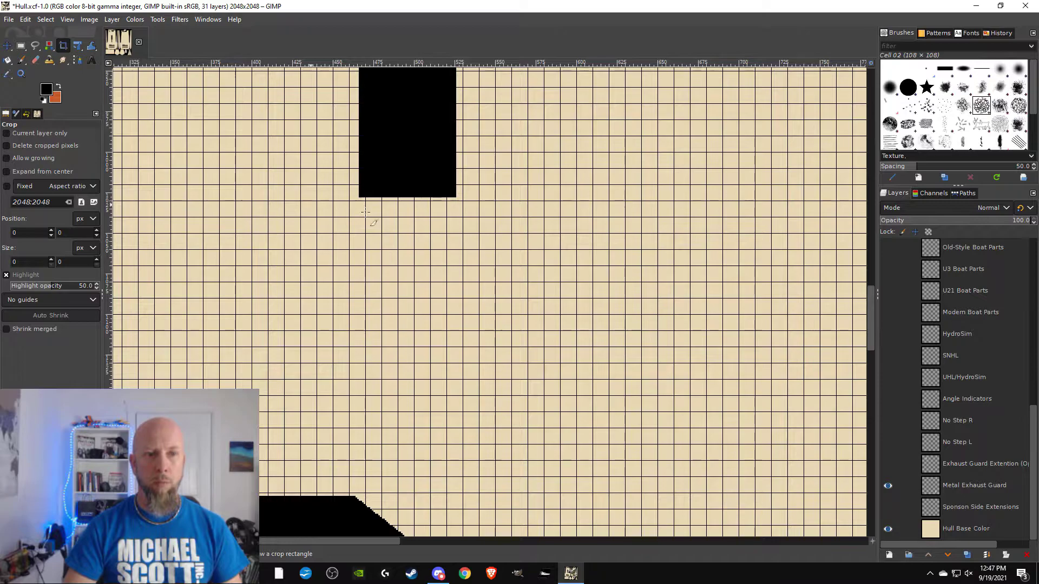
scroll(457, 224, down, 5)
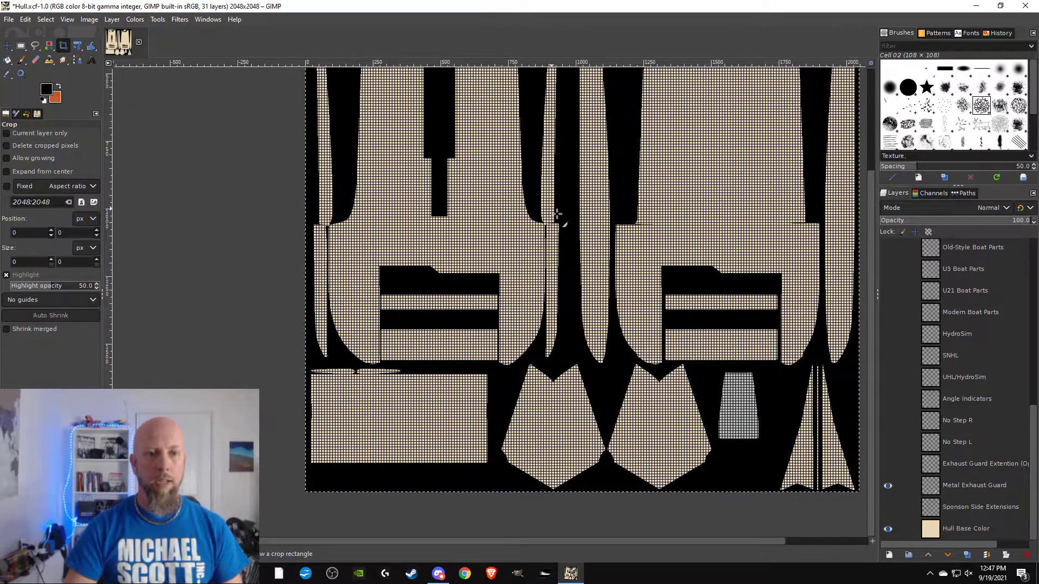
click(67, 19)
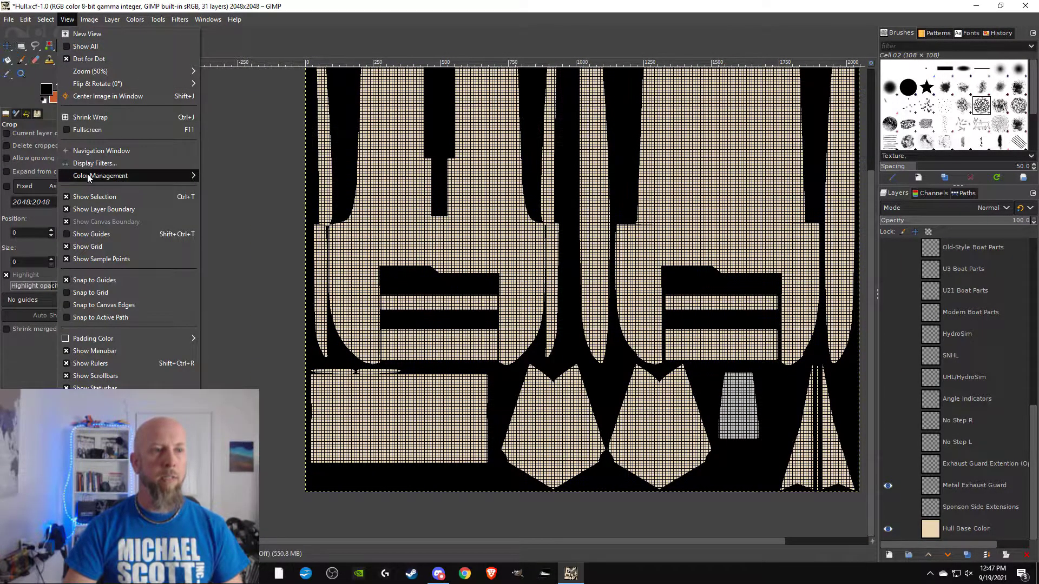
click(95, 248)
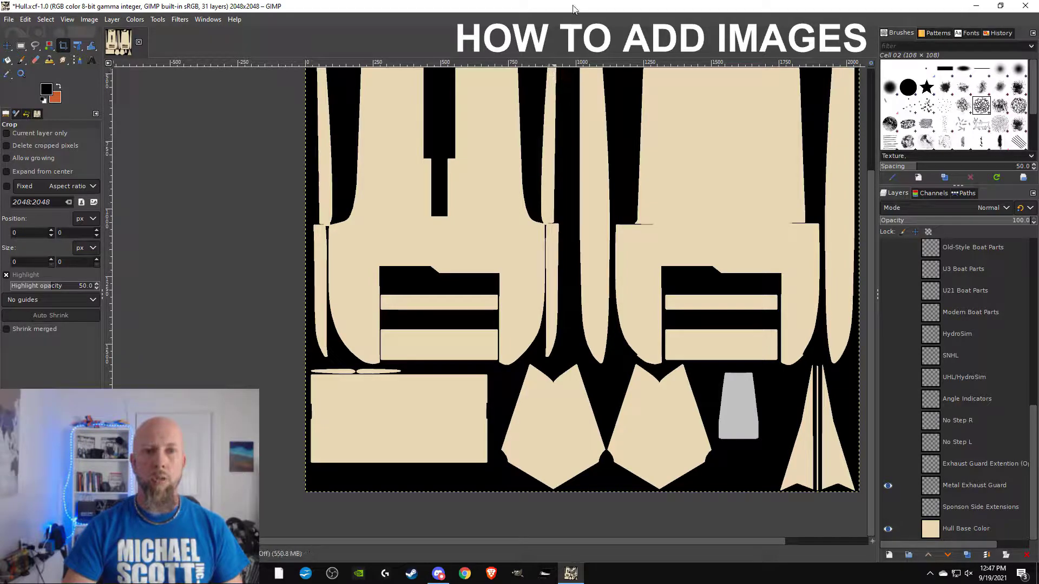
- Arrange GIMP and File Explorer side by side and open the Images folder in Boat Builder\Pepsi boat
drag(574, 9, 1035, 178)
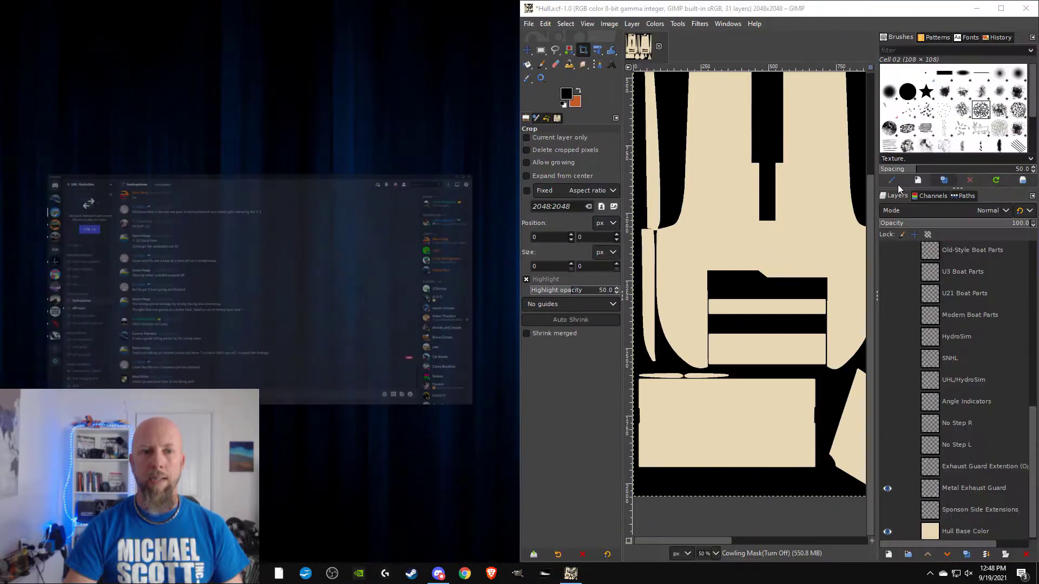
click(326, 134)
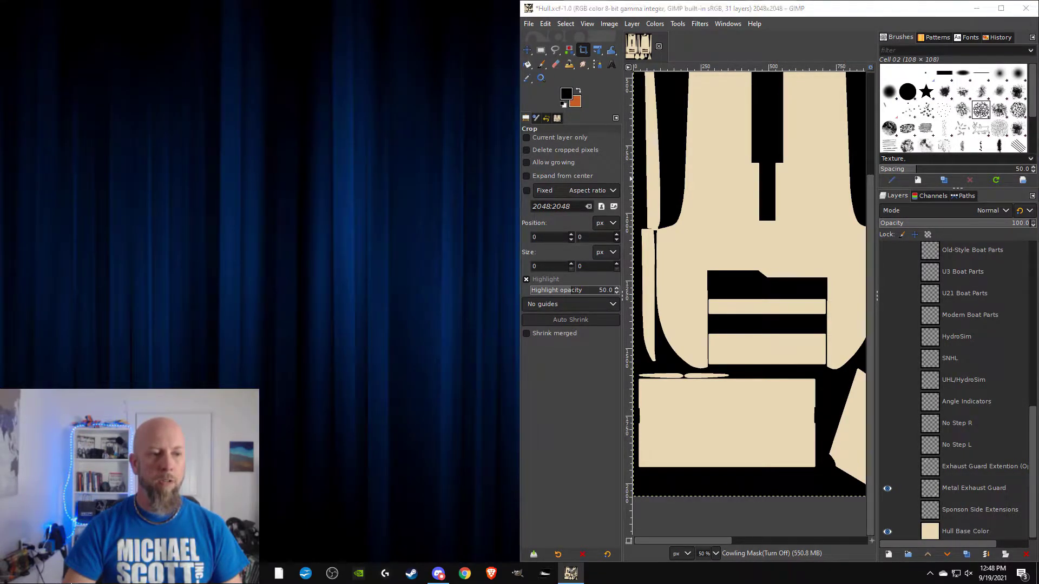
key(super+e)
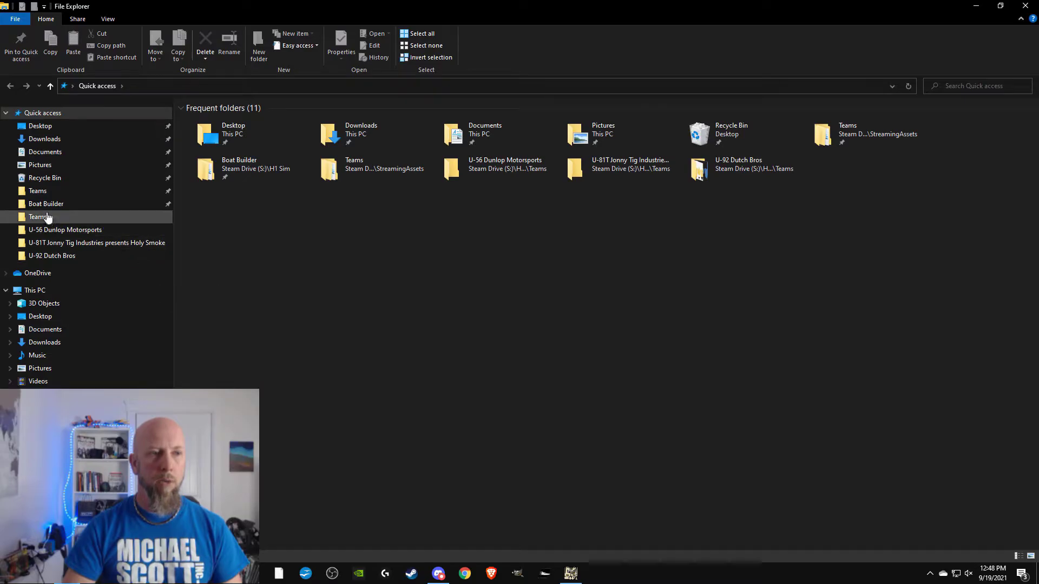
click(33, 205)
drag(732, 7, 0, 117)
double_click(214, 126)
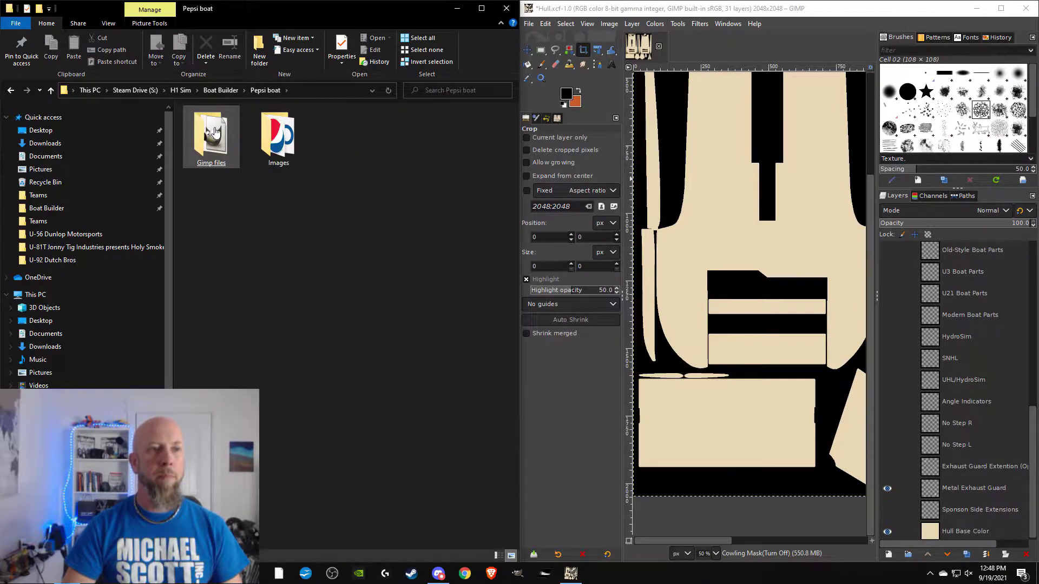
double_click(278, 135)
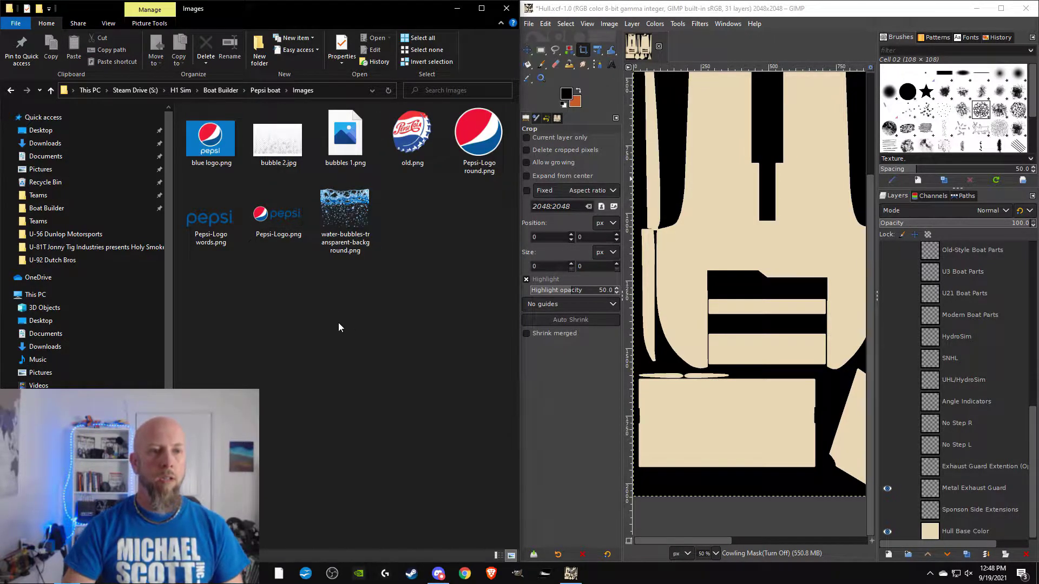
- Add Pepsi-Logo.png, Pepsi-Logo words.png, Pepsi-Logo round.png, old.png, water-bubbles-transparent-background.png and blue logo.png as layers above the Exhaust Guard Extention layer in GIMP
click(278, 213)
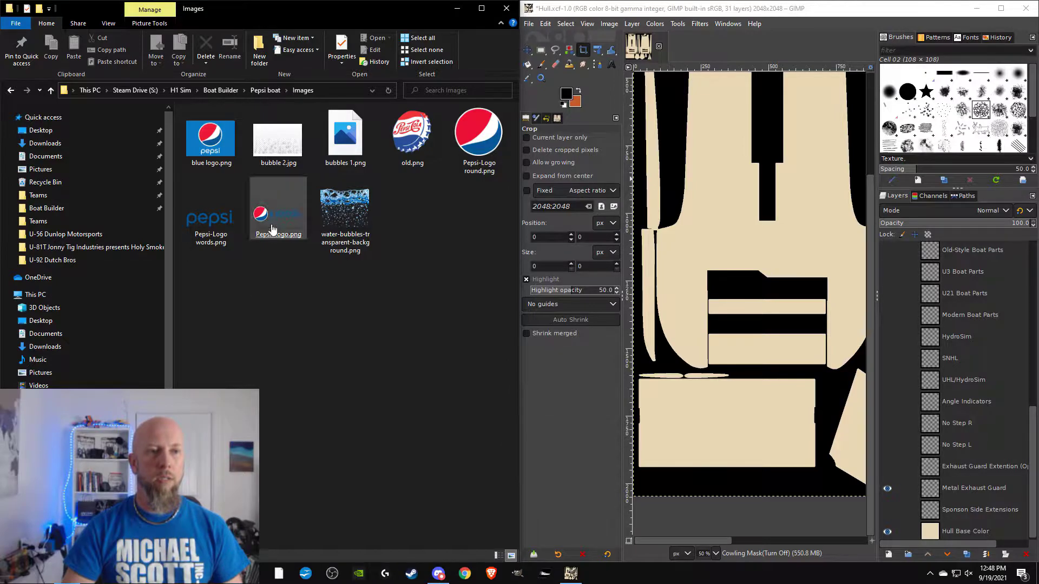
drag(278, 214, 959, 465)
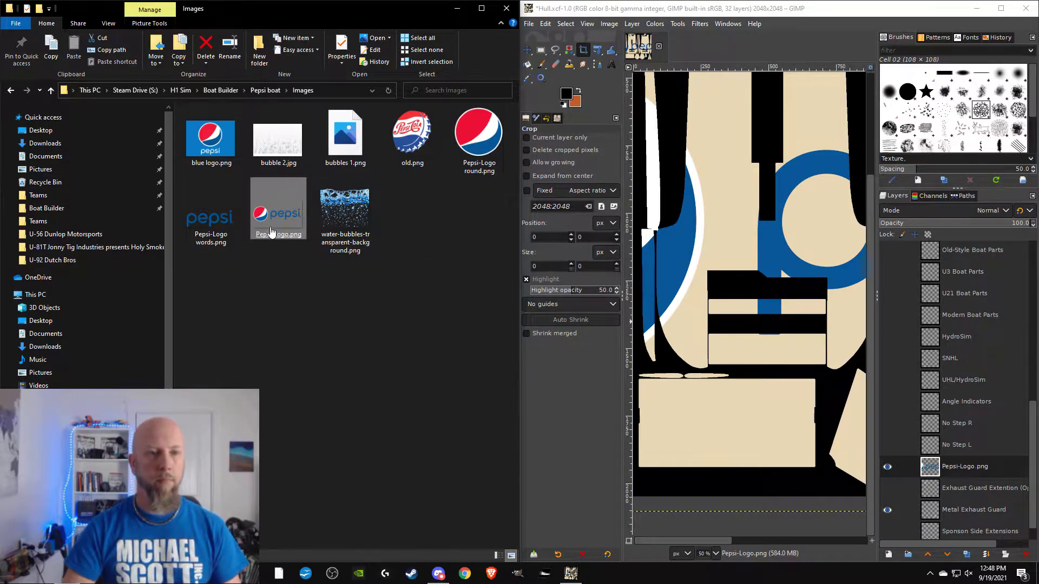
drag(215, 221, 944, 463)
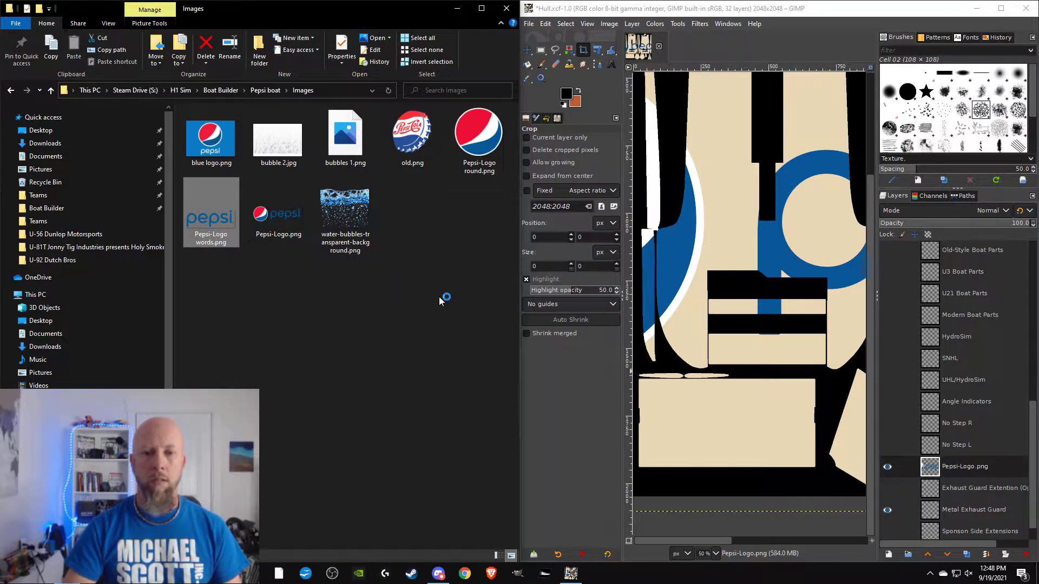
drag(478, 138, 920, 467)
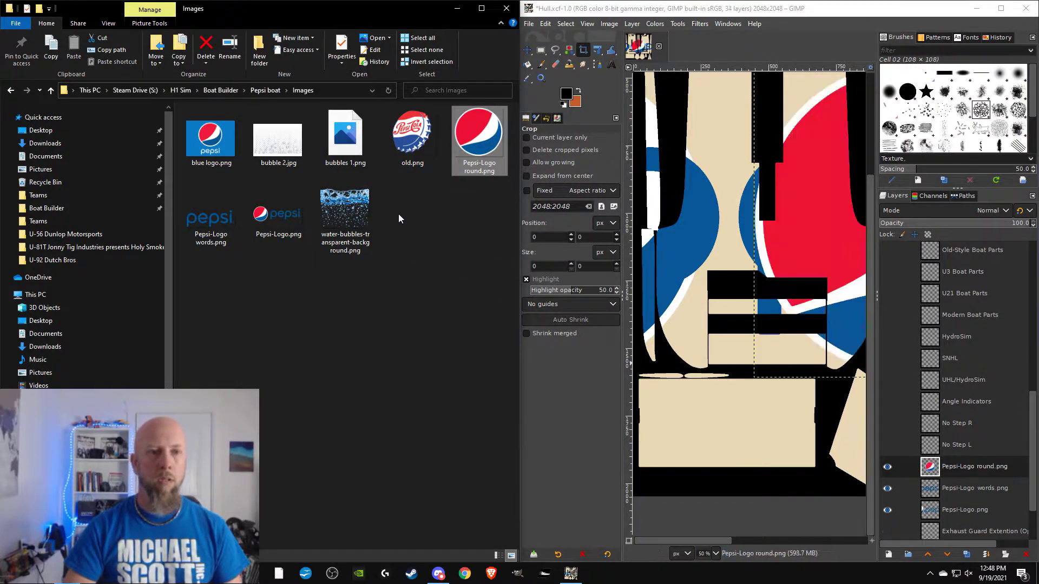
drag(412, 138, 913, 461)
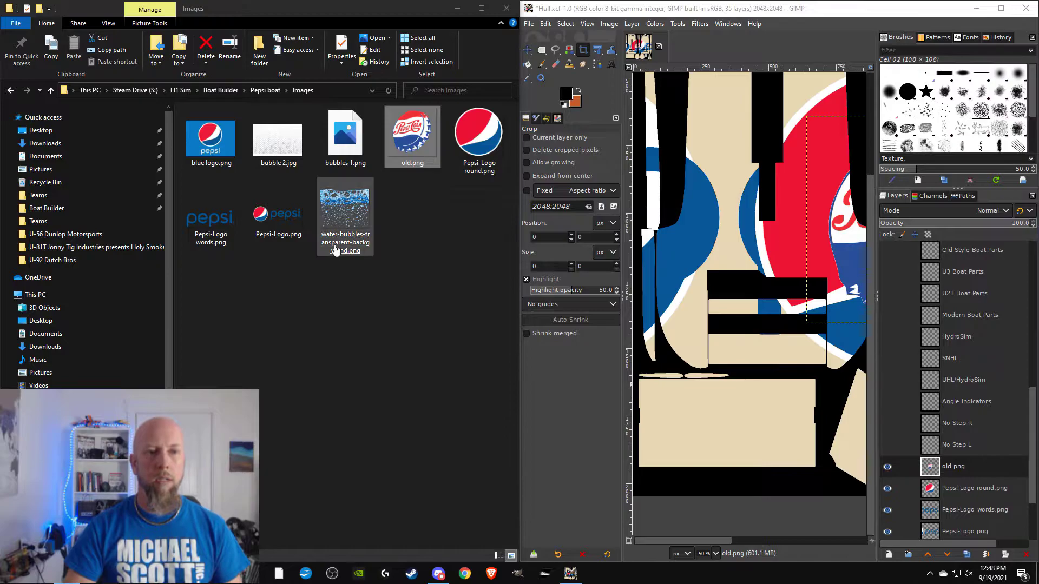
drag(348, 236, 910, 458)
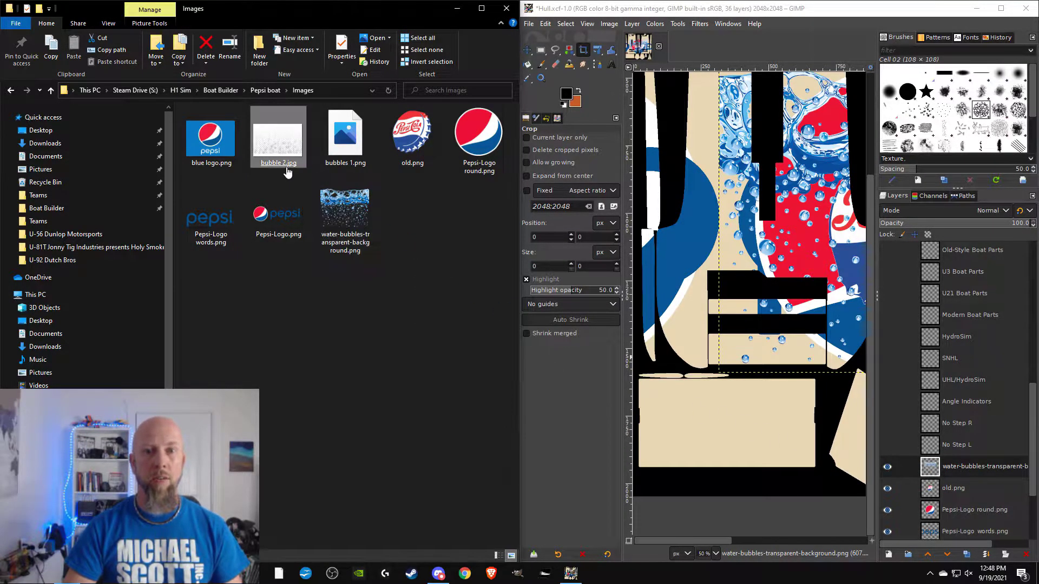
drag(212, 140, 906, 461)
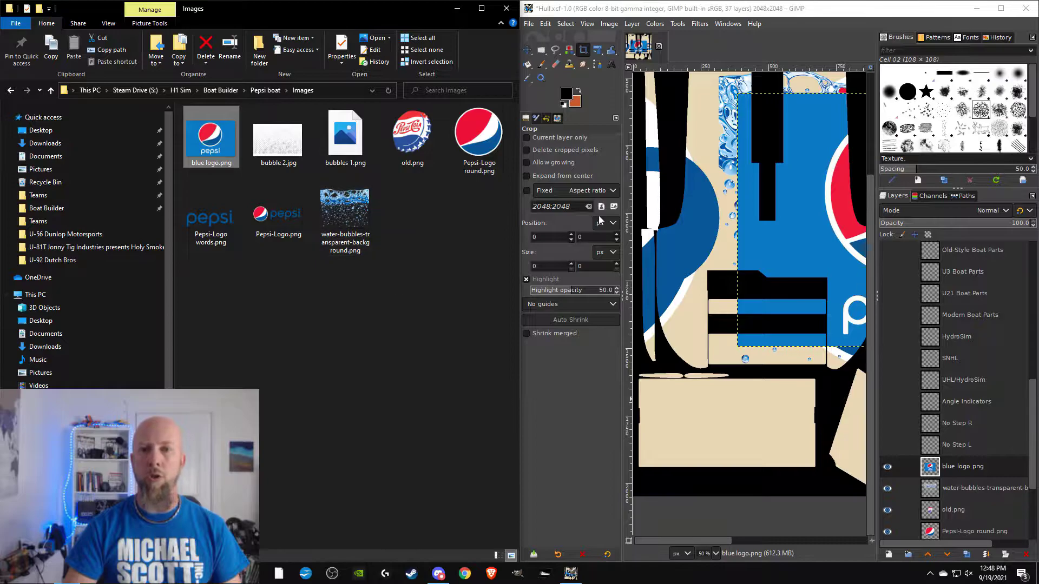
- Maximize GIMP and hide the Pepsi-Logo, Pepsi-Logo words, Pepsi-Logo round, old and water-bubbles layers, leaving the blue logo layer shown
click(1000, 8)
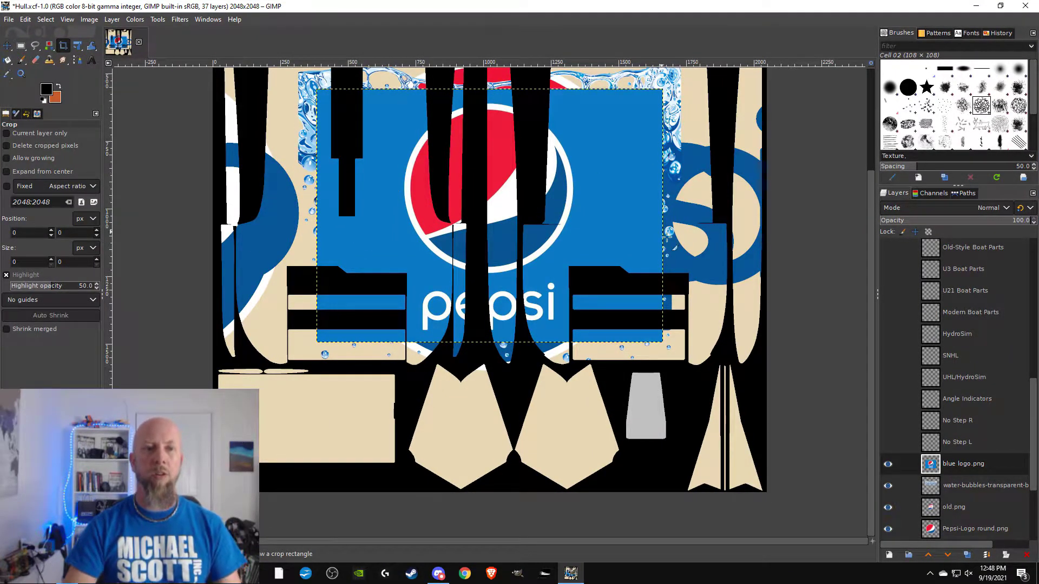
scroll(967, 339, down, 5)
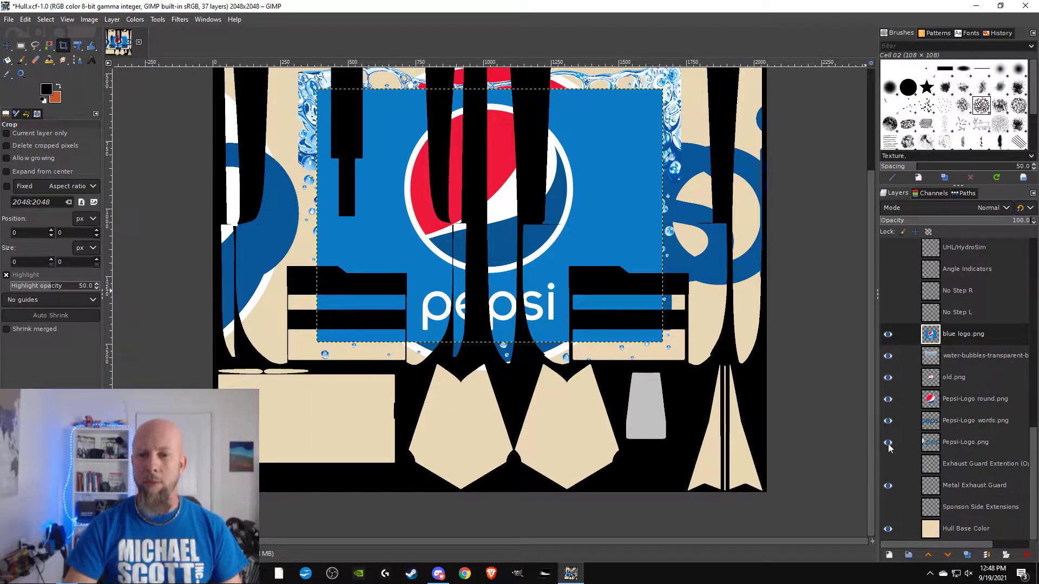
click(888, 442)
click(889, 421)
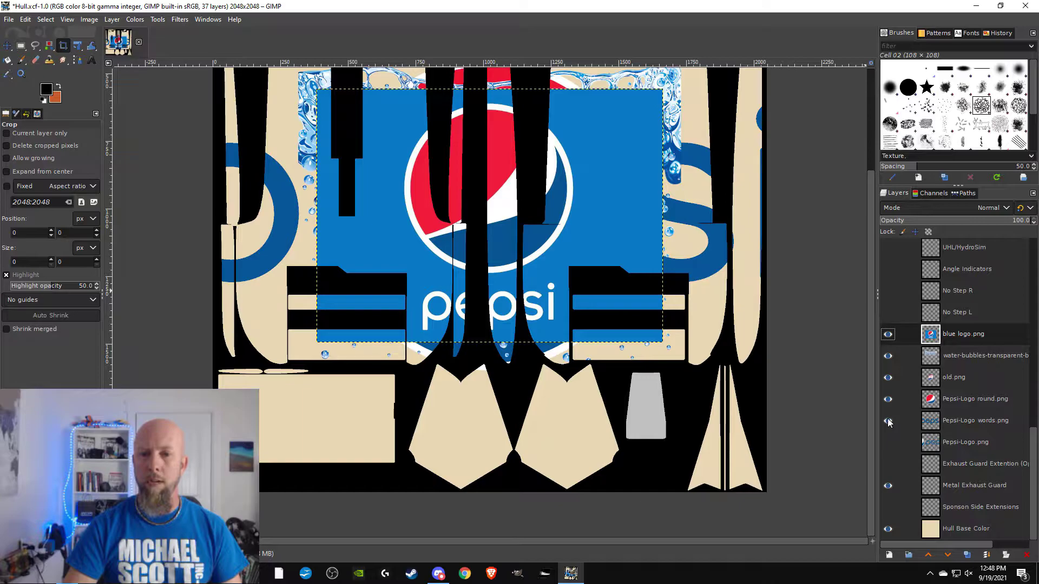
click(889, 398)
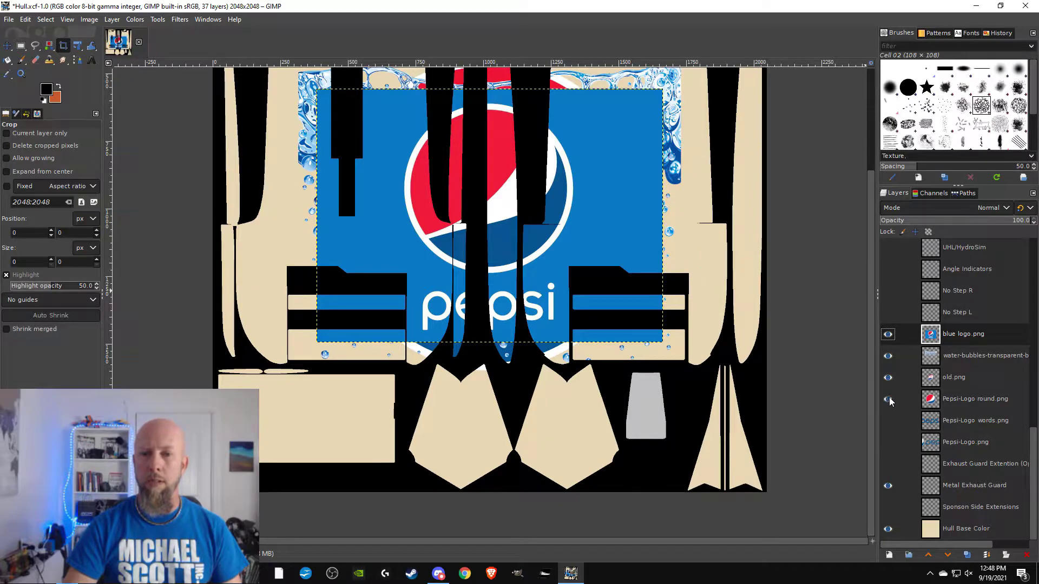
click(888, 355)
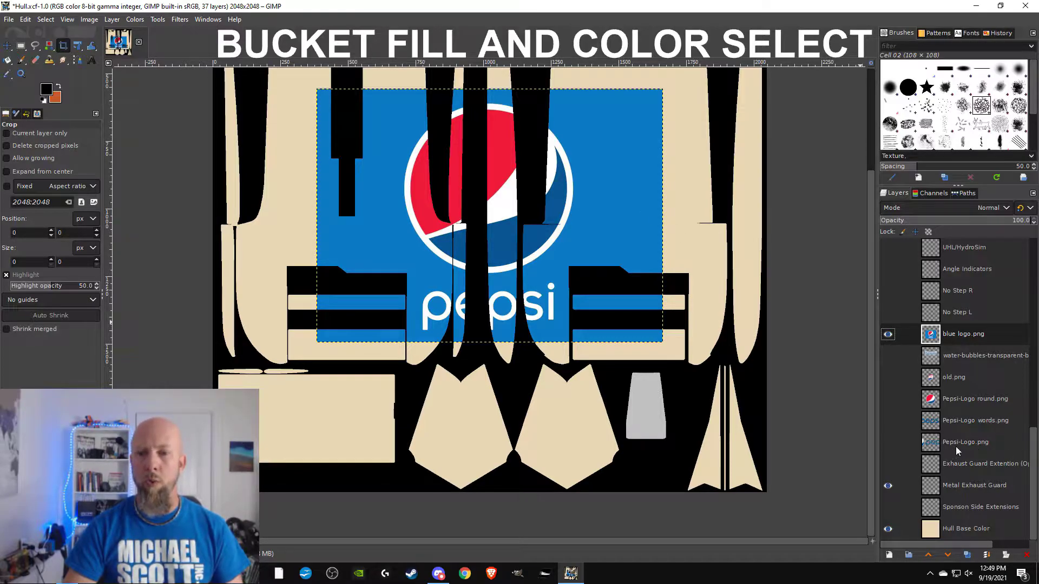
- Select the Hull Base Color layer for Bucket Fill and set the background color to blue 0d7cc4, sampled from the Pepsi logo image
click(957, 528)
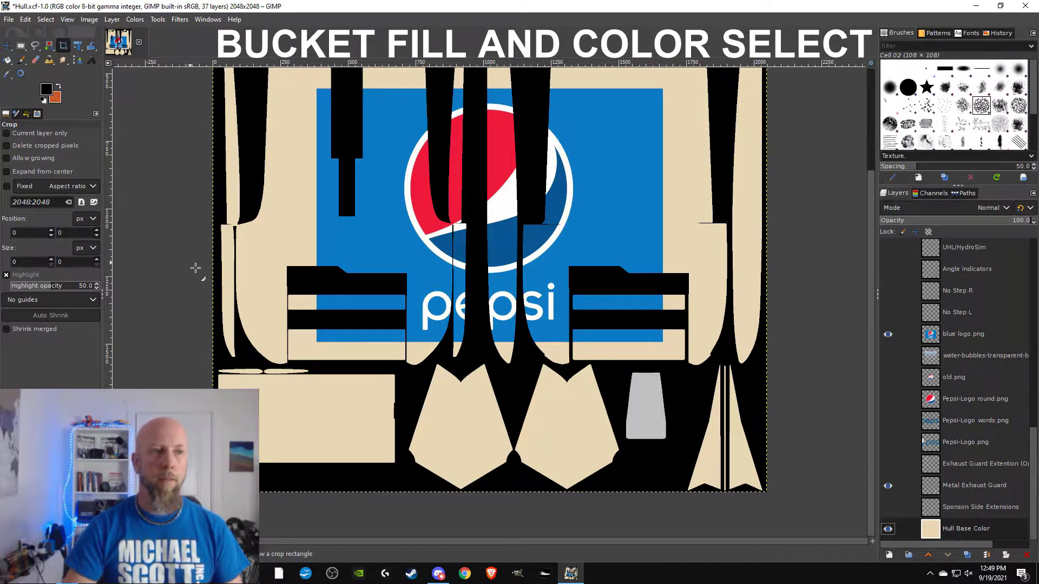
click(7, 60)
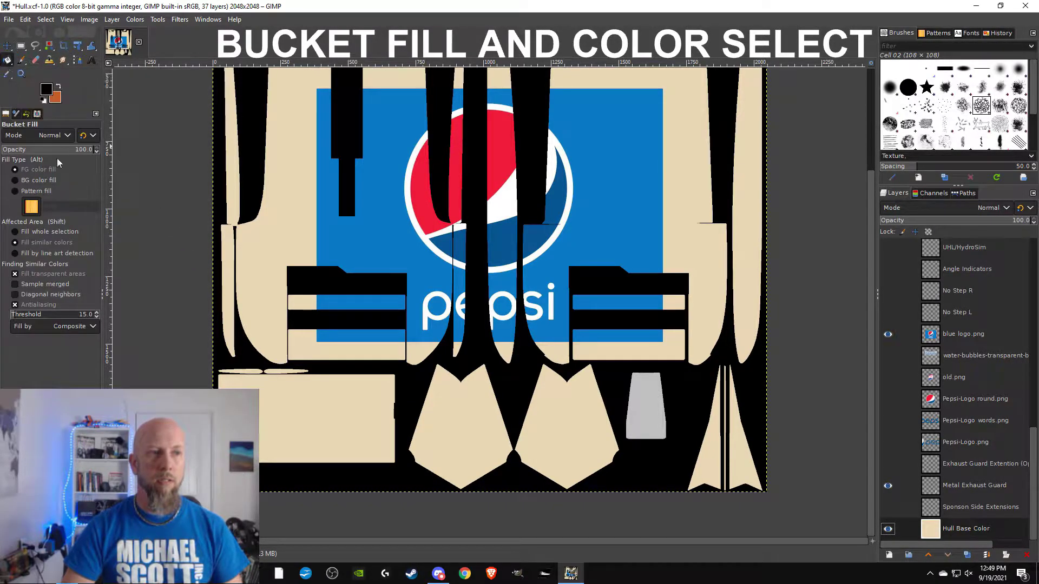
click(57, 98)
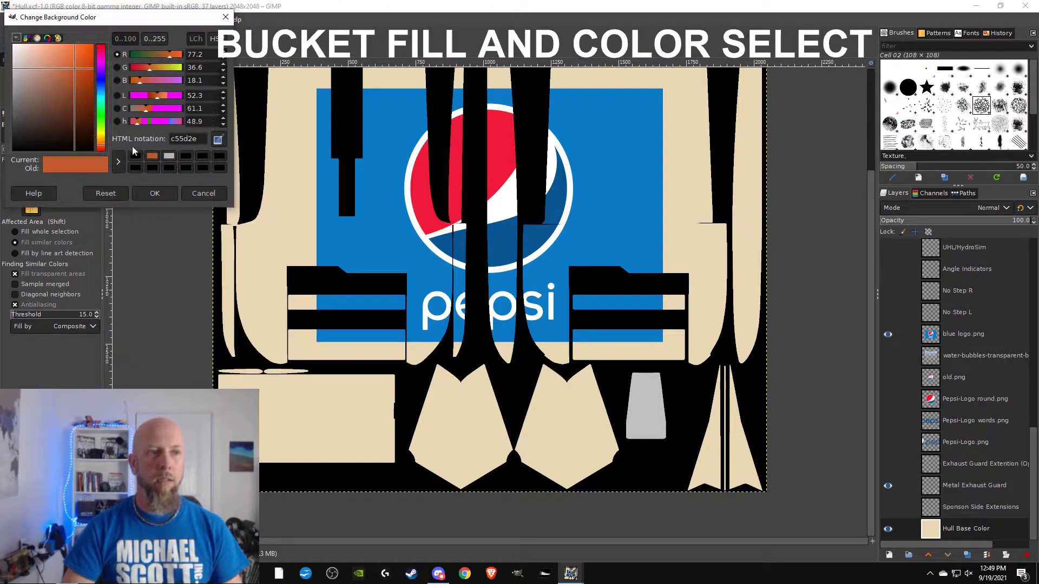
click(218, 141)
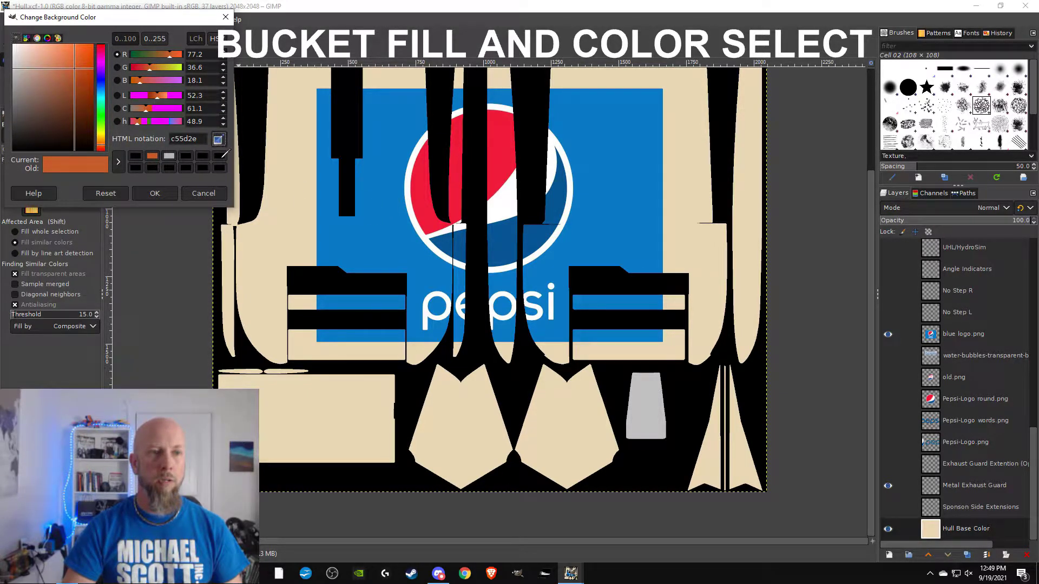
click(380, 168)
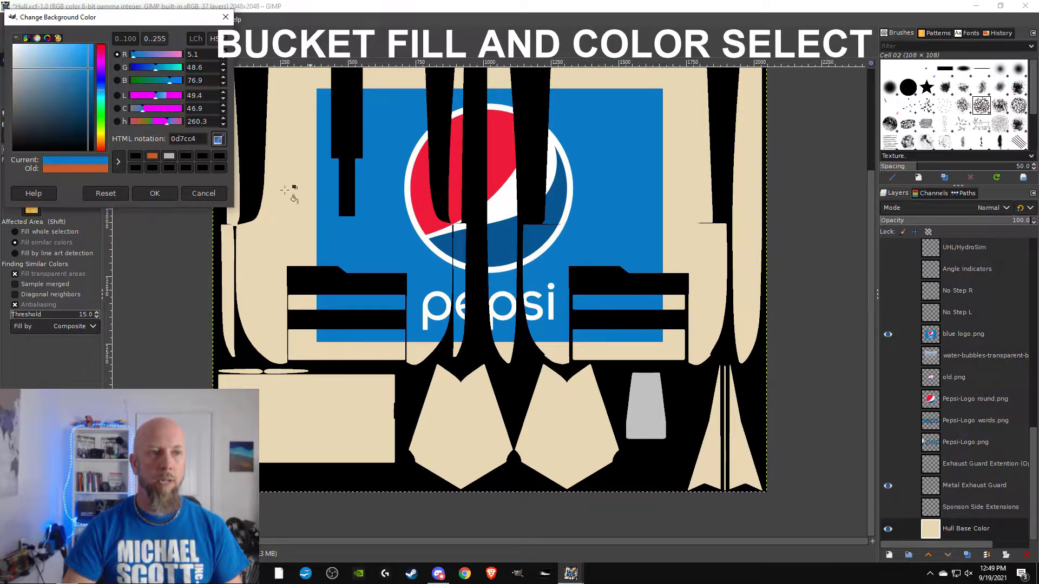
click(165, 194)
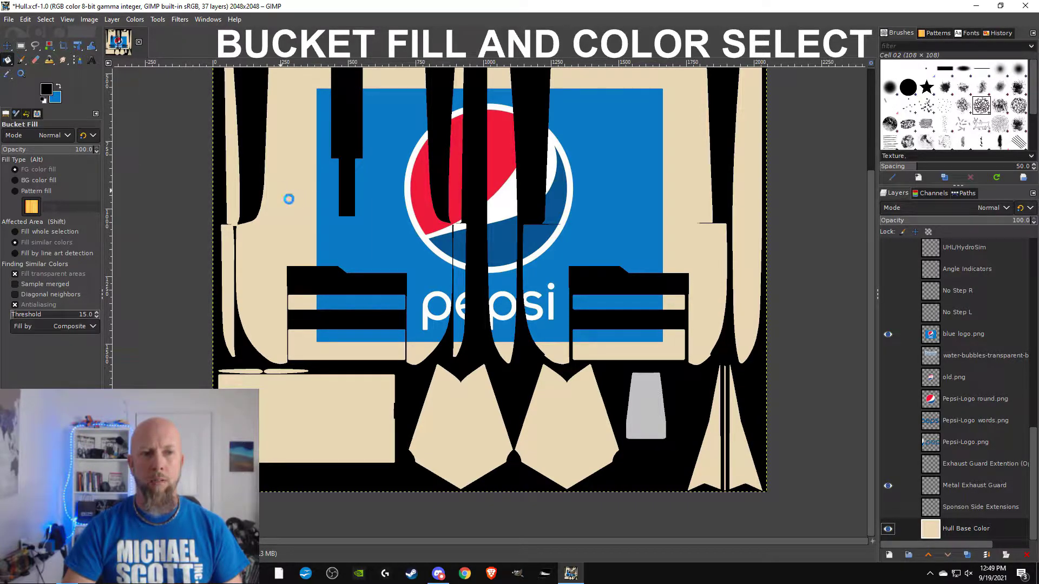
- Undo the black fill on the Hull Base Color layer, swap foreground and background colors, and fill the layer with the sampled blue
click(286, 196)
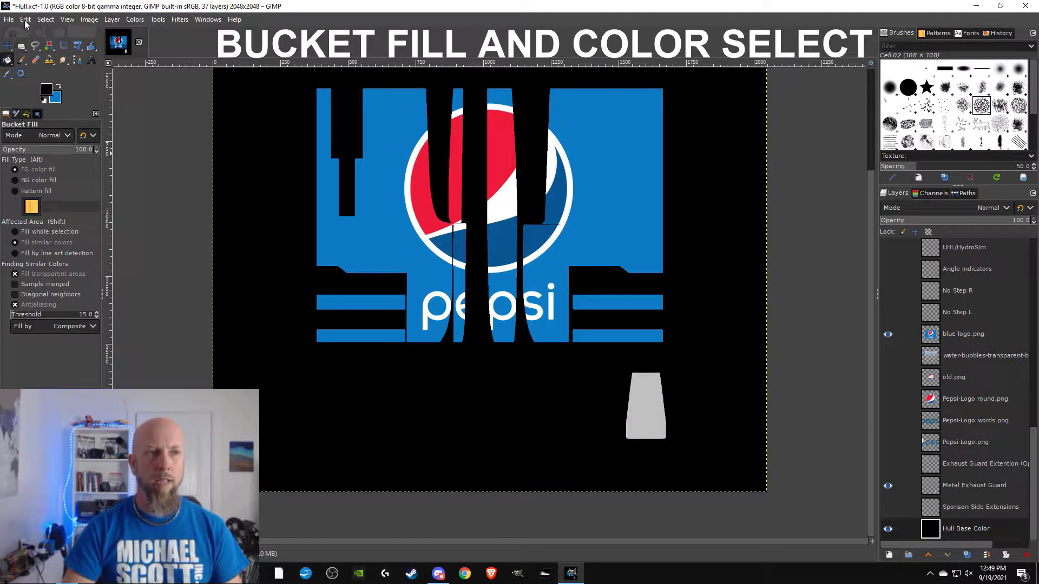
key(ctrl+z)
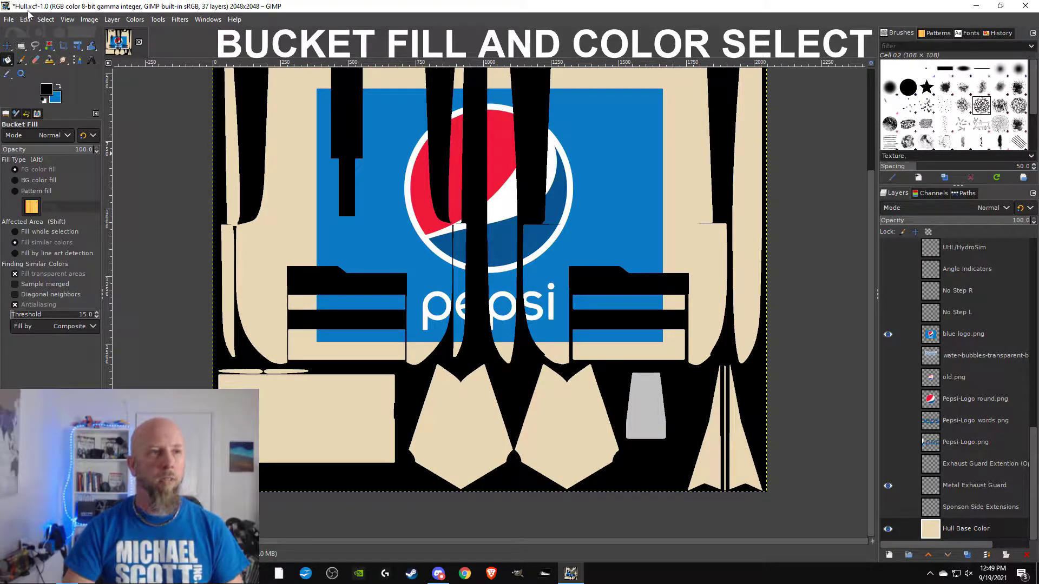
click(59, 87)
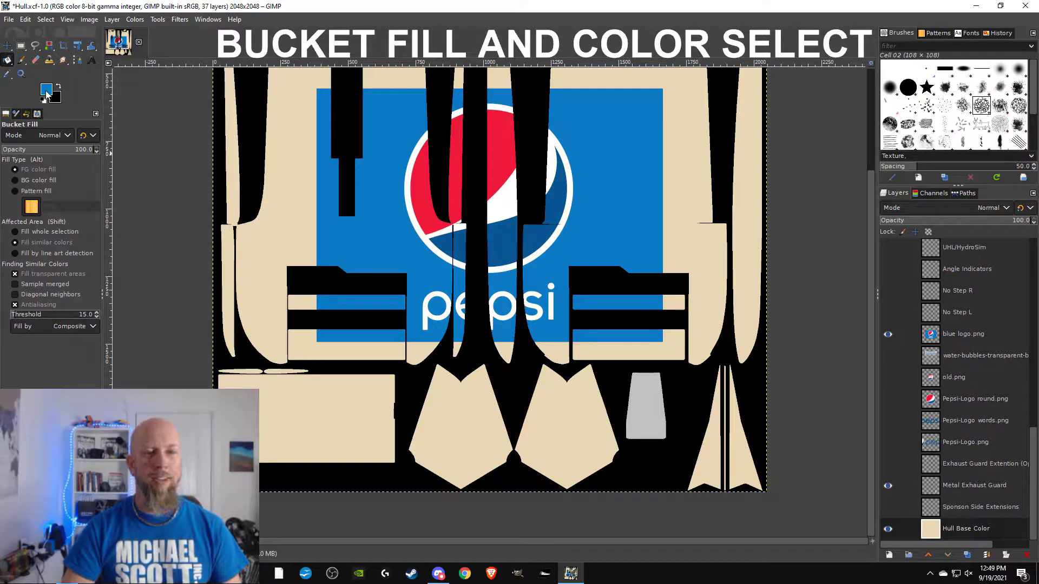
click(290, 173)
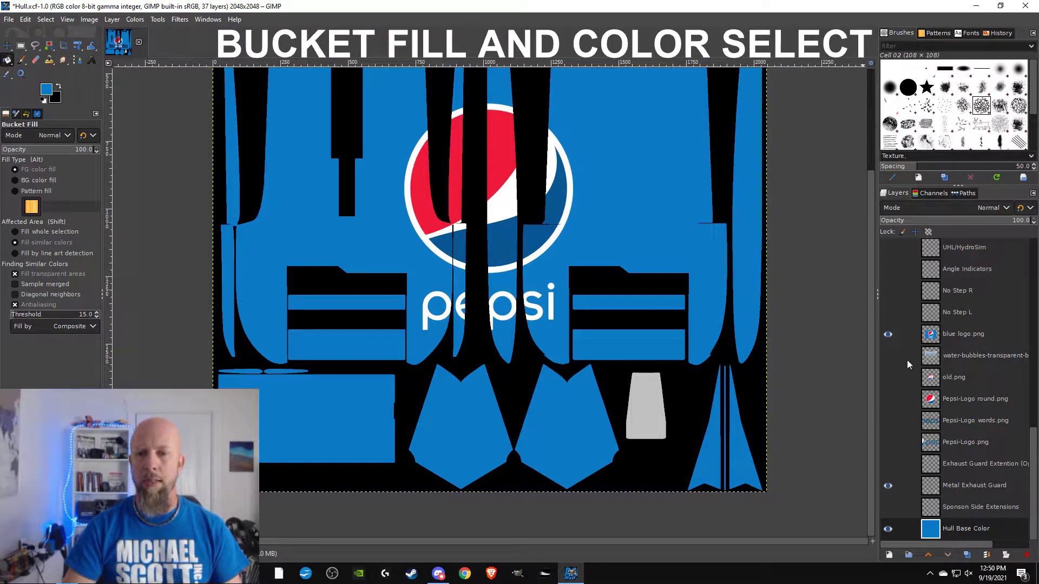
- Hide the blue logo layer and look over the recolored hull template
click(888, 335)
scroll(512, 260, down, 2)
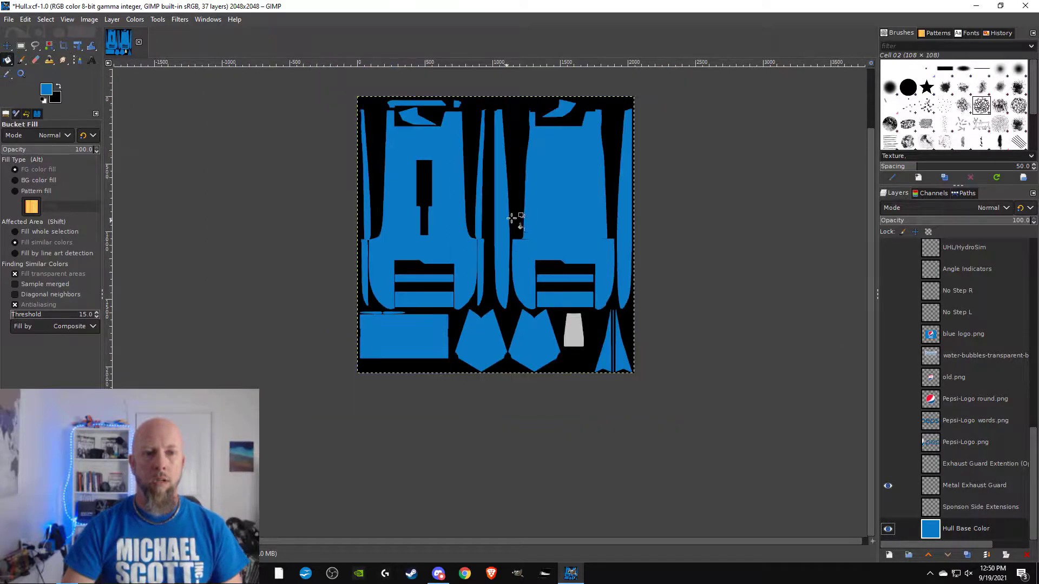
scroll(529, 249, down, 1)
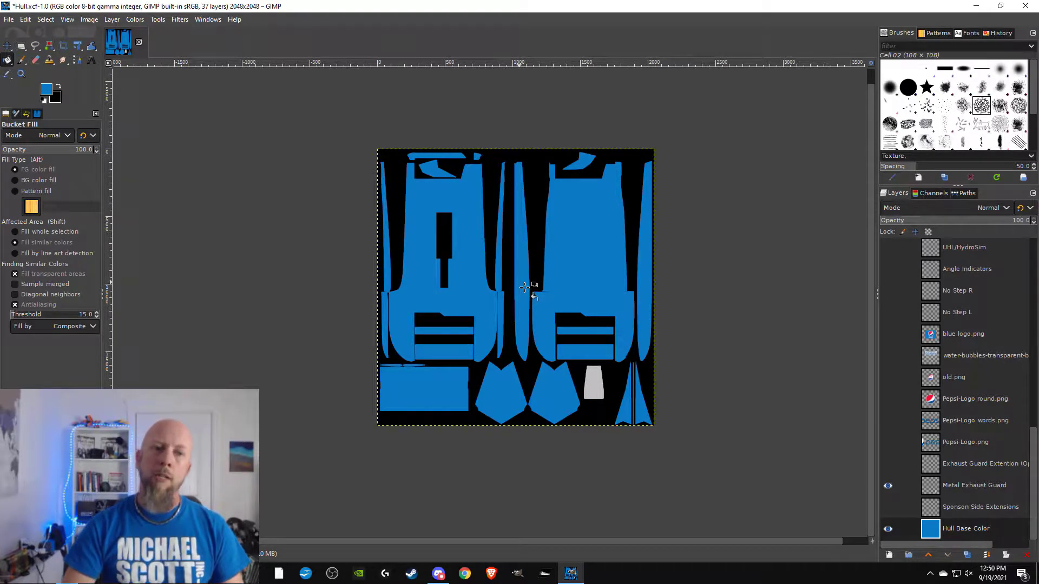
scroll(526, 299, up, 3)
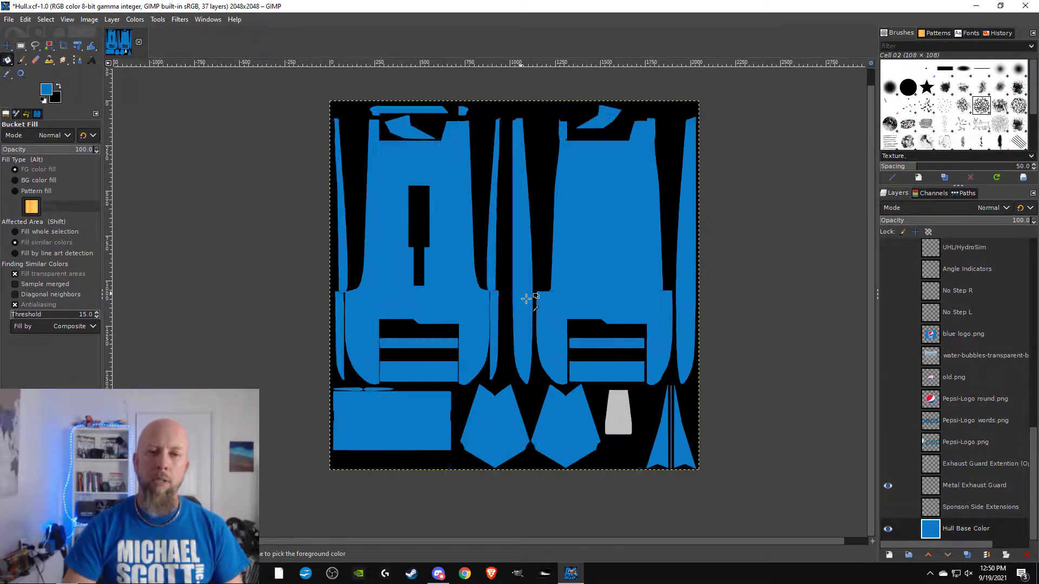
drag(484, 316, 574, 279)
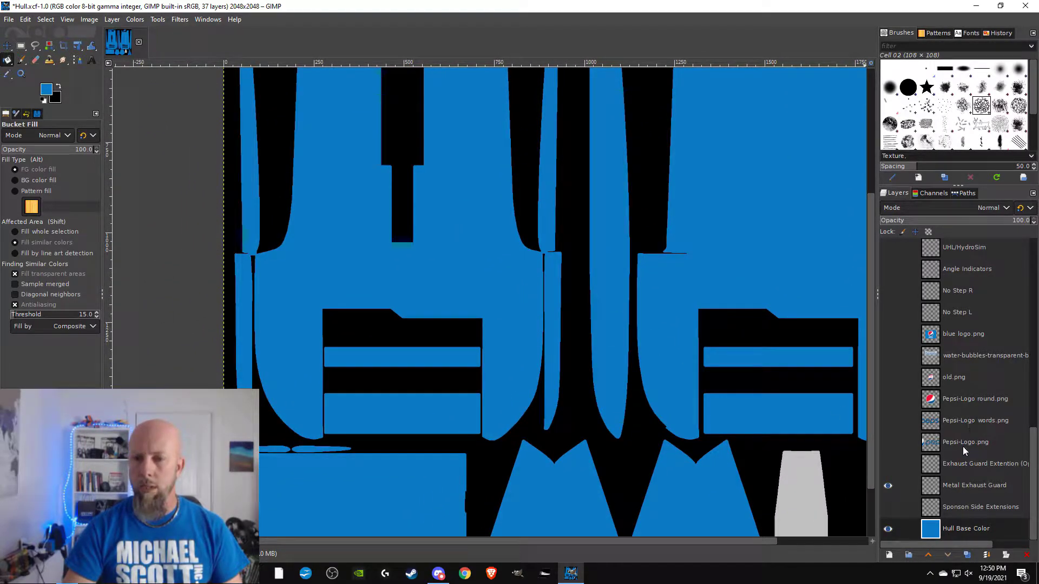
- Preview the Pepsi-Logo.png layer over the hull, then hide both it and the Metal Exhaust Guard layer
click(887, 443)
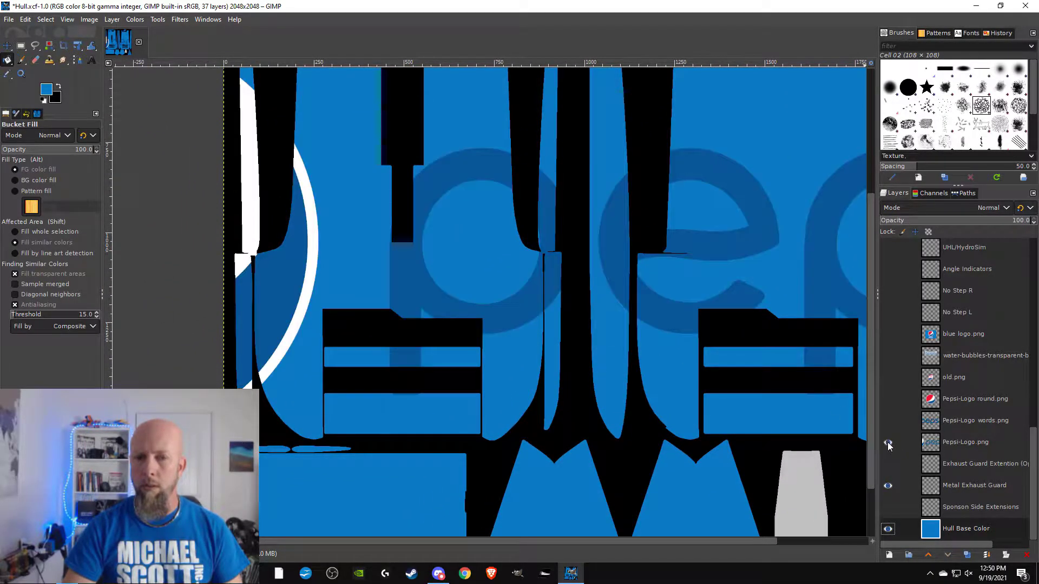
scroll(696, 309, down, 2)
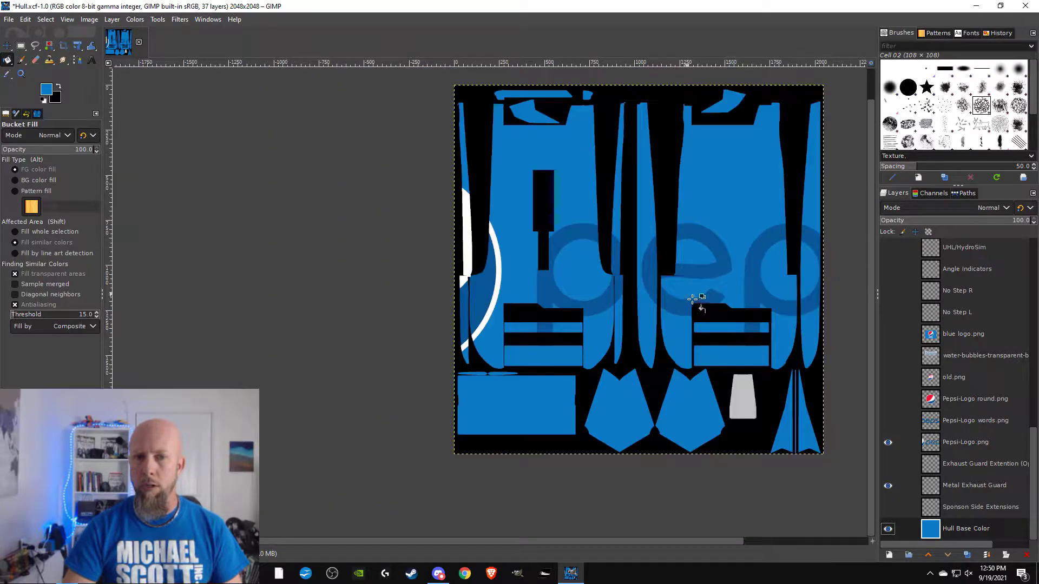
click(888, 485)
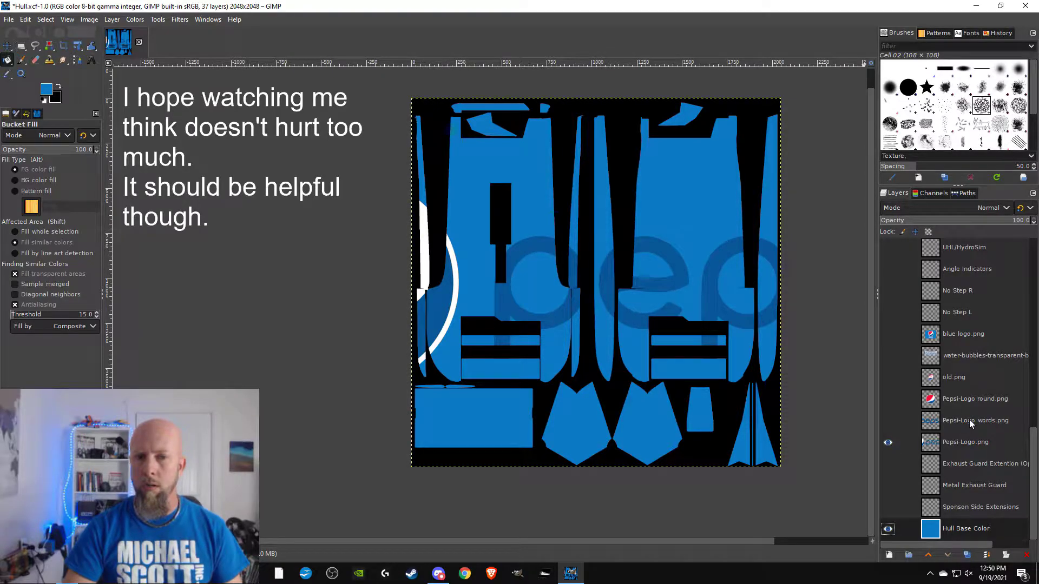
click(888, 442)
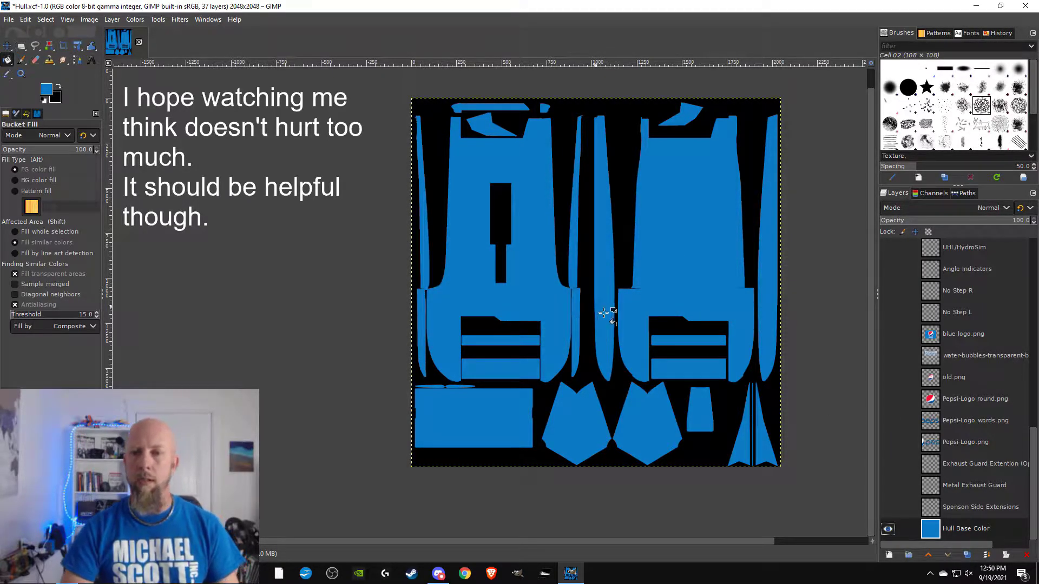
- Show the water-bubbles layer and move it horizontally so it covers the left hull half of the template
click(888, 357)
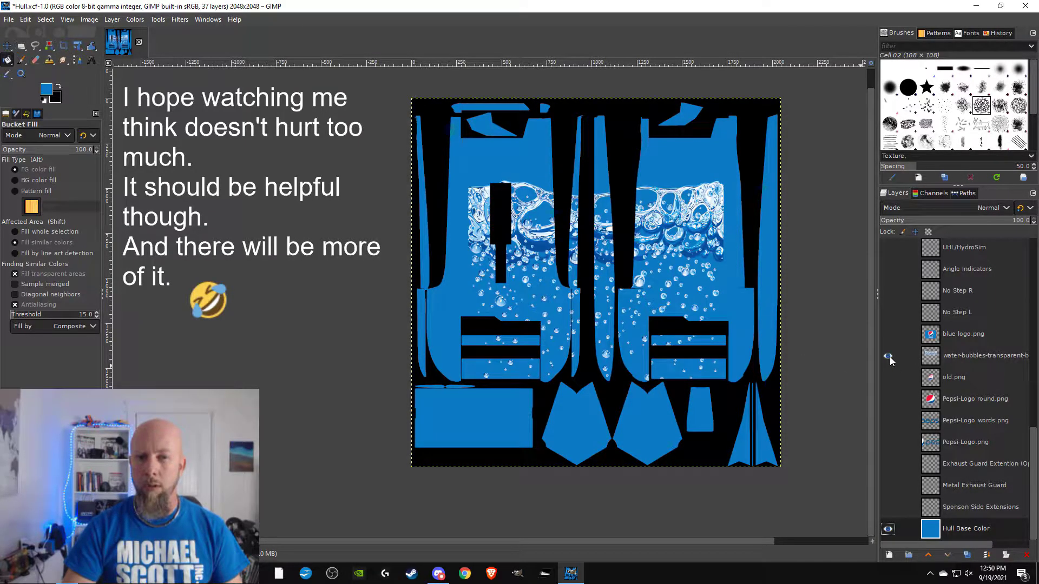
click(982, 357)
click(888, 356)
click(888, 357)
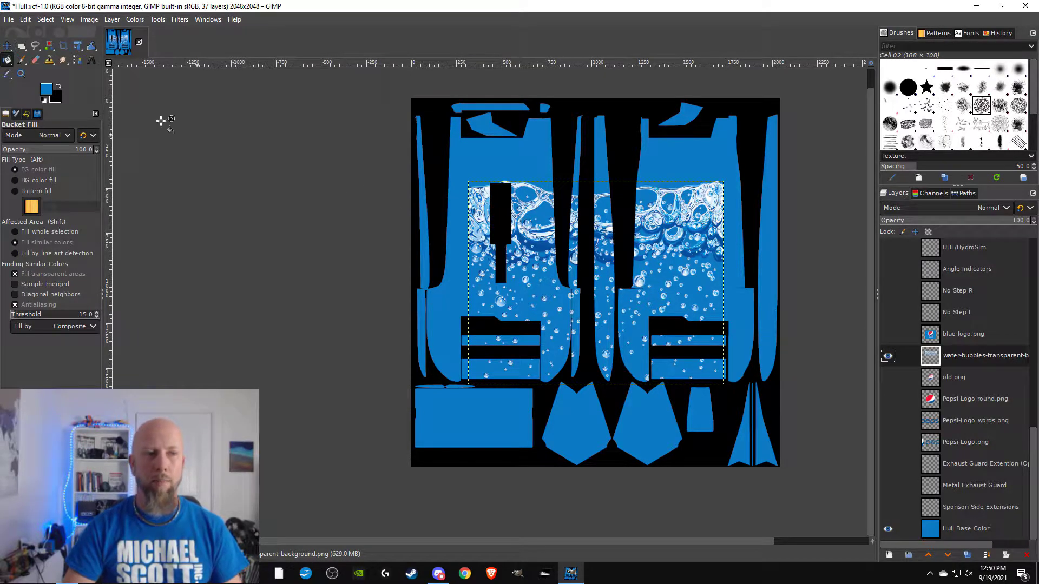
click(7, 46)
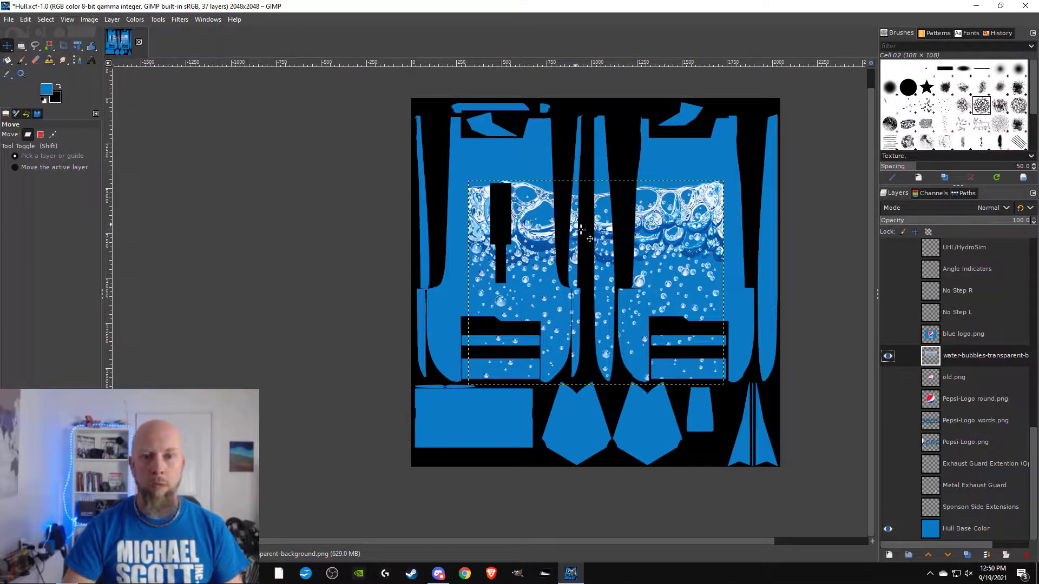
drag(613, 251, 524, 246)
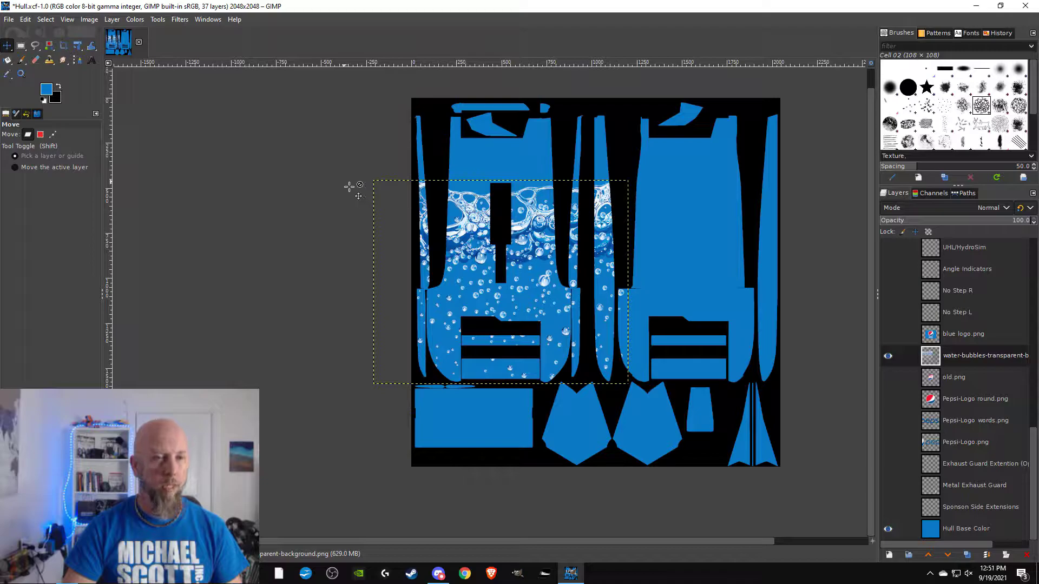
- Rotate the water-bubbles layer by -180 degrees about its center
click(77, 46)
click(120, 59)
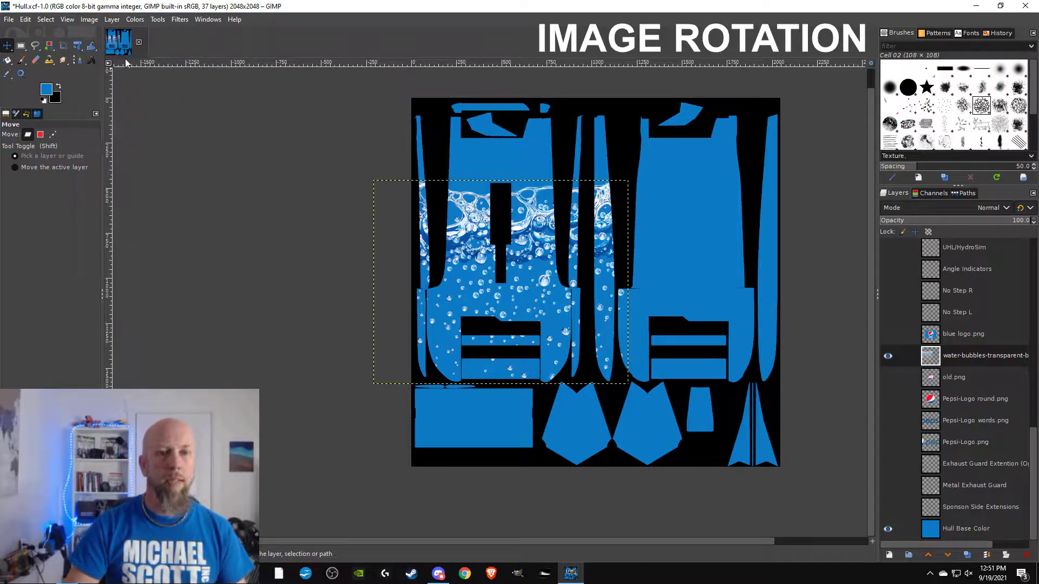
click(78, 49)
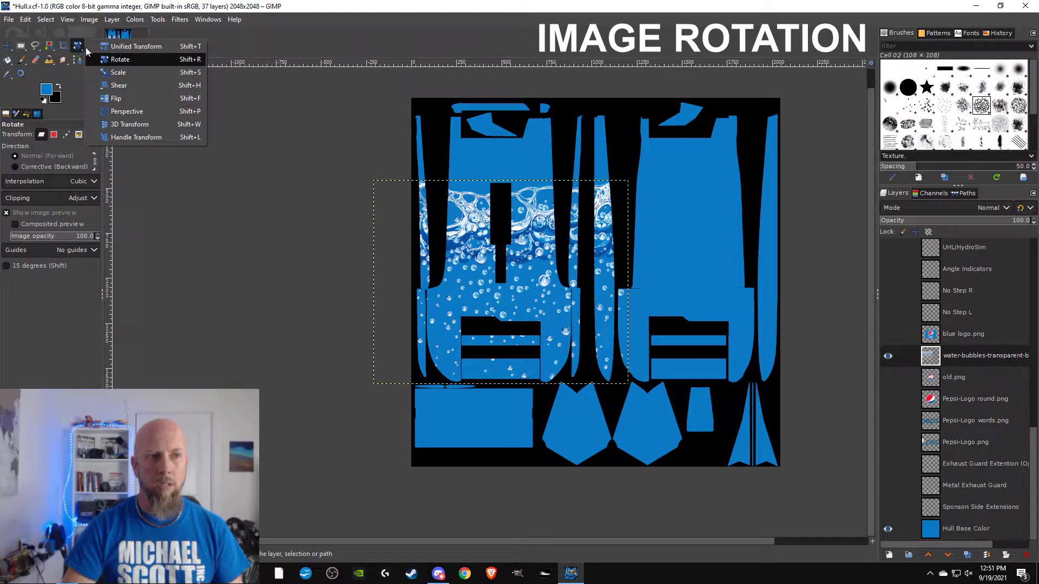
click(125, 63)
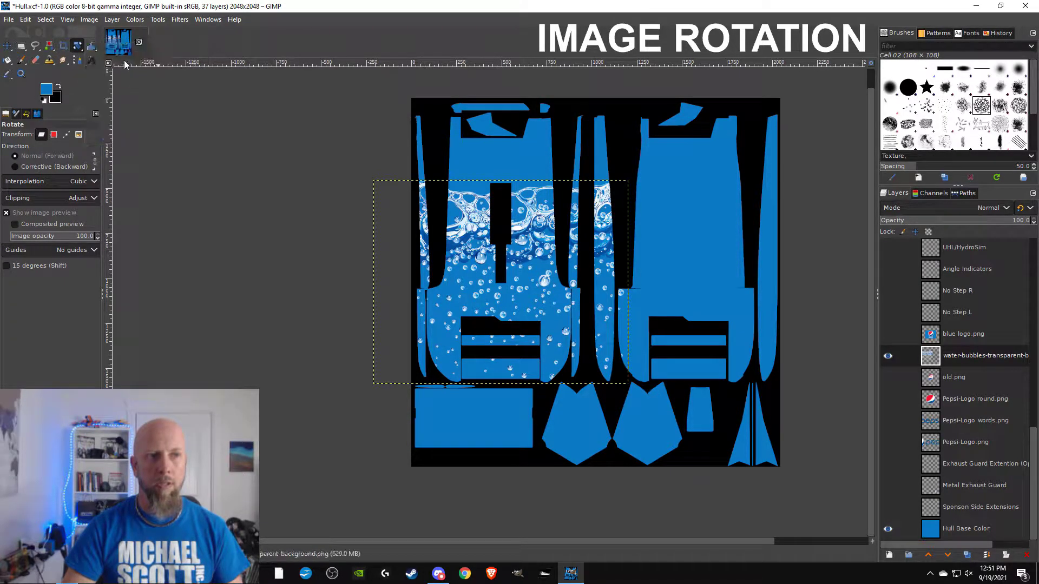
click(524, 234)
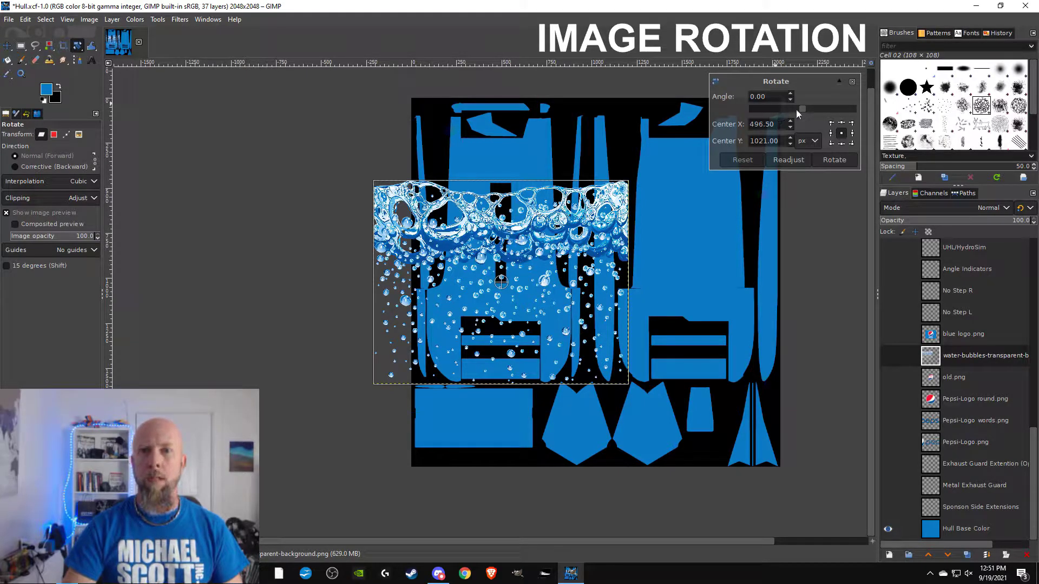
drag(802, 108, 741, 106)
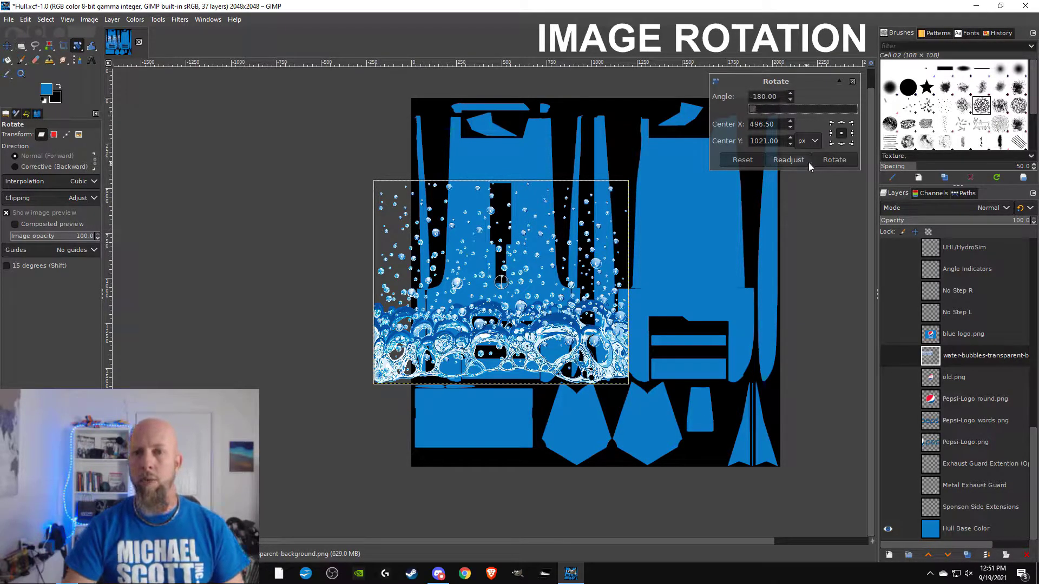
mouse_move(756, 111)
mouse_down()
mouse_move(858, 110)
mouse_move(742, 111)
mouse_up()
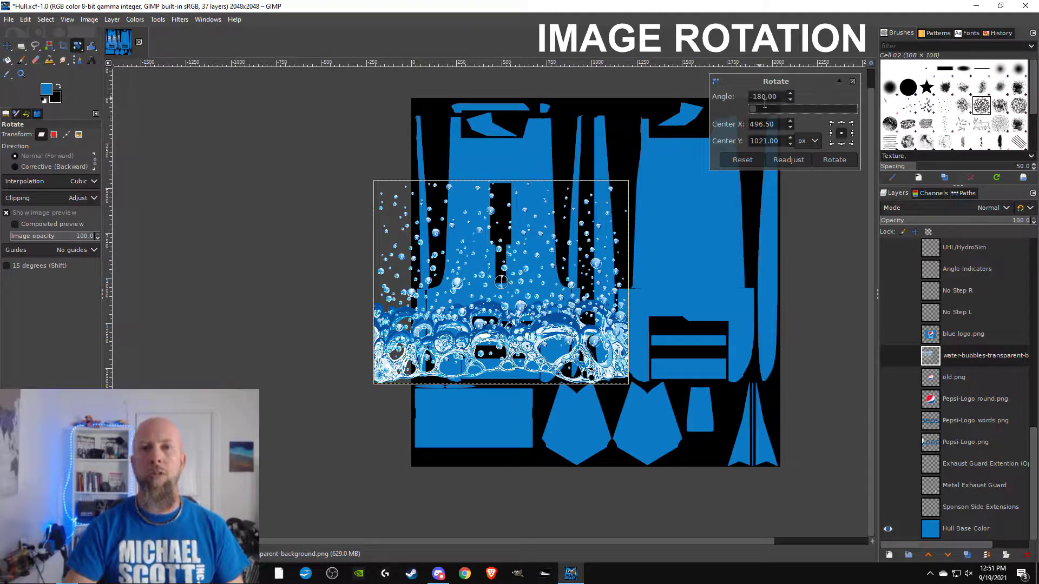
click(825, 161)
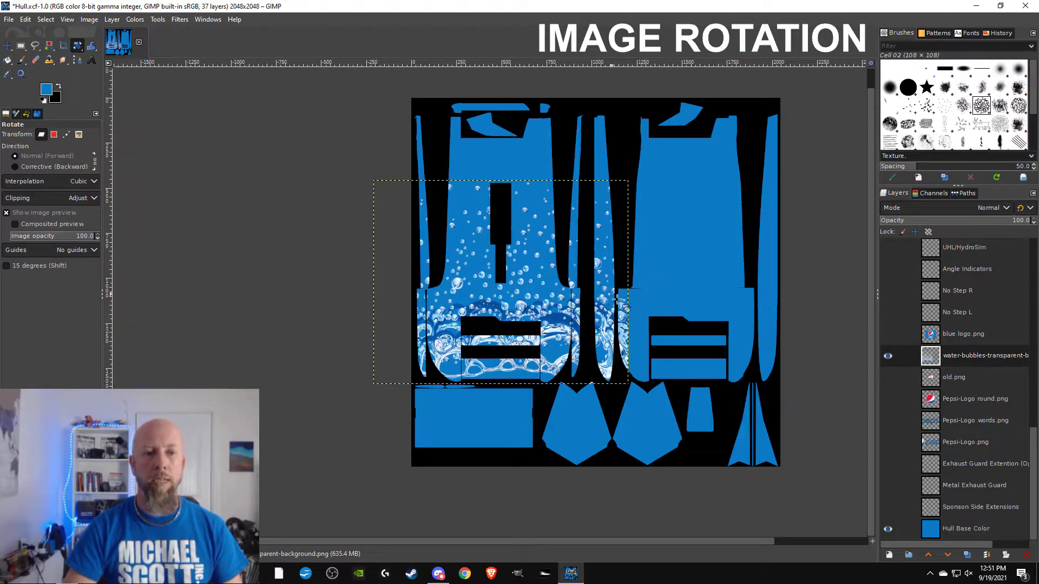
- Scale the water-bubbles layer down to 925 × 740 px with locked proportions and center it over the left hull half
scroll(541, 346, up, 2)
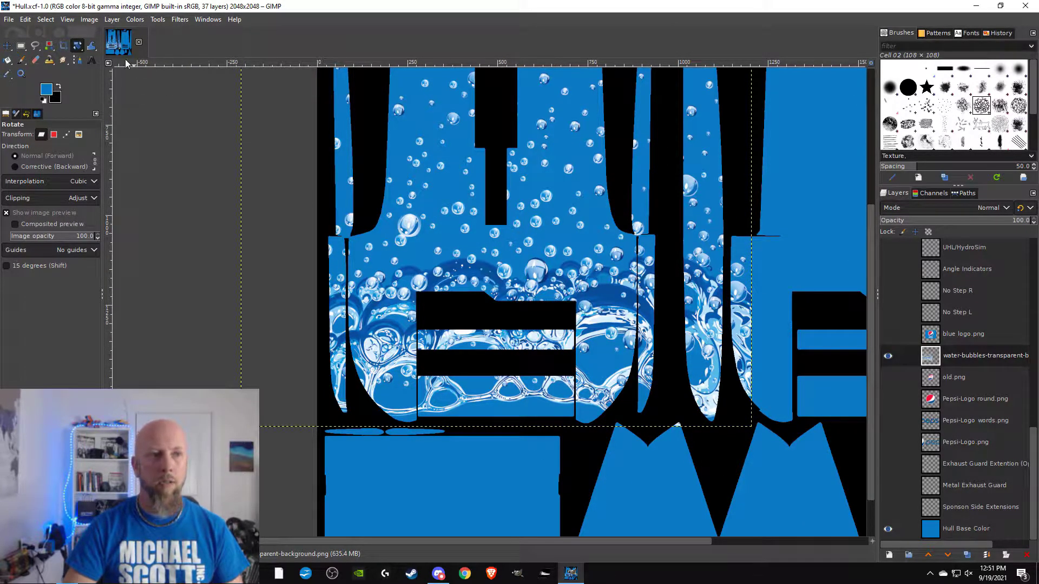
click(84, 48)
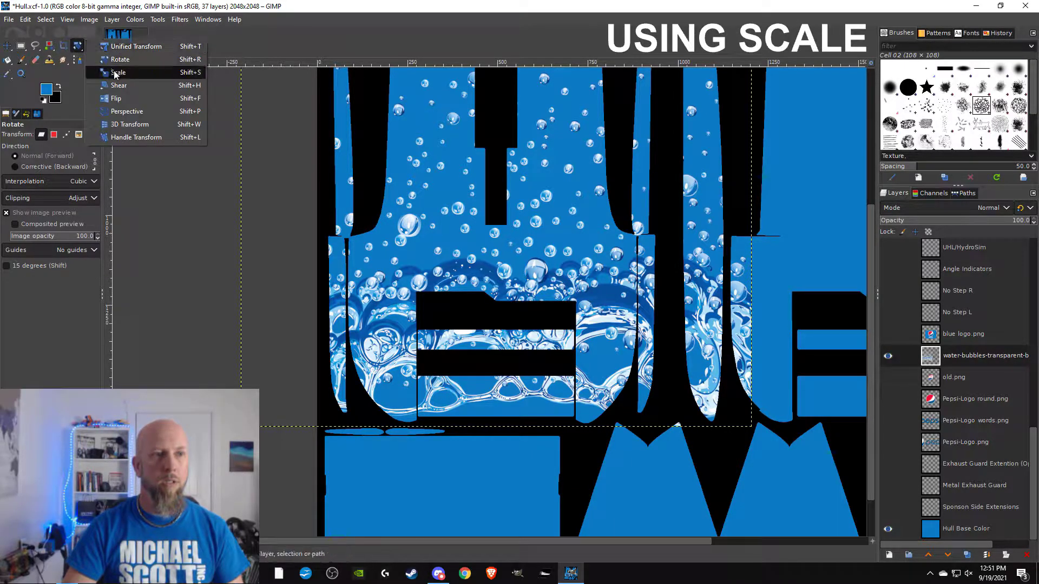
click(116, 72)
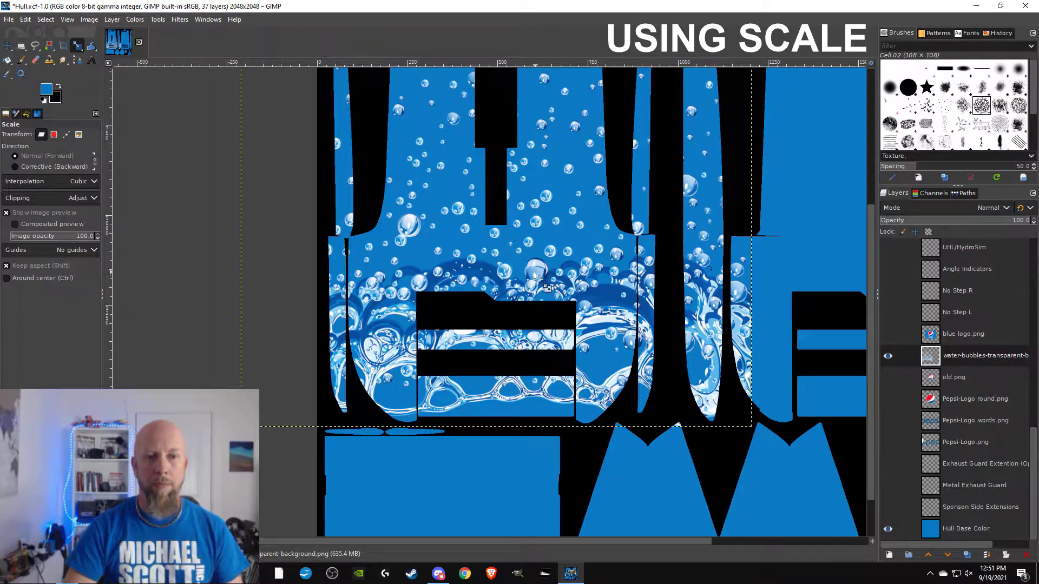
click(571, 289)
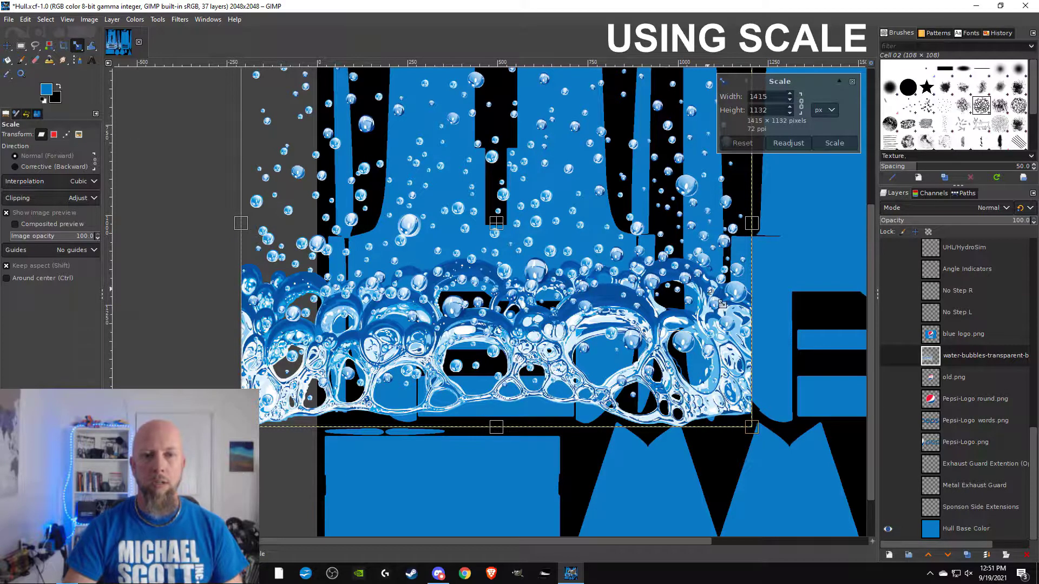
click(801, 106)
drag(763, 441, 597, 362)
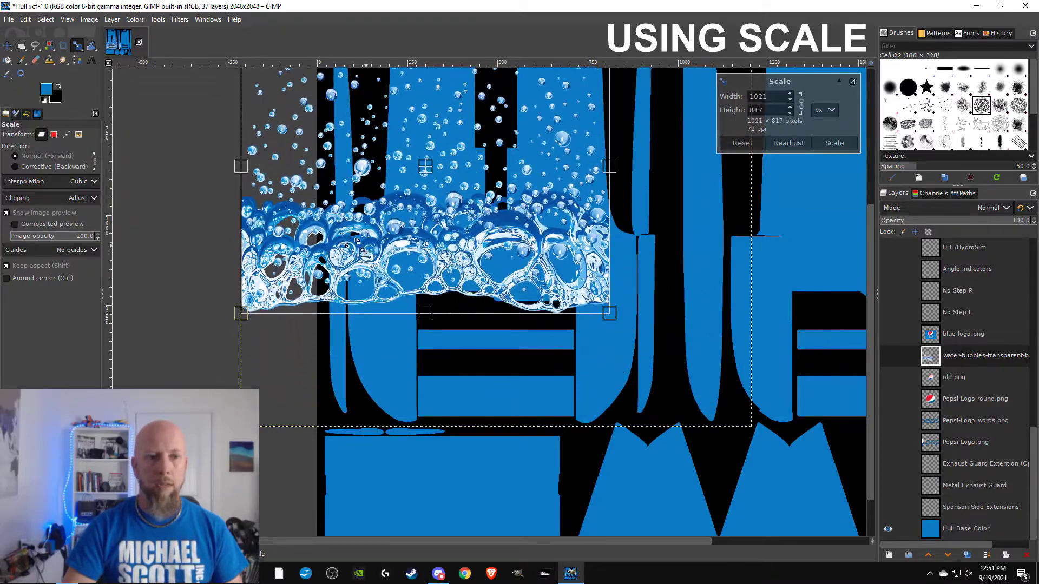
scroll(260, 182, down, 3)
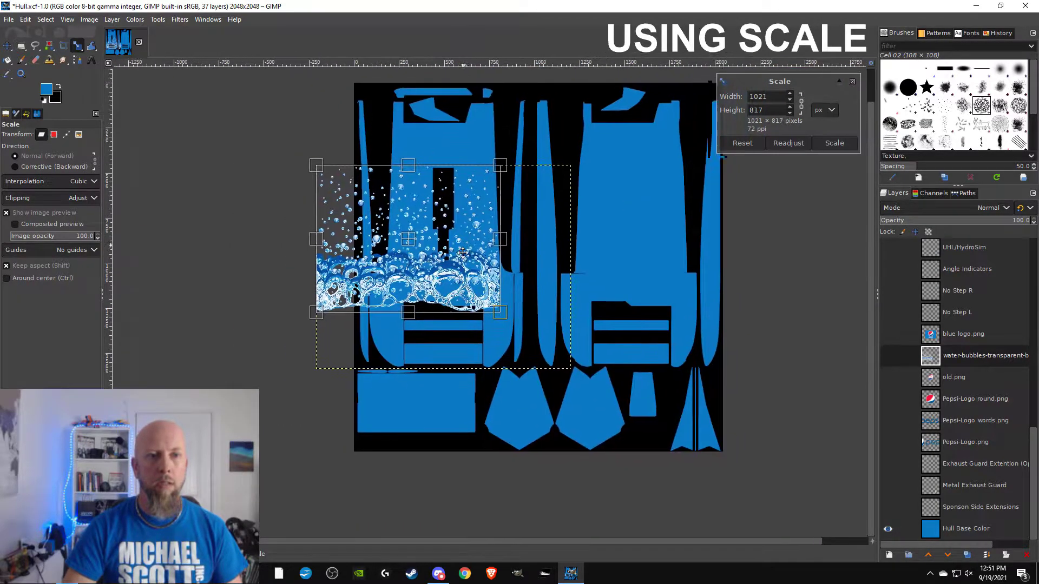
drag(300, 174, 316, 186)
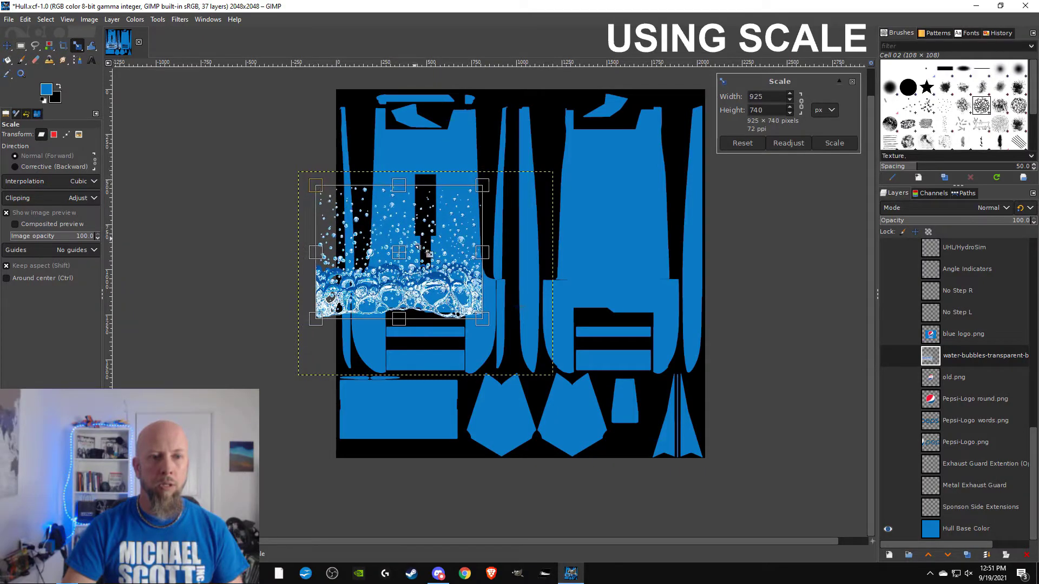
drag(416, 264, 441, 305)
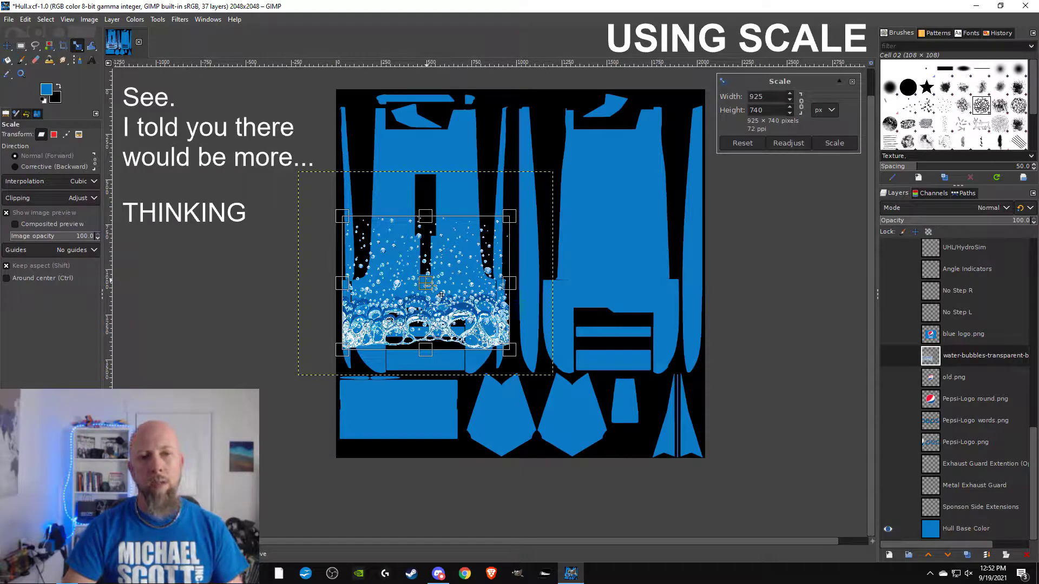
- Enlarge the water-bubbles layer to 1135 × 908 px and lower it to the bottom edge of the left hull half
drag(348, 219, 323, 197)
drag(415, 278, 423, 279)
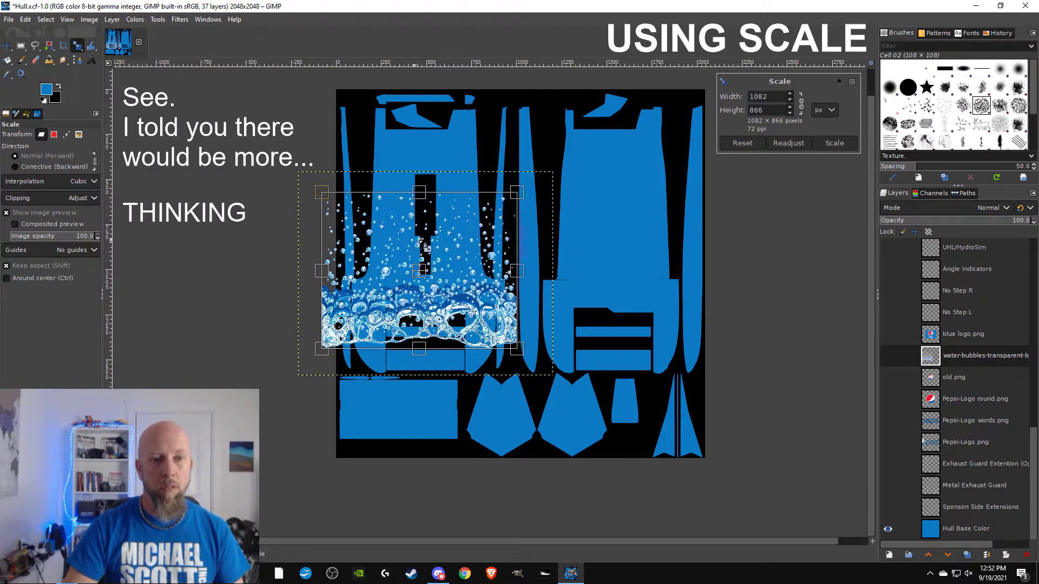
drag(325, 196, 320, 190)
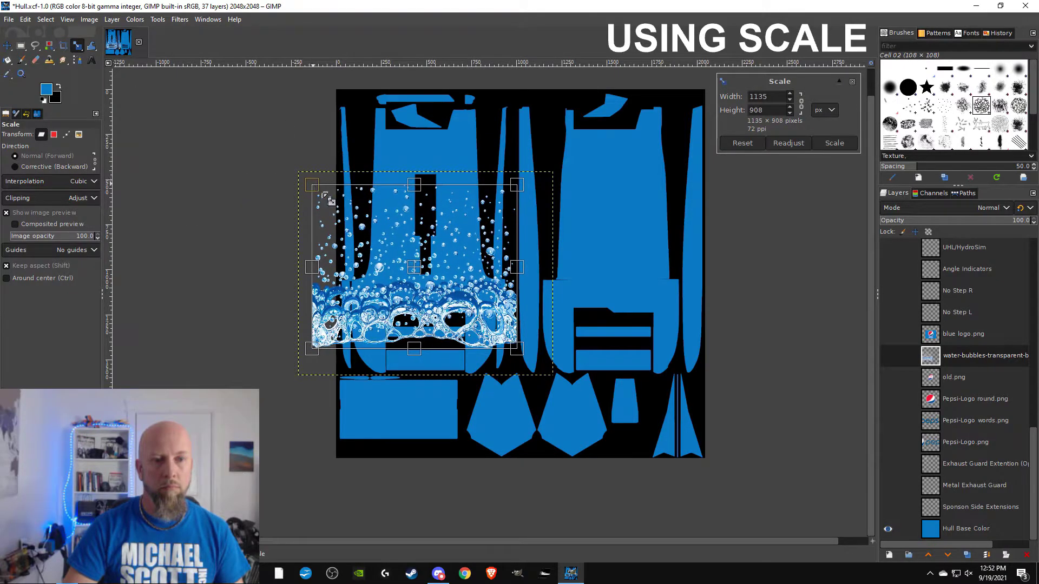
drag(425, 279, 429, 311)
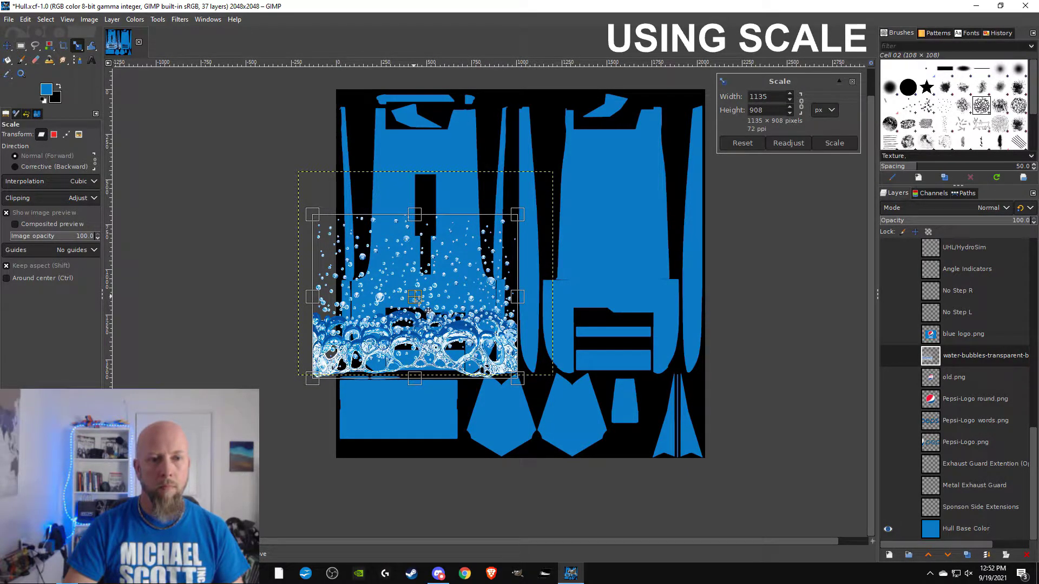
- Nudge the bubbles slightly to the left to fit the left hull half and apply the scaling
scroll(426, 309, down, 1)
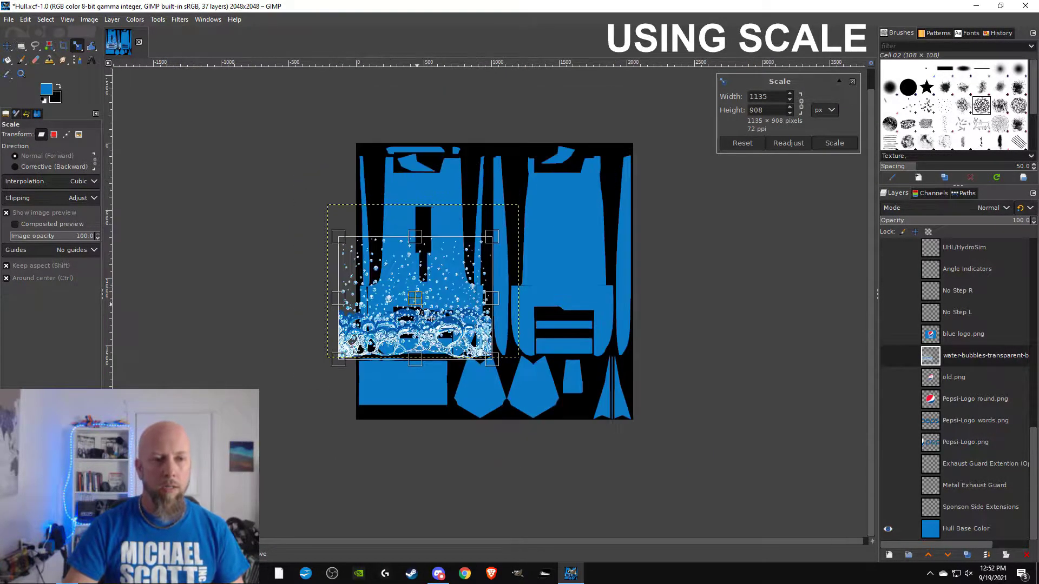
scroll(427, 309, up, 3)
drag(462, 358, 501, 294)
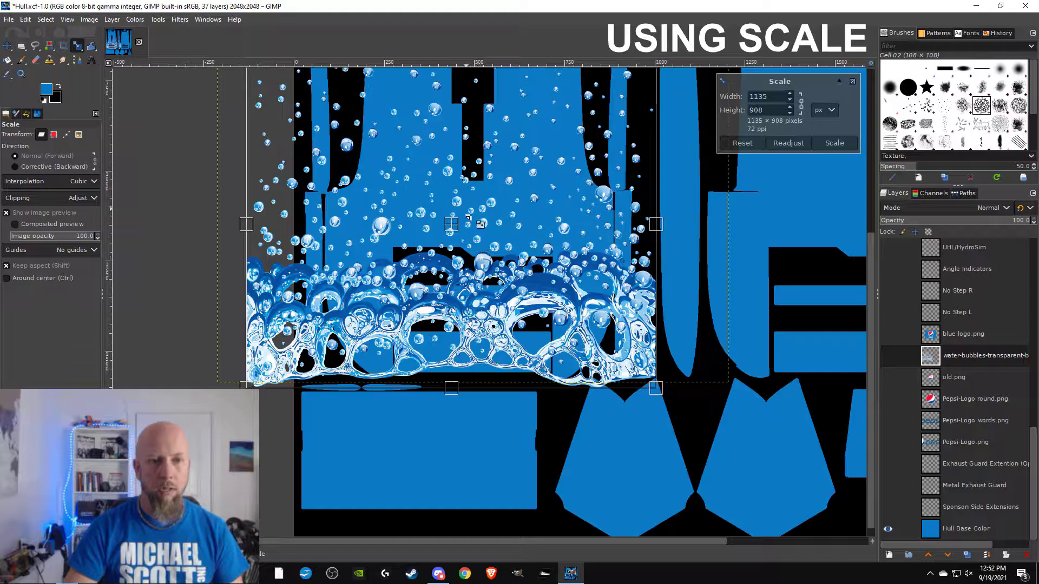
drag(470, 236, 468, 236)
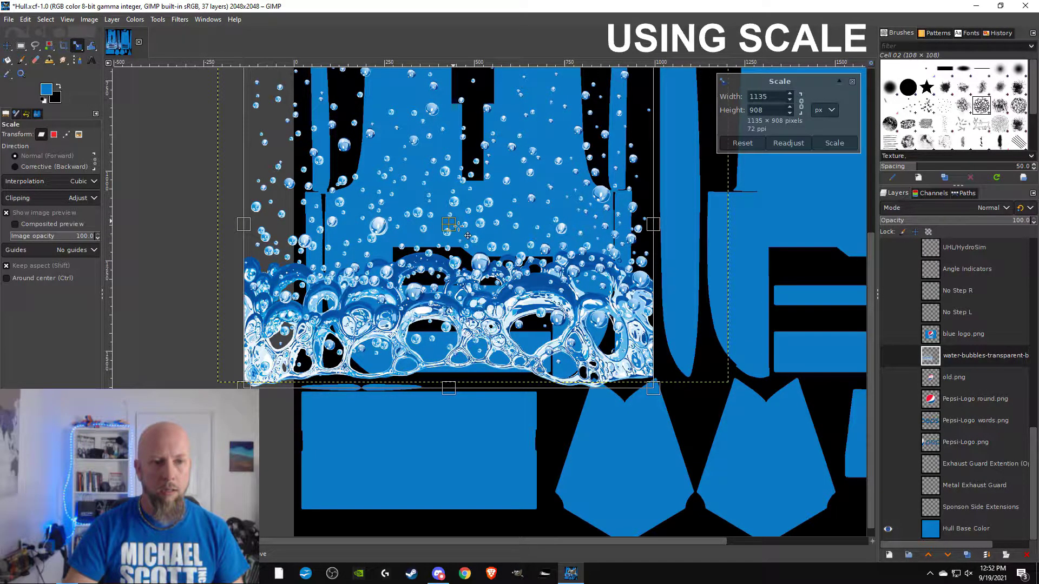
scroll(468, 236, down, 2)
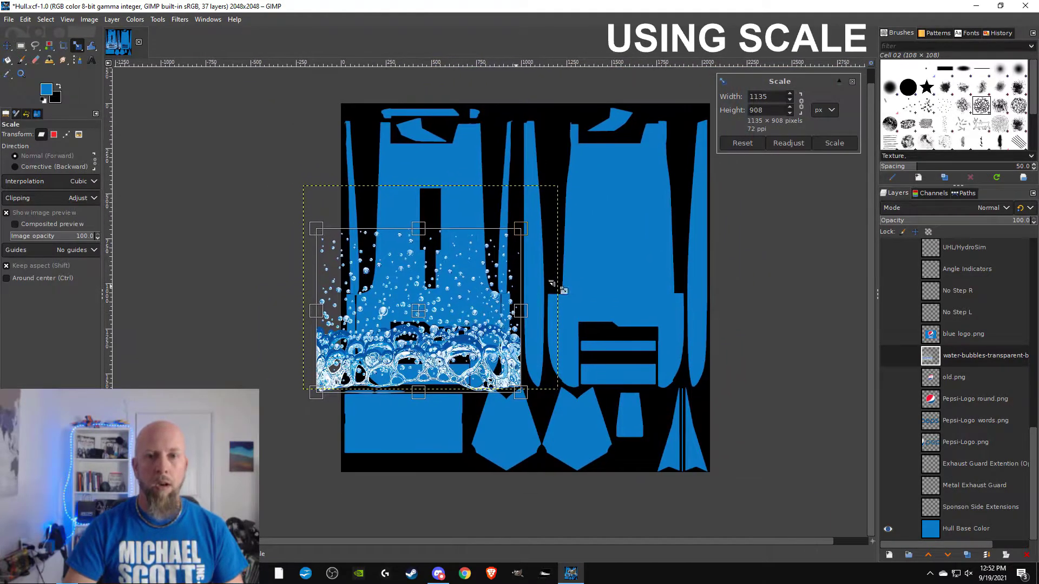
click(834, 144)
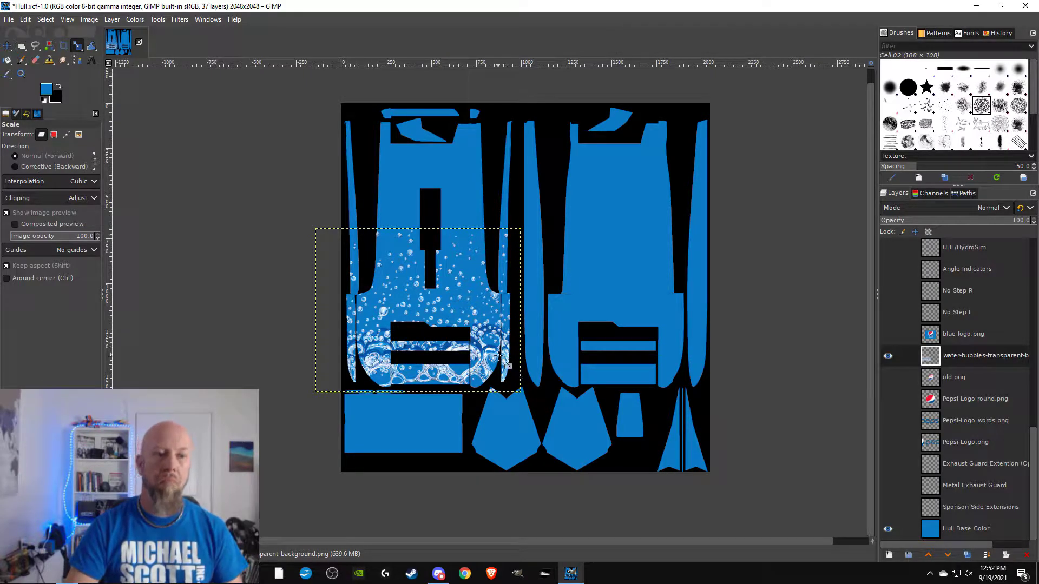
- Inspect where the bubbles spill past the left hull half, hiding and reshowing the Mask layer to check the full image
scroll(447, 359, up, 2)
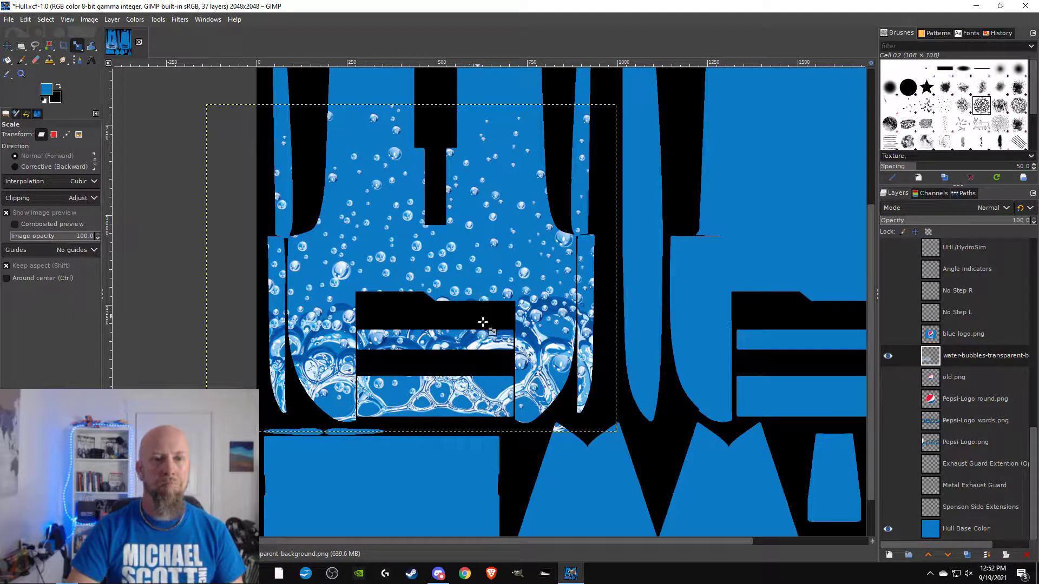
scroll(564, 433, up, 1)
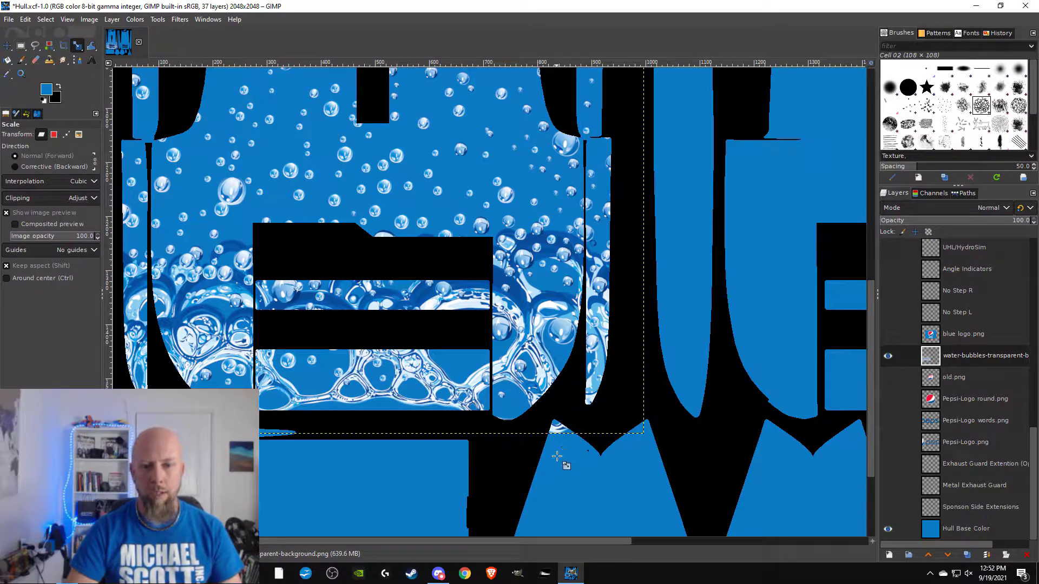
scroll(555, 433, down, 2)
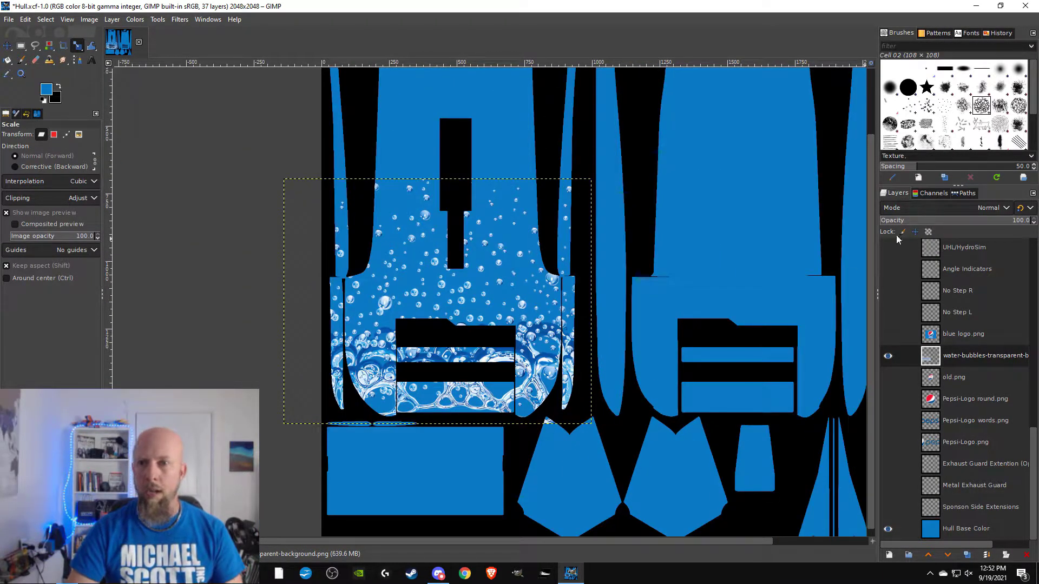
scroll(969, 323, up, 6)
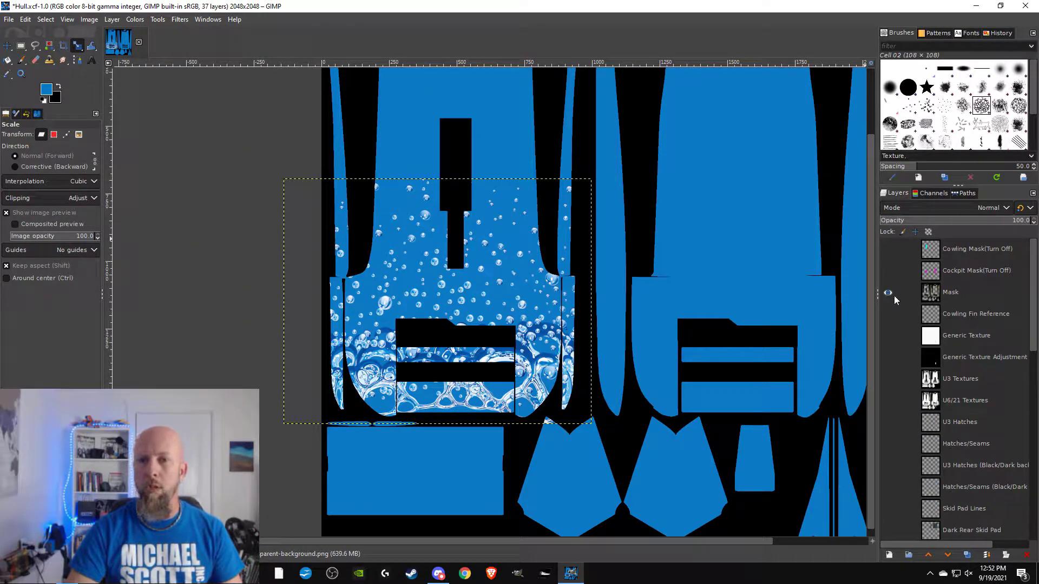
click(888, 293)
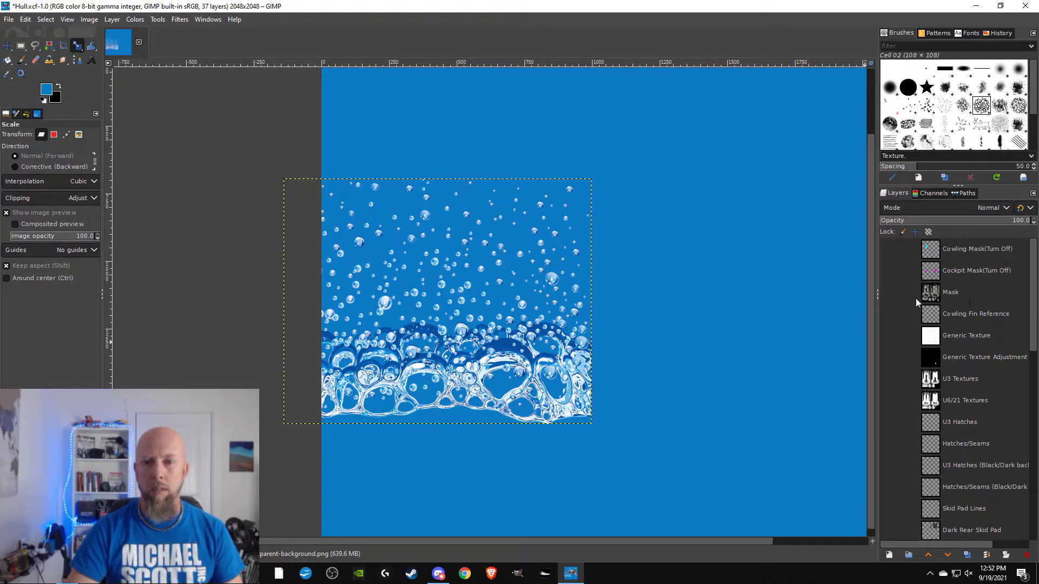
click(887, 293)
ctrl+scroll(566, 449, up, 3)
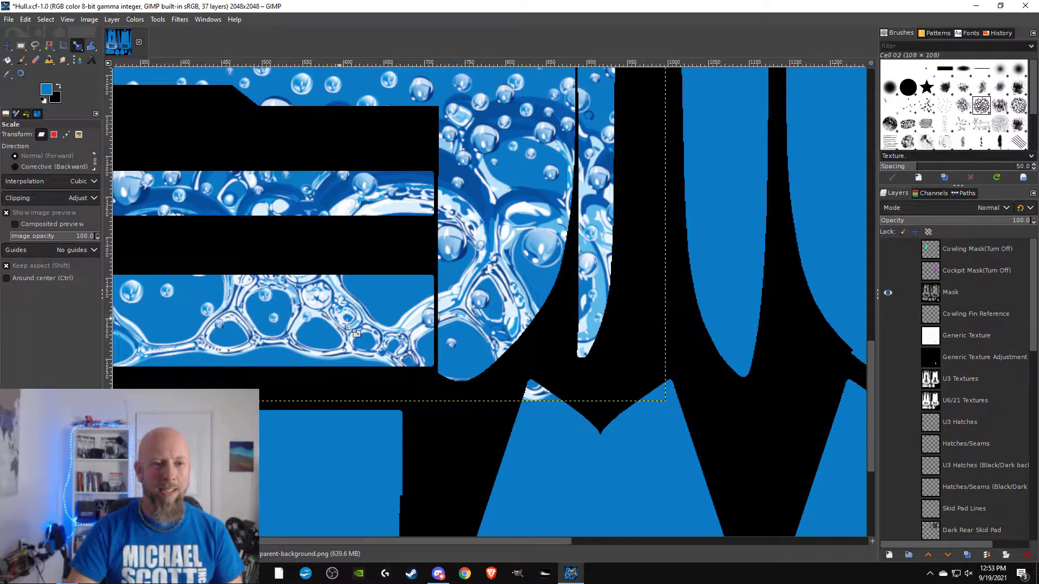
ctrl+scroll(293, 238, down, 3)
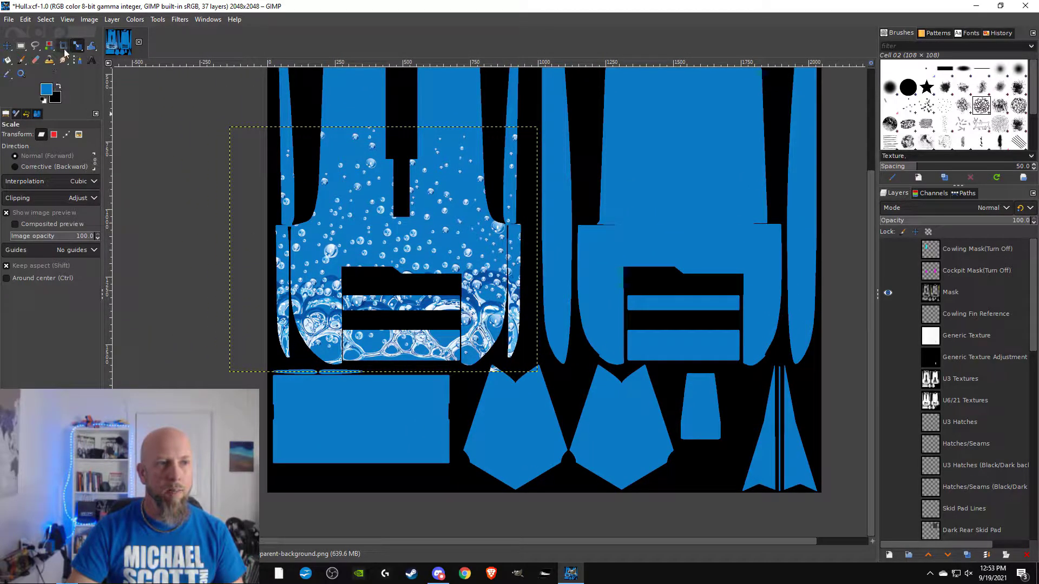
- Move the water-bubbles layer up slightly until its lower edge clears the pointed panel below the left hull half
click(8, 47)
drag(479, 324, 479, 317)
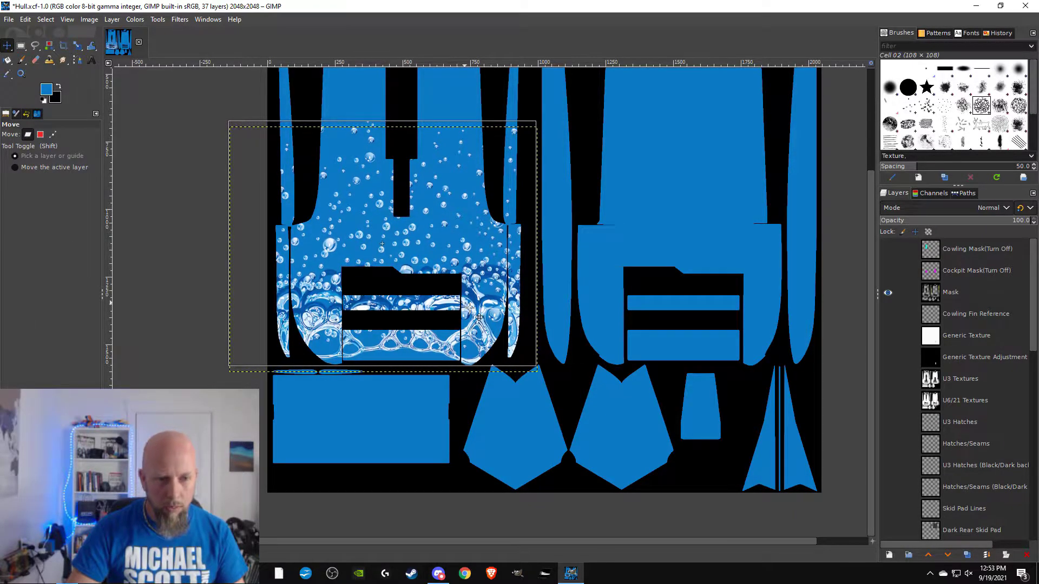
scroll(479, 317, up, 4)
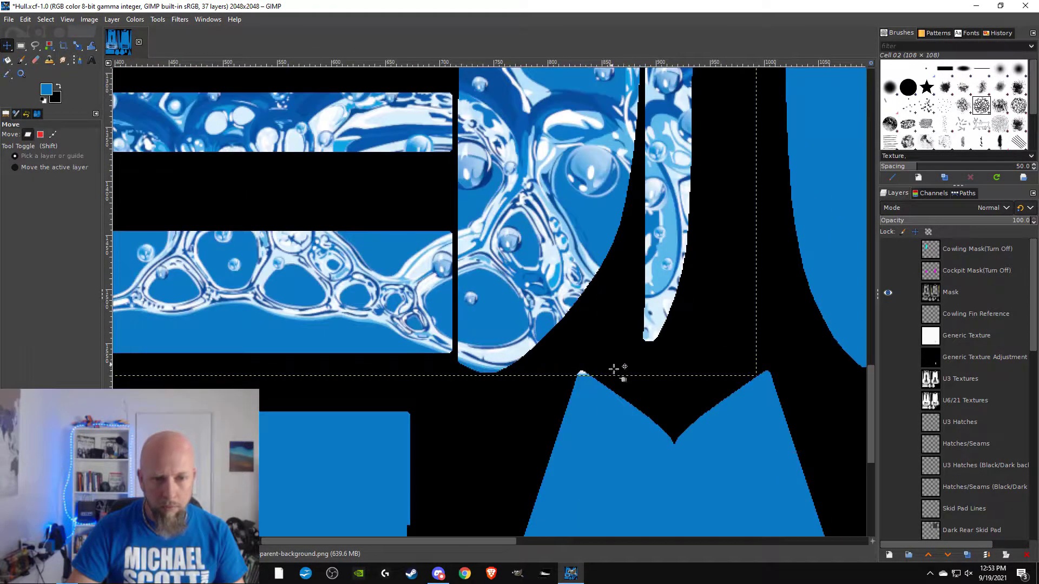
drag(522, 351, 525, 346)
scroll(533, 356, down, 3)
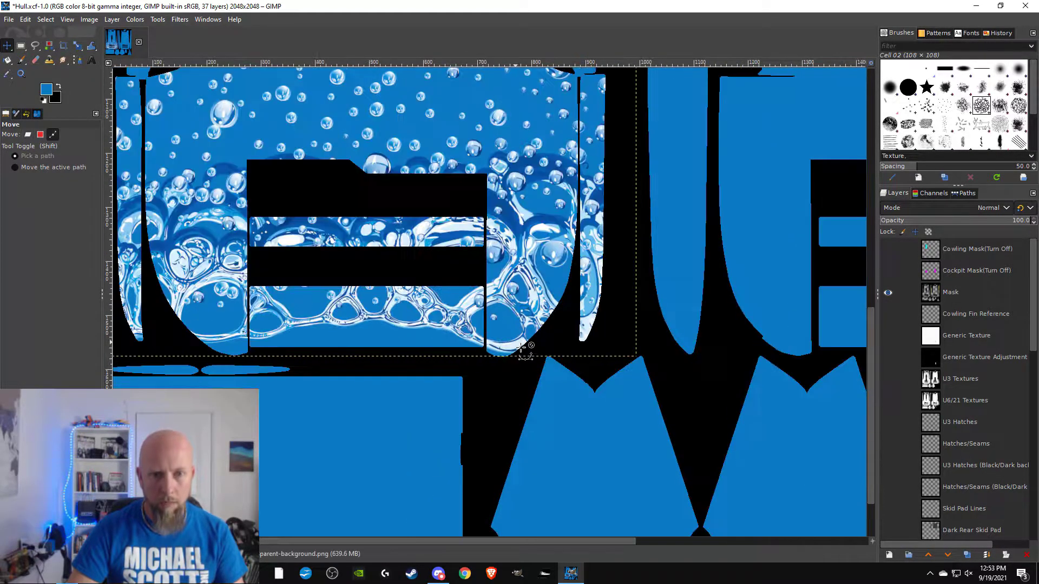
scroll(512, 322, left, 2)
scroll(512, 322, left, 2)
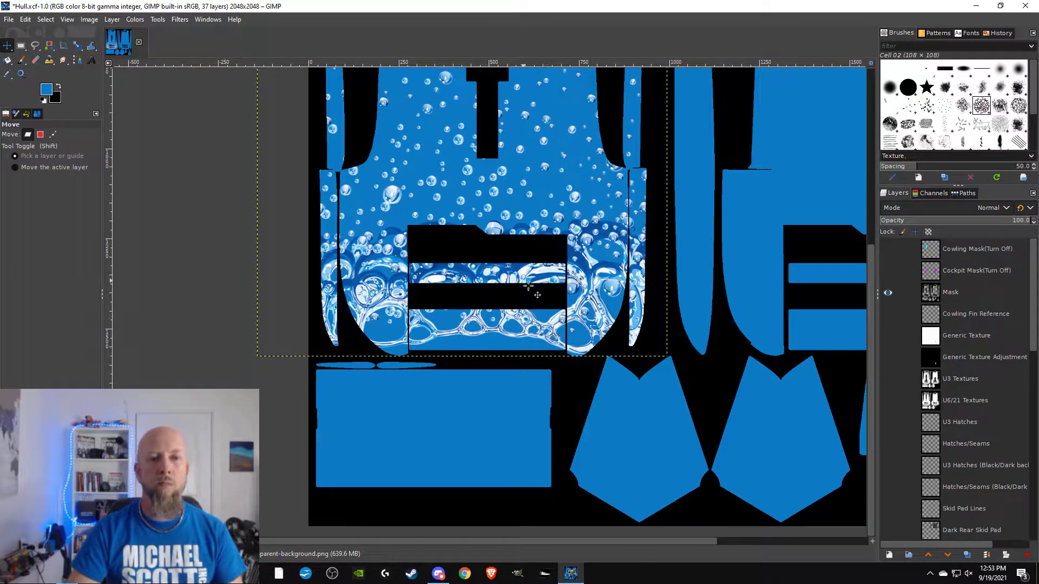
ctrl+scroll(494, 253, down, 2)
drag(494, 253, 472, 311)
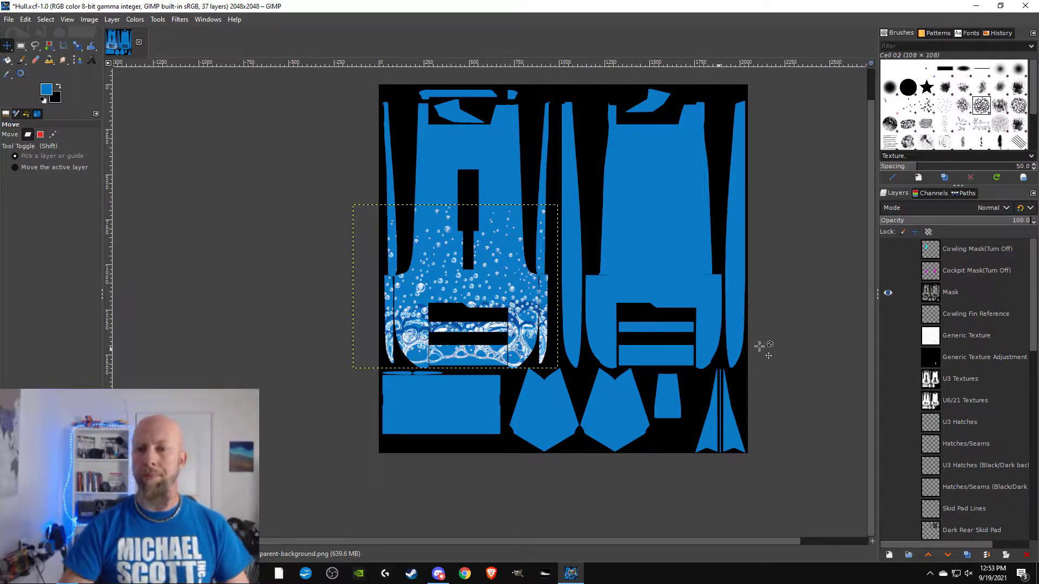
- Show the Pepsi-Logo words.png layer and place it directly above the water-bubbles layer in the stack
scroll(967, 344, down, 1)
scroll(967, 344, down, 5)
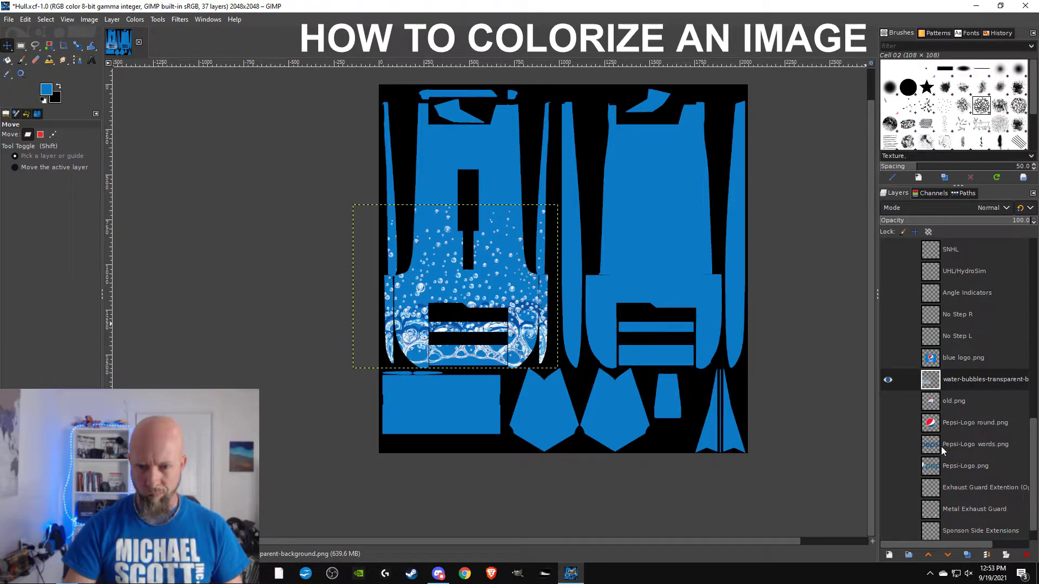
click(889, 446)
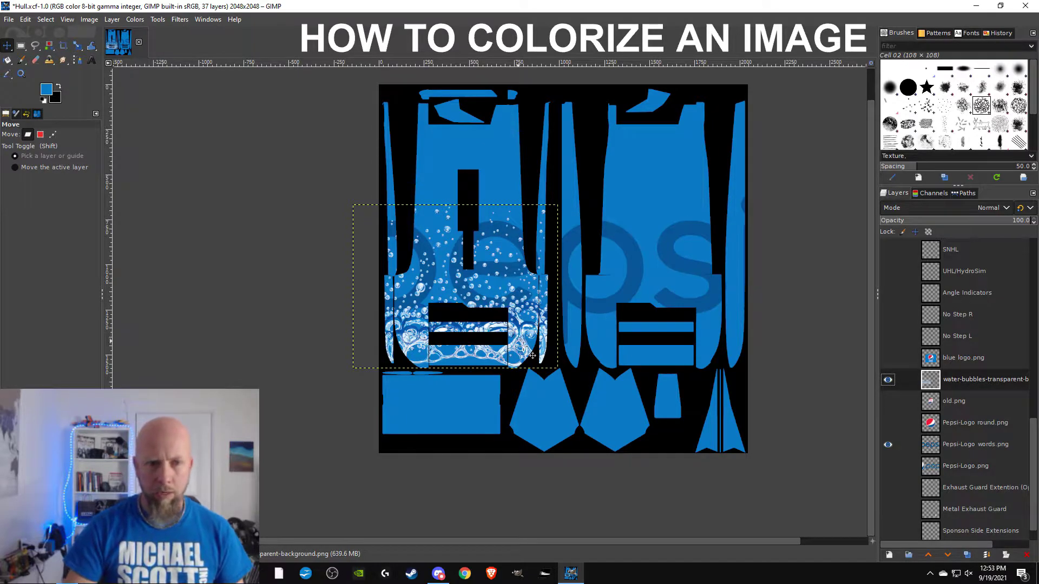
click(964, 449)
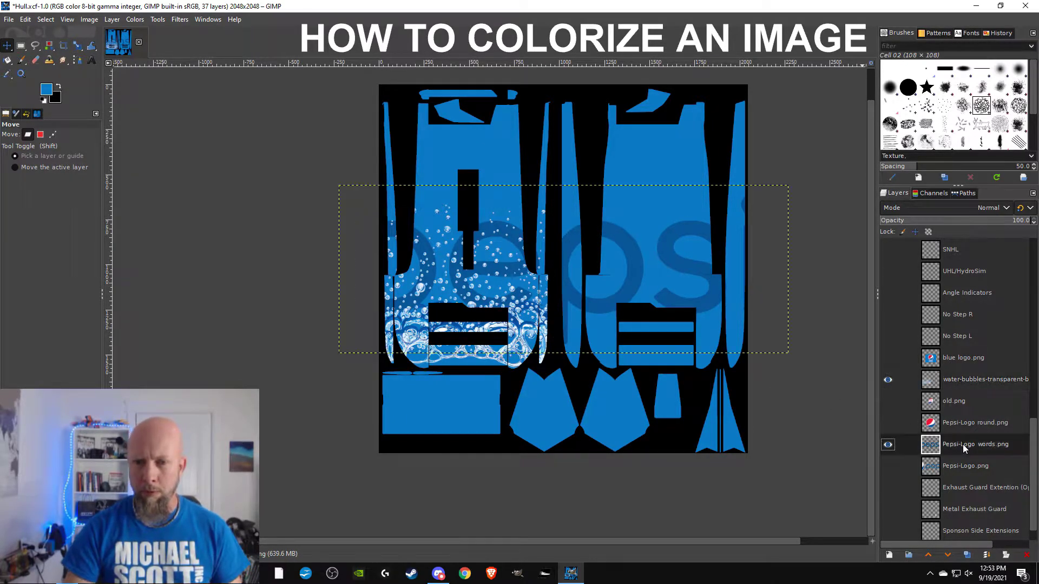
drag(964, 448, 947, 382)
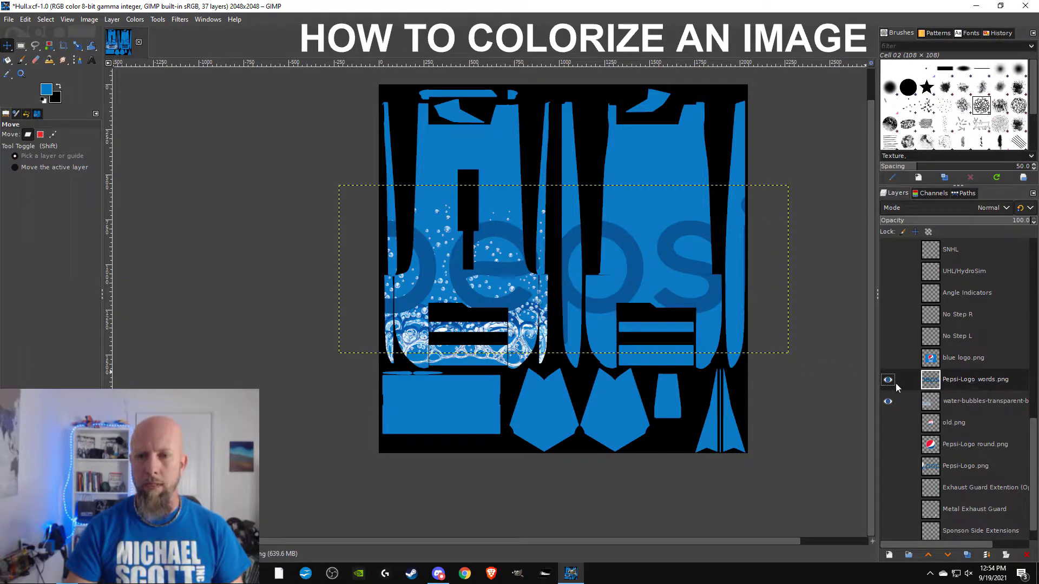
- Colorize the Pepsi-Logo words.png layer white (ffffff)
right_click(457, 273)
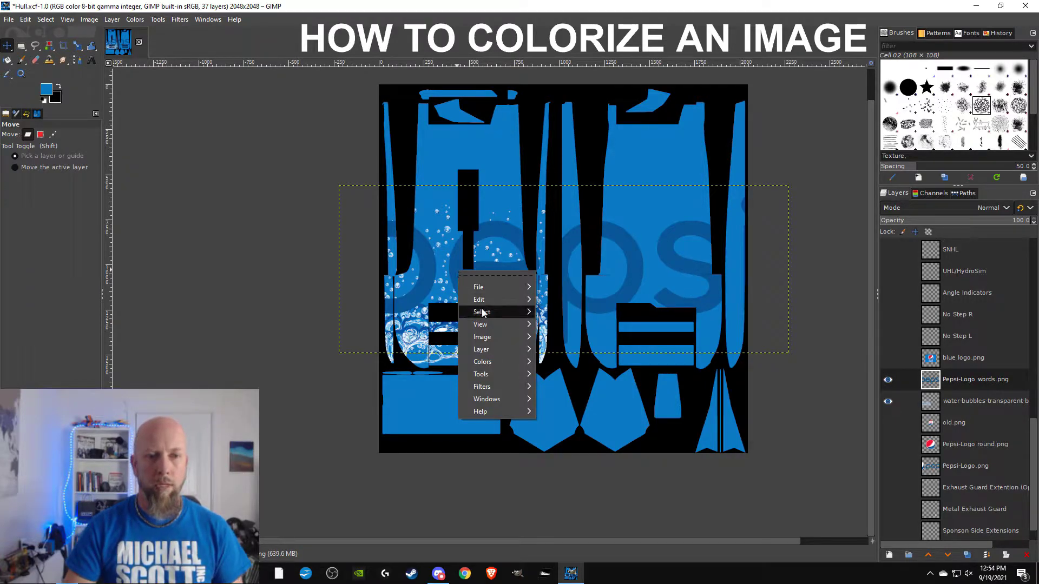
mouse_move(498, 362)
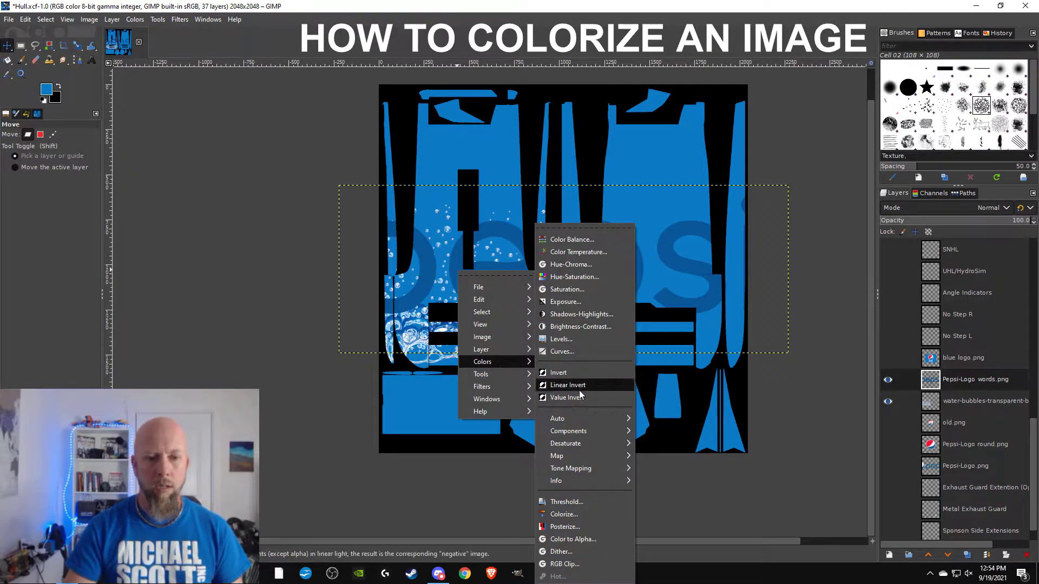
click(567, 514)
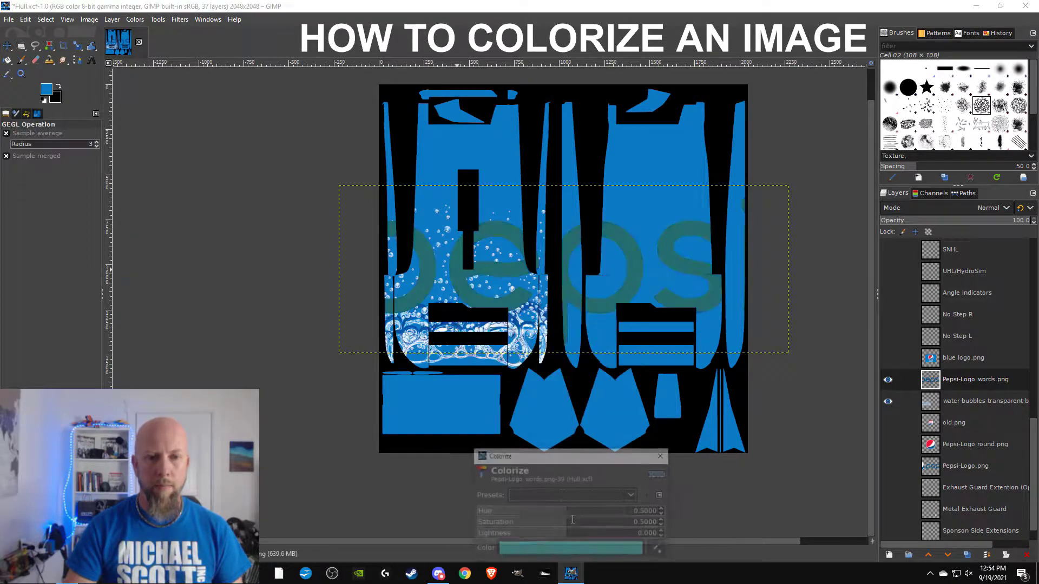
drag(607, 460, 730, 223)
click(724, 314)
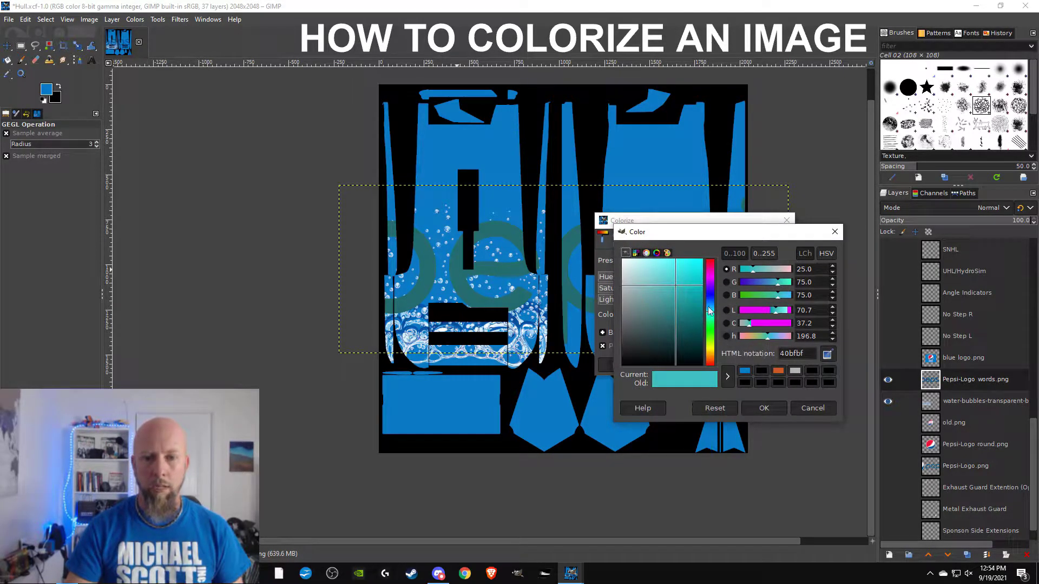
drag(675, 276, 618, 259)
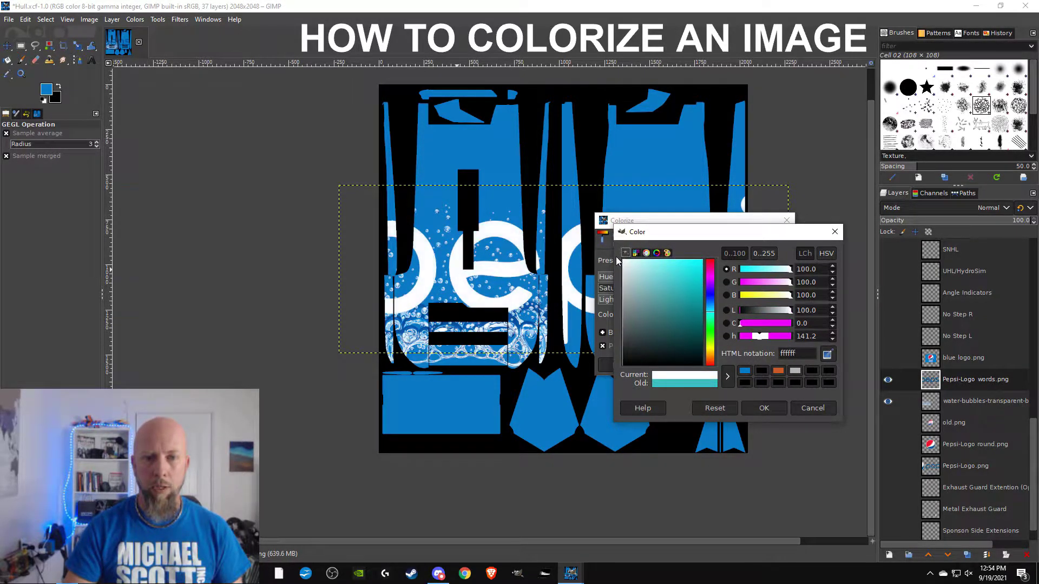
click(763, 408)
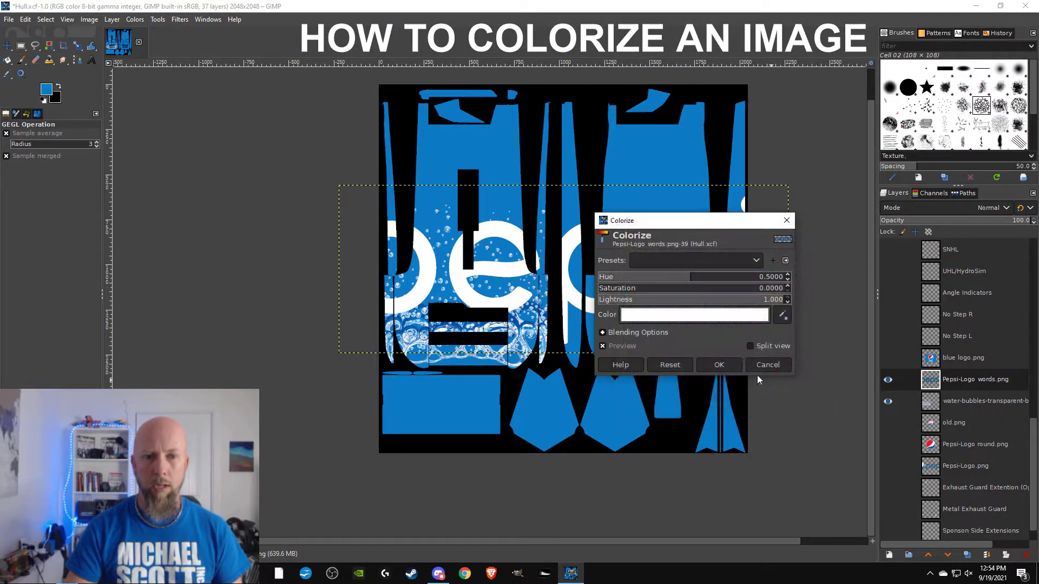
click(728, 369)
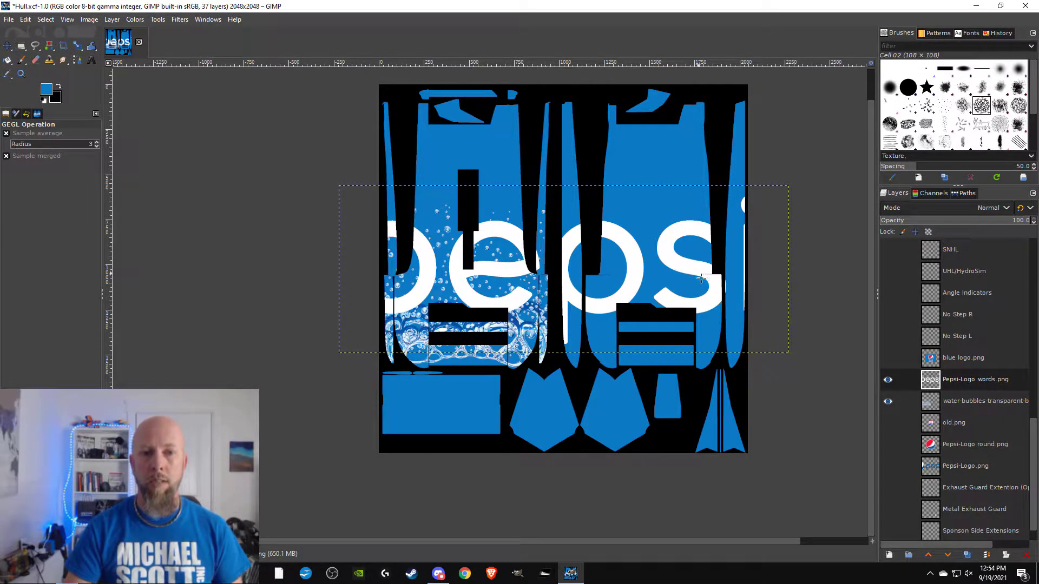
- Duplicate the white Pepsi-Logo words.png layer twice and hide the original
right_click(957, 379)
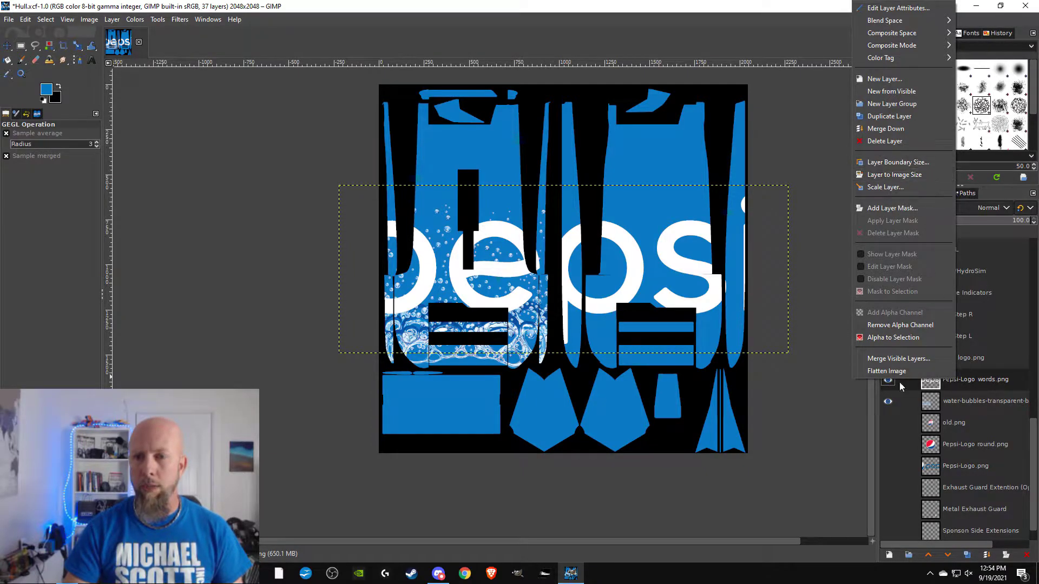
click(843, 413)
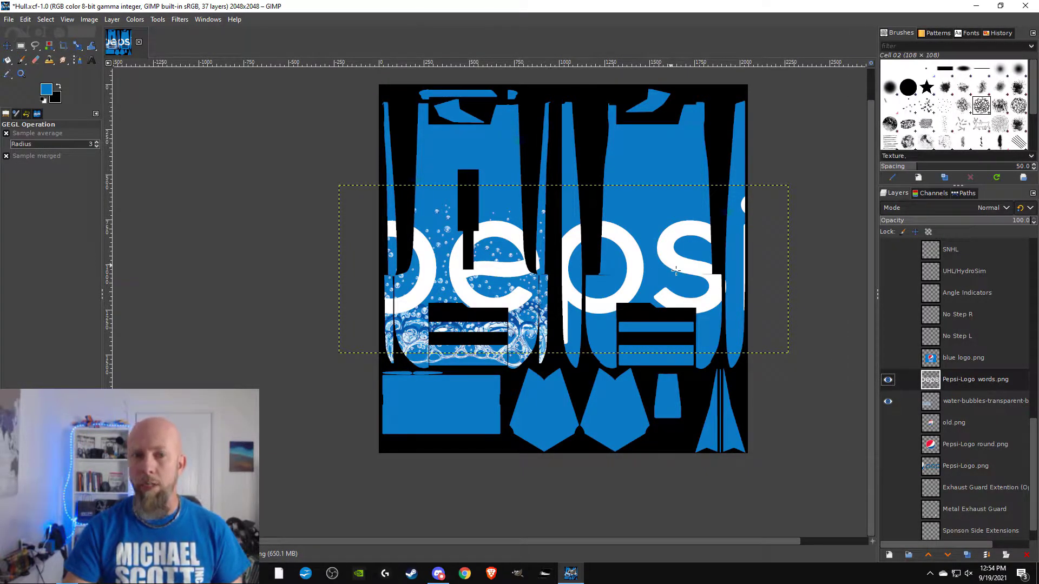
right_click(959, 383)
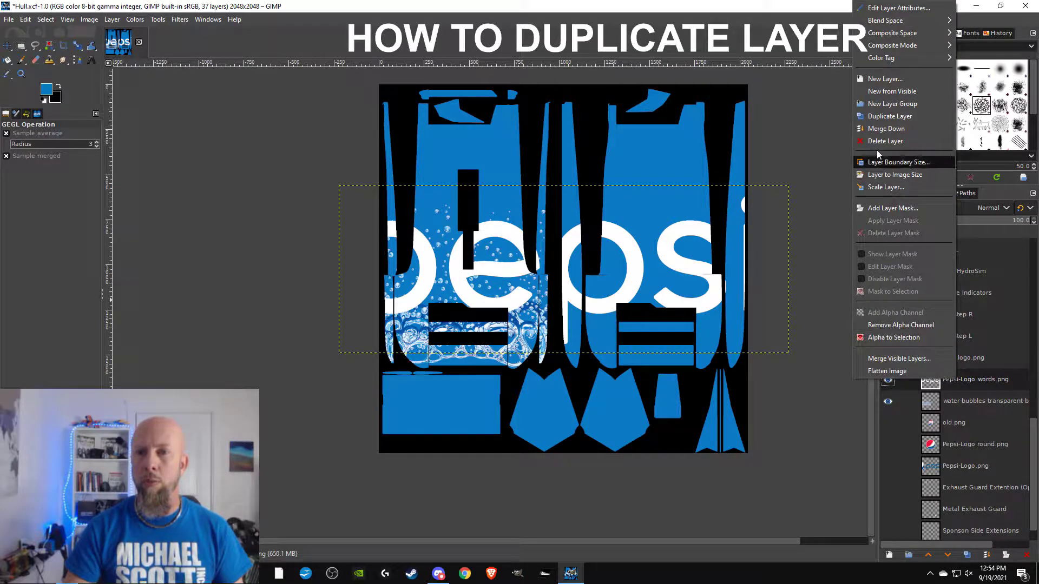
click(890, 116)
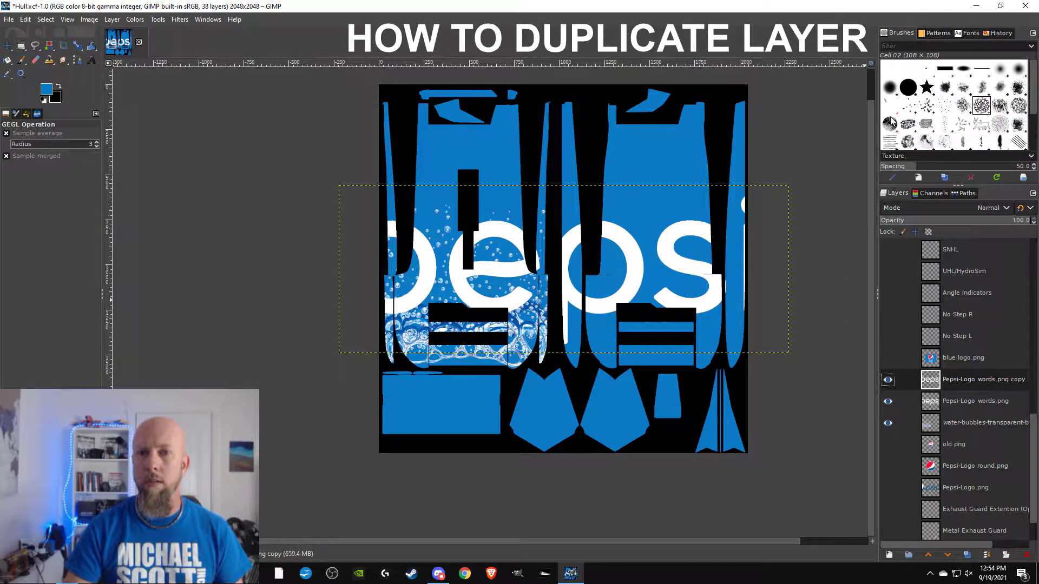
right_click(973, 382)
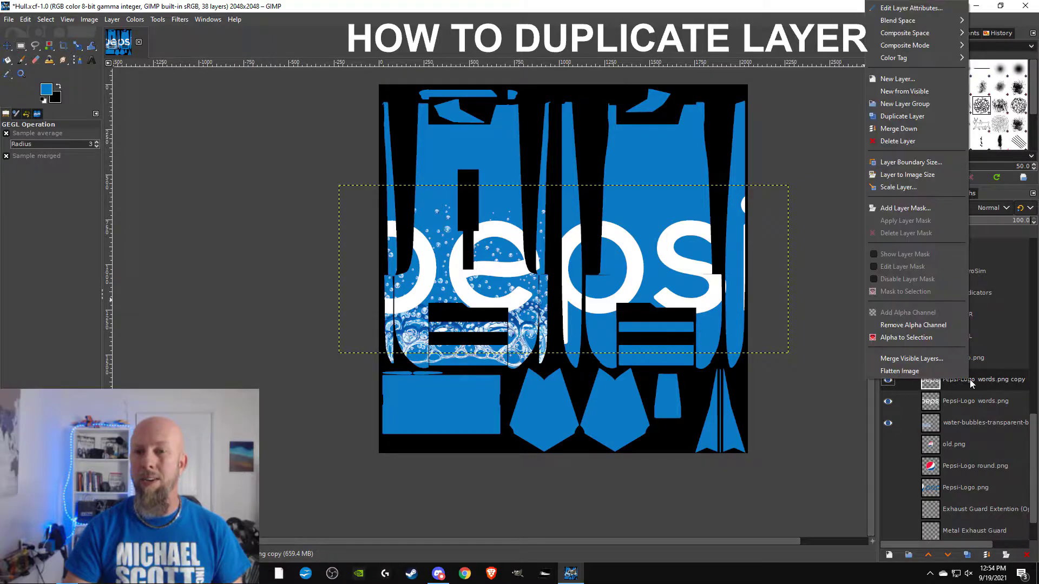
click(901, 120)
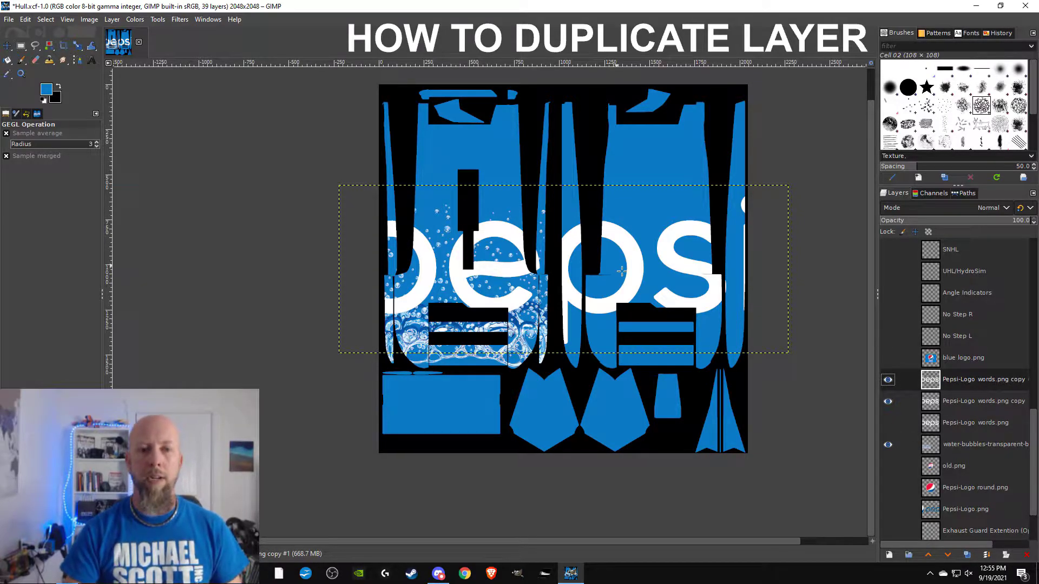
- Move the topmost Pepsi-Logo words copy up and to the right, and hide that layer
scroll(616, 262, up, 1)
drag(643, 226, 533, 252)
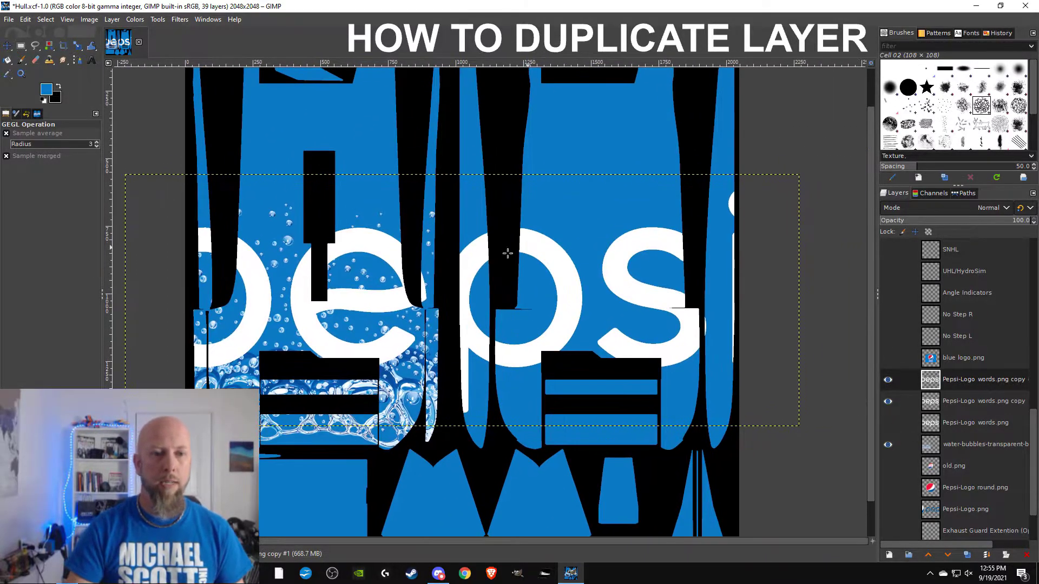
click(7, 46)
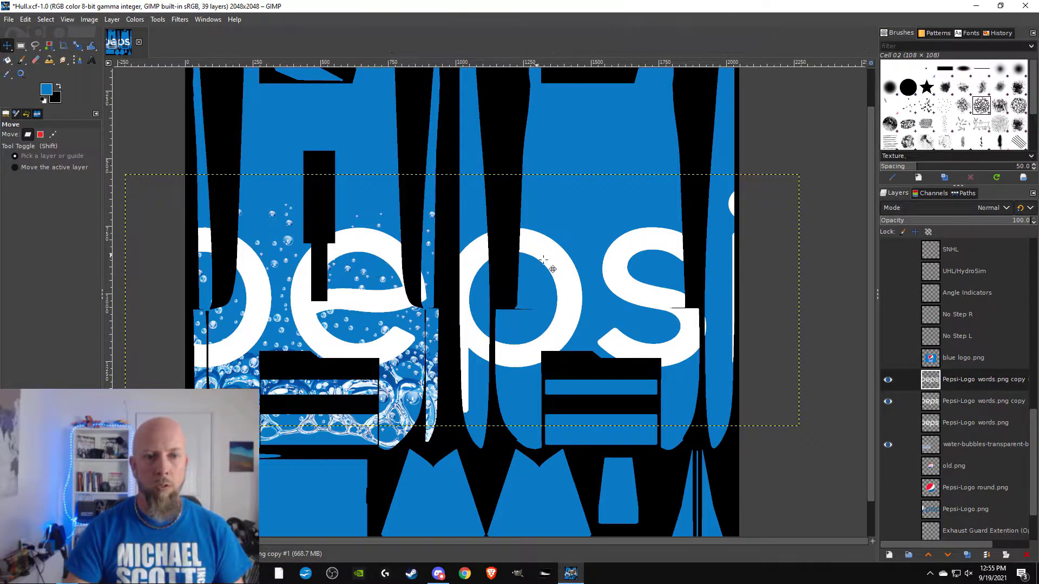
drag(557, 243, 677, 87)
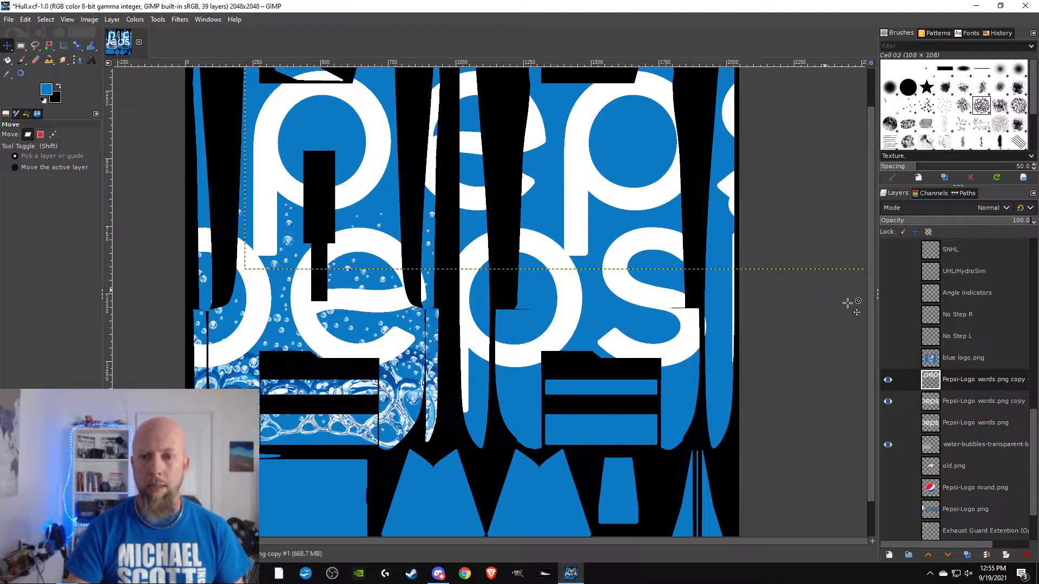
click(888, 381)
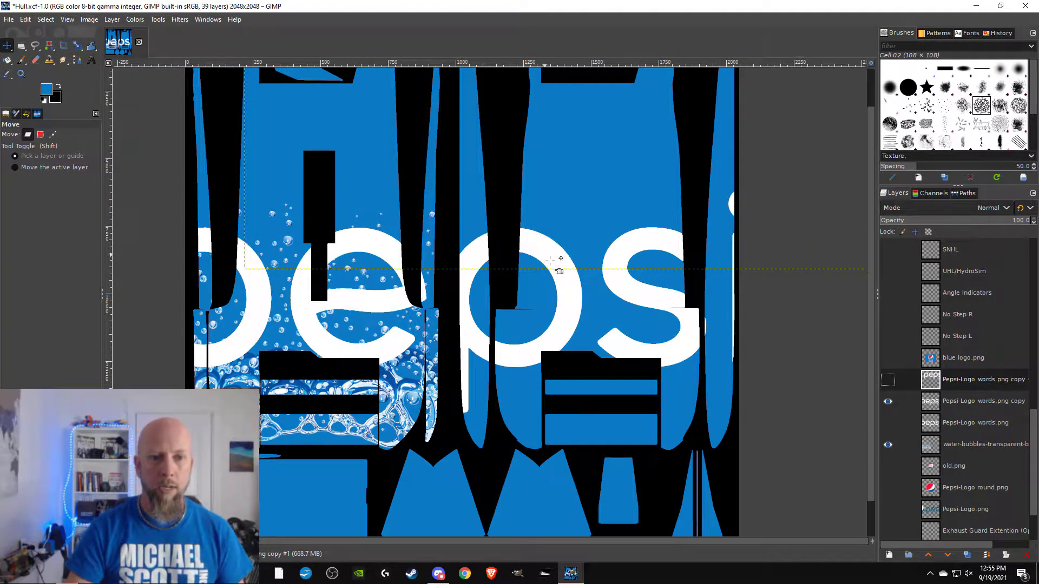
- Shift the remaining visible Pepsi-Logo words copy slightly up and right, and rotate it by 90 degrees about its centre
click(959, 404)
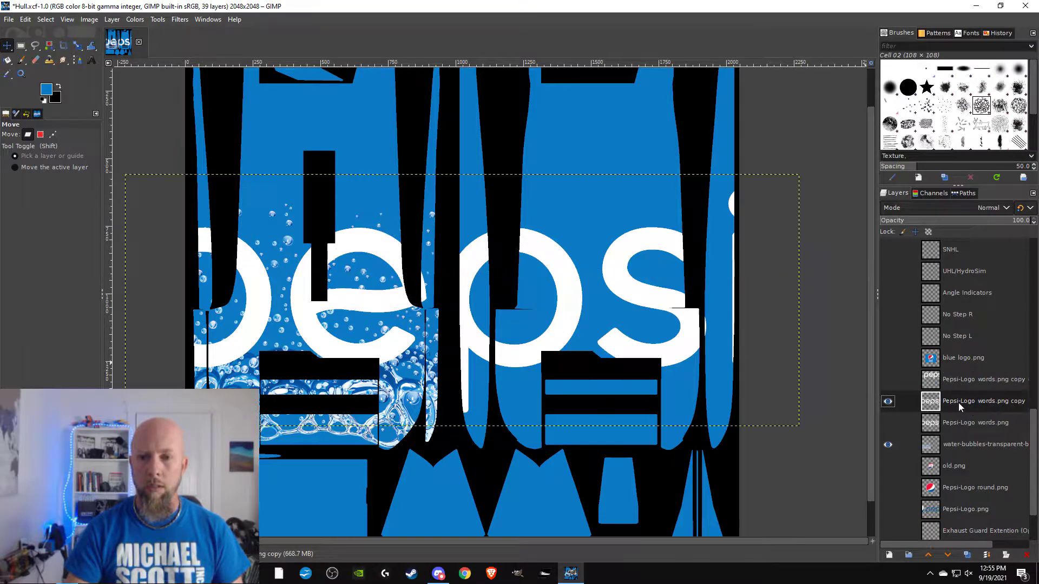
drag(578, 331, 623, 281)
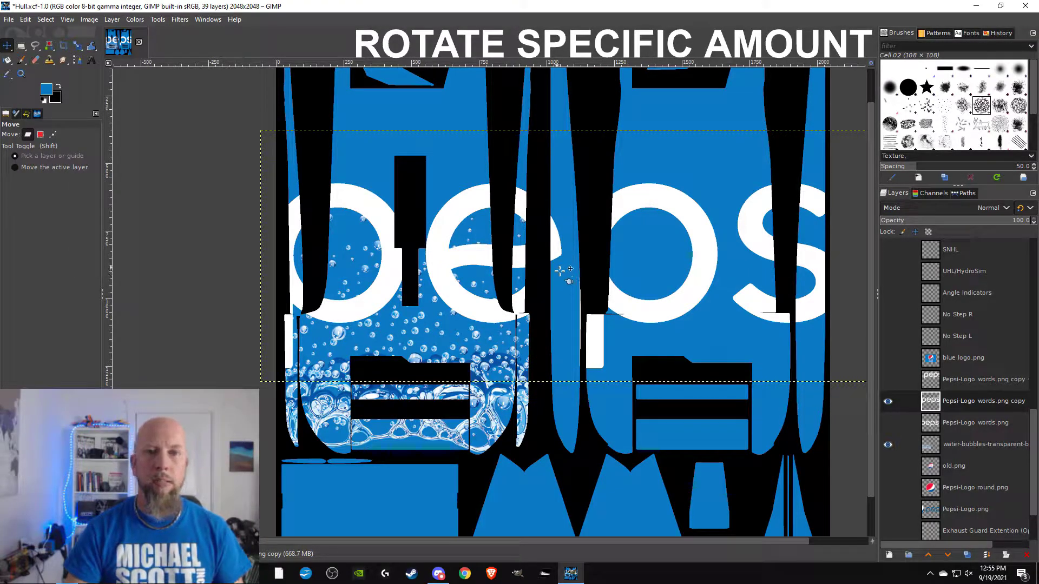
scroll(612, 247, down, 1)
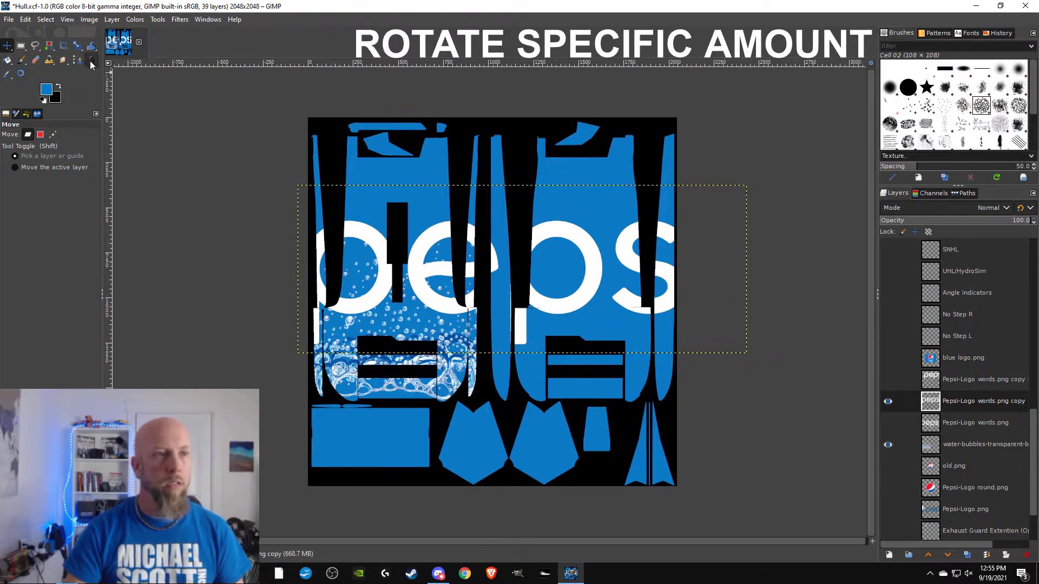
right_click(79, 47)
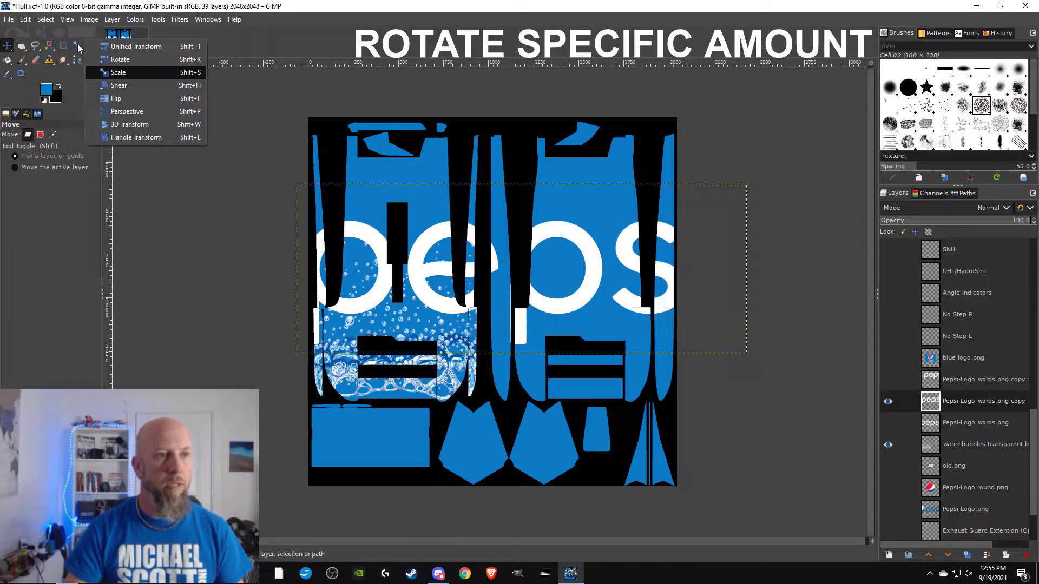
click(109, 59)
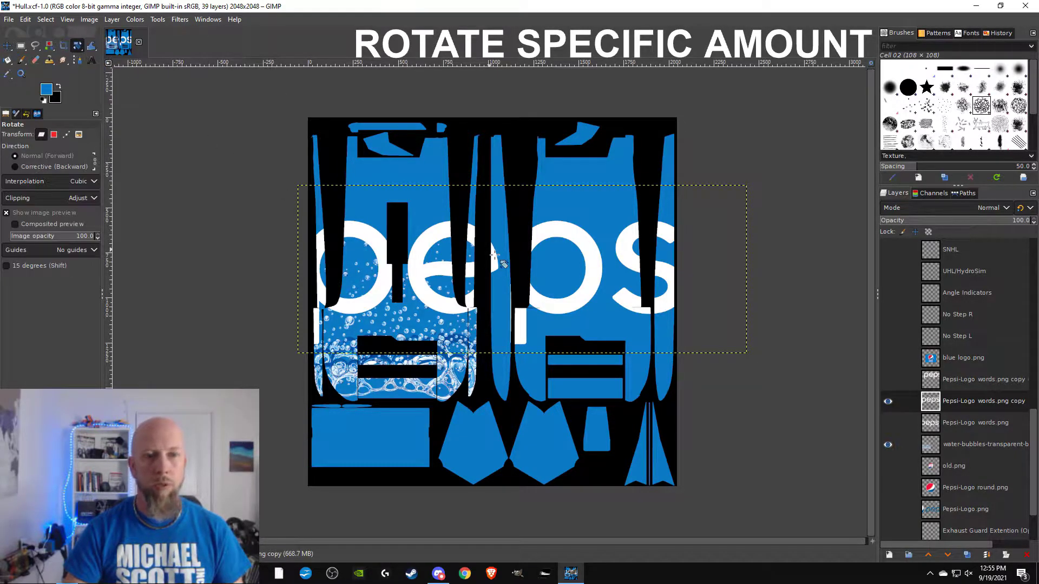
click(562, 238)
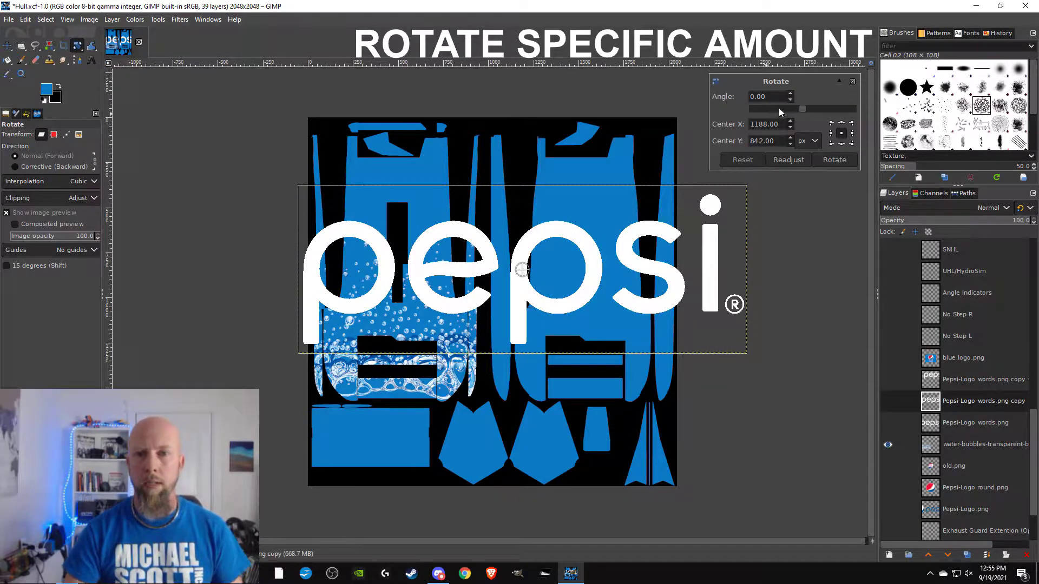
text(90)
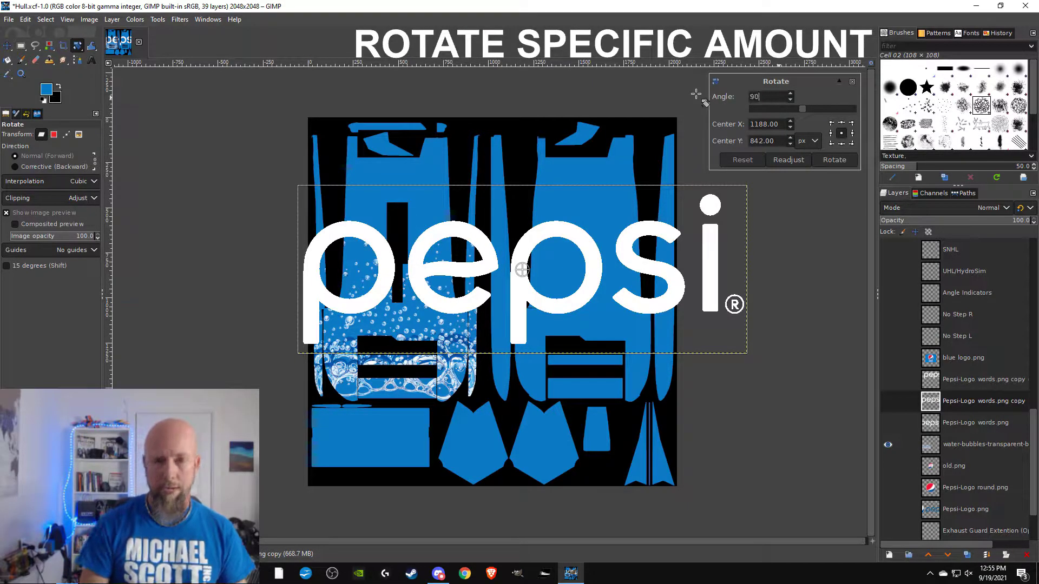
key(Tab)
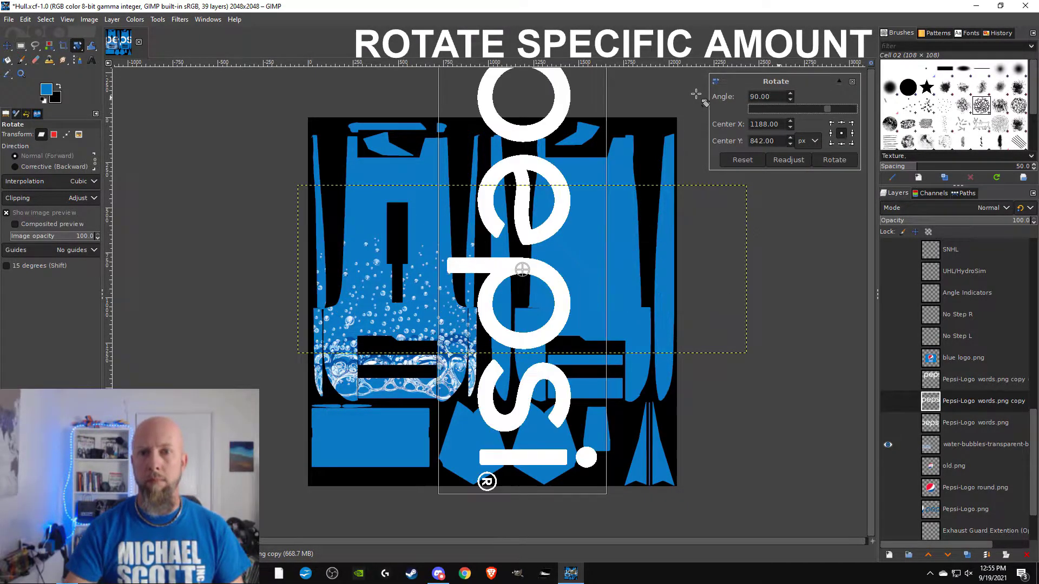
click(830, 159)
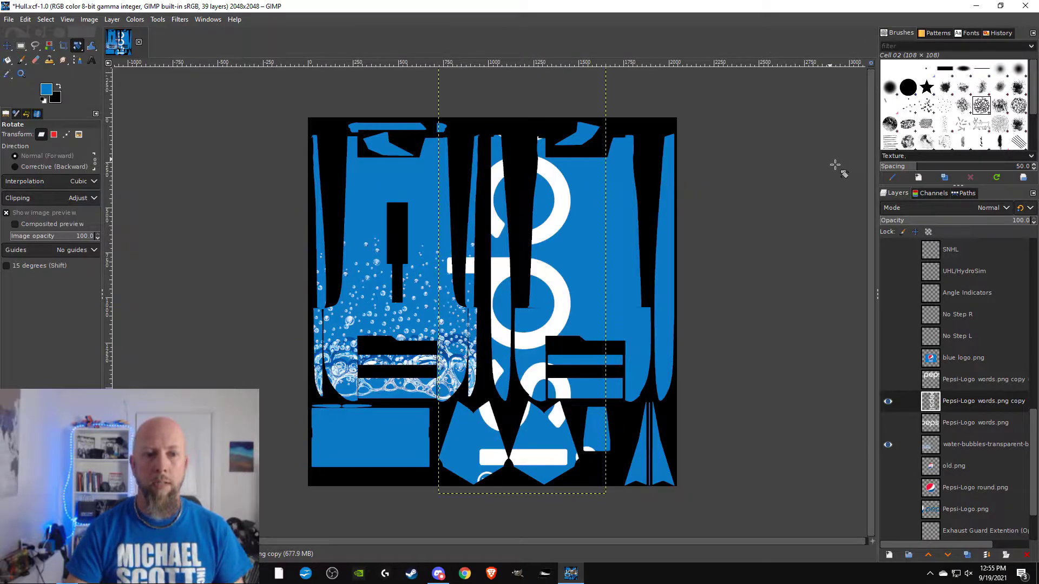
- Scale the rotated logo copy down proportionally to about 406 × 1085 px and place it over the left hull half
click(77, 48)
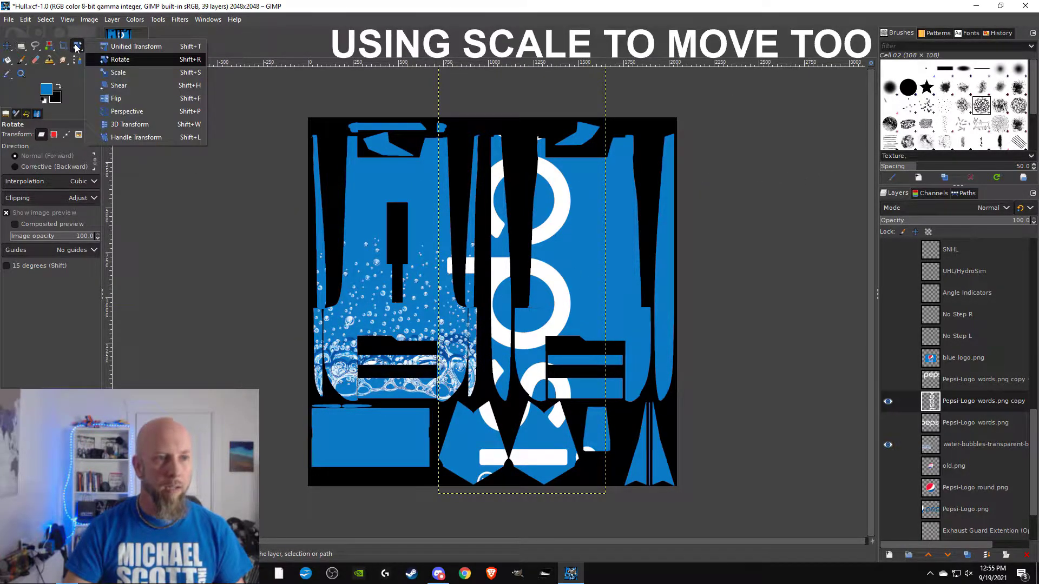
click(120, 75)
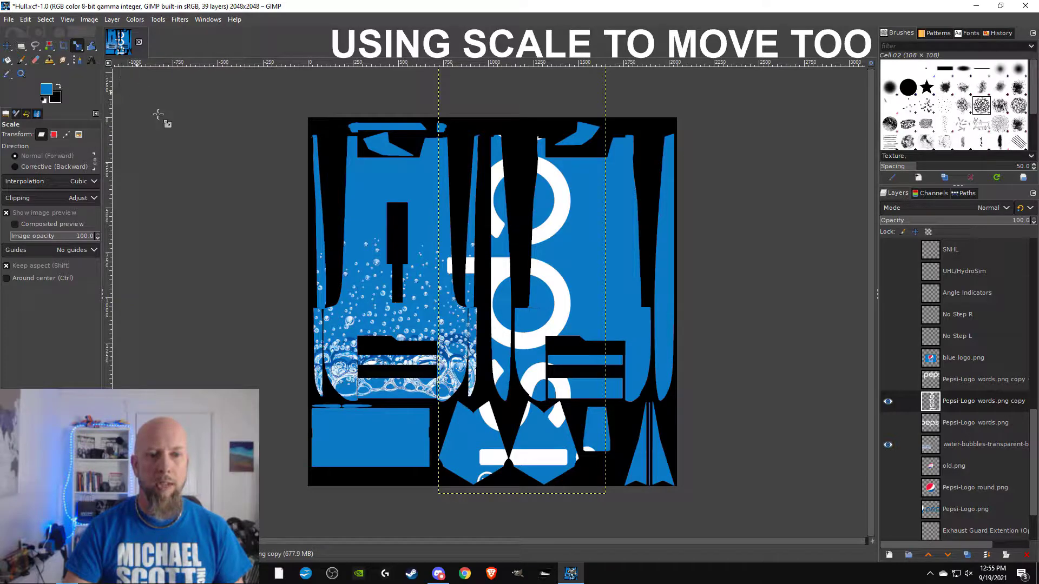
click(550, 280)
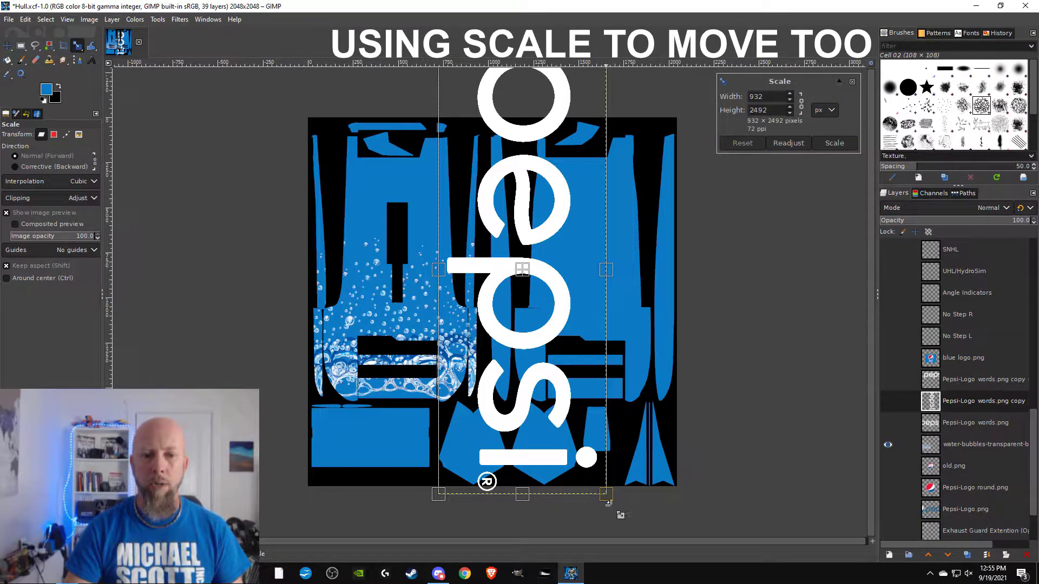
drag(608, 501, 443, 273)
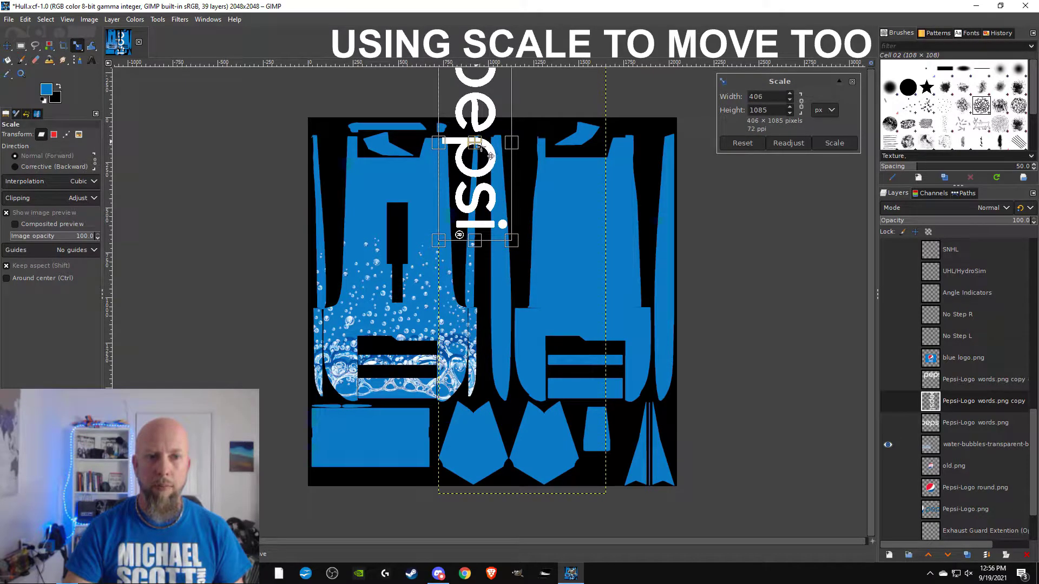
drag(480, 147, 383, 269)
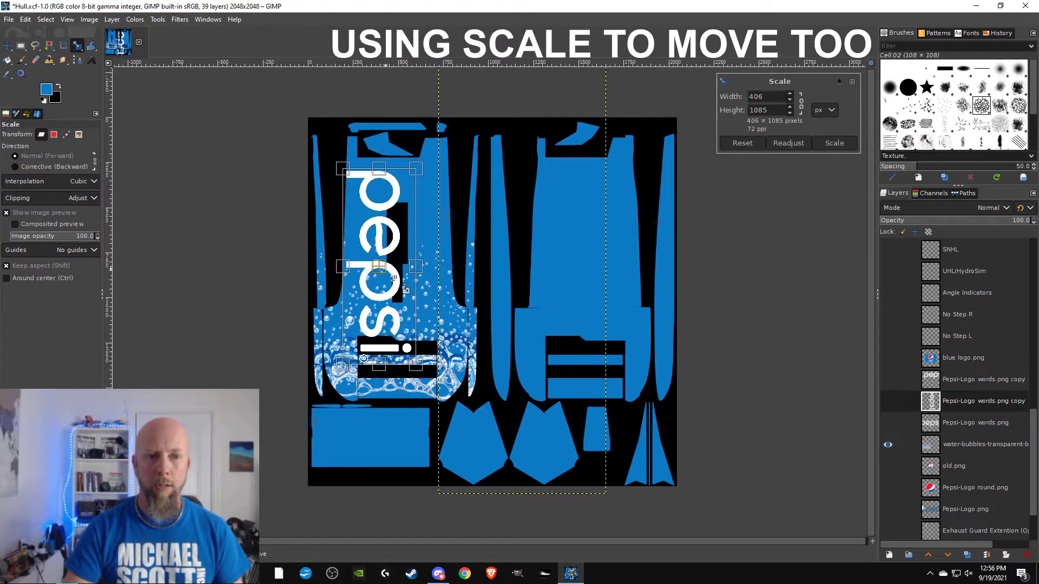
- Scale the rotated Pepsi words copy down proportionally to about 249 × 667 px and shift it over the left rear hull section
scroll(402, 298, up, 2)
drag(473, 316, 683, 196)
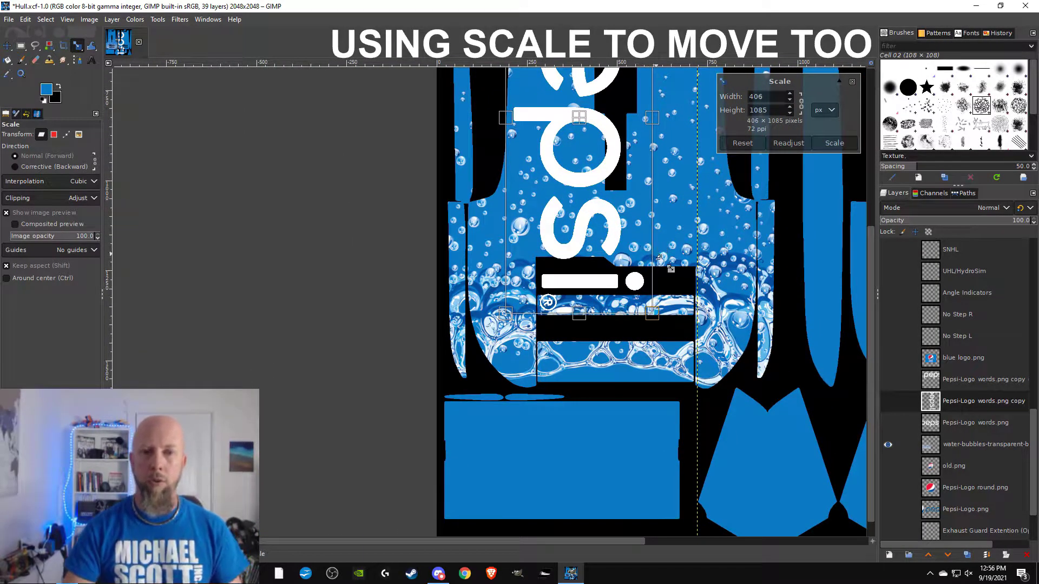
drag(683, 227, 638, 221)
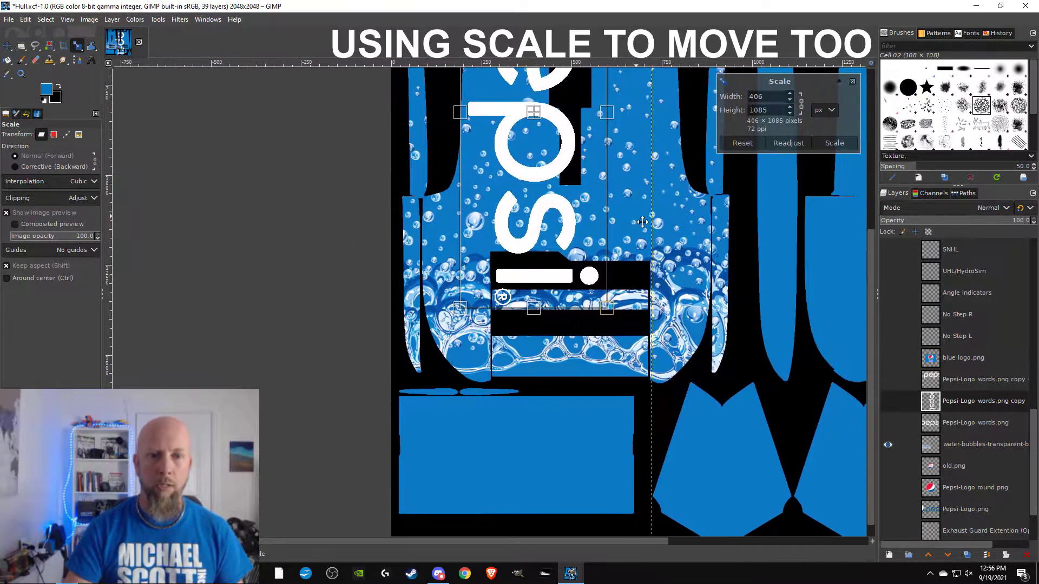
drag(540, 124, 448, 306)
drag(509, 96, 452, 246)
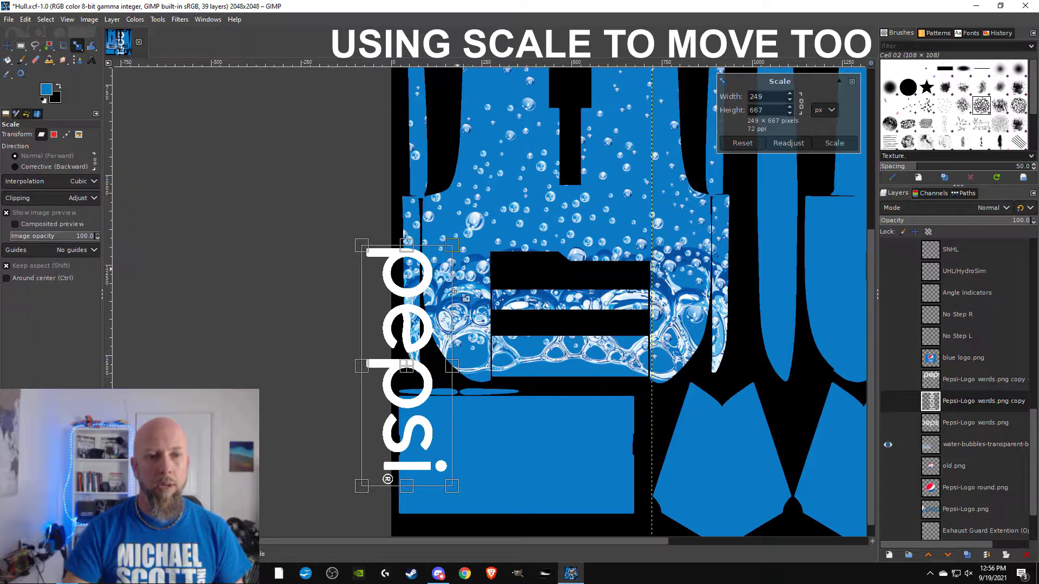
drag(423, 379, 476, 272)
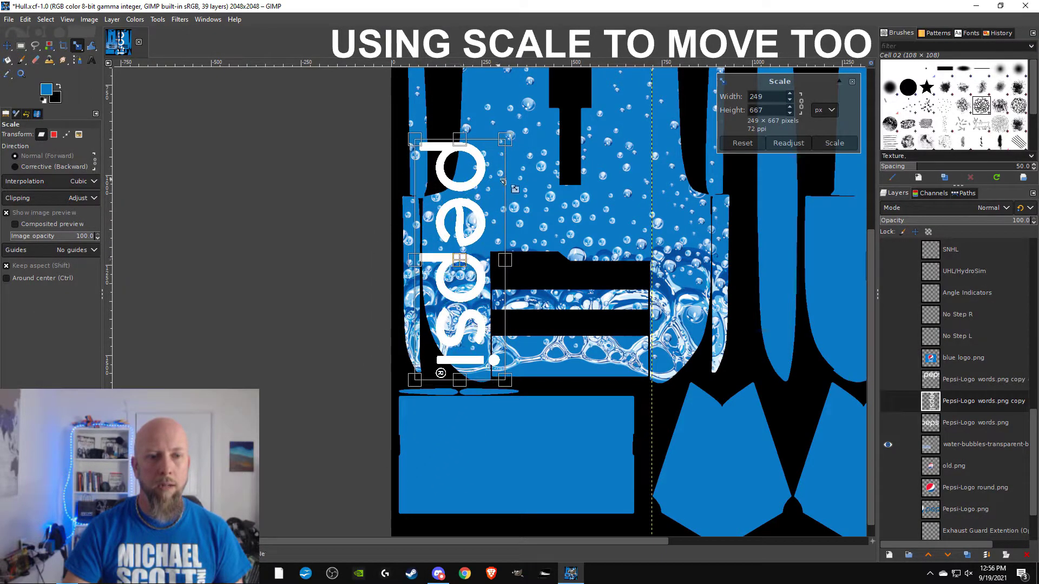
- Reduce the rotated Pepsi words copy to about 183 × 490 px and place it on the front deck left of the cowl cutout
drag(510, 144, 476, 216)
drag(461, 308, 527, 388)
drag(497, 350, 499, 255)
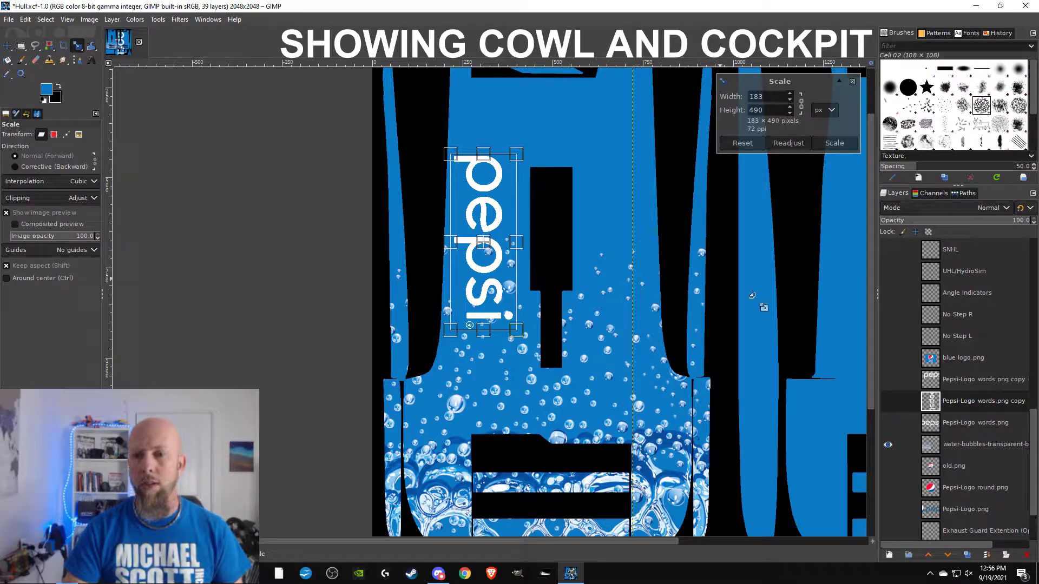
- Show the Cowling Mask and Cockpit Mask layers to check the lettering against the cowl and cockpit areas
scroll(938, 338, up, 10)
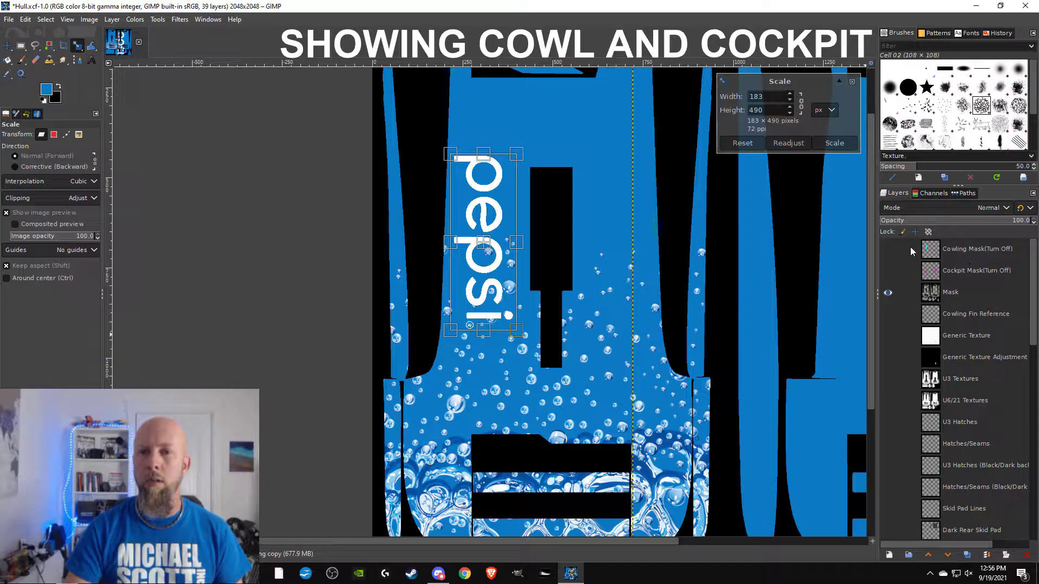
click(888, 250)
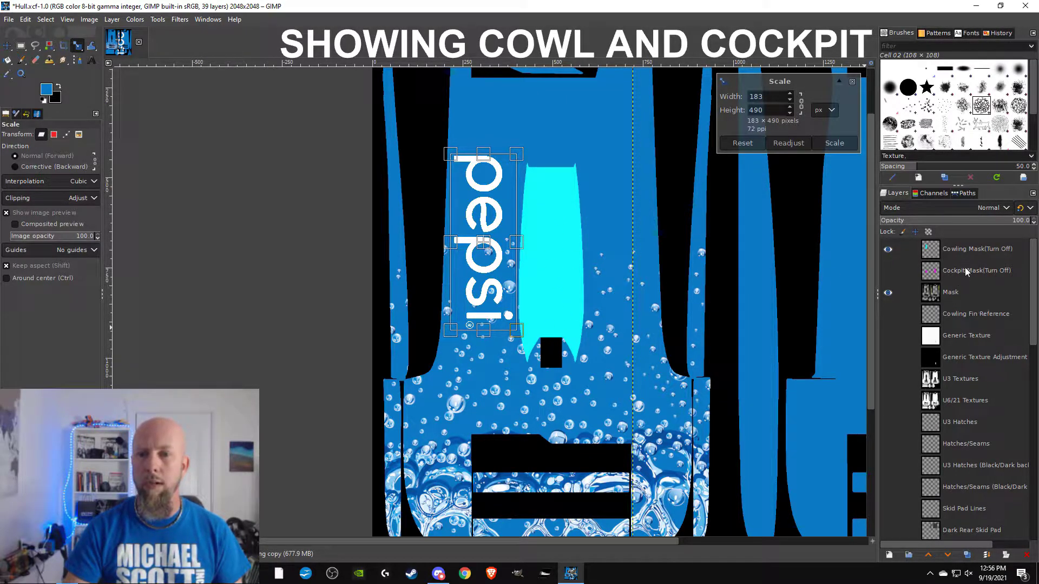
click(888, 271)
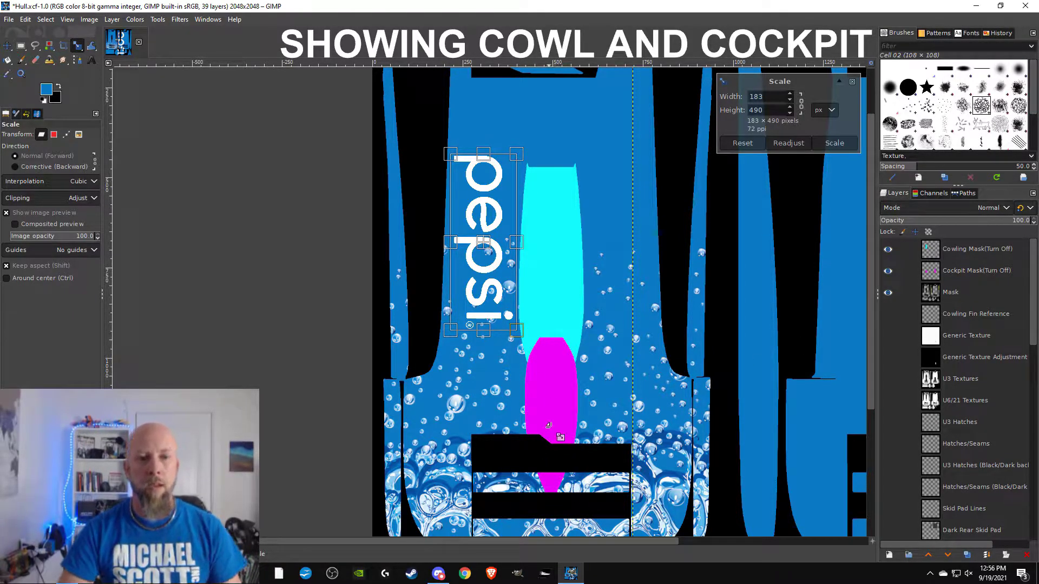
- Nudge the Pepsi words copy slightly upward, and undo that move
mouse_move(499, 257)
mouse_down()
mouse_move(498, 239)
mouse_move(498, 247)
mouse_up()
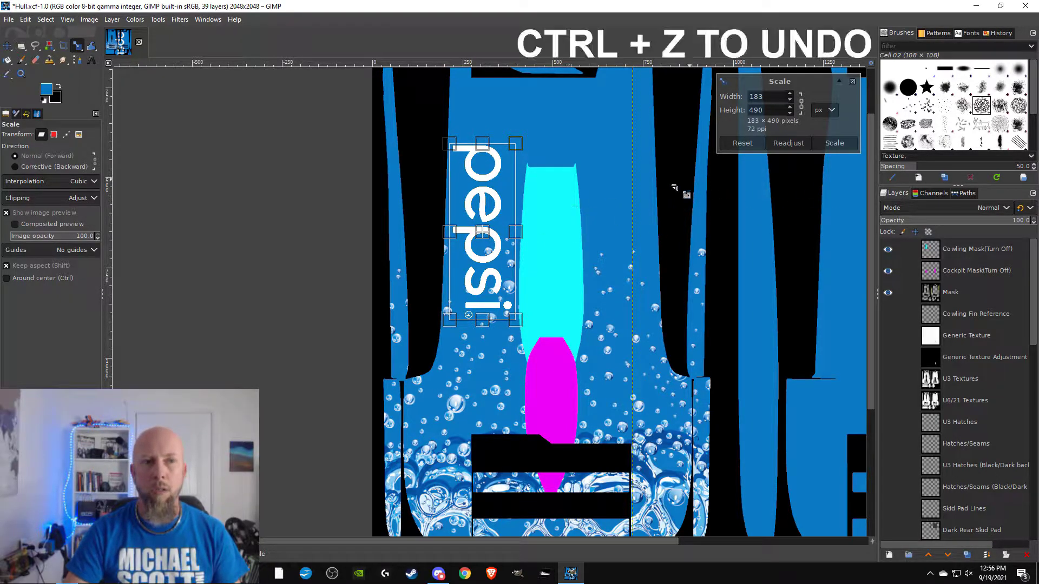
click(26, 20)
click(33, 33)
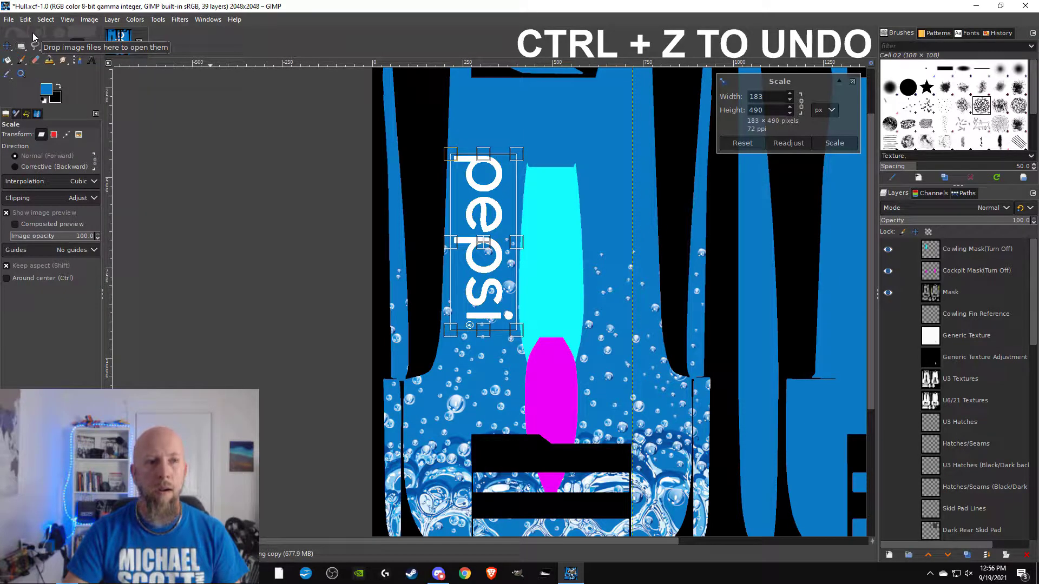
- Undo the Pepsi words copy's moves, scaling and rotation back to its full-size horizontal state, with the cowling and cockpit masks hidden
key(ctrl+z)
key(ctrl+z)
key(ctrl+z)
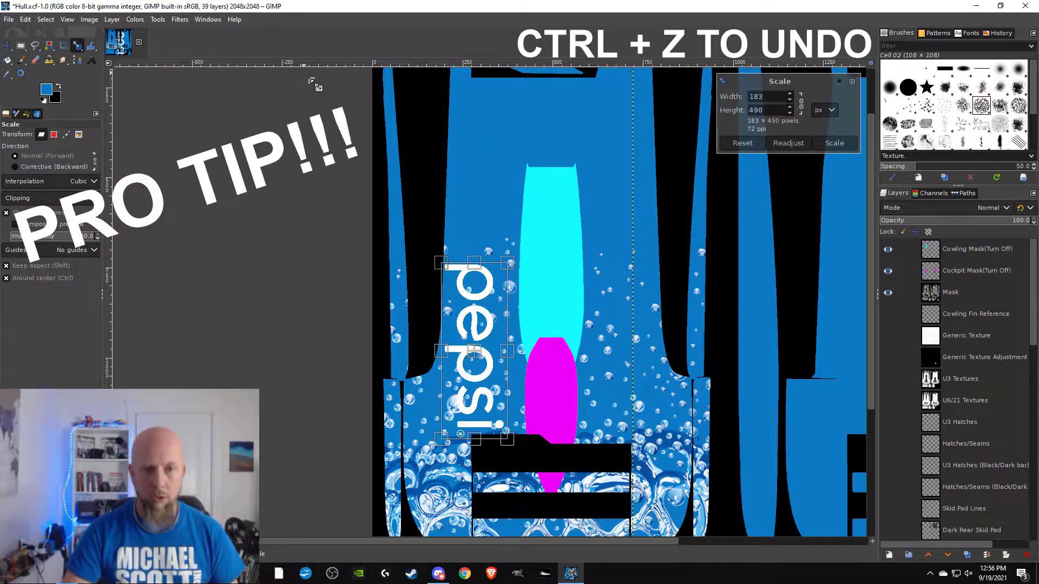
key(ctrl+z)
key(ctrl+z)
key(ctrl+z)
key(ctrl+z)
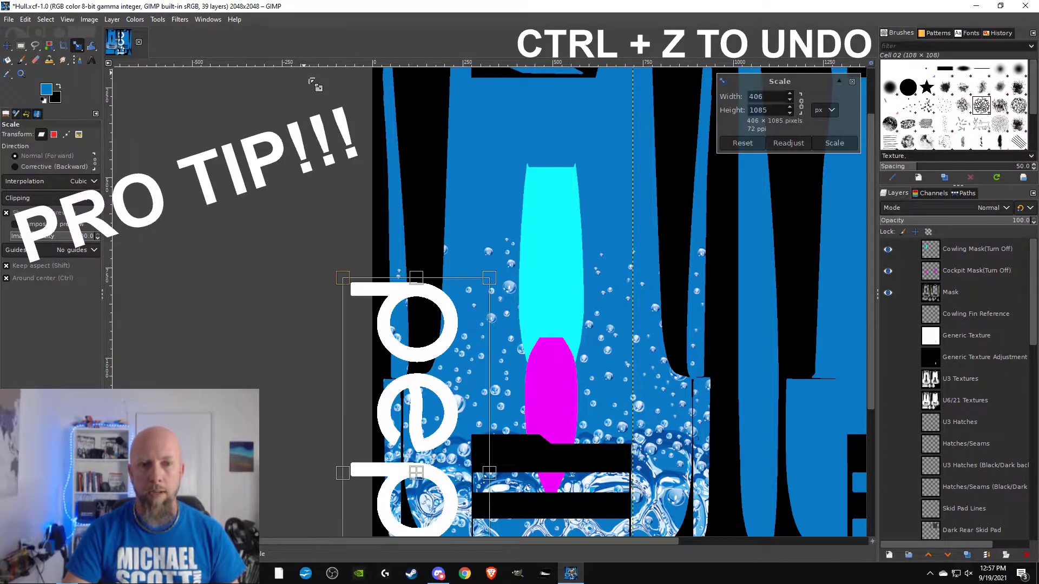
key(ctrl+z)
key(ctrl+z)
key(ctrl+z)
key(ctrl+z)
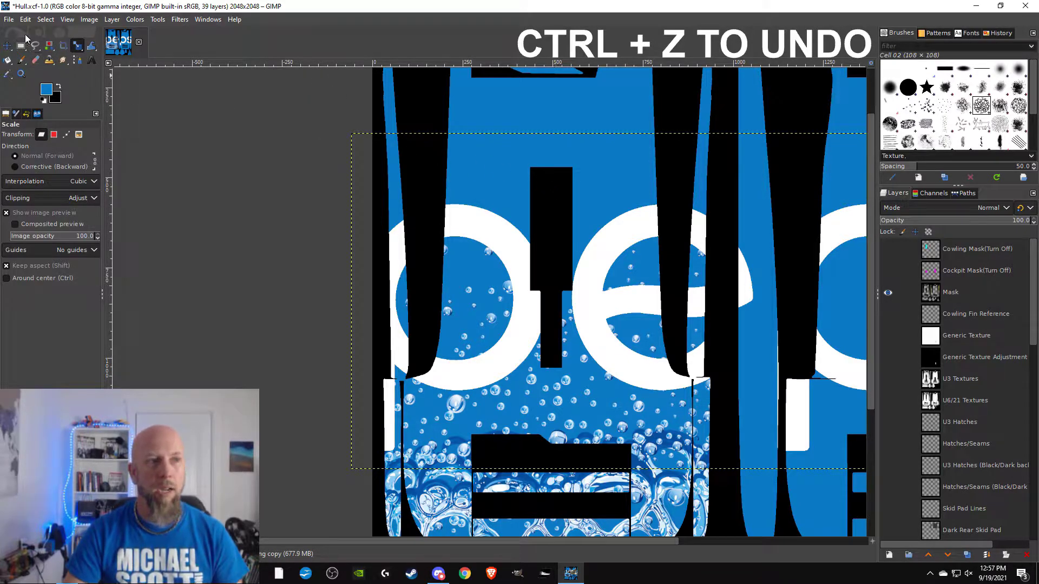
- Hide the full-size horizontal Pepsi-Logo words.png copy layer
scroll(951, 325, down, 5)
scroll(951, 325, down, 3)
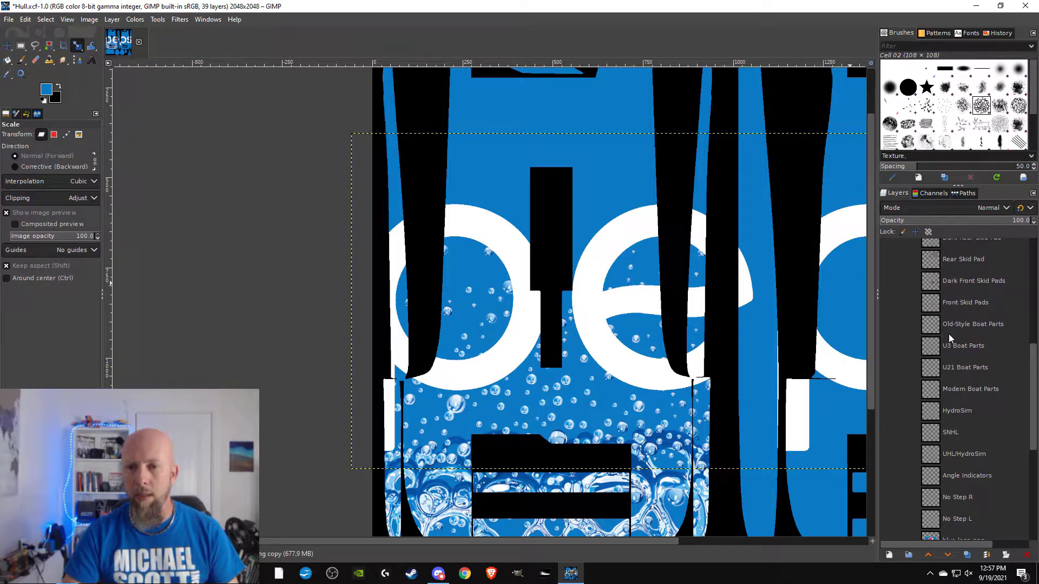
scroll(950, 339, down, 8)
click(888, 365)
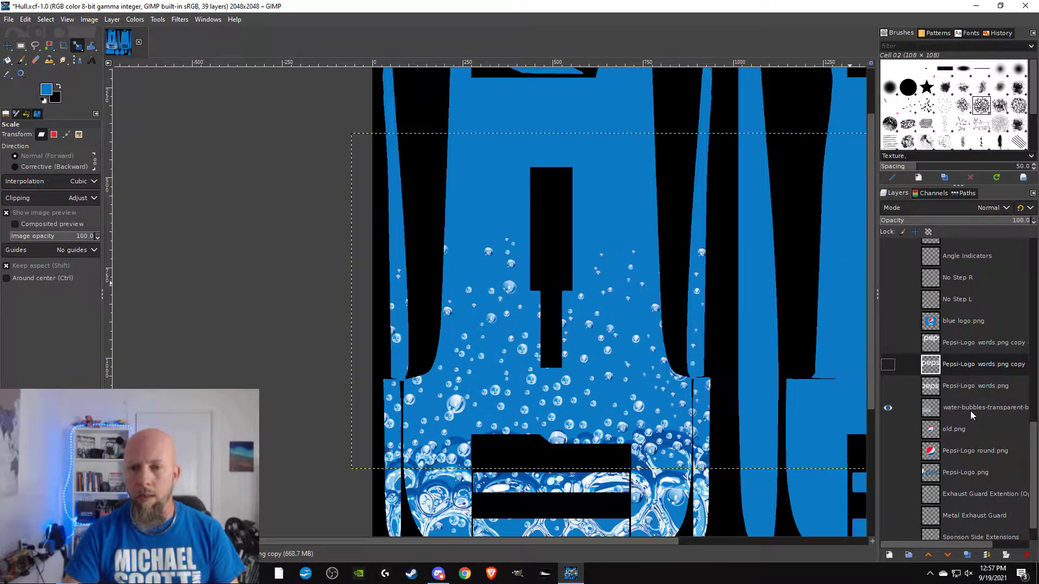
scroll(966, 414, down, 1)
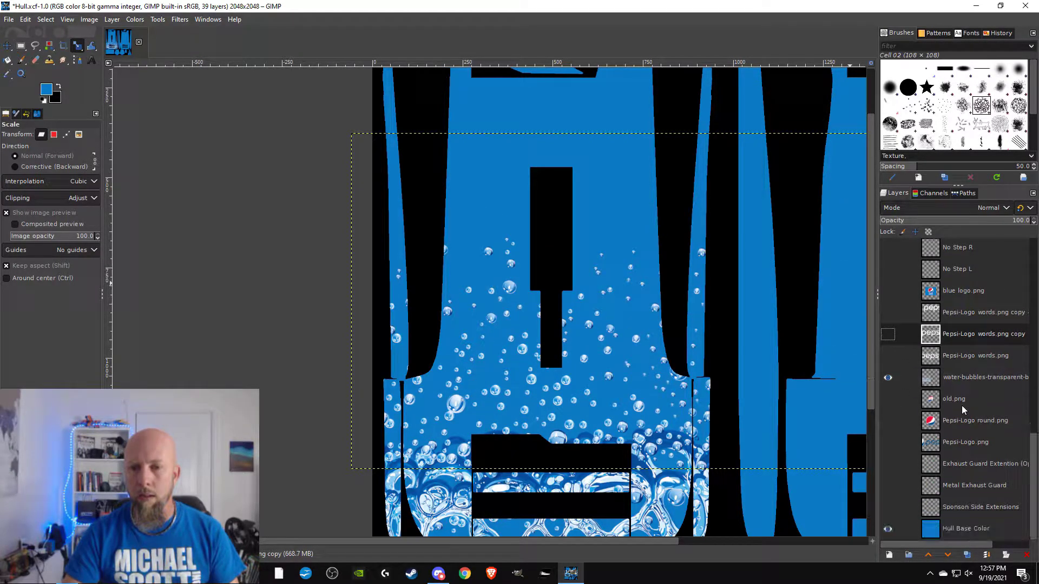
- Show the Pepsi-Logo round.png layer and move the water-bubbles layer down to directly above Hull Base Color
click(888, 422)
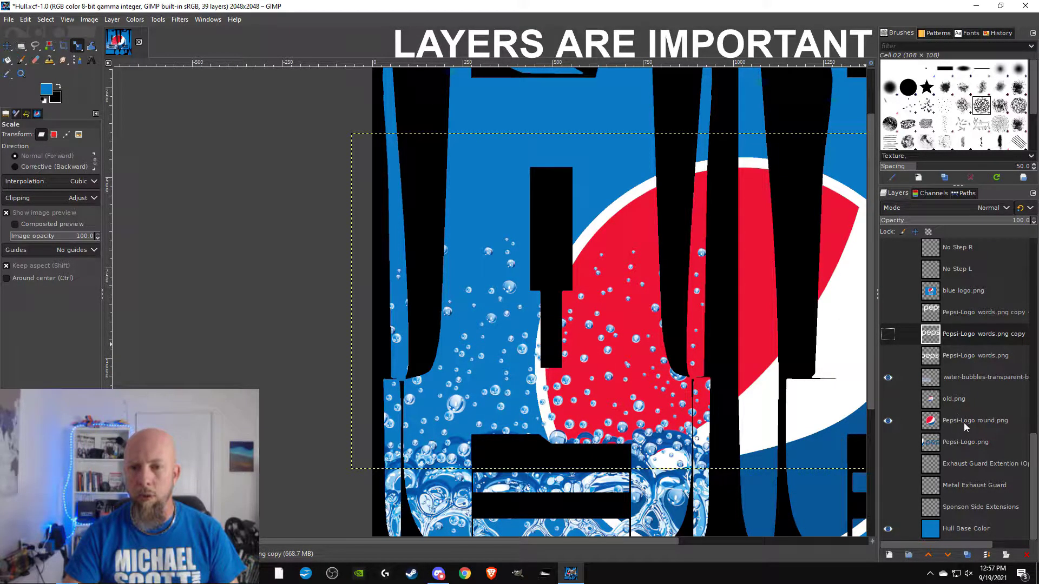
mouse_move(966, 422)
mouse_down()
mouse_move(952, 336)
mouse_move(953, 421)
mouse_up()
drag(960, 379, 926, 519)
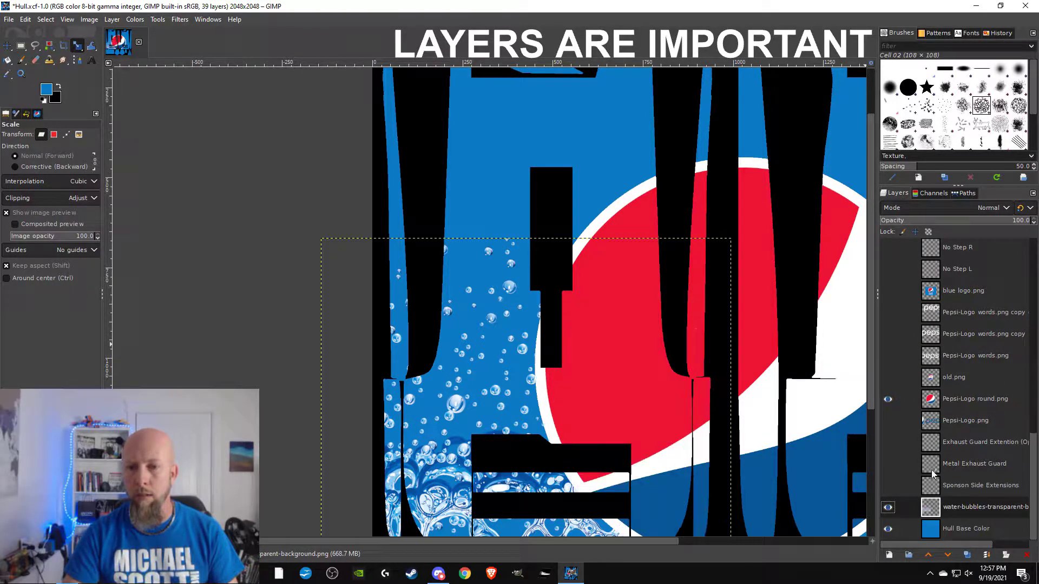
- Duplicate the Pepsi-Logo round.png layer twice and leave only the topmost copy visible
click(959, 401)
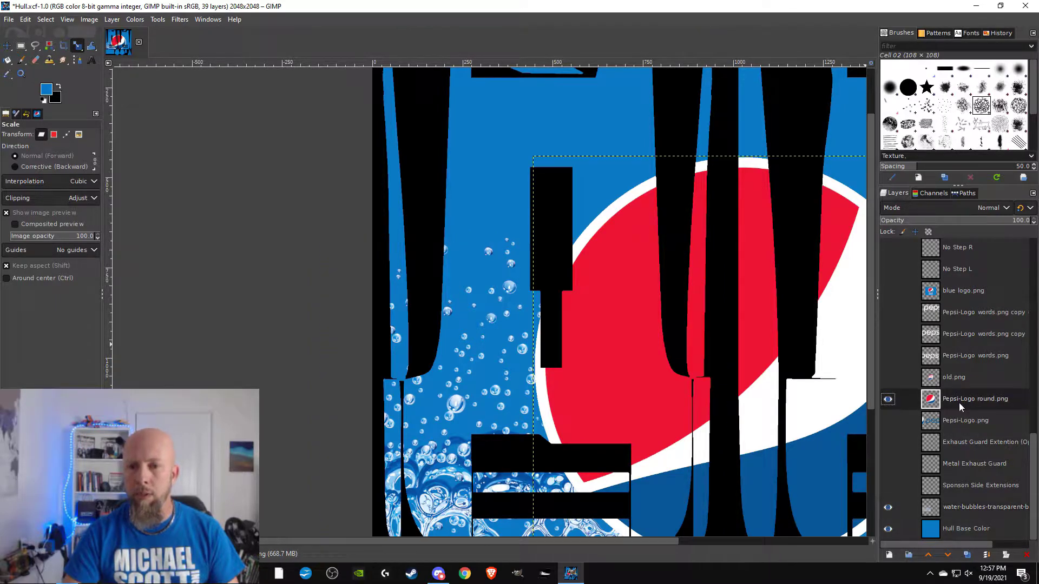
right_click(961, 401)
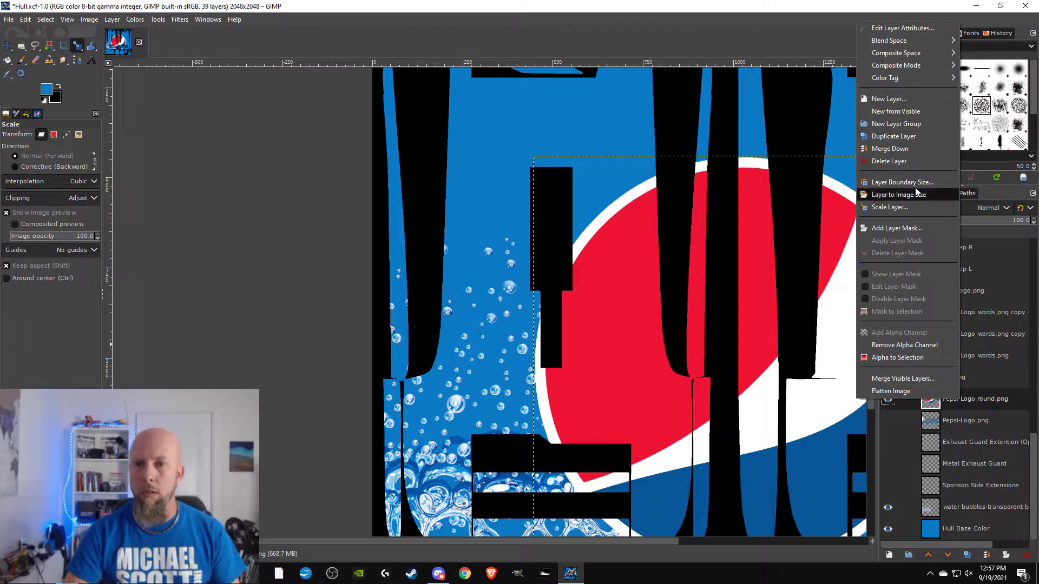
click(919, 136)
right_click(973, 399)
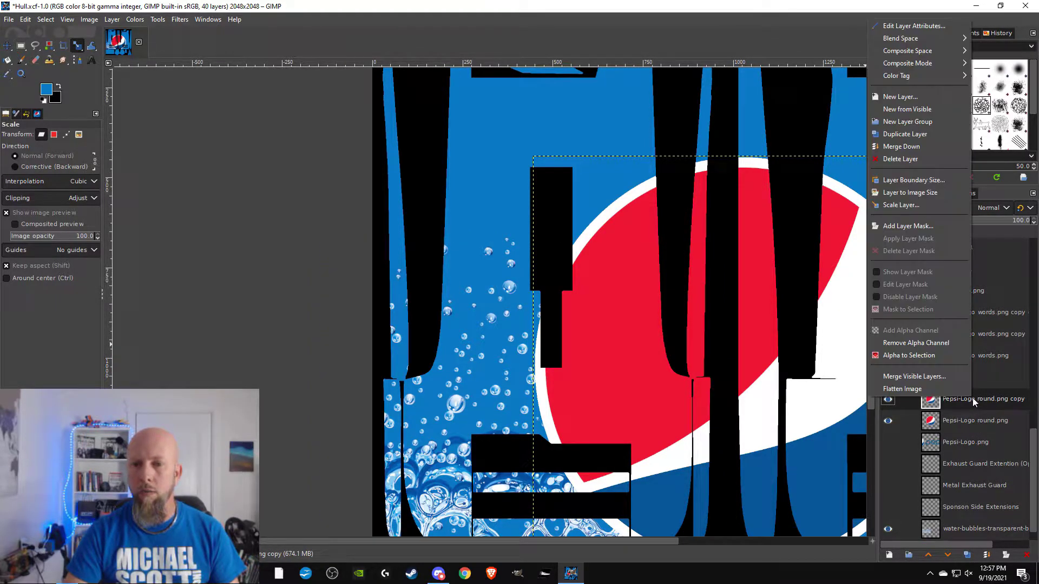
click(915, 134)
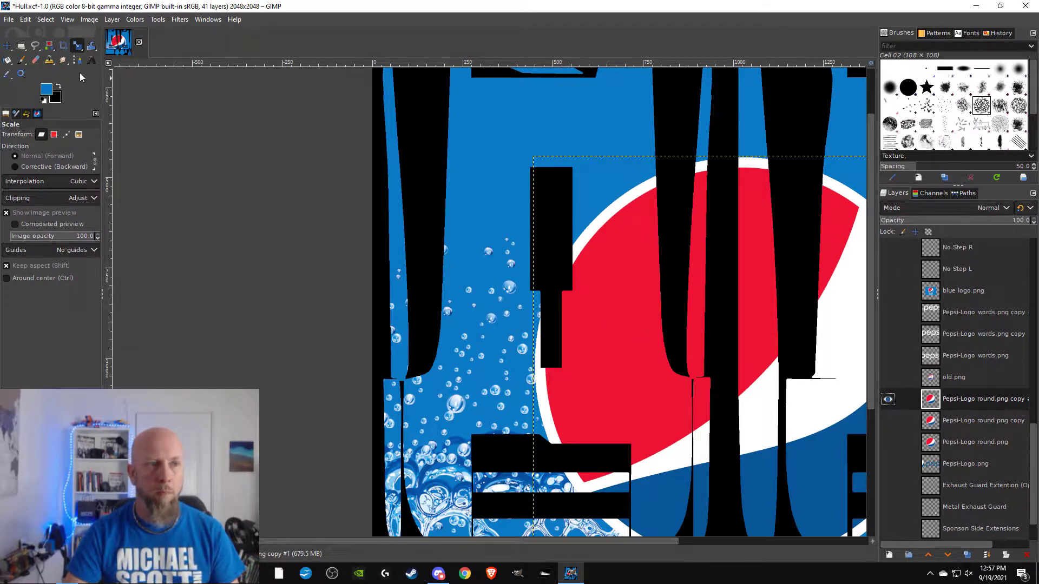
- Rotate the topmost Pepsi-Logo round copy by 90 degrees about its centre
drag(77, 47, 107, 63)
click(634, 332)
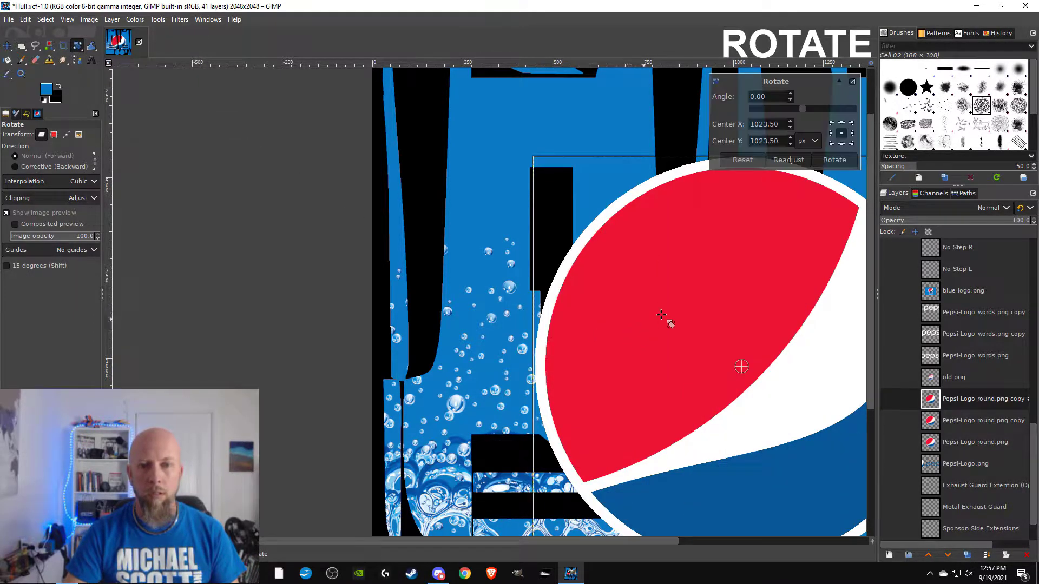
double_click(775, 100)
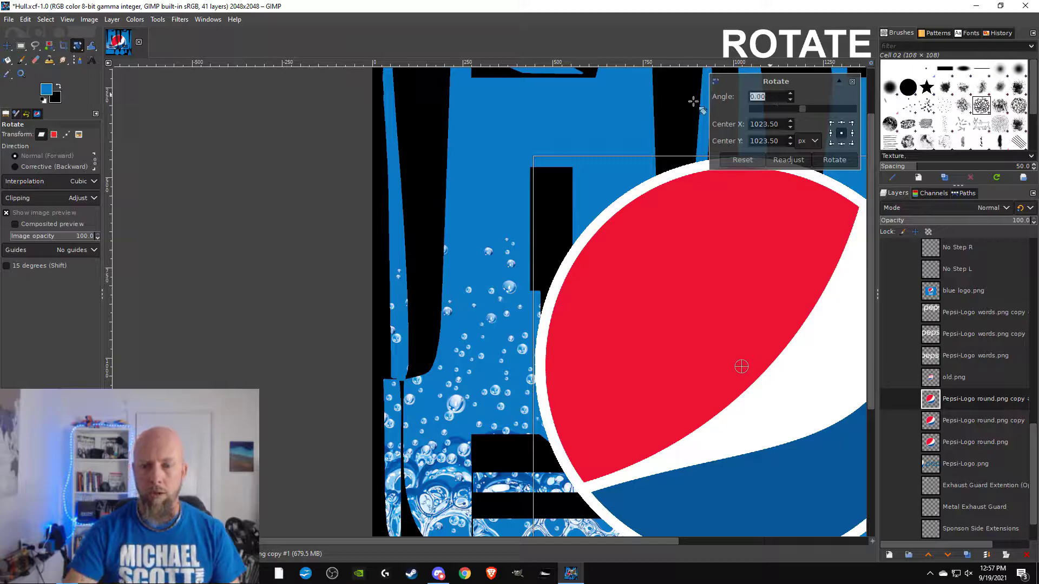
key(Return)
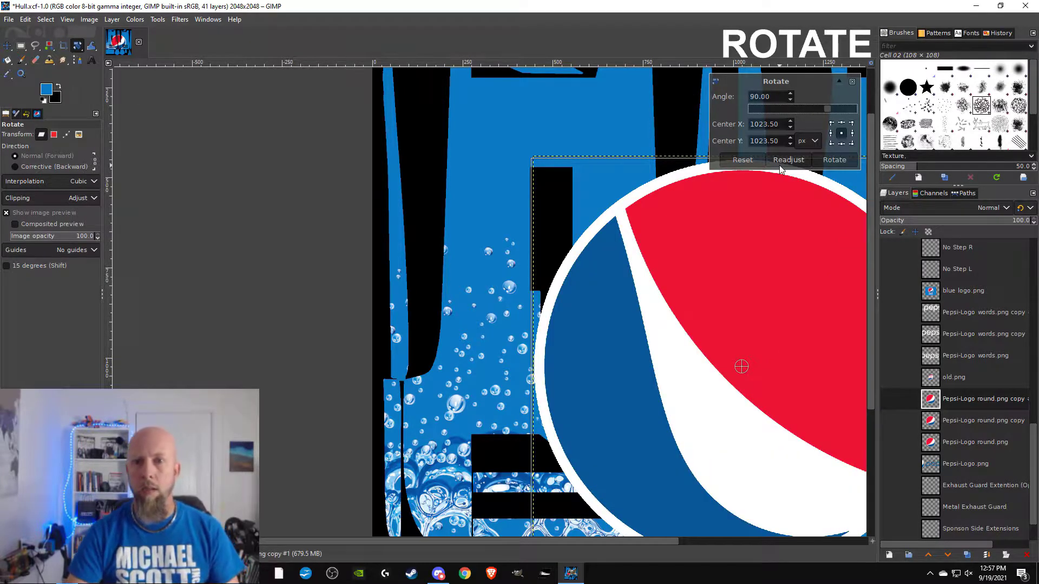
click(831, 162)
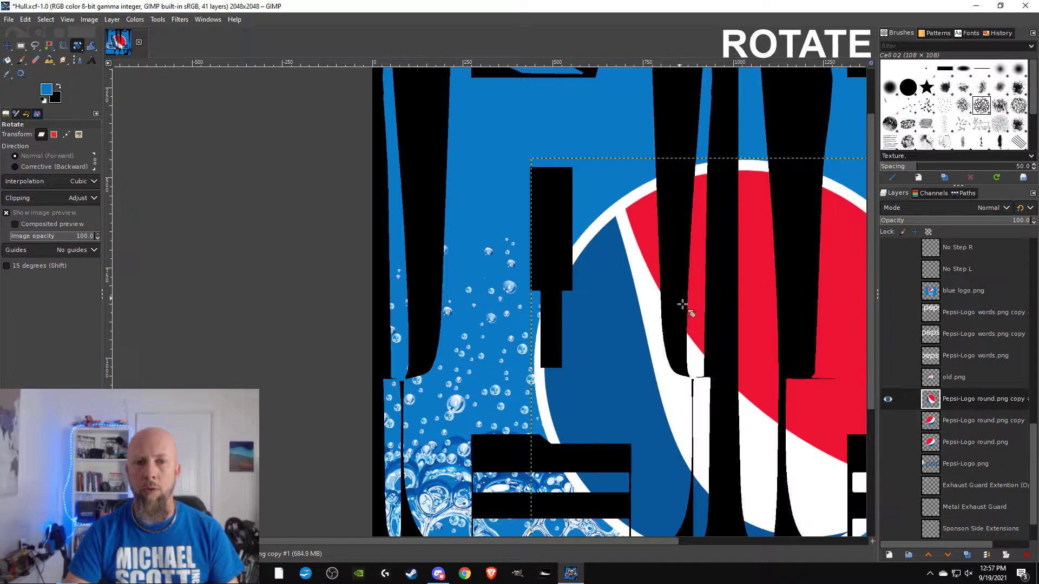
- Move the rotated round logo over the left hull half and scale it down proportionally to about 420 × 415 px
click(8, 46)
drag(762, 321, 563, 324)
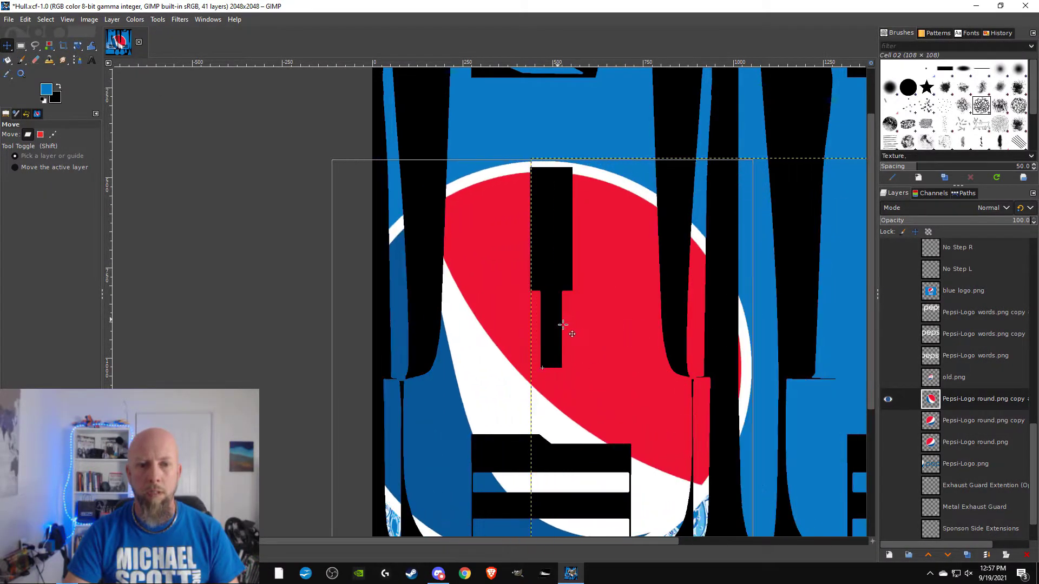
right_click(78, 46)
click(117, 72)
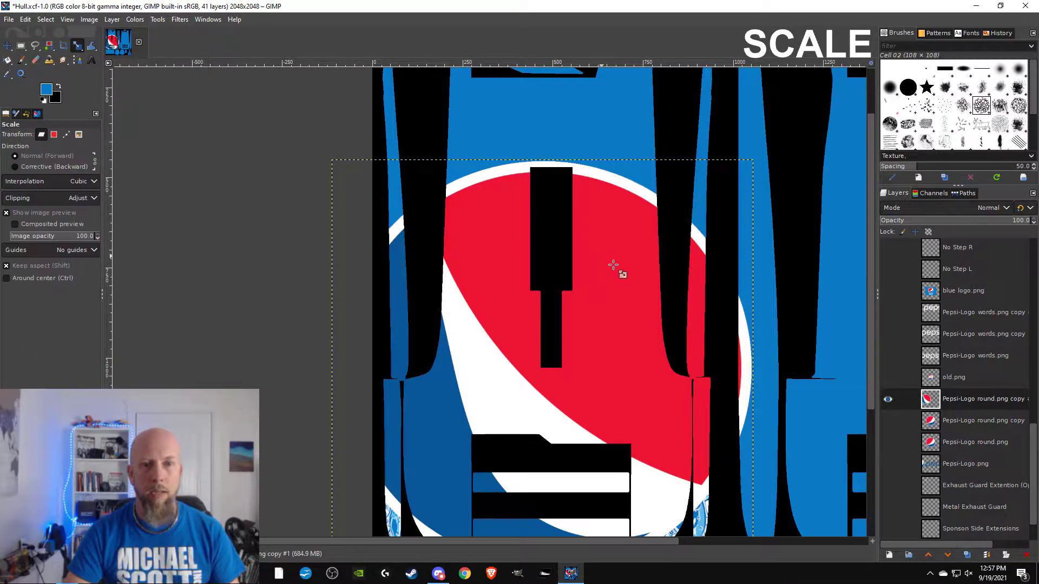
click(625, 267)
drag(760, 166, 490, 429)
drag(421, 518, 468, 467)
scroll(506, 476, up, 2)
scroll(640, 395, down, 5)
scroll(640, 395, left, 4)
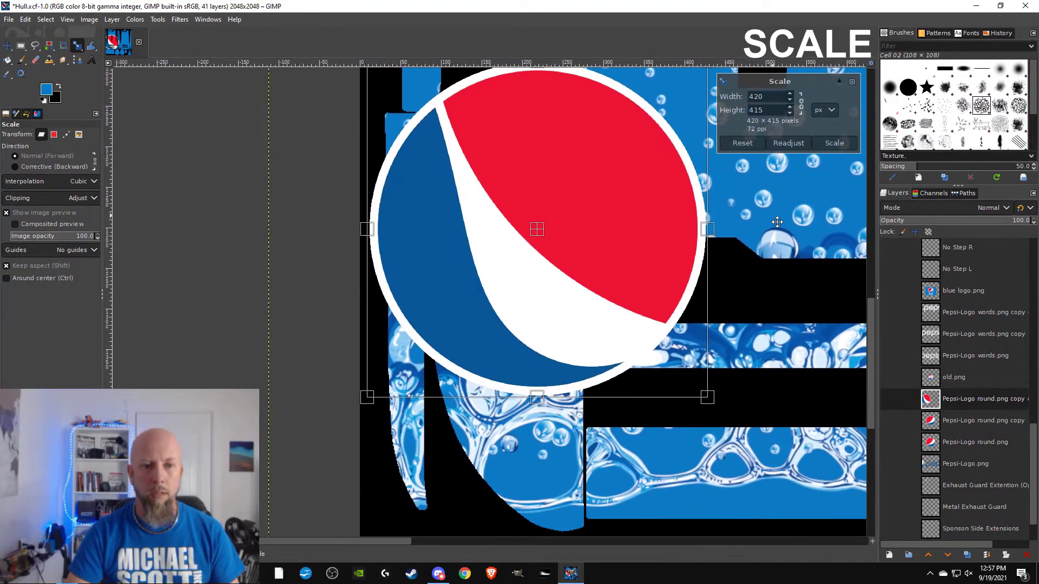
- Scale the round logo down to about 185 × 183 px and fit it on the rear hull section left of the black bars
drag(721, 408, 566, 260)
drag(471, 175, 538, 280)
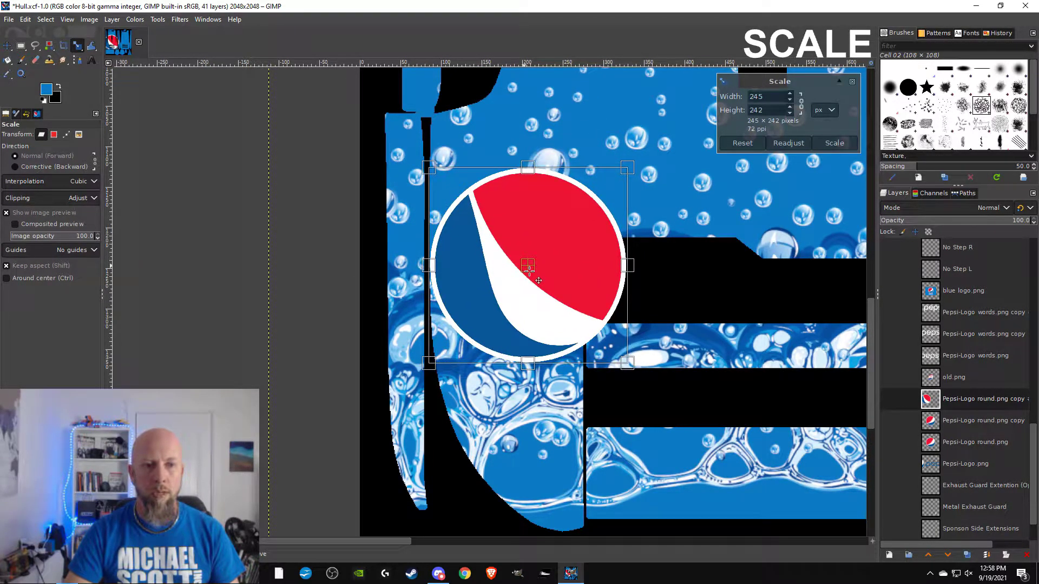
drag(629, 171, 583, 222)
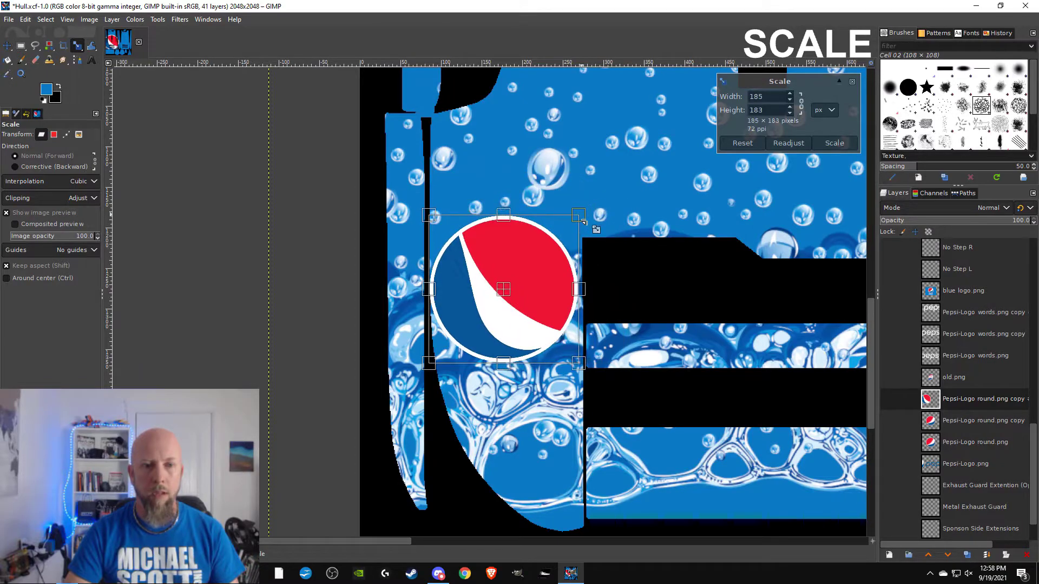
- Fit the round logo's scale preview on the hull section right of the black bars at about 159 × 157 px
scroll(389, 331, right, 10)
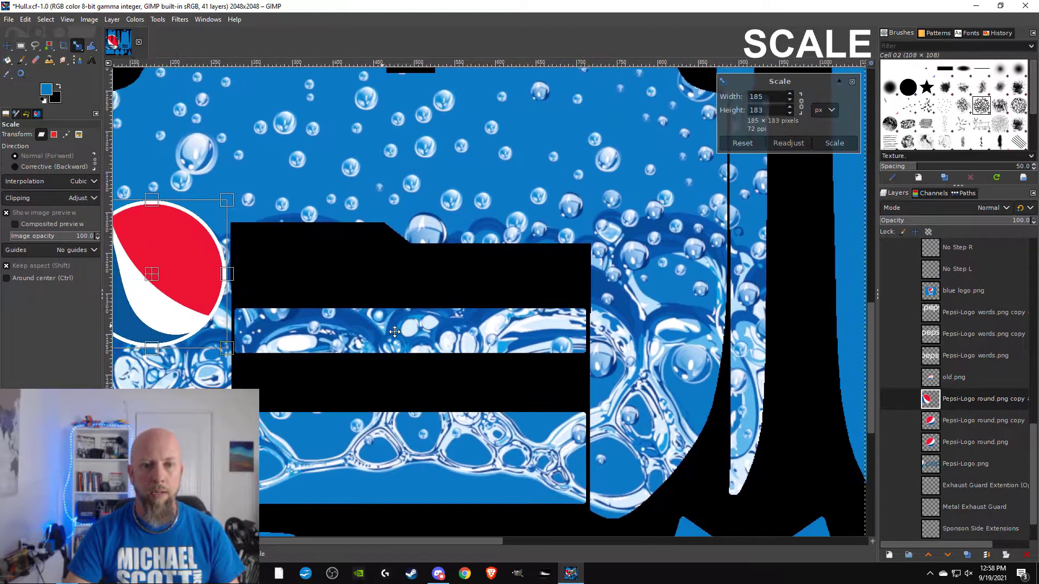
scroll(389, 331, left, 3)
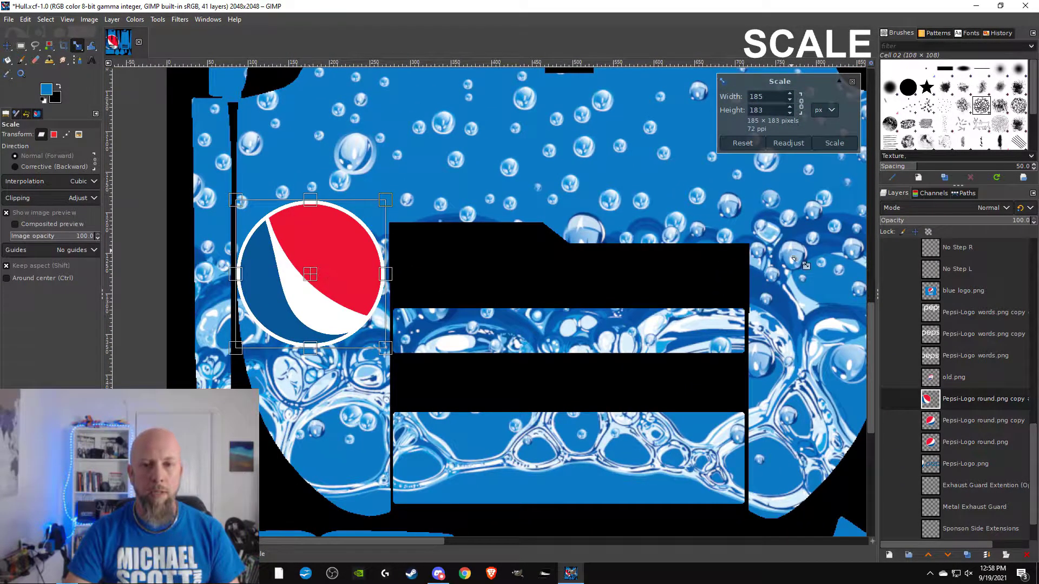
scroll(631, 297, right, 2)
drag(229, 275, 746, 275)
drag(806, 194, 785, 211)
drag(731, 289, 731, 272)
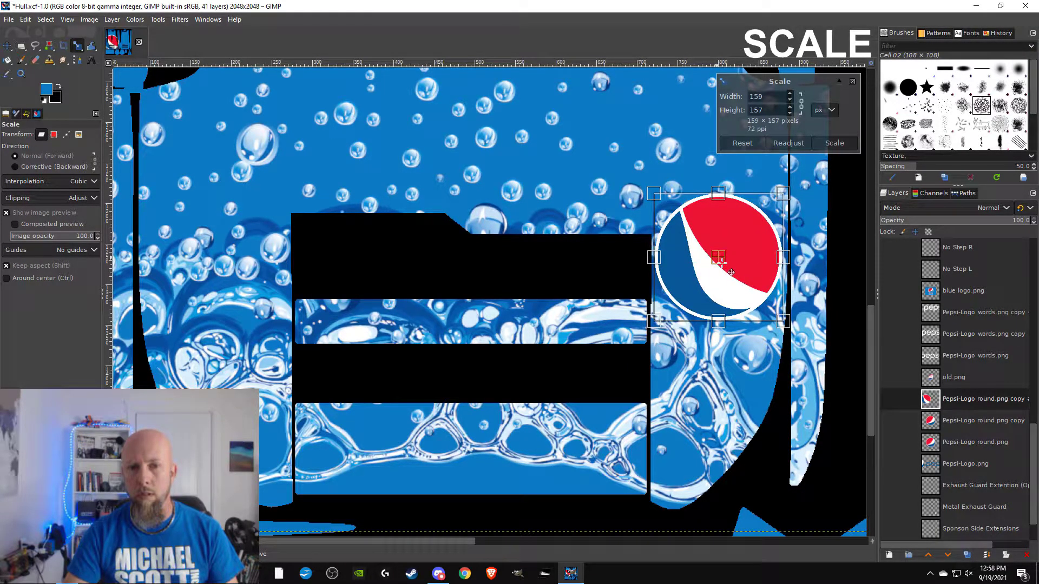
- Apply the scaling at 160 × 158 px and move the round logo back to the hull section left of the black bars
text(160)
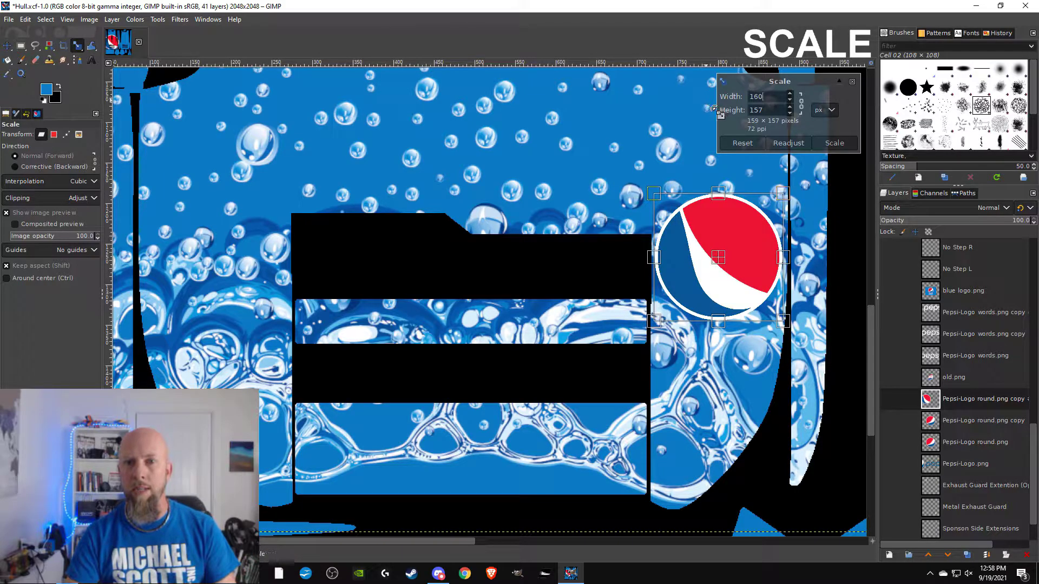
key(Tab)
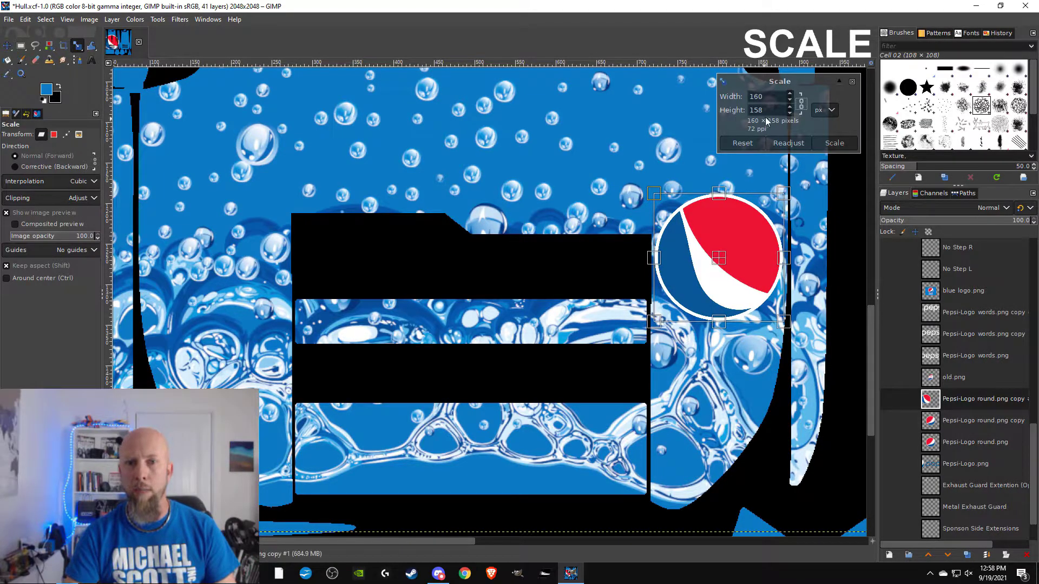
click(829, 144)
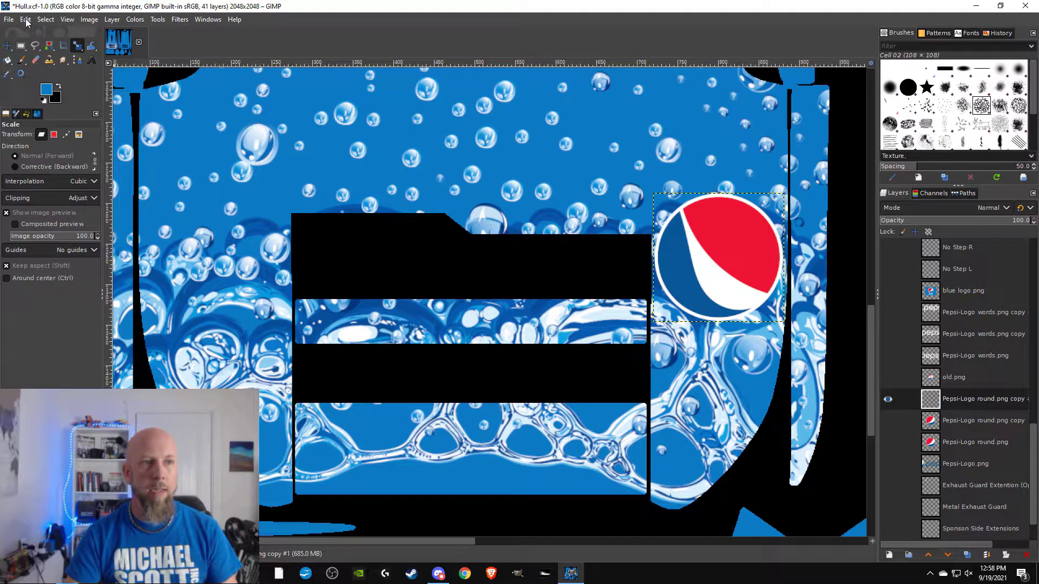
click(7, 47)
drag(716, 246, 222, 203)
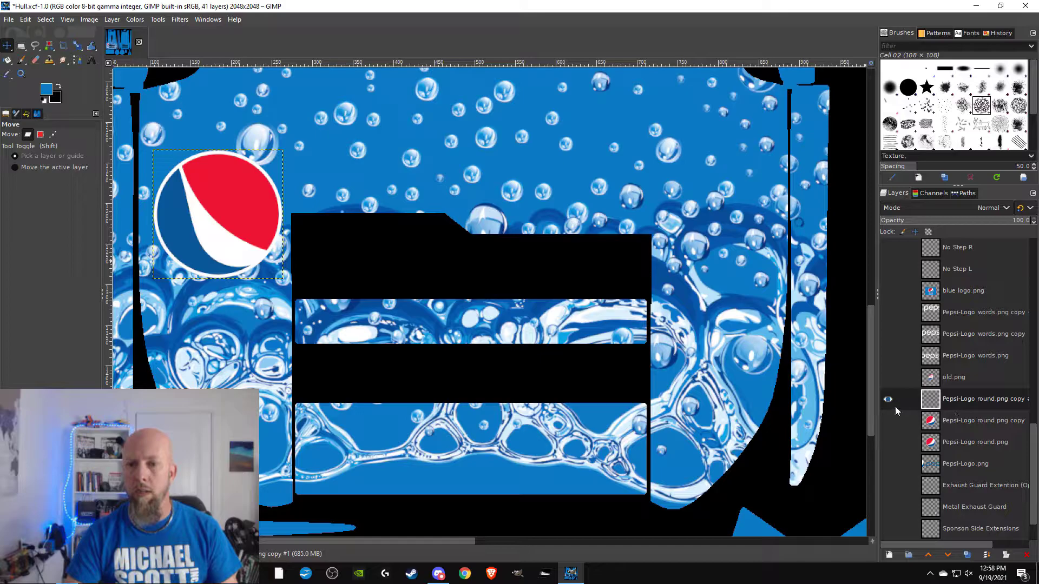
- Make the second Pepsi-Logo round copy visible and rotate it by -90 degrees about its centre
click(888, 421)
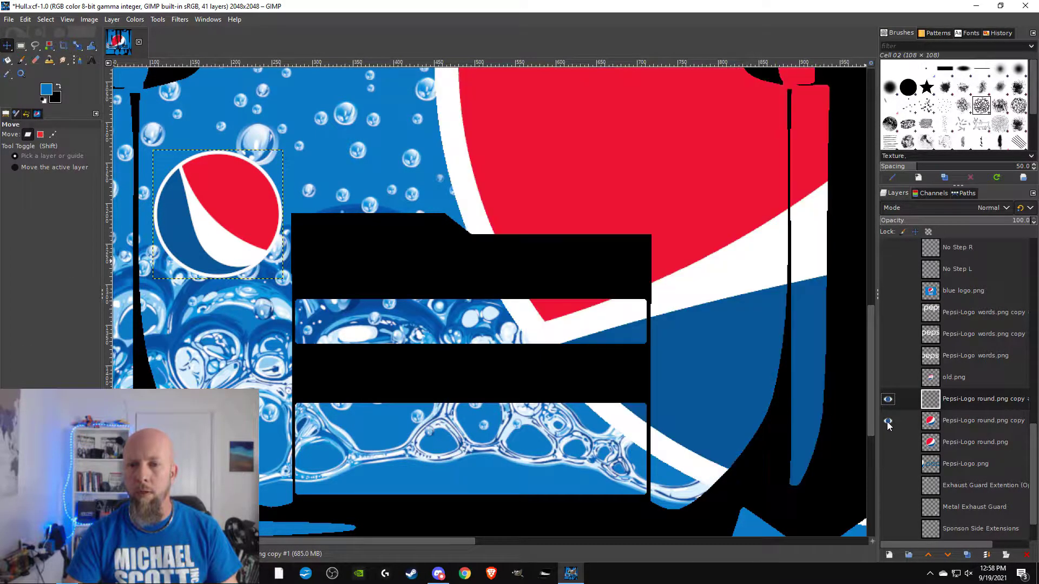
click(970, 422)
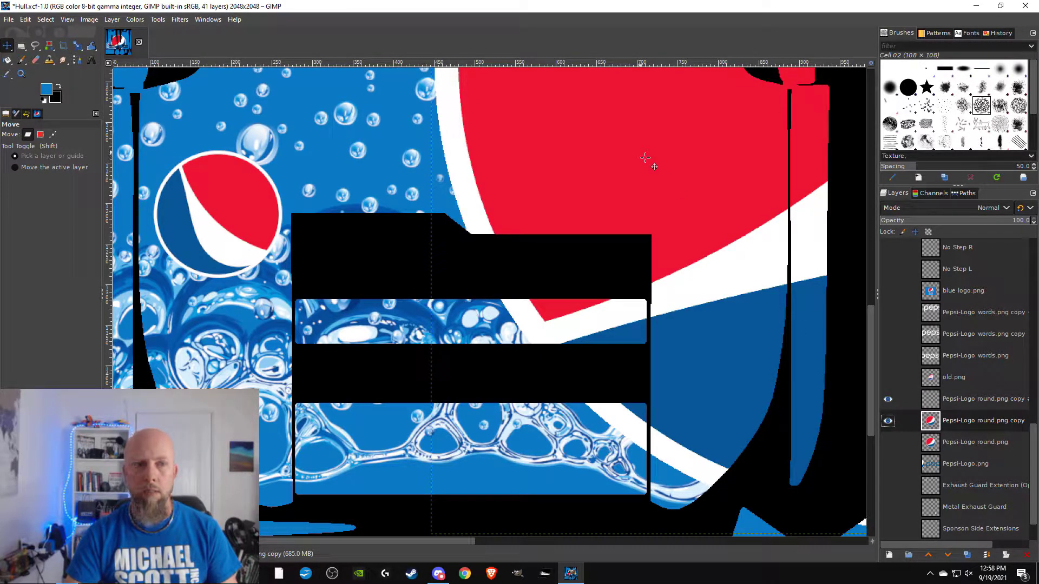
drag(78, 49, 95, 58)
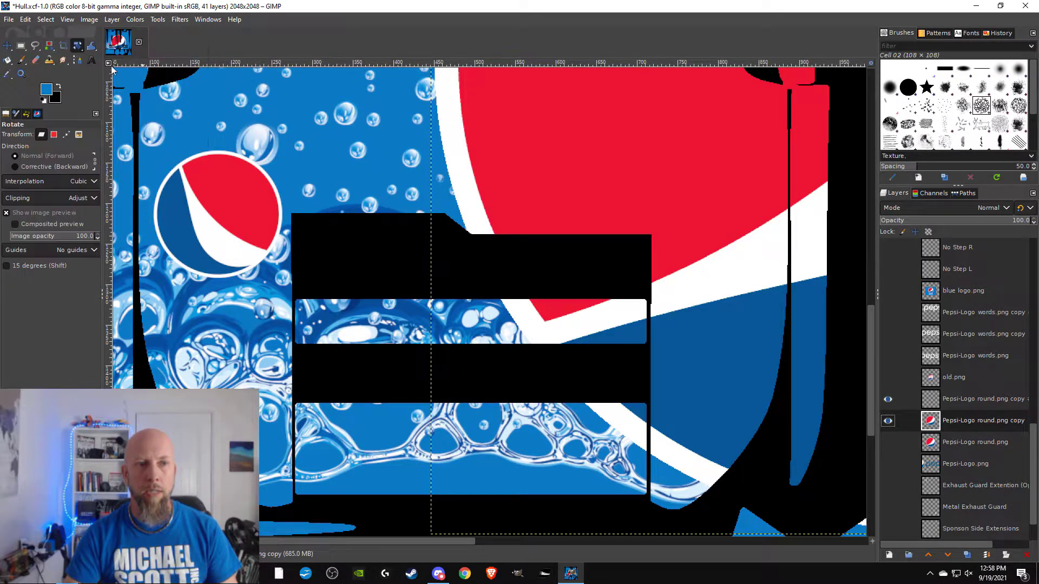
click(666, 199)
triple_click(766, 97)
text(-)
key(Return)
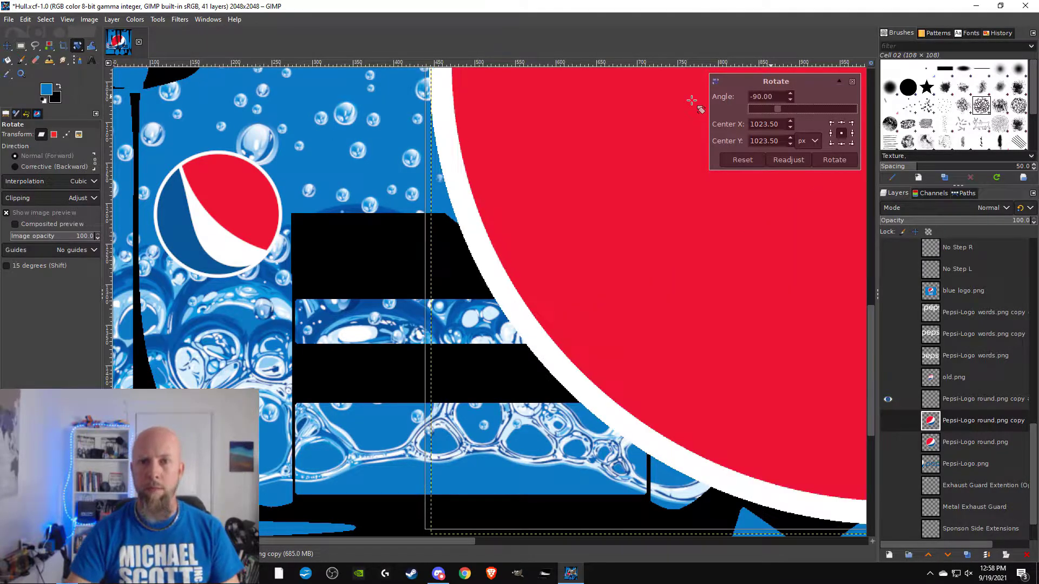
click(835, 160)
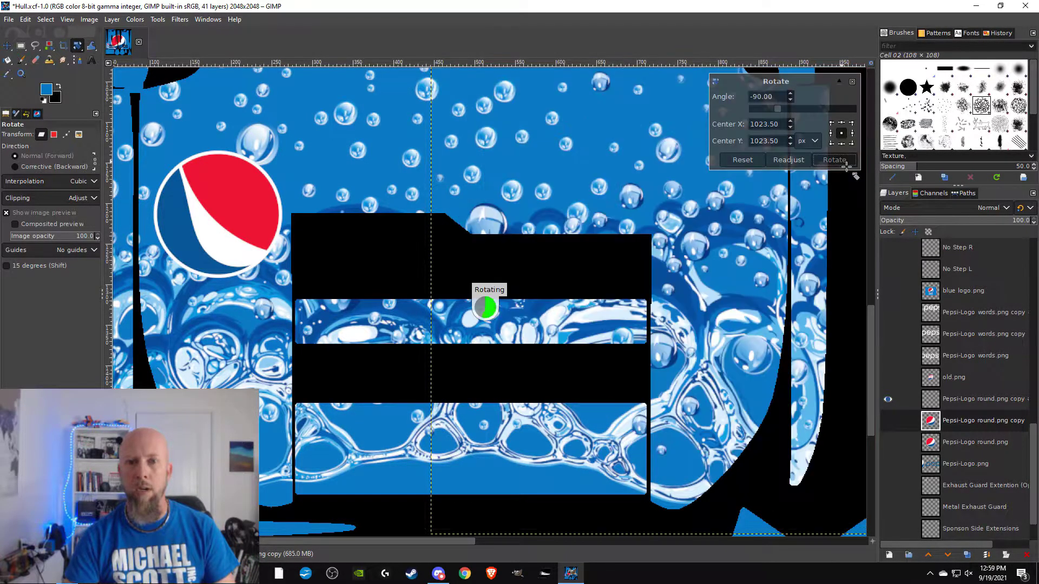
- Scale the second round logo copy proportionally to 160 × 158 px
drag(78, 45, 124, 67)
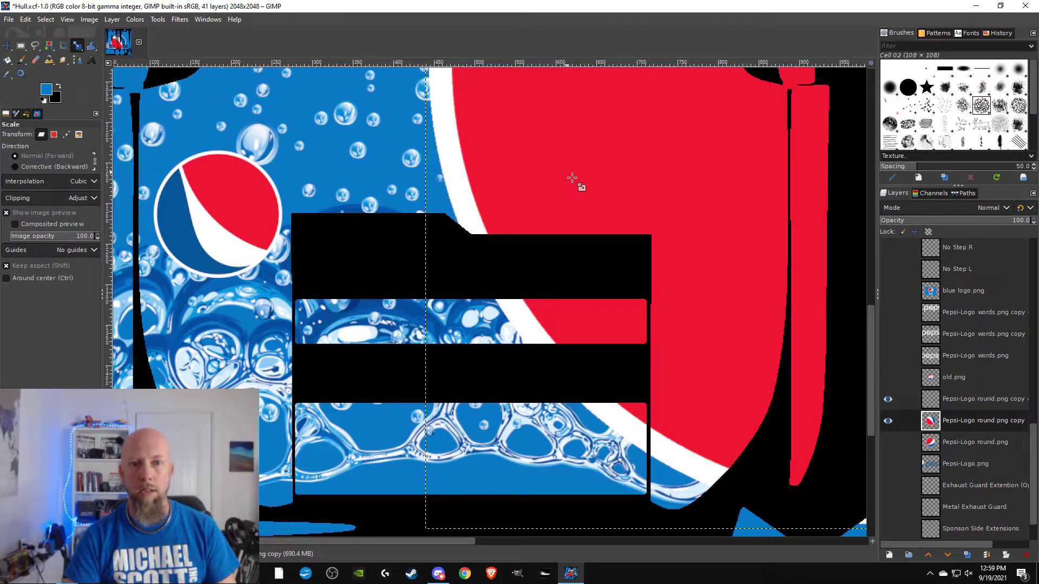
click(574, 175)
drag(781, 101, 714, 95)
text(160)
key(Tab)
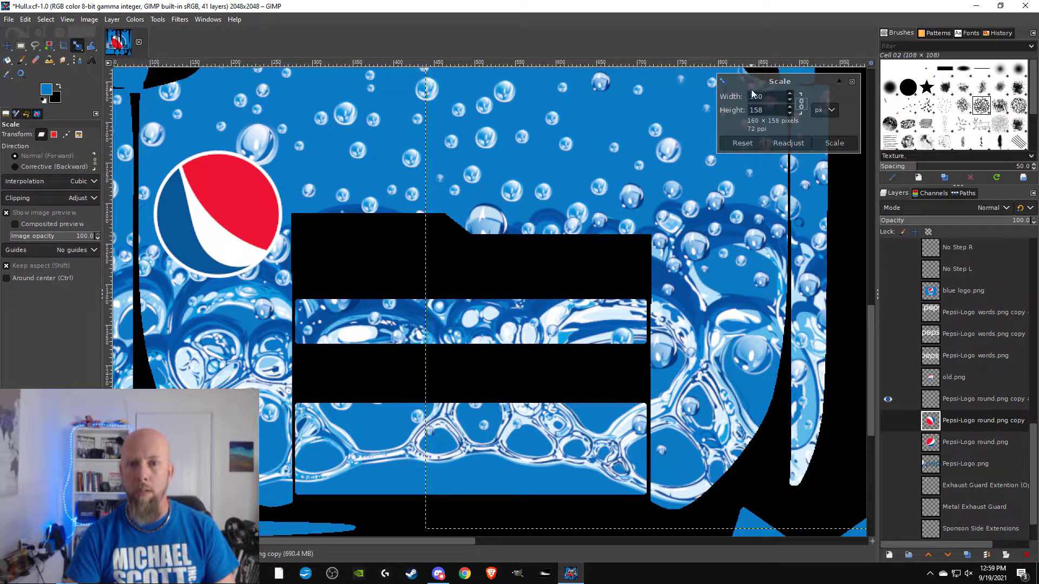
click(836, 143)
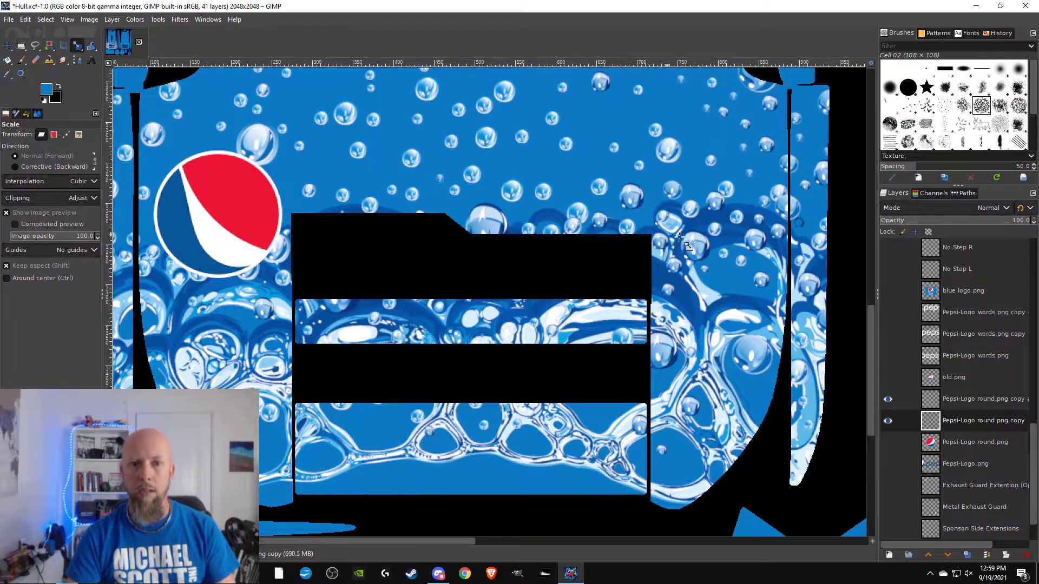
- Move the second round logo onto the rear hull section right of the black bars, roughly level with the first one
scroll(673, 252, down, 5)
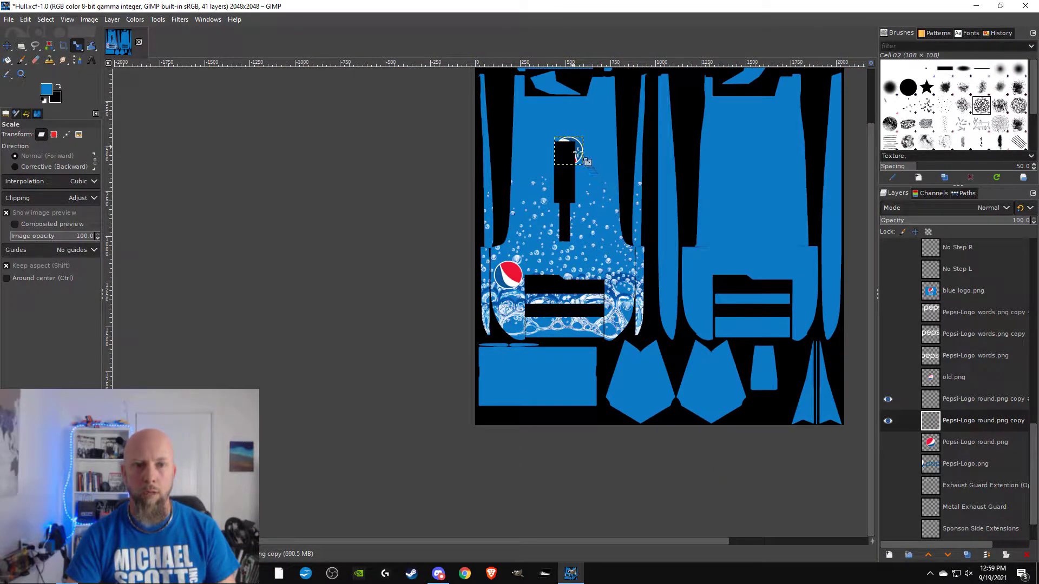
click(8, 46)
drag(581, 153, 635, 277)
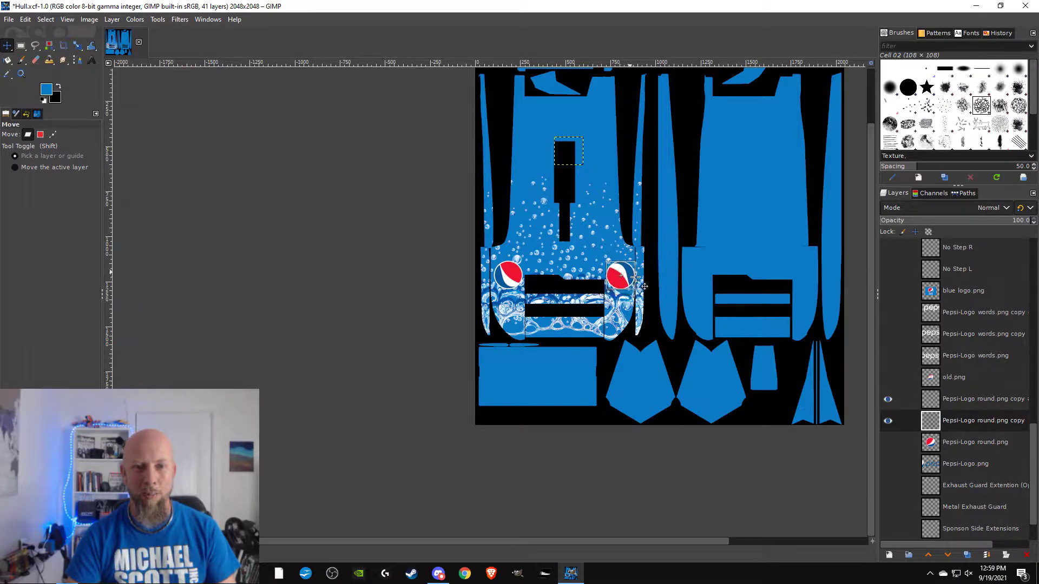
ctrl+scroll(635, 277, up, 5)
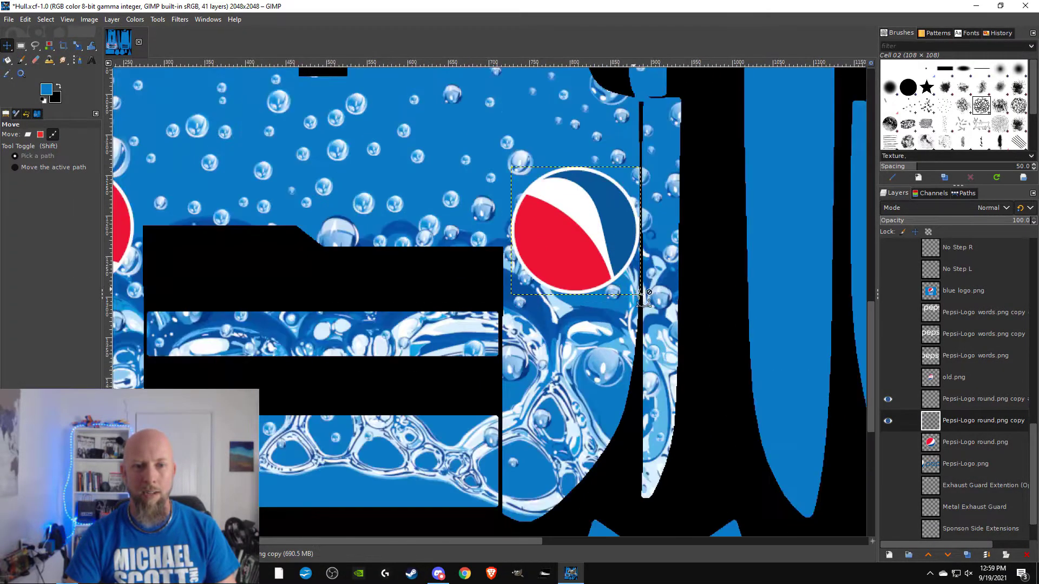
scroll(606, 287, left, 5)
drag(734, 222, 721, 232)
scroll(578, 241, left, 3)
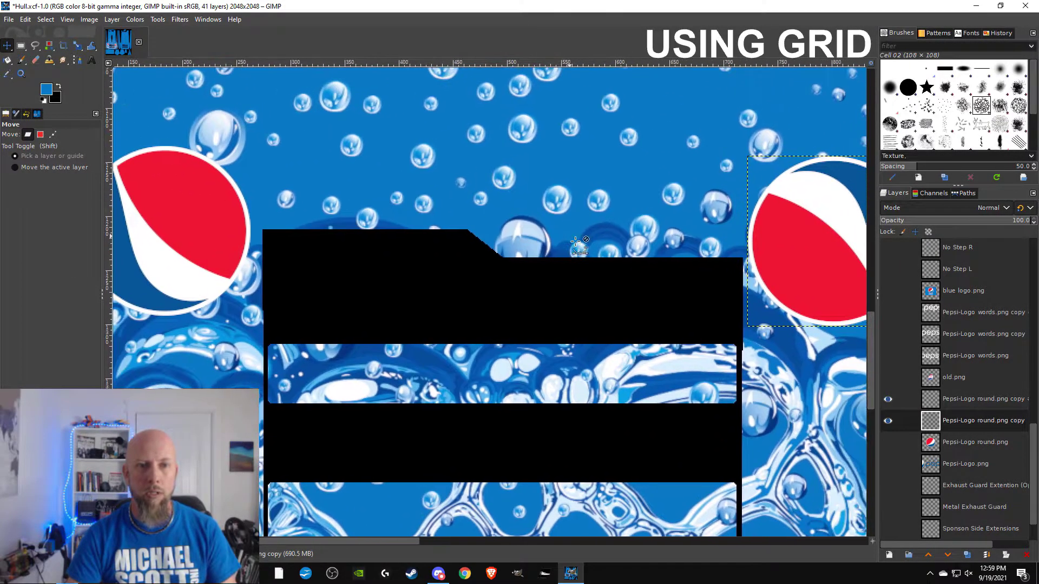
scroll(578, 241, down, 1)
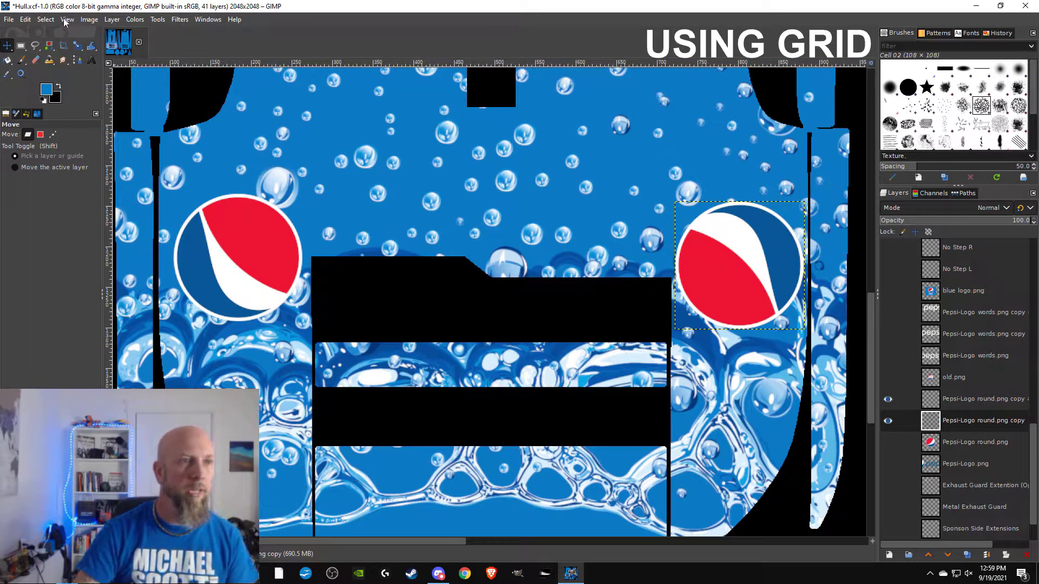
- Show the image grid and shift the left round logo slightly down against the grid lines
click(64, 20)
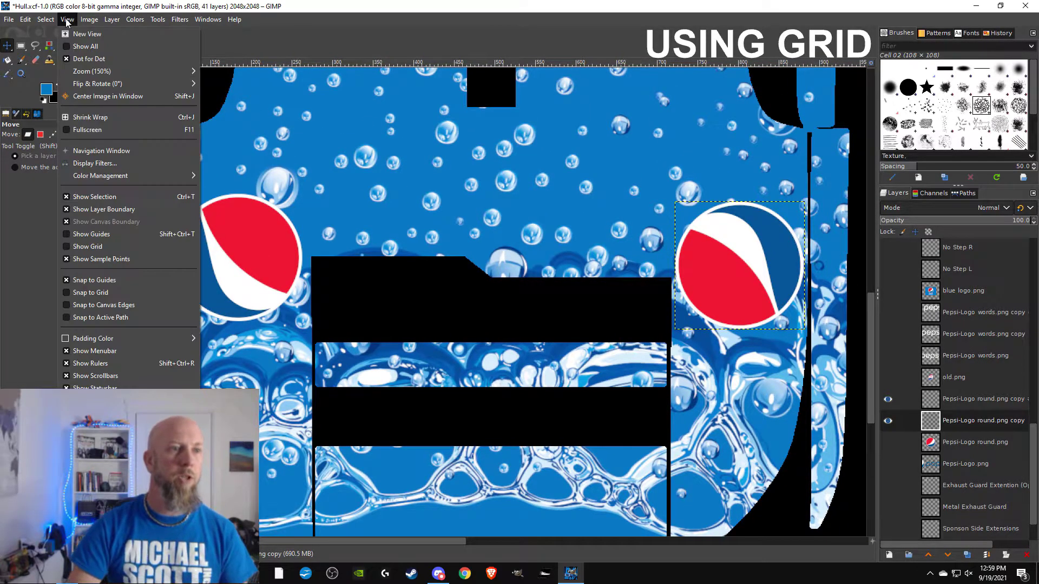
click(76, 247)
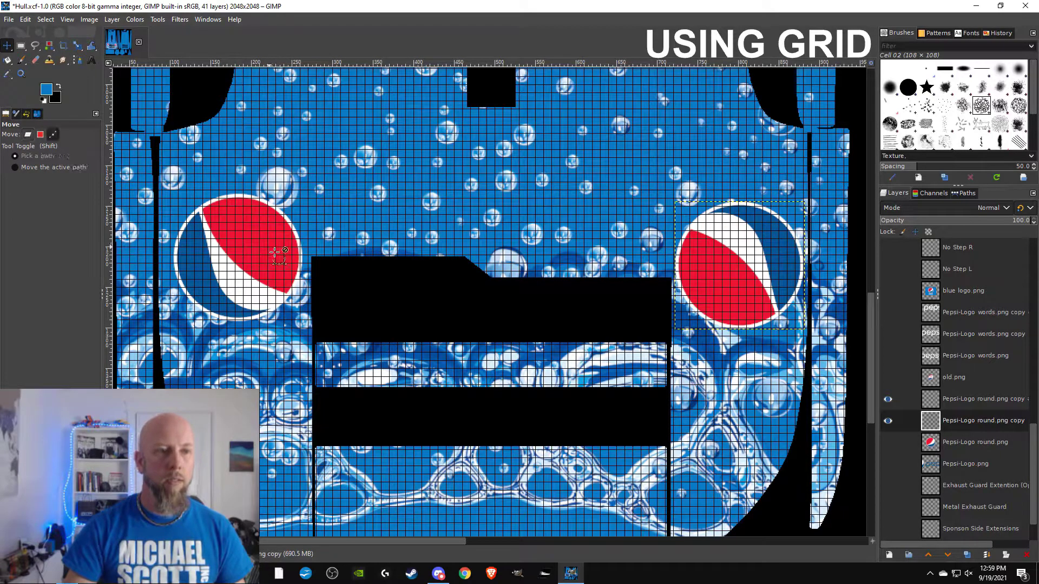
scroll(274, 248, up, 3)
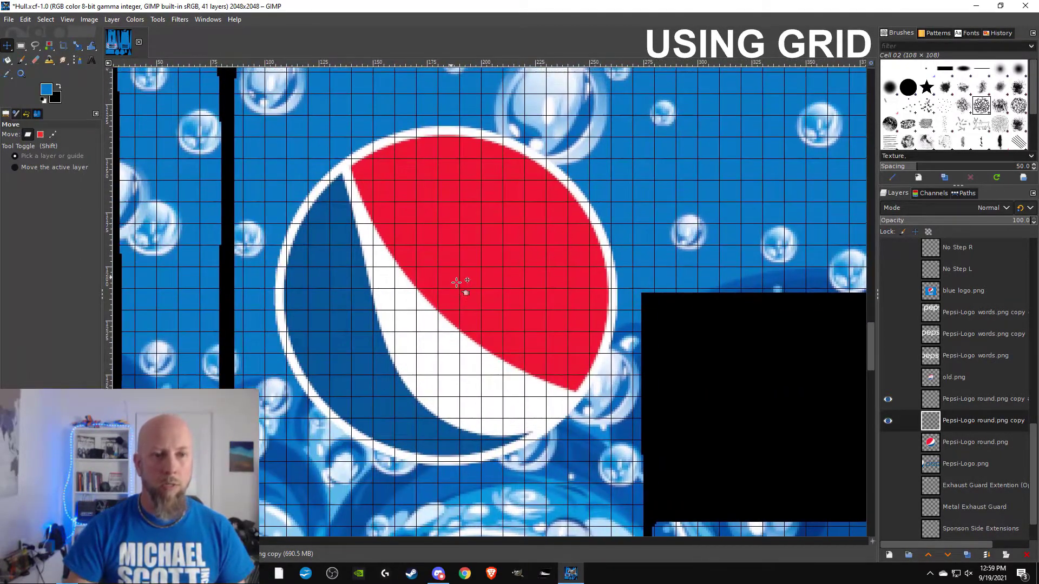
drag(458, 282, 458, 294)
key(Page_Down)
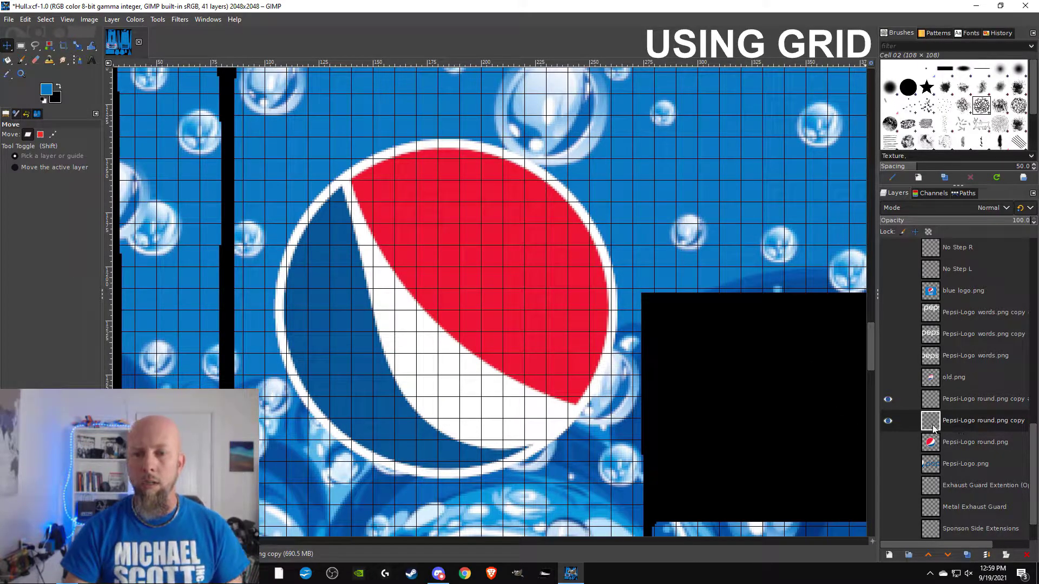
drag(669, 138, 698, 163)
key(alt)
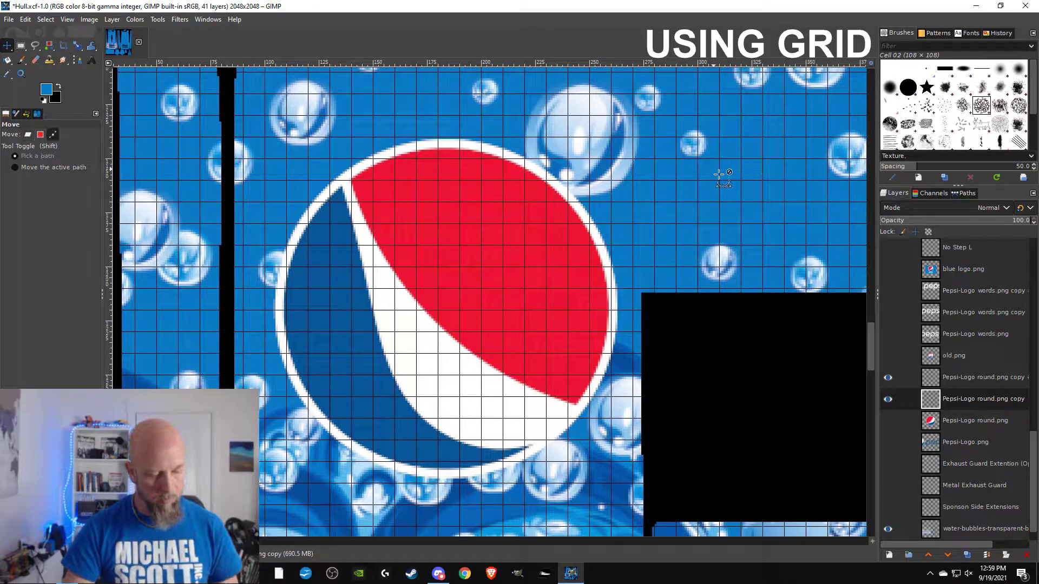
key(ctrl+z)
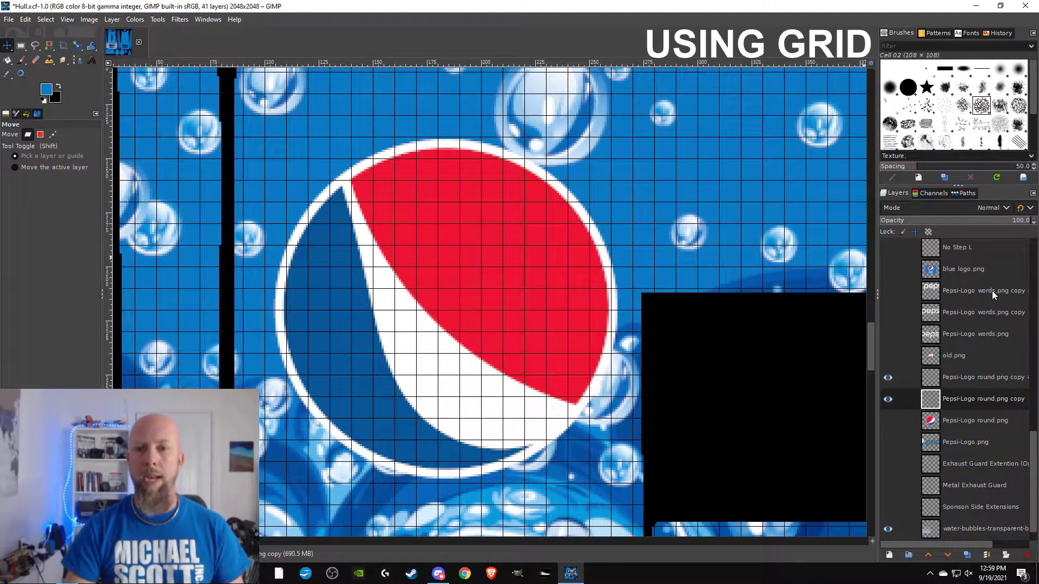
- Fine-tune the left round logo slightly further down against the grid, centring it between the black strip and the black bars
drag(536, 286, 547, 294)
click(547, 295)
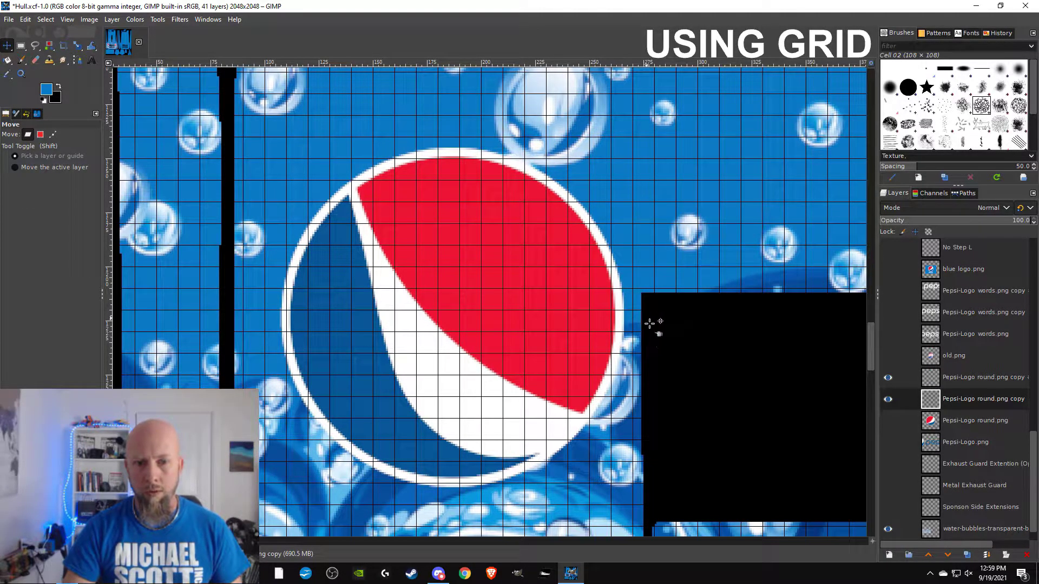
key(Left)
key(Left)
key(Left)
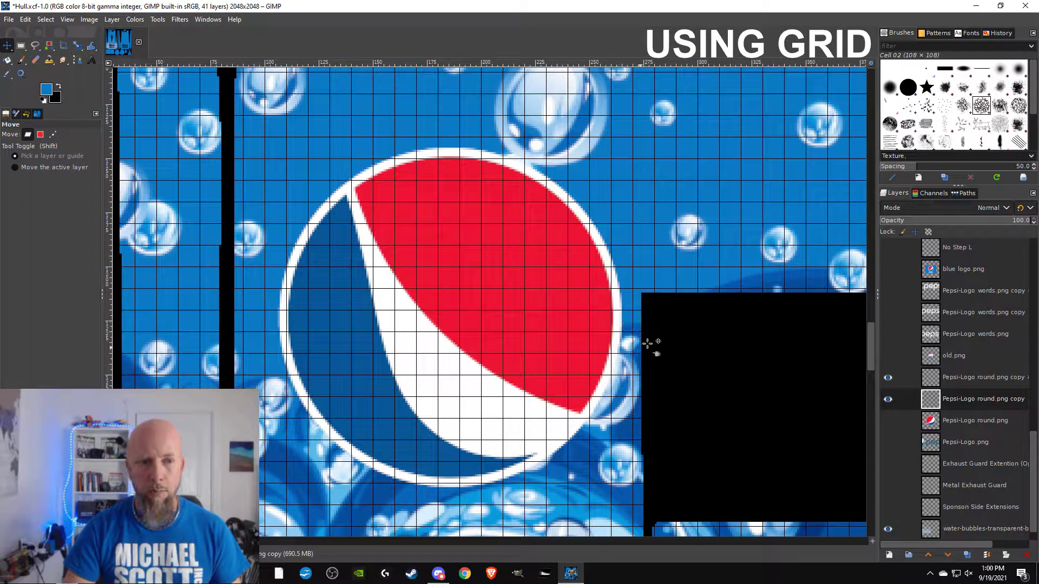
click(455, 246)
drag(453, 252, 451, 257)
key(Page_Down)
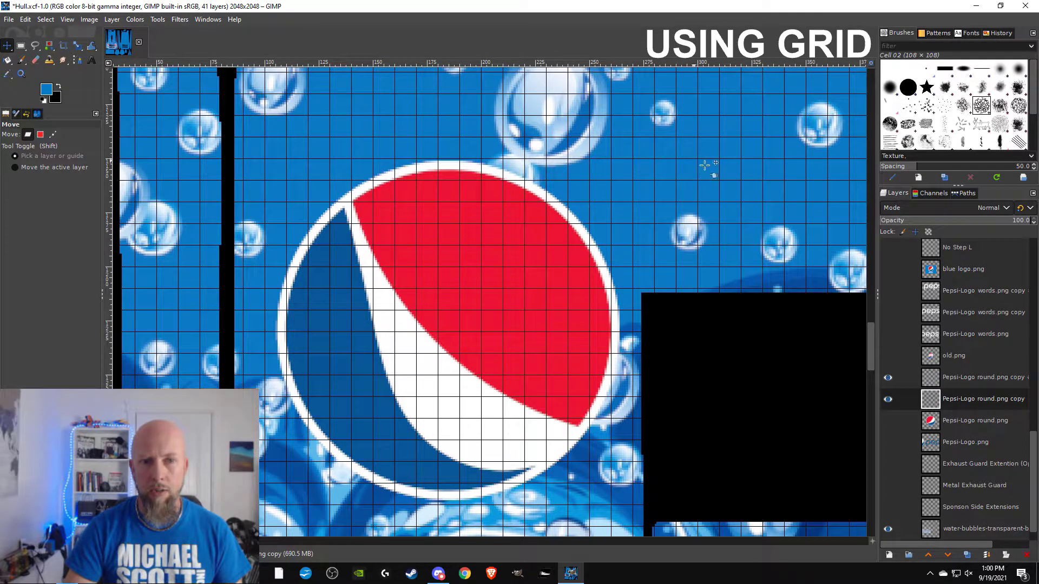
- Shift the right round logo slightly down and to the right, using the grid to match the left logo's position
drag(837, 164, 232, 160)
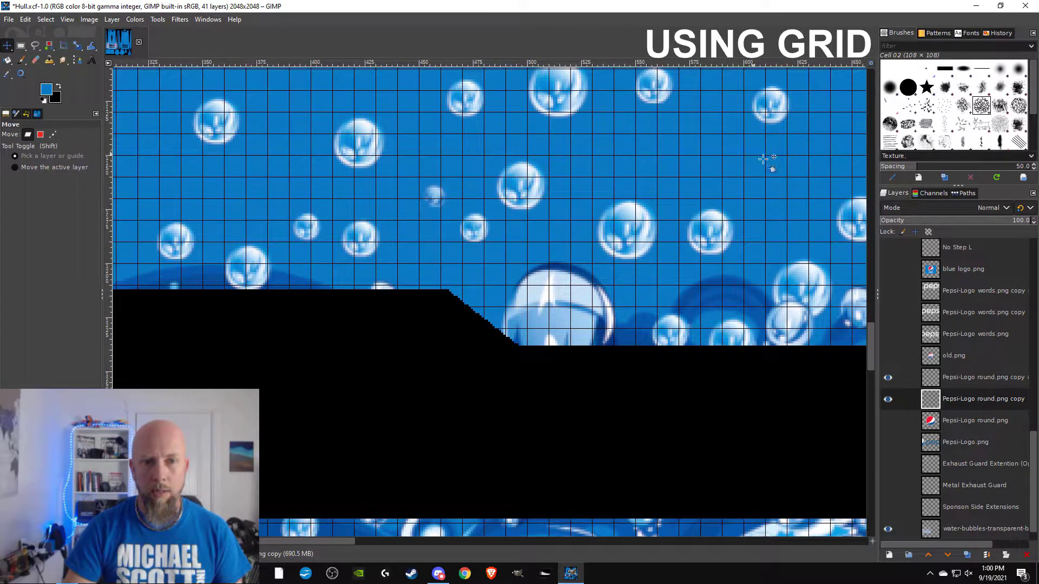
drag(812, 162, 214, 156)
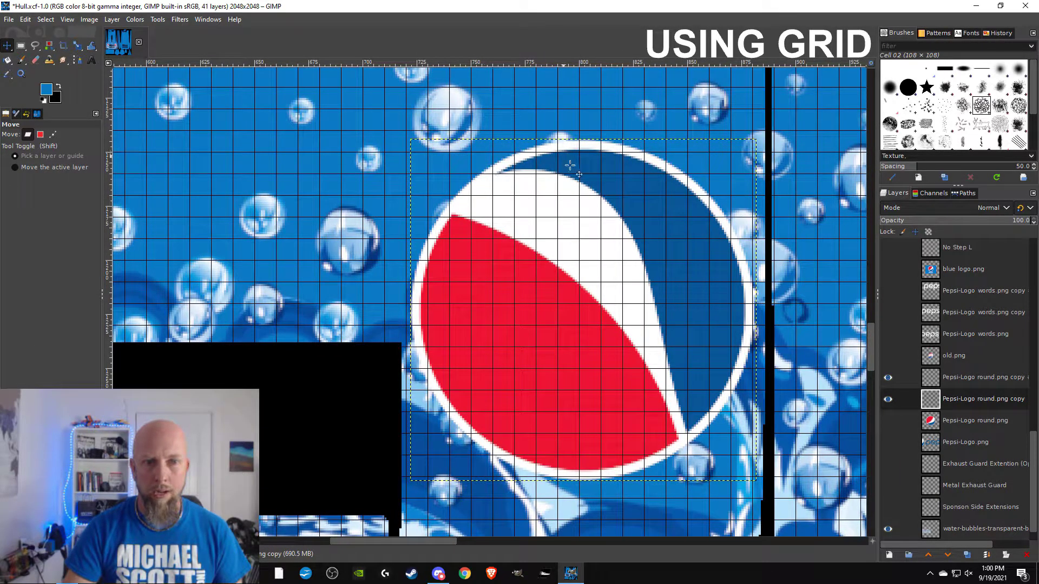
drag(592, 216, 598, 229)
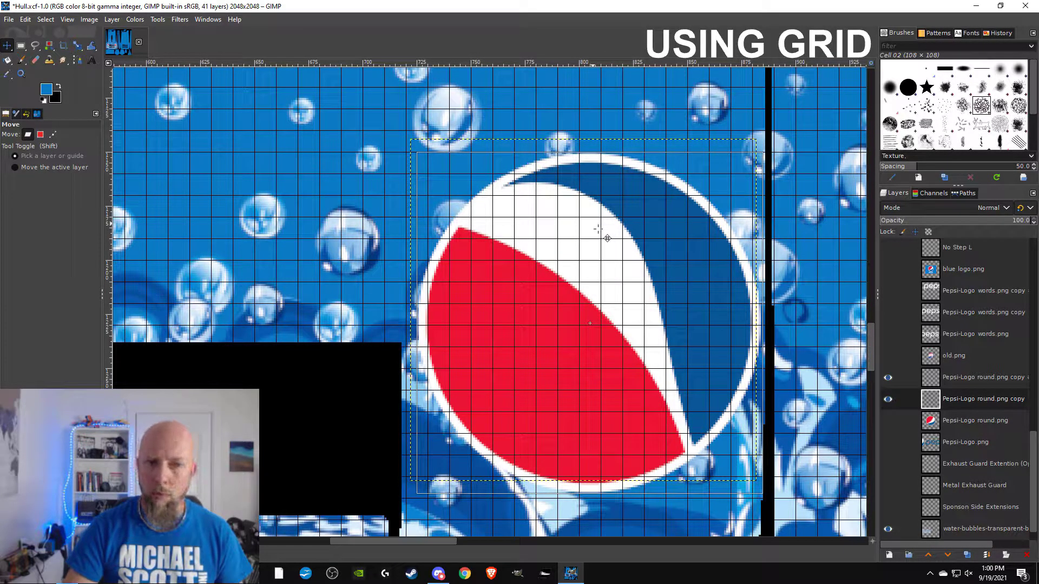
drag(598, 229, 597, 229)
- Hide the image grid to check both round logos on the whole hull template
scroll(466, 239, down, 5)
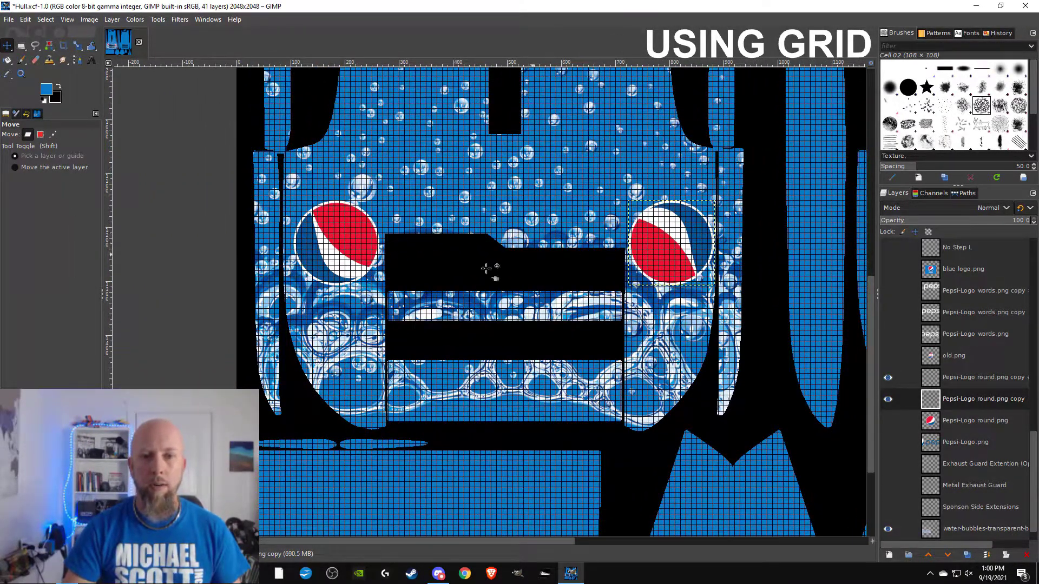
scroll(538, 262, down, 3)
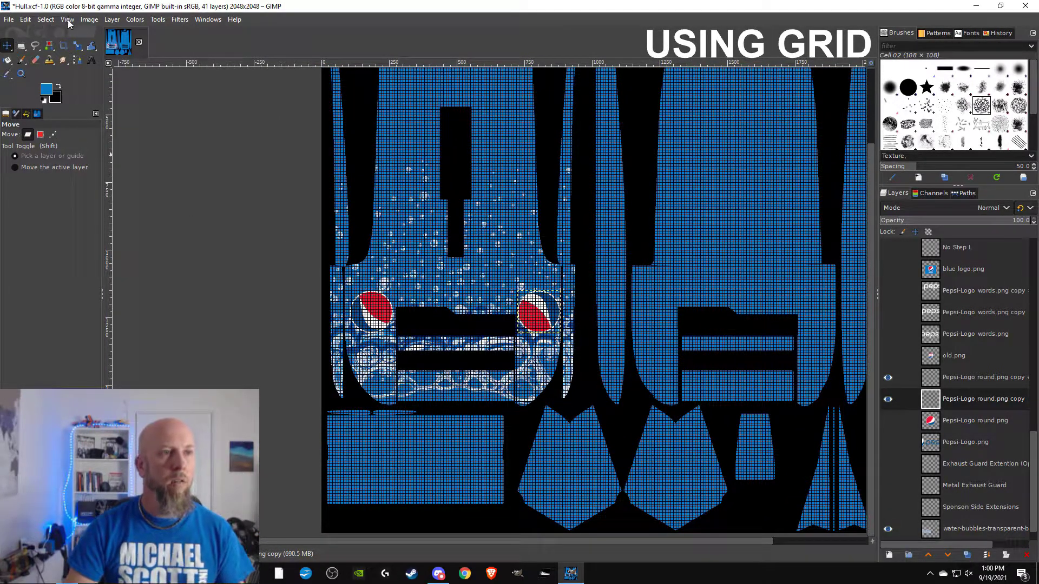
click(68, 22)
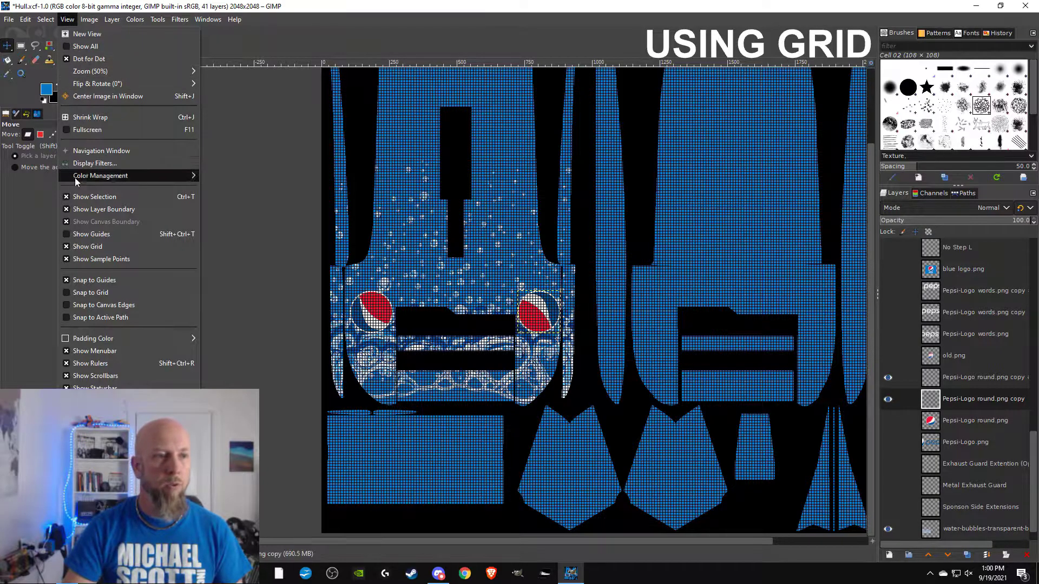
click(84, 242)
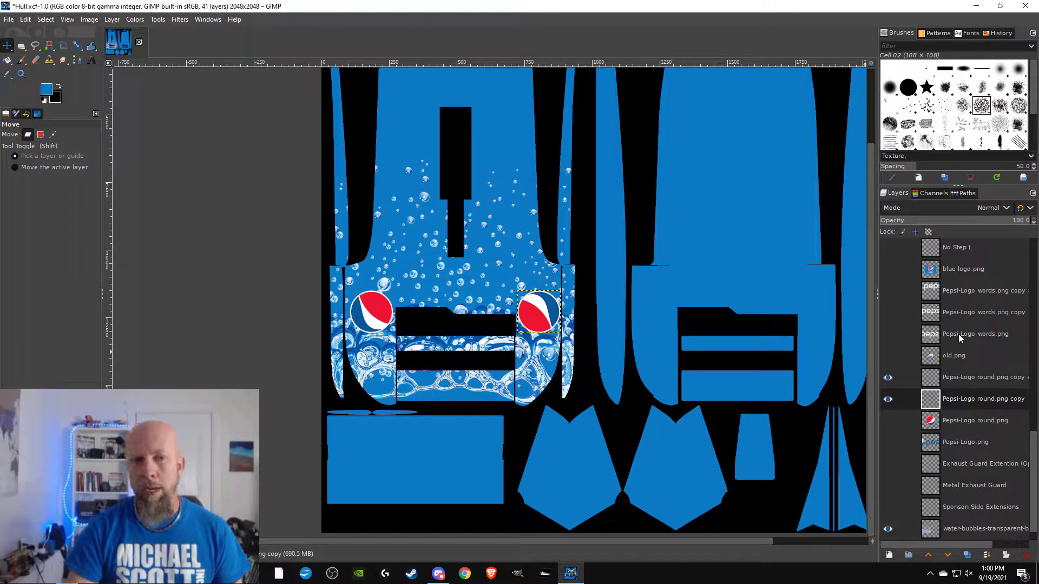
- Show the Pepsi-Logo.png layer and duplicate it twice, keeping only the newest copy visible
click(954, 442)
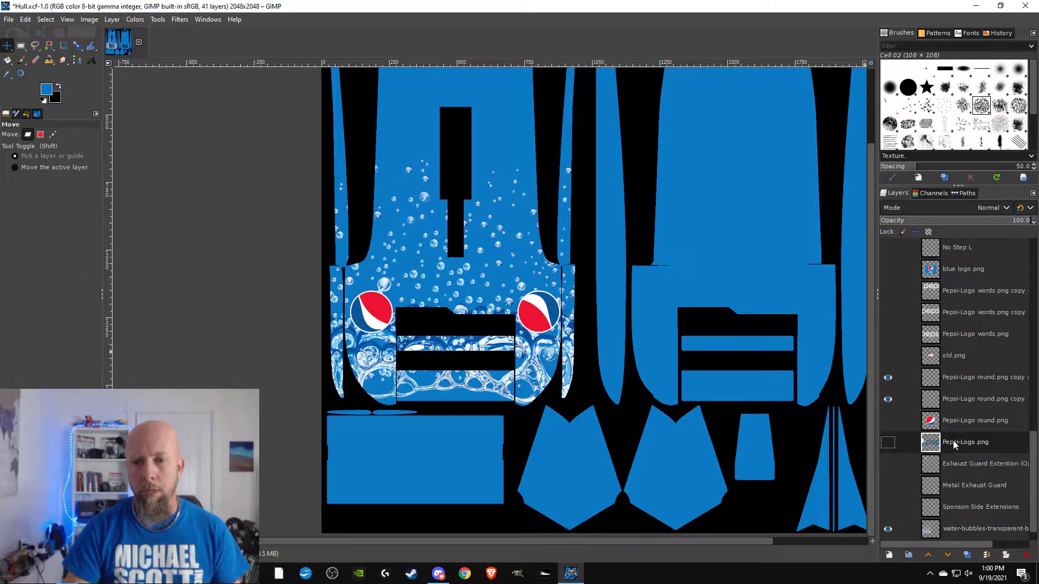
click(888, 443)
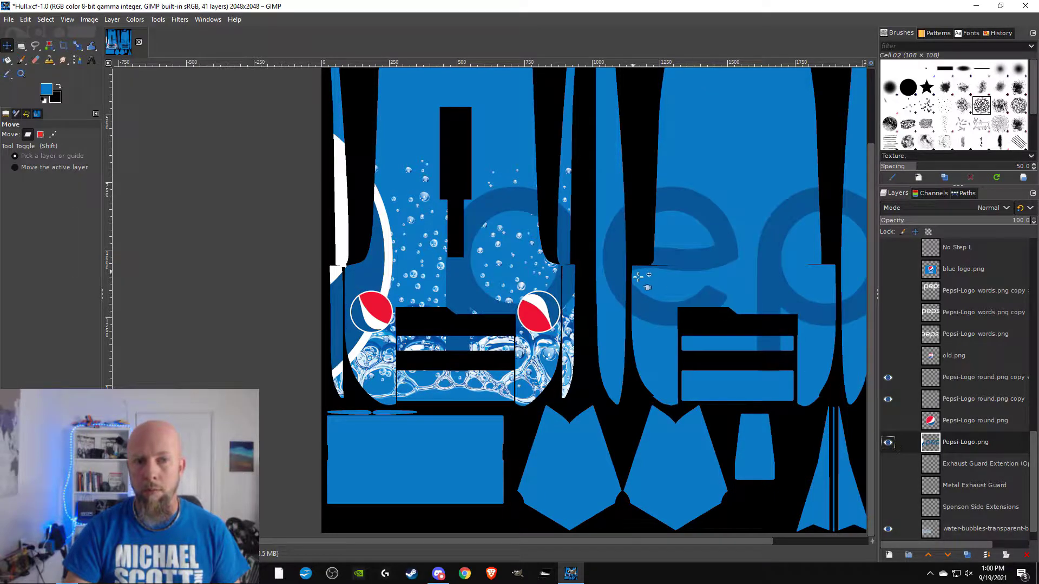
drag(466, 279, 429, 291)
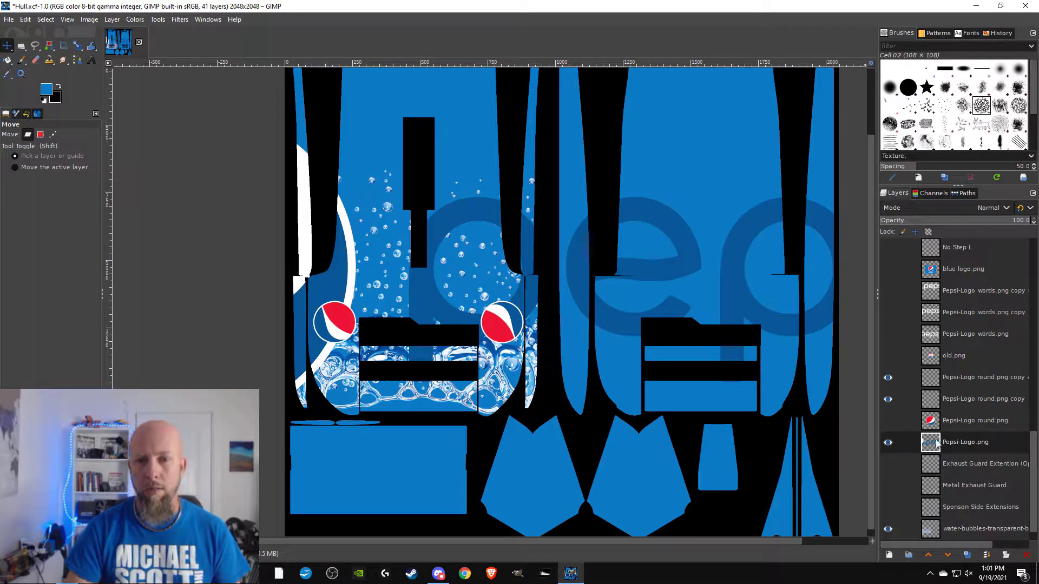
right_click(976, 444)
click(902, 180)
right_click(973, 441)
click(918, 184)
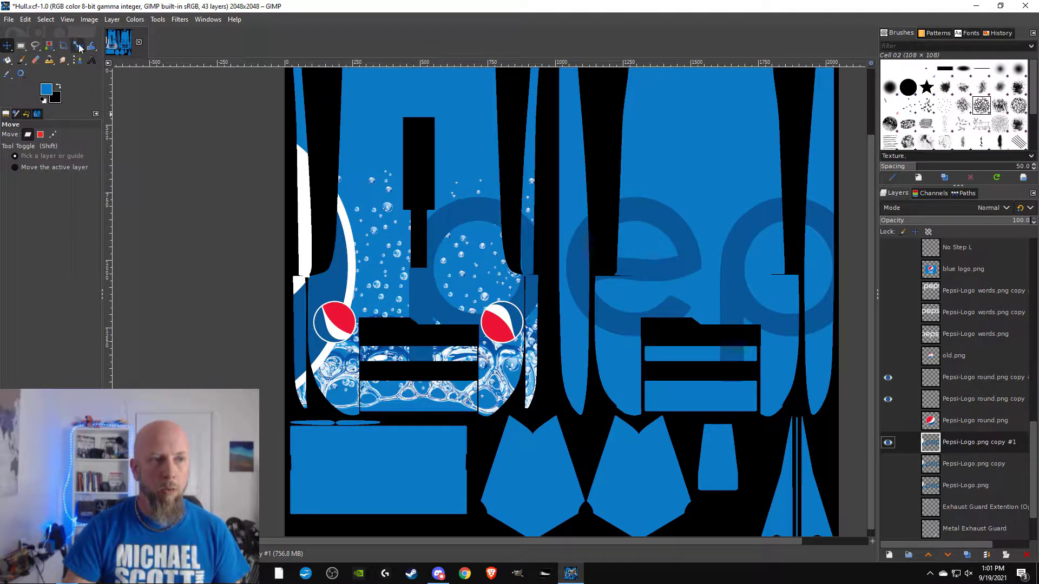
- Rotate the newest Pepsi-Logo.png copy by 90 degrees so the wordmark runs vertically
drag(79, 48, 92, 60)
click(459, 230)
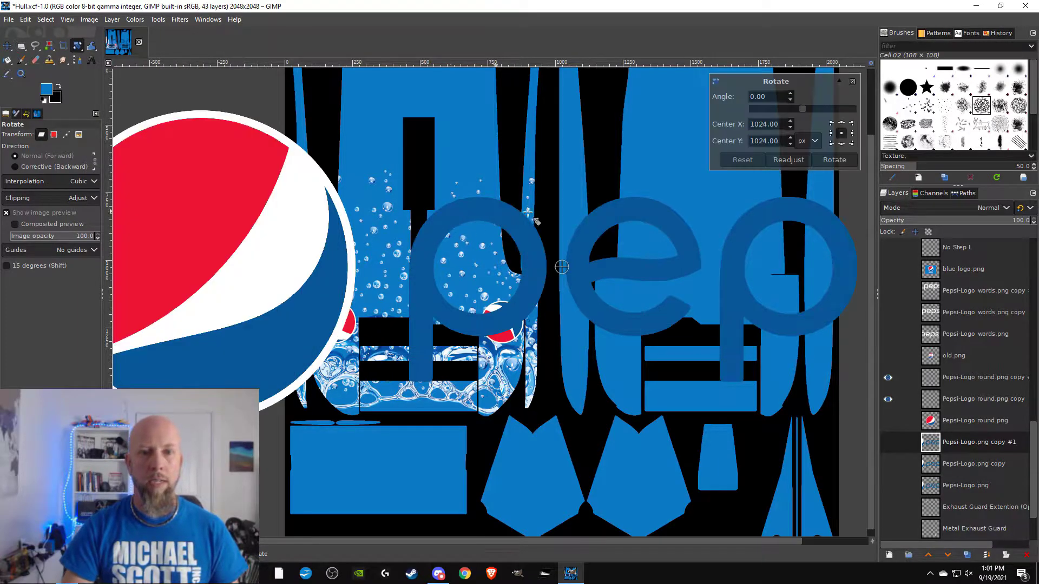
mouse_move(803, 108)
mouse_down()
mouse_move(794, 107)
mouse_move(808, 107)
mouse_up()
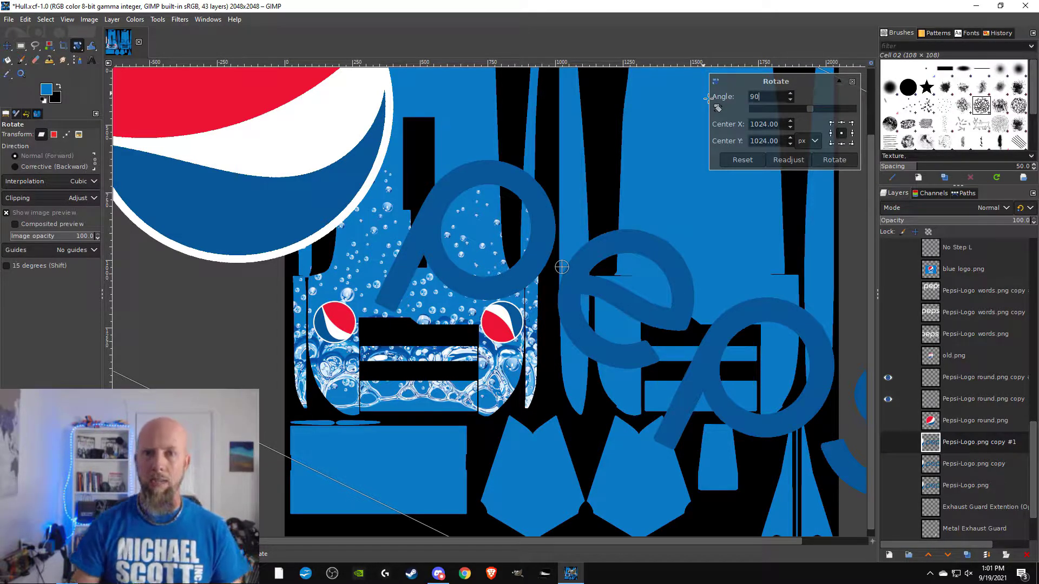
text(90)
key(Return)
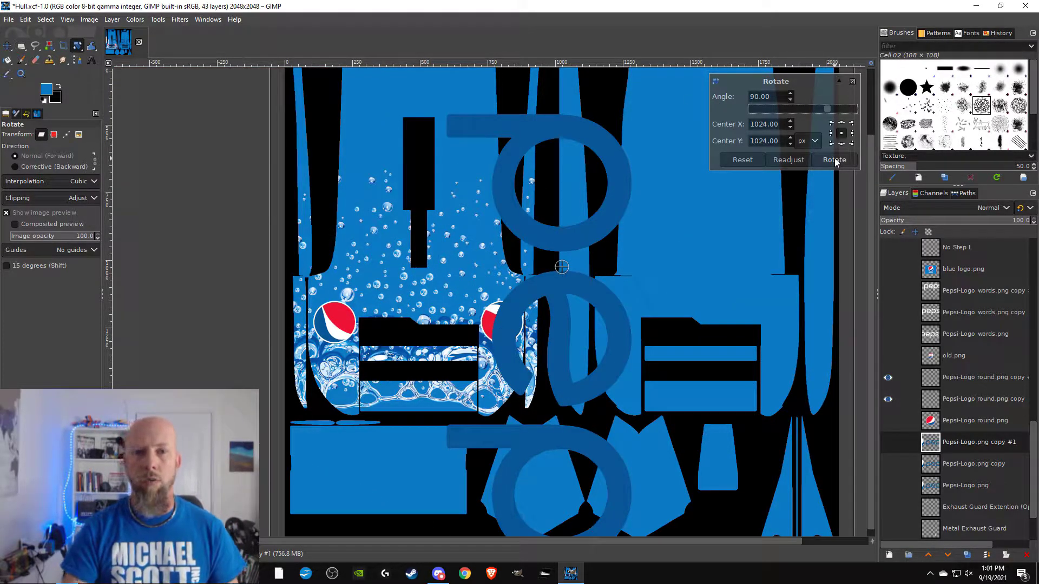
click(834, 160)
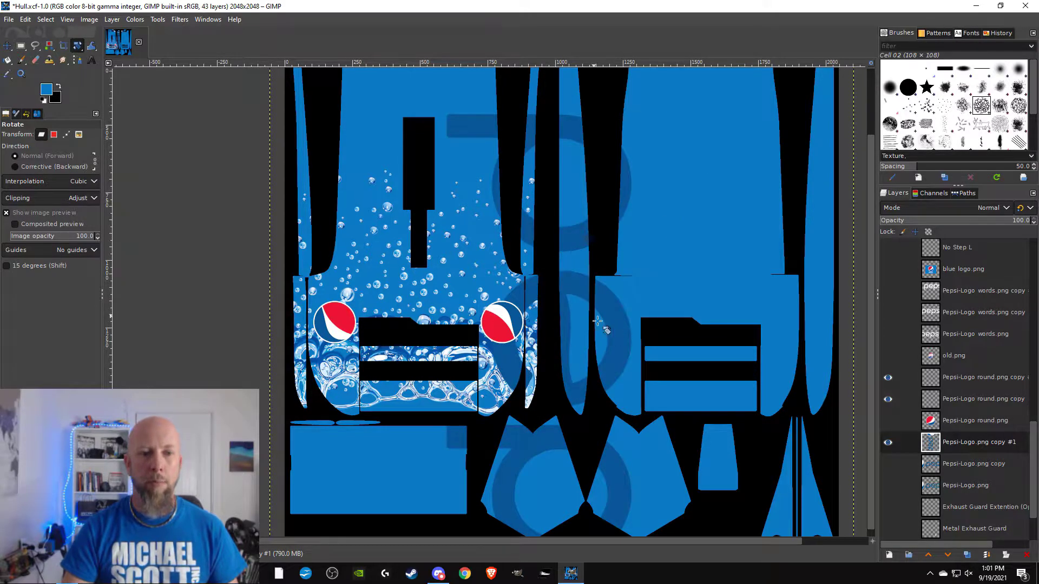
- Scale the rotated logo copy down proportionally to about 329 × 585 px and place it on the left hull section, left of the central black cutout
click(77, 47)
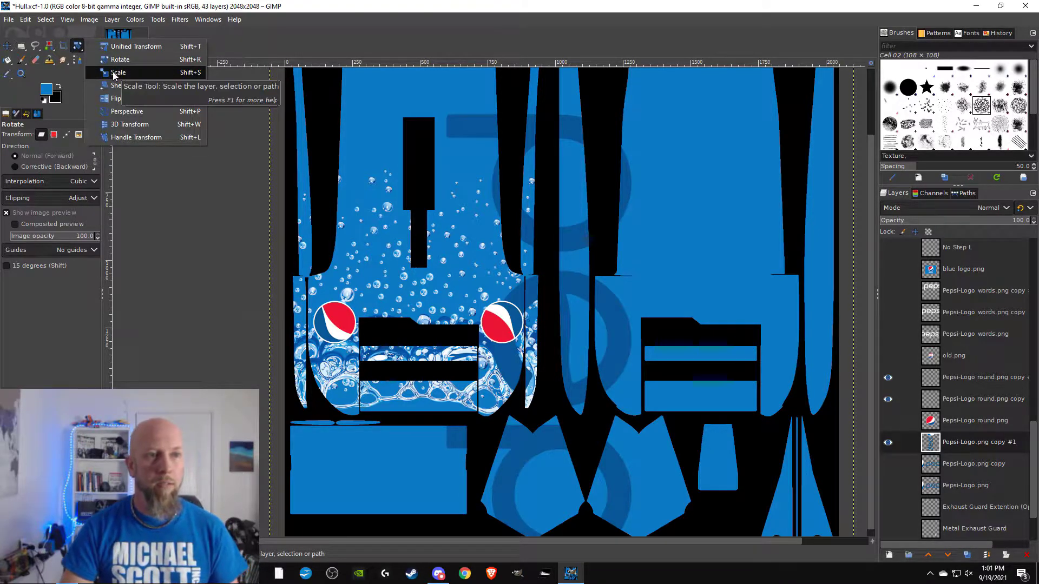
click(112, 72)
click(536, 234)
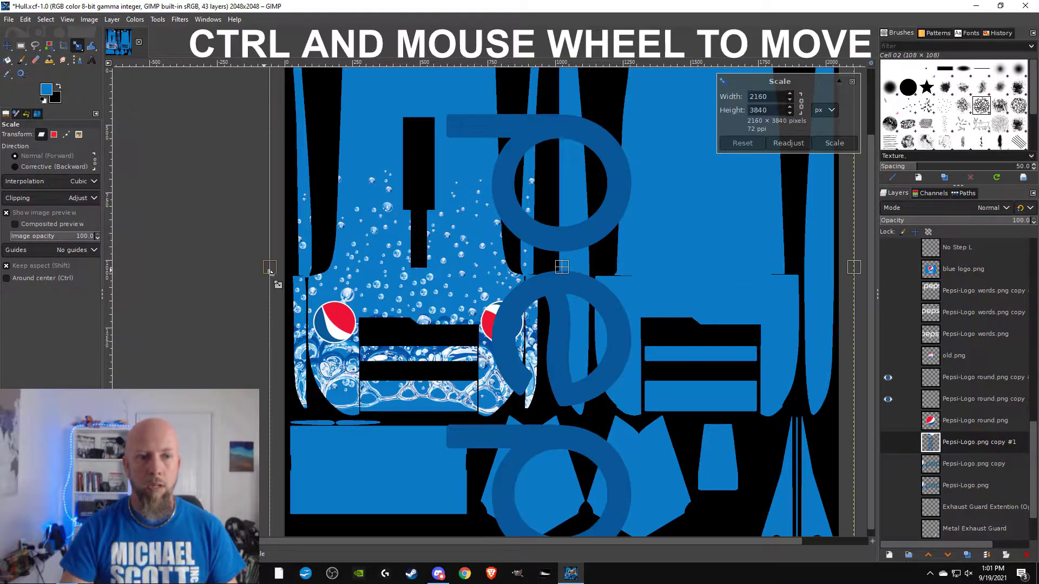
scroll(471, 381, up, 5)
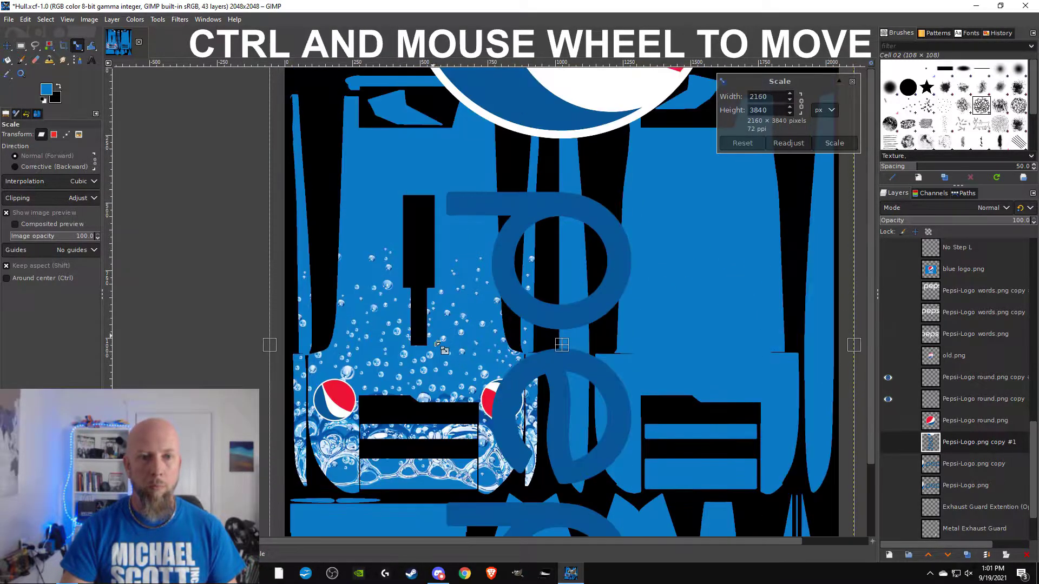
scroll(650, 341, down, 4)
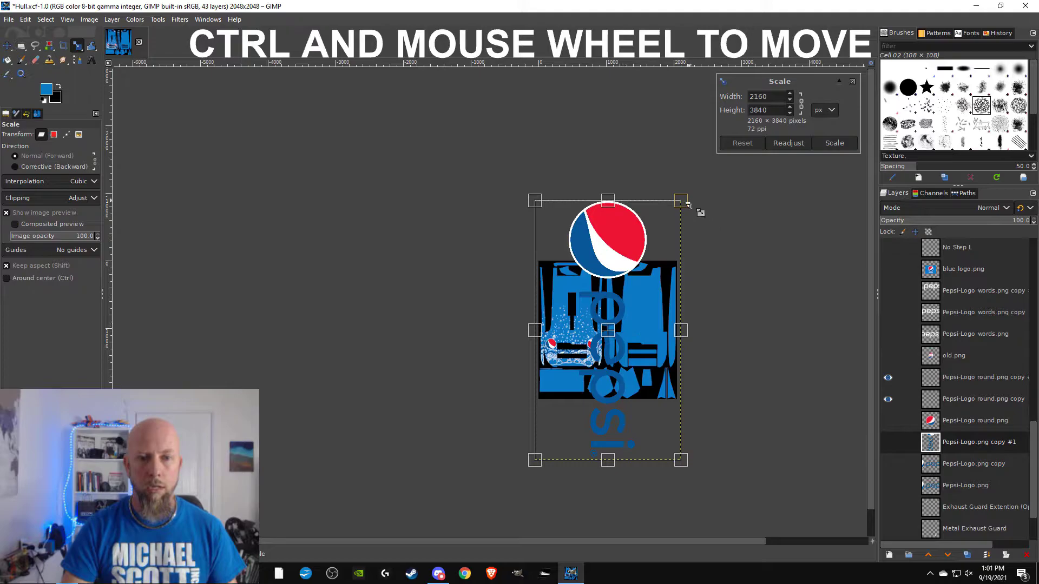
drag(695, 209, 559, 326)
scroll(561, 329, up, 2)
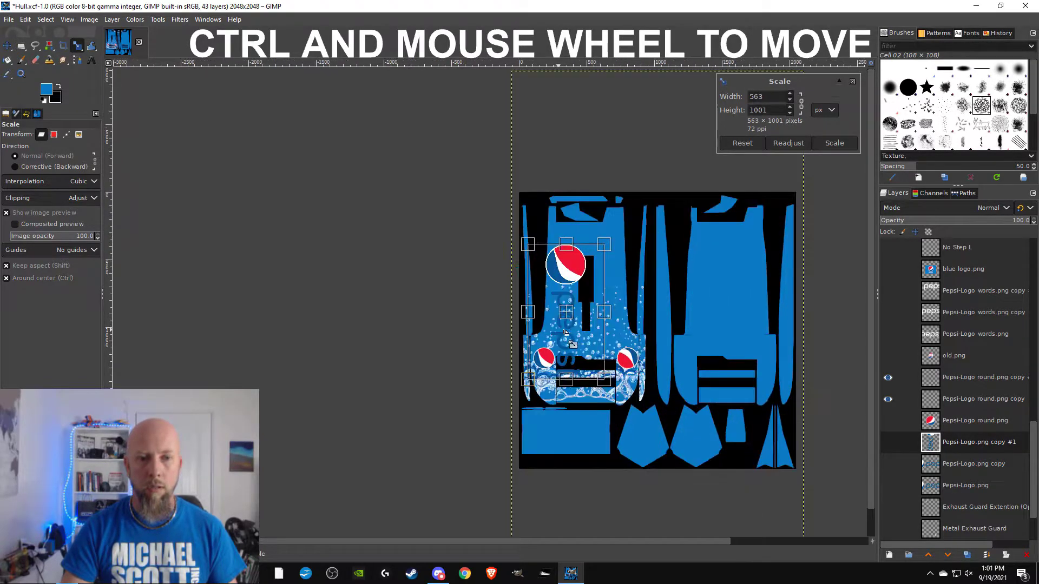
scroll(565, 332, up, 3)
drag(596, 292, 591, 266)
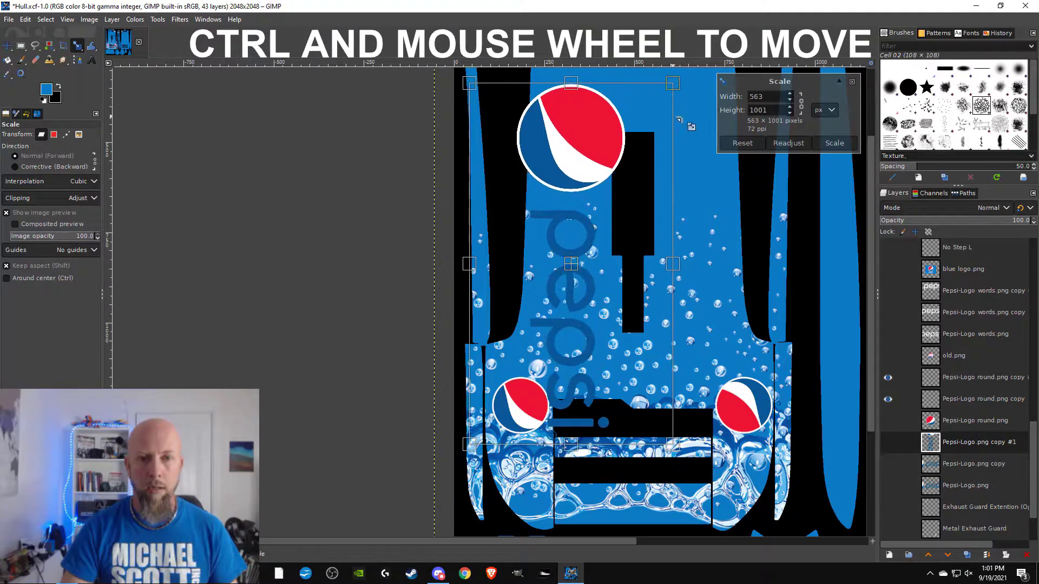
drag(677, 86, 590, 233)
drag(539, 355, 577, 209)
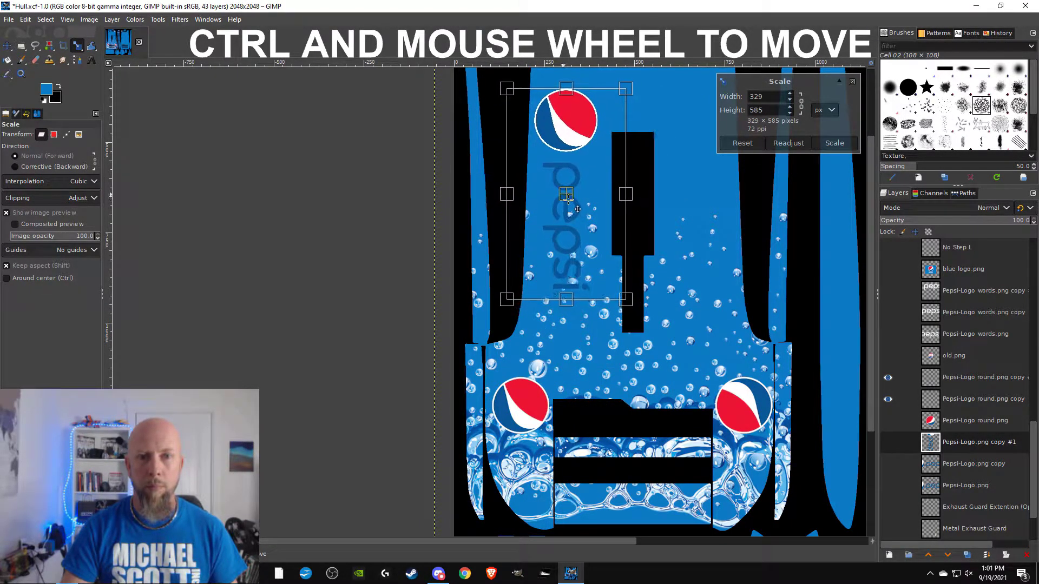
- Show the Cowling Mask layer as a reference, enlarge the logo to about 339 × 603 px and move it slightly up beside the cowling
scroll(578, 209, up, 3)
scroll(578, 208, right, 4)
scroll(918, 338, up, 5)
scroll(915, 333, up, 5)
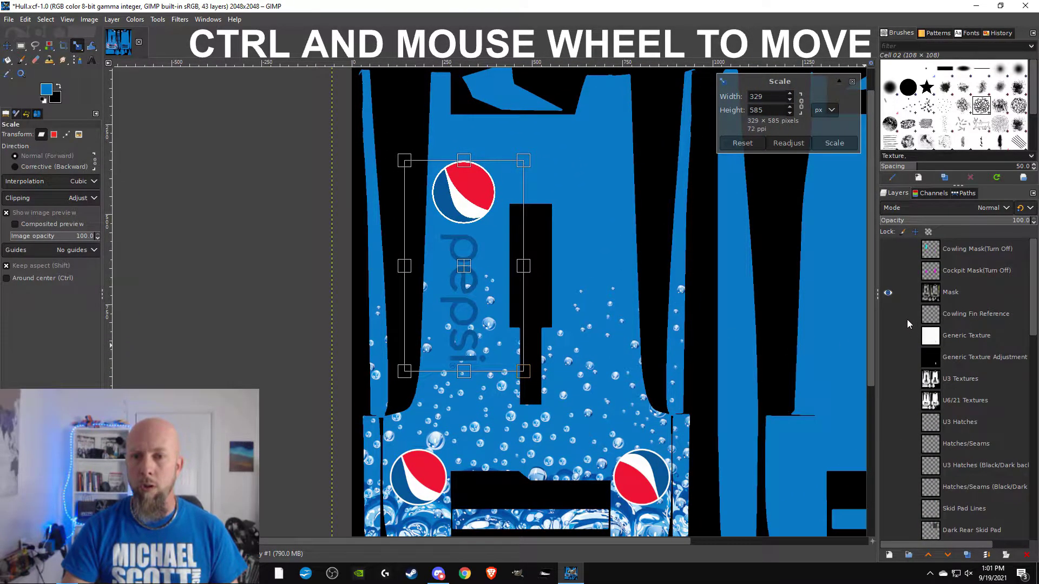
click(888, 250)
drag(481, 277, 480, 314)
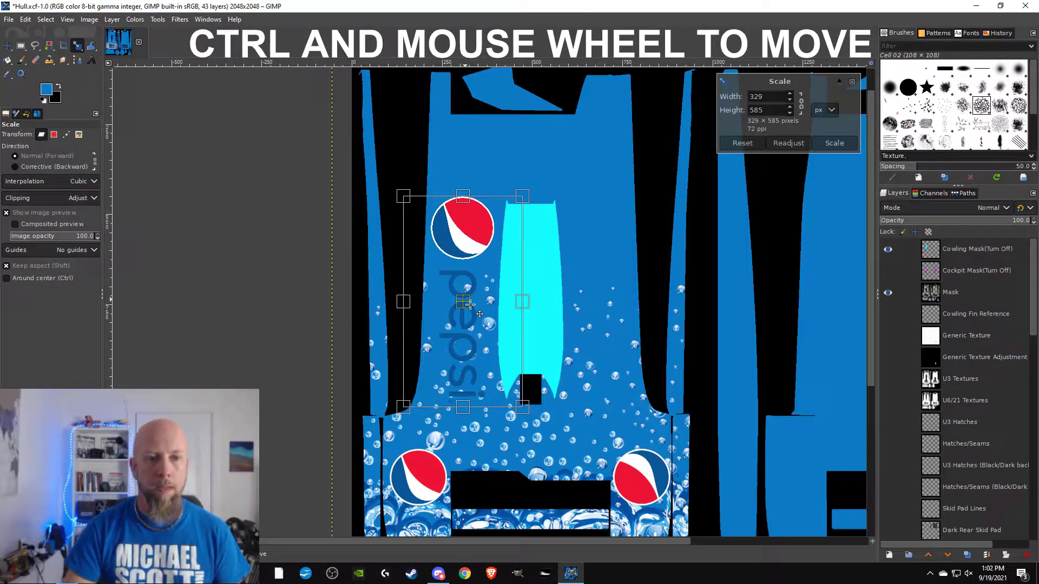
drag(538, 425, 542, 430)
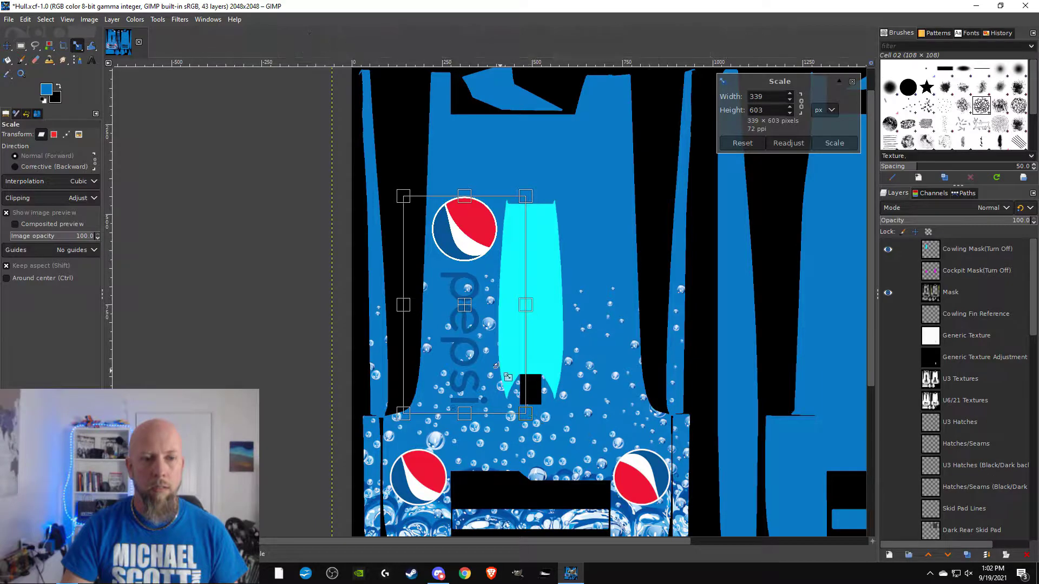
drag(476, 318, 480, 276)
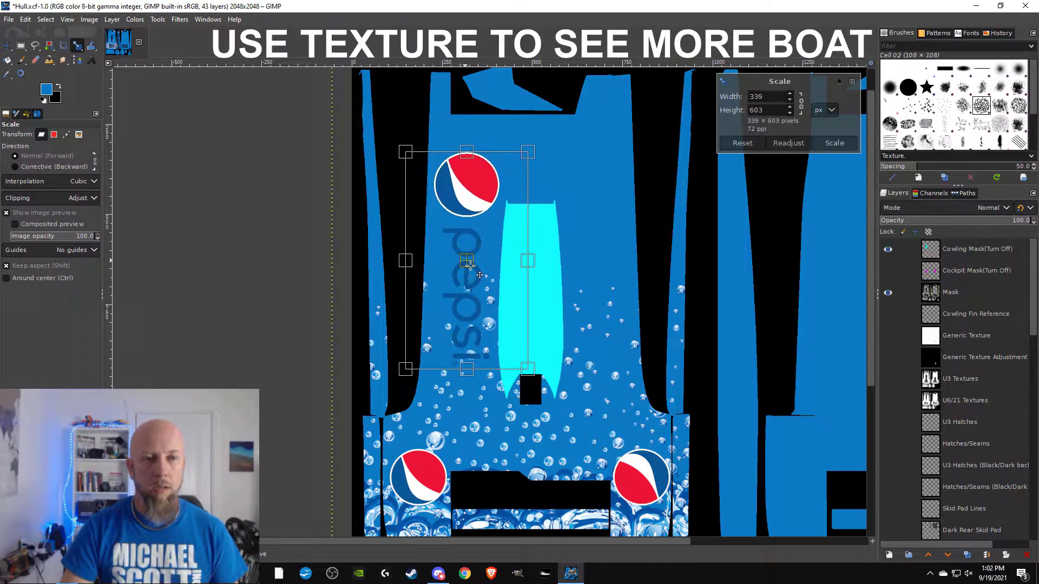
- Show the U6/21 Textures layer to check the logo's placement against the boat's shading, and apply the scaling
scroll(479, 275, up, 3)
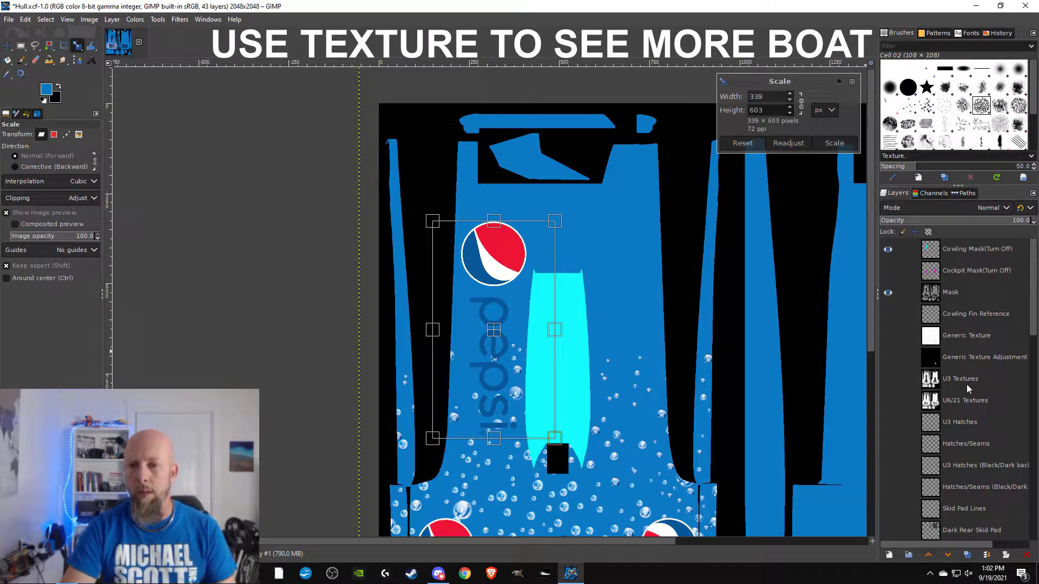
click(888, 401)
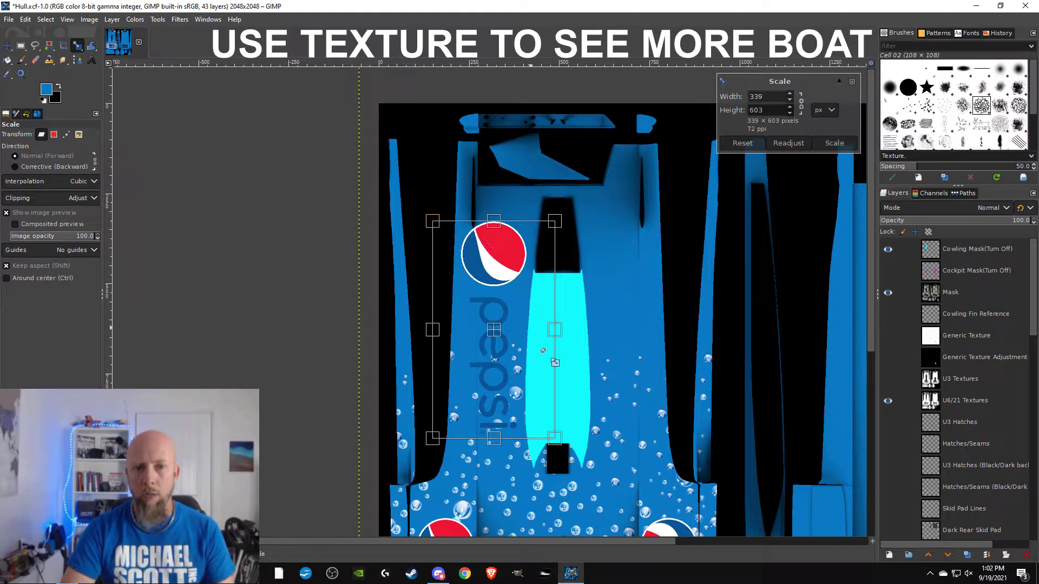
scroll(585, 295, down, 5)
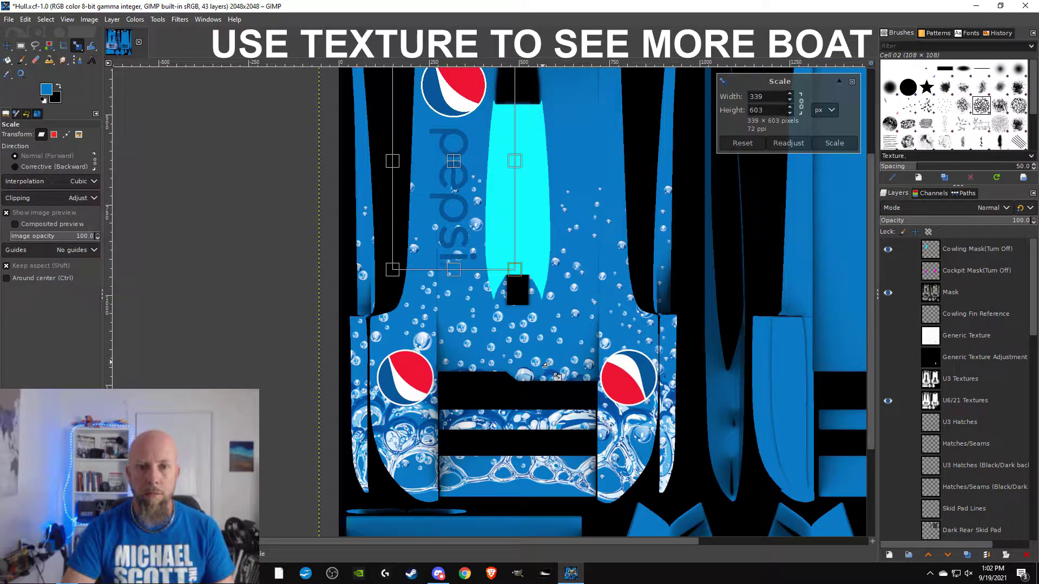
scroll(544, 359, up, 3)
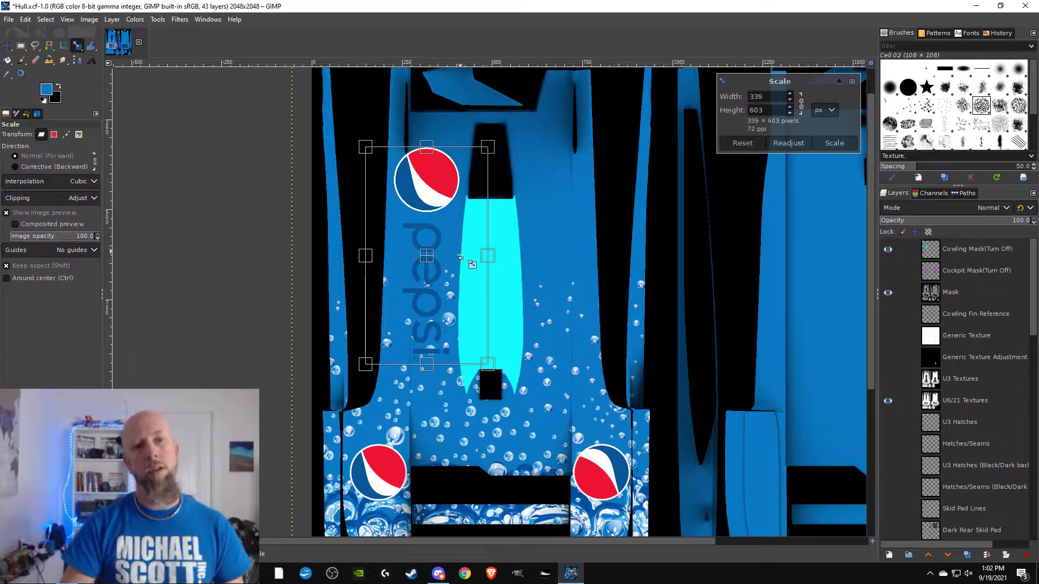
click(833, 144)
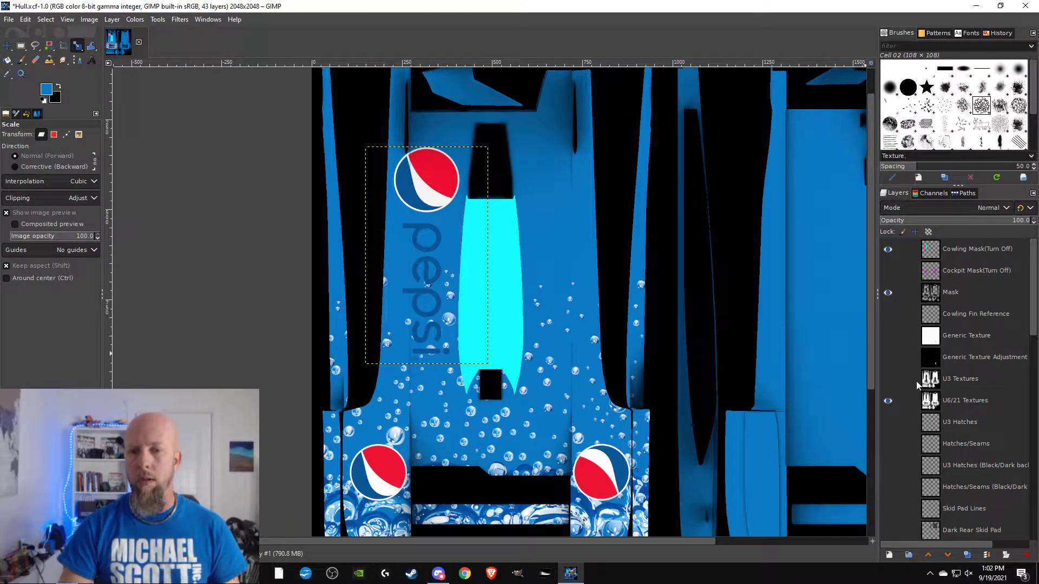
- Hide the U6/21 Textures and Cowling Mask reference layers again
click(888, 401)
scroll(968, 379, down, 3)
scroll(976, 387, up, 3)
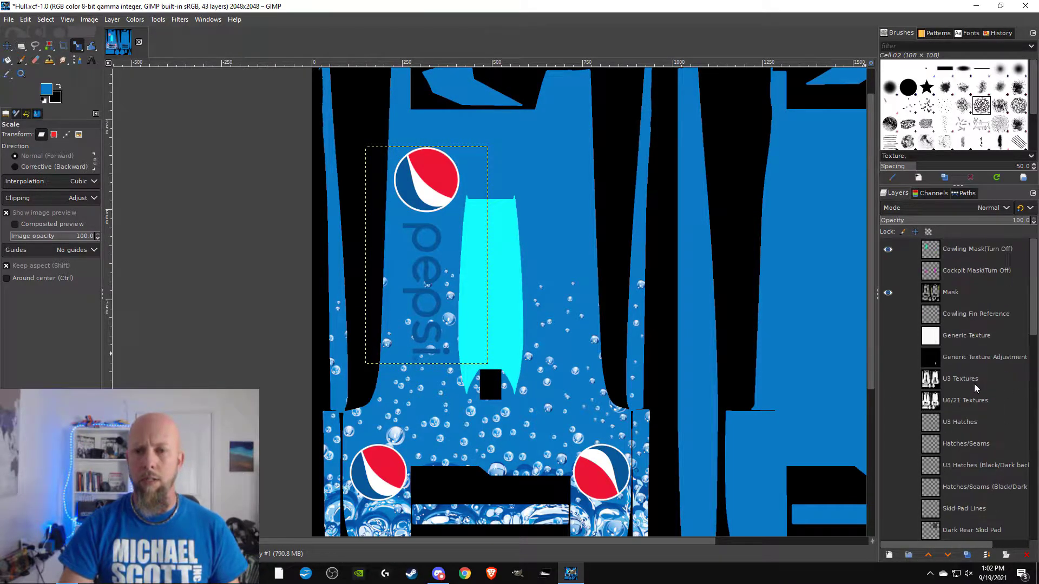
click(888, 250)
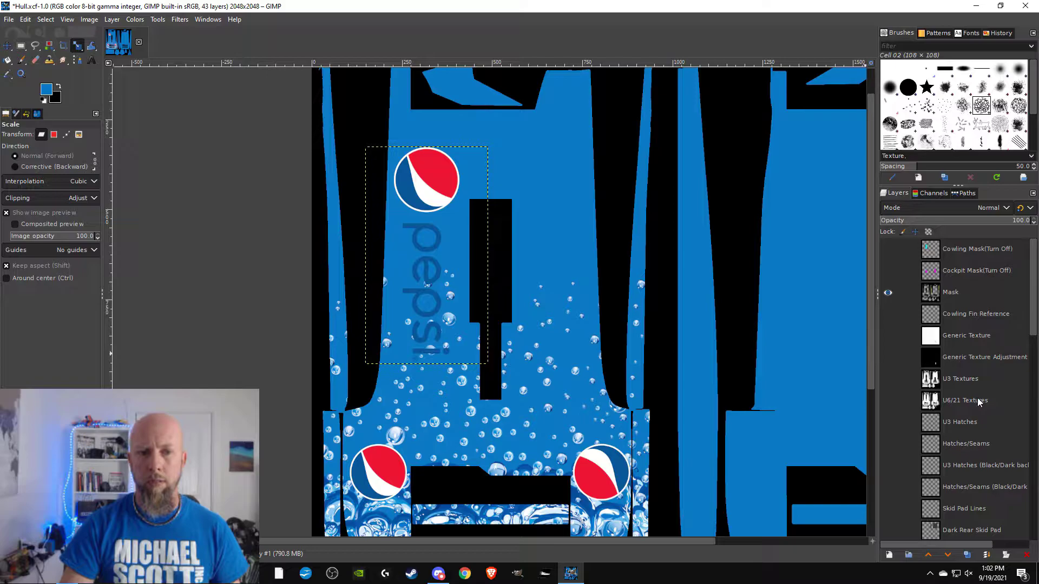
- Create a new transparent 2048 × 2048 px layer named Stipes directly above the scaled vertical logo layer
scroll(978, 401, down, 10)
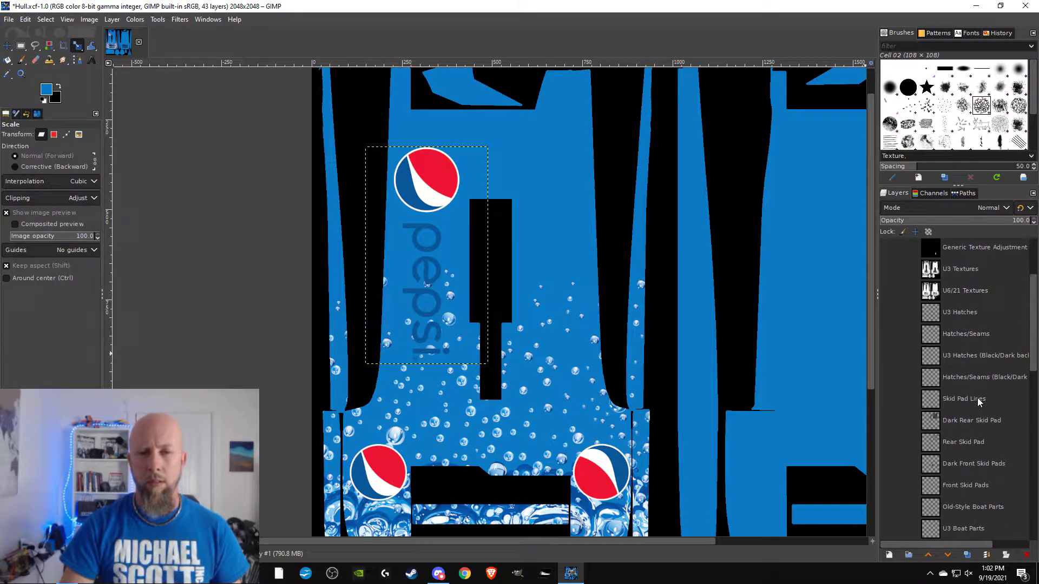
scroll(978, 414, down, 7)
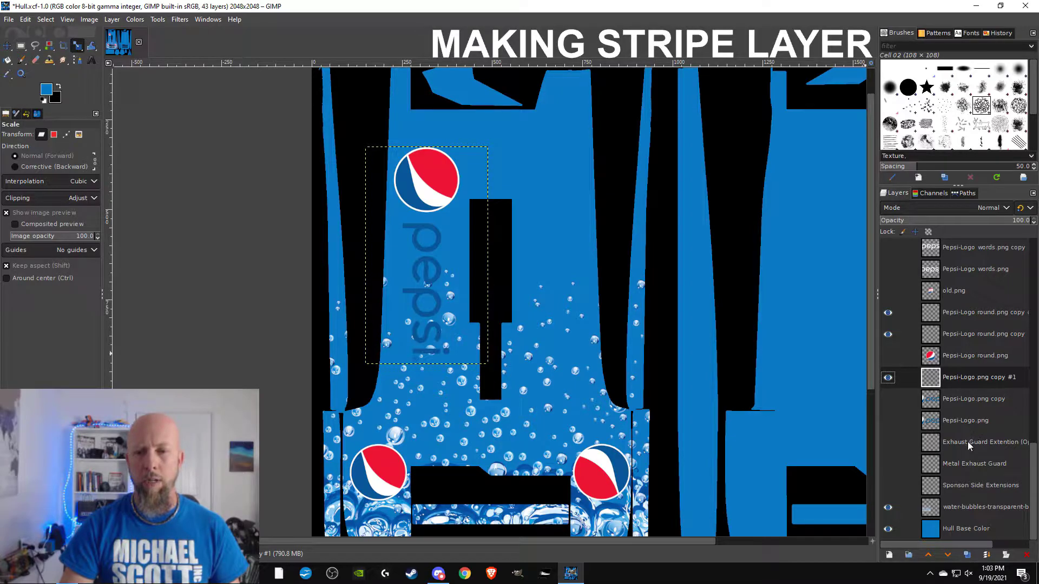
click(889, 555)
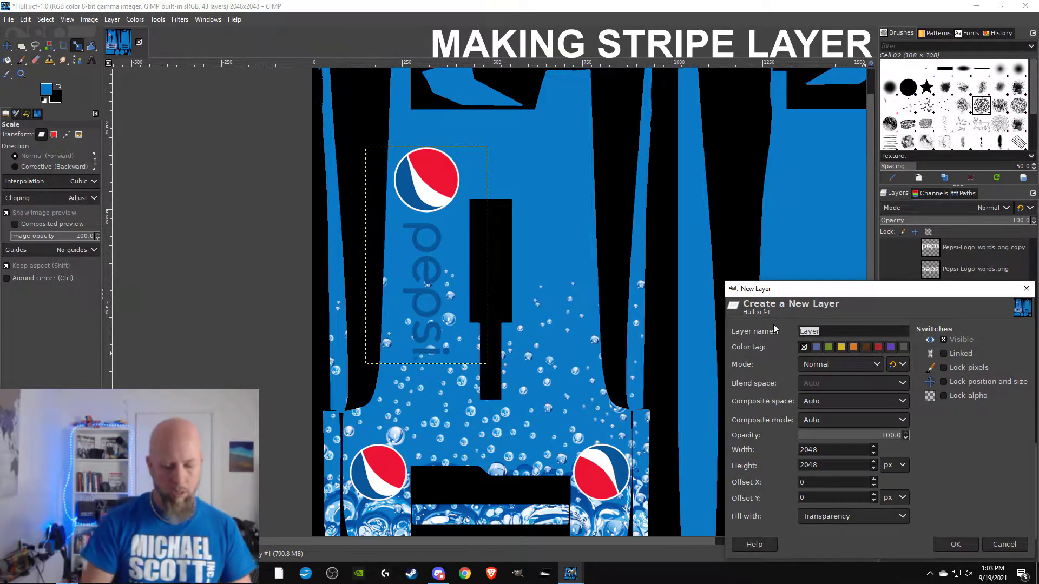
text(Stipes)
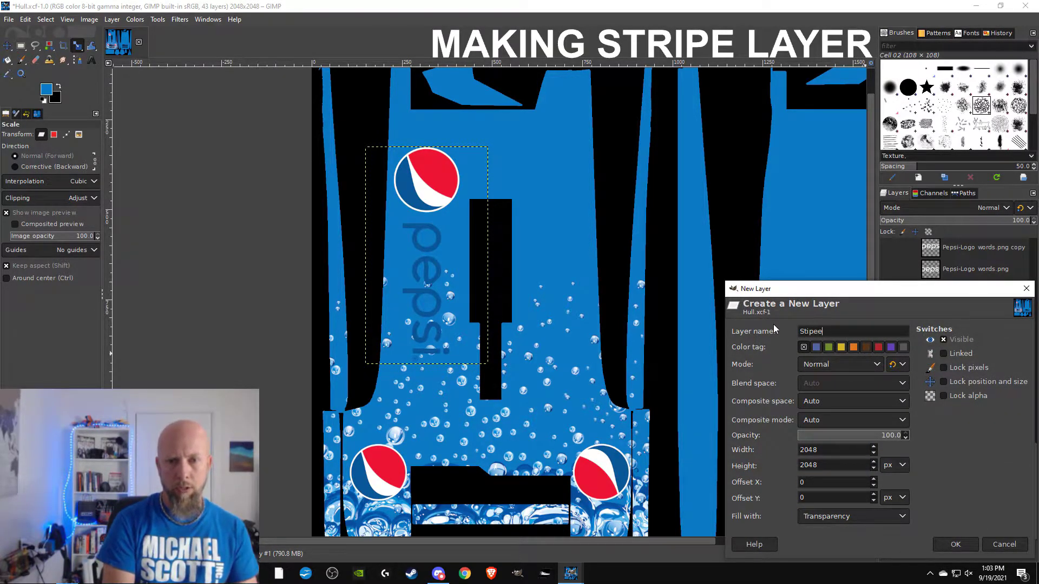
key(Return)
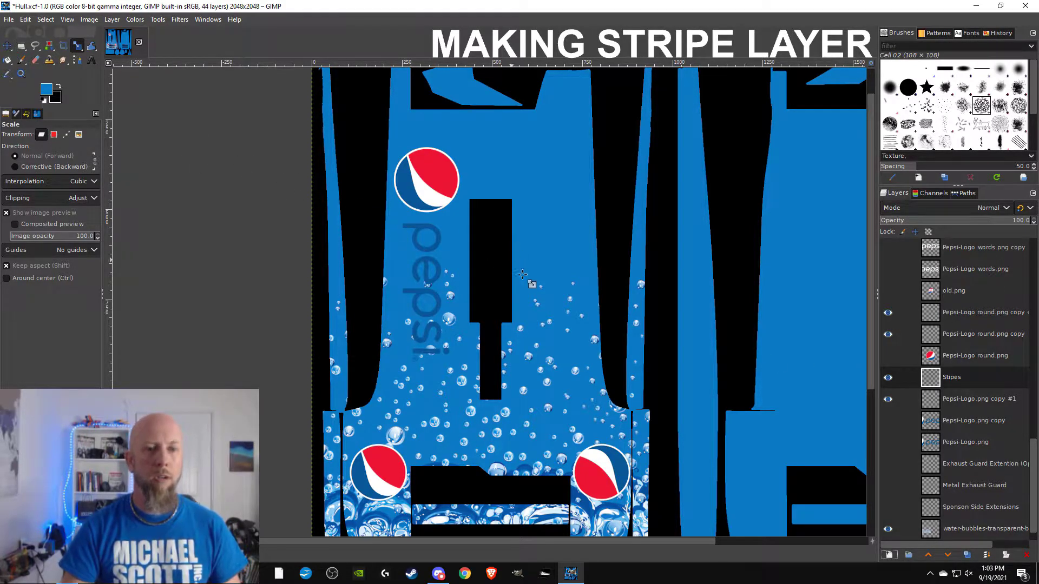
- Activate the Free Select tool and show the Cockpit Mask layer as a reference for outlining a stripe
scroll(471, 309, down, 1)
scroll(471, 309, right, 3)
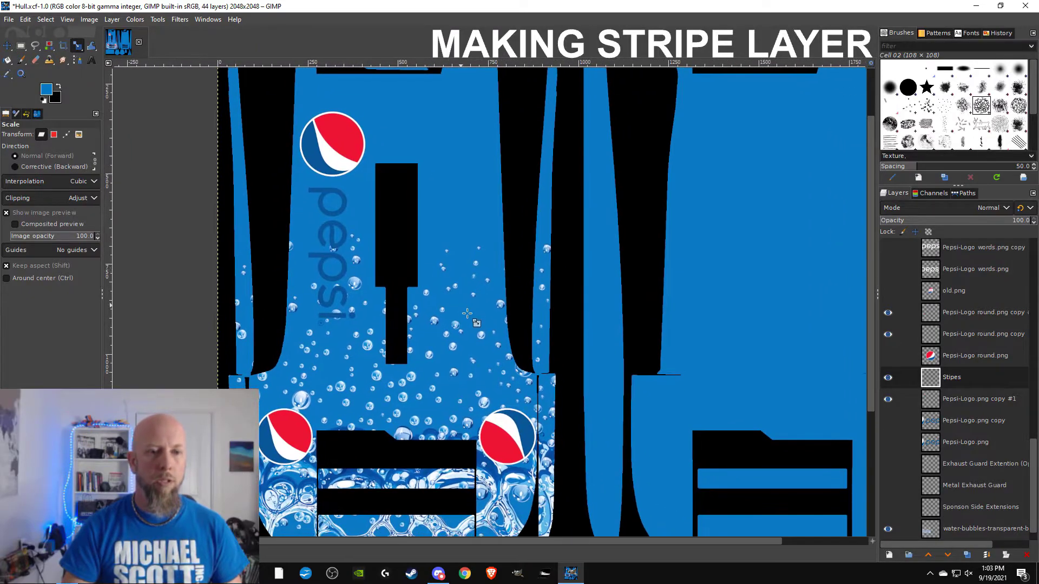
scroll(466, 312, down, 1)
scroll(466, 311, right, 1)
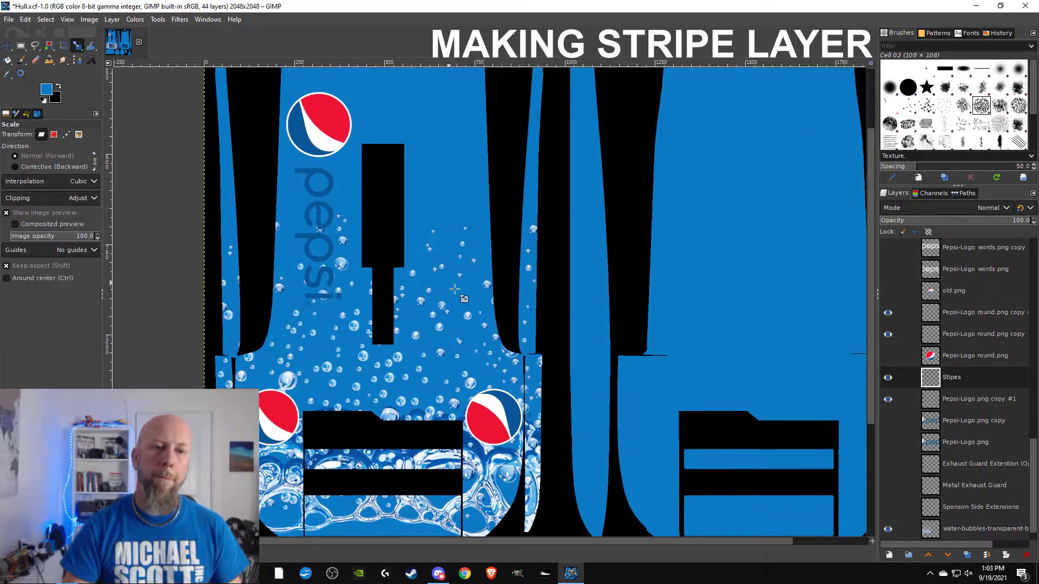
drag(459, 278, 468, 311)
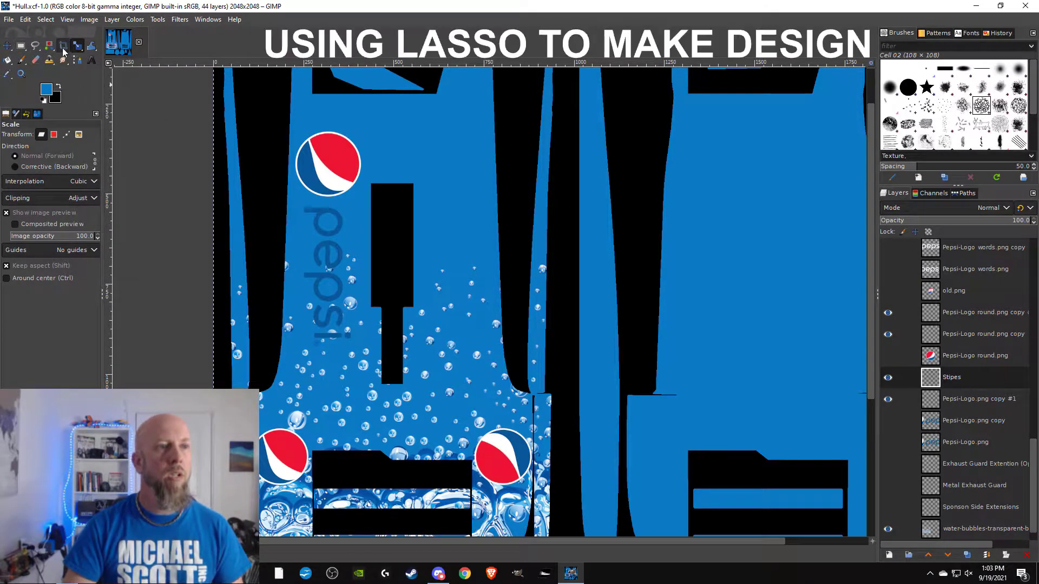
click(36, 48)
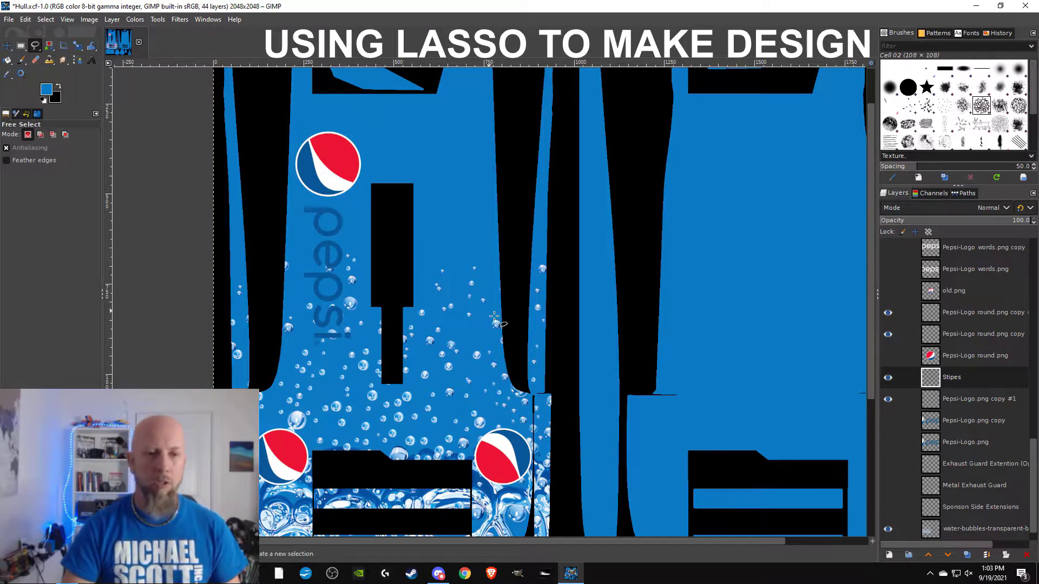
drag(469, 462, 469, 355)
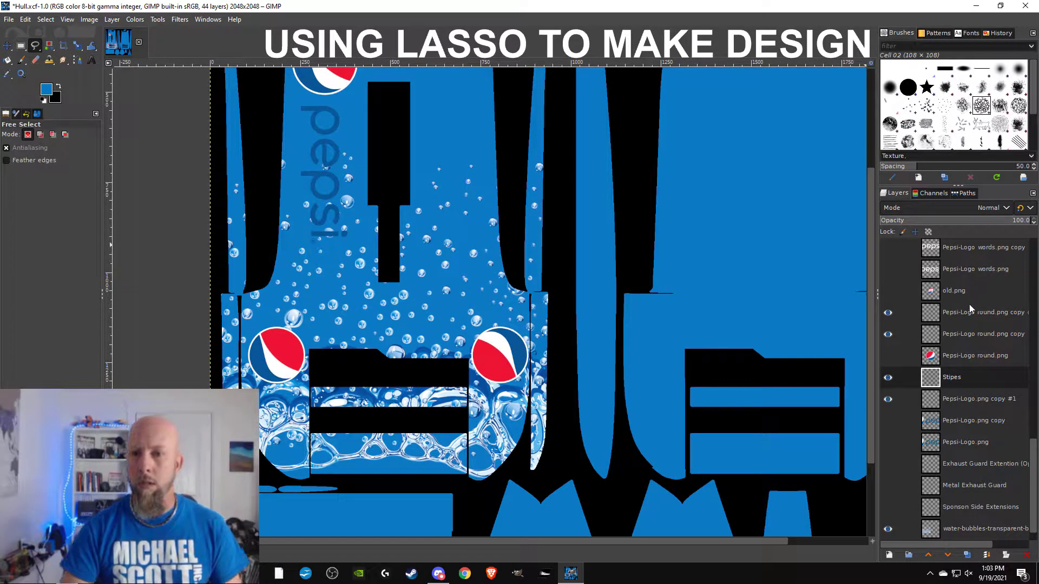
scroll(974, 302, up, 10)
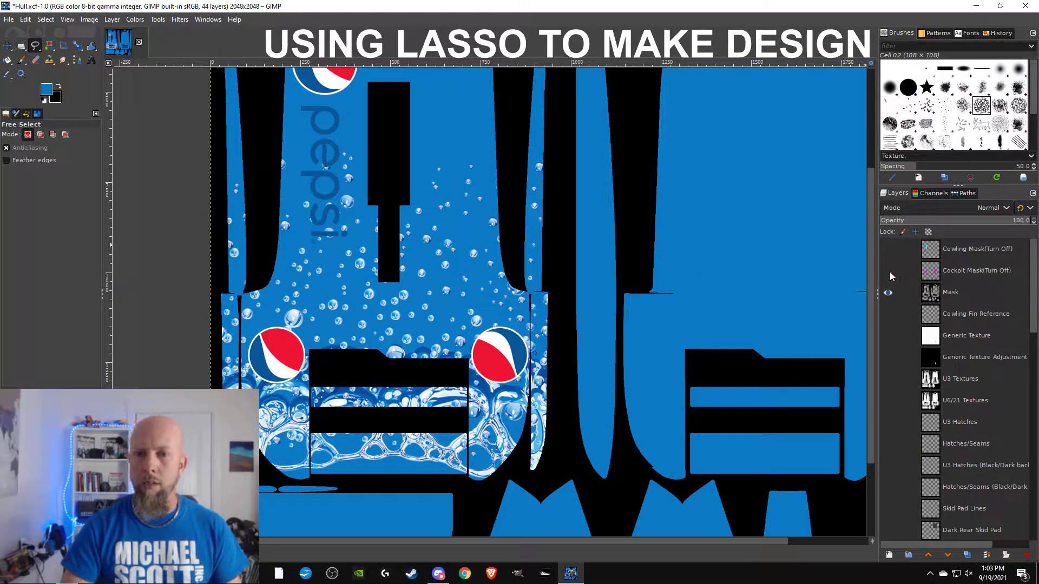
click(888, 271)
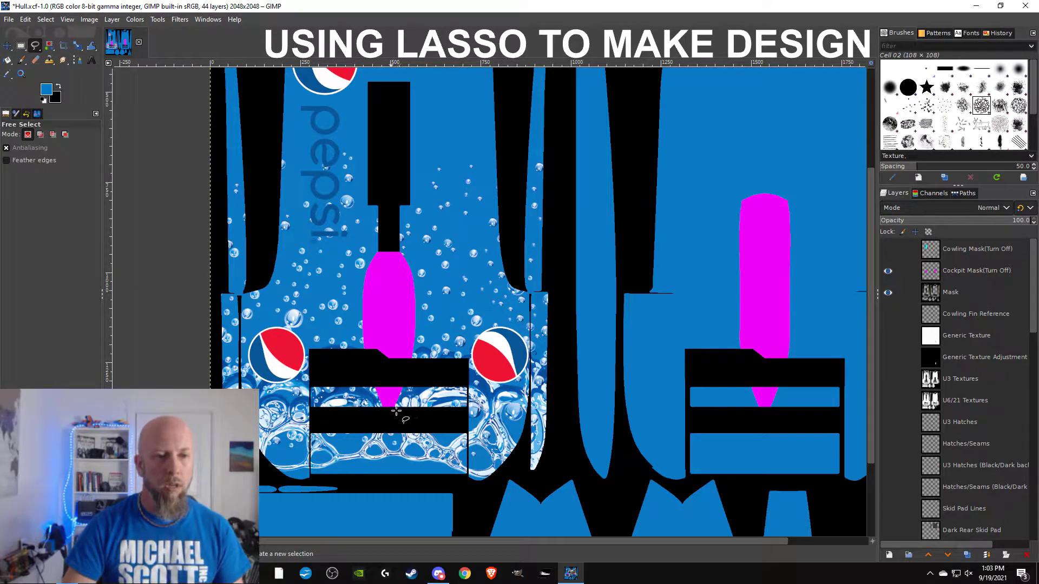
- Start a Free Select outline just below the cockpit's pointed tip, running diagonally past the hull's right edge and up alongside that edge
scroll(405, 412, up, 4)
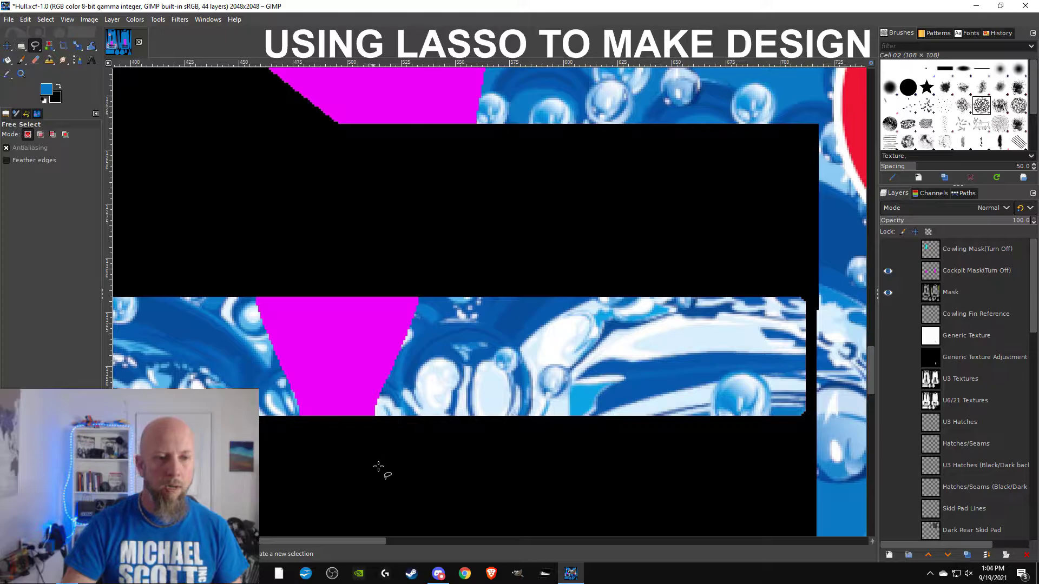
click(376, 464)
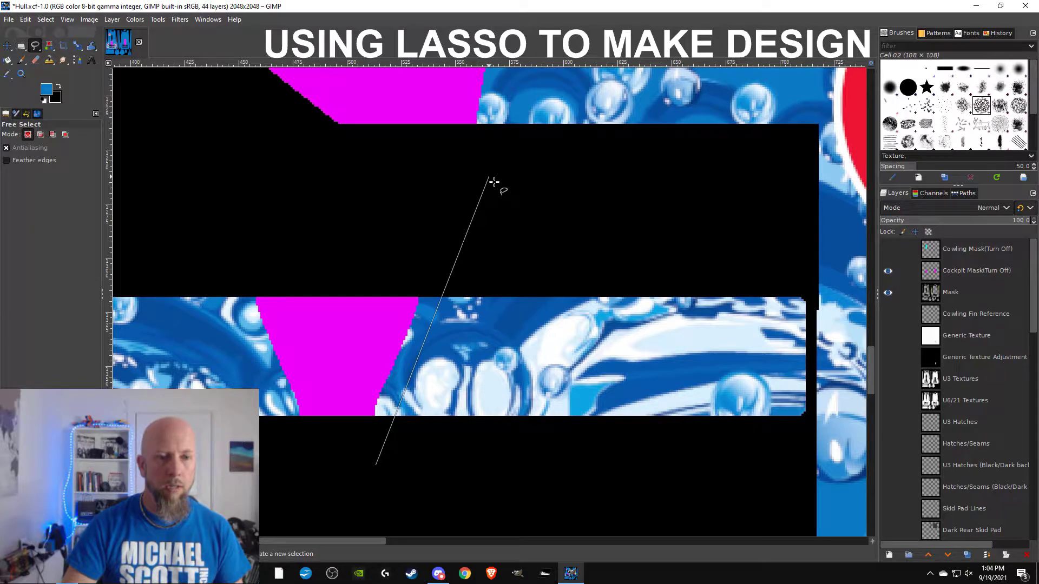
click(489, 177)
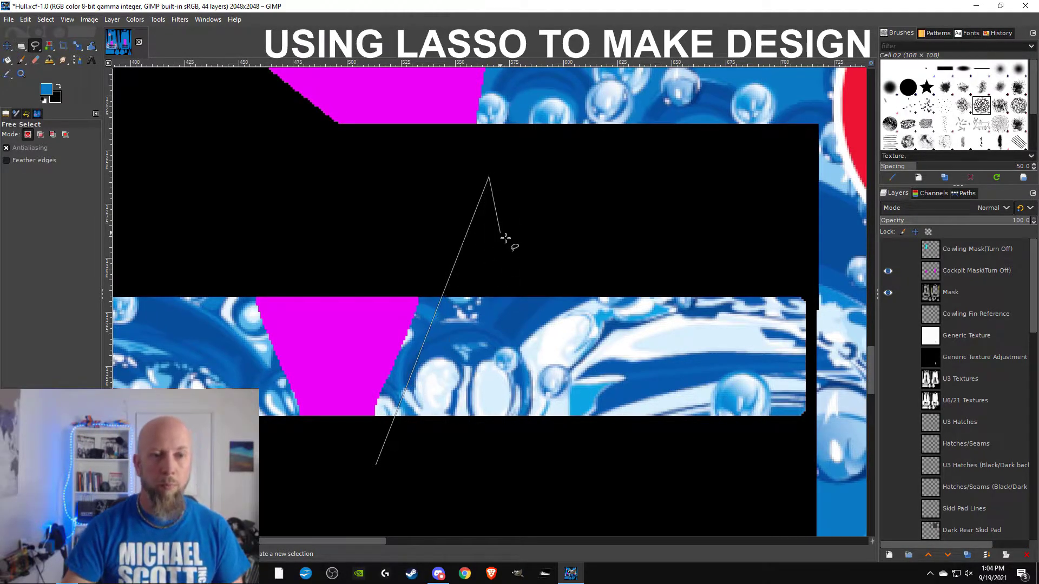
scroll(506, 238, down, 5)
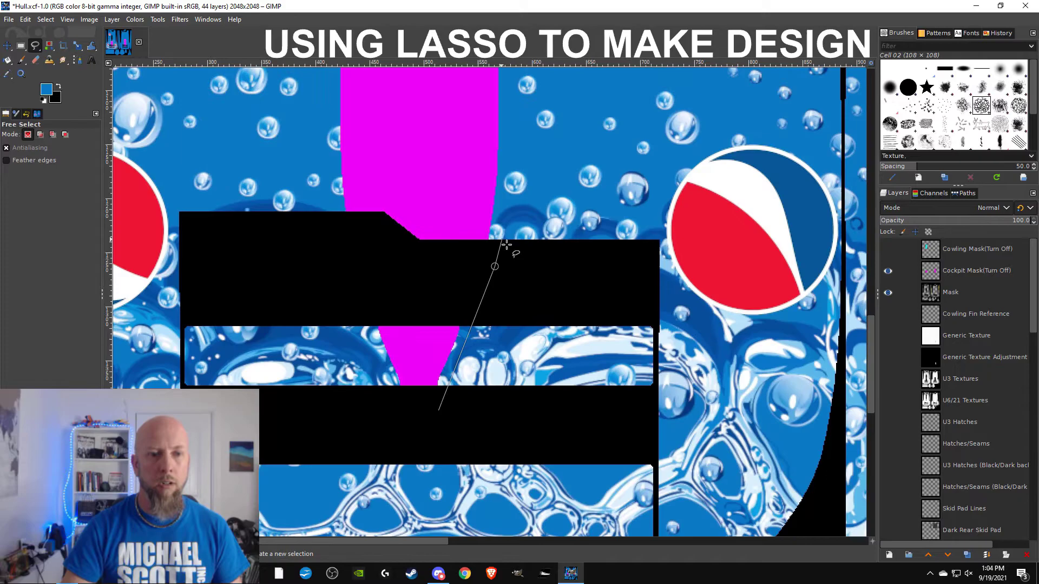
scroll(510, 242, down, 1)
scroll(487, 298, up, 5)
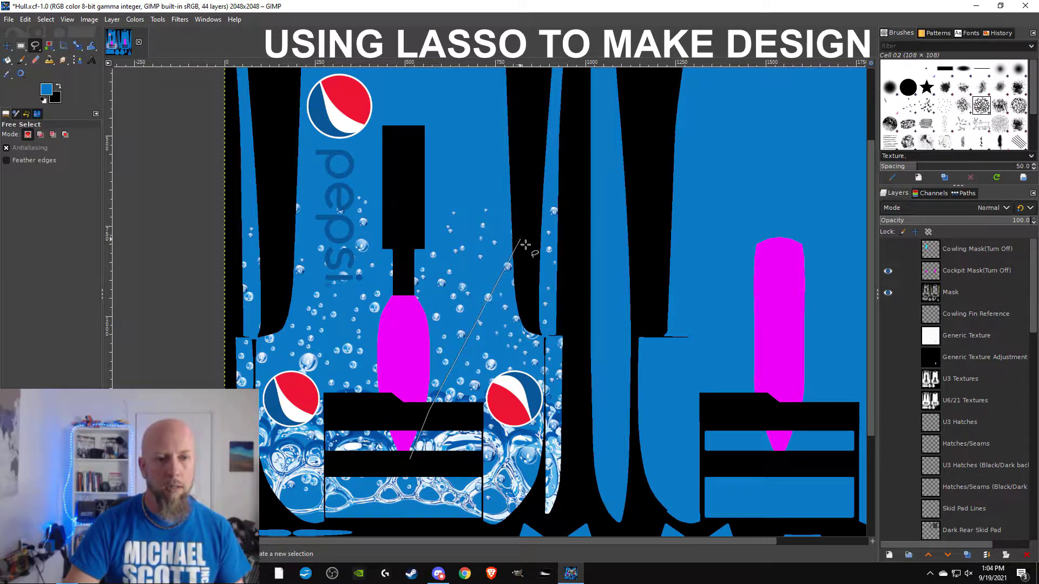
click(523, 190)
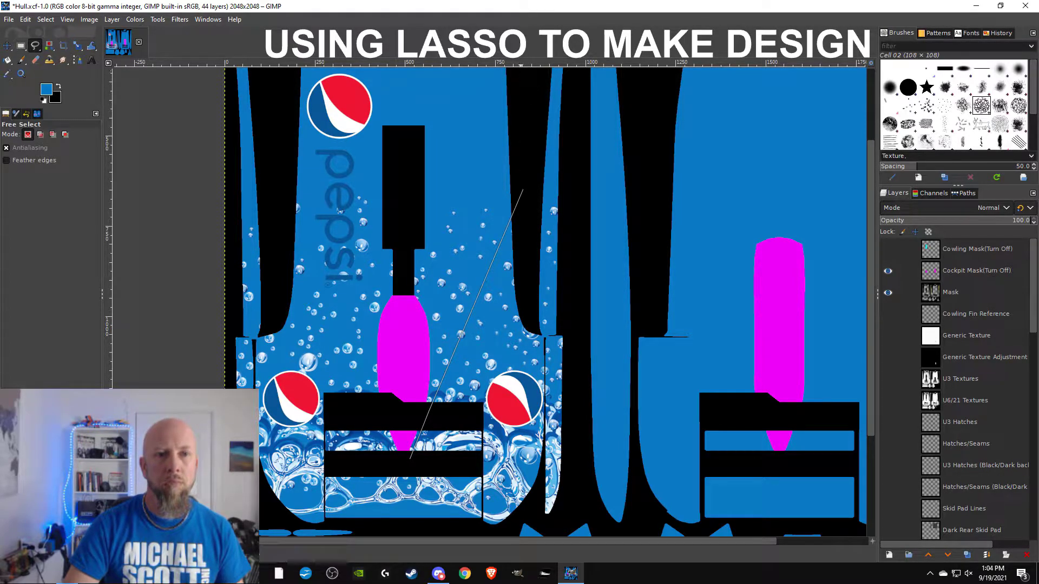
scroll(526, 100, up, 3)
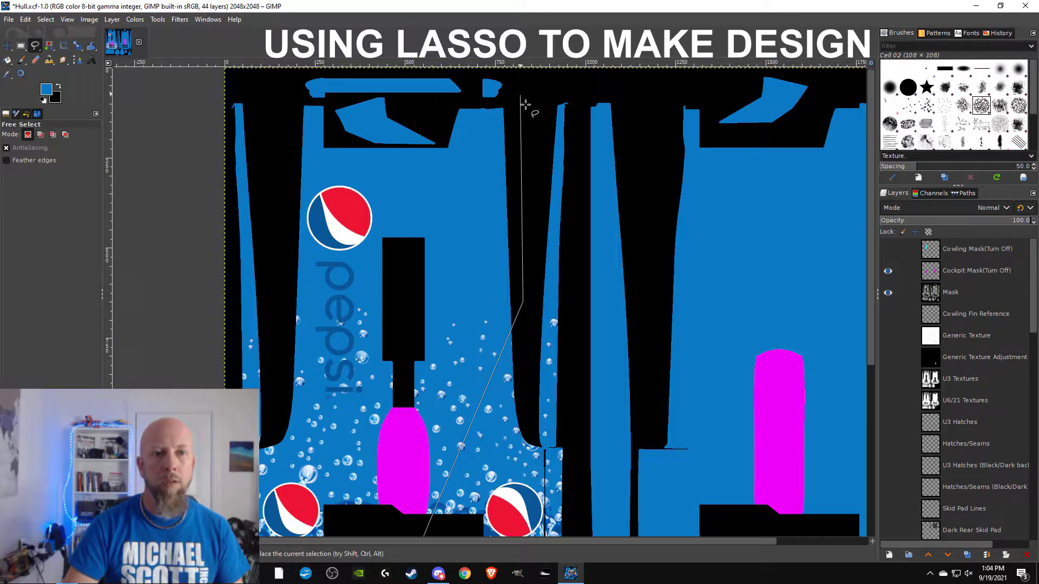
click(519, 138)
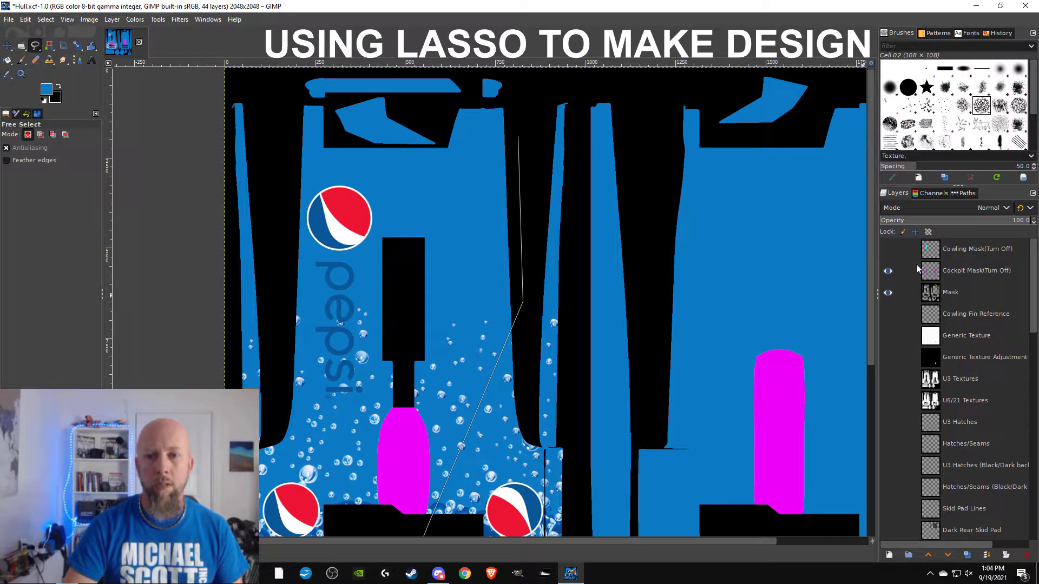
- Show the Cowling Mask layer and close the outline through the cowling's upper right corner back to the starting point below the cockpit
click(887, 249)
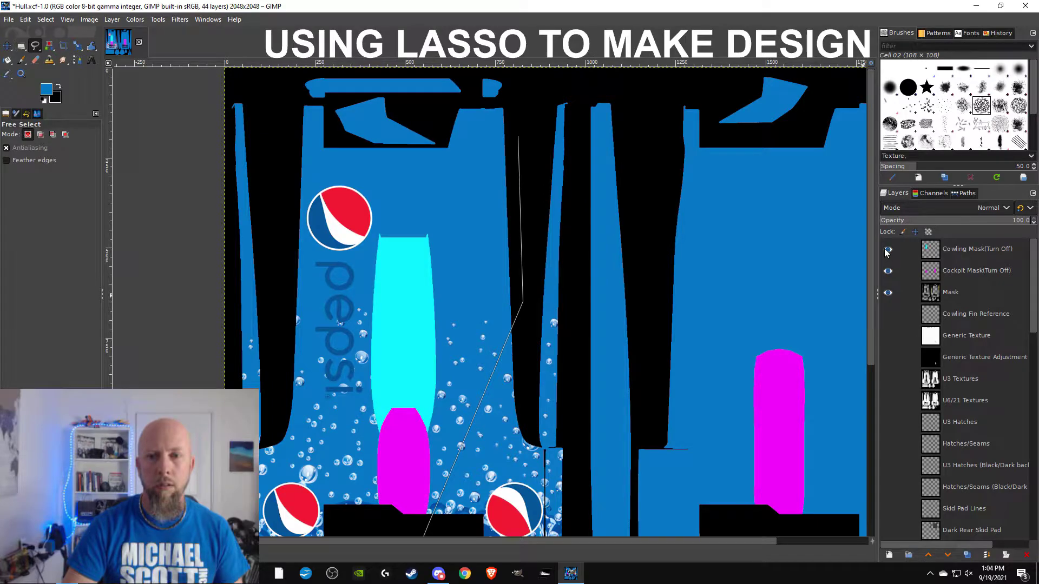
click(424, 241)
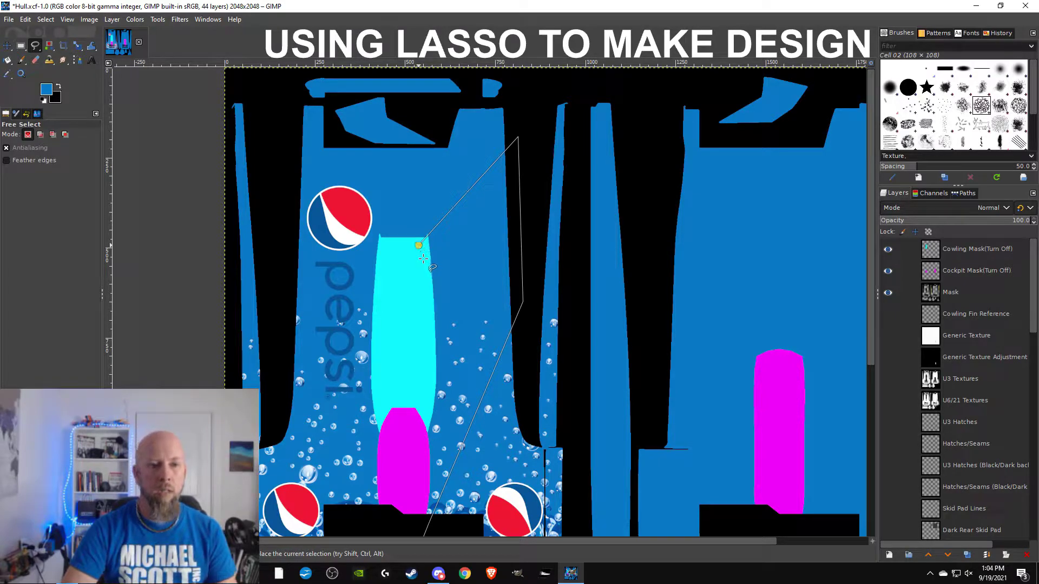
scroll(414, 341, down, 5)
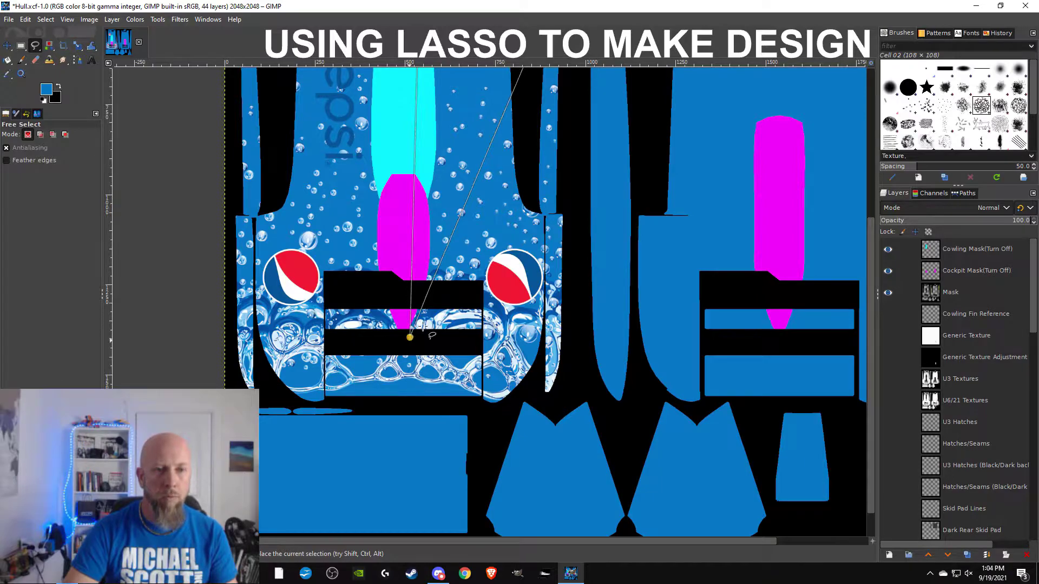
scroll(482, 255, up, 5)
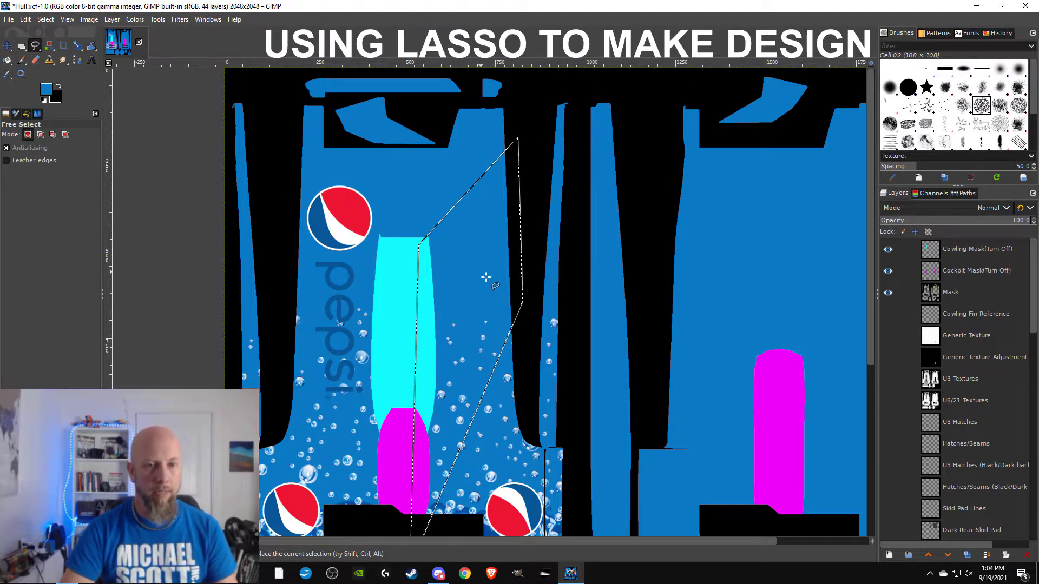
- Set the foreground colour to white (ffffff) and bucket-fill the stripe selection on the Stipes layer
scroll(957, 343, down, 5)
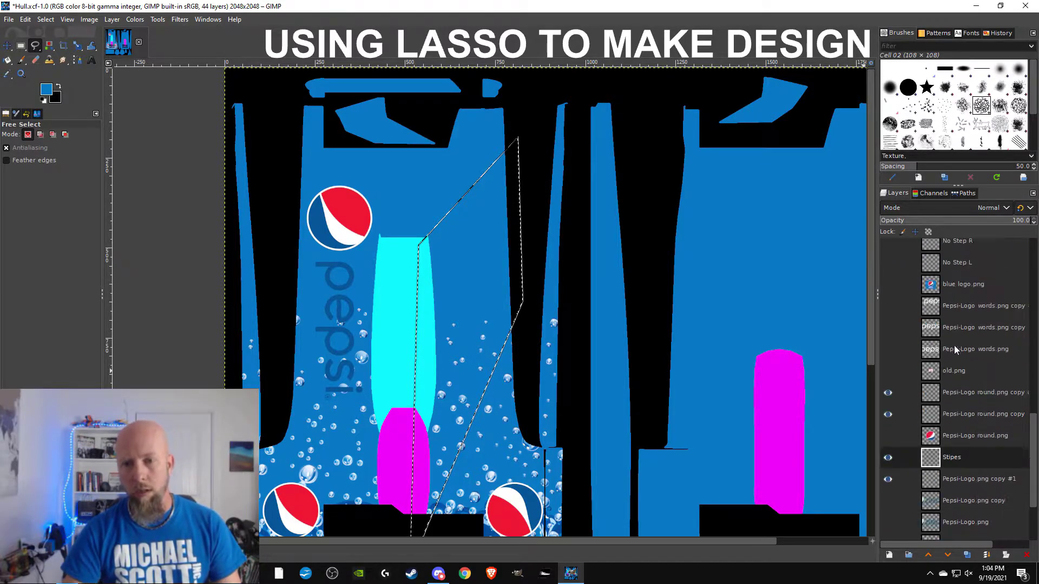
scroll(958, 349, down, 3)
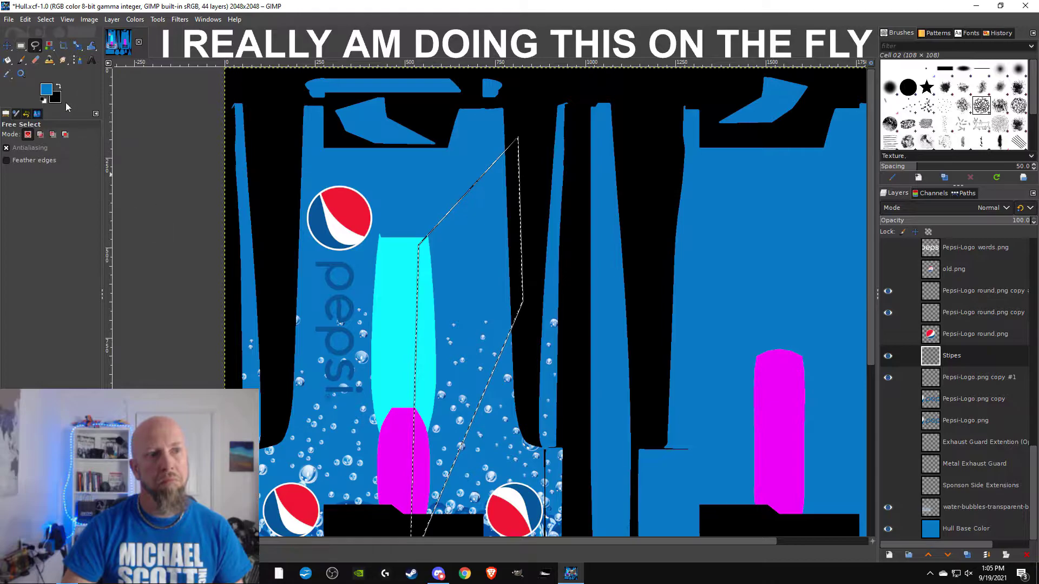
click(46, 92)
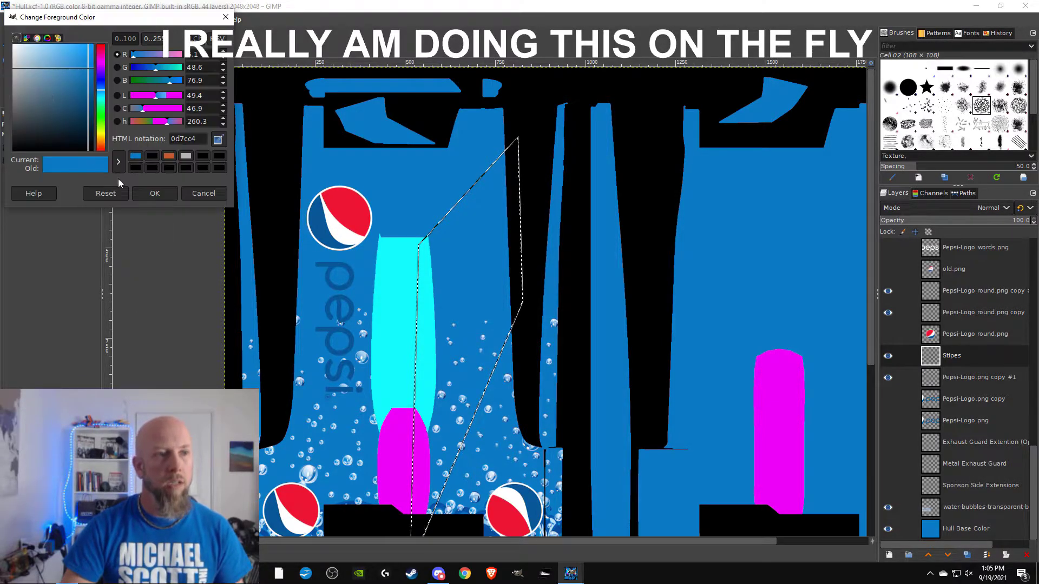
drag(67, 84, 13, 45)
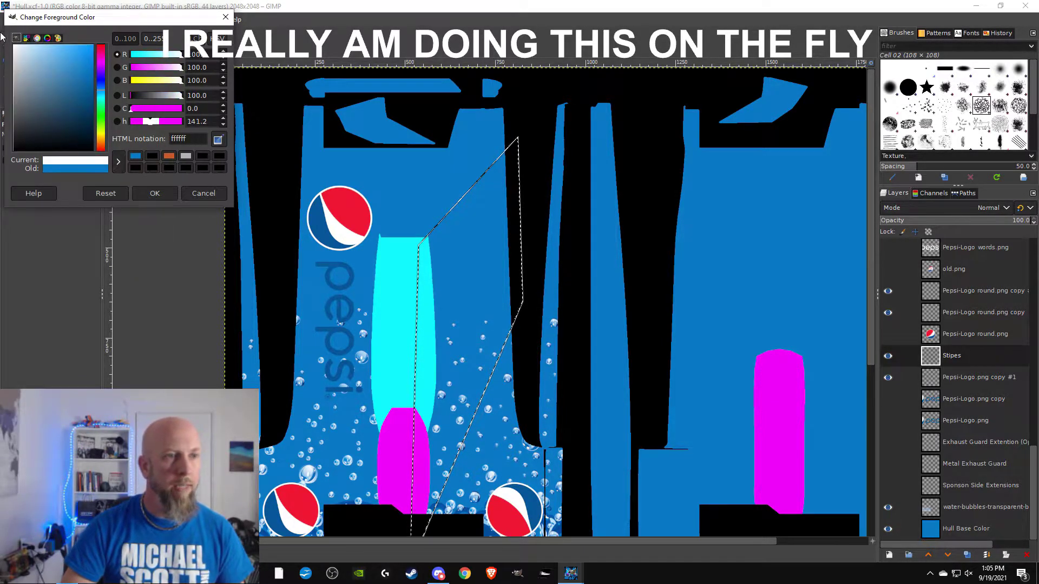
click(155, 194)
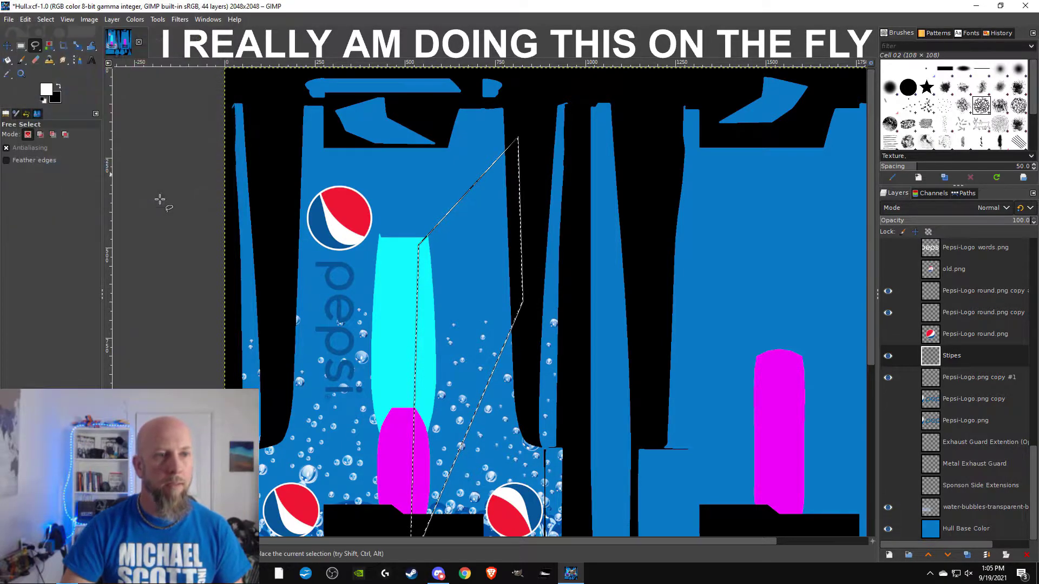
click(8, 62)
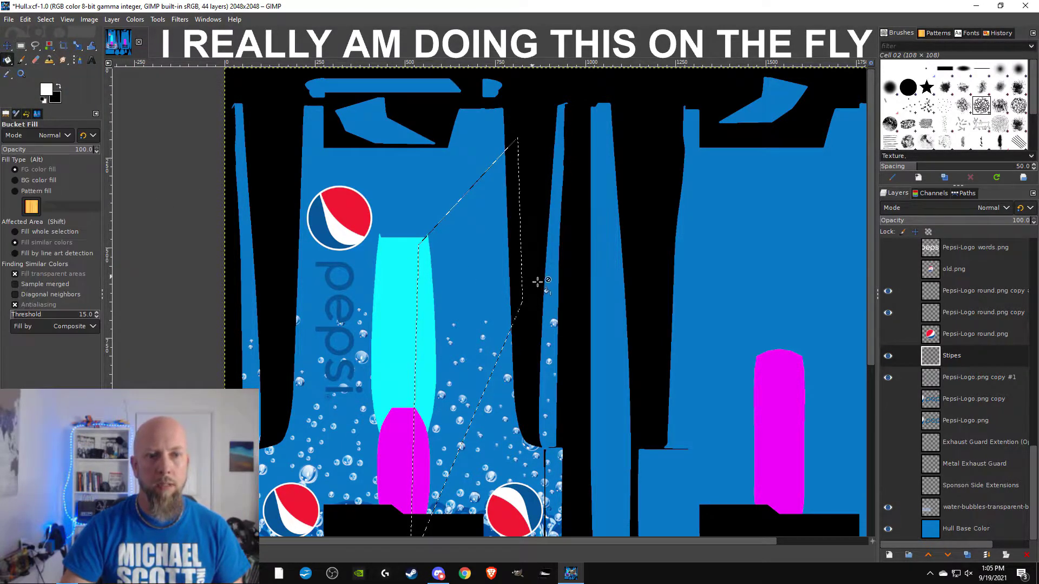
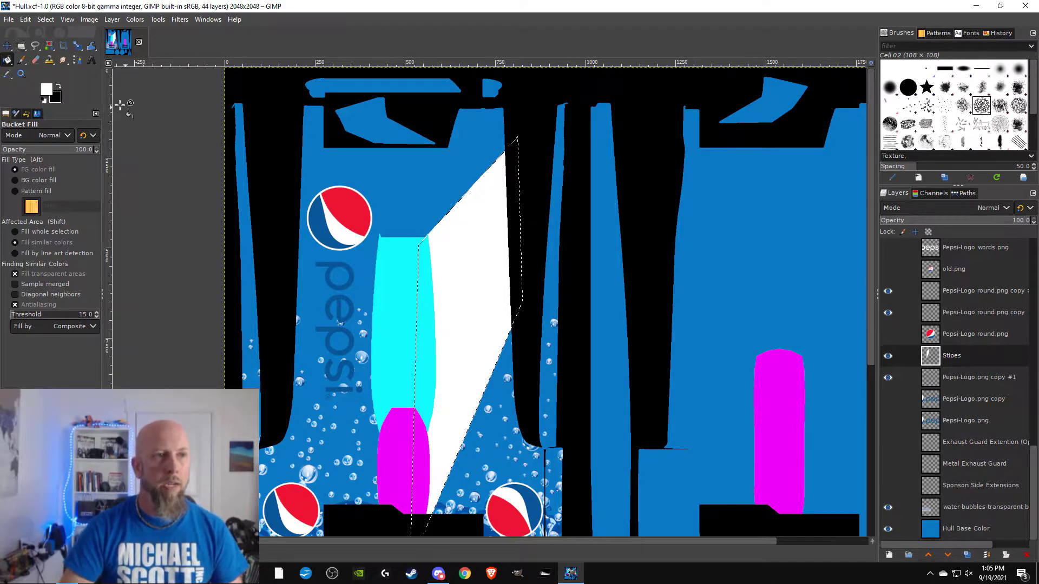
- Inspect the white stripe beside the cowling and clear the selection around it
click(8, 47)
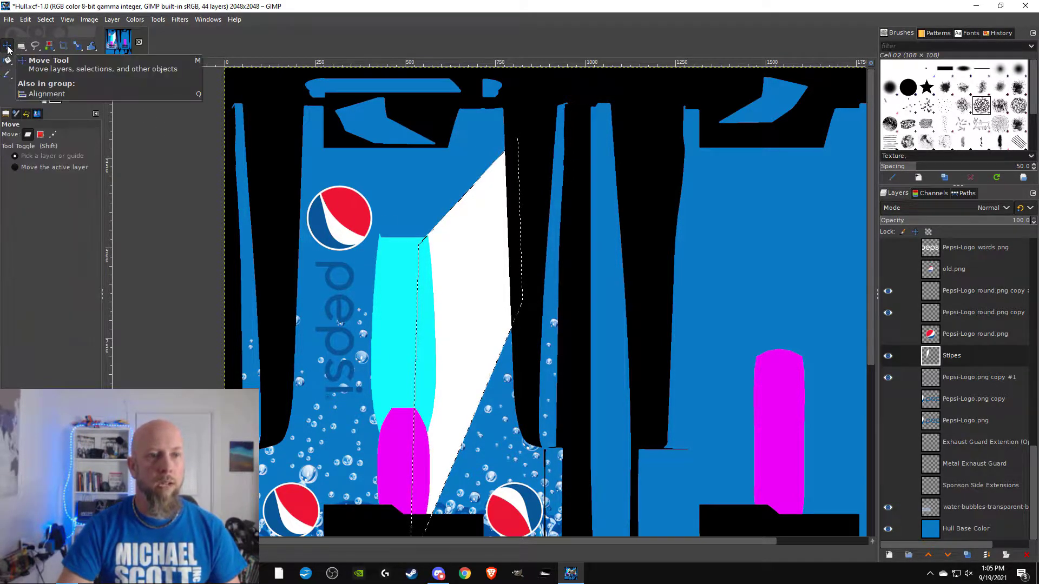
drag(462, 295, 525, 251)
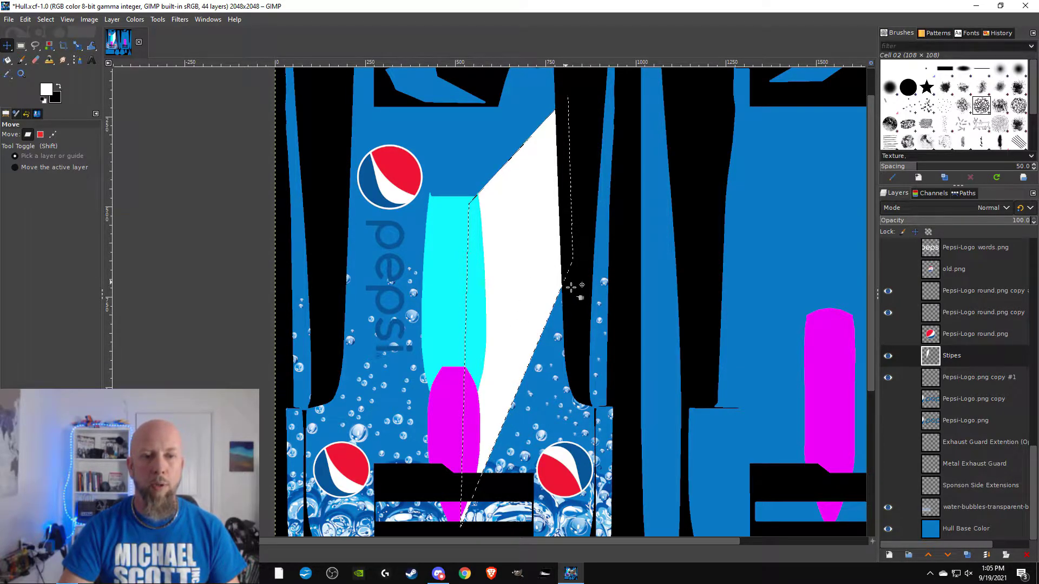
drag(538, 241, 496, 276)
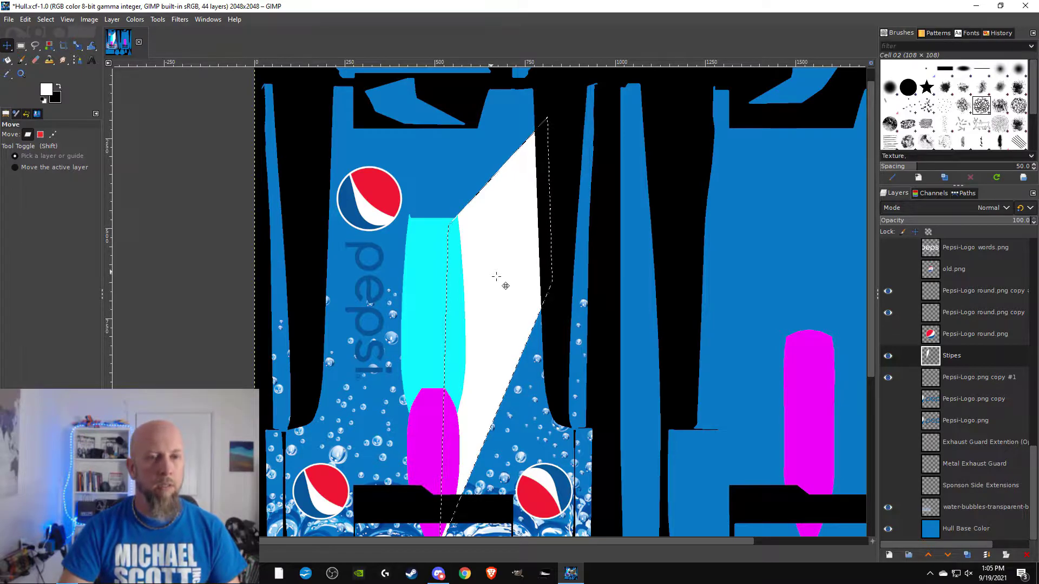
click(46, 19)
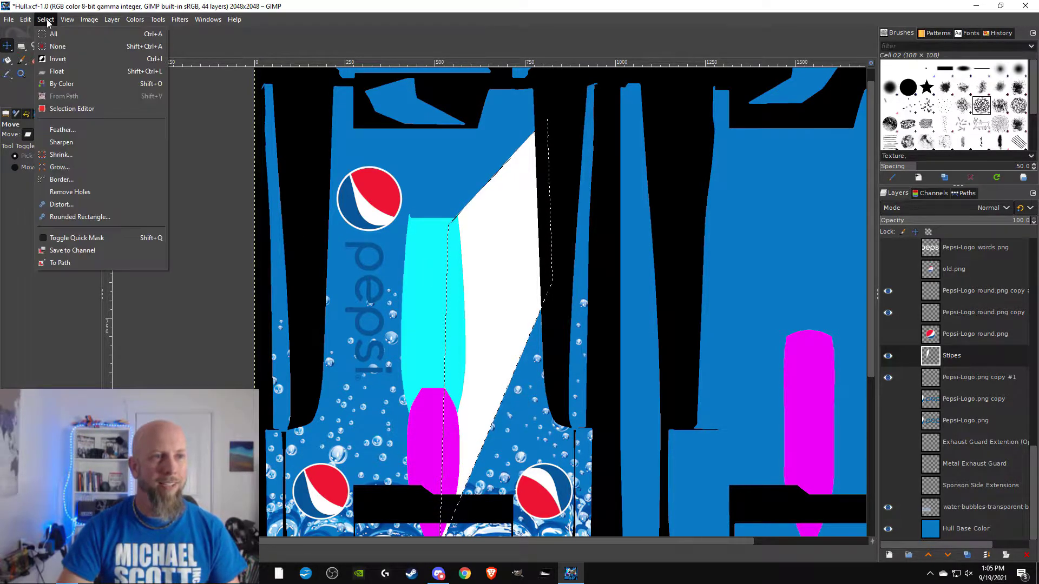
click(56, 46)
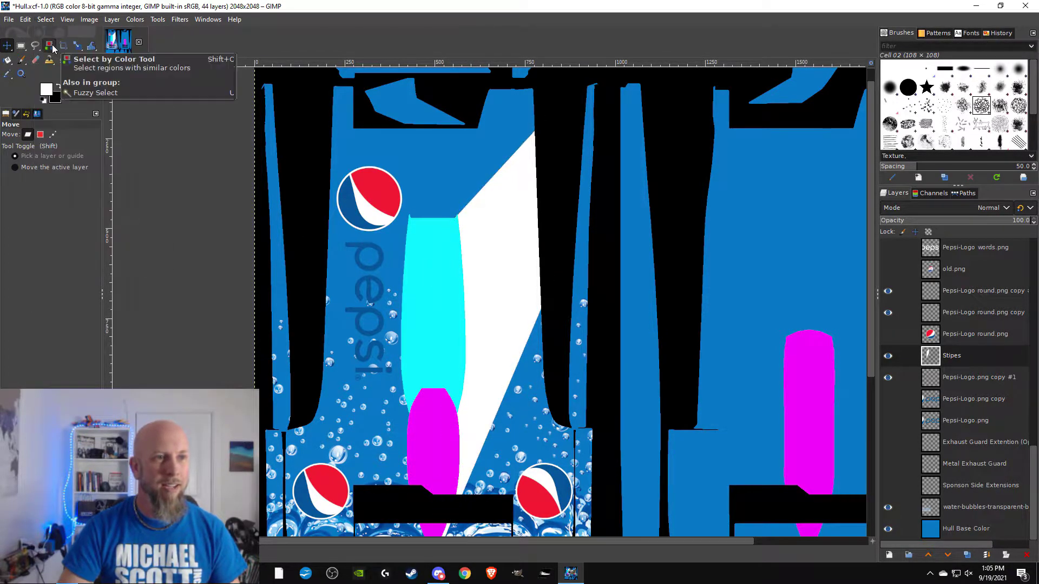
- Switch to Free Select and undo the deselection to bring back the white stripe's selection outline
click(35, 45)
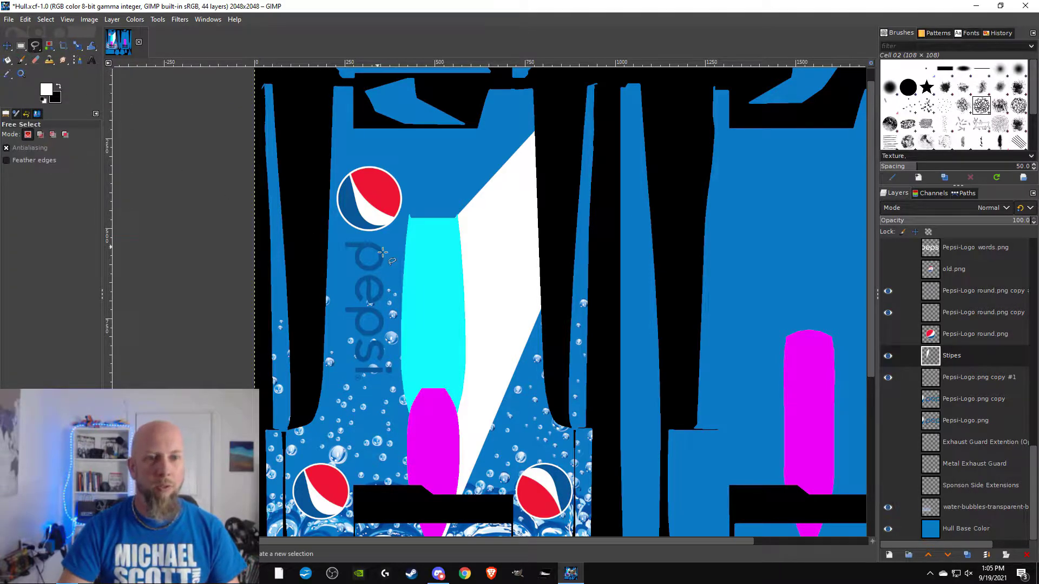
scroll(489, 424, down, 3)
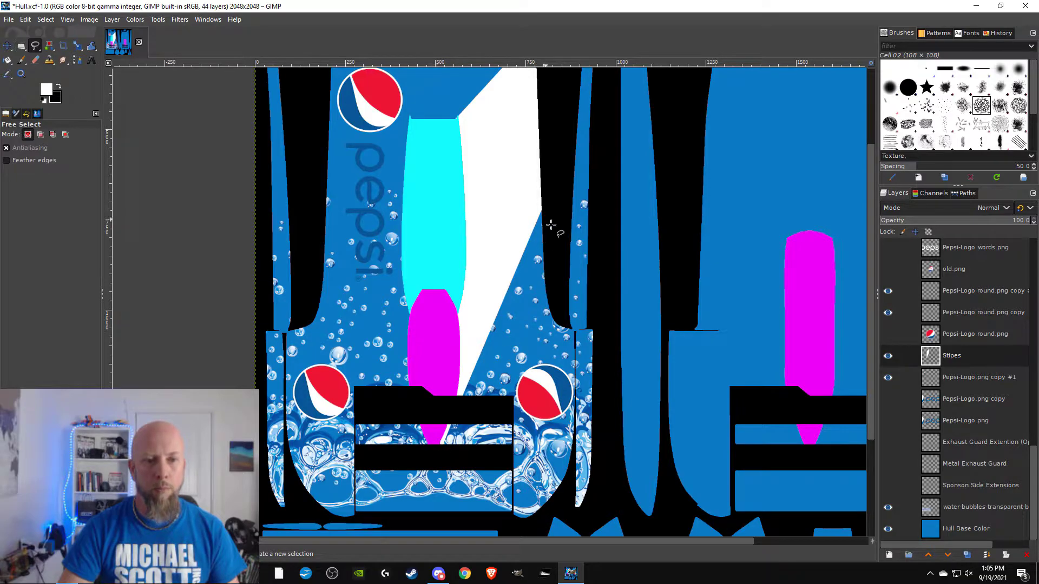
click(451, 421)
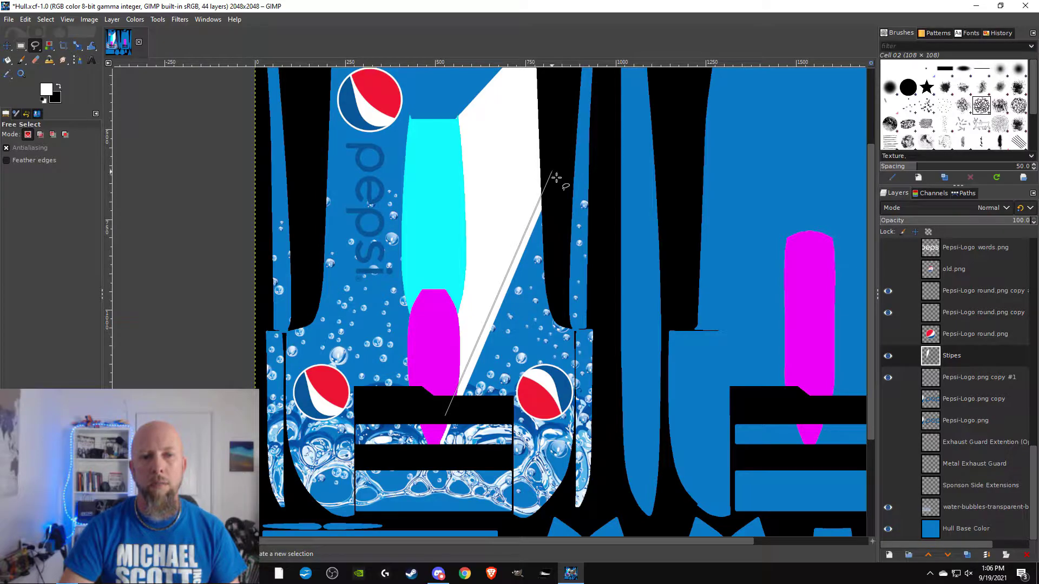
click(28, 22)
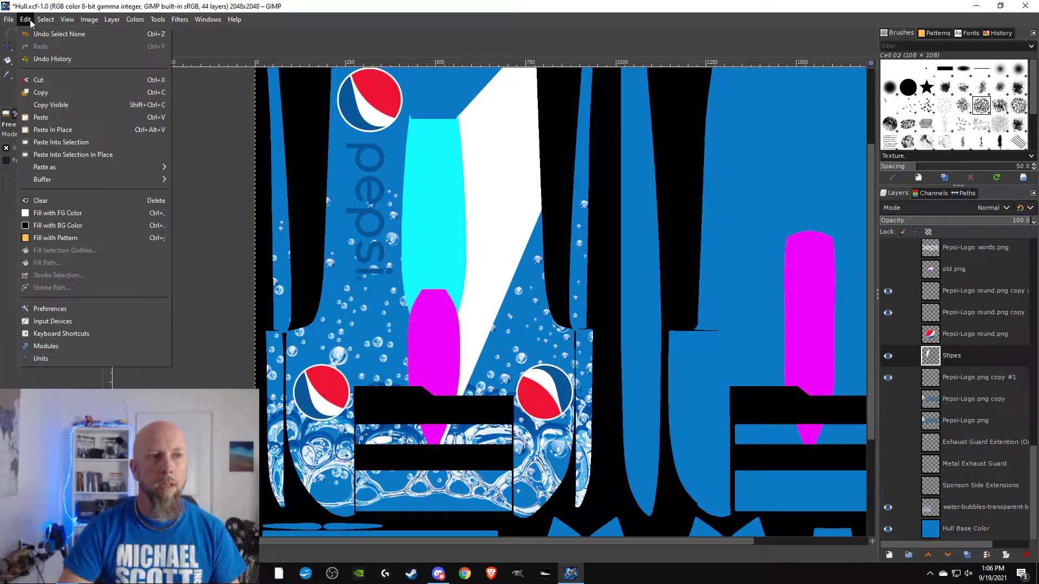
click(28, 34)
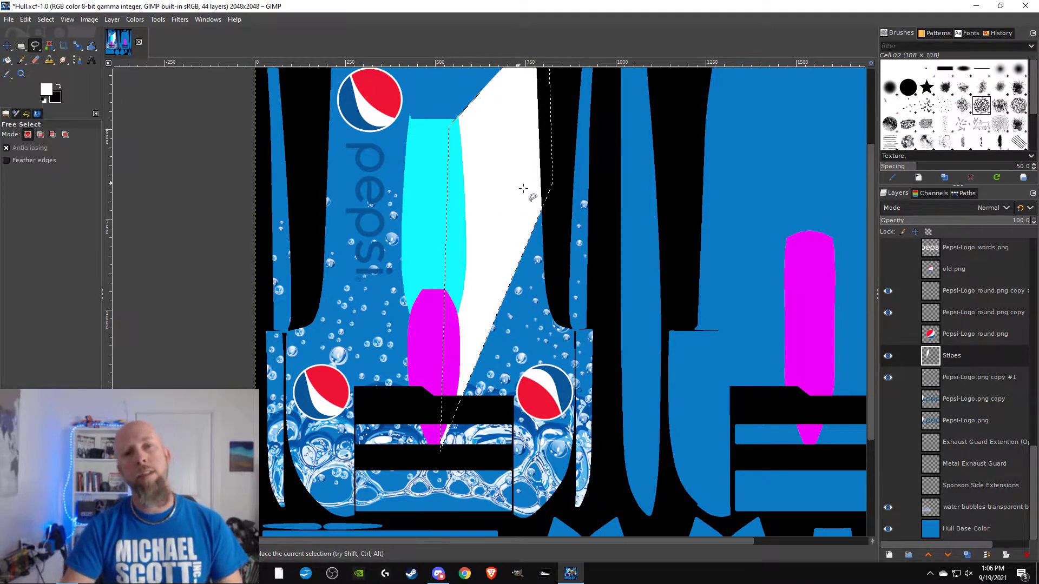
drag(516, 204, 459, 298)
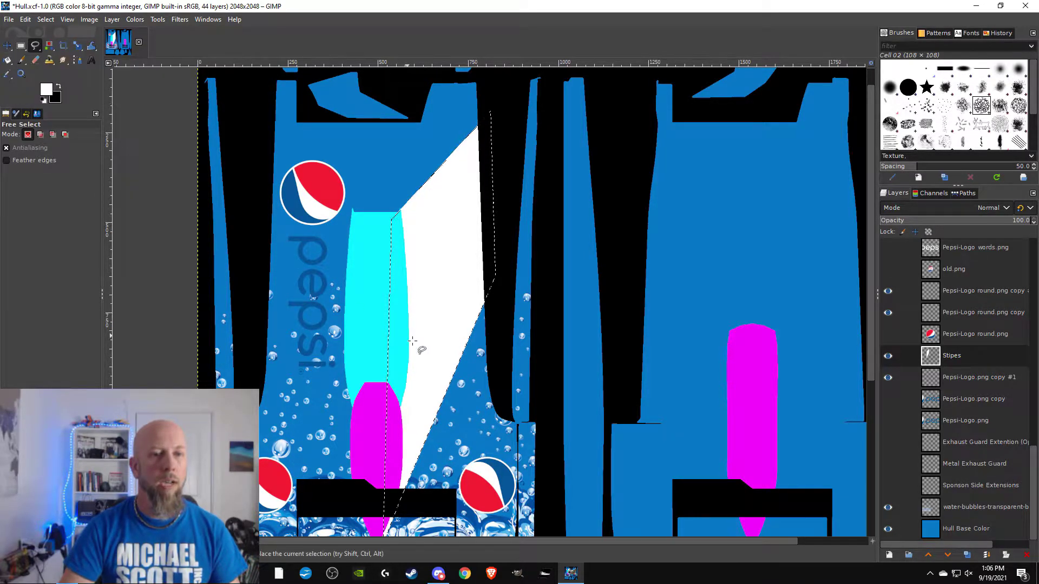
scroll(419, 347, down, 5)
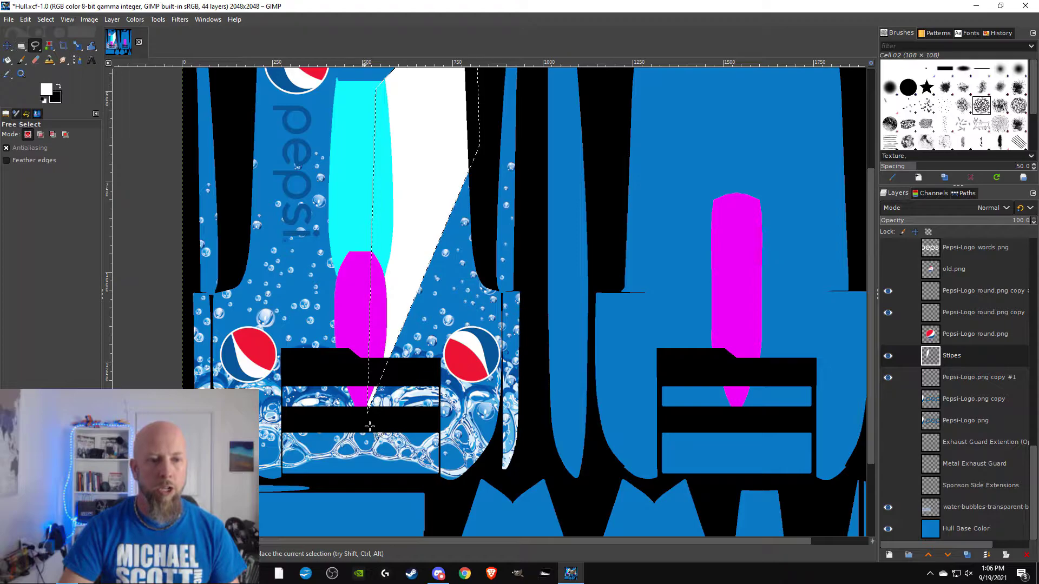
- Start a Free Select outline at the white stripe's lower tip, running diagonally past the hull's right edge and back to the stripe's outer corner
scroll(371, 423, up, 5)
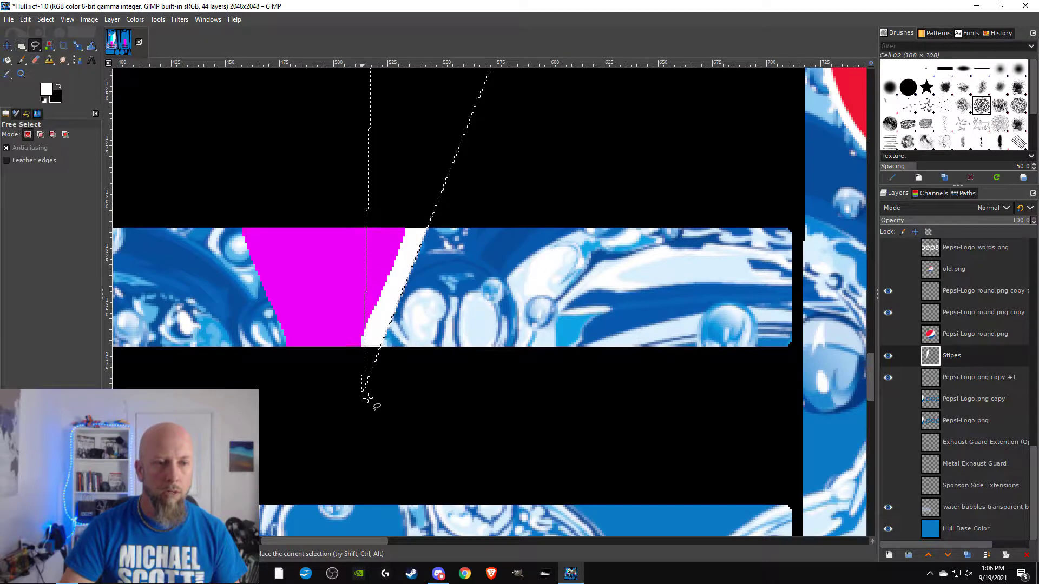
scroll(433, 324, down, 3)
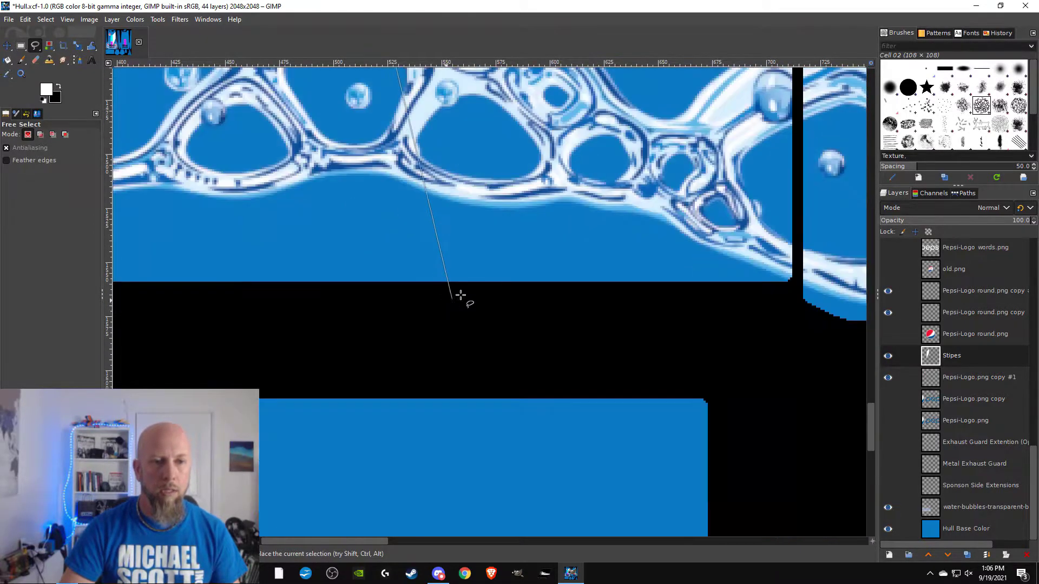
scroll(465, 300, up, 4)
scroll(563, 283, down, 6)
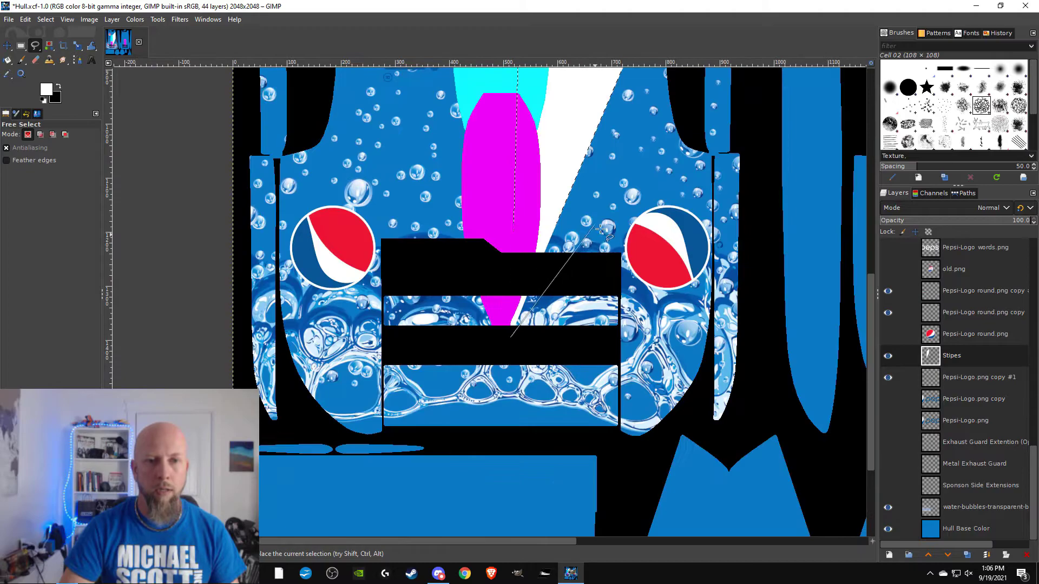
scroll(517, 228, up, 2)
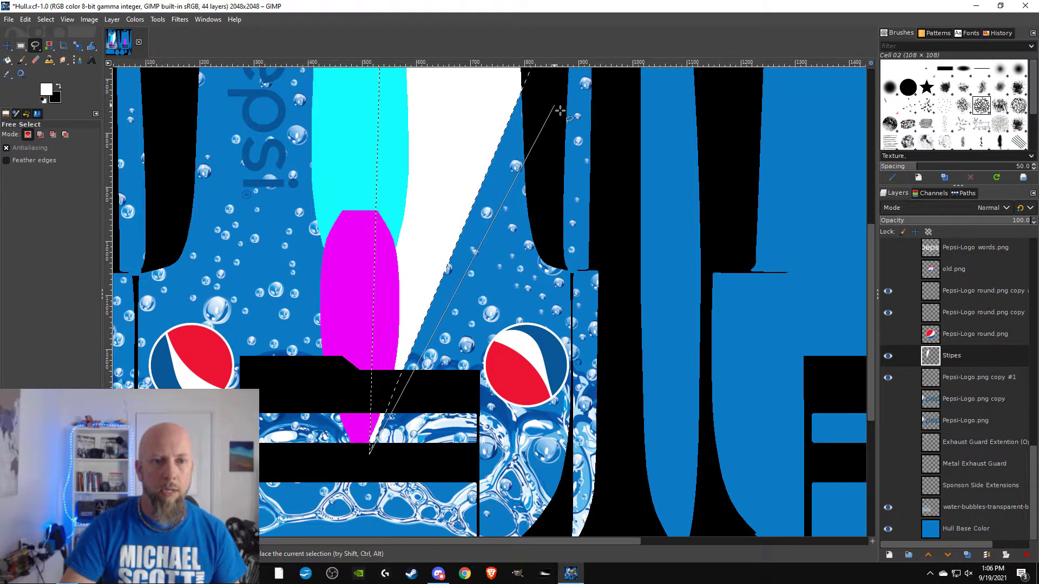
click(555, 107)
scroll(534, 88, up, 4)
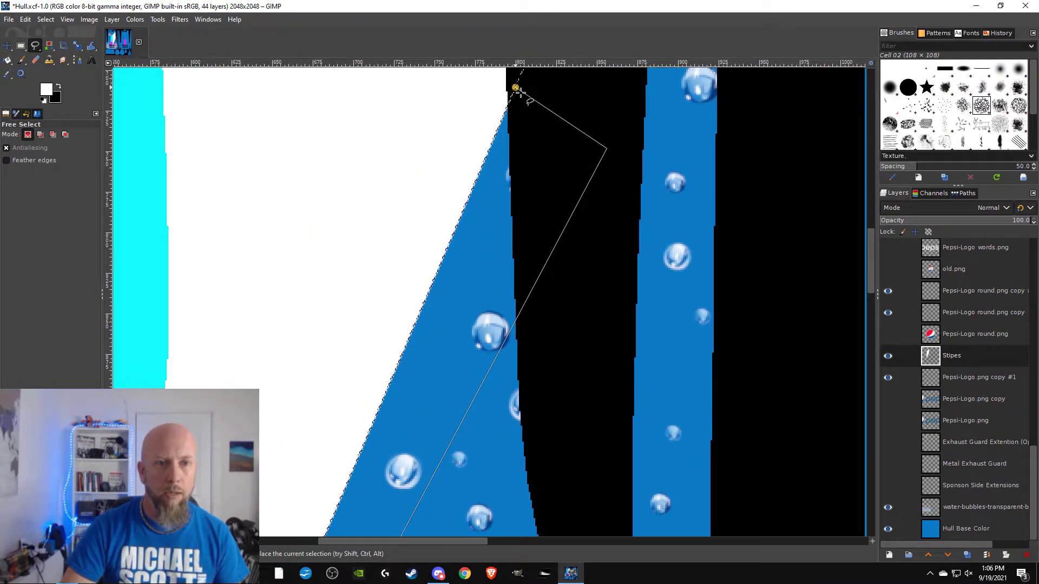
scroll(436, 278, down, 4)
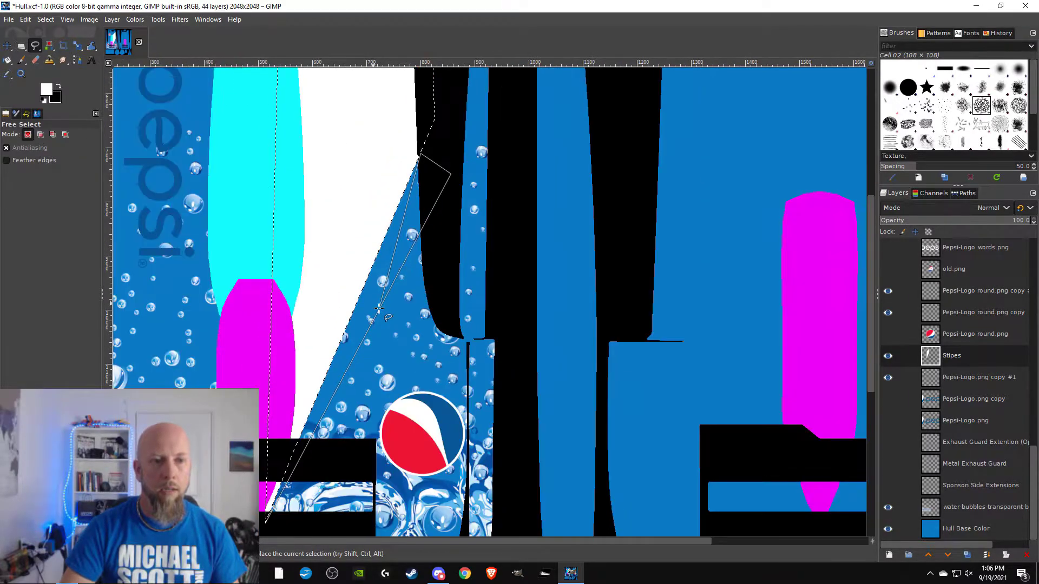
- Close the narrow wedge outline at its starting point below the cowling tip and turn it into a selection
scroll(379, 308, down, 5)
scroll(379, 309, left, 4)
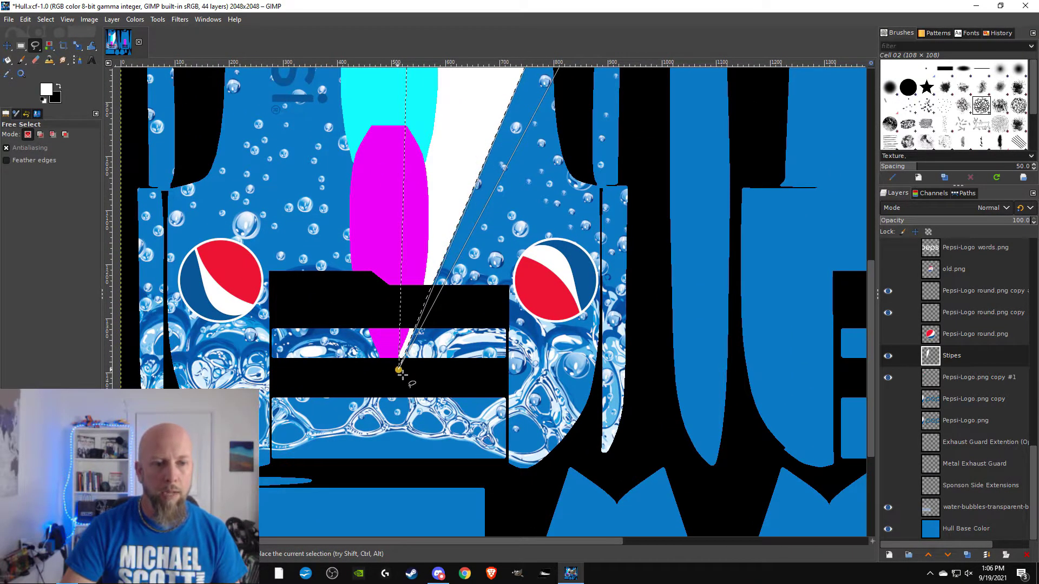
click(399, 370)
key(Return)
- Shift the wedge outline's corner at the white stripe's outer edge slightly up so its side overlaps the stripe
scroll(440, 292, up, 4)
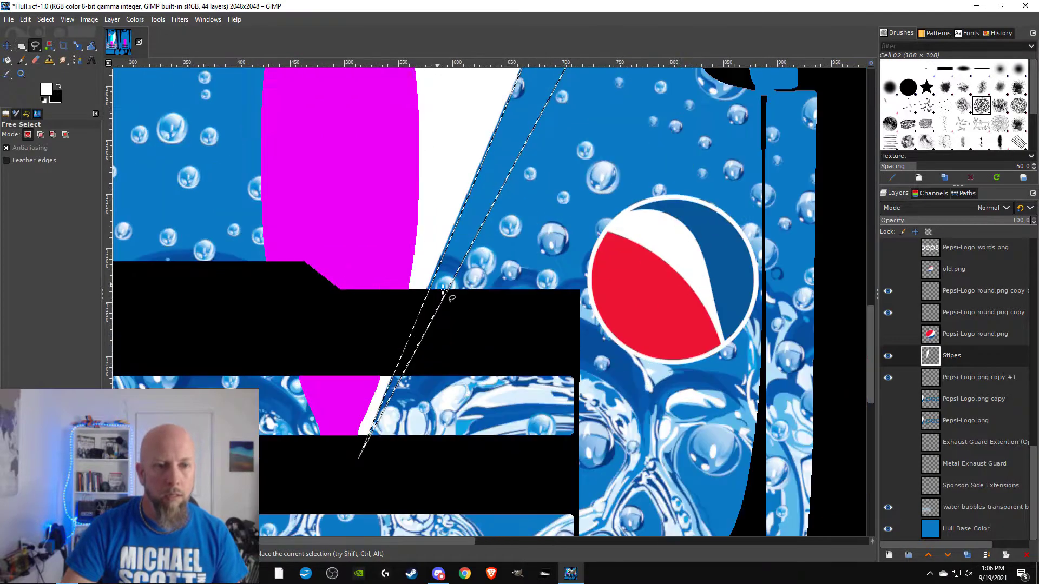
scroll(390, 439, down, 3)
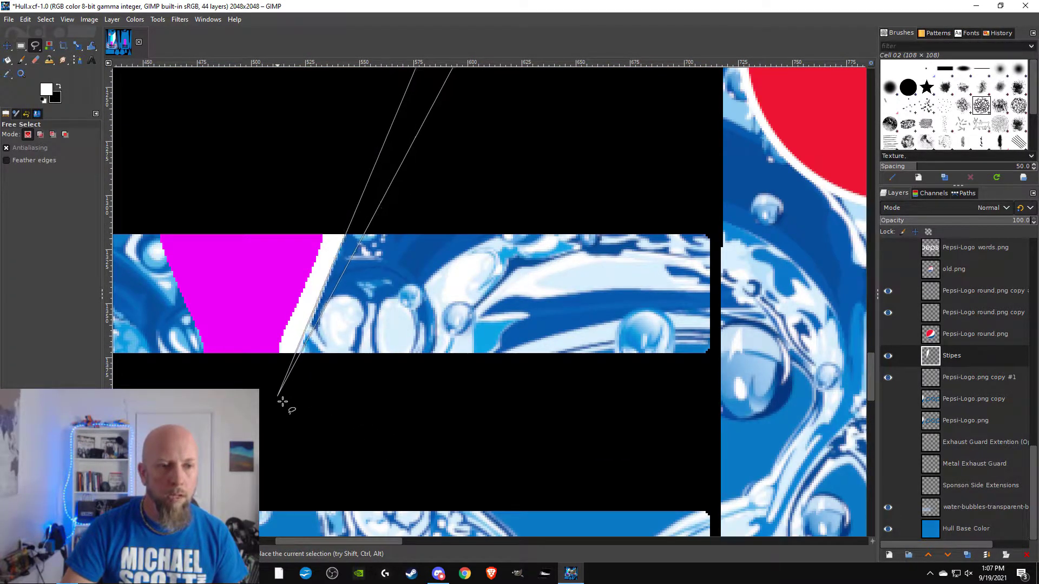
scroll(395, 360, down, 2)
scroll(471, 308, up, 4)
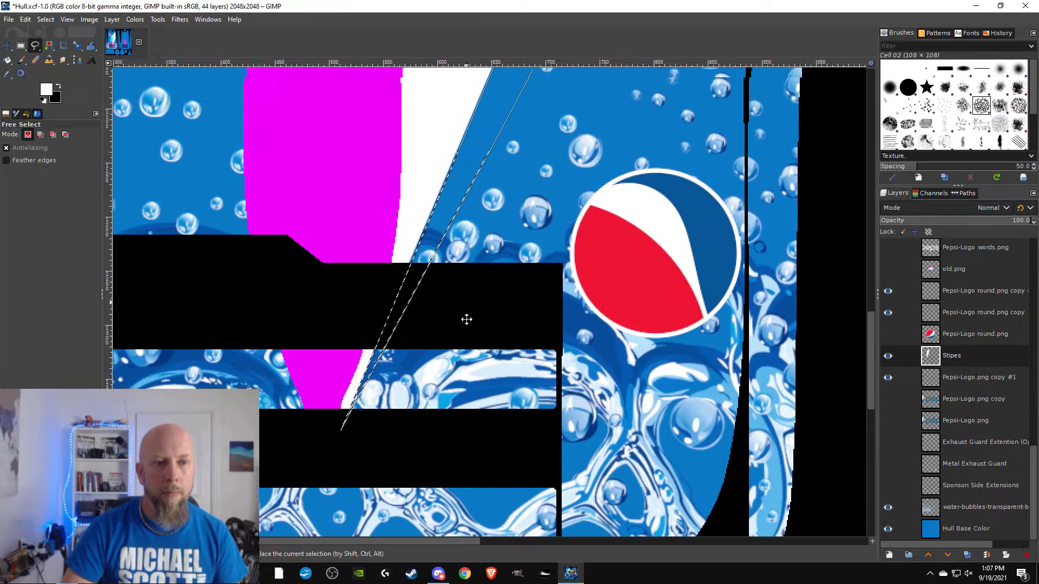
scroll(471, 292, up, 3)
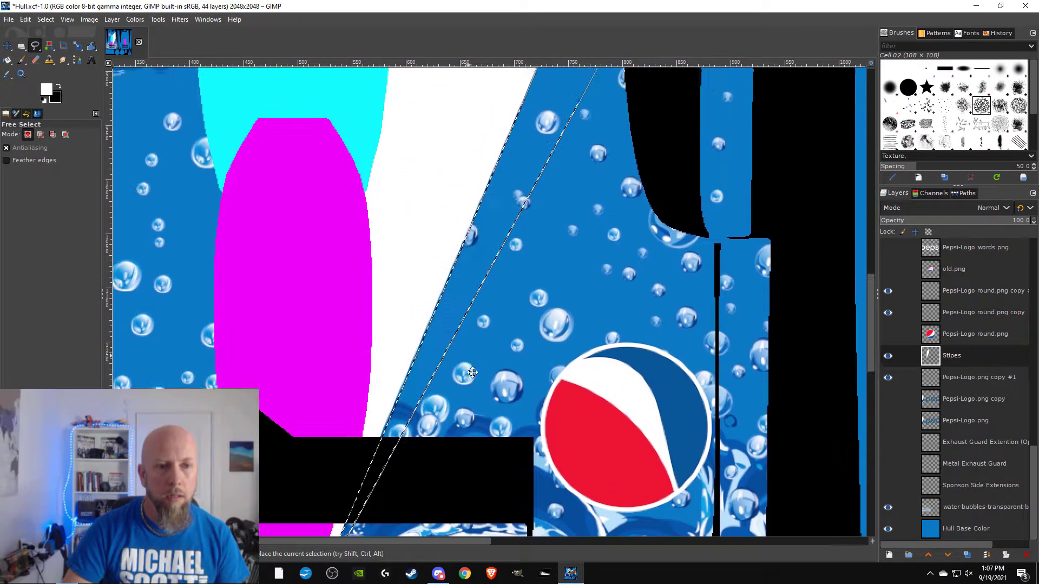
scroll(470, 477, up, 3)
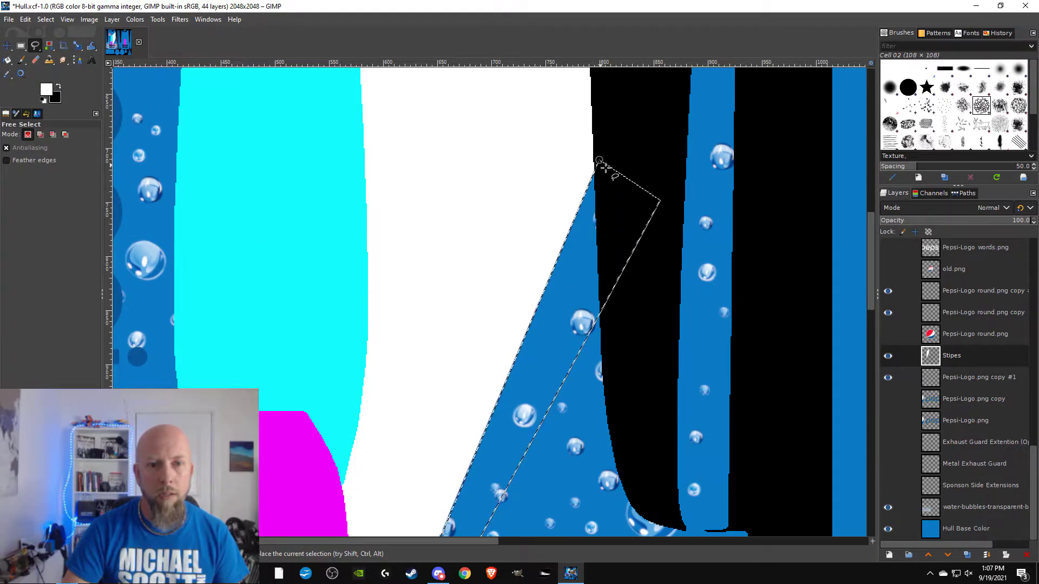
drag(605, 166, 602, 147)
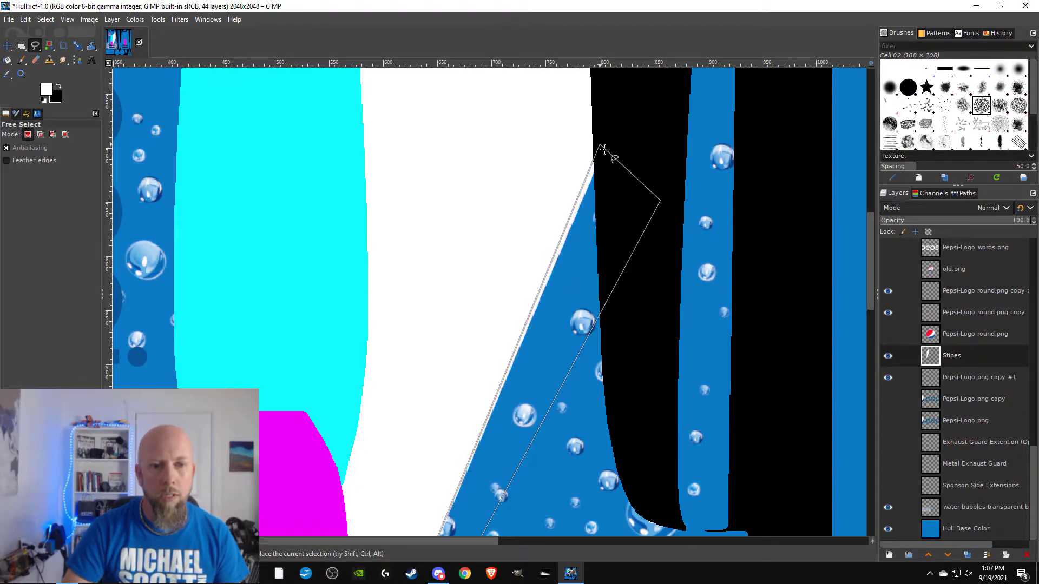
- Check how the wedge outline follows the white stripe's lower edge, from the hull edge down to the cowling tip
ctrl+scroll(524, 352, down, 4)
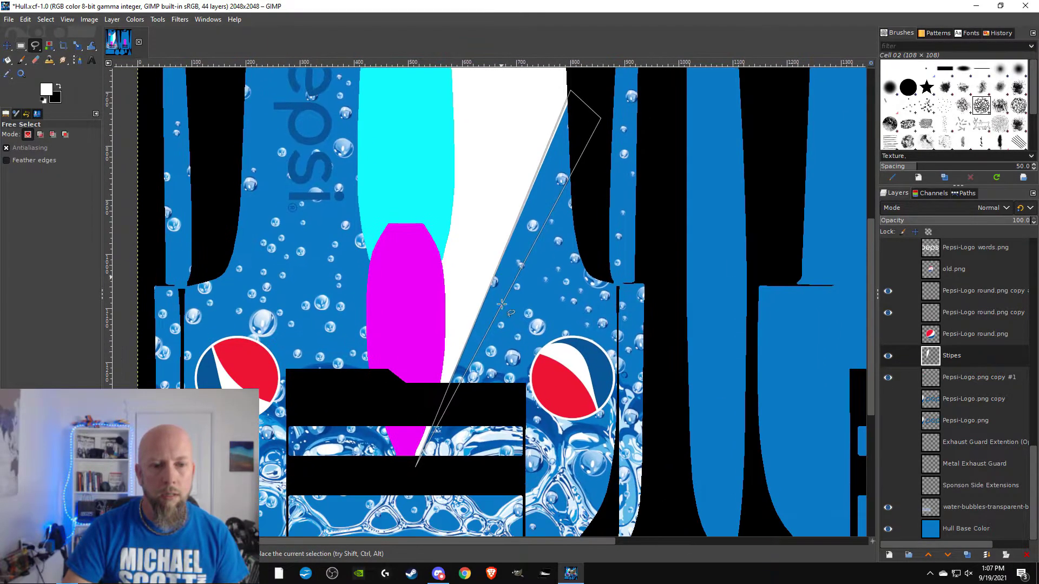
ctrl+scroll(476, 387, up, 5)
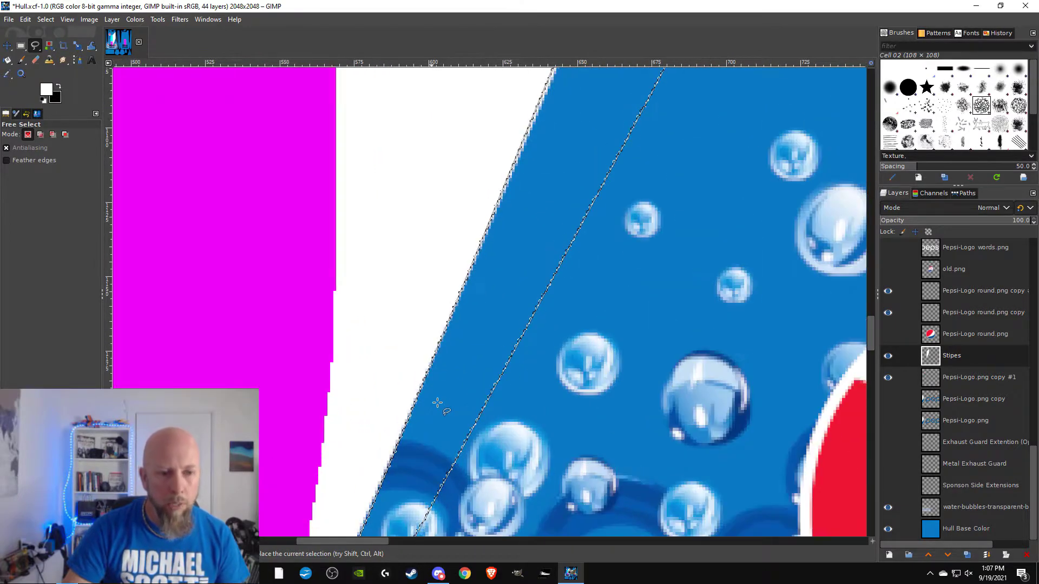
ctrl+scroll(438, 404, down, 1)
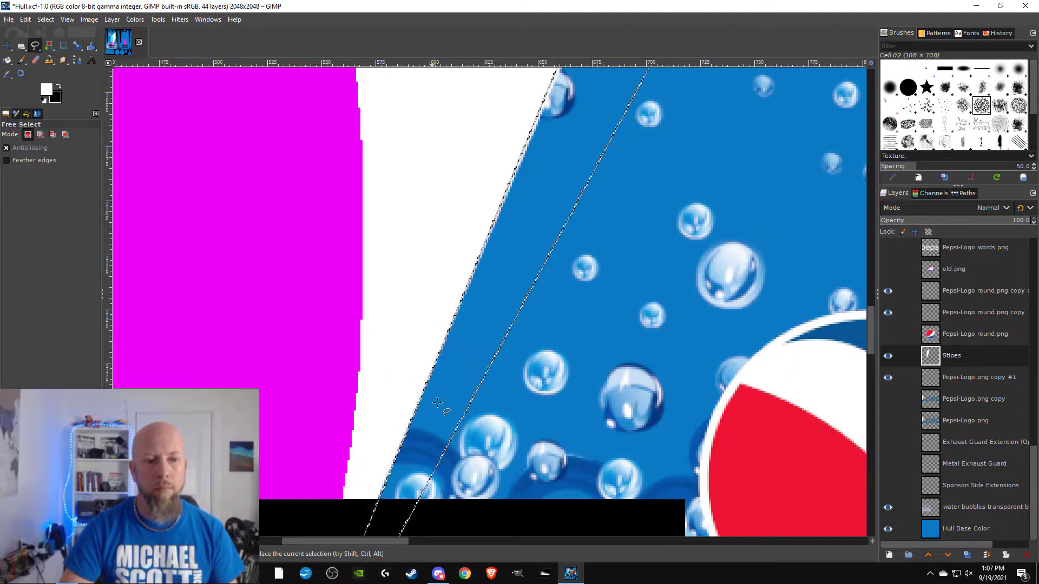
ctrl+scroll(466, 346, down, 2)
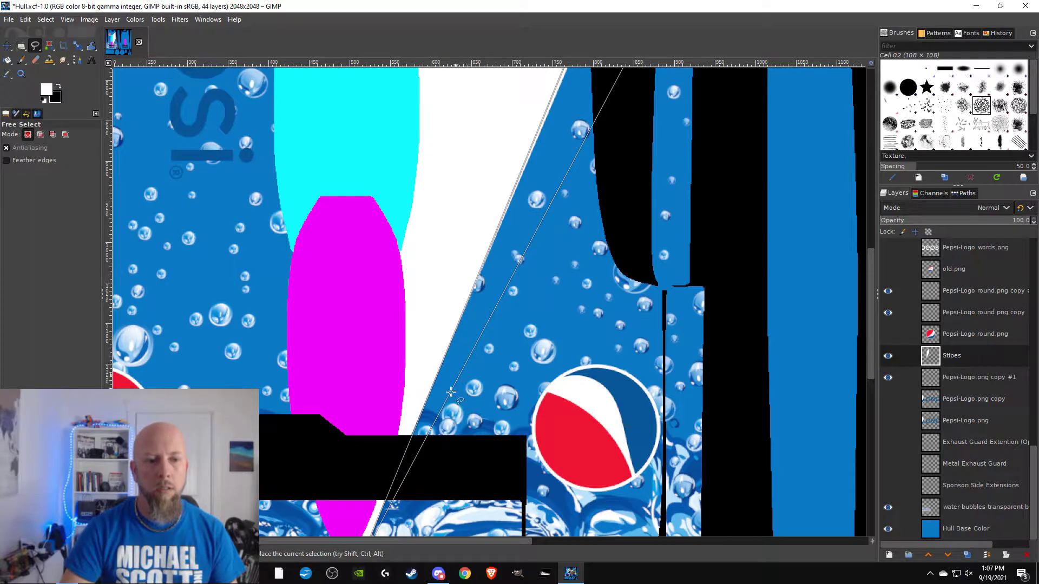
scroll(449, 400, down, 5)
scroll(450, 400, left, 3)
click(433, 420)
scroll(451, 396, up, 2)
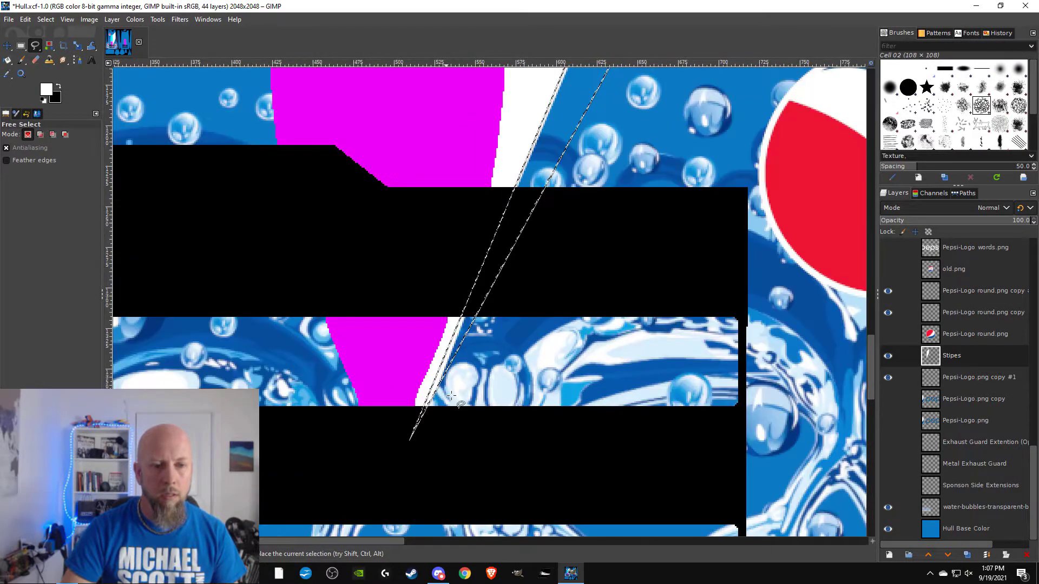
scroll(451, 396, down, 5)
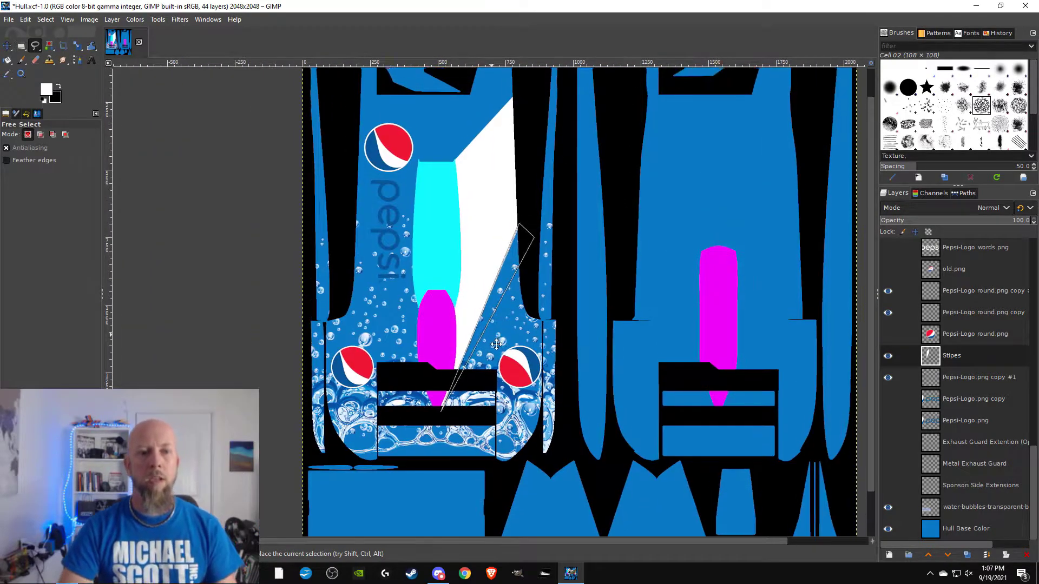
- Sample the round Pepsi logo's dark blue (005995) as foreground colour and bucket-fill the wedge selection on the Stipes layer
click(49, 89)
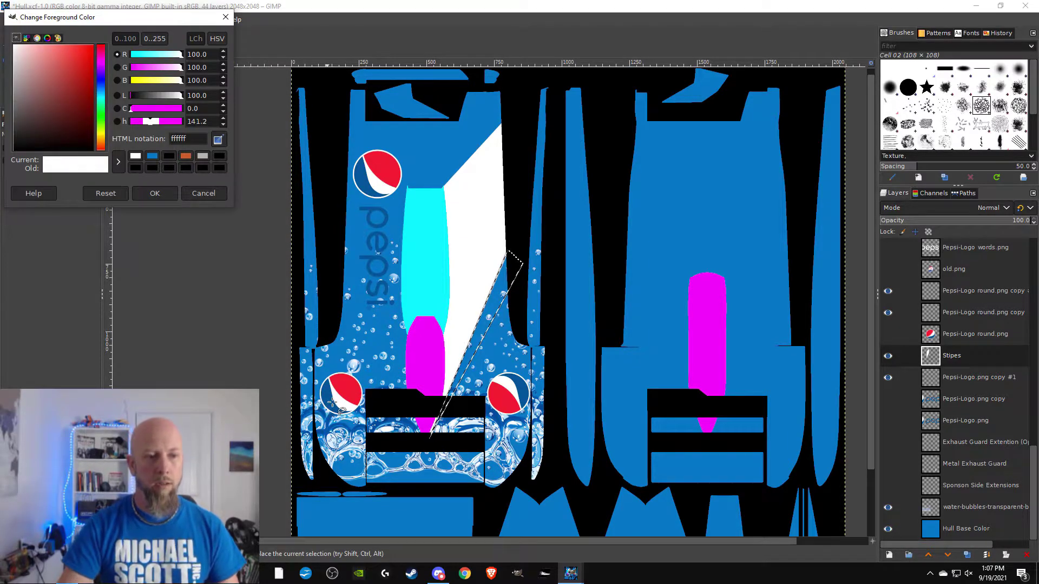
click(220, 141)
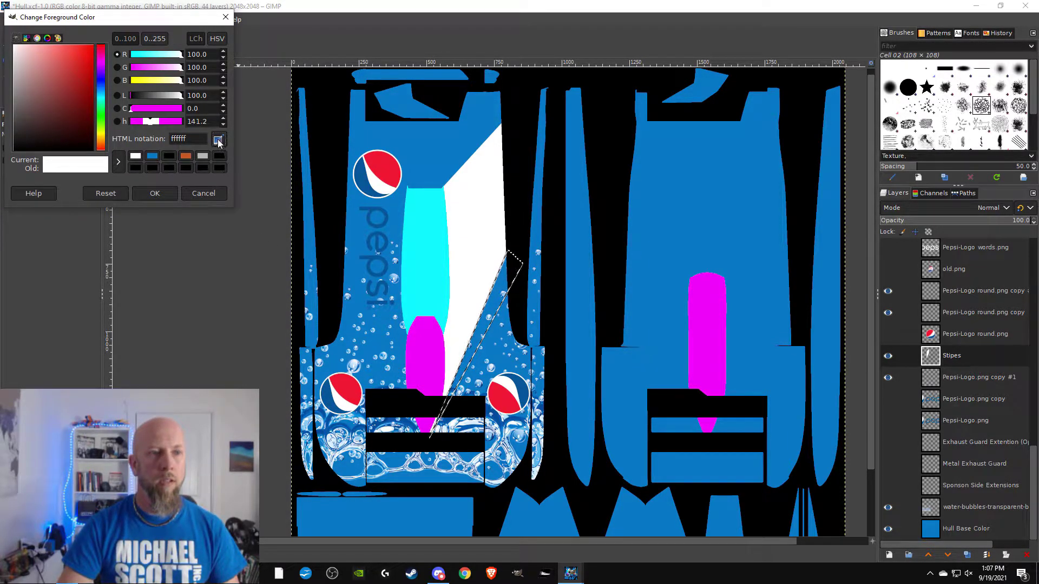
click(332, 406)
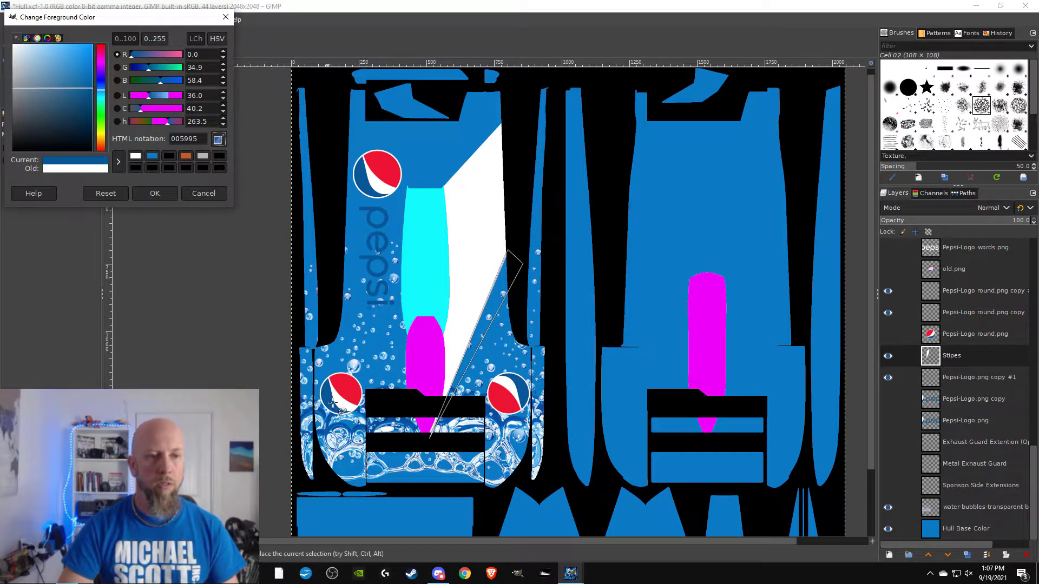
click(154, 194)
click(8, 60)
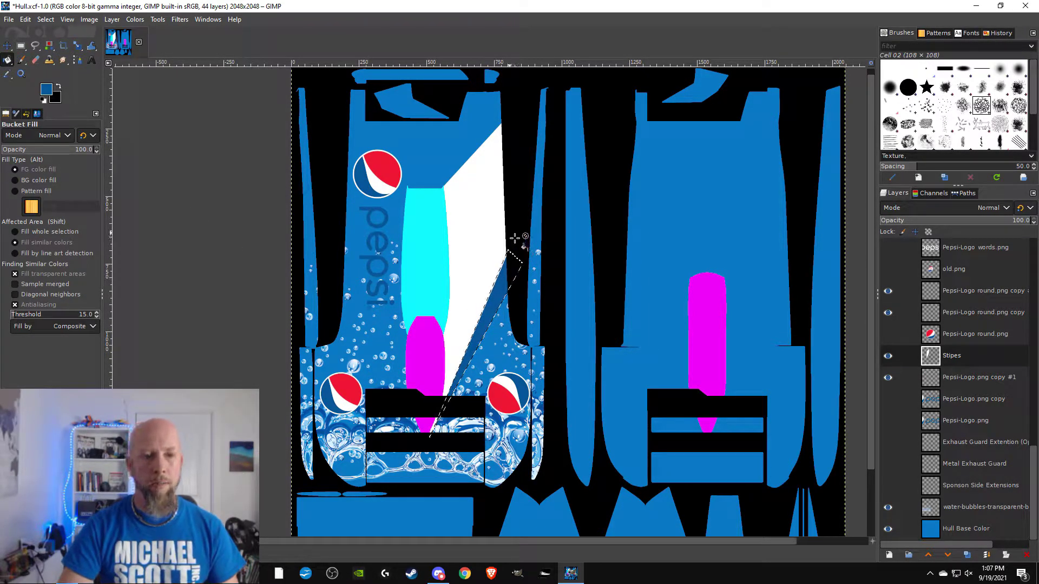
drag(489, 213, 560, 238)
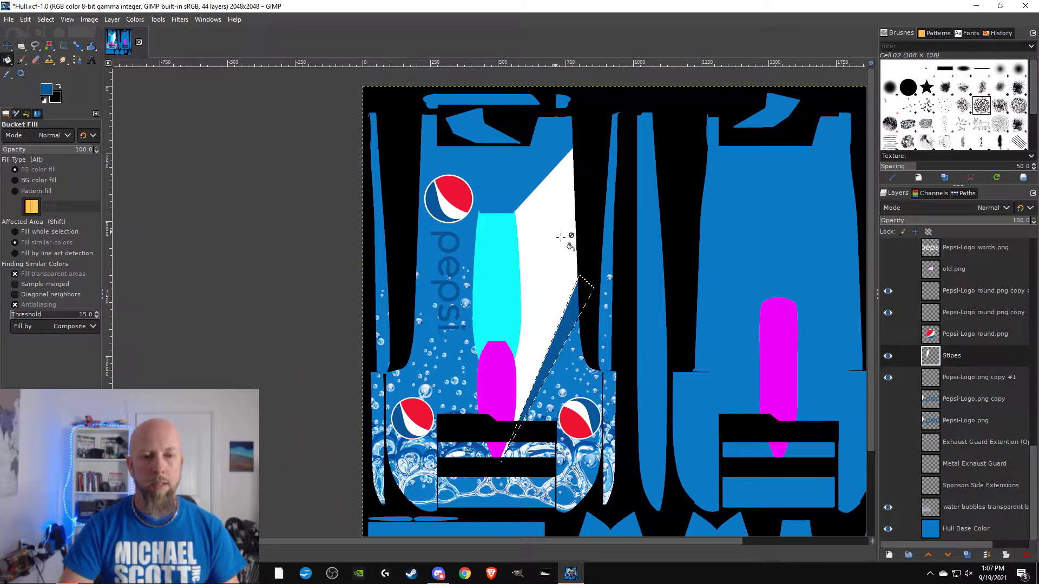
- Clear the selection around the dark blue stripe and inspect the result on the hull
click(8, 47)
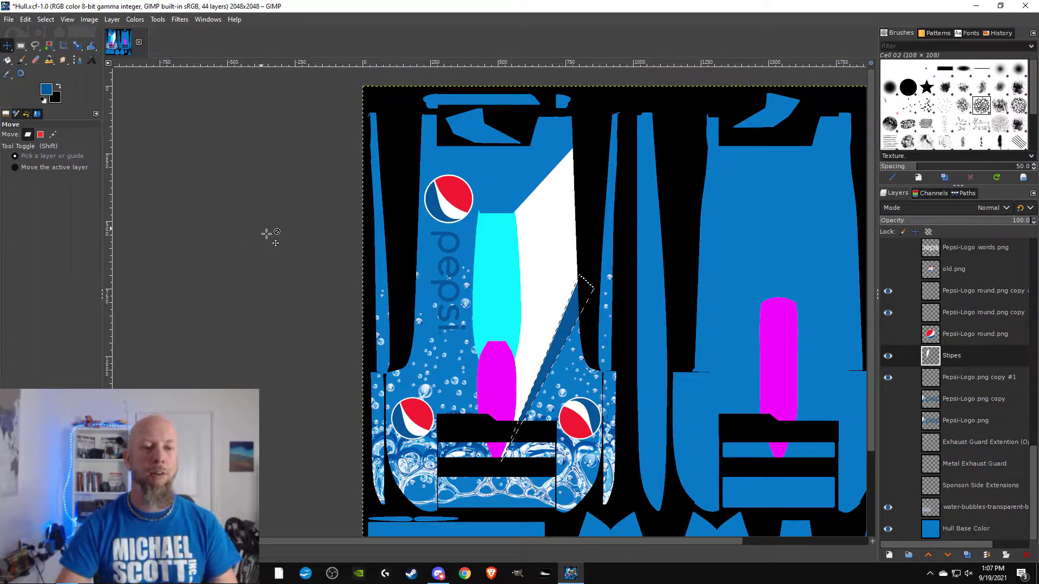
click(45, 19)
click(51, 52)
scroll(445, 274, down, 3)
scroll(445, 273, right, 3)
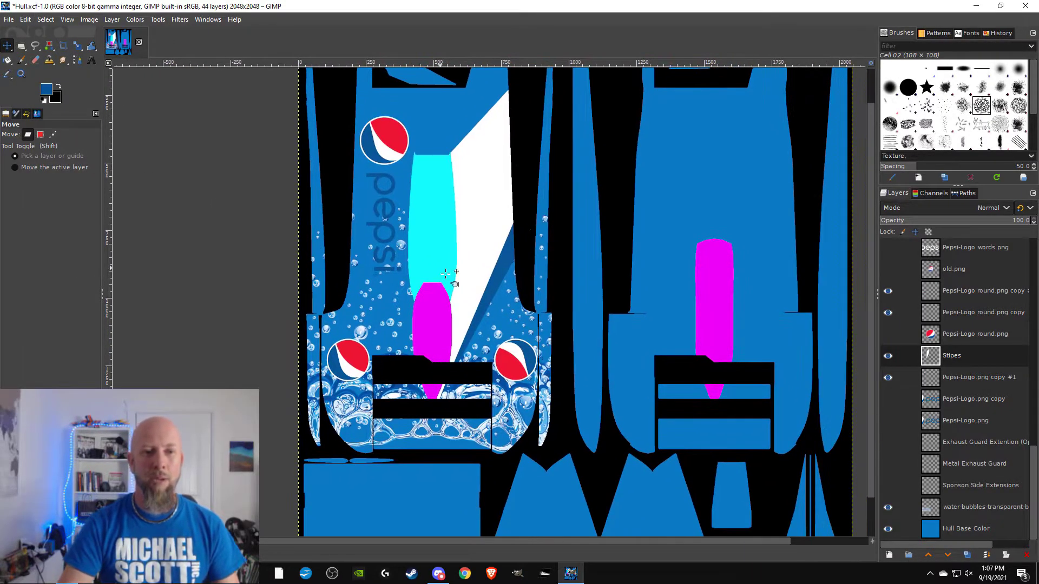
- Duplicate the Stipes layer and flip the copy horizontally with the Flip tool
right_click(955, 360)
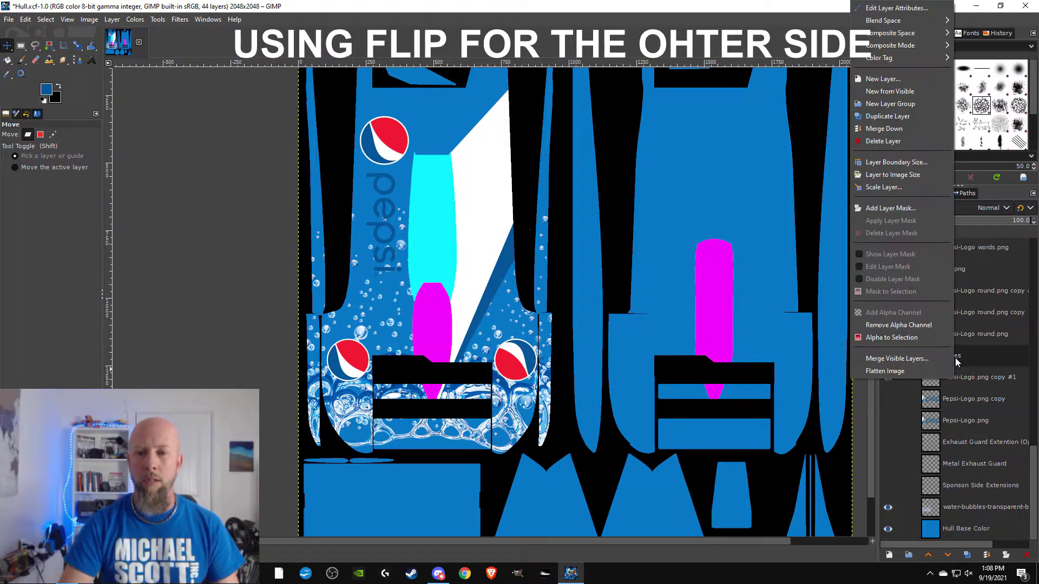
click(887, 118)
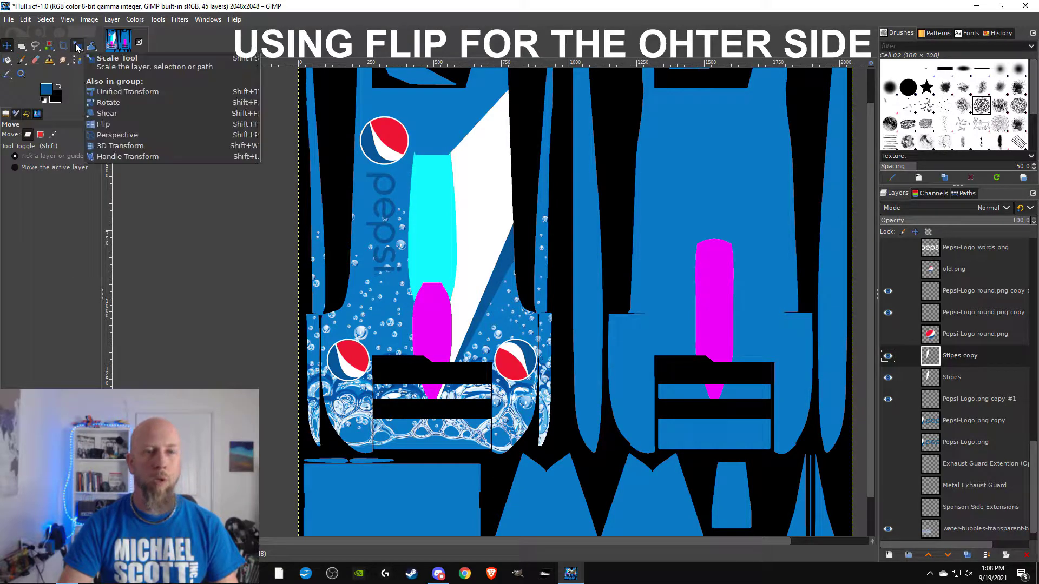
drag(74, 47, 116, 101)
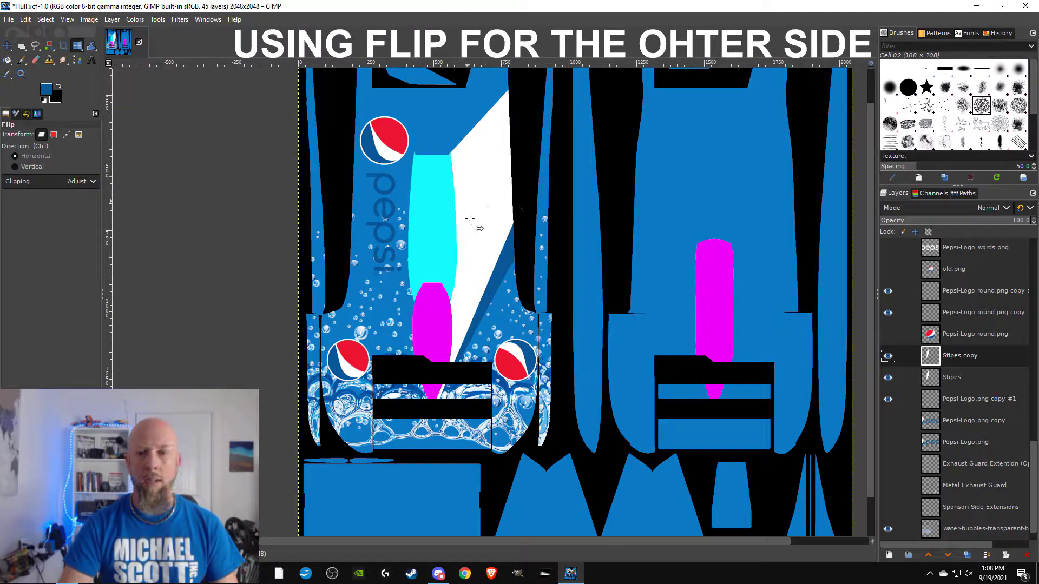
click(473, 181)
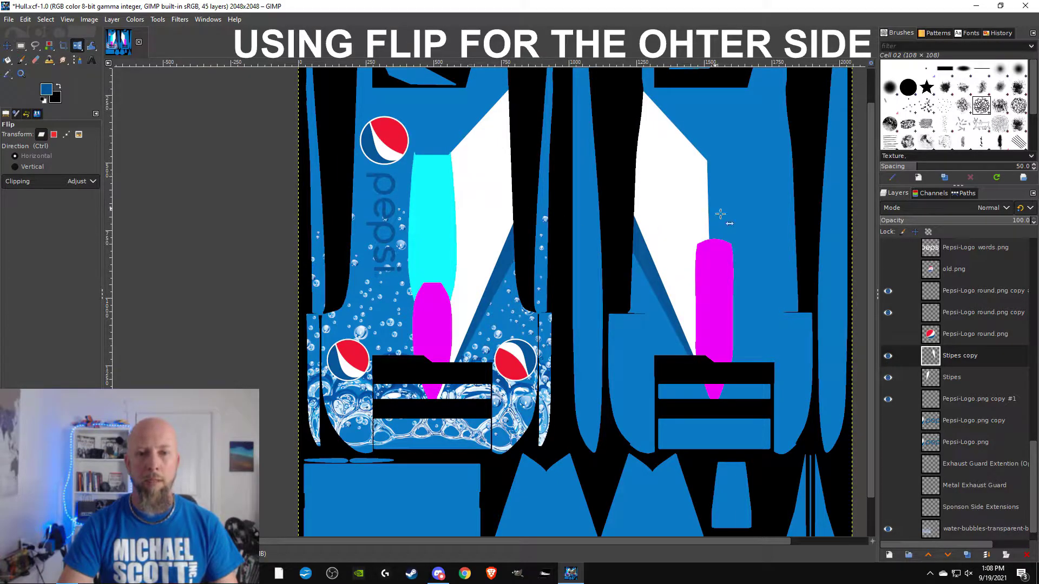
- Move the flipped stripe copy onto the Pepsi-logo half of the bubble-covered hull, aligning its lower tip beside the magenta shape to mirror the original
ctrl+scroll(663, 247, down, 1)
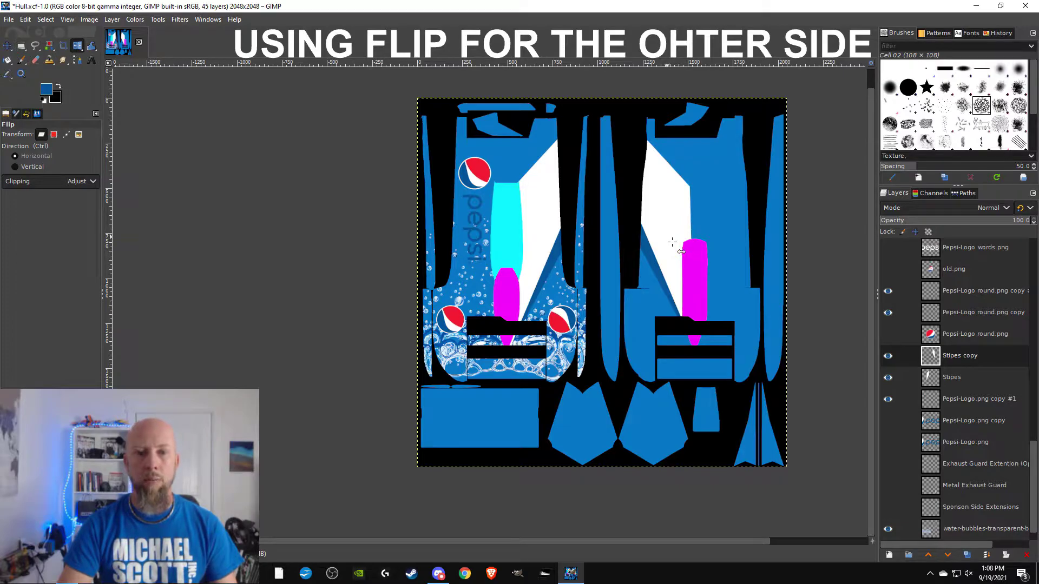
click(7, 46)
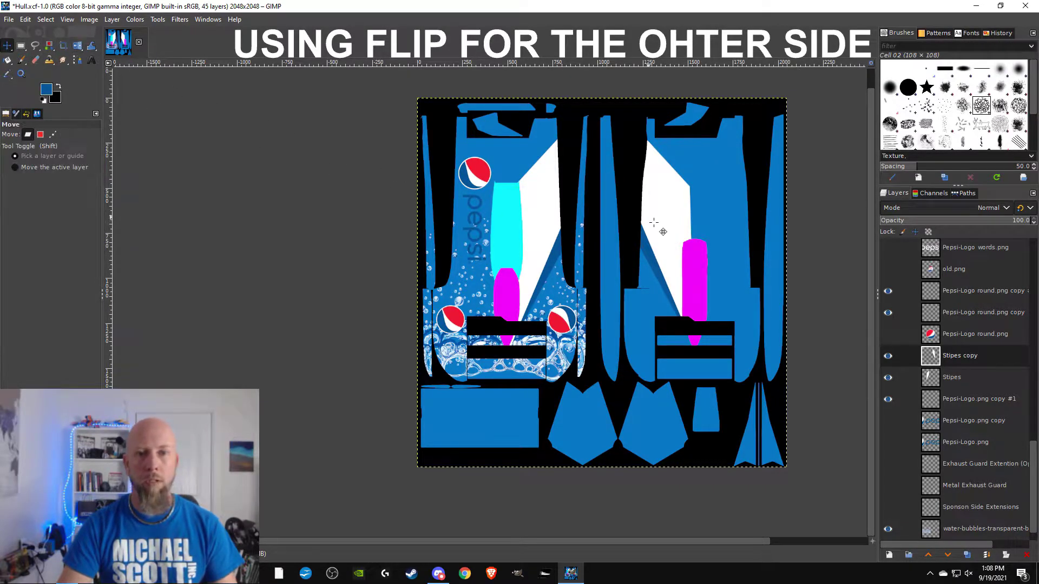
drag(669, 213, 475, 208)
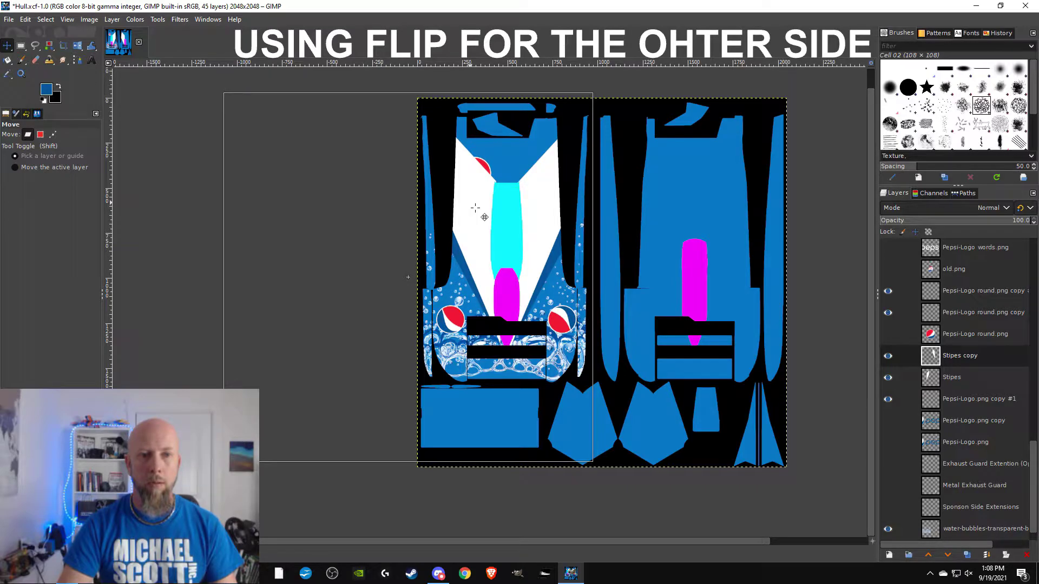
ctrl+scroll(522, 301, up, 6)
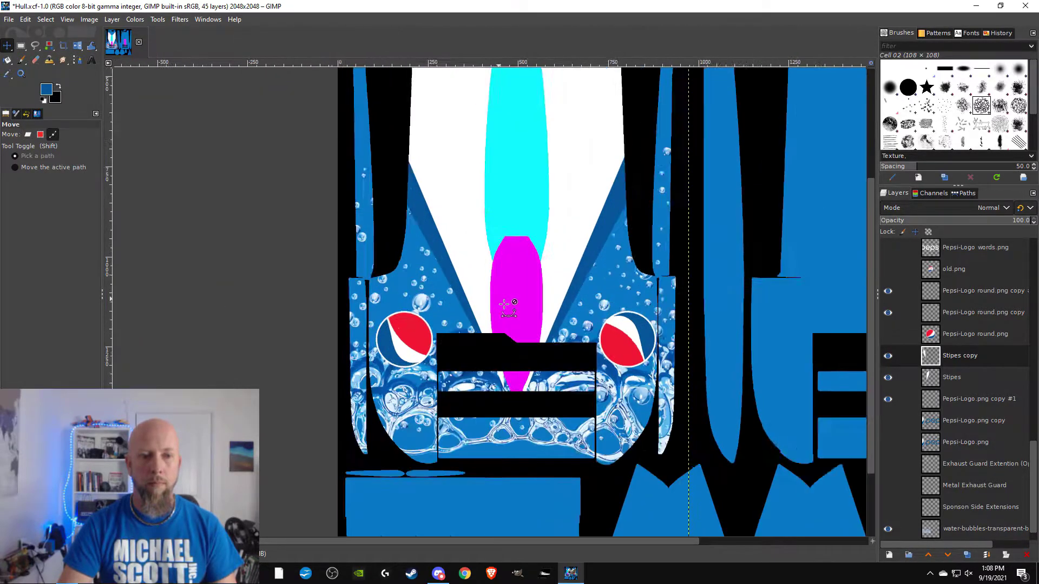
scroll(565, 309, down, 4)
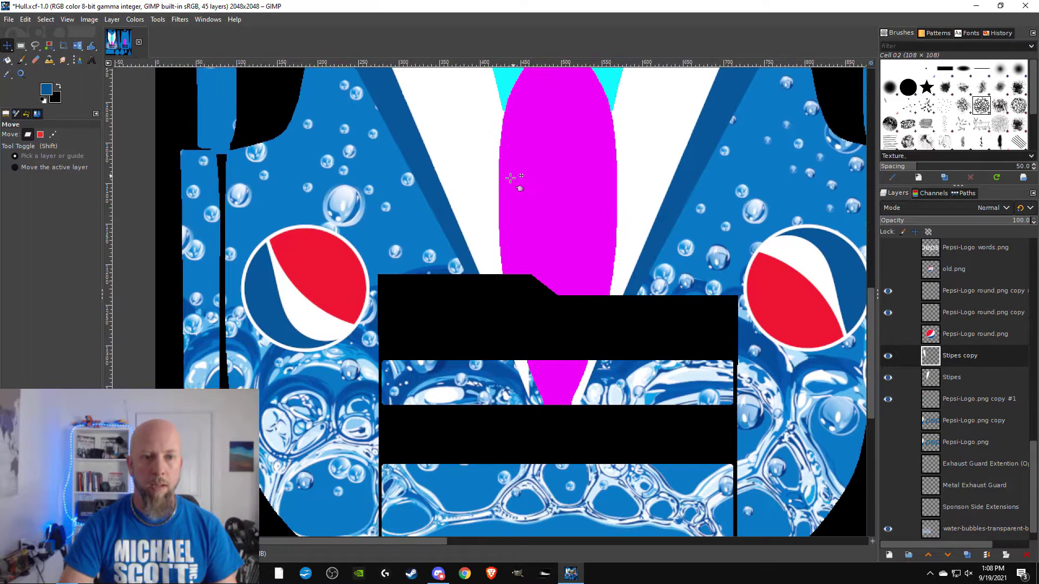
drag(484, 191, 497, 216)
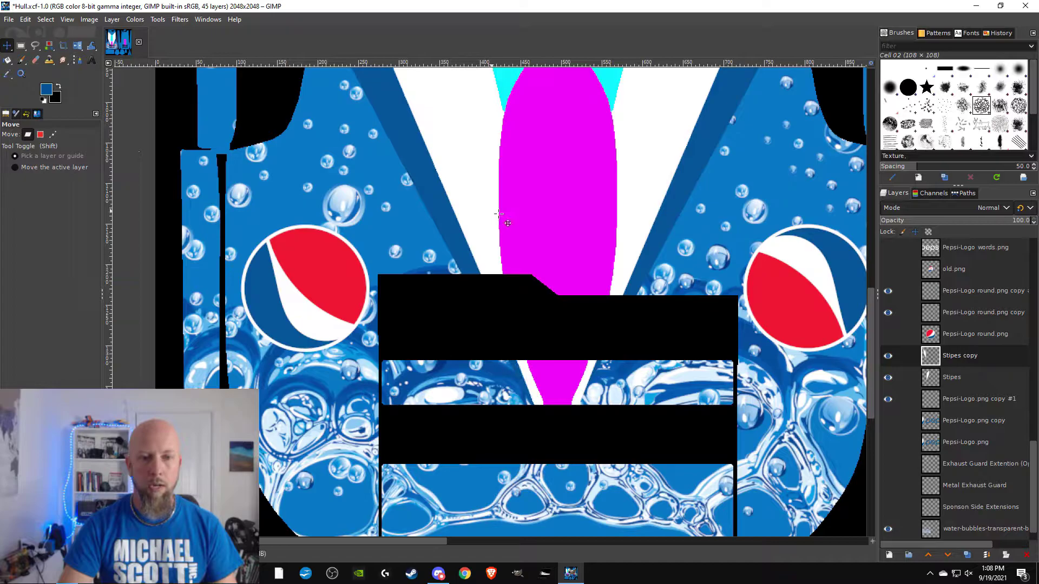
- Nudge the Stipes copy layer slightly so its upper edge meets the top of the cyan area like the original stripe
scroll(497, 217, up, 8)
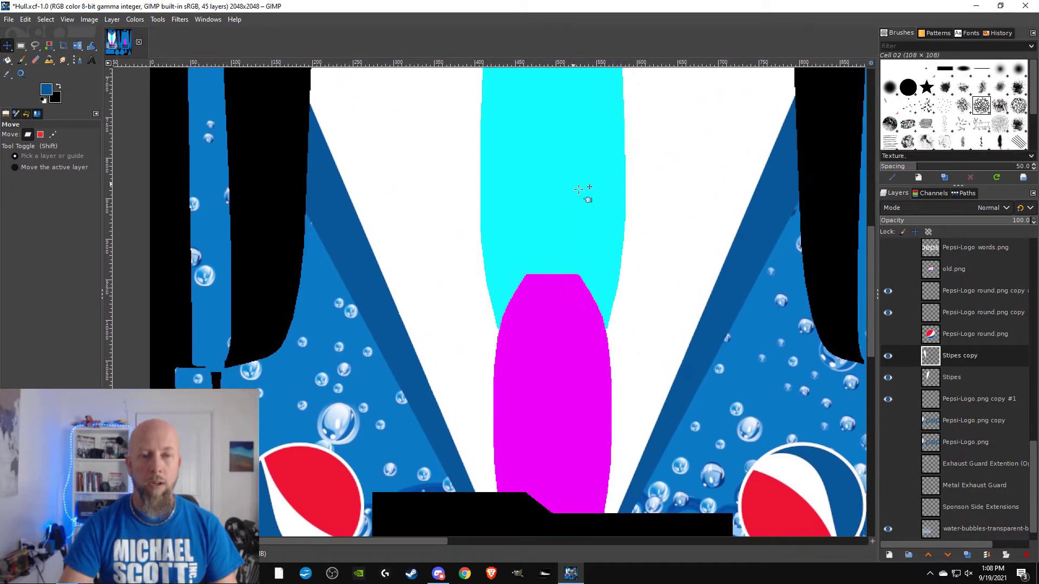
scroll(579, 188, up, 10)
drag(482, 299, 483, 283)
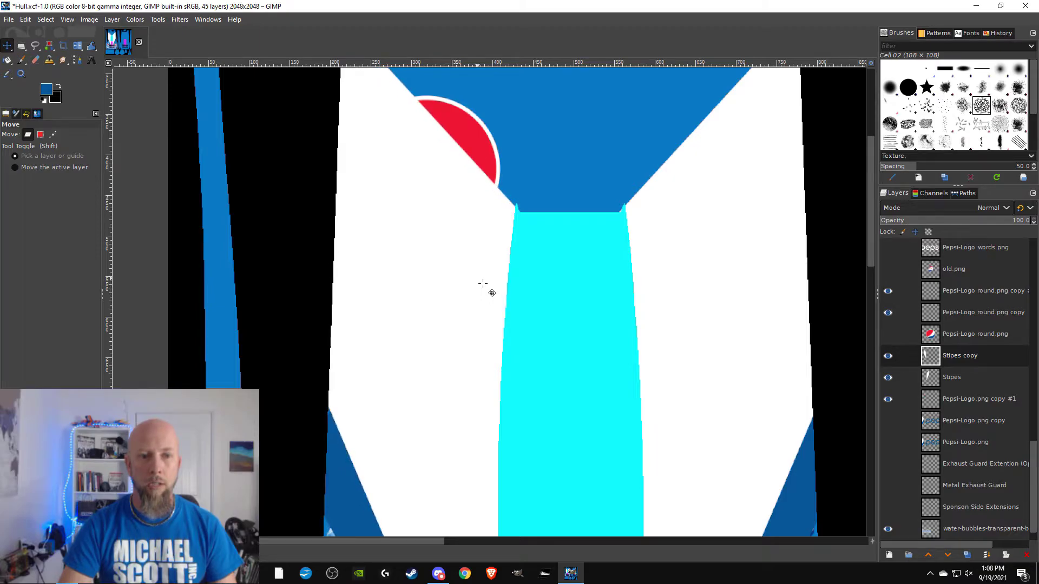
key(ctrl+z)
key(ctrl+y)
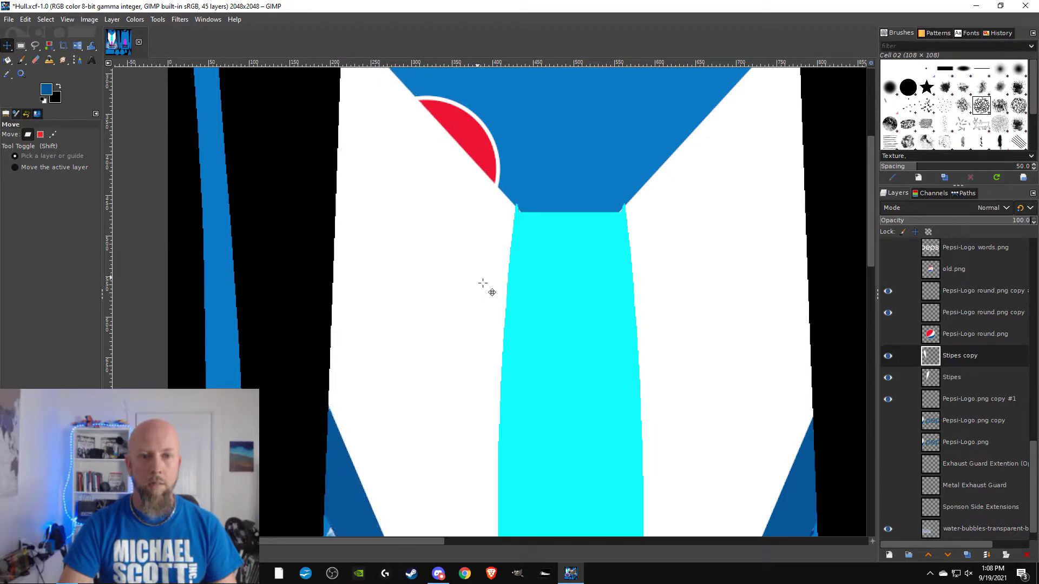
- Fine-tune the position of the Stipes copy layer so both stripes sit symmetrically around the cyan and magenta shapes
scroll(598, 368, down, 8)
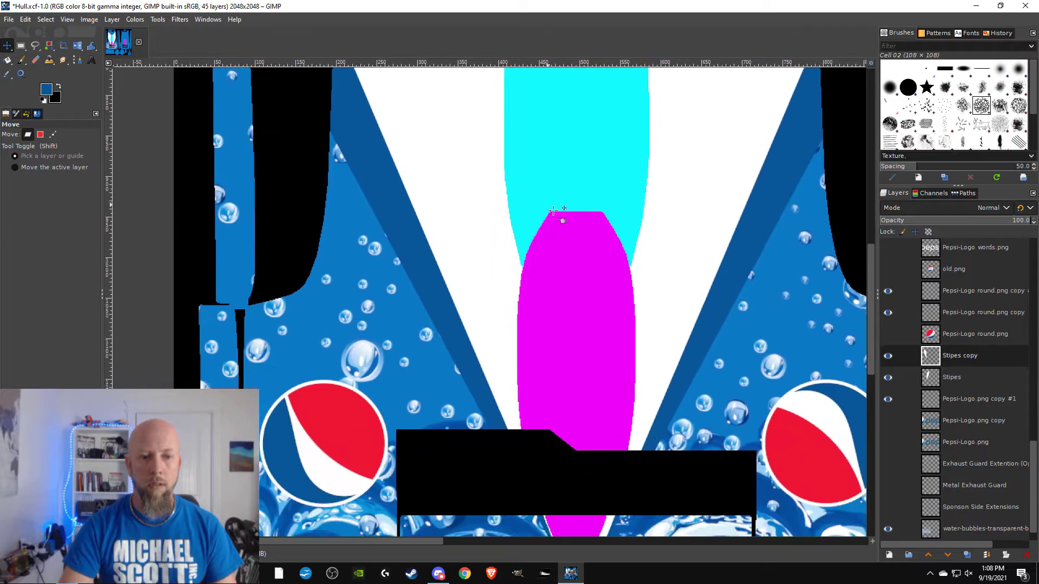
scroll(545, 285, down, 3)
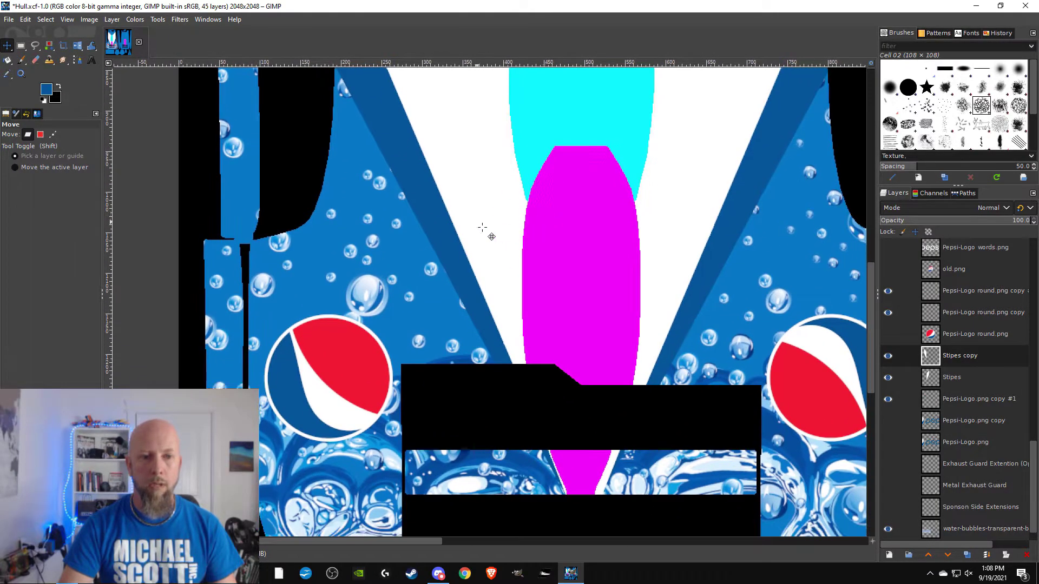
drag(482, 227, 481, 228)
ctrl+scroll(485, 238, down, 3)
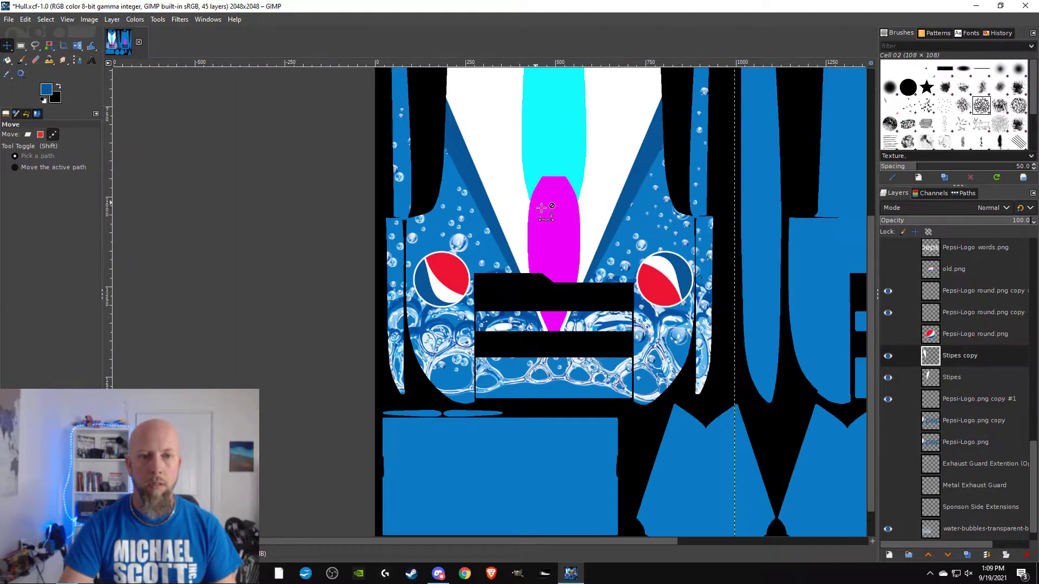
scroll(498, 221, up, 3)
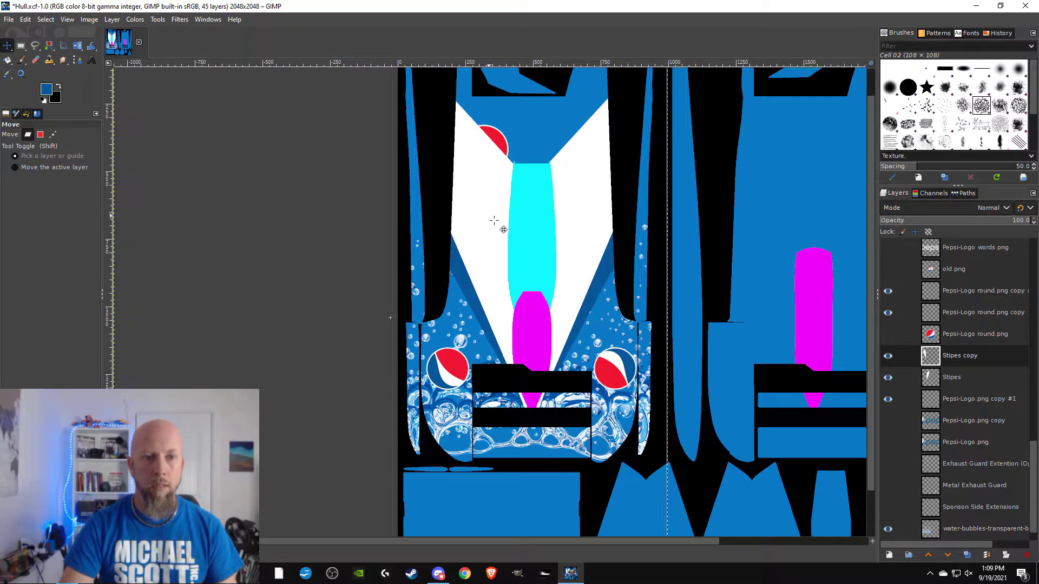
drag(493, 218, 493, 218)
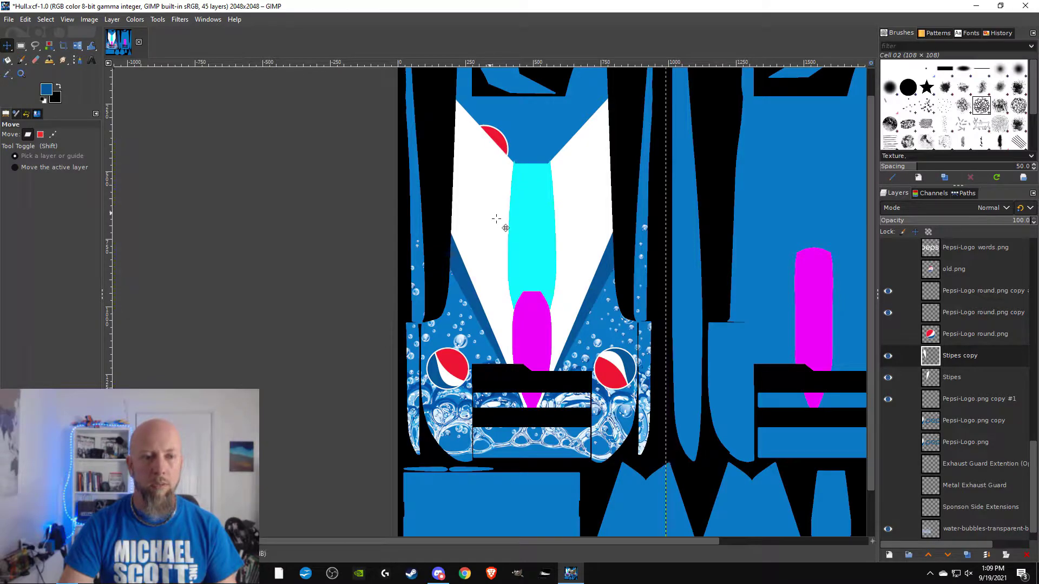
- Reorder the Stipes and Stipes copy layers to sit directly above Hull Base Color, beneath the water-bubbles layer
scroll(534, 246, down, 2)
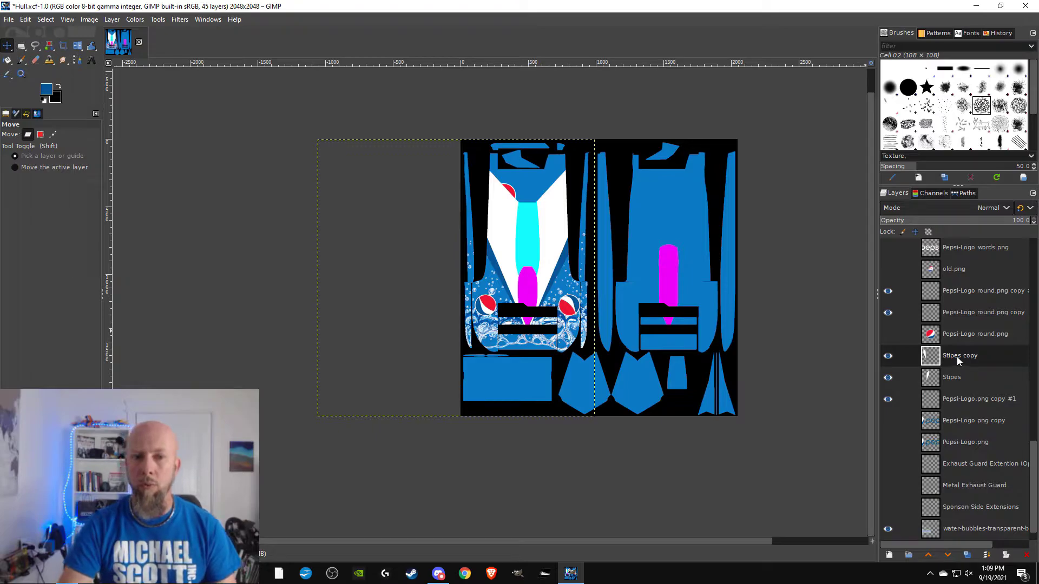
scroll(957, 364, down, 1)
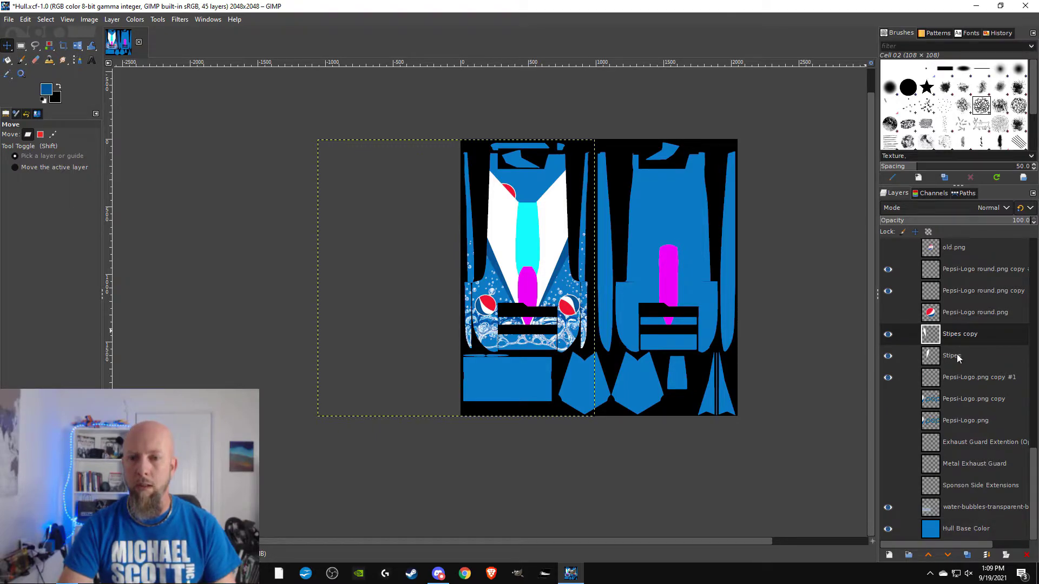
drag(950, 358, 913, 520)
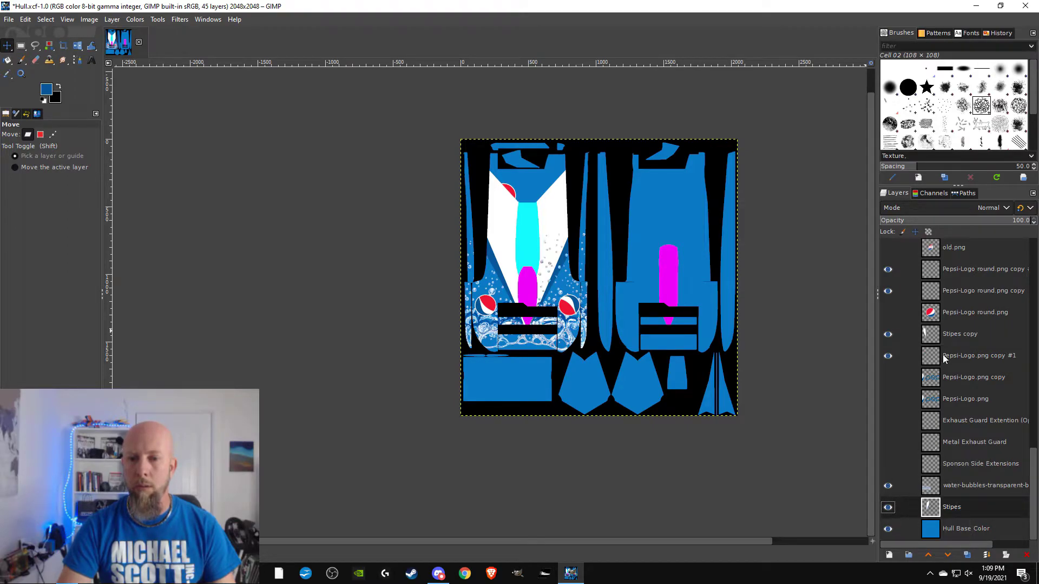
drag(961, 331, 905, 519)
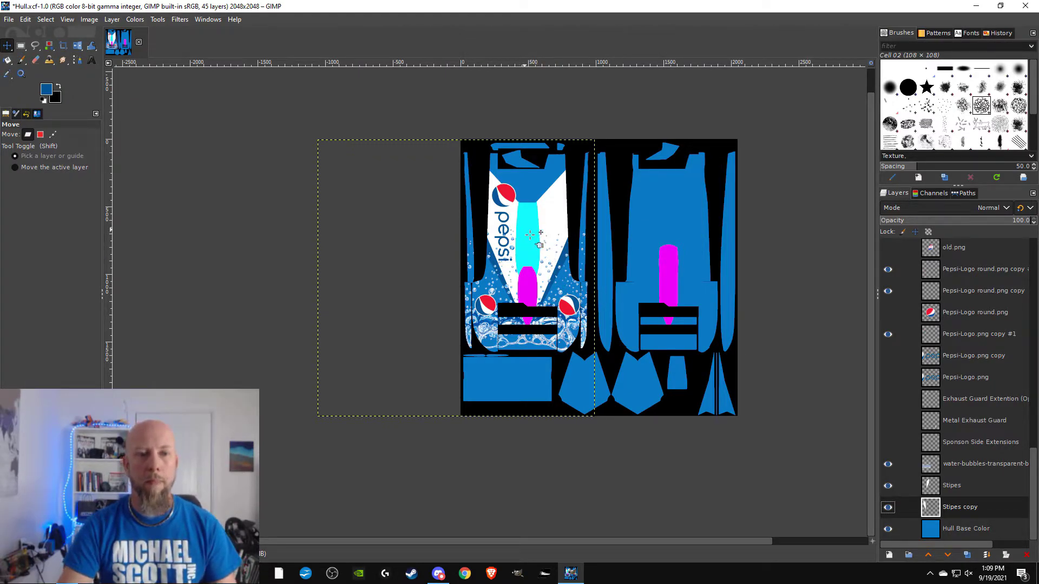
- On the Hull Base Color layer, make a Free Select outline around the plain blue hull area above the white stripes, skirting the black cutout
scroll(534, 192, up, 1)
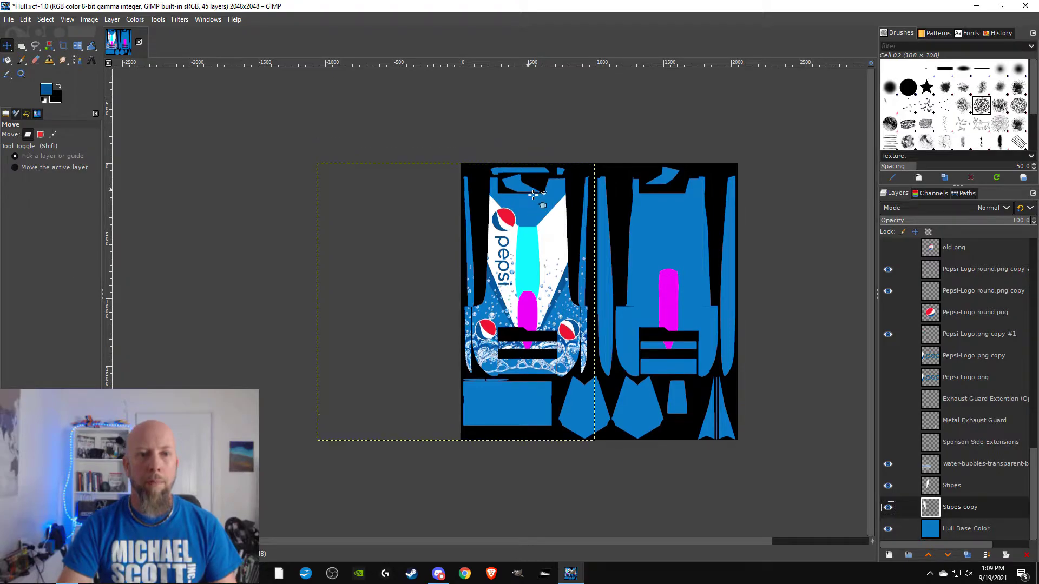
scroll(531, 209, up, 3)
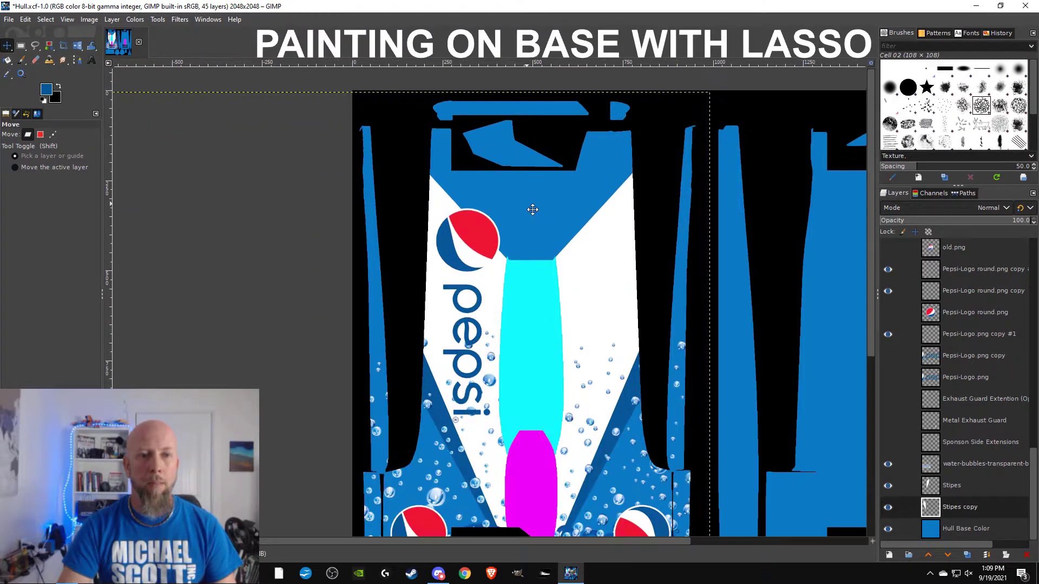
scroll(531, 213, up, 3)
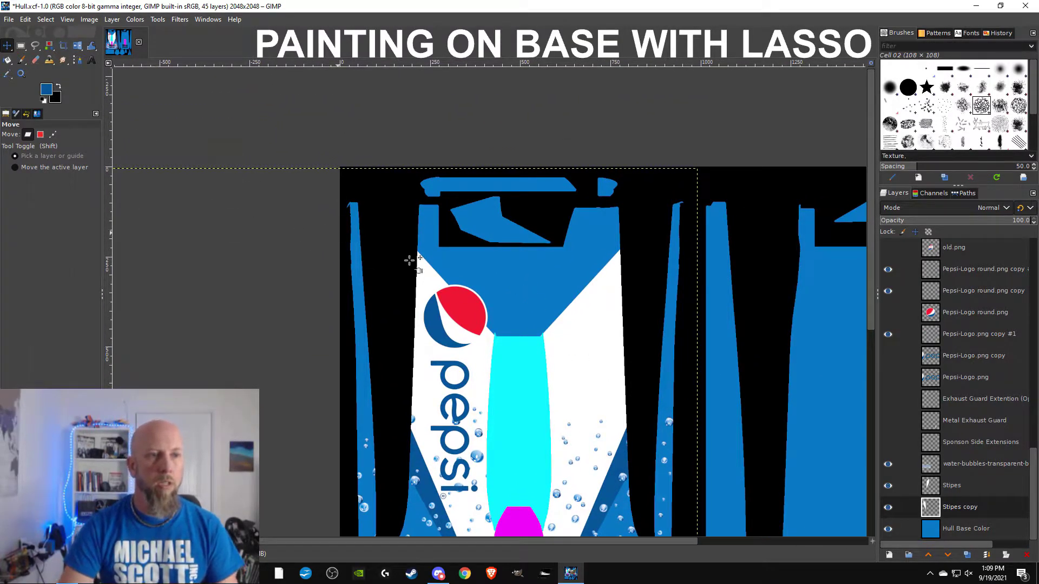
click(984, 530)
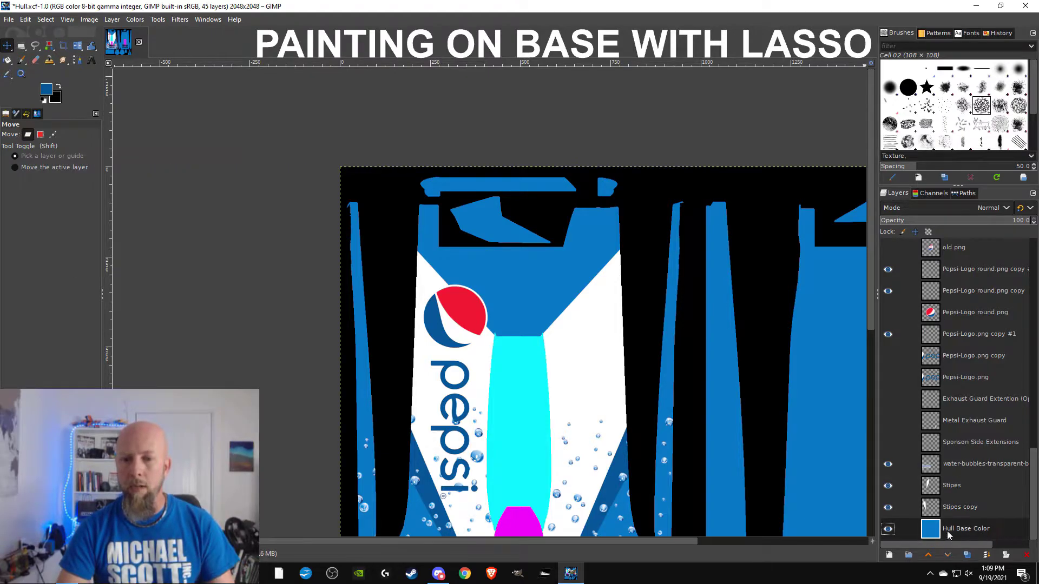
click(35, 46)
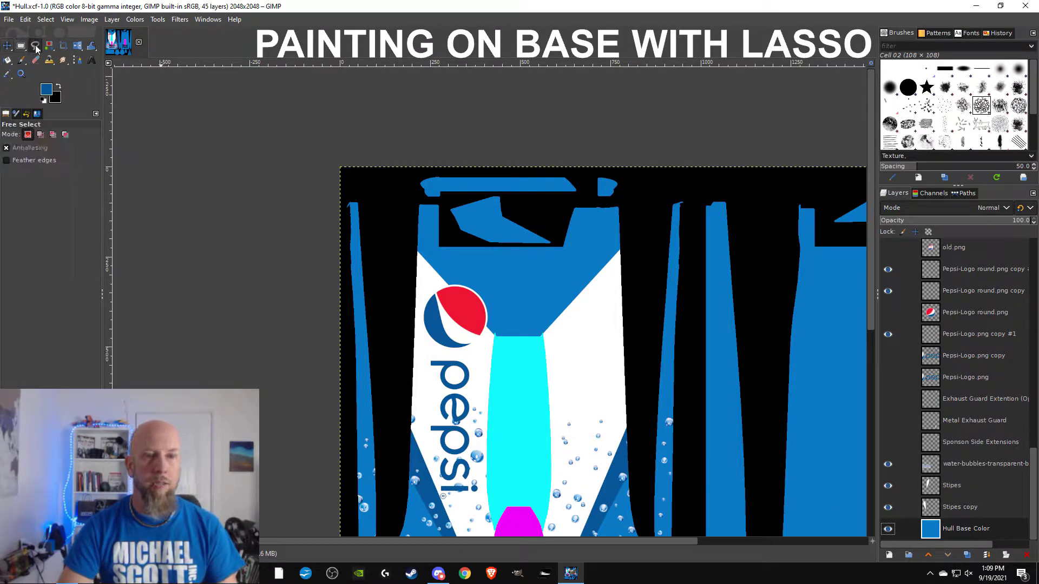
click(410, 201)
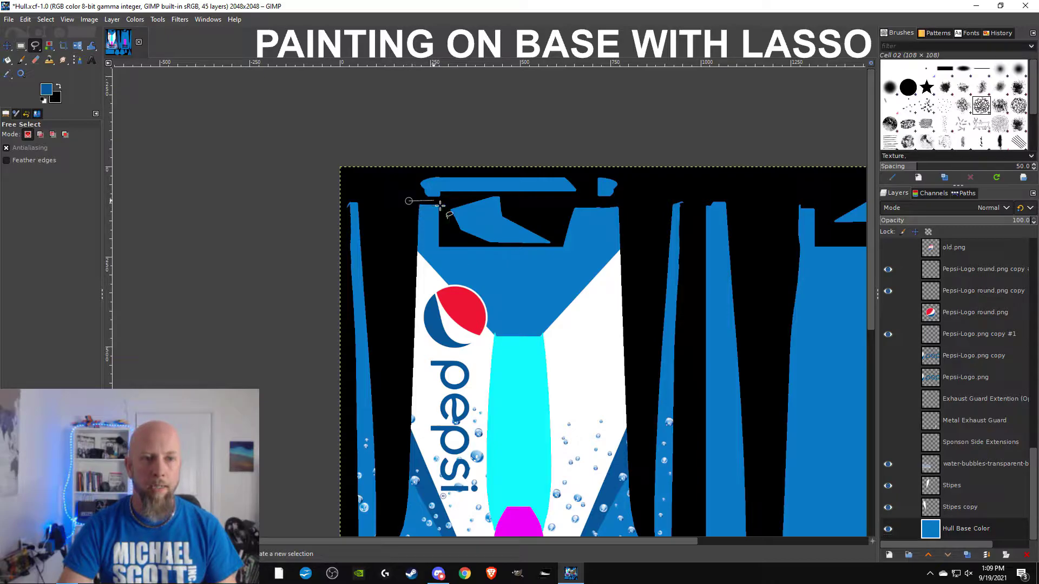
click(444, 201)
click(445, 245)
click(483, 244)
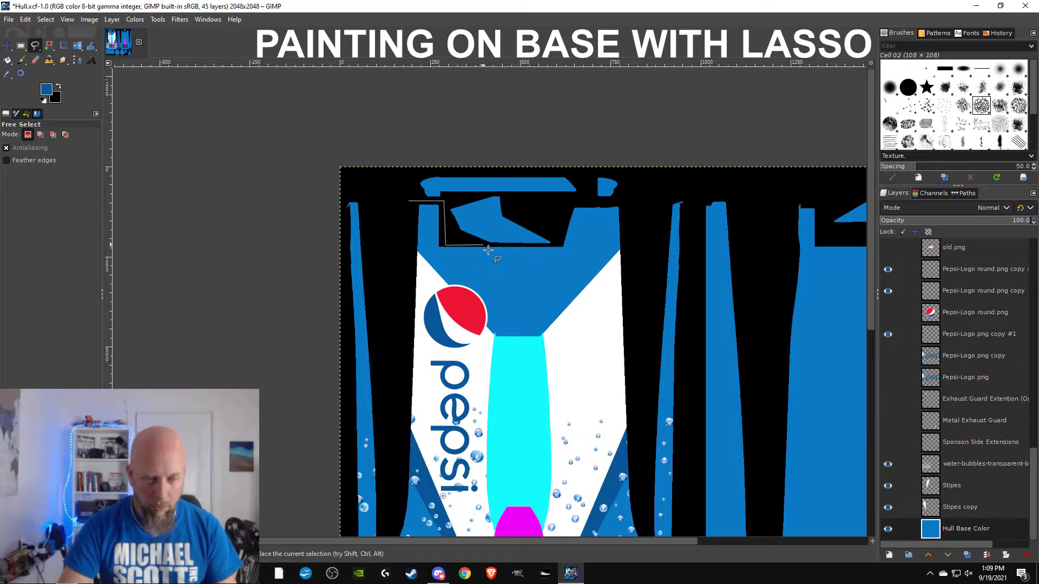
click(559, 245)
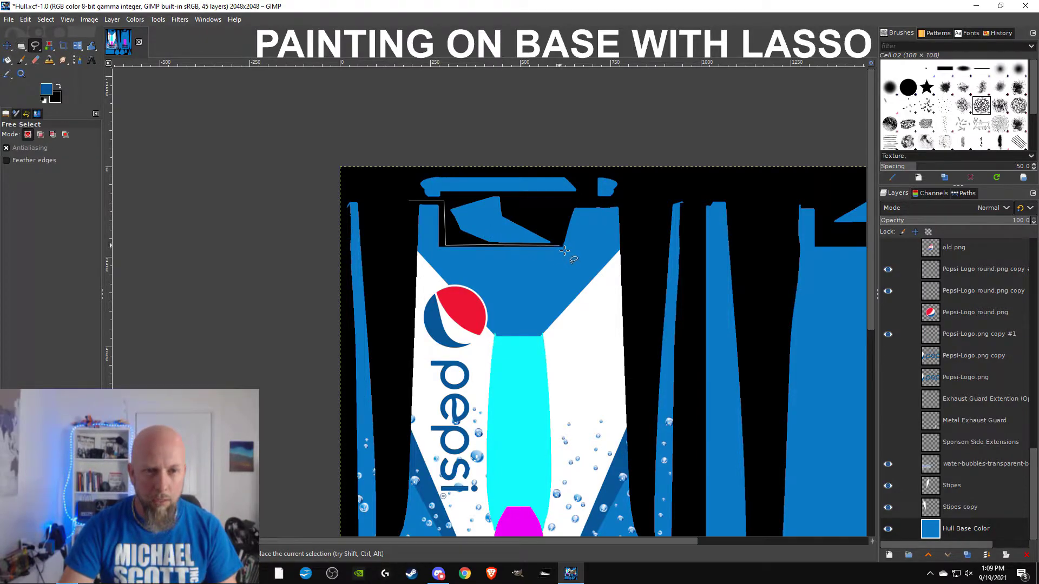
click(573, 203)
click(626, 205)
click(631, 265)
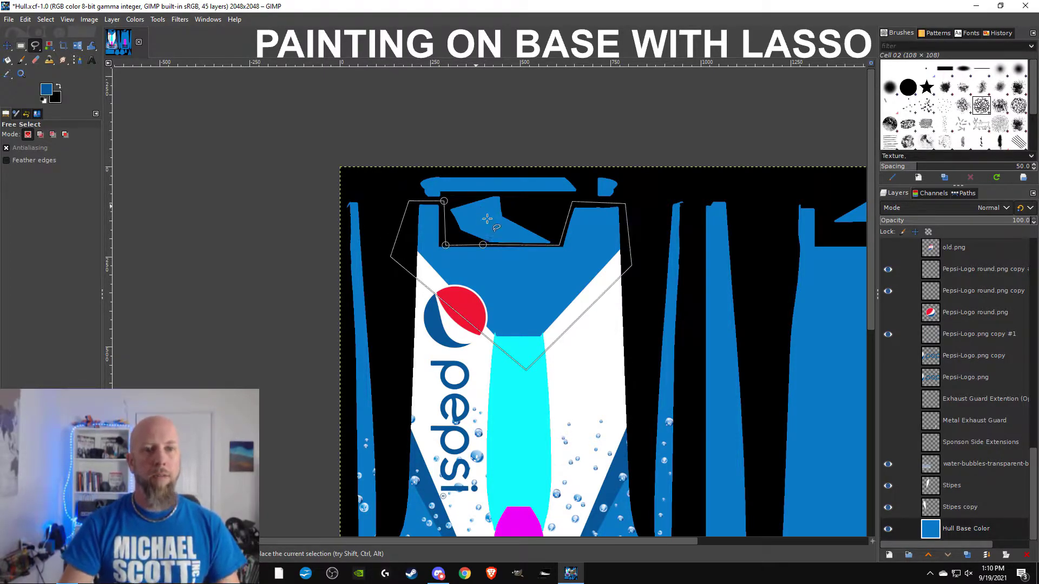
key(Return)
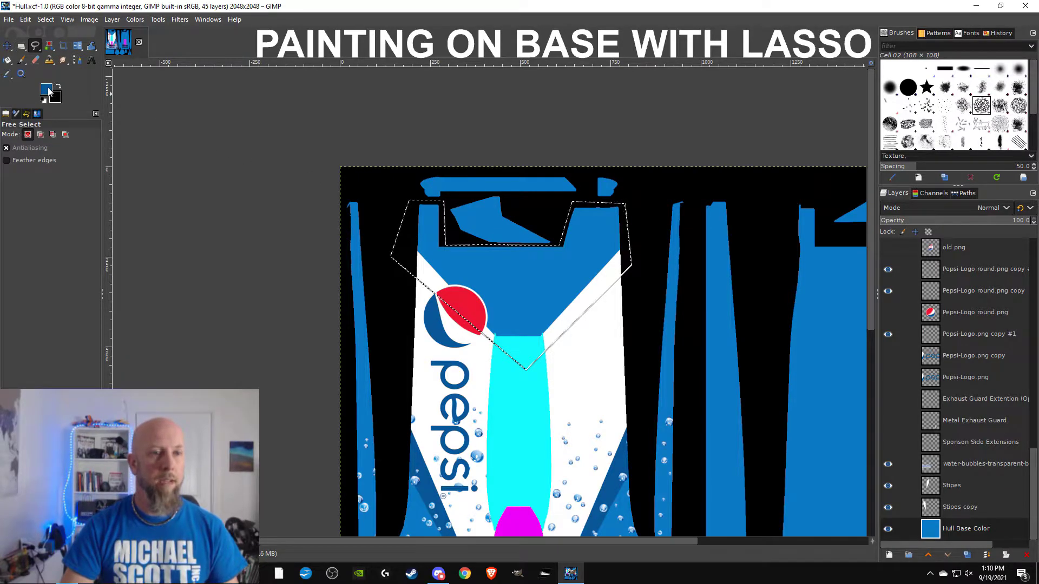
- Bucket-fill the selected blue area above the stripes with the dark blue foreground color
click(8, 61)
click(512, 274)
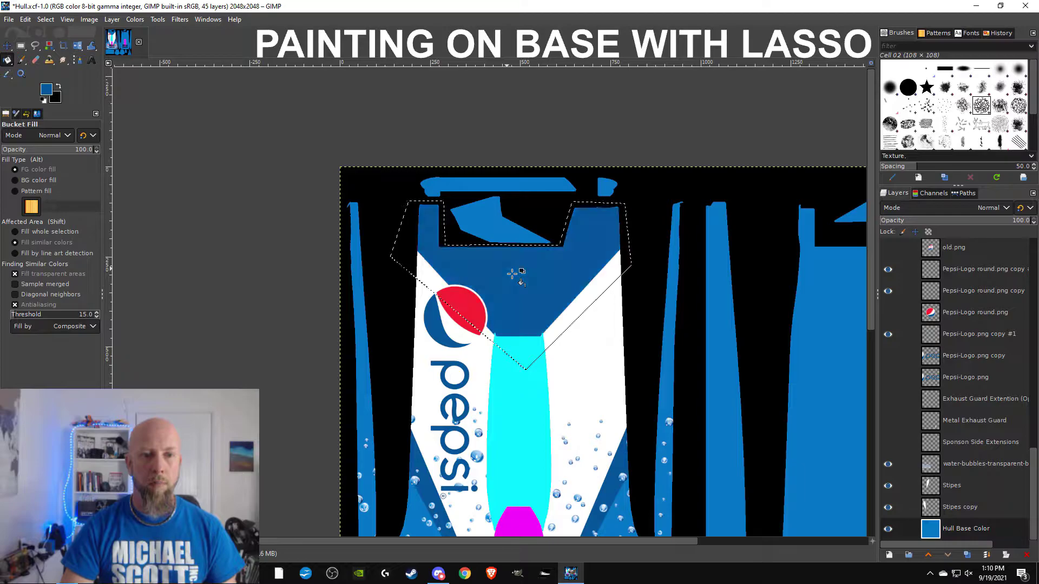
scroll(533, 306, down, 2)
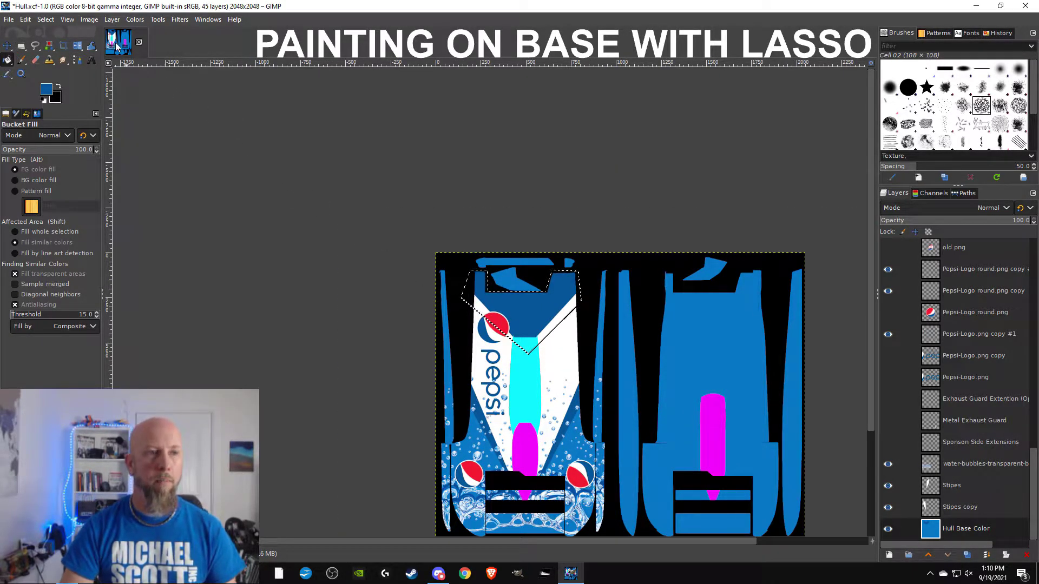
- Clear the selection around the dark blue hull area
click(43, 20)
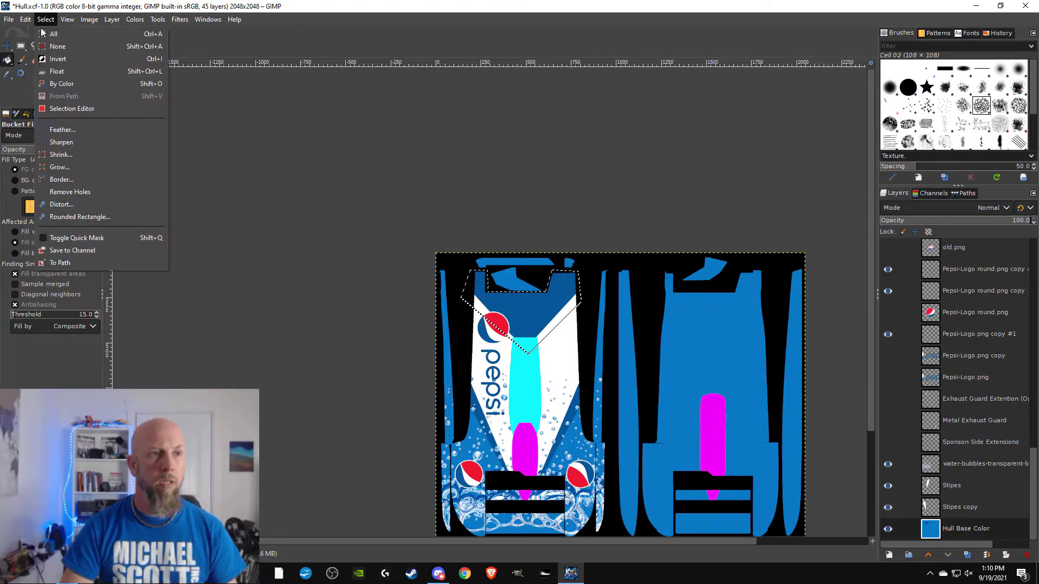
click(57, 46)
drag(580, 436, 559, 279)
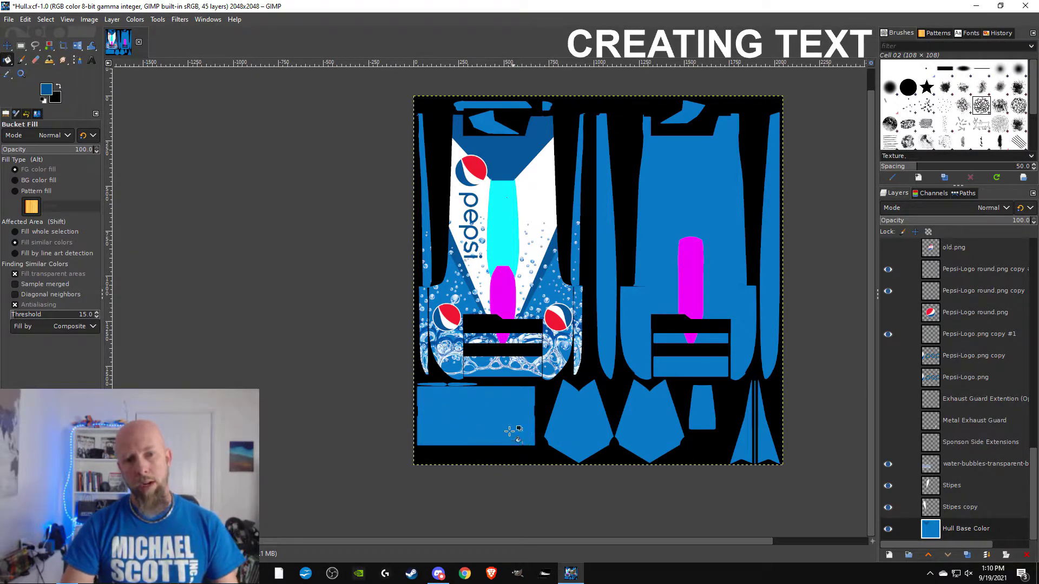
- Make the U6/21 Textures layer visible as a shading reference over the livery
scroll(947, 433, up, 5)
scroll(944, 427, up, 5)
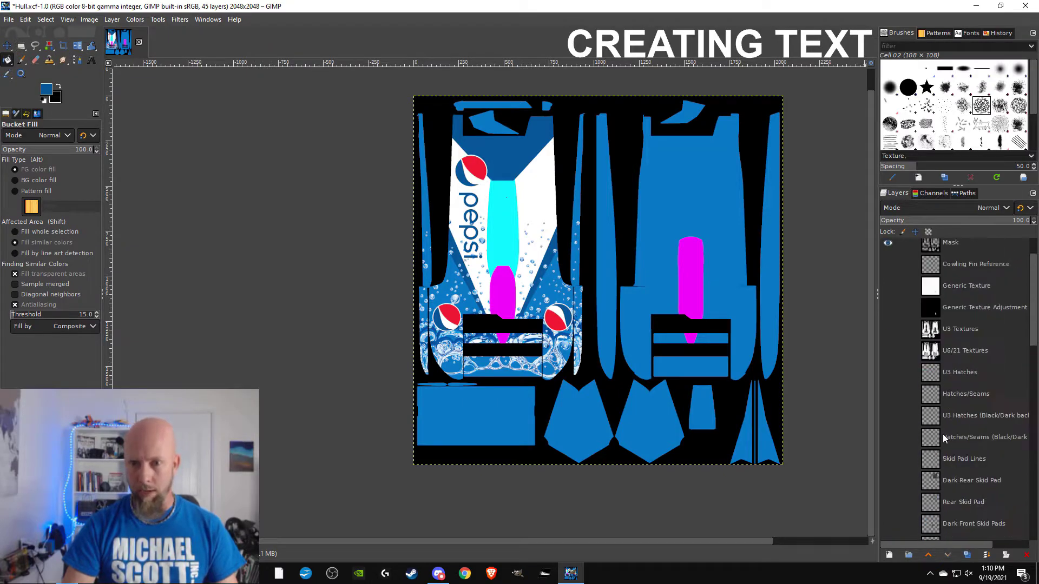
click(888, 401)
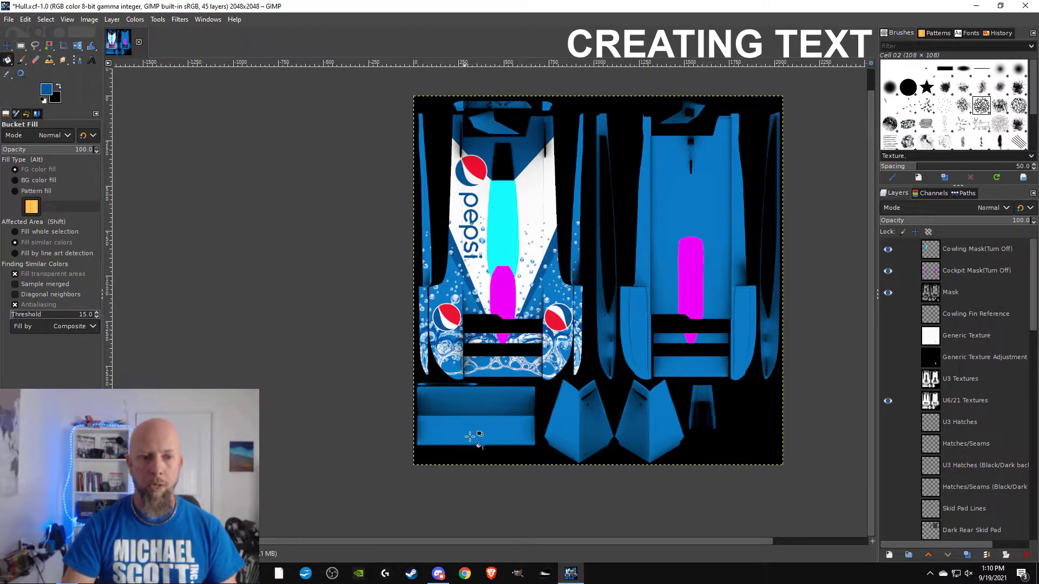
- Add a text box reading "U-61" across the lower half of the blue rectangular panel beneath the bubble-covered hull
scroll(470, 437, up, 4)
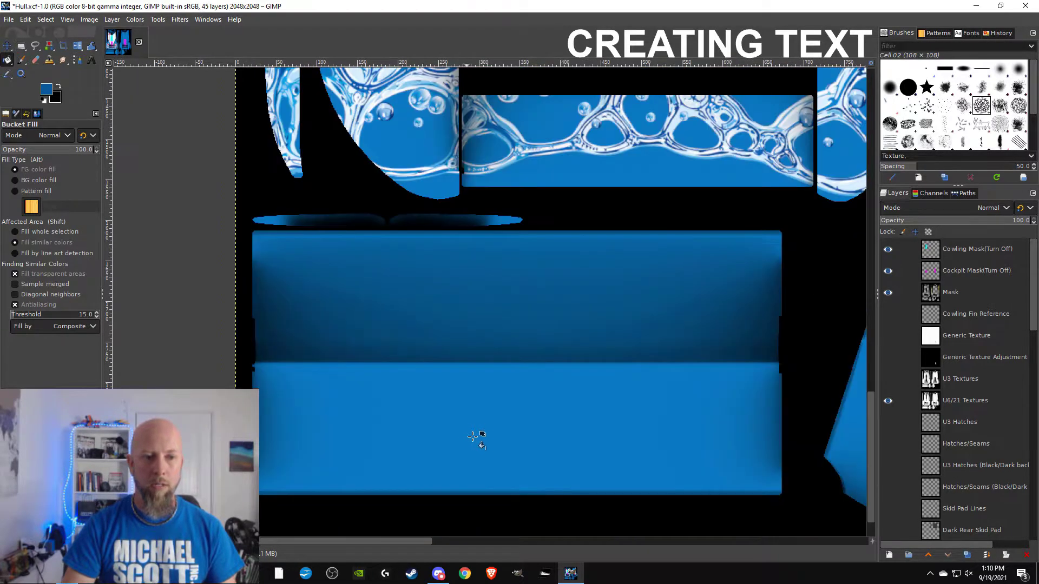
click(91, 60)
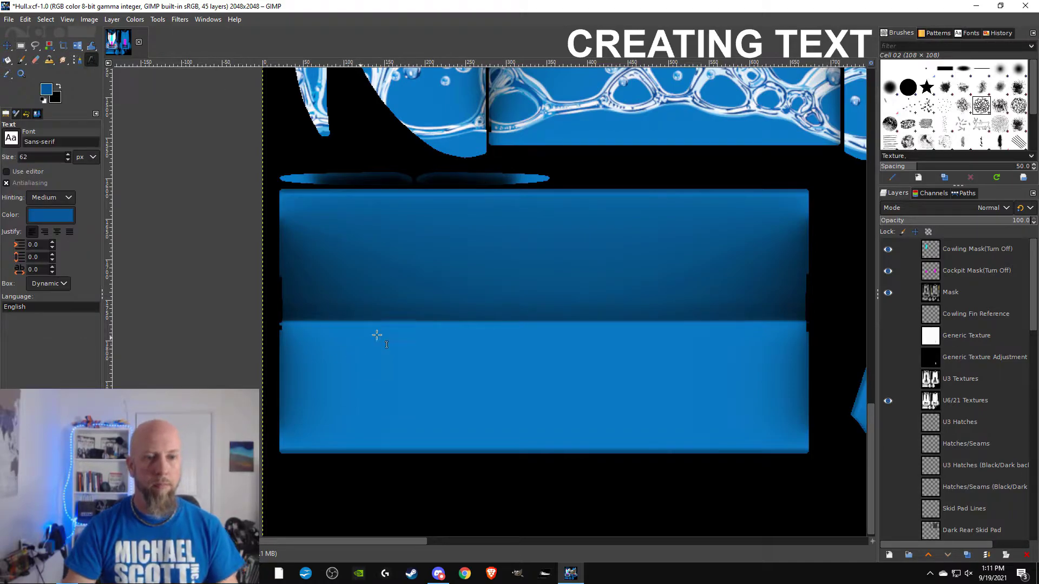
drag(318, 330, 767, 446)
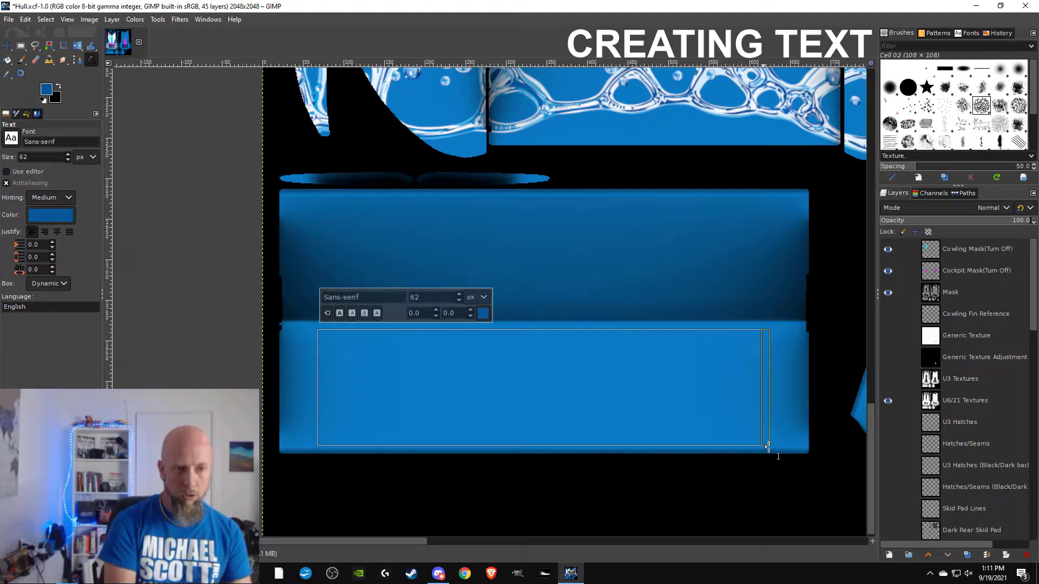
text(U-)
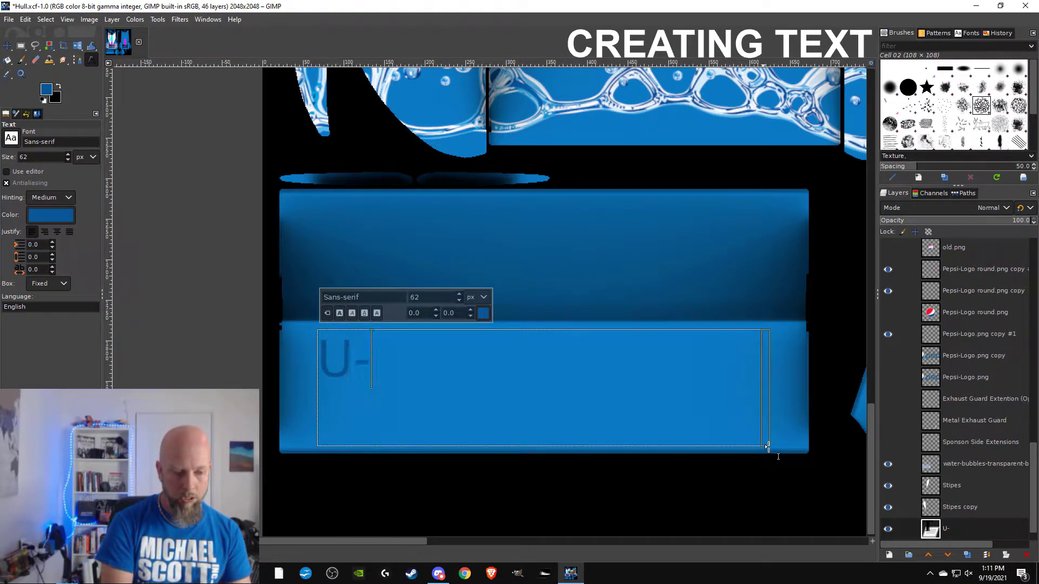
text(61)
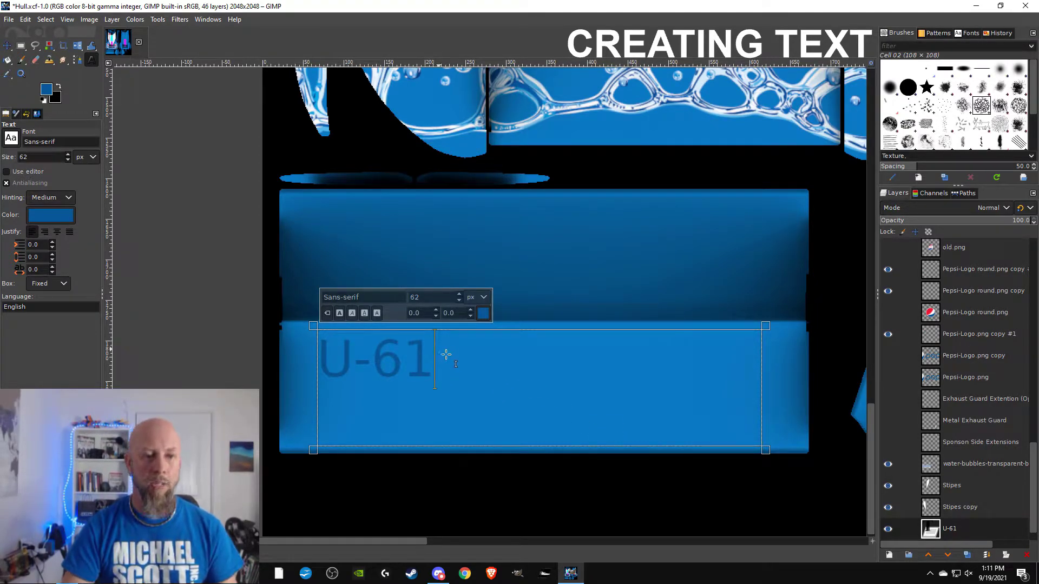
- Change the color of the whole U-61 text to white (ffffff)
drag(442, 357, 322, 356)
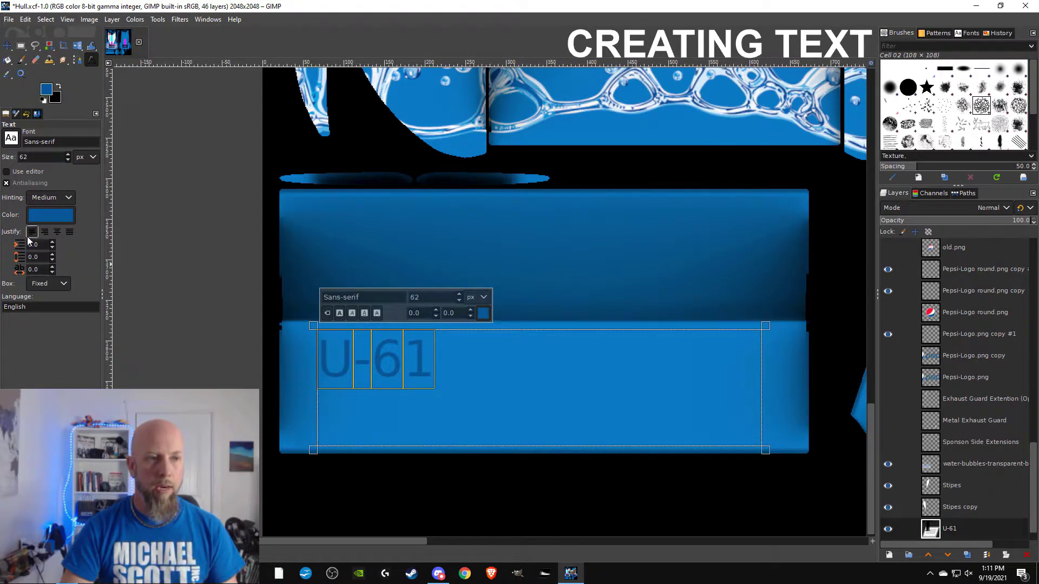
click(65, 222)
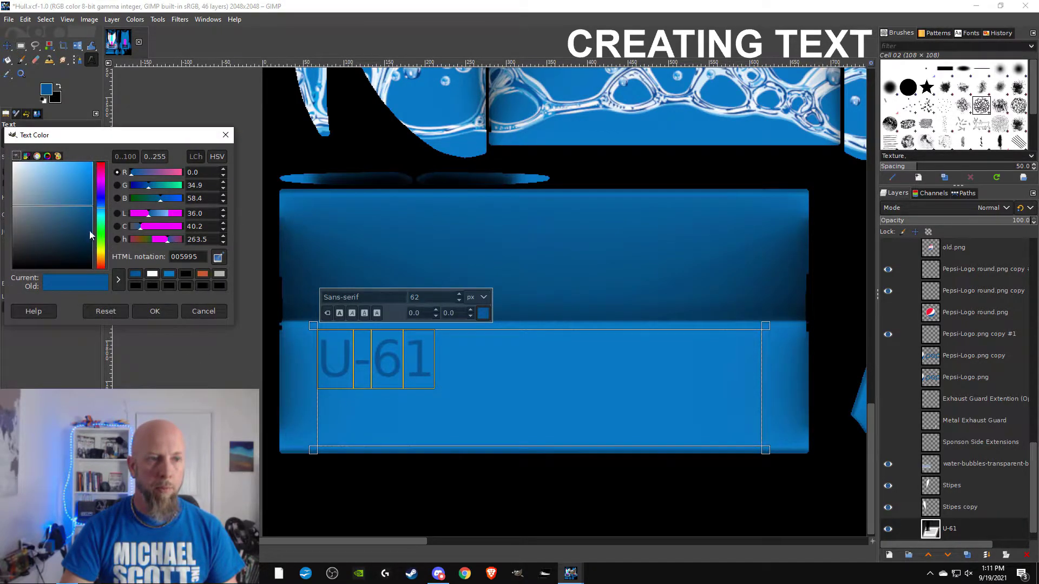
click(153, 274)
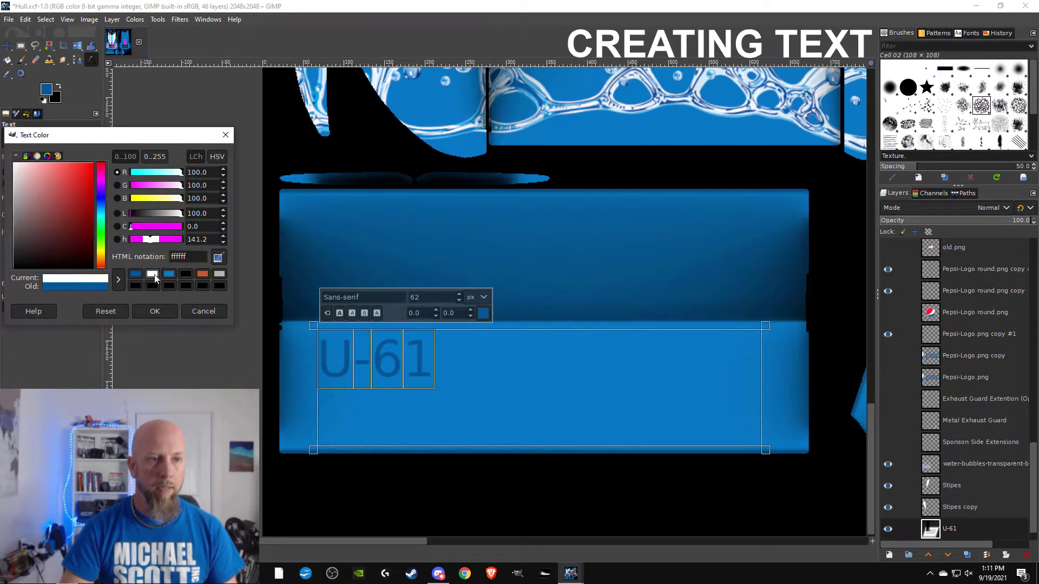
click(157, 312)
- Widen the U-61 text box to span the blue panel's full width and center-justify the text
drag(315, 404, 289, 399)
drag(767, 373, 809, 377)
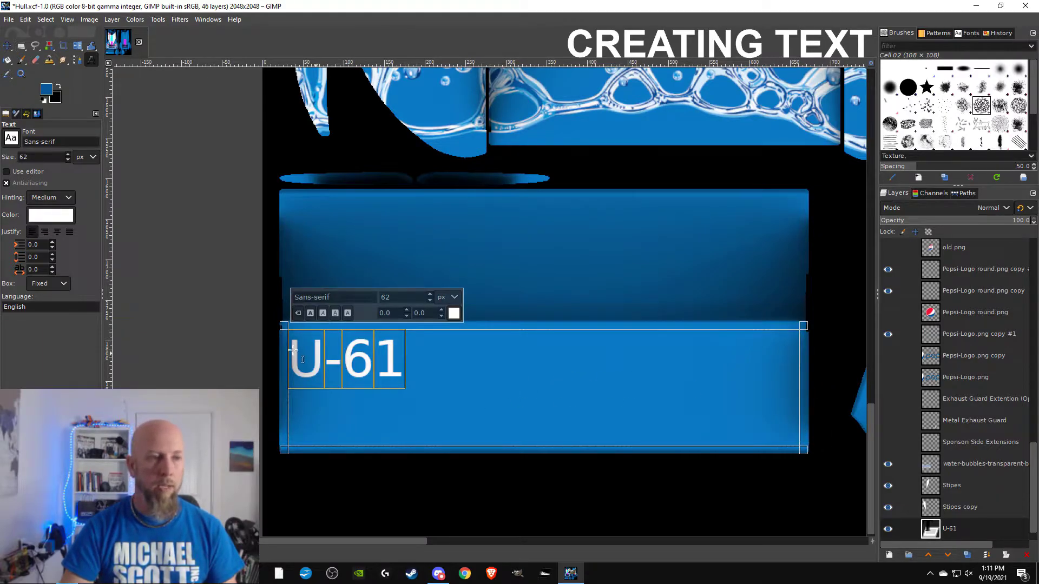
click(57, 236)
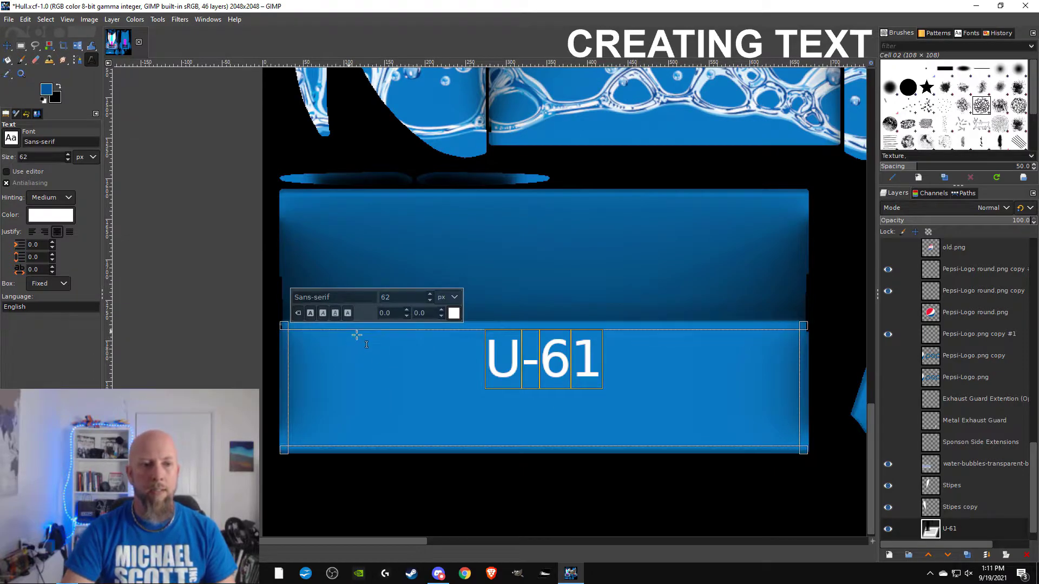
- Set the U-61 text to DejaVu Sans Bold at 132 px so it fills the lower panel, and finish editing it
scroll(431, 297, up, 20)
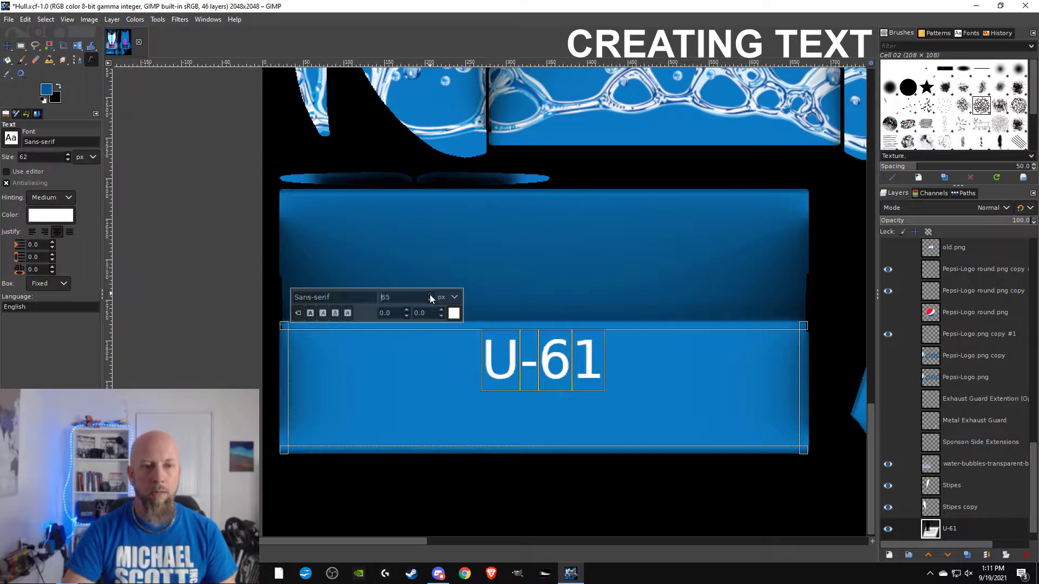
scroll(430, 297, up, 10)
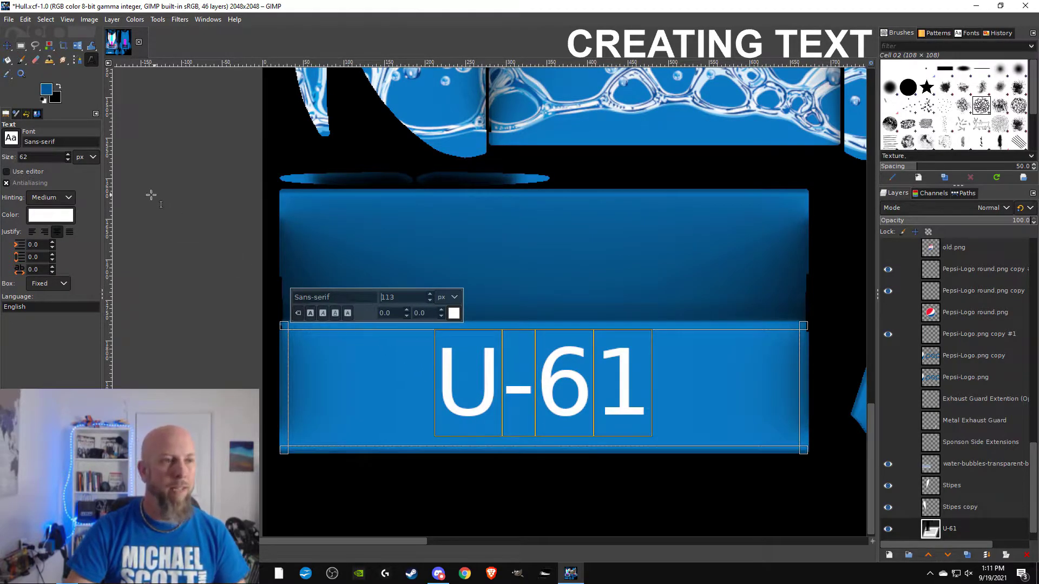
click(11, 139)
scroll(51, 209, up, 10)
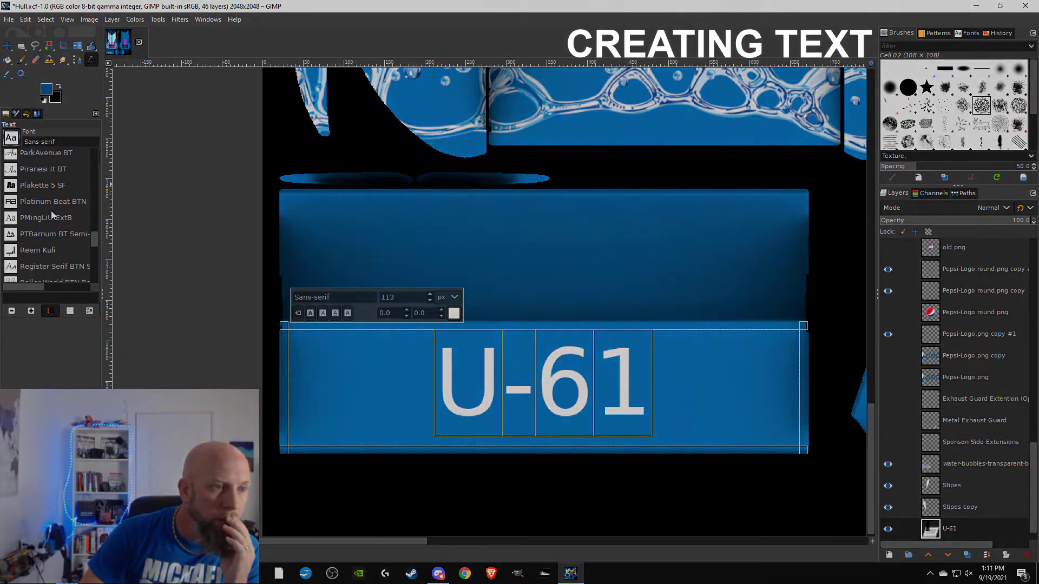
scroll(52, 214, up, 3)
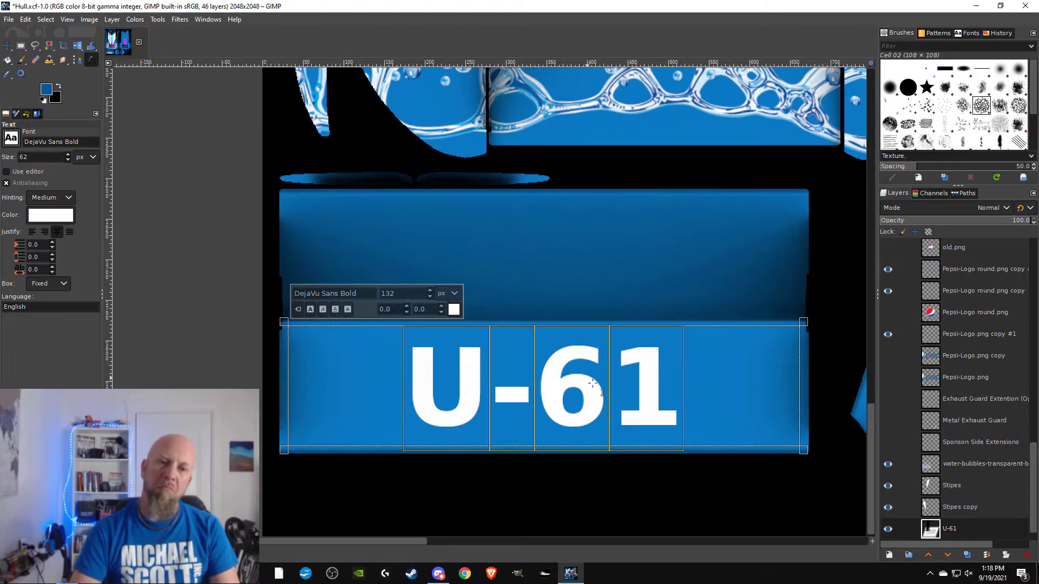
scroll(604, 386, down, 4)
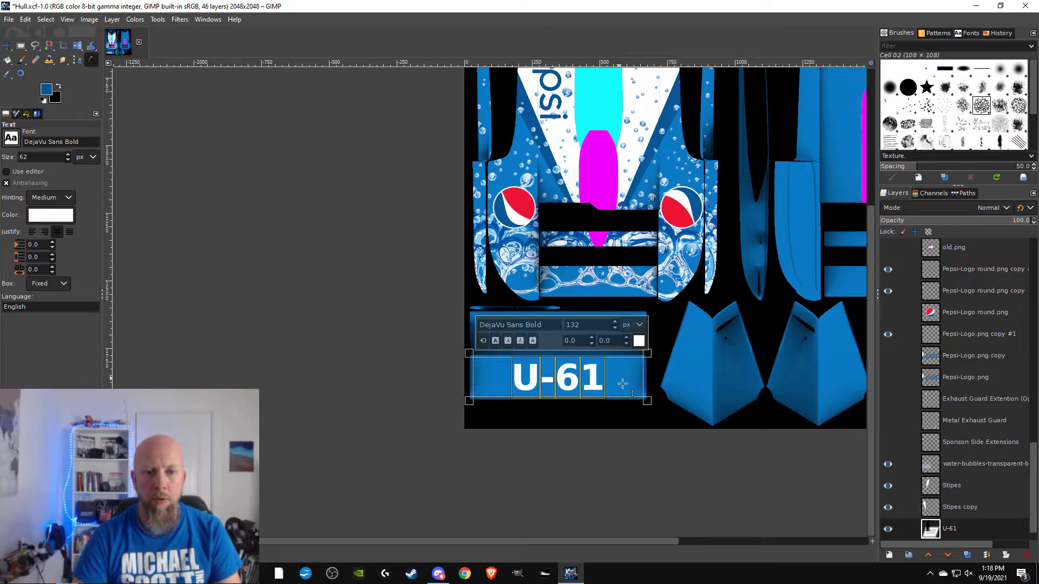
click(7, 45)
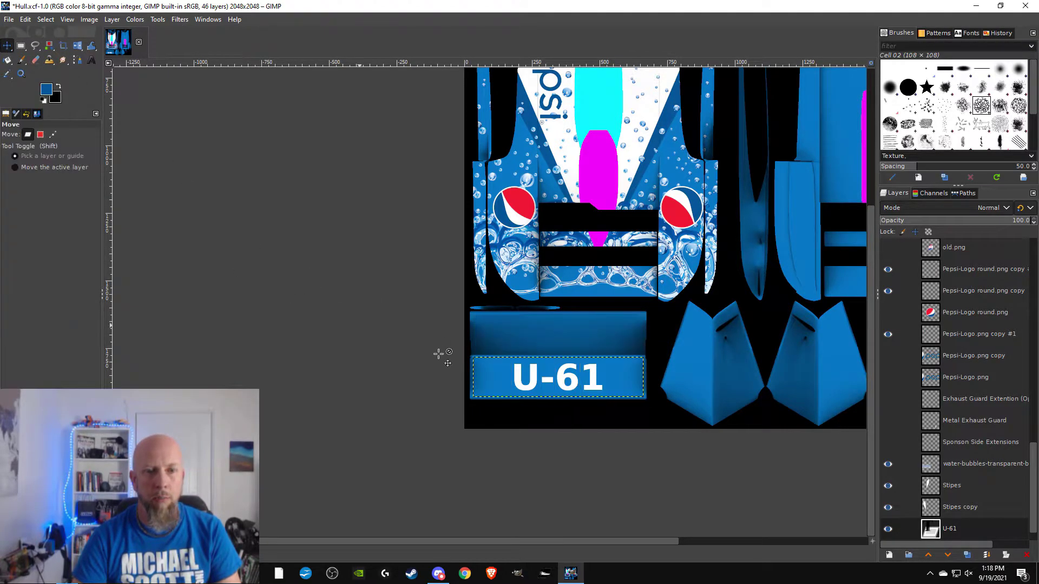
- Try rotating the U-61 text layer by -180 degrees and cancel the rotation
scroll(615, 374, right, 3)
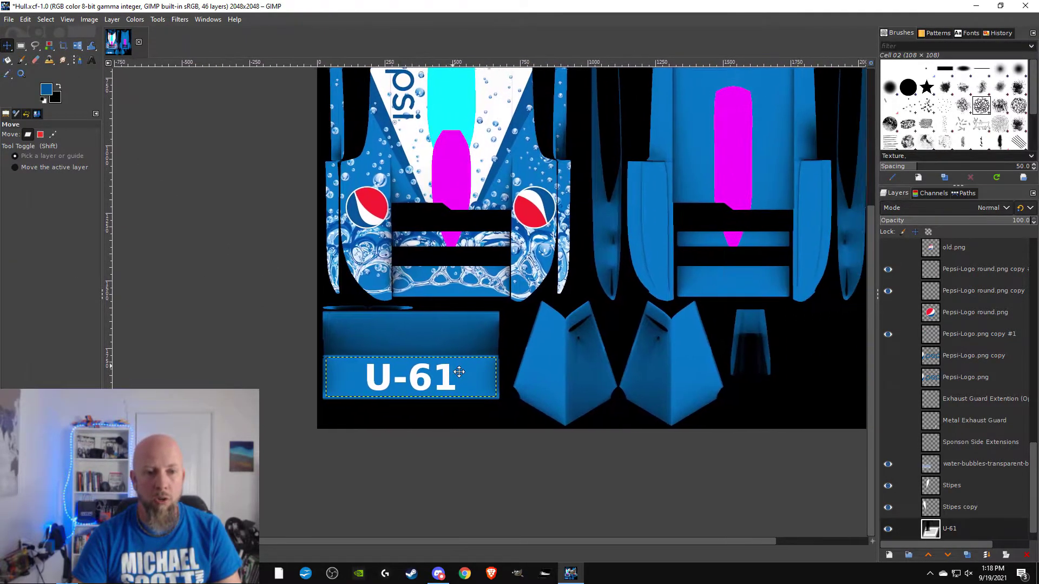
click(77, 47)
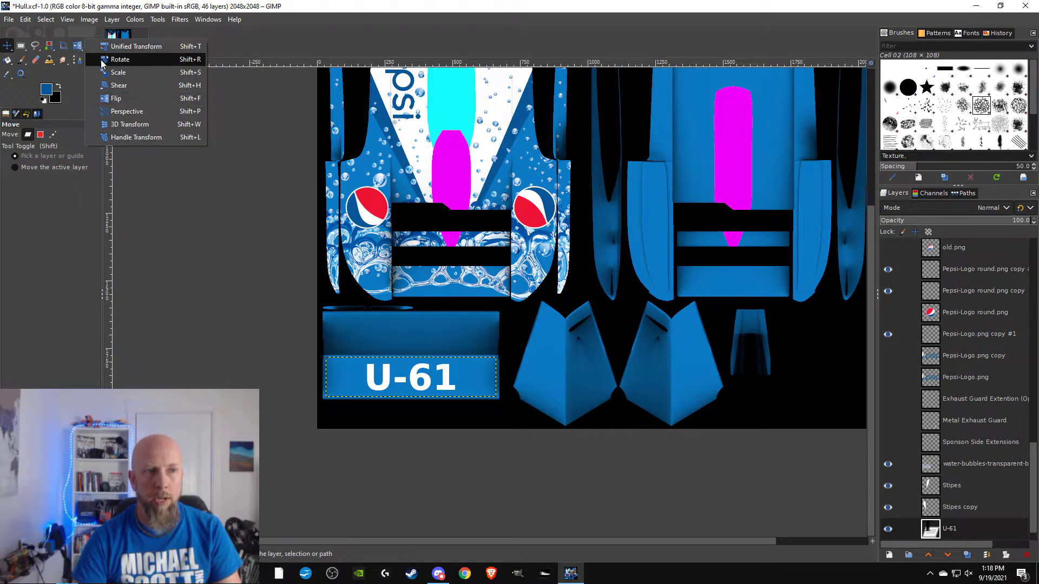
click(120, 60)
scroll(993, 473, down, 1)
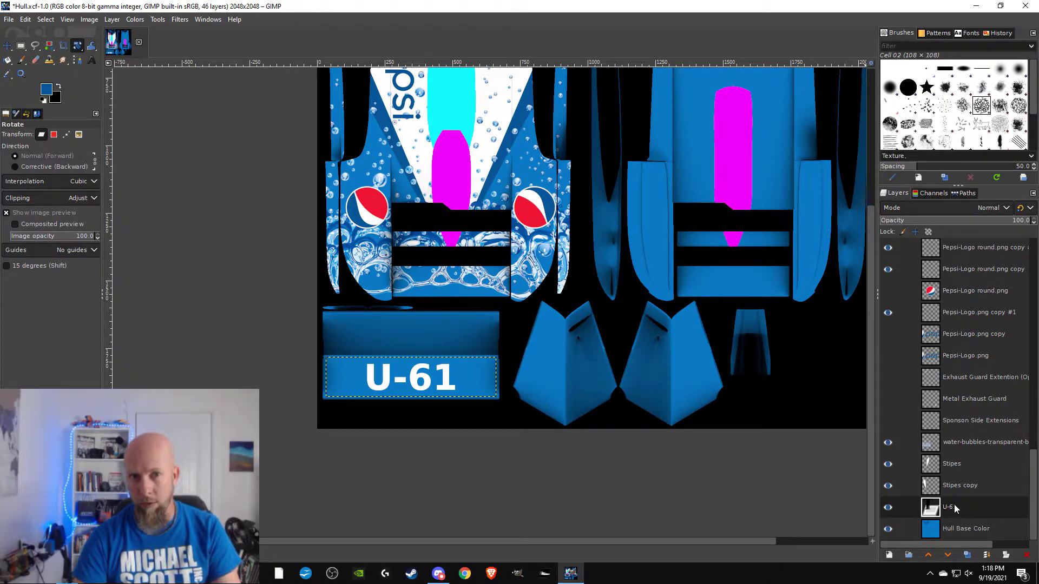
click(459, 391)
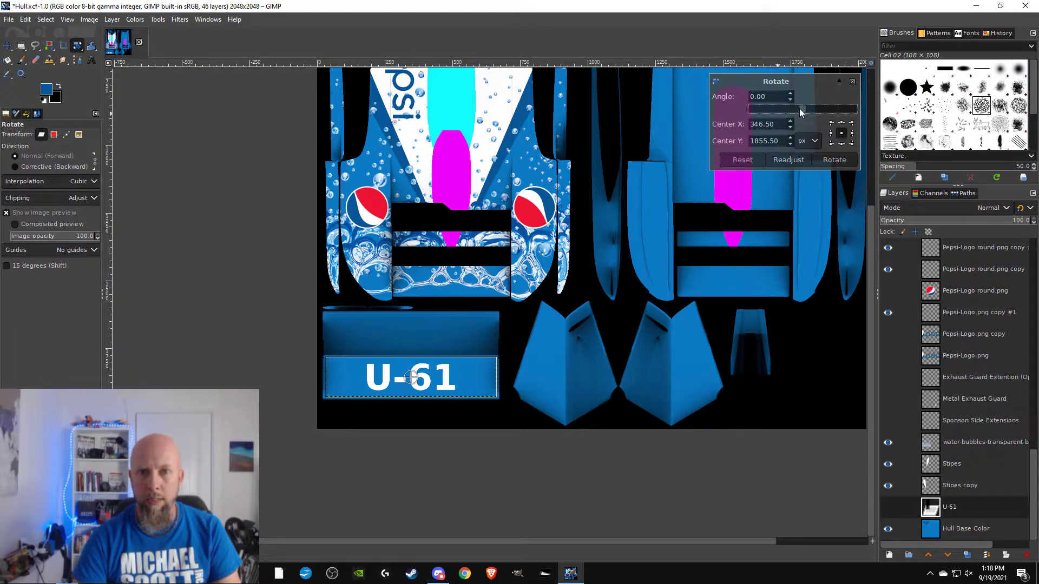
drag(801, 108, 746, 105)
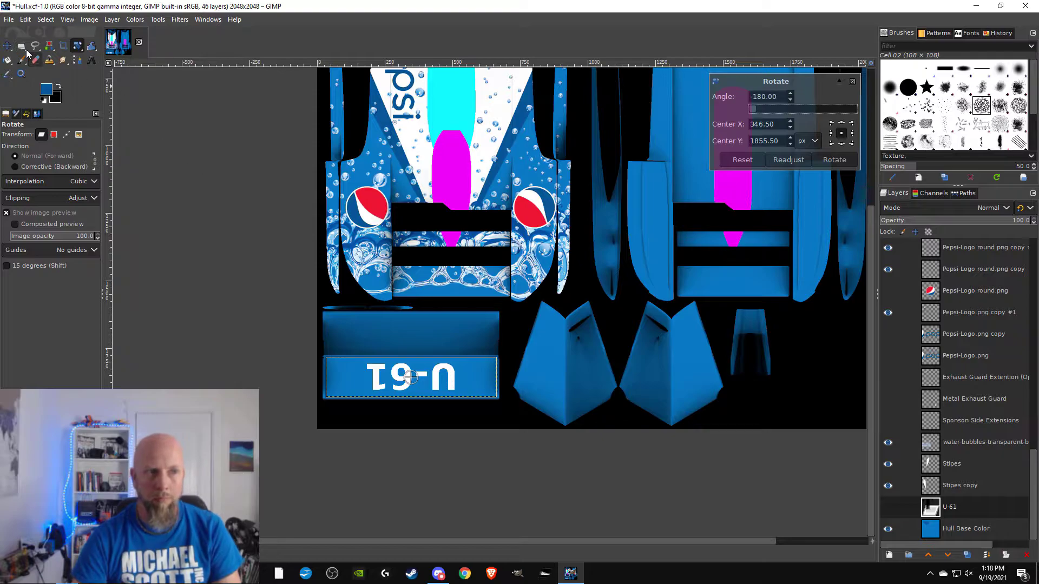
click(26, 19)
click(41, 31)
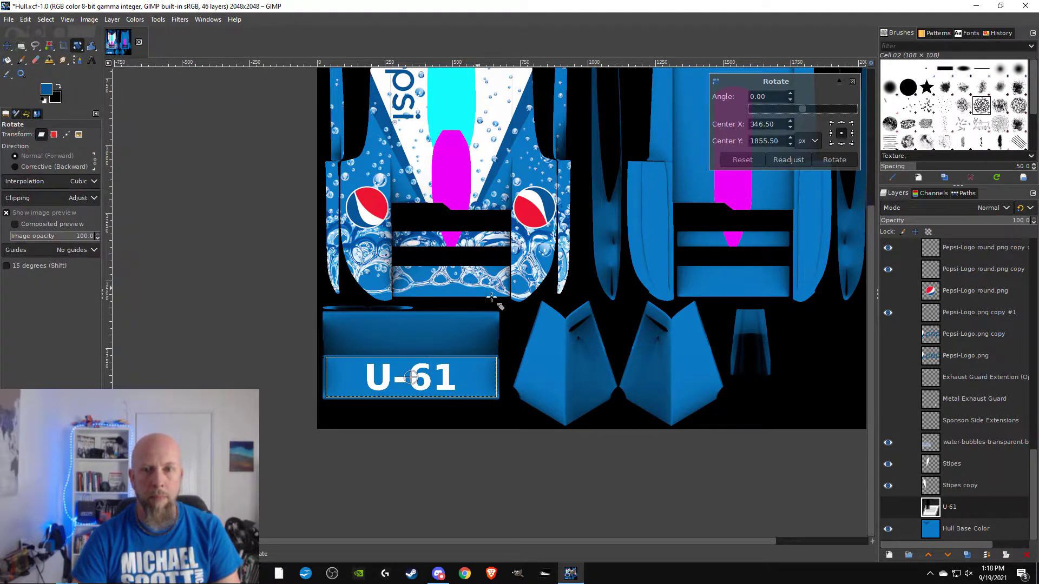
click(853, 82)
key(m)
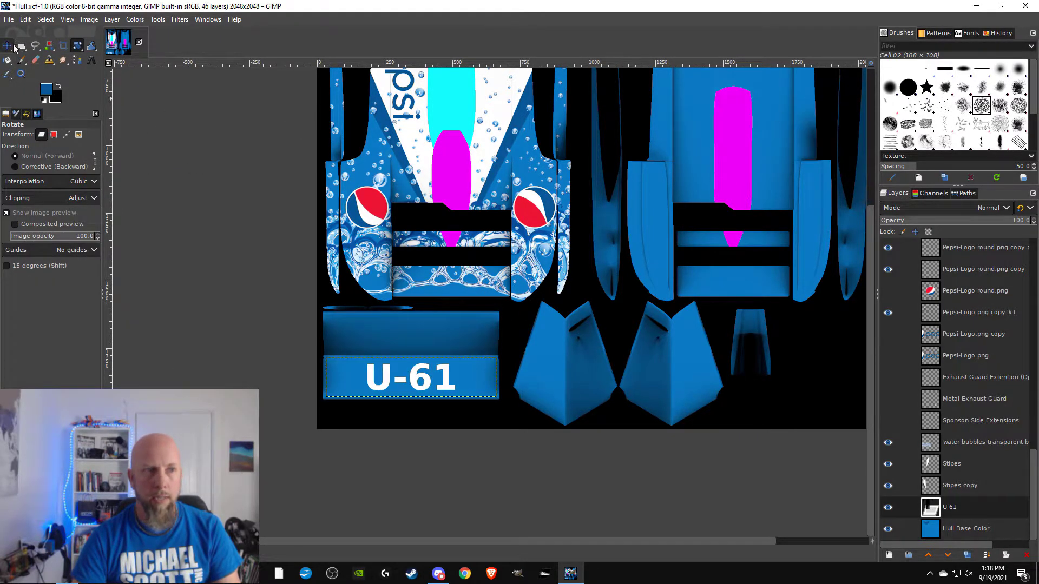
- Hide the U6/21 Textures layer
scroll(547, 278, up, 3)
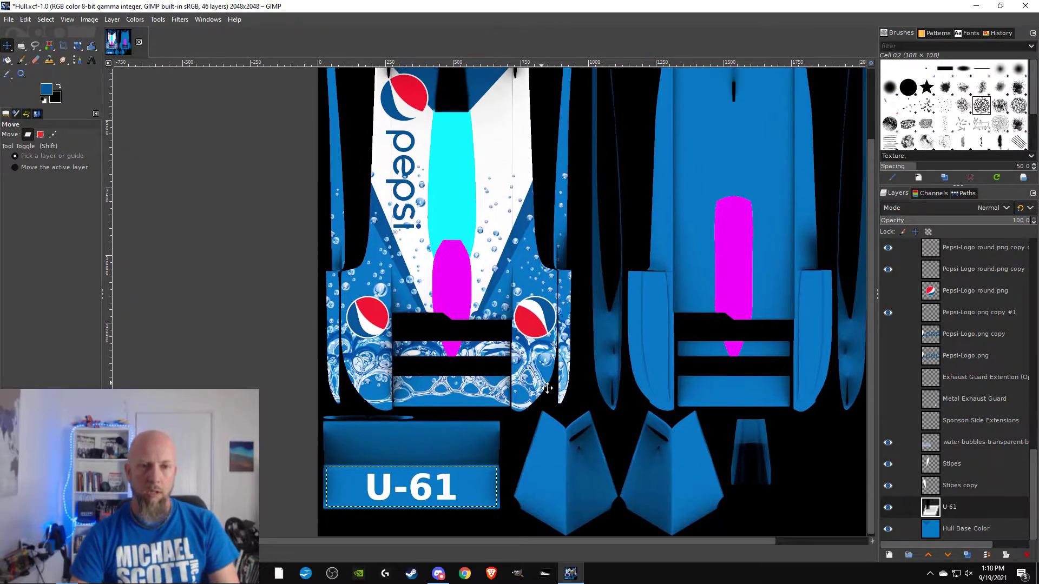
scroll(596, 266, right, 1)
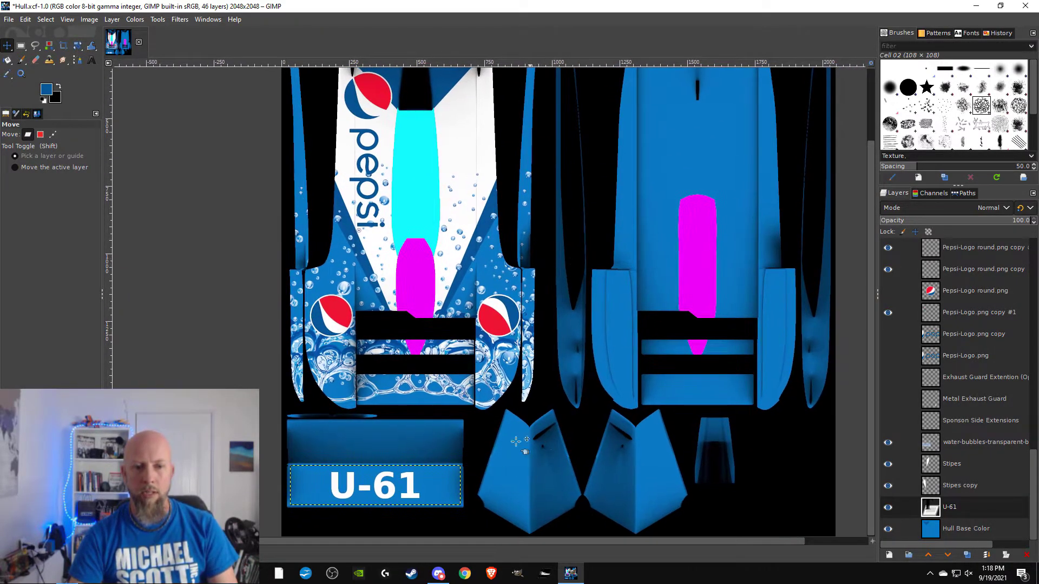
scroll(653, 439, down, 3)
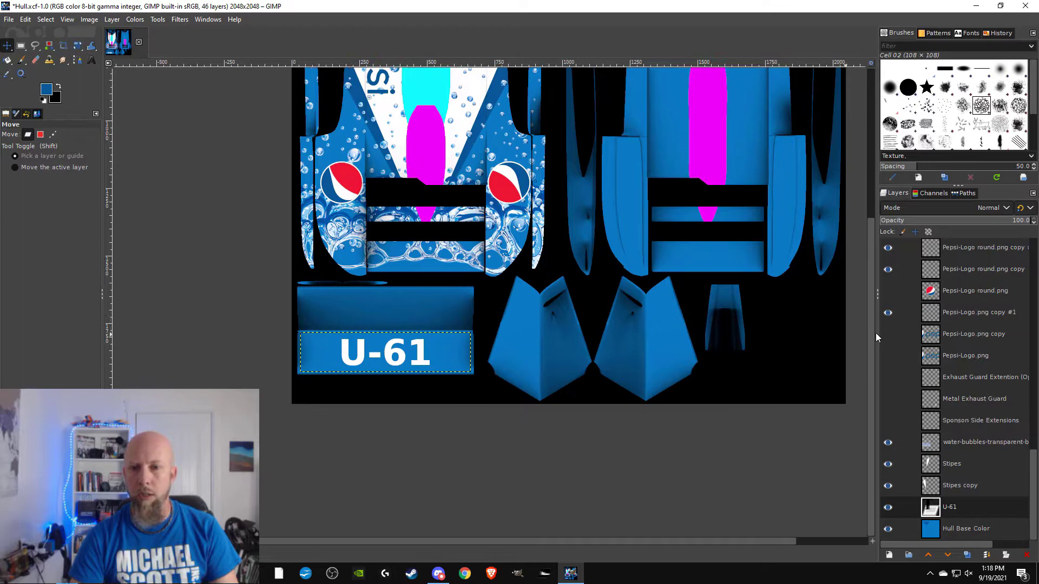
scroll(969, 389, up, 15)
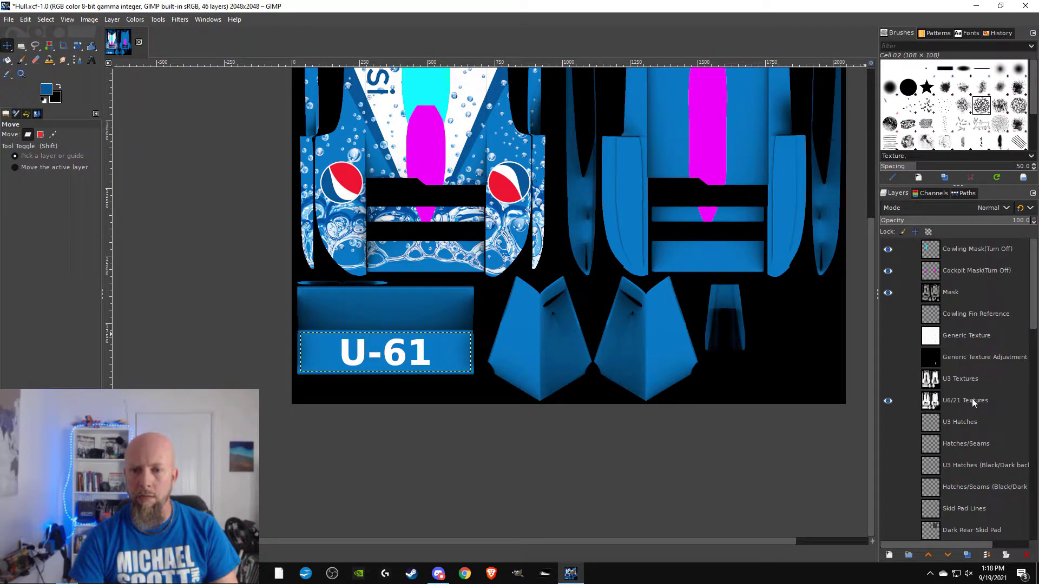
click(888, 401)
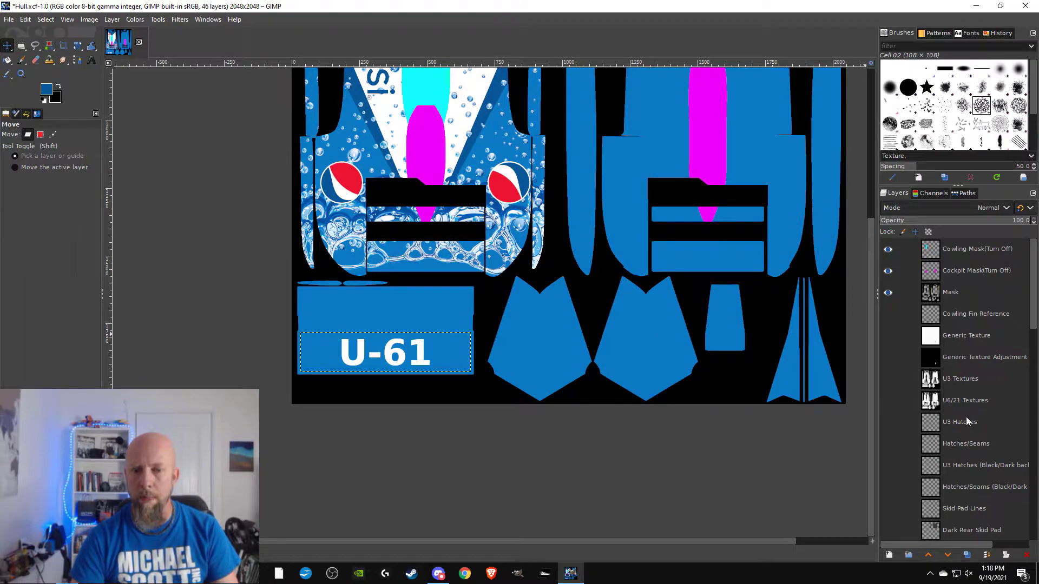
- Make the HydroSim sticker layer visible
scroll(968, 421, down, 12)
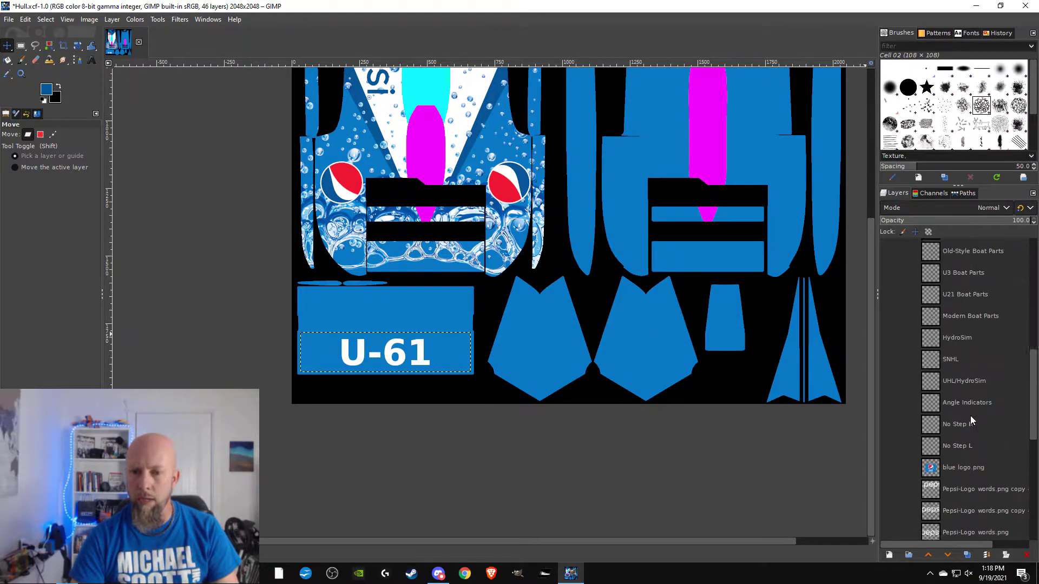
scroll(969, 417, down, 2)
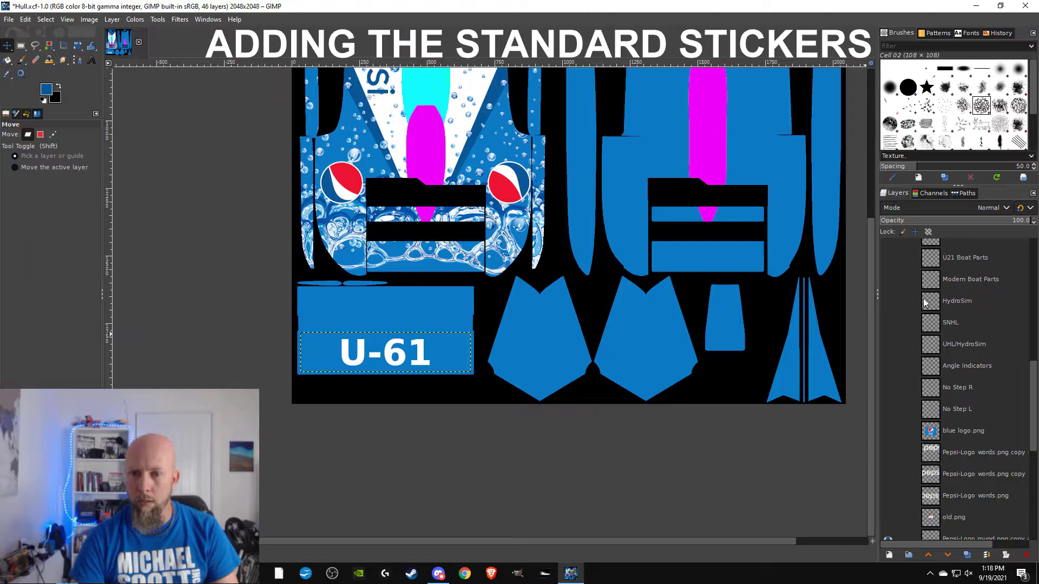
click(890, 303)
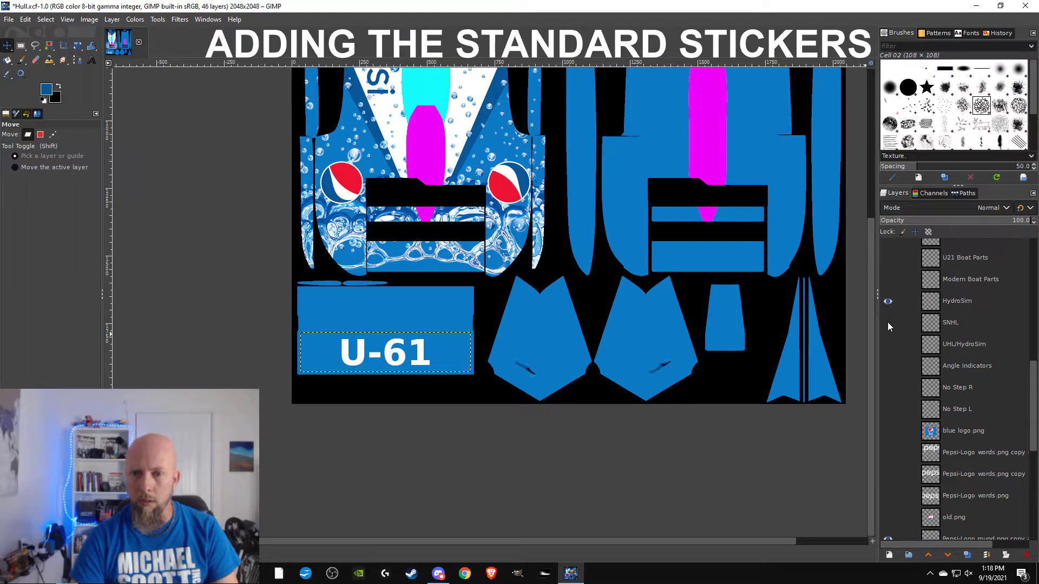
- Make the SNHL and UHL/HydroSim sticker layers visible and check their placement on the uprights
click(888, 323)
click(889, 346)
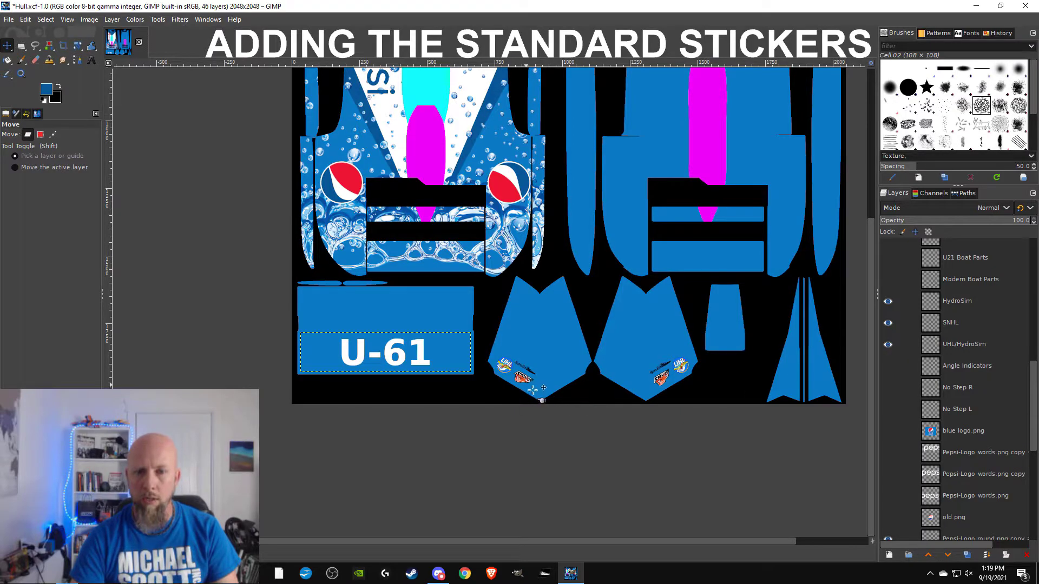
scroll(546, 382, up, 5)
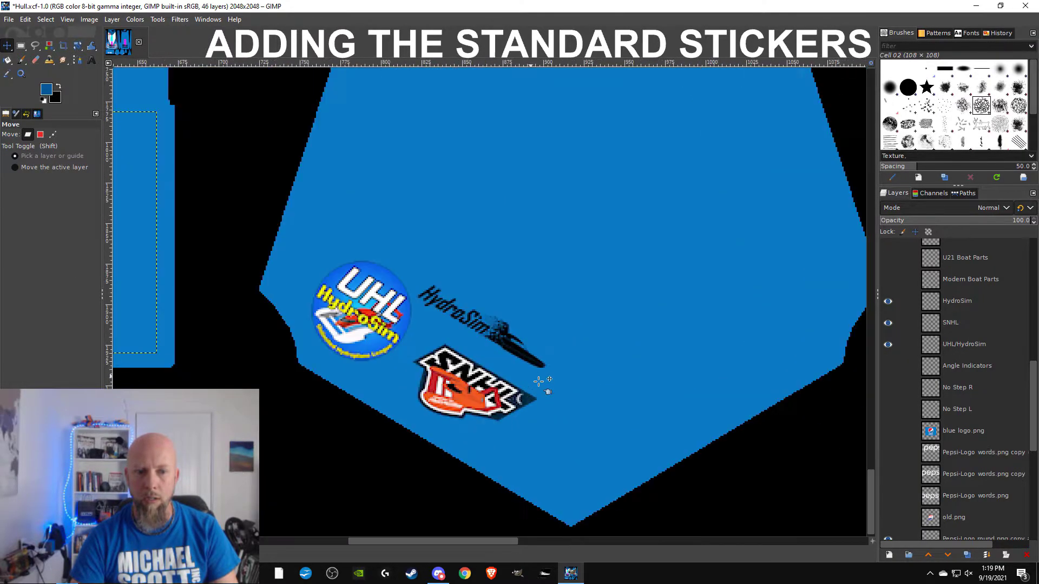
scroll(510, 332, down, 5)
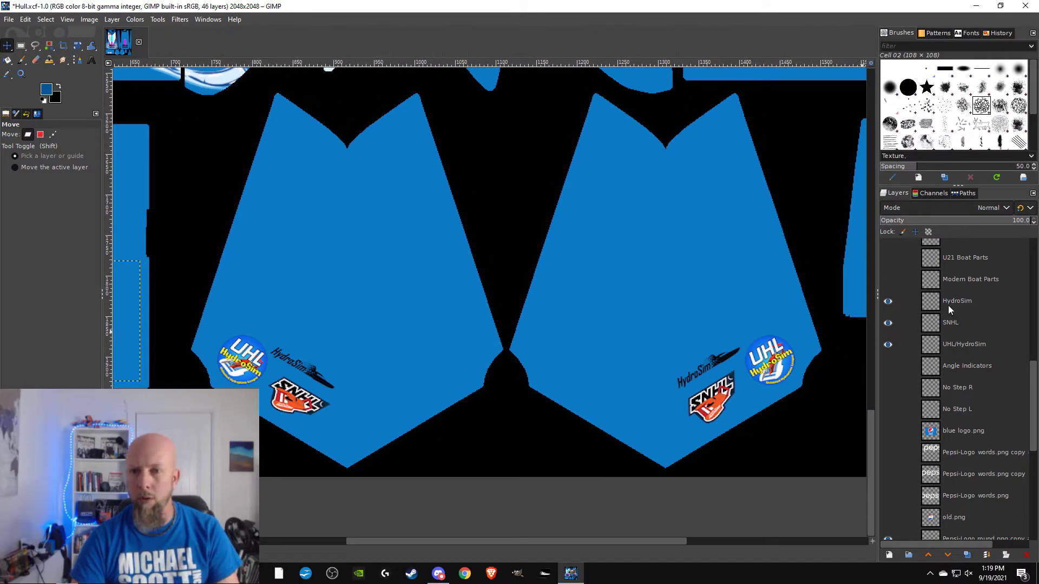
- Colorize the HydroSim sticker layer white (ffffff)
click(964, 302)
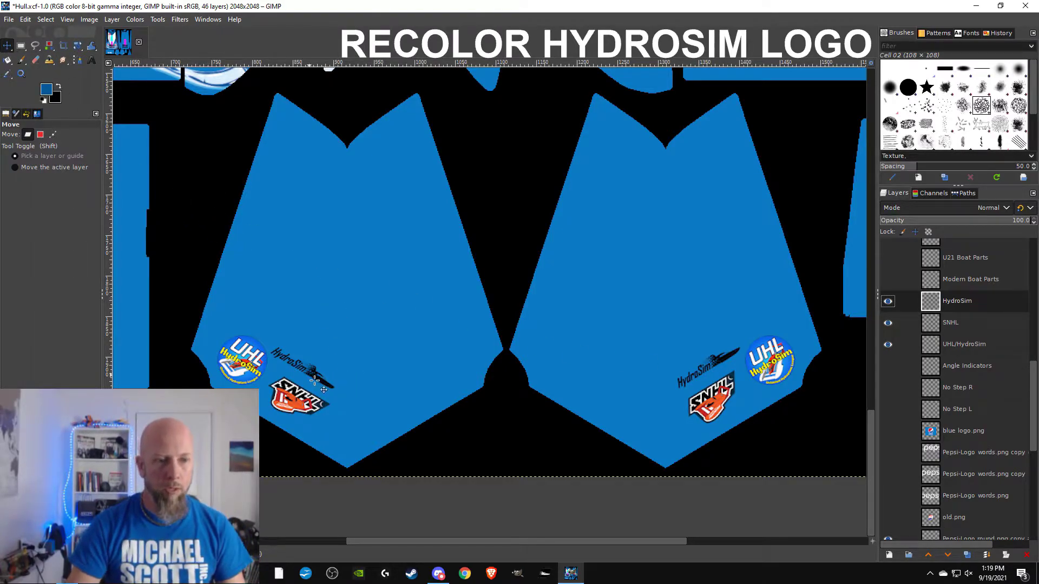
scroll(324, 382, up, 2)
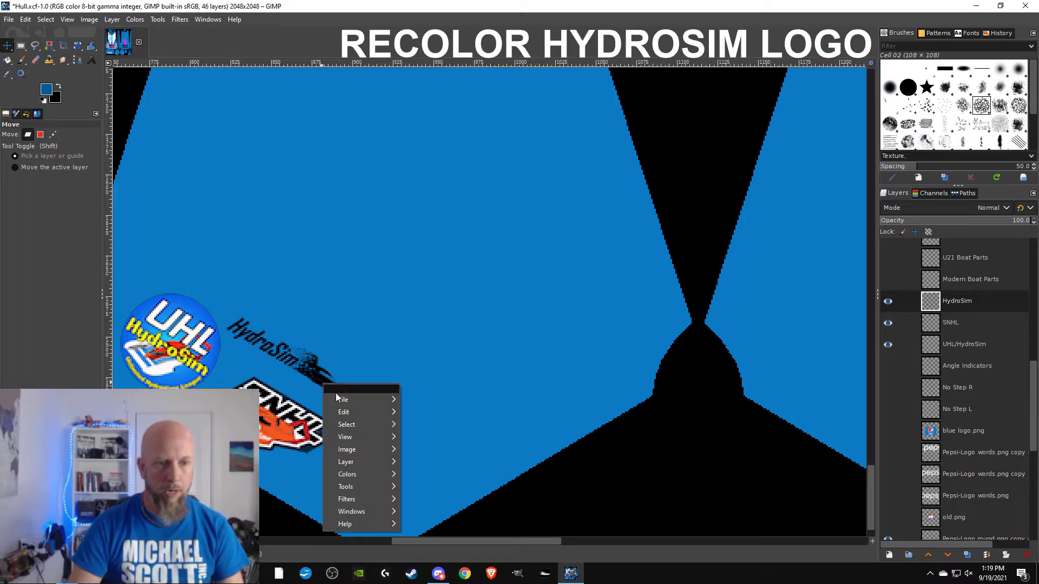
mouse_move(362, 467)
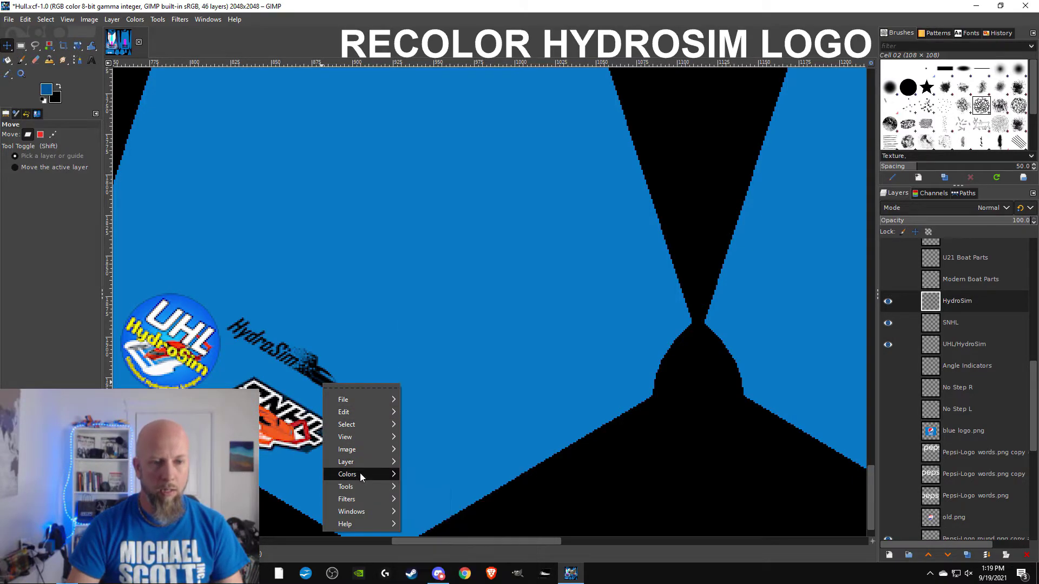
click(449, 516)
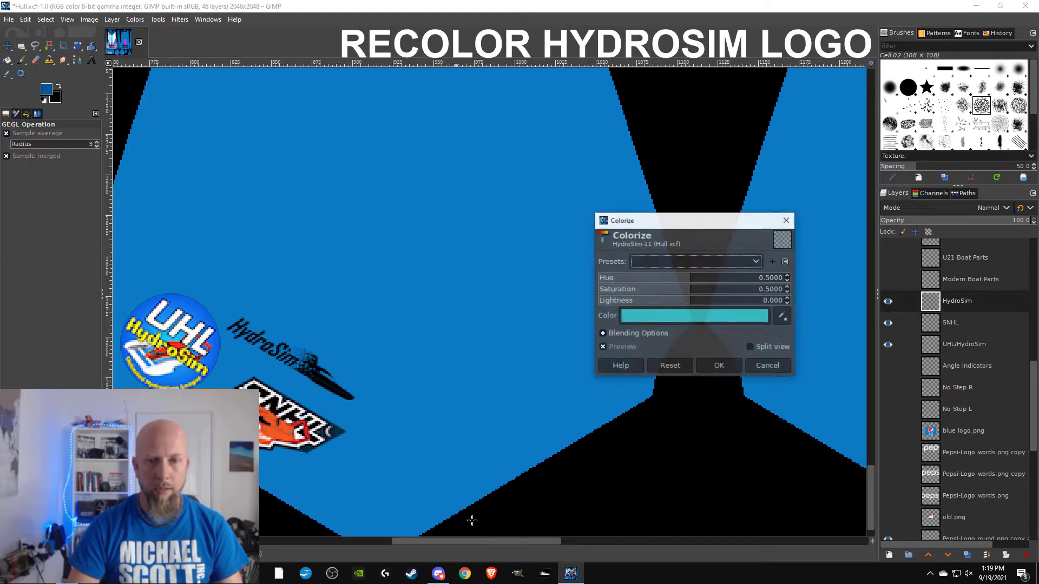
click(736, 319)
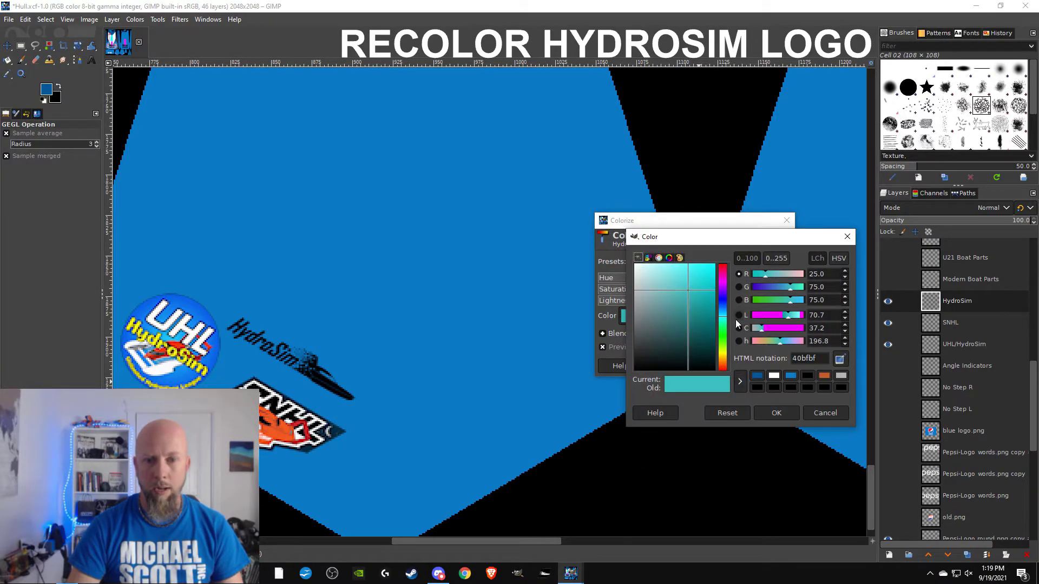
click(774, 377)
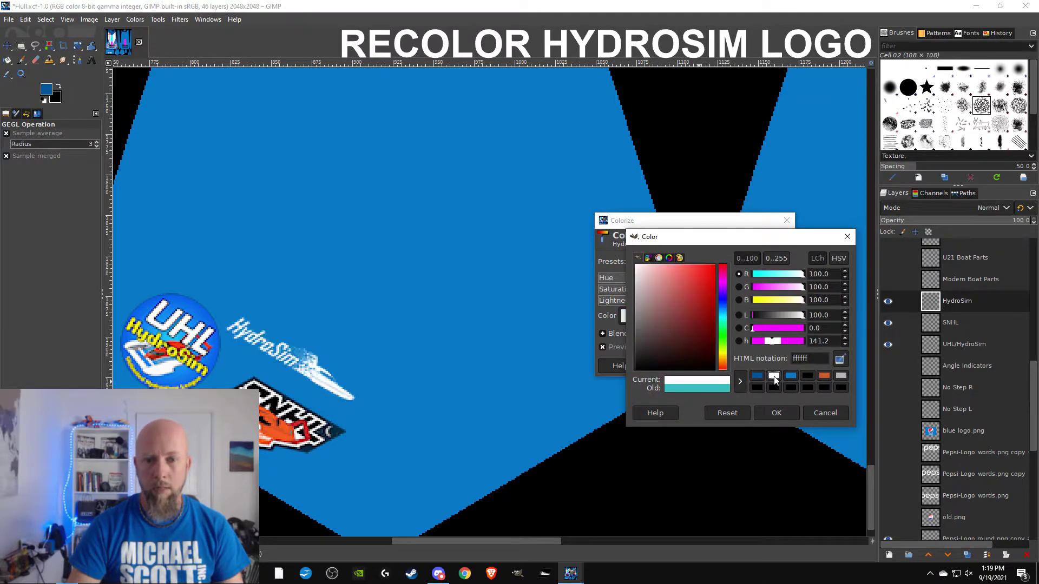
click(785, 414)
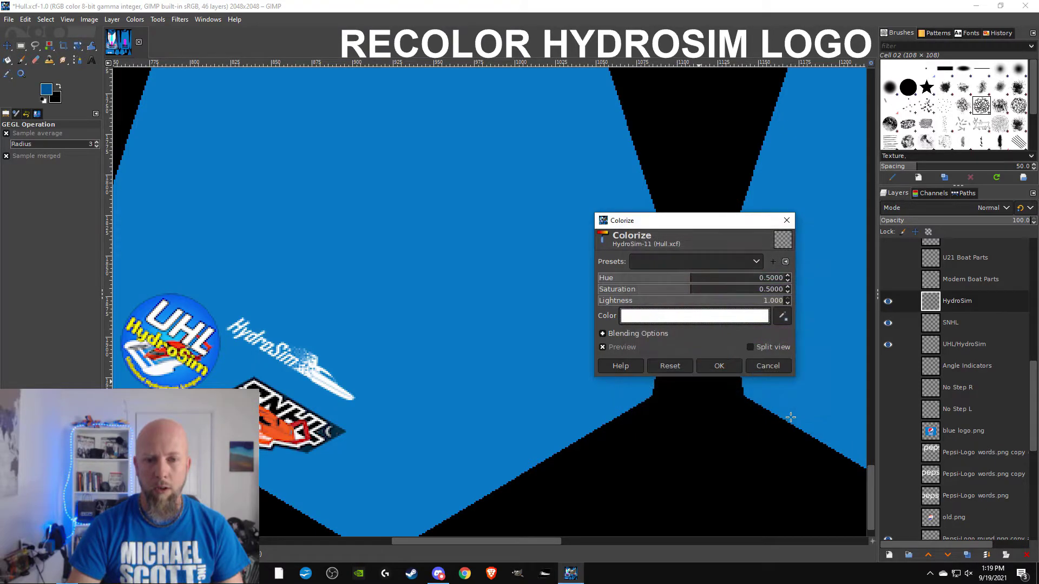
click(719, 366)
- Make the old.png Pepsi-Cola bottle cap layer visible
scroll(568, 355, down, 3)
scroll(573, 341, up, 2)
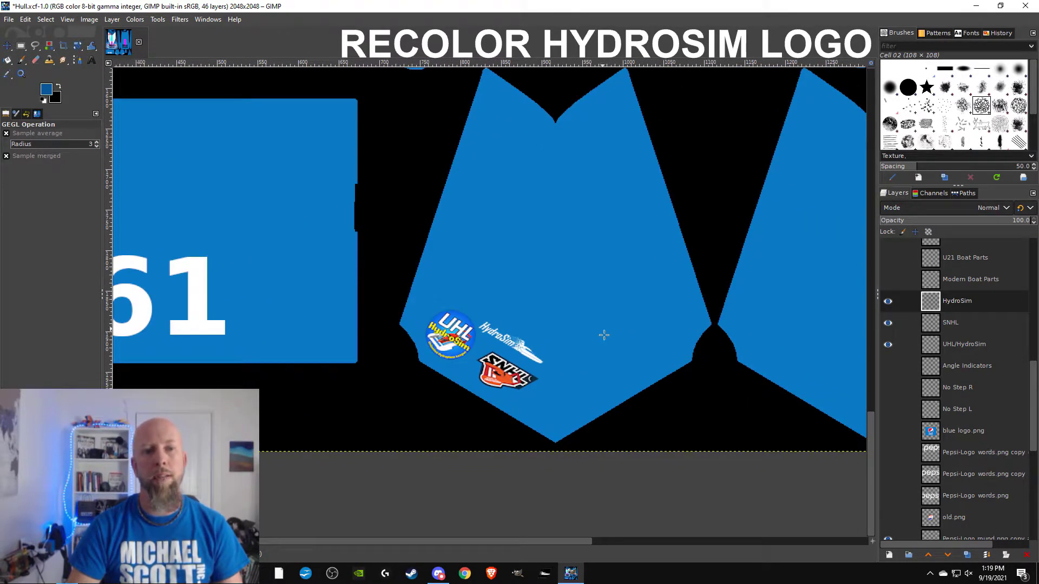
scroll(607, 335, down, 2)
drag(599, 323, 622, 361)
scroll(622, 360, down, 2)
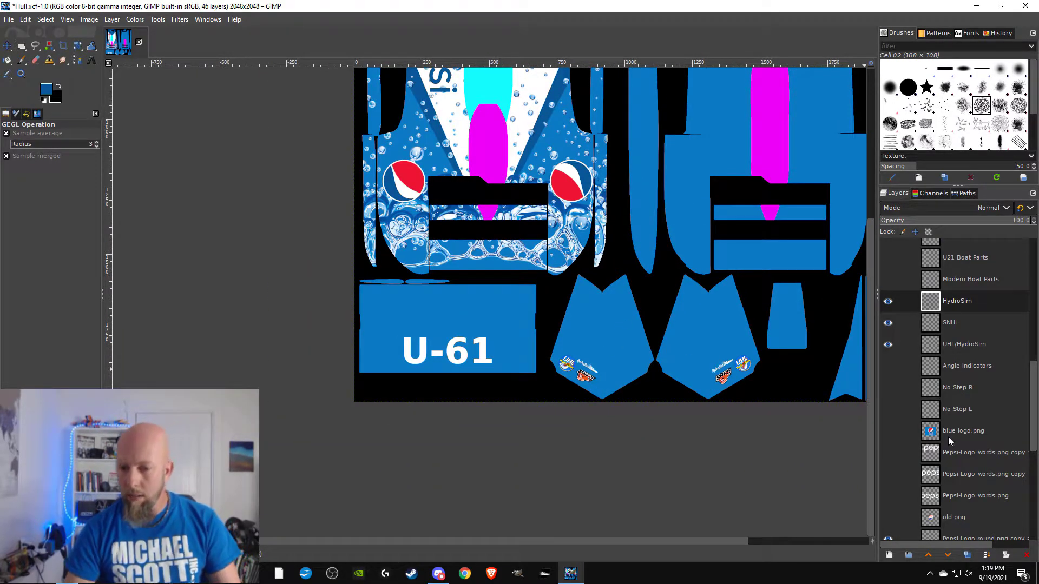
scroll(952, 442, down, 3)
click(888, 444)
scroll(696, 290, up, 4)
scroll(696, 290, right, 5)
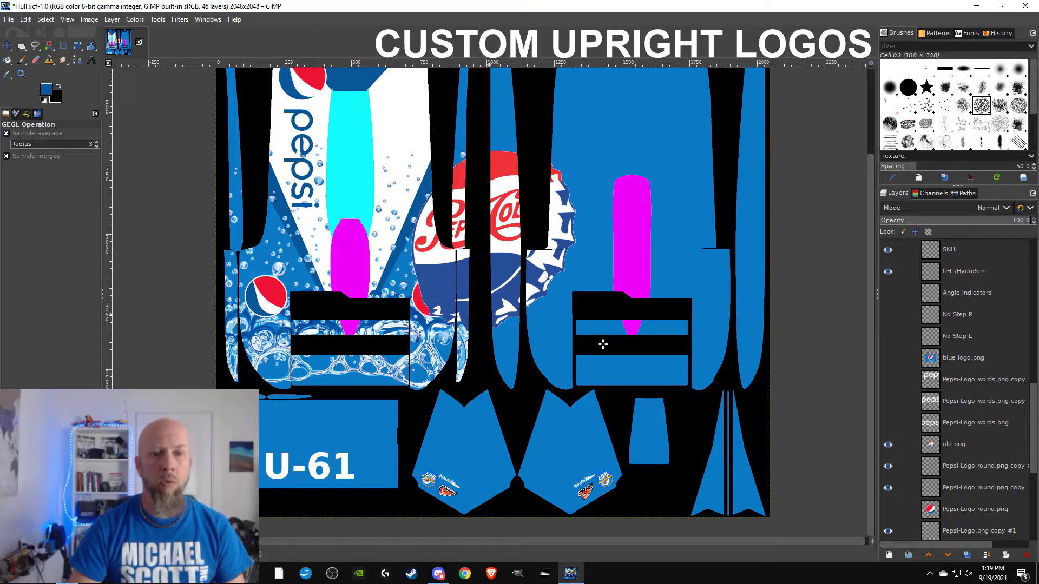
- Duplicate the old.png layer and move the copy over the second hull section with the magenta strip
scroll(989, 395, down, 4)
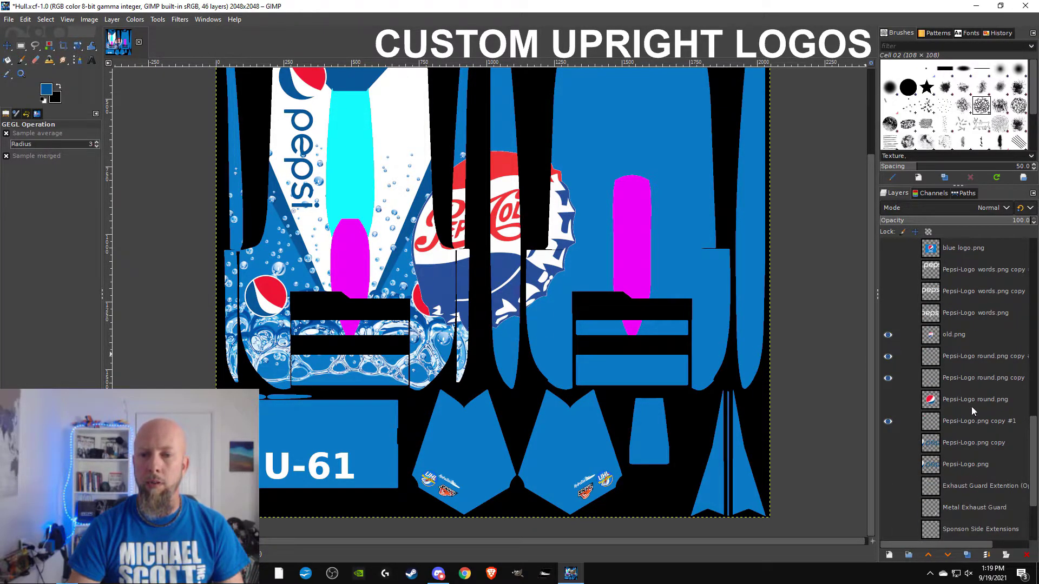
scroll(965, 414, up, 3)
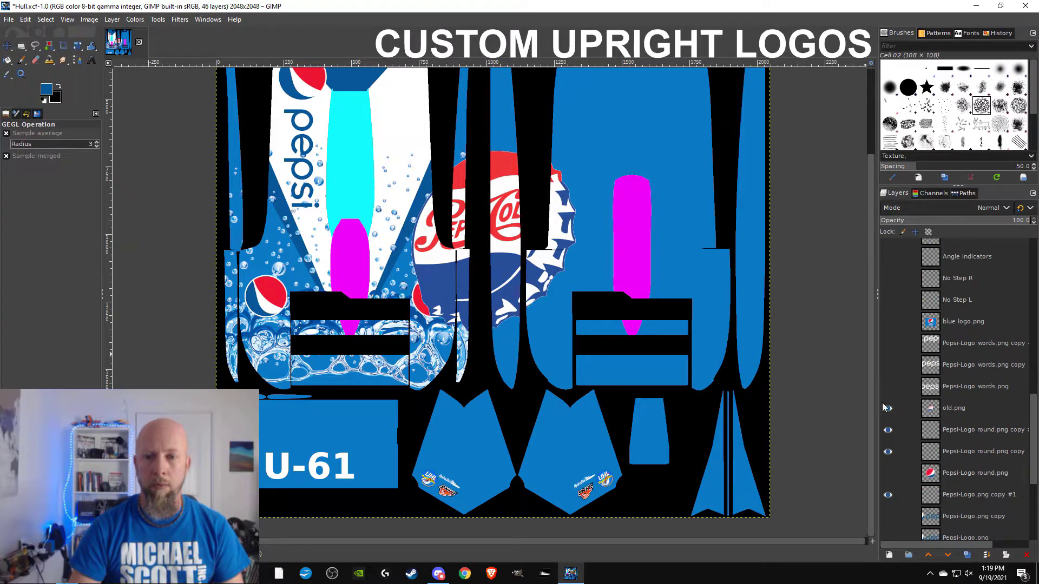
click(961, 410)
right_click(961, 410)
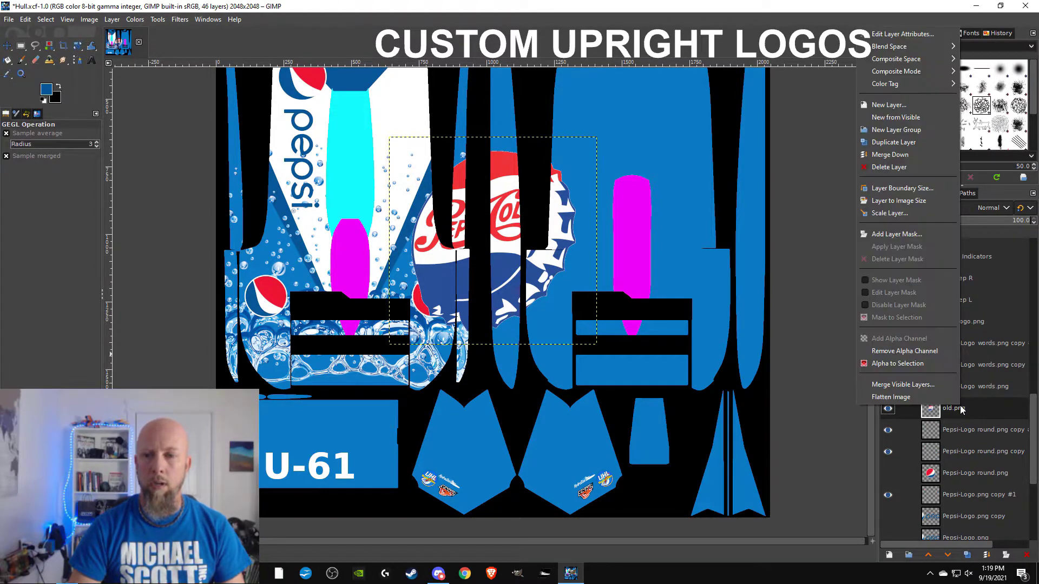
click(897, 142)
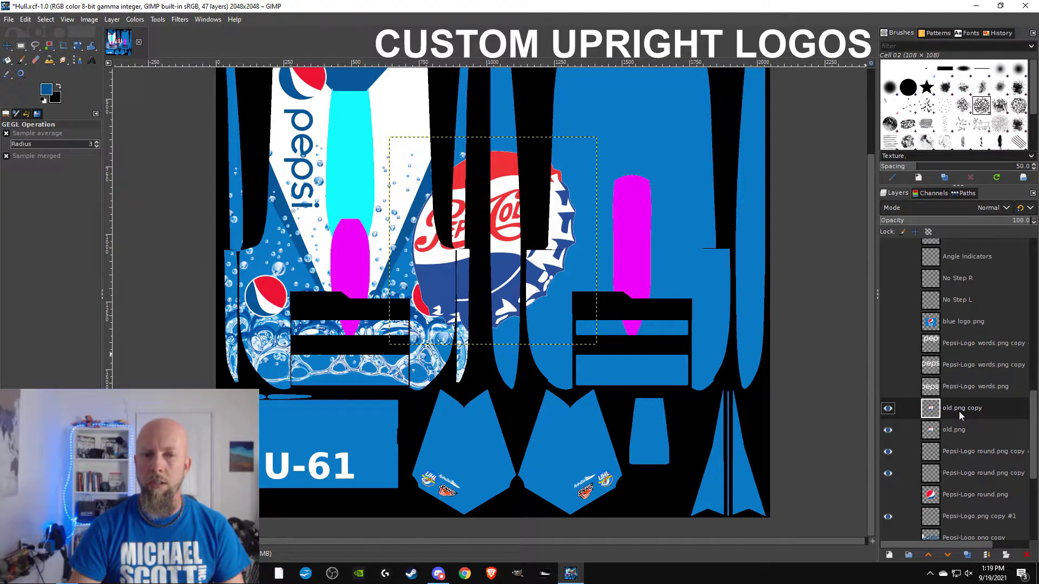
key(m)
drag(504, 260, 669, 269)
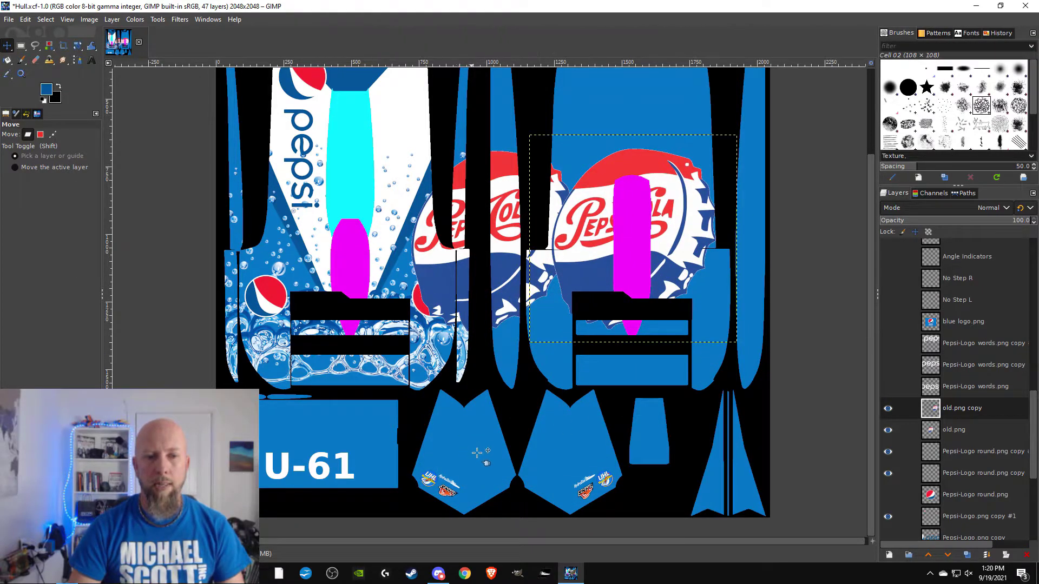
- Make the U6/21 Textures layer visible to examine the shading on the two uprights
ctrl+scroll(457, 401, up, 3)
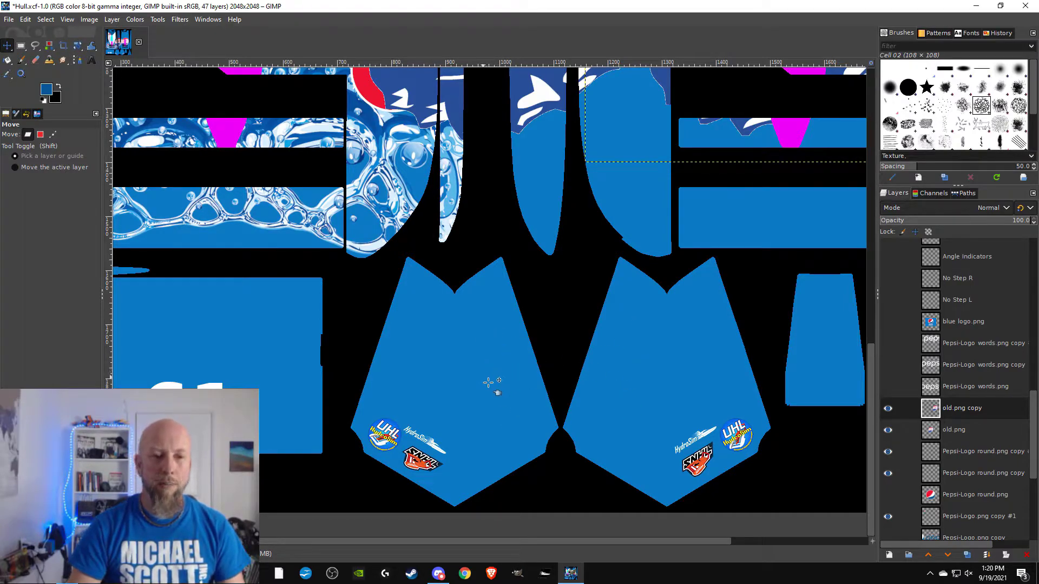
drag(496, 387, 505, 366)
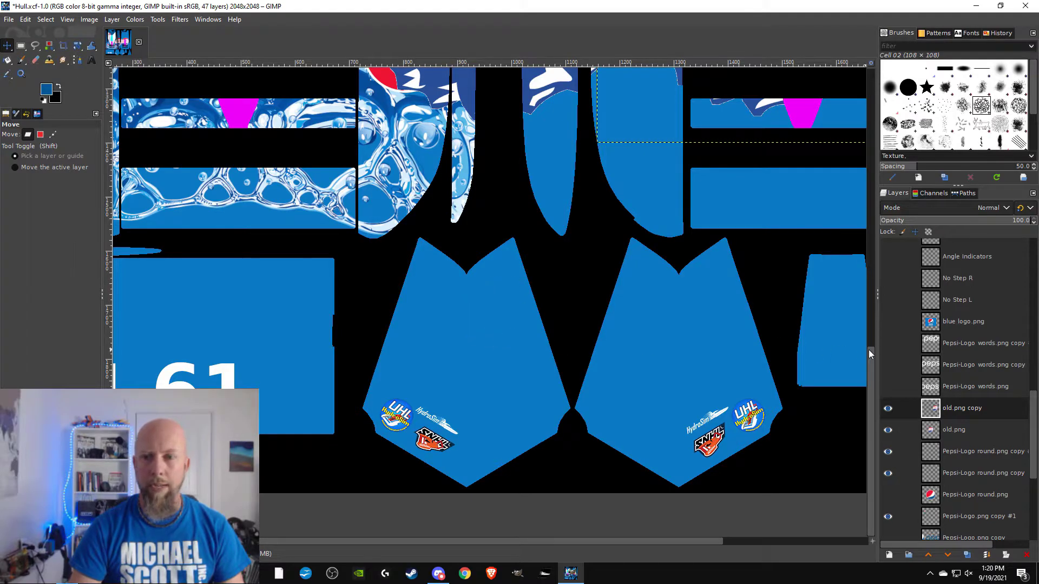
scroll(973, 407, up, 8)
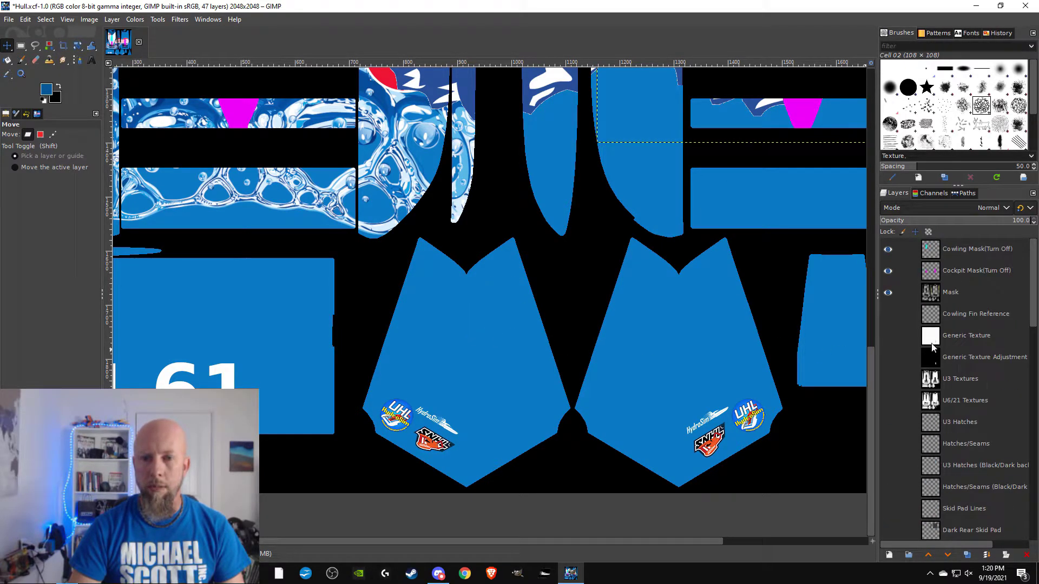
click(888, 401)
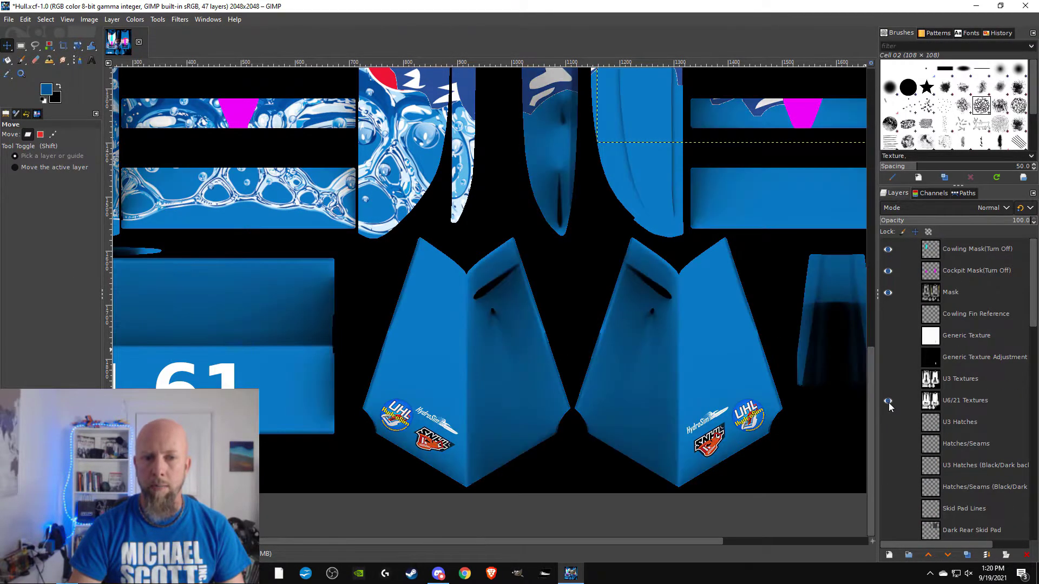
scroll(698, 343, up, 4)
scroll(698, 344, right, 5)
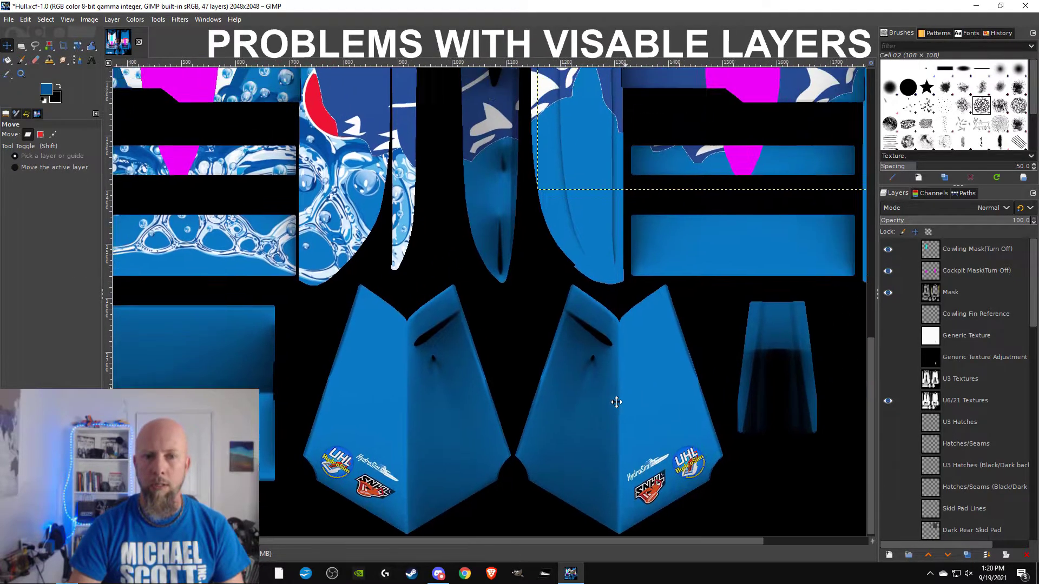
- Try to move the bottle cap copy with the U6/21 Textures layer visible, and undo the moves
scroll(666, 317, up, 3)
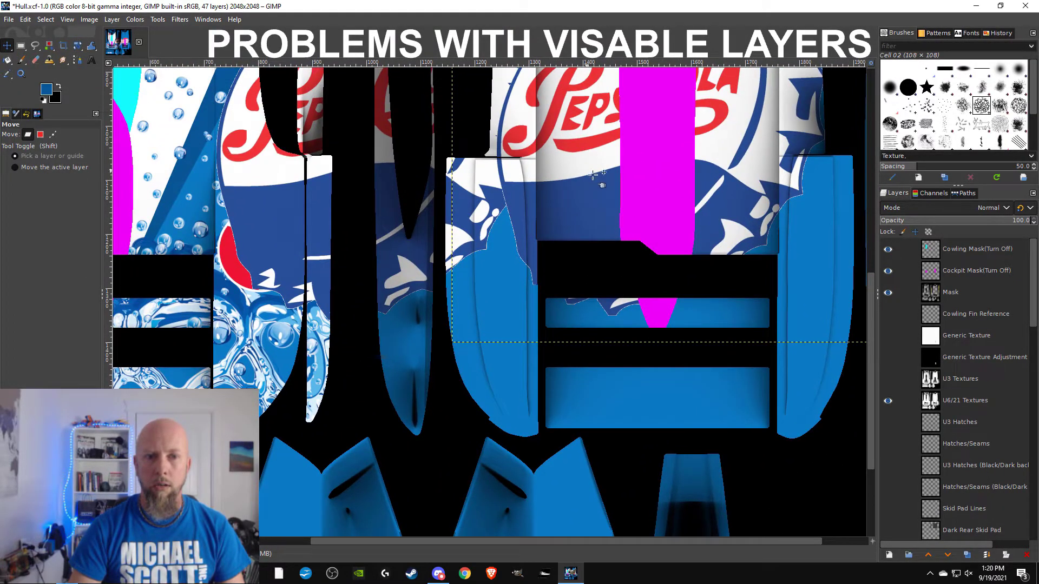
drag(595, 171, 466, 265)
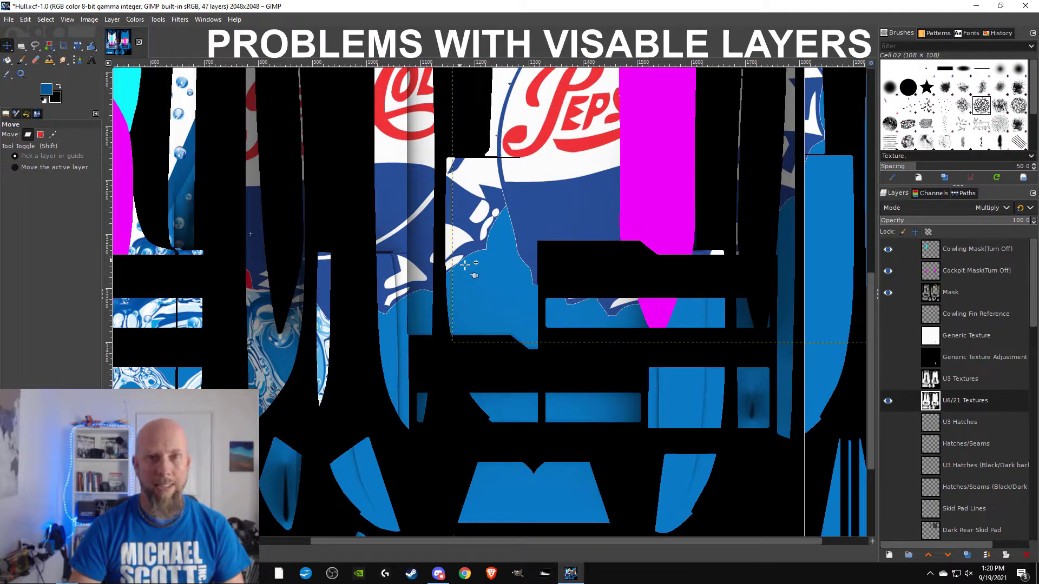
key(ctrl+z)
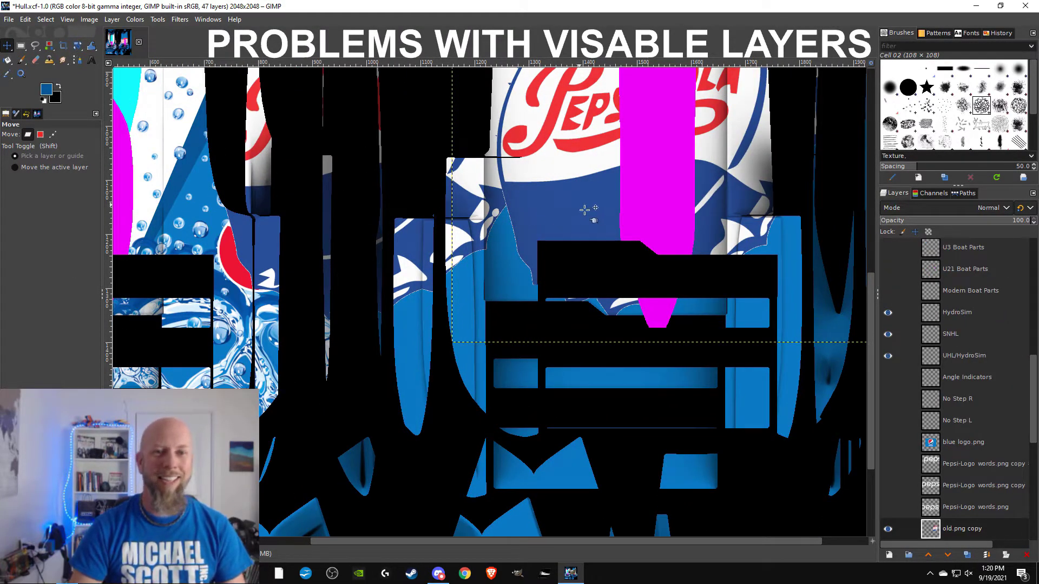
click(585, 185)
drag(585, 186, 467, 173)
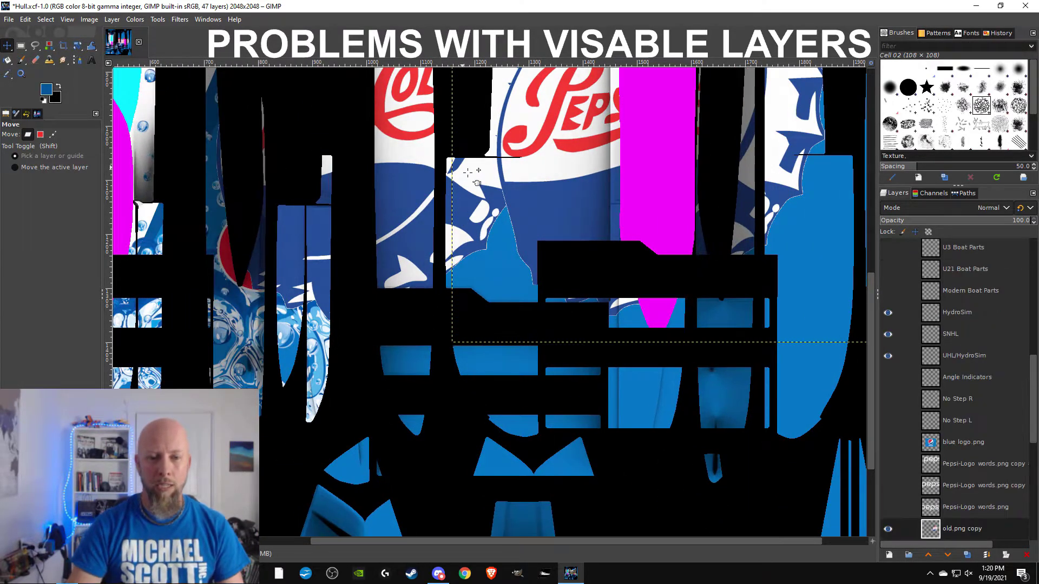
key(alt)
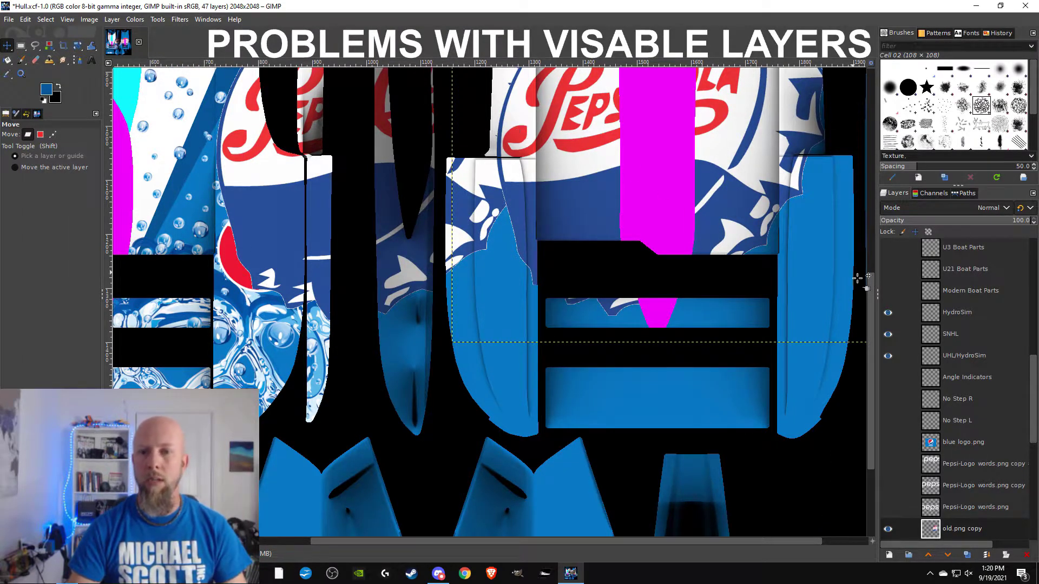
- Hide the U6/21 Textures layer so the logo beneath it can be picked
scroll(957, 407, down, 2)
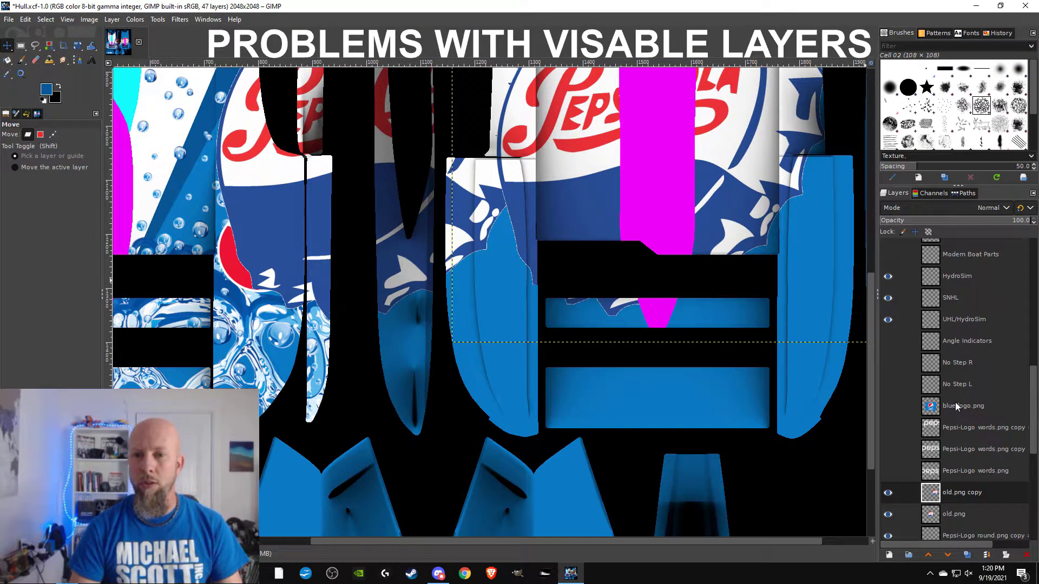
scroll(955, 406, up, 15)
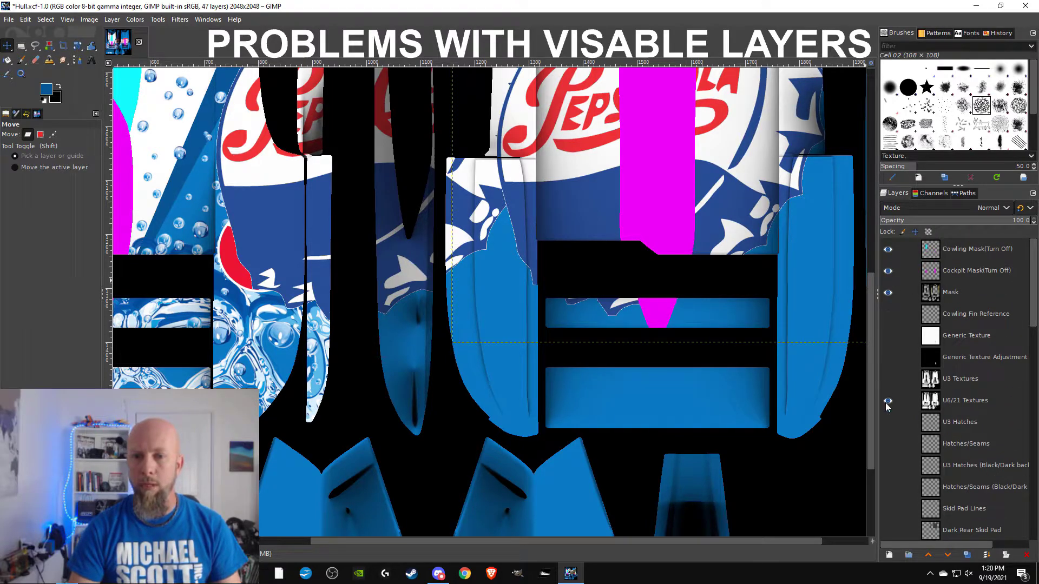
click(888, 402)
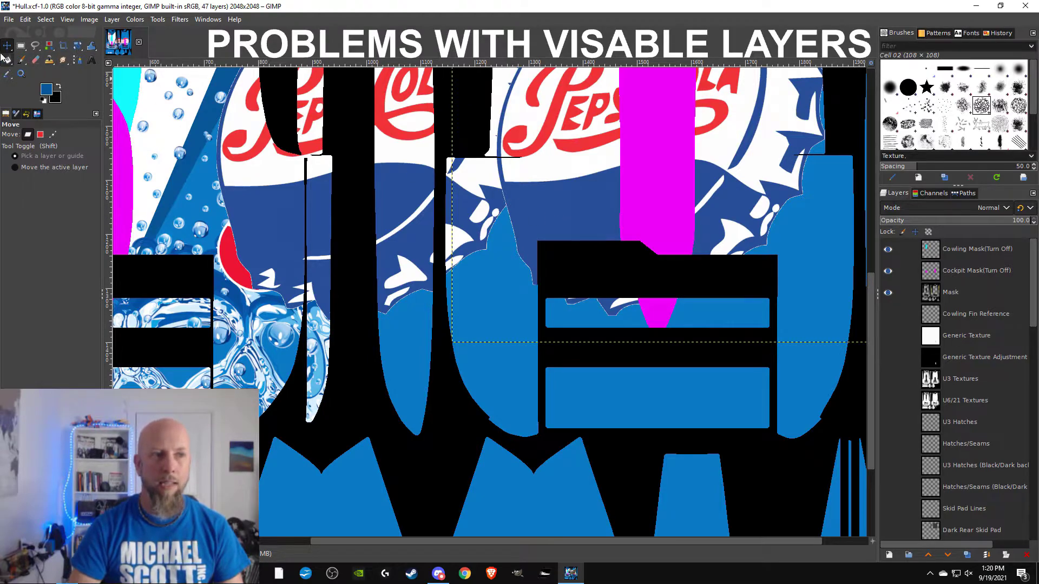
- Move the old.png bottle cap copy down so its Pepsi-Cola lettering covers the first upright
drag(574, 148, 499, 328)
scroll(499, 327, down, 5)
scroll(499, 327, left, 3)
drag(619, 144, 436, 371)
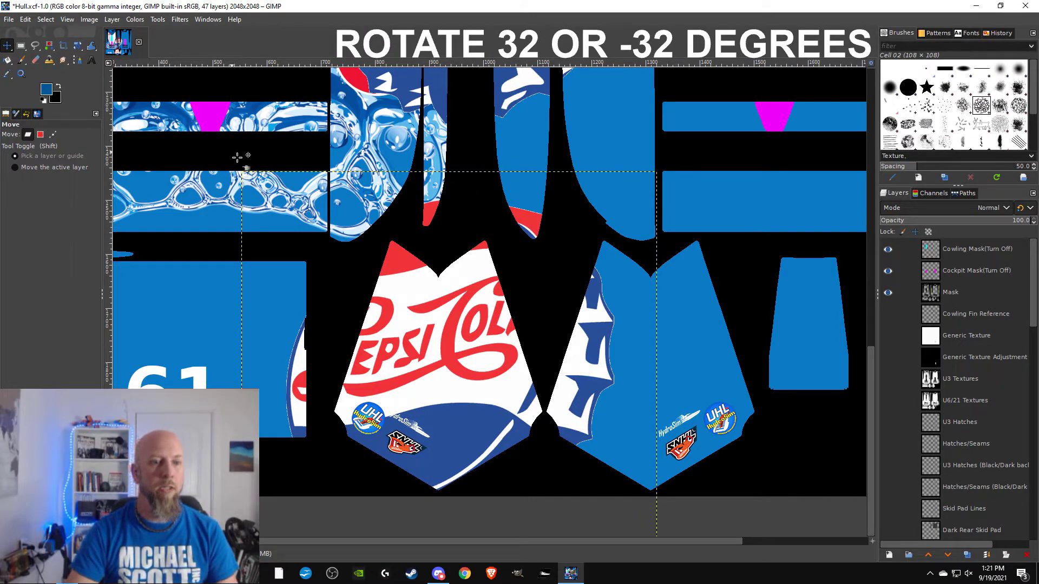
- Rotate the old.png bottle cap copy on the first upright by 32 degrees
click(76, 49)
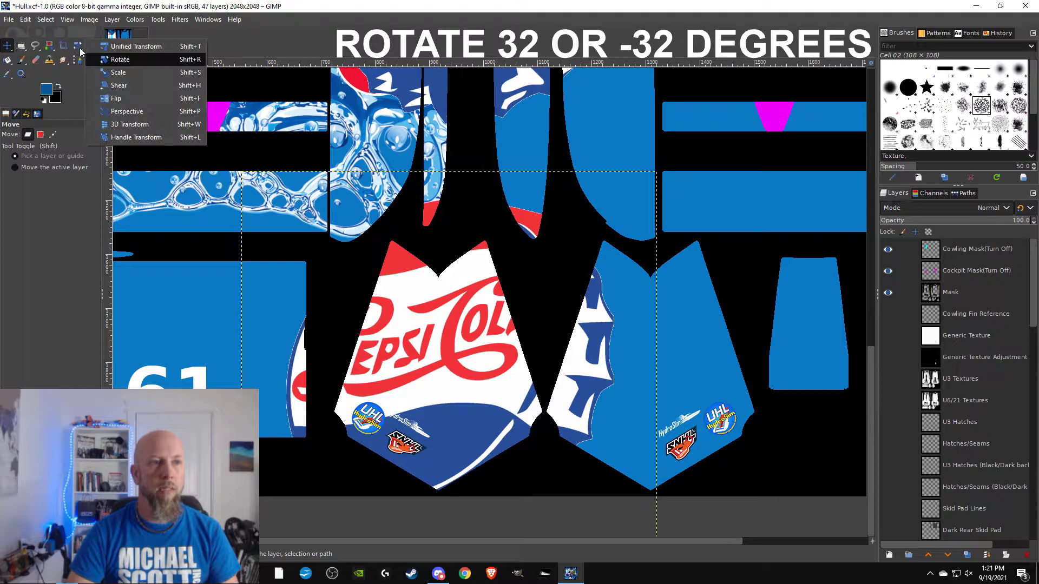
click(467, 341)
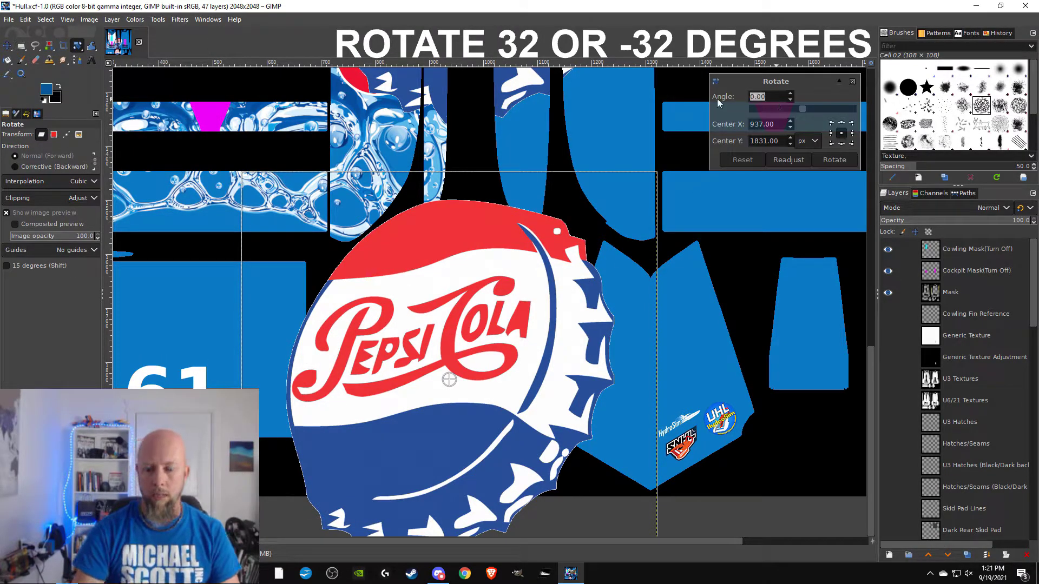
text(32)
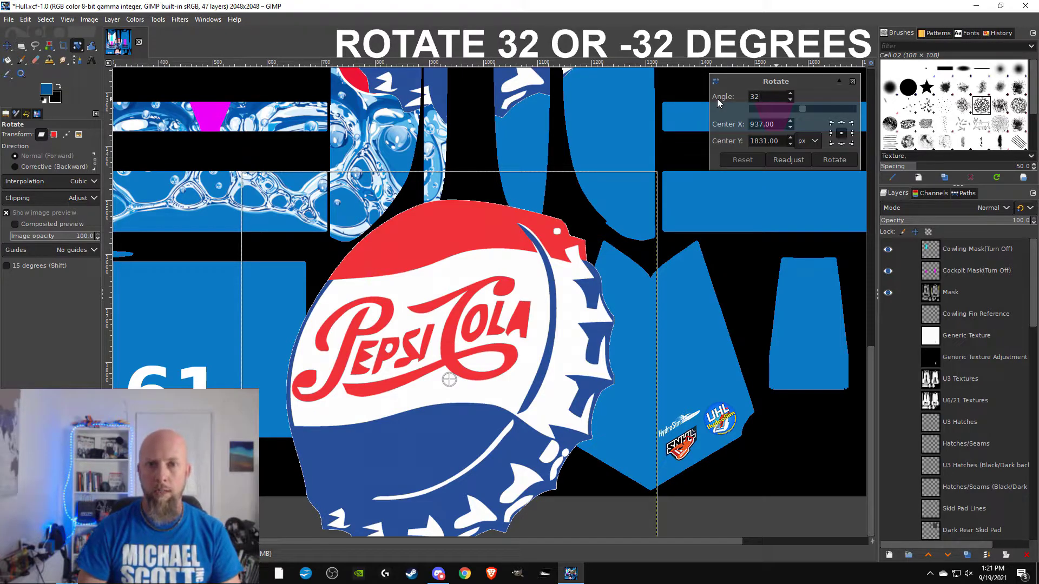
key(Tab)
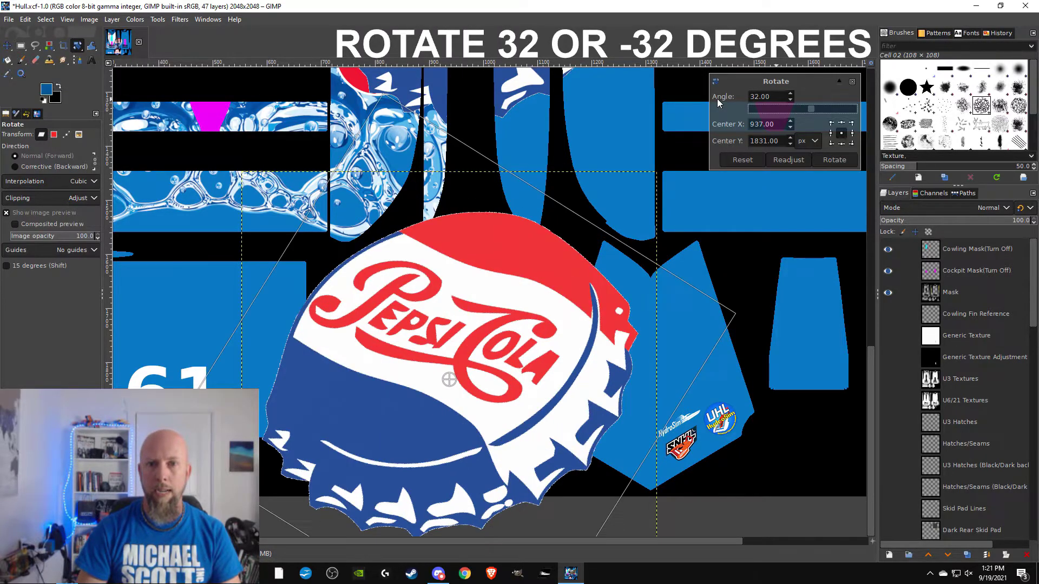
click(834, 160)
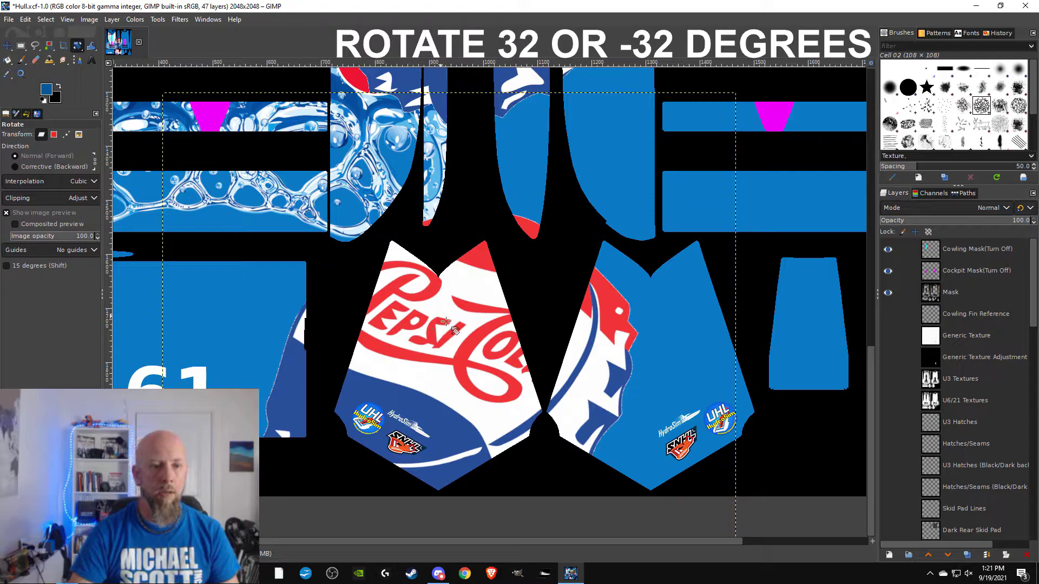
- Scale the rotated bottle cap copy down proportionally to about 253 px, fitting it on the outer half of the first upright
drag(79, 46, 130, 67)
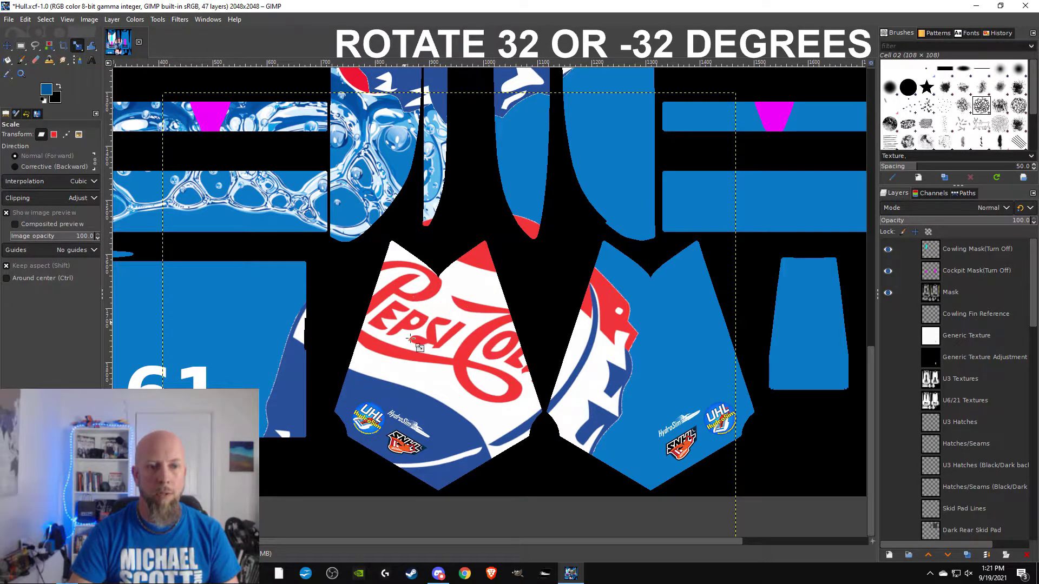
click(485, 341)
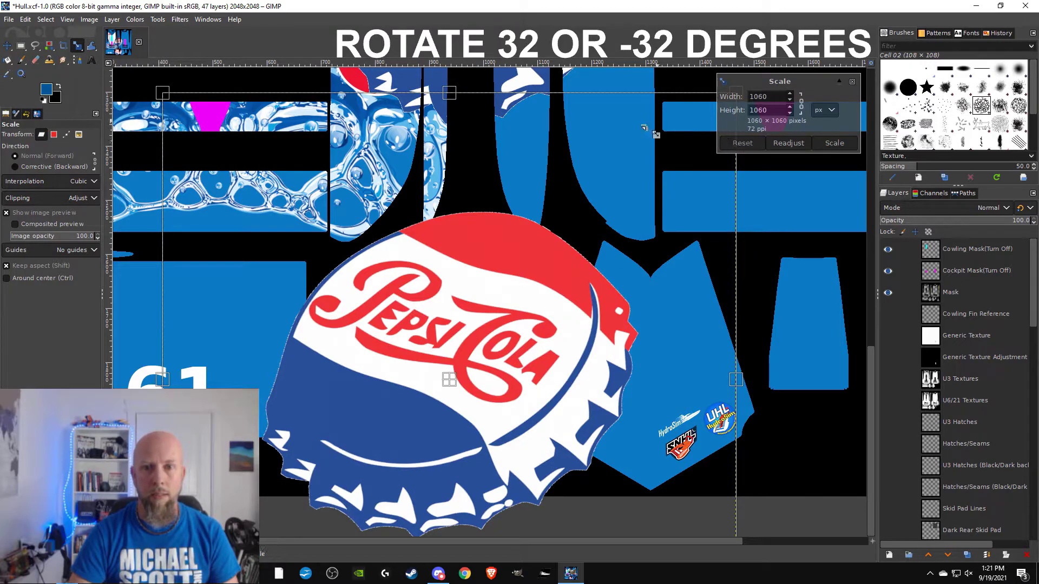
drag(165, 101, 450, 398)
drag(609, 533, 457, 387)
drag(593, 224, 464, 345)
drag(392, 440, 421, 363)
drag(512, 274, 460, 304)
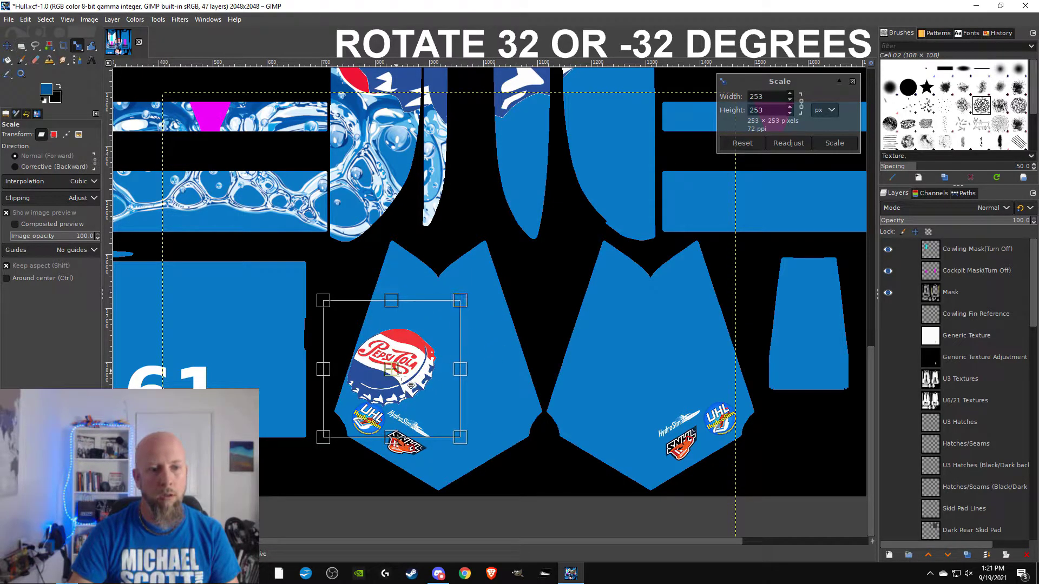
scroll(465, 385, up, 2)
drag(505, 336, 435, 292)
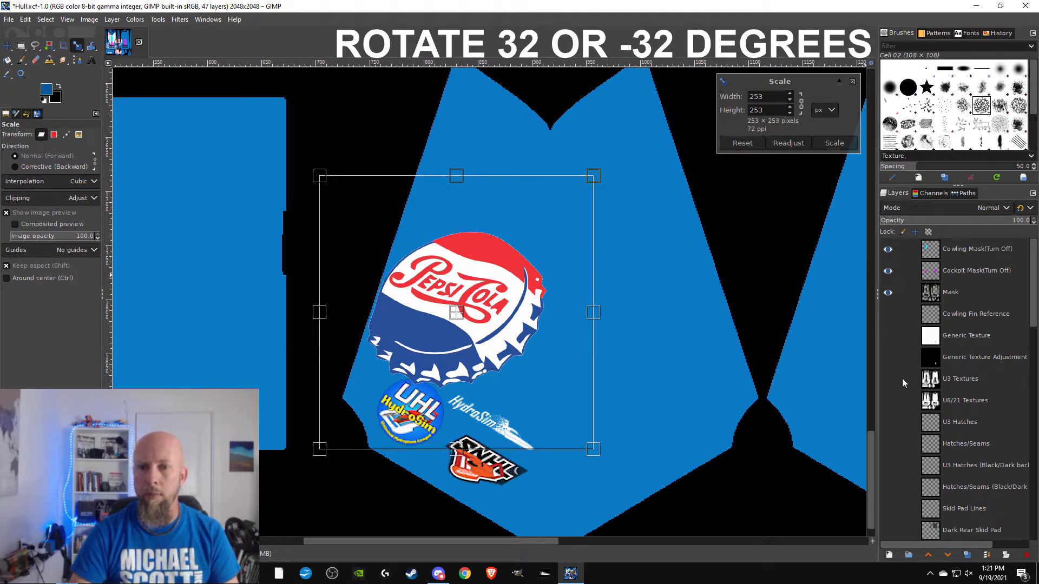
- Check the cap's size against the U6/21 Textures shading, and reduce the cap to about 235 × 236 px
click(888, 401)
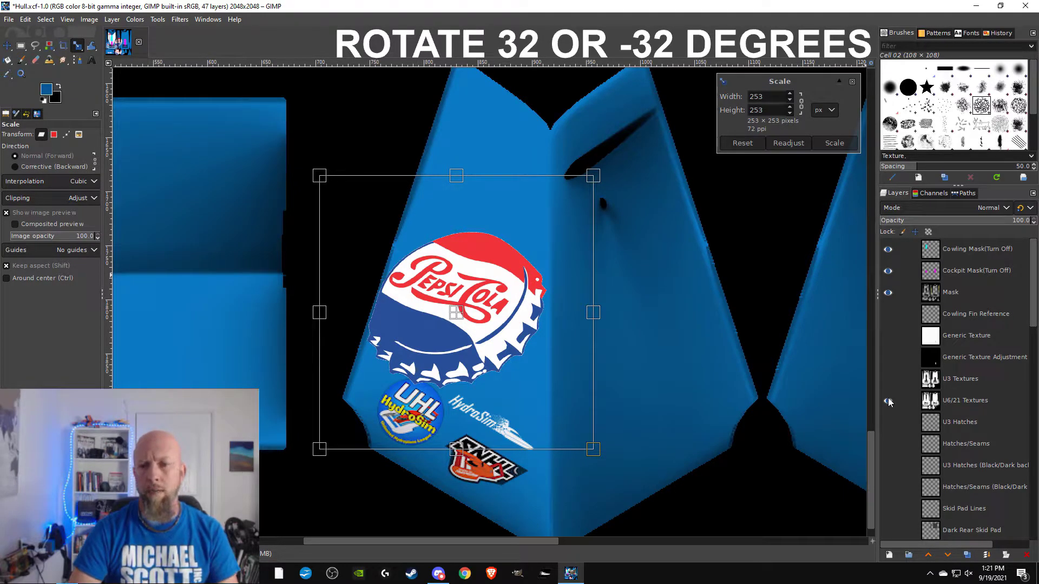
click(888, 404)
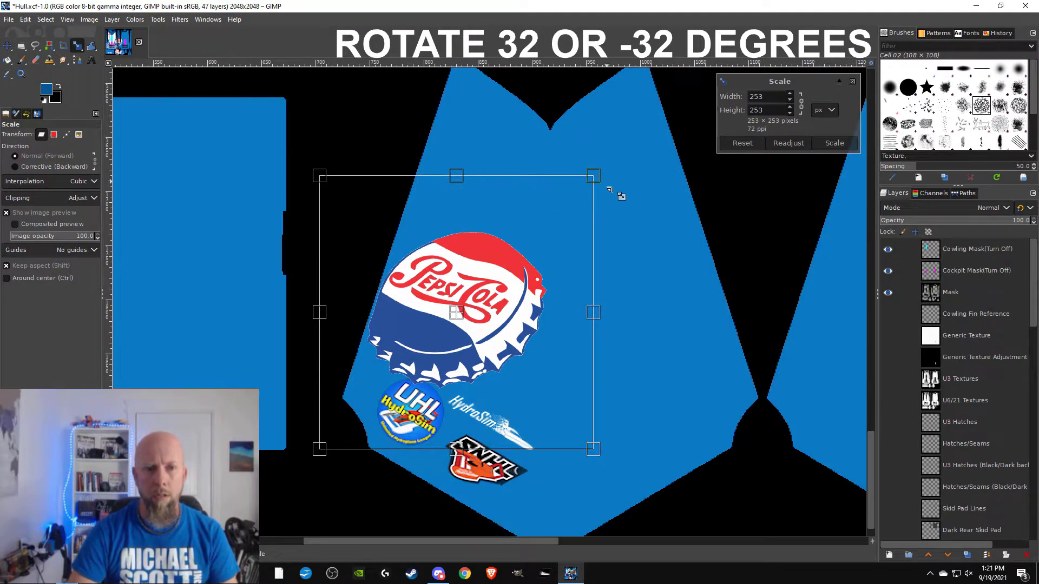
drag(595, 178, 591, 204)
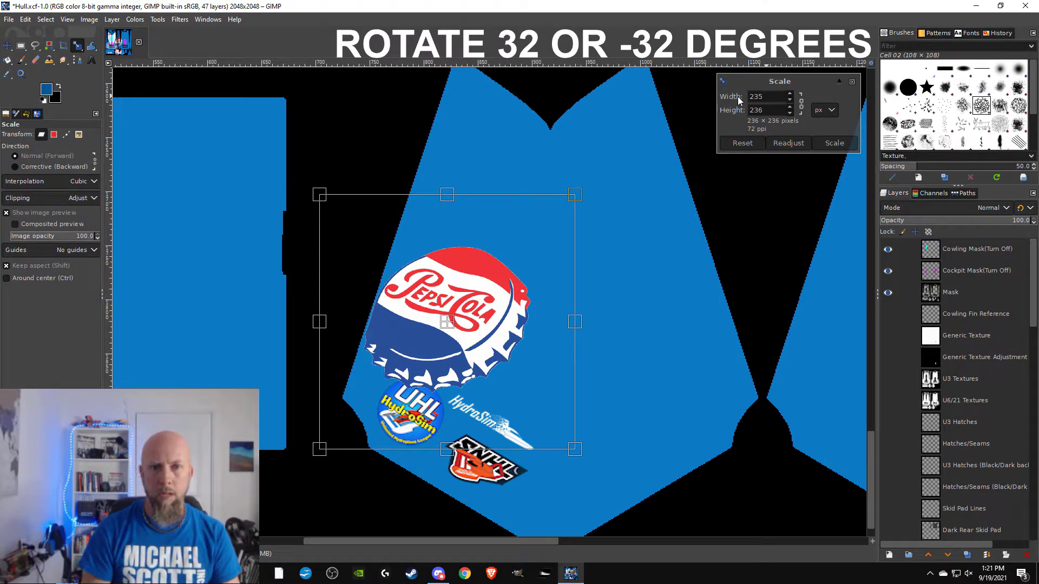
key(Return)
click(833, 143)
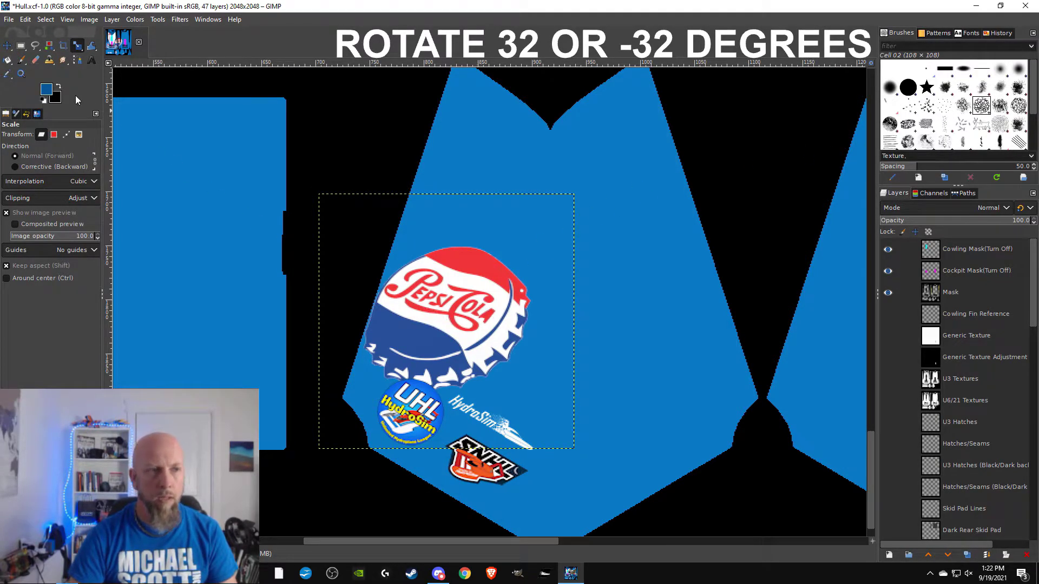
- Move the bottle cap copy up, clear of the UHL sticker, and show the U6/21 Textures layer to check its placement
click(9, 48)
drag(458, 313, 470, 276)
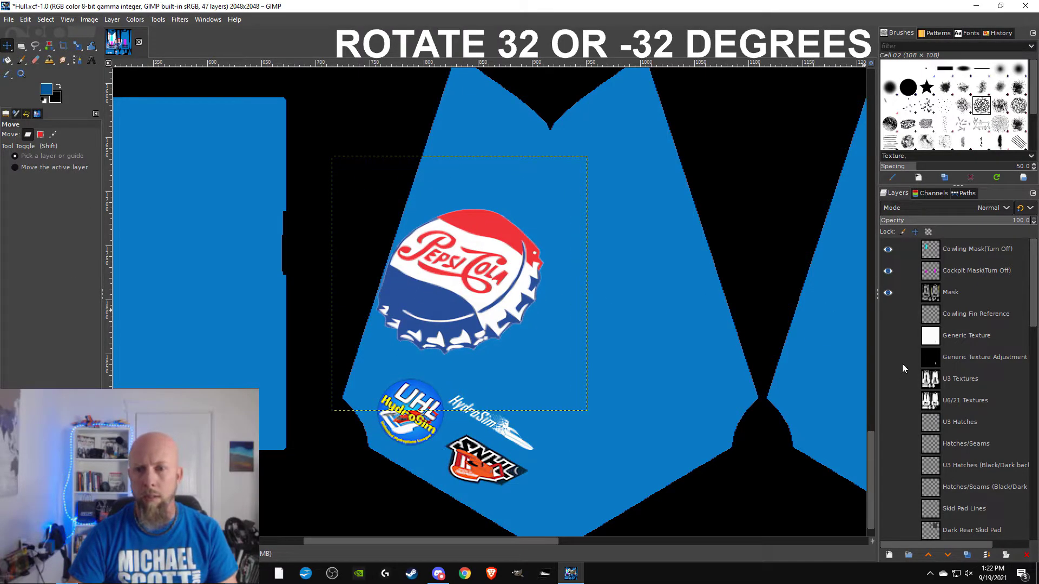
click(889, 400)
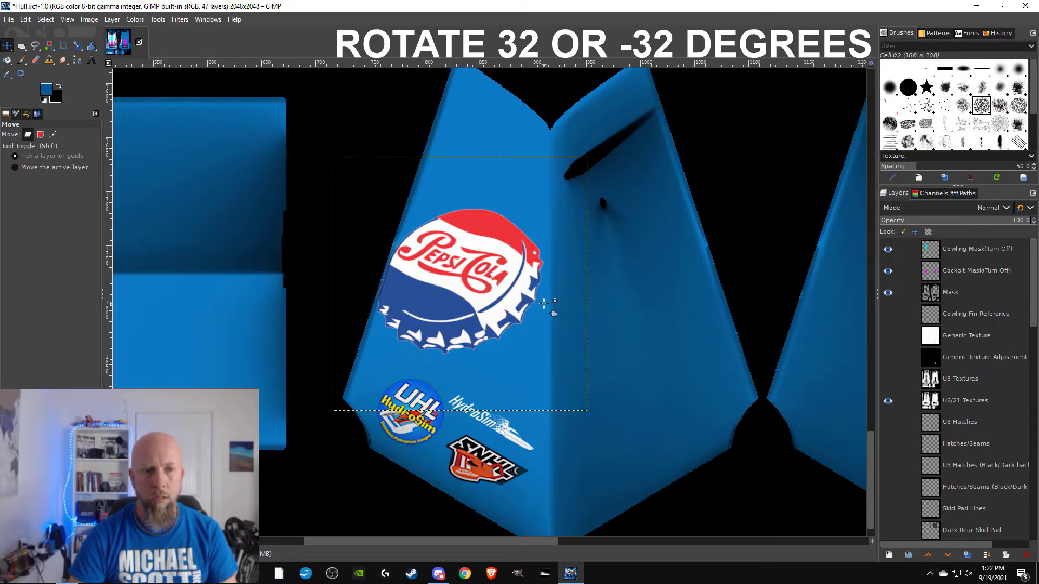
click(494, 293)
click(393, 214)
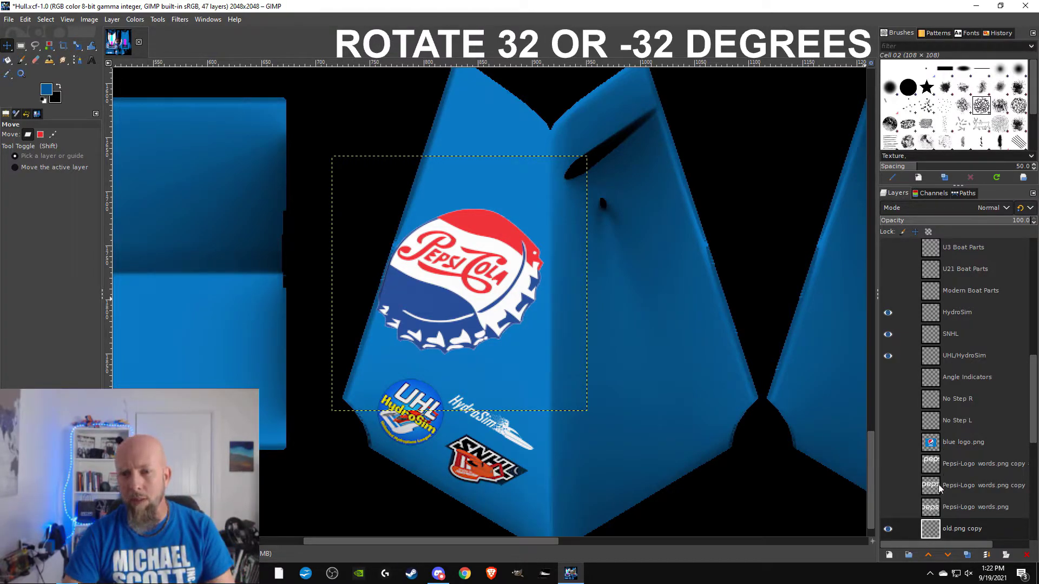
- Hide the U6/21 Textures layer and nudge the bottle cap copy slightly on the first upright
scroll(940, 488, down, 3)
scroll(920, 311, up, 6)
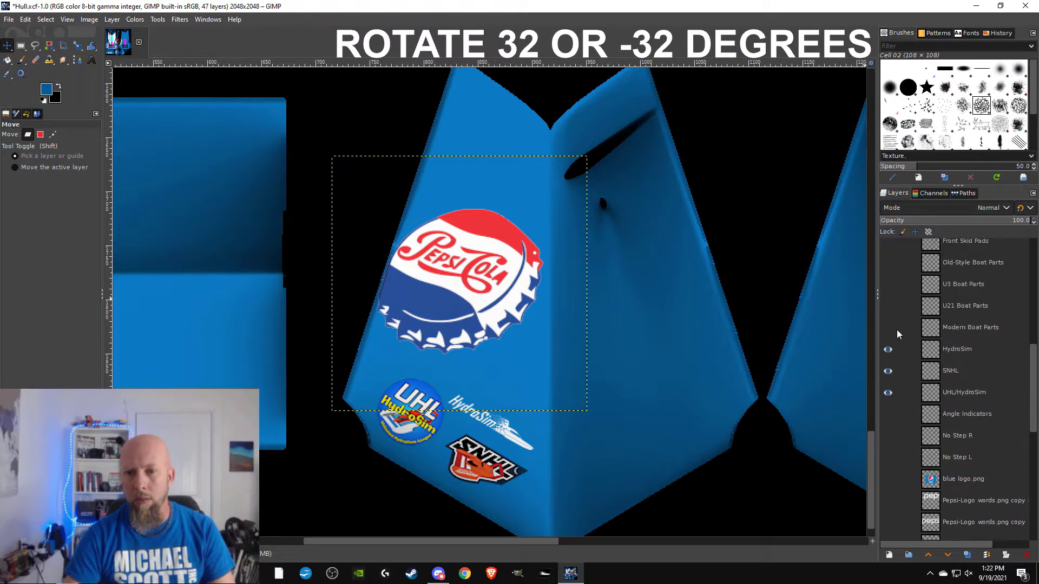
scroll(898, 365, up, 10)
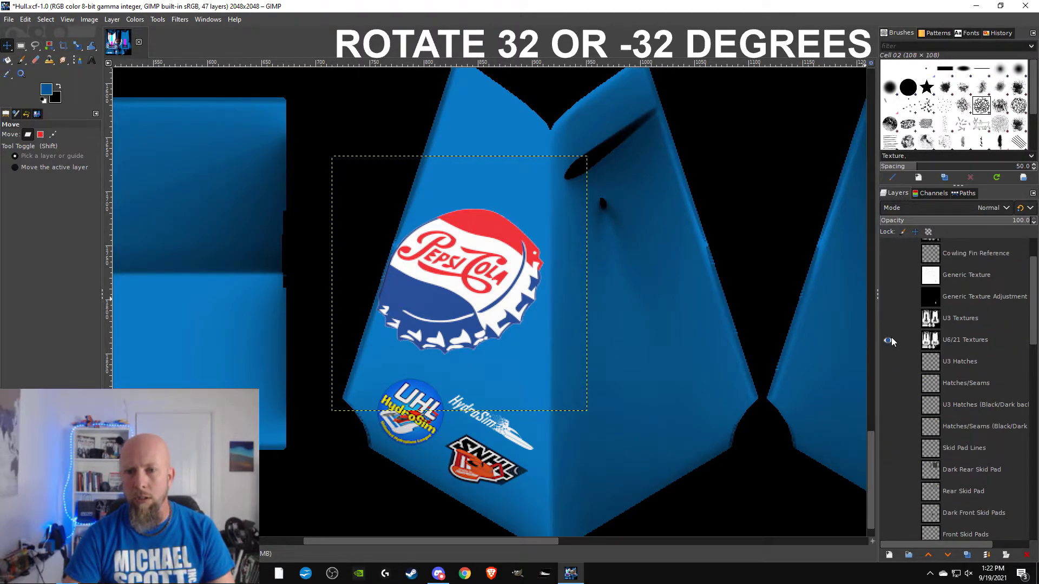
click(887, 341)
drag(452, 282, 454, 286)
- Select the original old.png layer and move its large bottle cap down over the second upright
scroll(717, 317, down, 4)
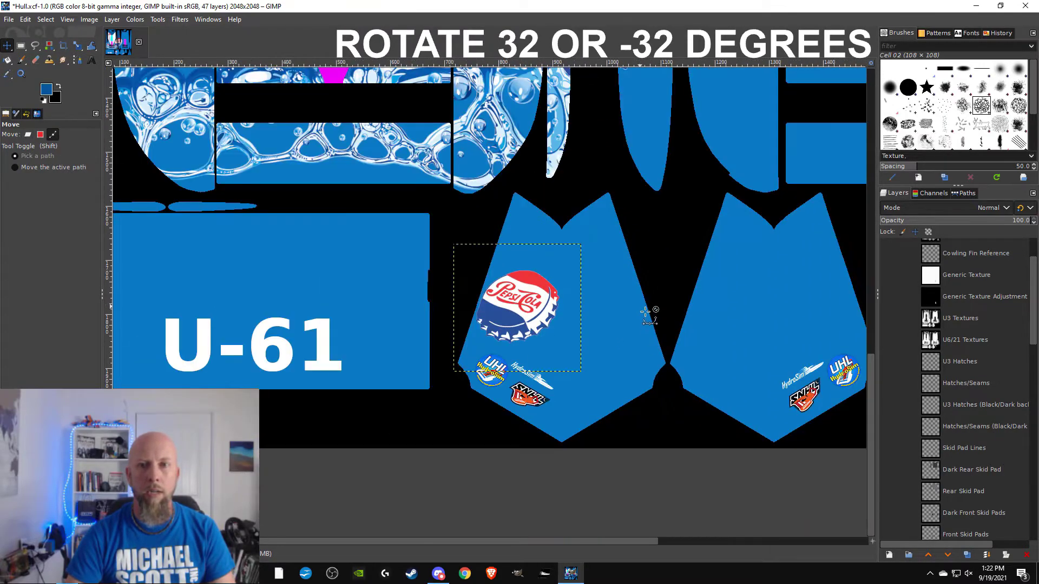
scroll(972, 413, down, 10)
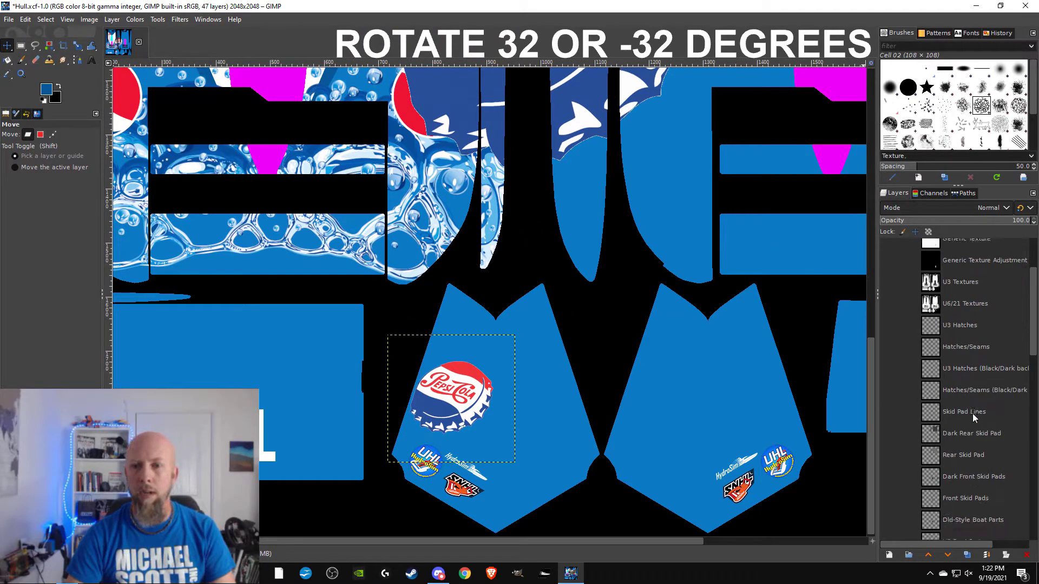
scroll(971, 413, down, 2)
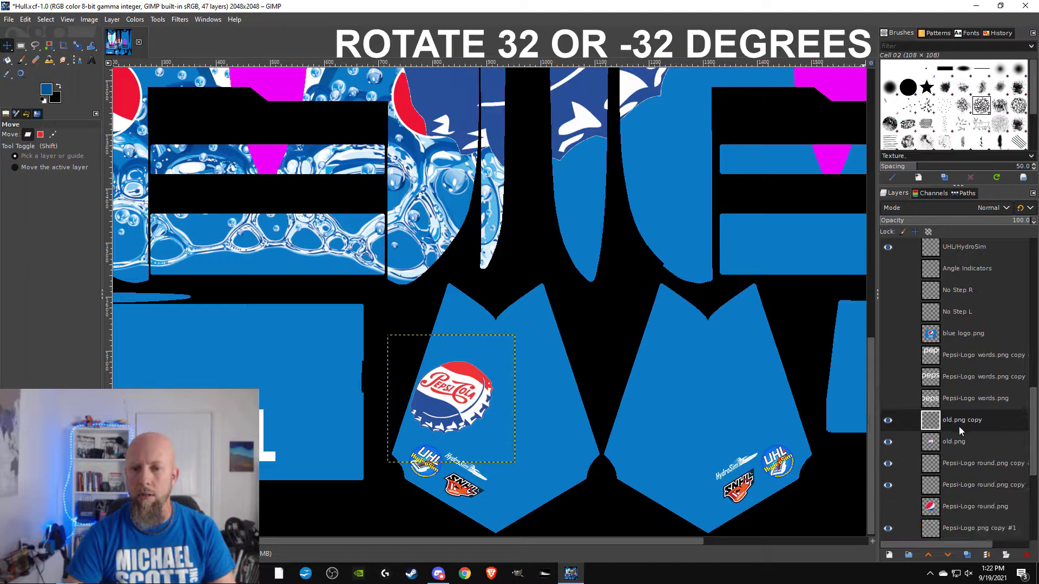
click(949, 443)
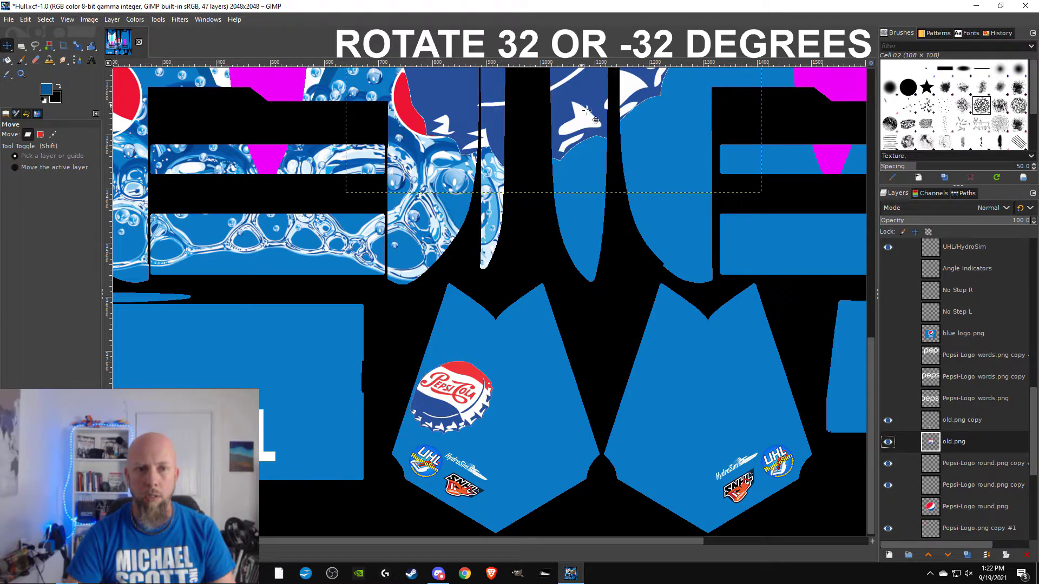
drag(572, 204, 619, 409)
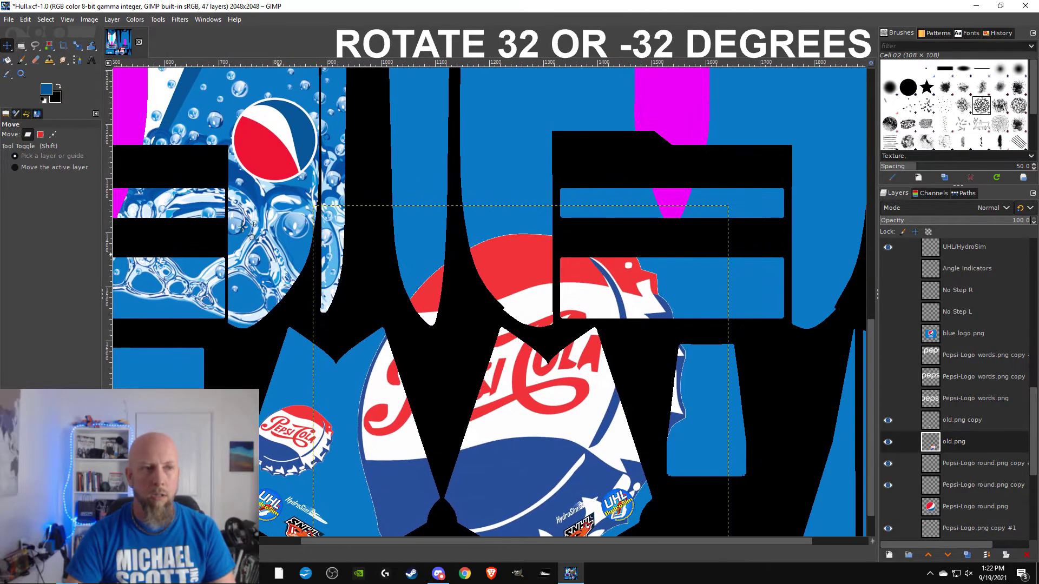
- Rotate the old.png bottle cap by -32 degrees
click(77, 46)
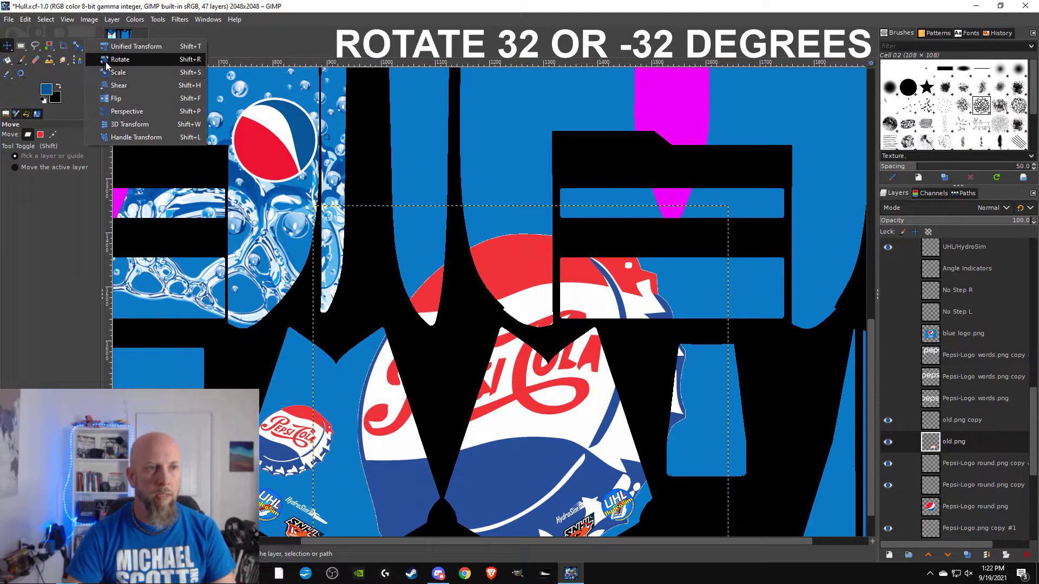
click(114, 60)
click(530, 414)
double_click(772, 100)
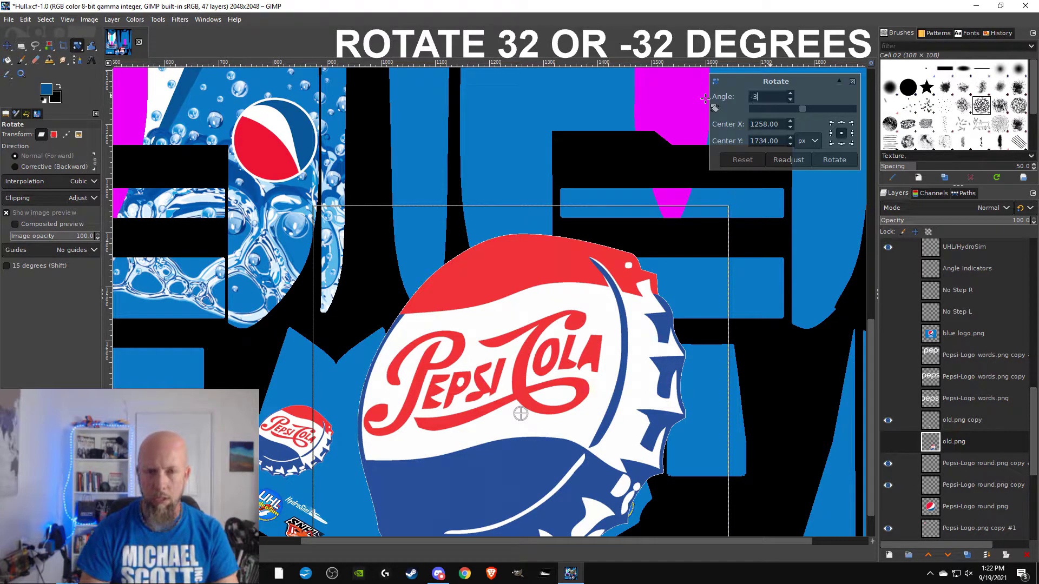
text(-32)
key(Return)
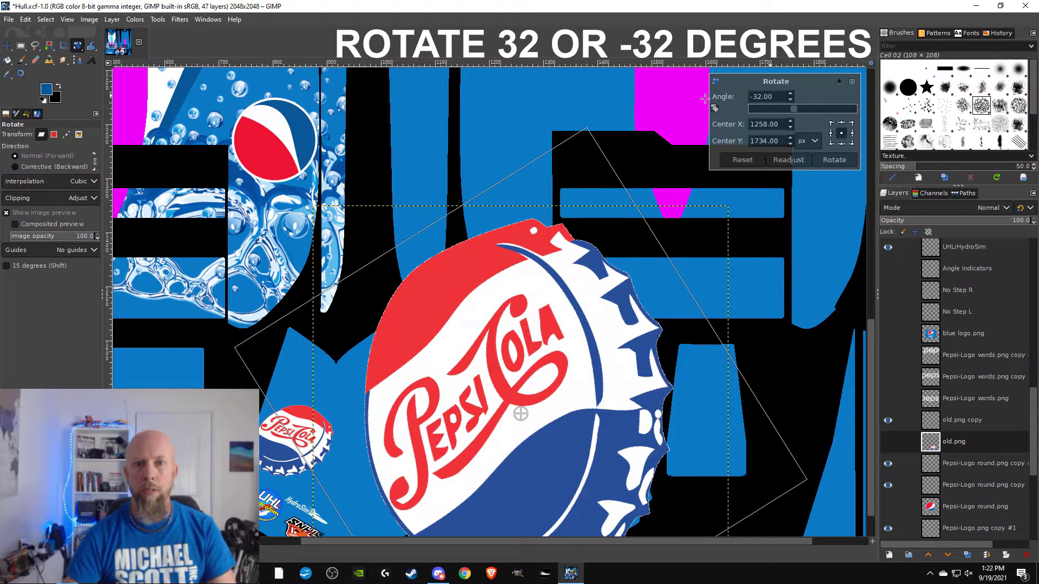
click(834, 160)
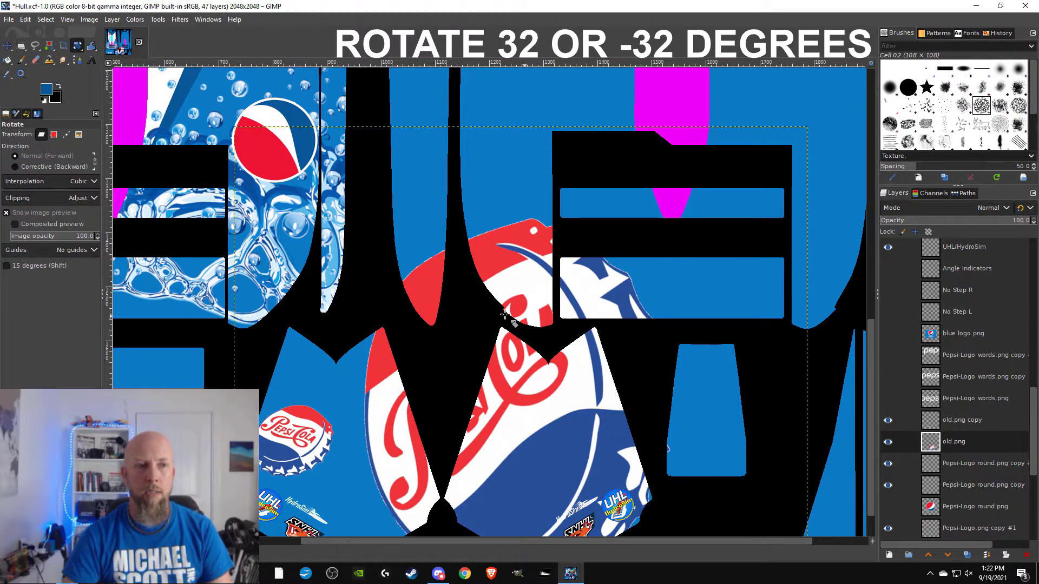
- Scale the old.png bottle cap proportionally to 235 × 235 px
click(77, 45)
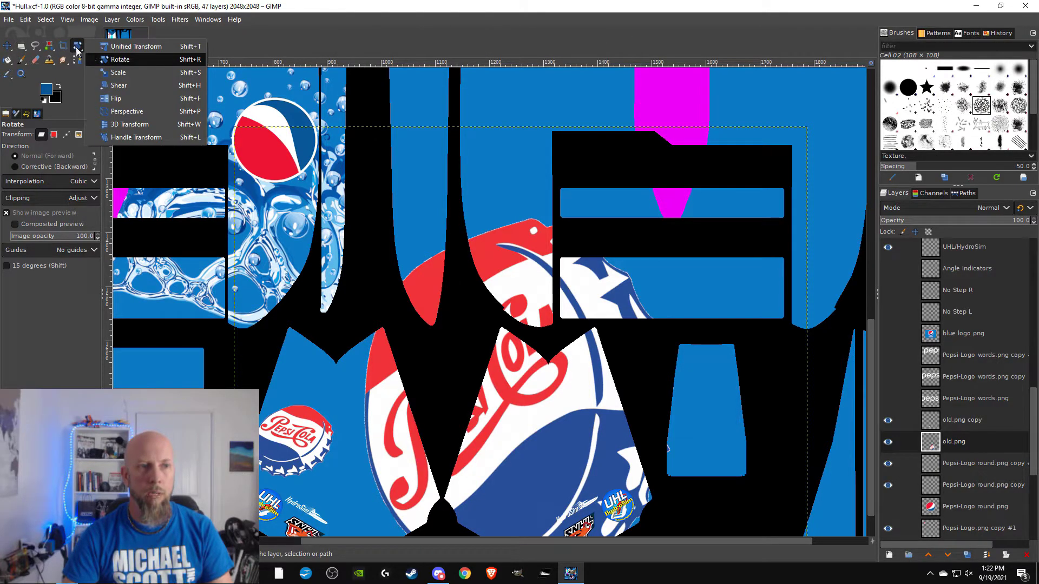
click(118, 72)
click(518, 413)
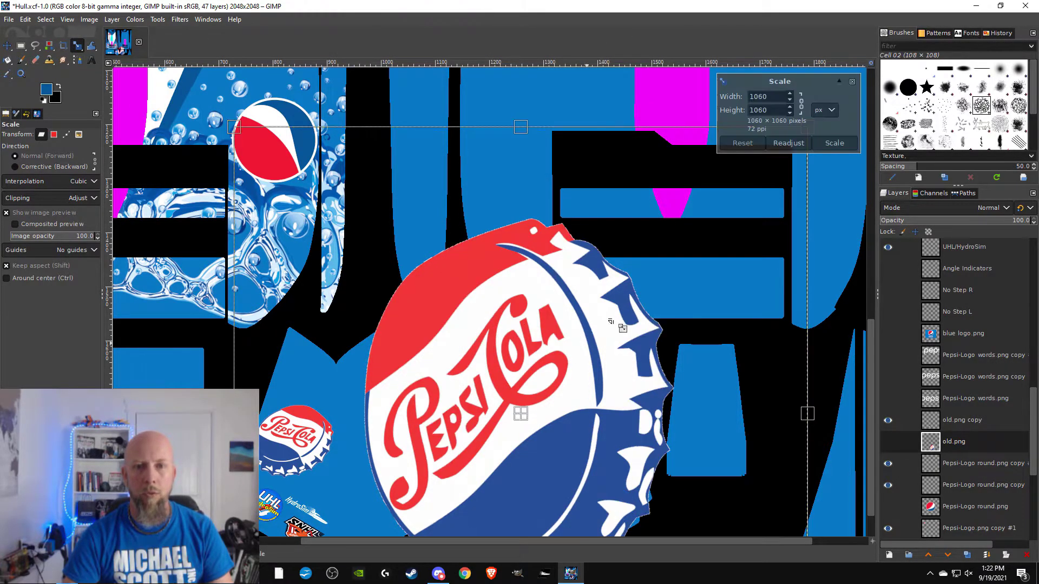
double_click(785, 102)
text(235)
key(Tab)
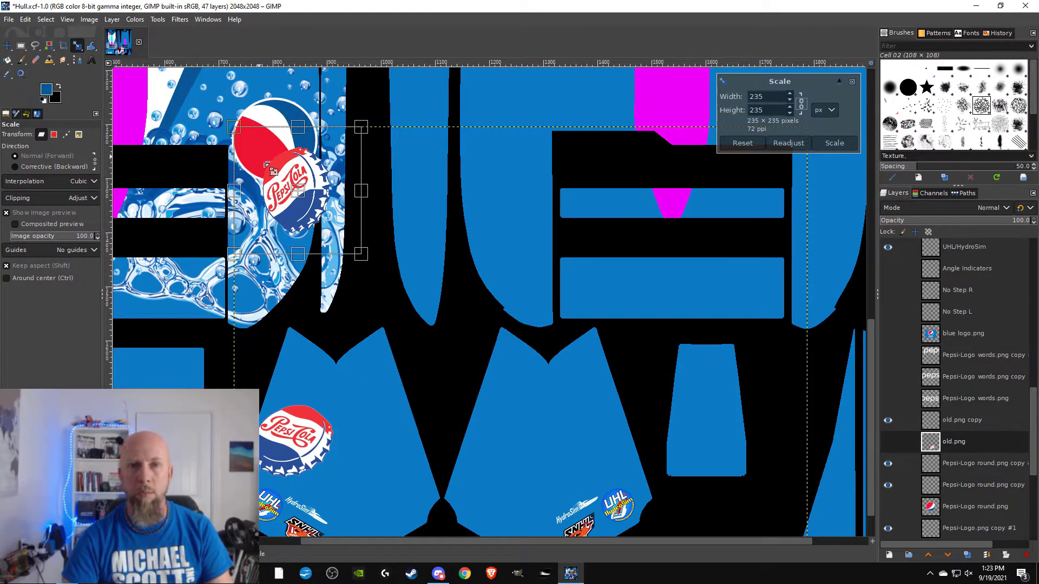
click(829, 144)
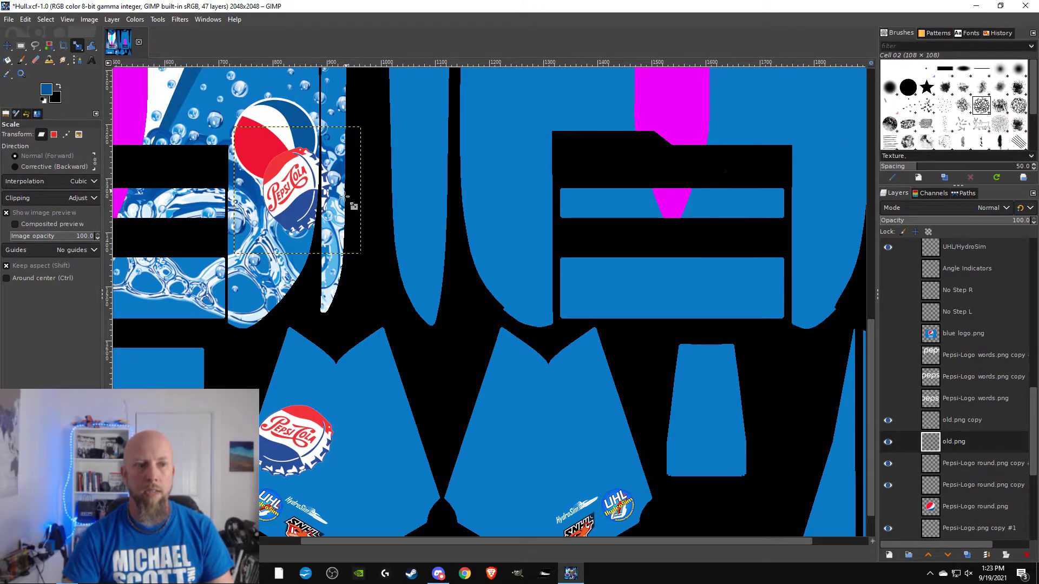
- Move the scaled old.png bottle cap onto the outer half of the second upright, above the HydroSim and UHL stickers
click(7, 45)
drag(311, 226, 592, 437)
scroll(592, 357, up, 3)
drag(592, 364, 751, 323)
scroll(669, 330, down, 1)
mouse_move(608, 327)
mouse_down()
mouse_move(611, 352)
mouse_move(627, 329)
mouse_move(608, 310)
mouse_up()
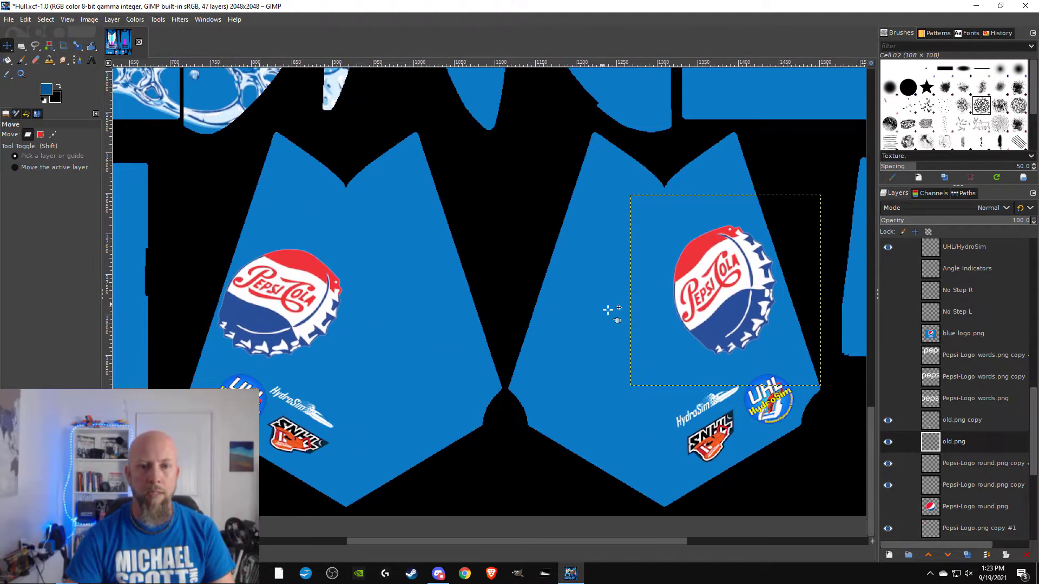
- Show the image grid over the two uprights and bring the first upright's bottle cap into close view
click(67, 20)
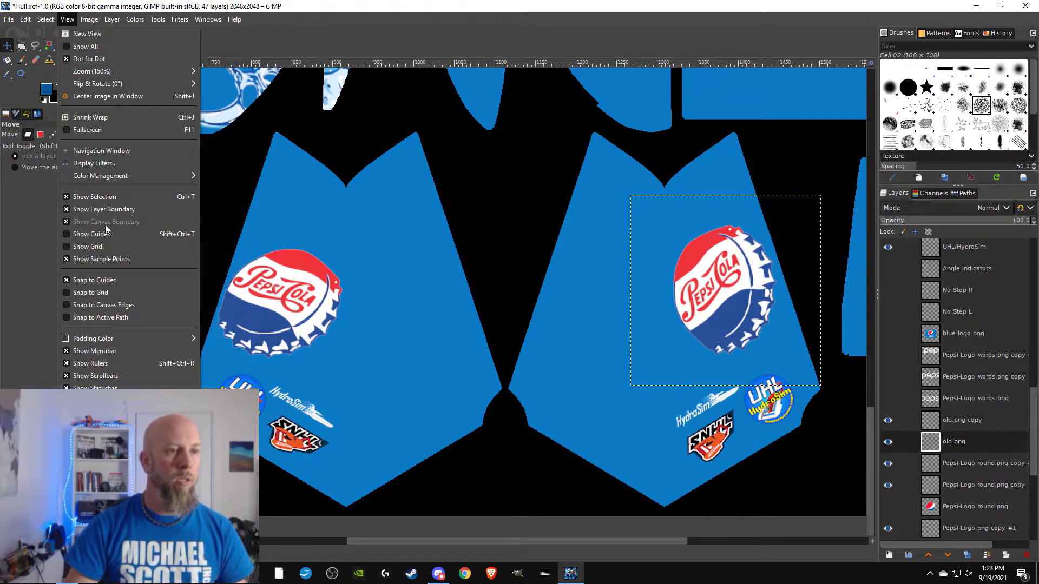
click(87, 247)
scroll(516, 257, up, 2)
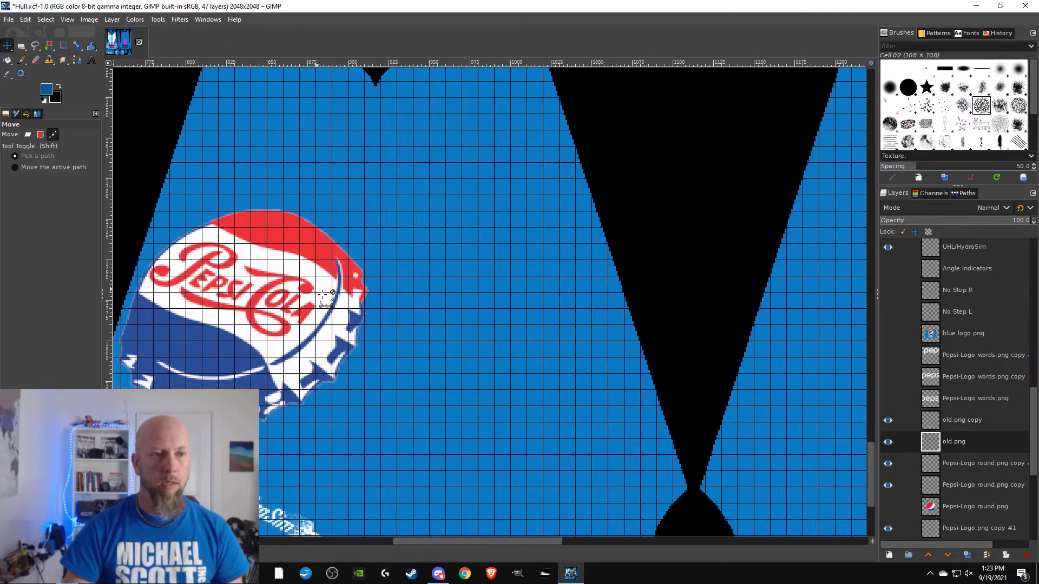
scroll(488, 259, left, 3)
scroll(487, 259, down, 1)
- Move the old.png bottle cap slightly down along the grid to level it with the cap on the first upright
drag(453, 248, 457, 248)
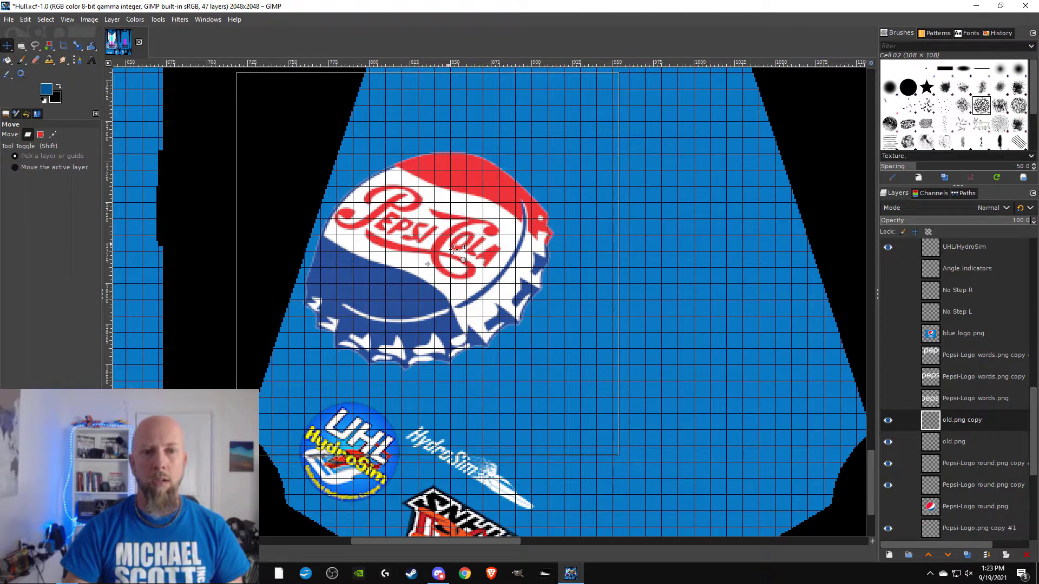
key(Page_Down)
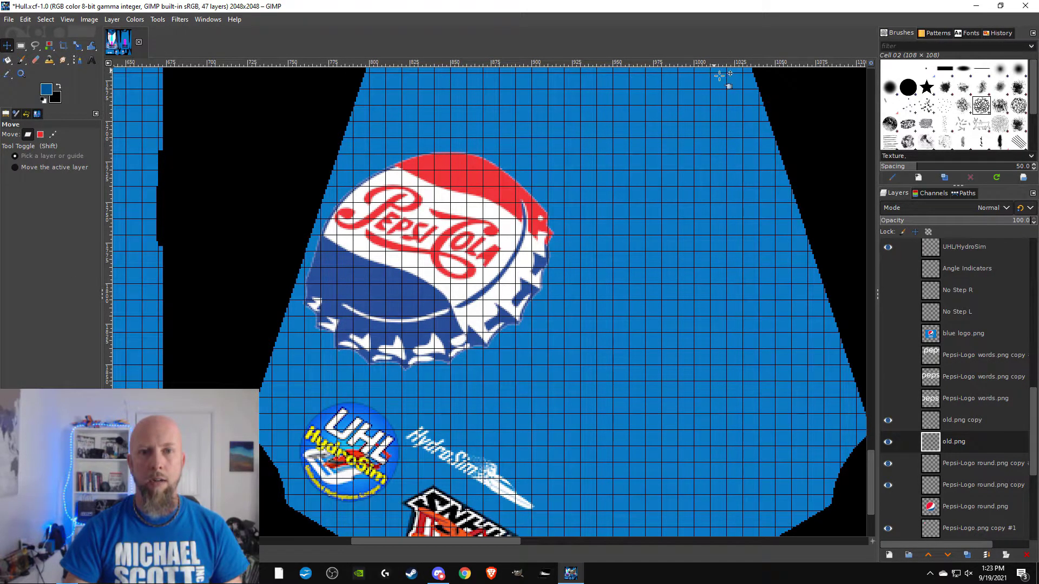
drag(711, 79, 652, 151)
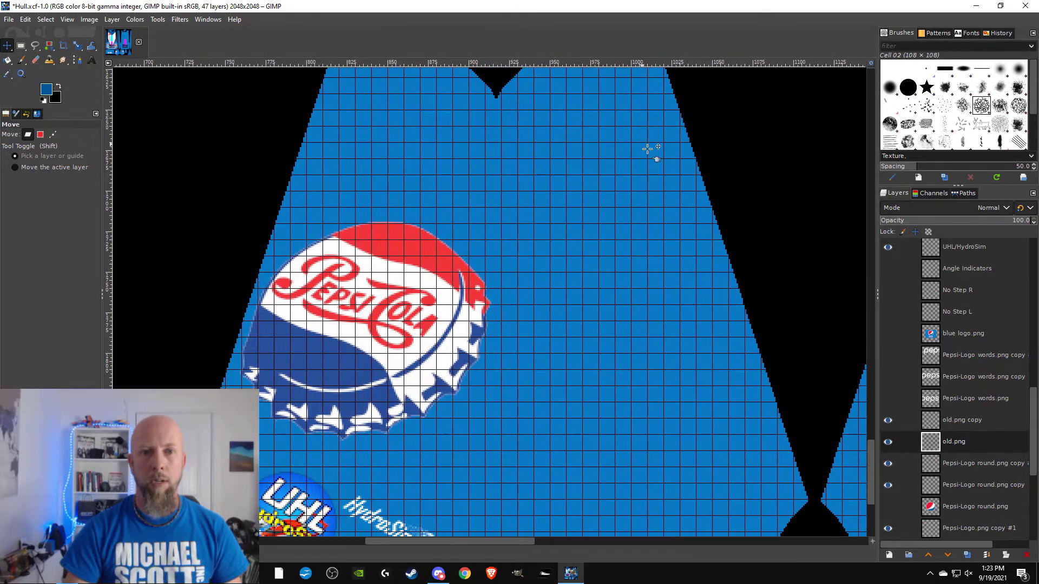
key(Page_Up)
key(Page_Down)
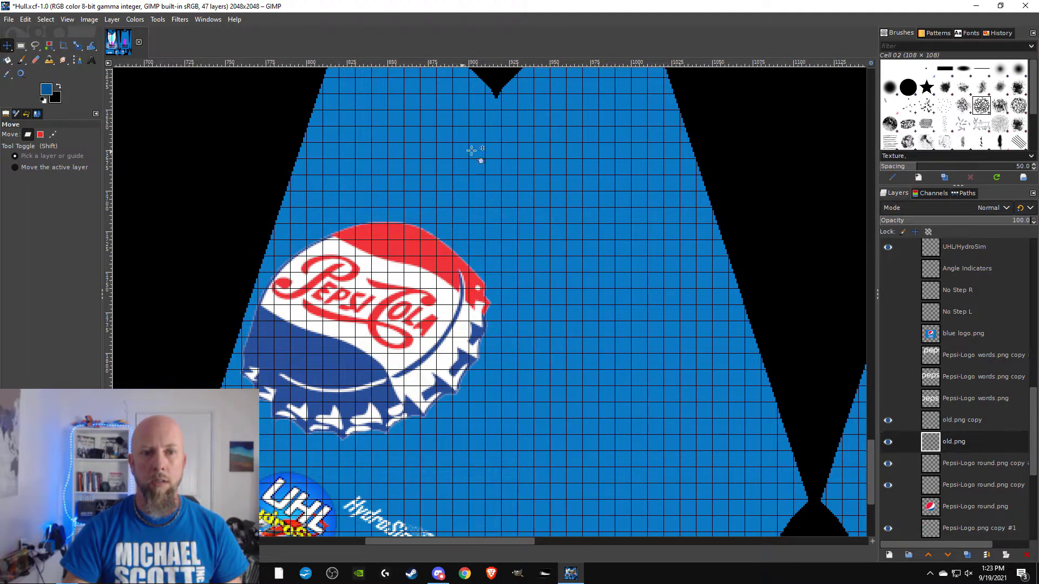
drag(612, 148, 167, 146)
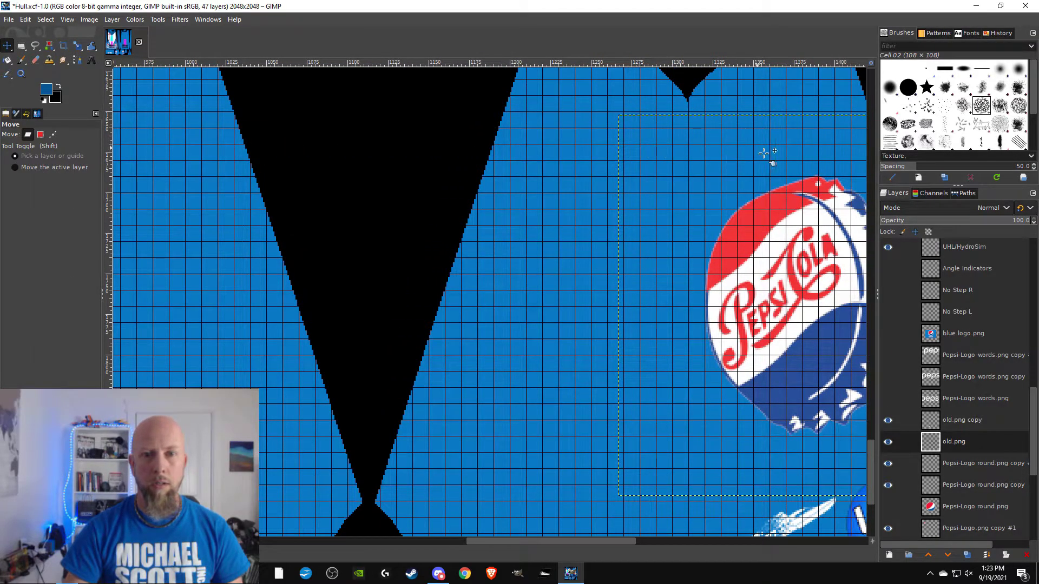
drag(801, 252, 806, 281)
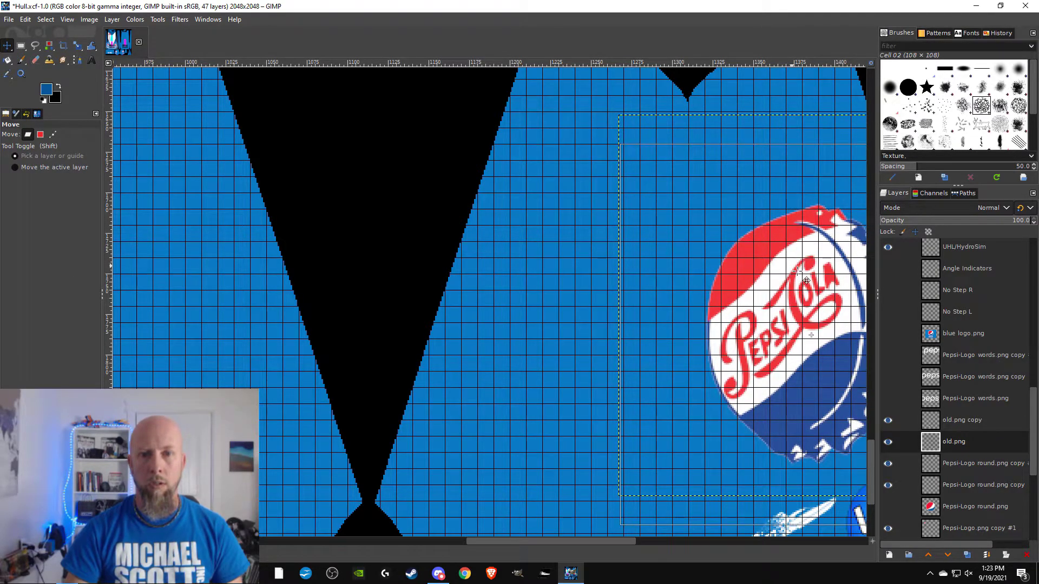
scroll(790, 265, right, 10)
scroll(676, 238, left, 10)
scroll(514, 200, right, 4)
scroll(476, 195, down, 2)
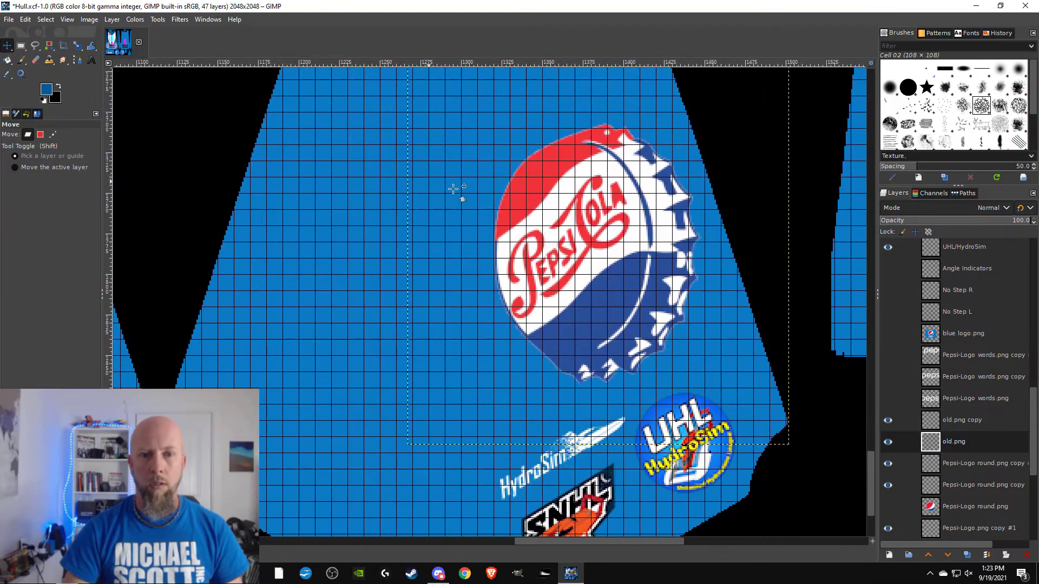
- Compare the two bottle caps against the grid and hide the image grid
scroll(562, 284, down, 3)
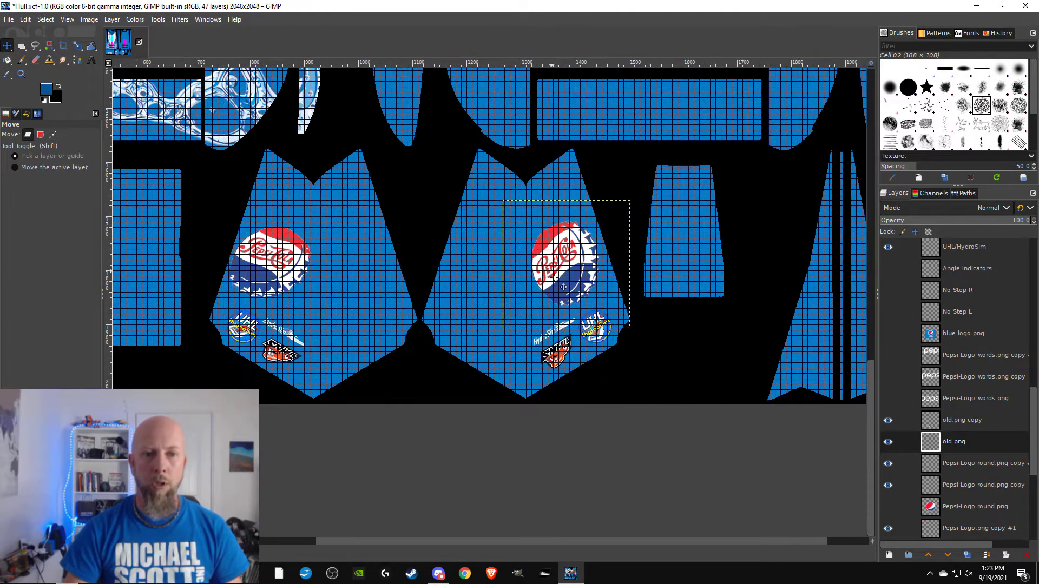
scroll(379, 216, left, 3)
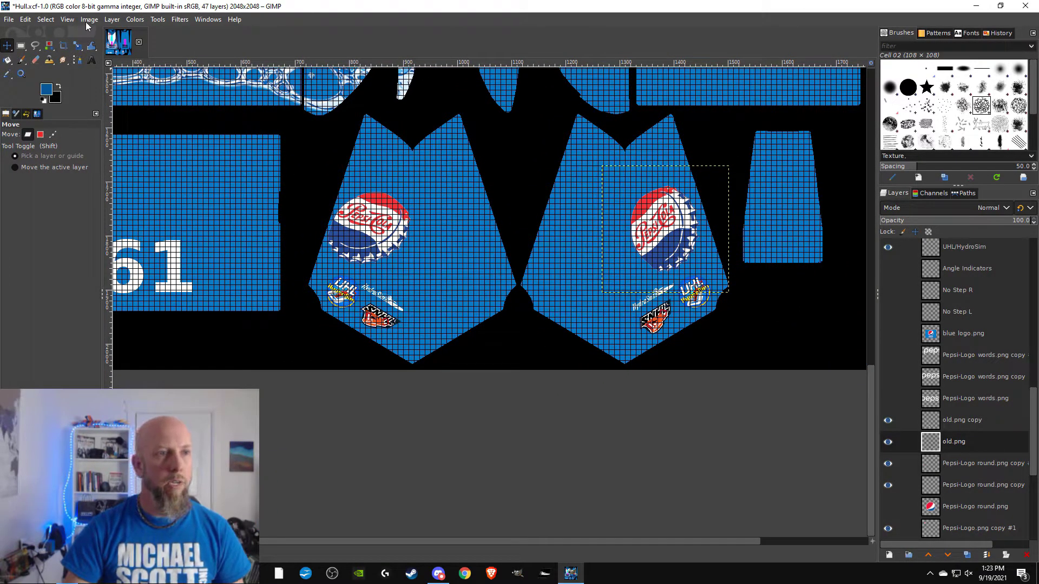
click(67, 20)
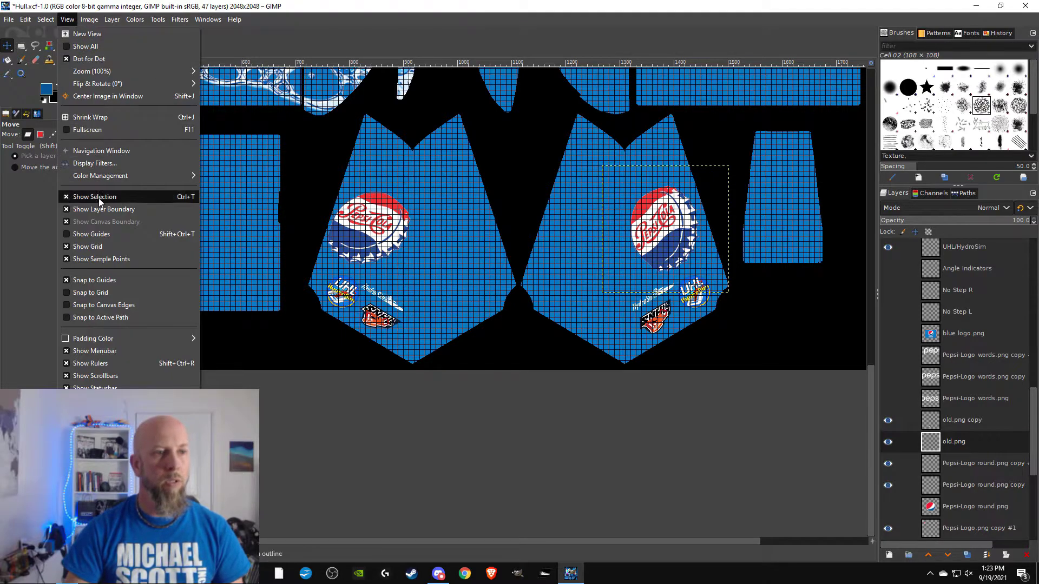
click(102, 247)
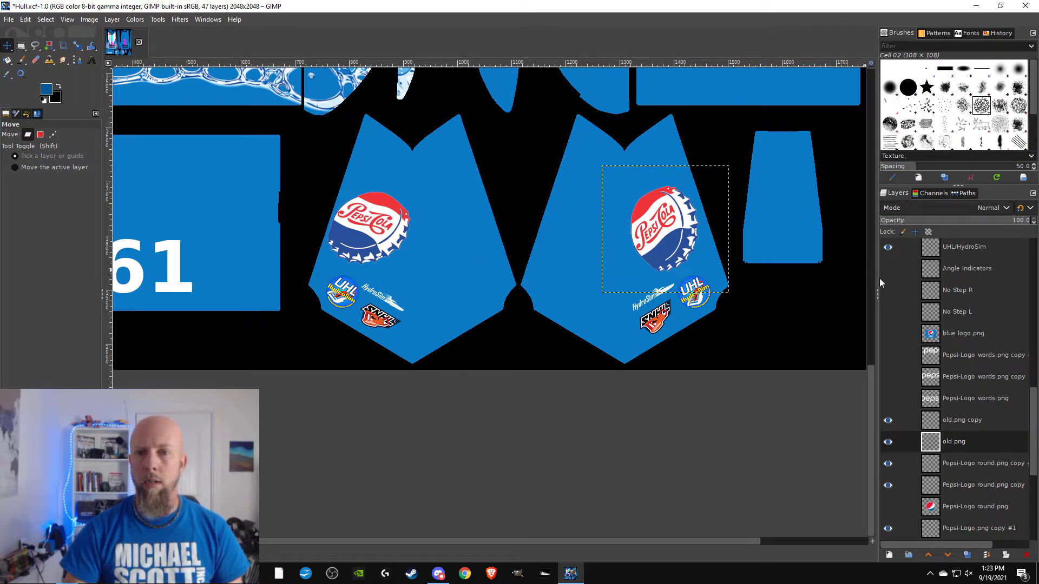
- Preview the uprights with the U6/21 Textures layer shown, and hide that layer again
scroll(924, 378, up, 10)
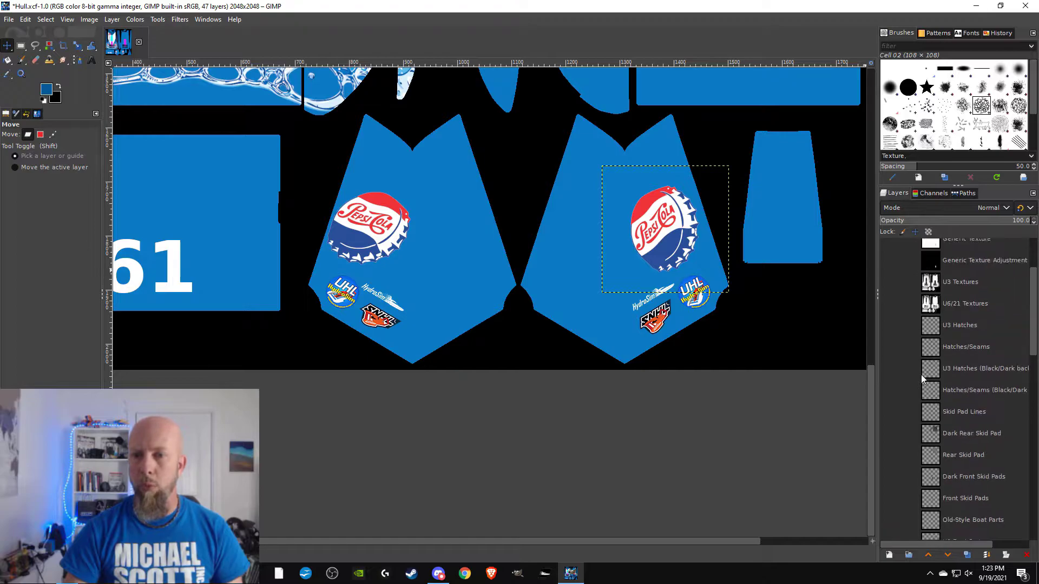
click(887, 341)
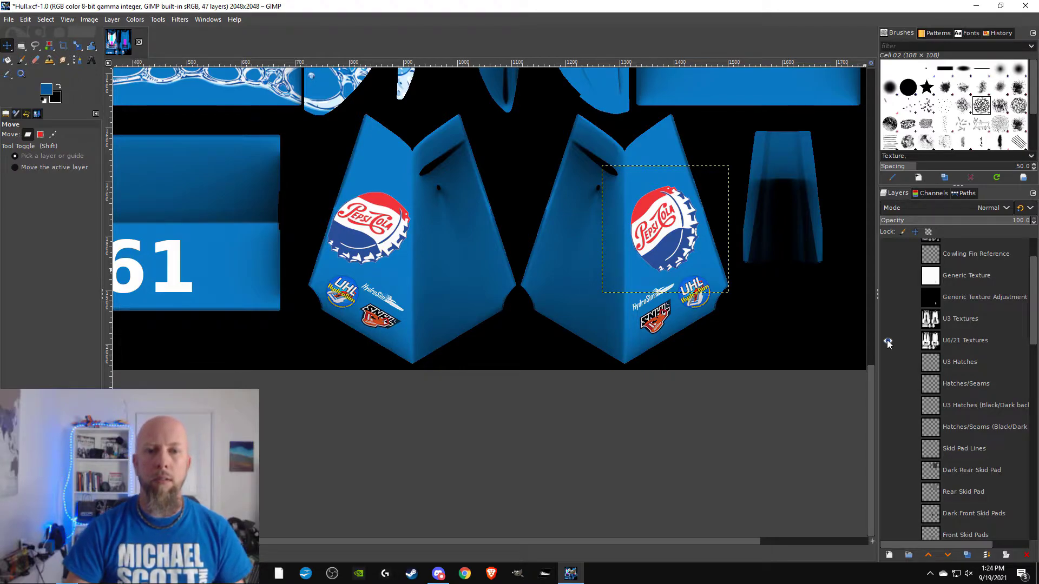
click(888, 341)
- Identify the deck's Pepsi logo layer by toggling the visibility of Pepsi-Logo.png copy #1
scroll(536, 262, down, 2)
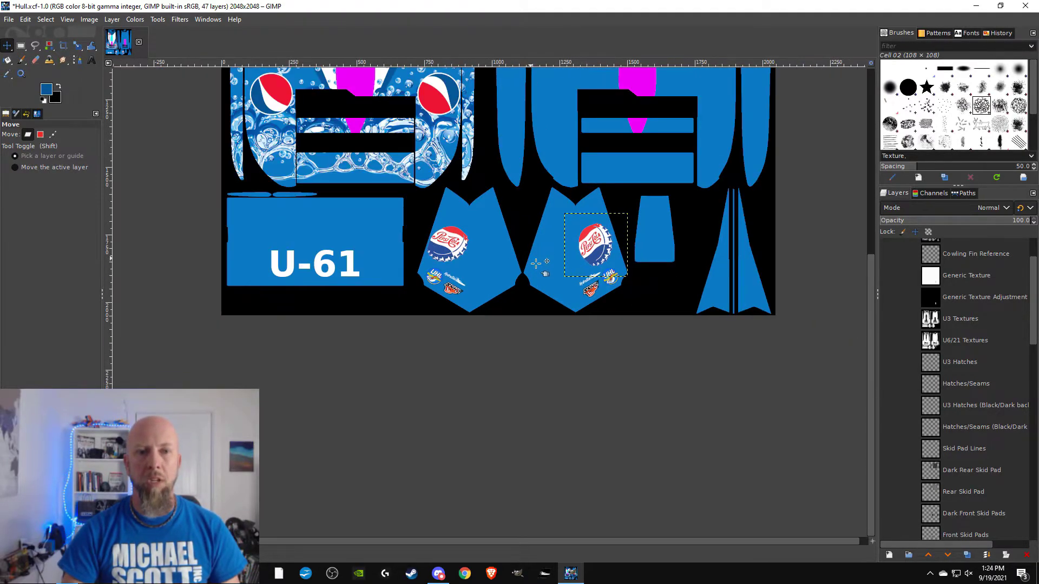
scroll(535, 262, down, 1)
scroll(558, 324, up, 3)
scroll(565, 254, up, 2)
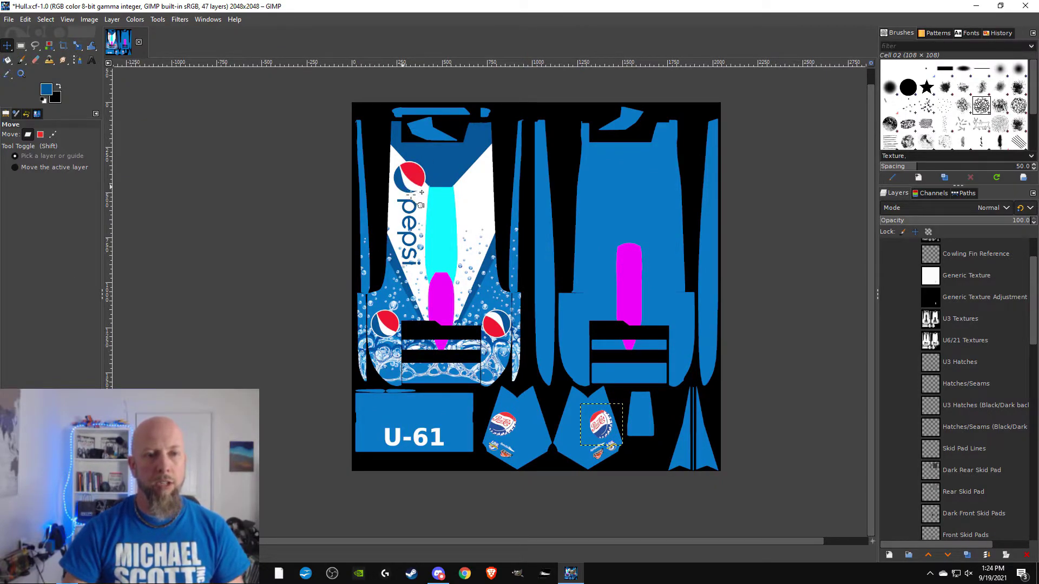
scroll(940, 382, down, 10)
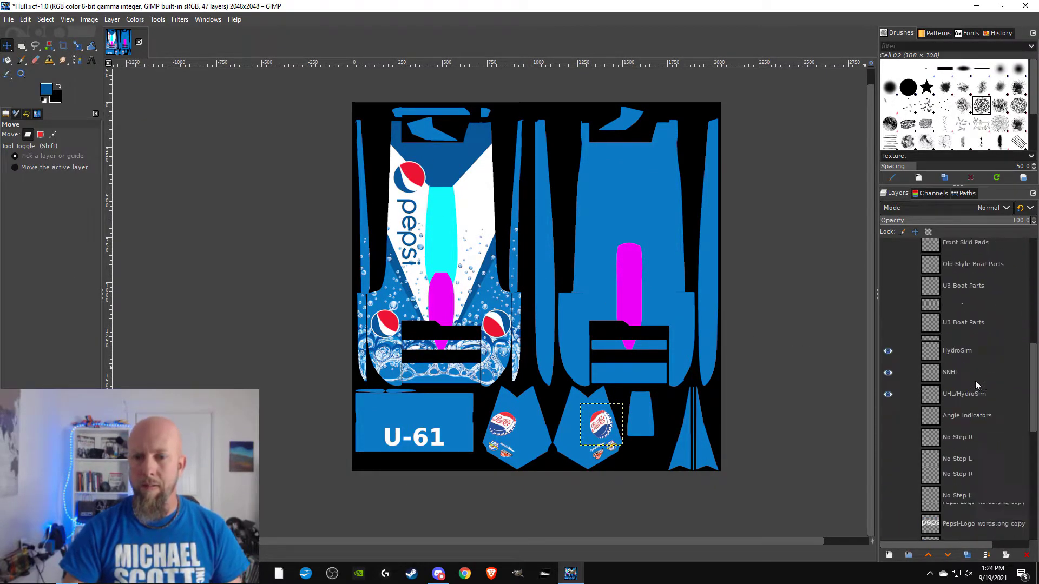
scroll(968, 379, down, 4)
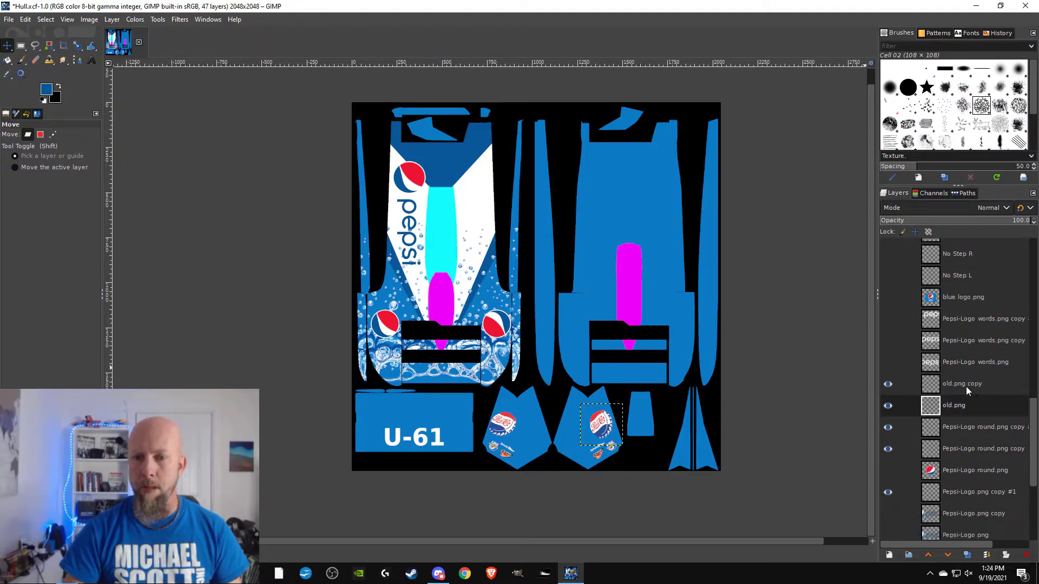
scroll(964, 352, down, 3)
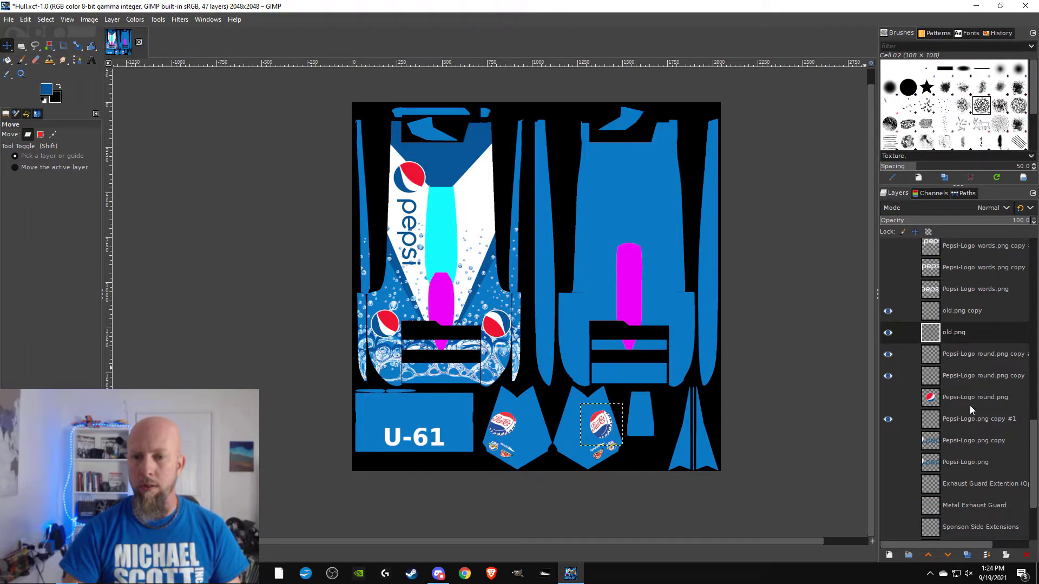
click(886, 421)
click(885, 420)
click(886, 420)
click(885, 421)
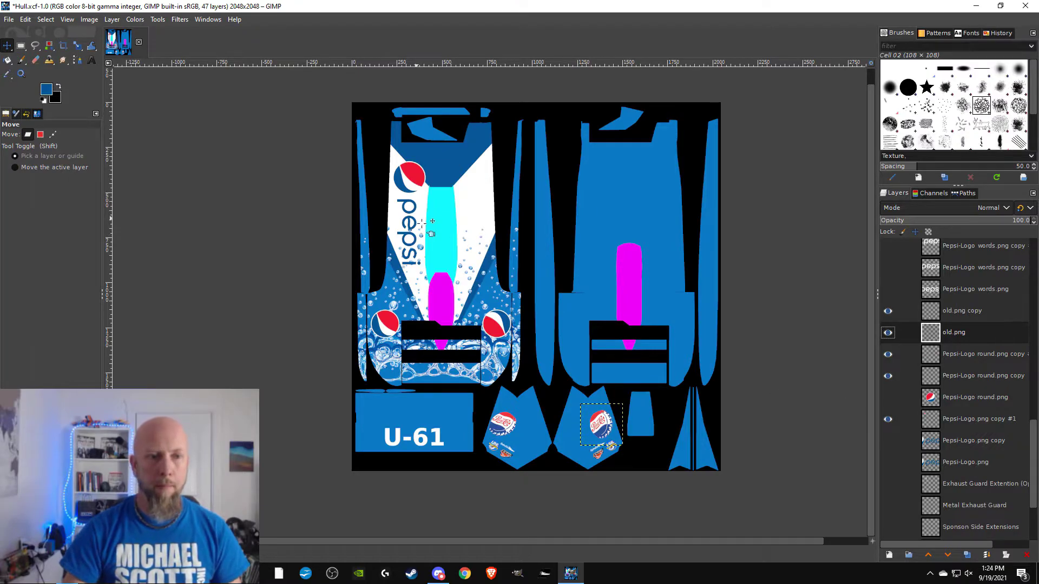
- Duplicate the Pepsi-Logo.png copy #1 layer and move the duplicate across the cockpit onto the opposite white deck stripe
scroll(423, 222, up, 3)
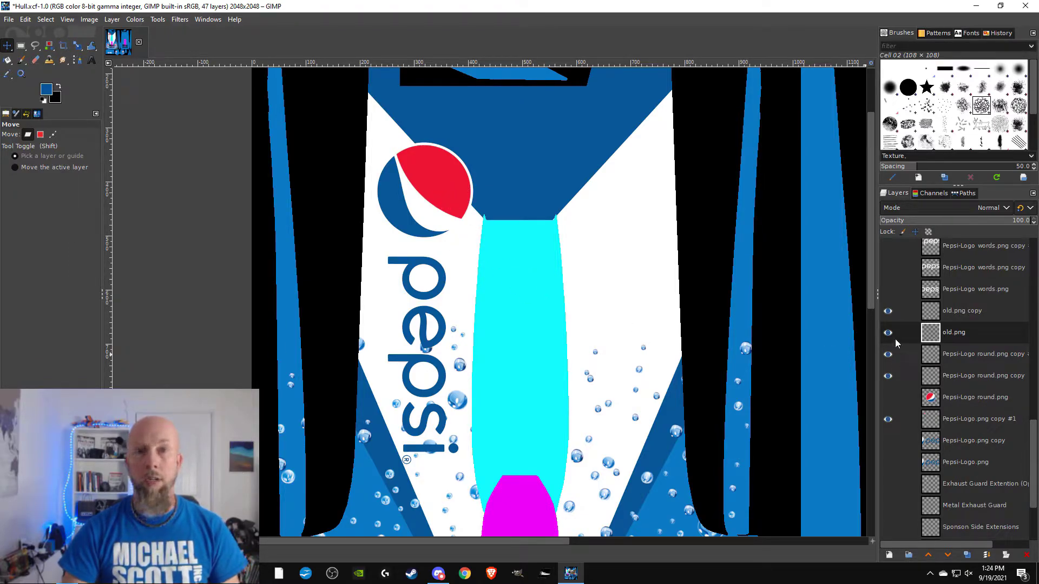
click(448, 194)
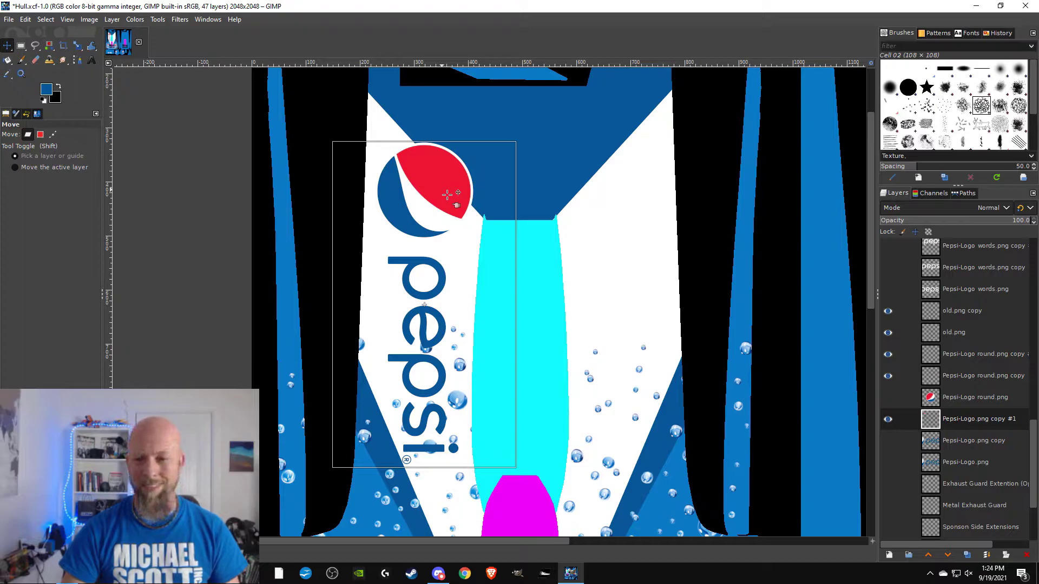
click(636, 213)
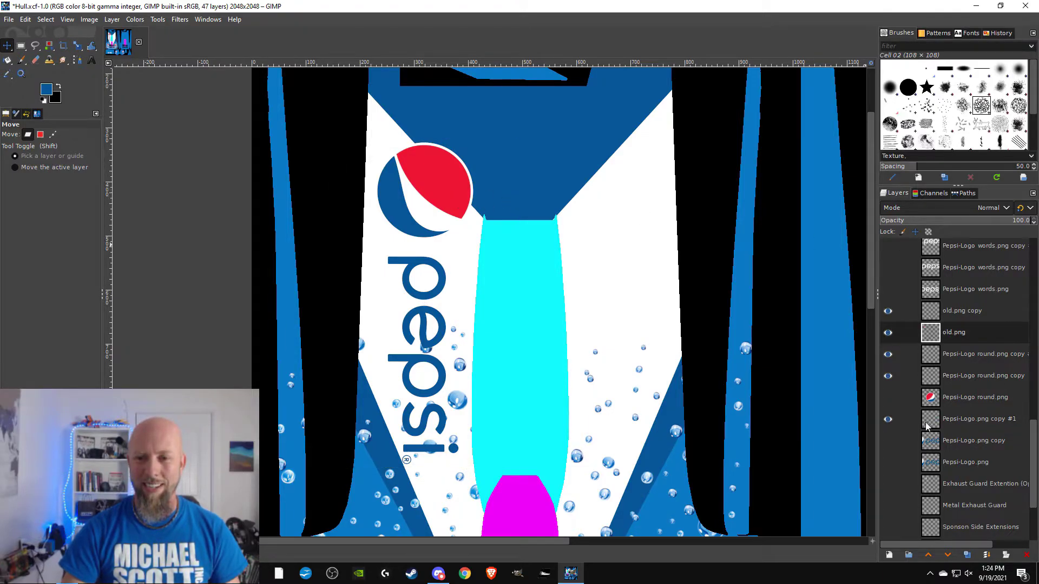
click(952, 420)
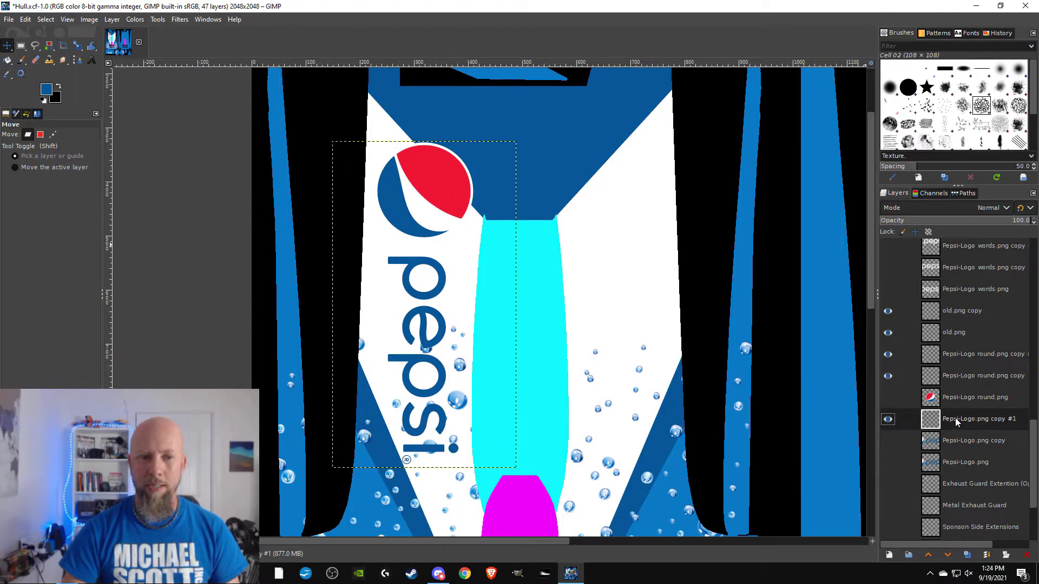
right_click(962, 421)
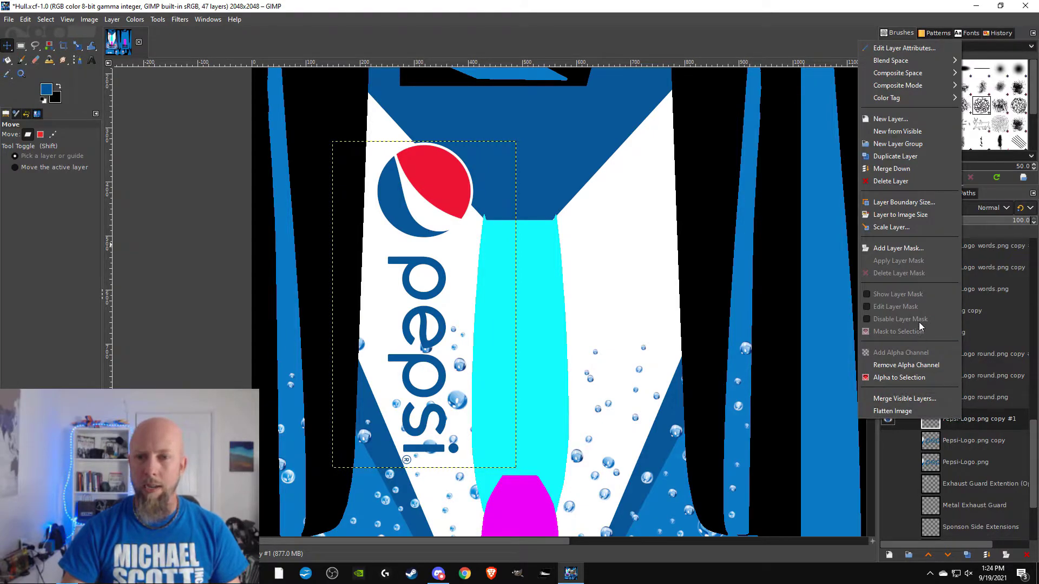
click(909, 157)
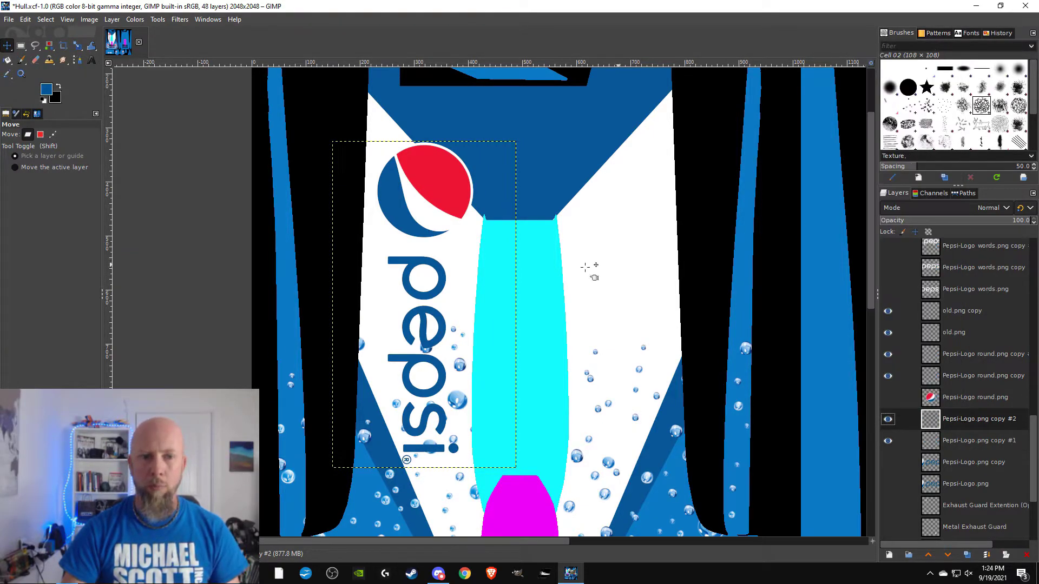
drag(441, 194, 637, 197)
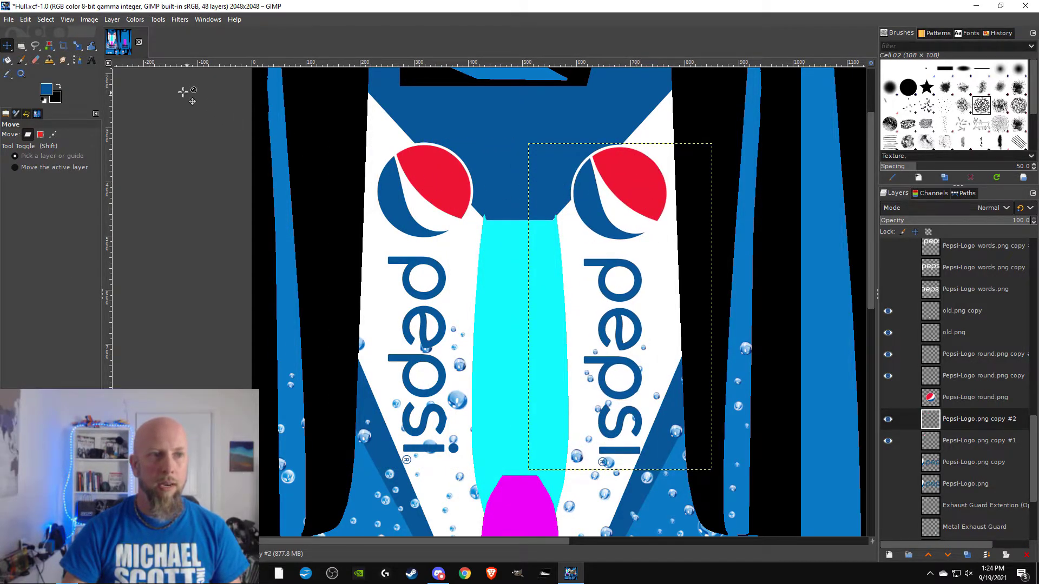
- Rotate the duplicated Pepsi logo by -180 degrees
click(78, 50)
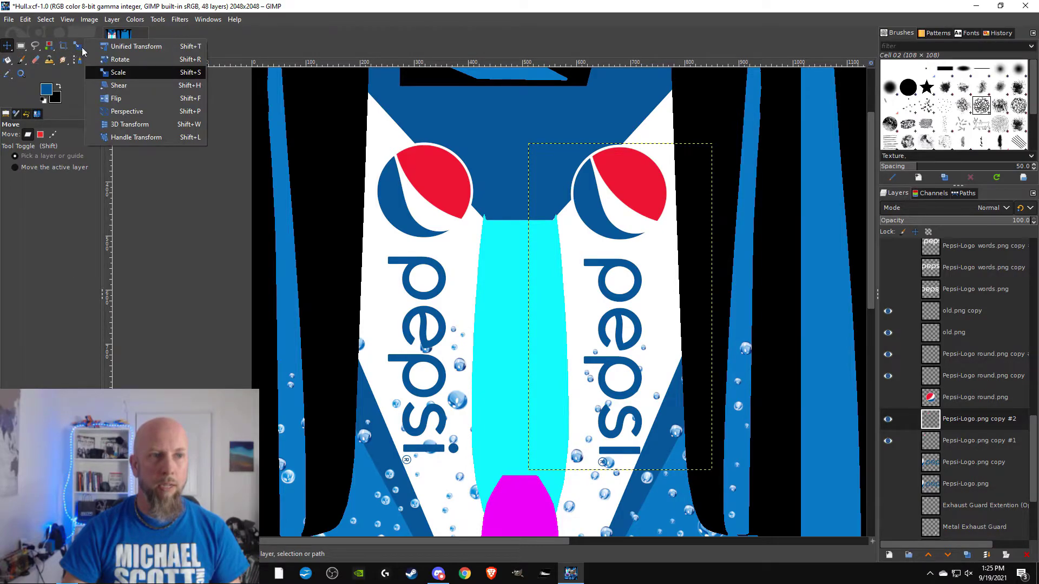
click(125, 66)
click(623, 179)
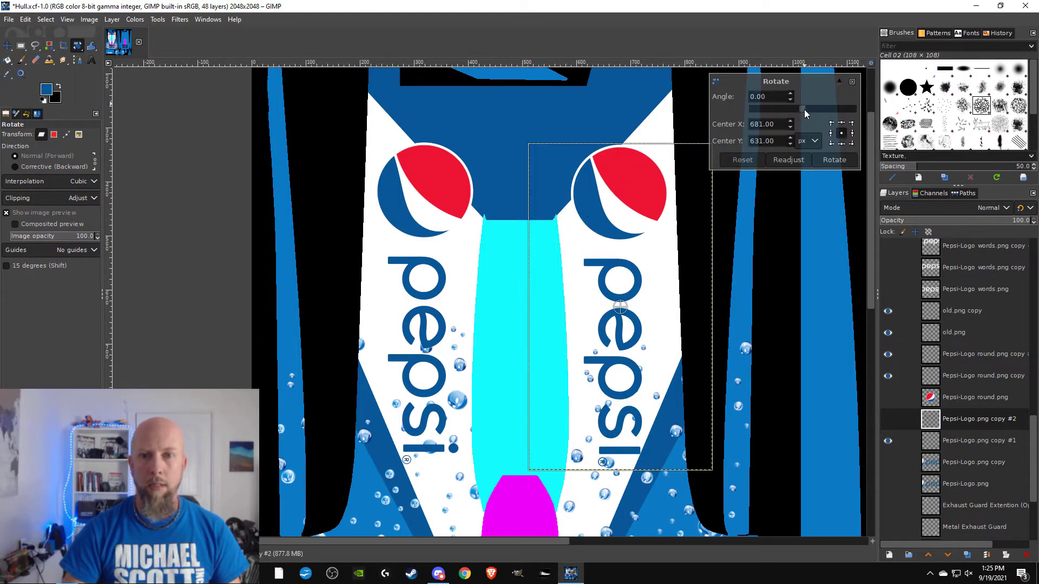
drag(804, 109, 732, 114)
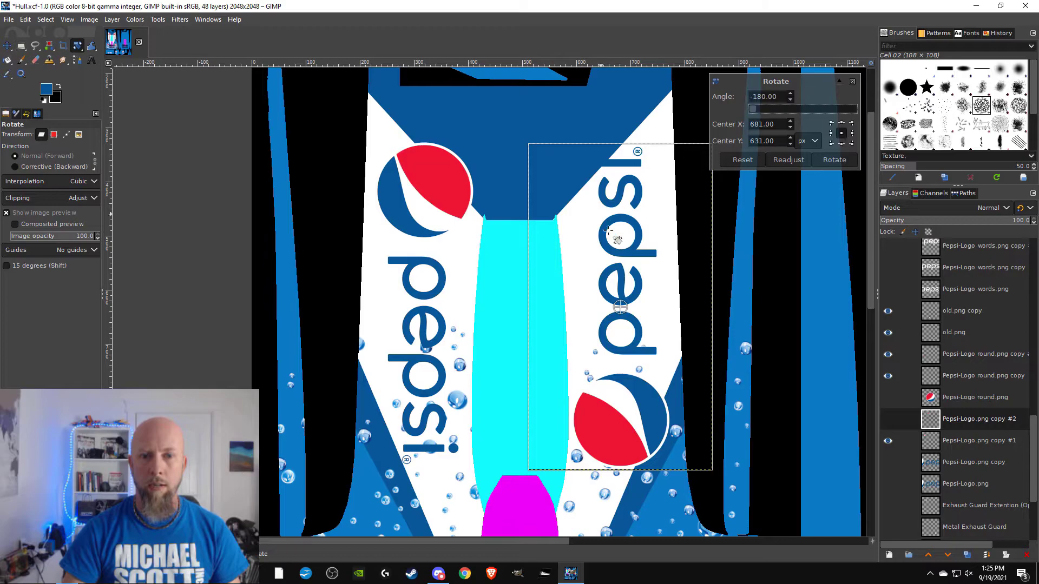
click(835, 160)
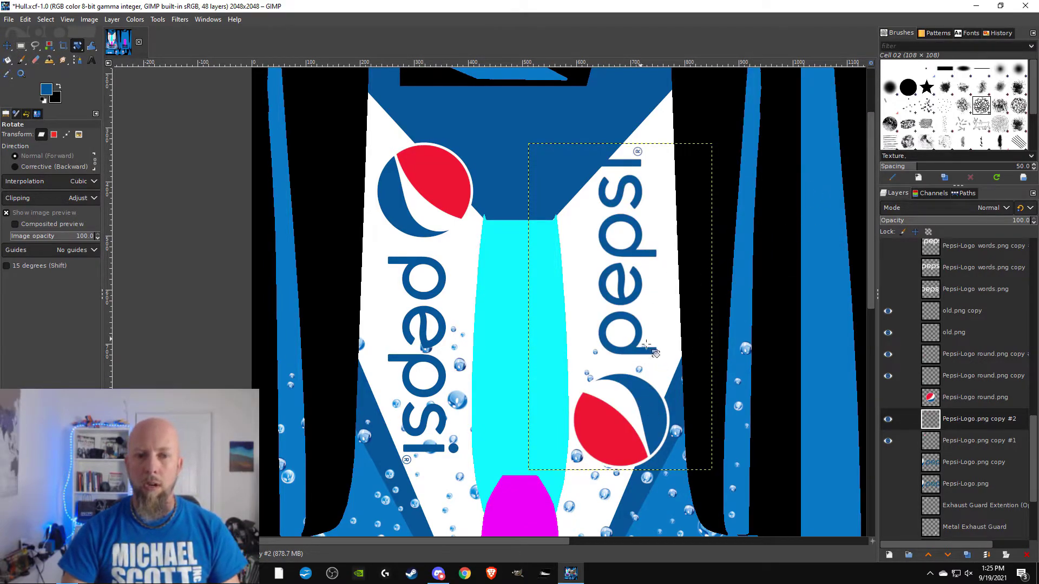
- Move the rotated Pepsi logo slightly down and outward on its white stripe to line it up with the opposite logo
key(m)
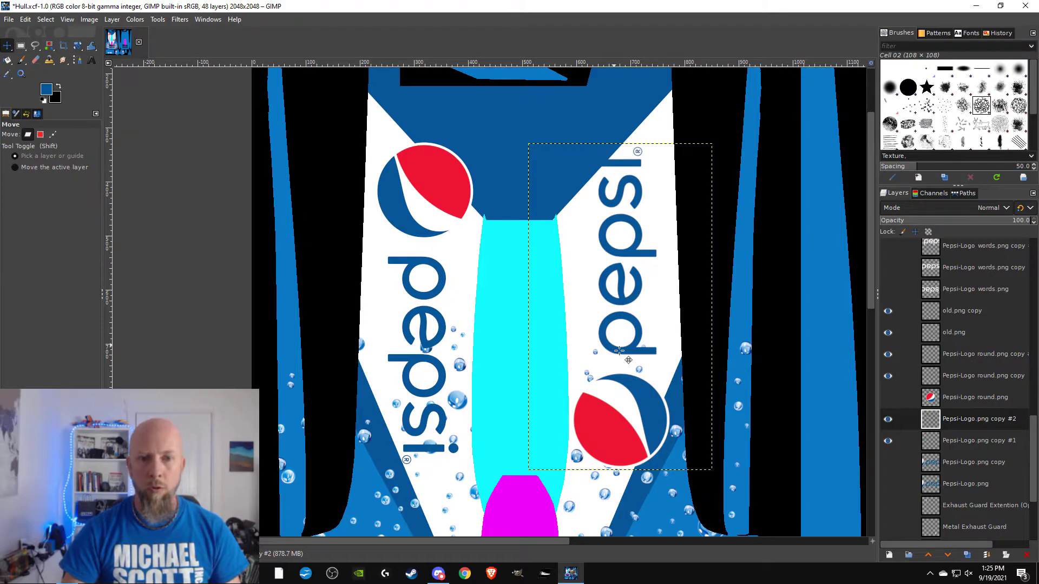
drag(643, 340, 653, 360)
scroll(653, 360, down, 1)
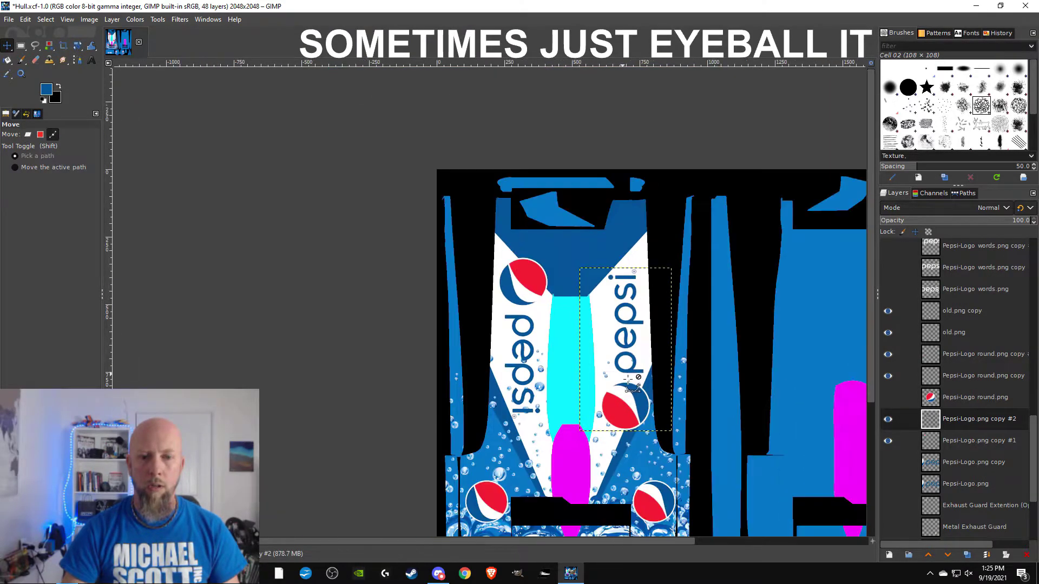
scroll(615, 325, down, 1)
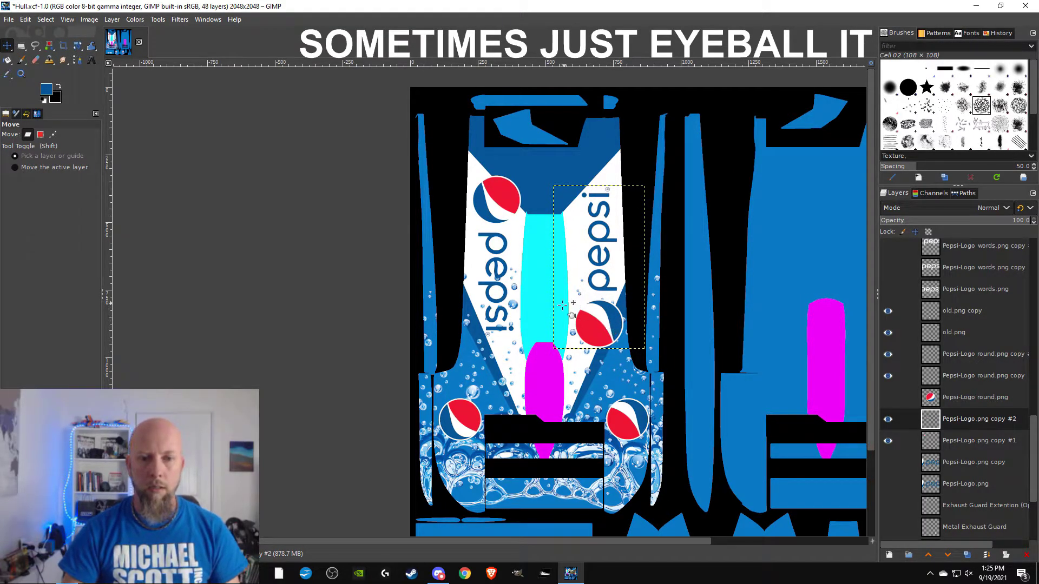
- Turn off Snap to Guides and fine-tune the position of the first deck Pepsi logo to line it up with the rotated copy
drag(501, 263, 539, 327)
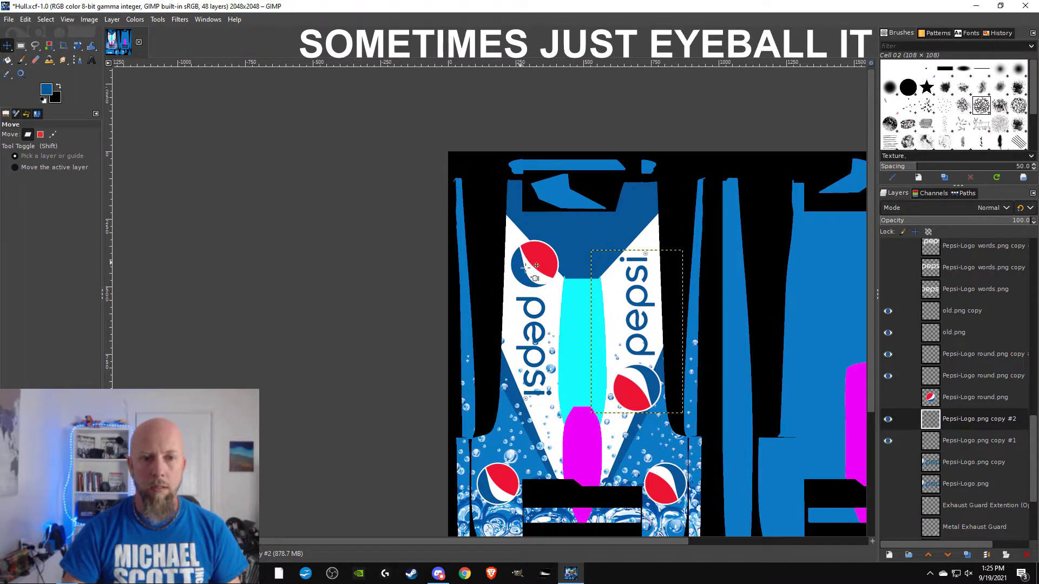
drag(609, 313, 571, 288)
drag(507, 247, 505, 245)
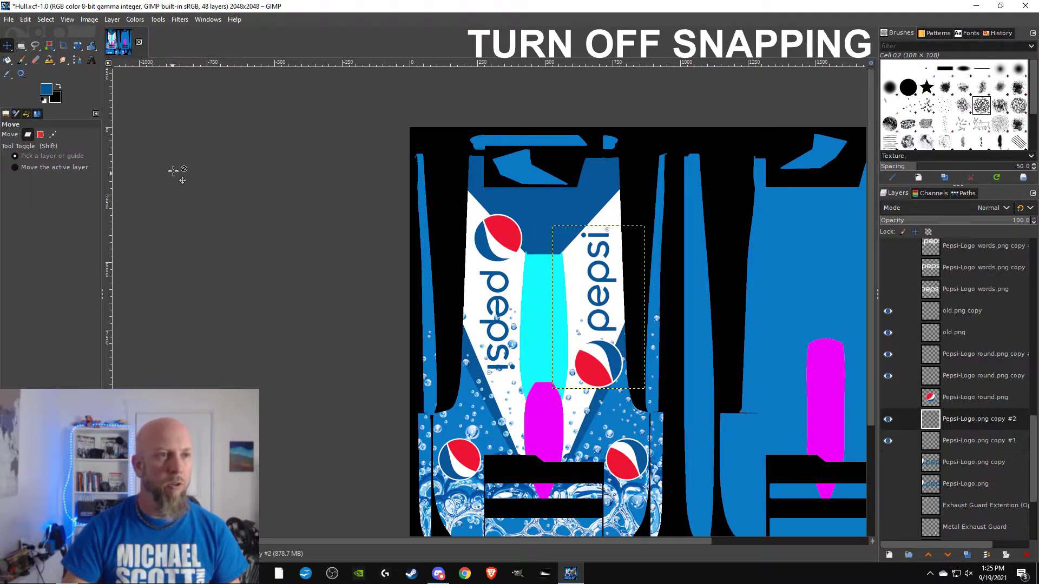
click(66, 19)
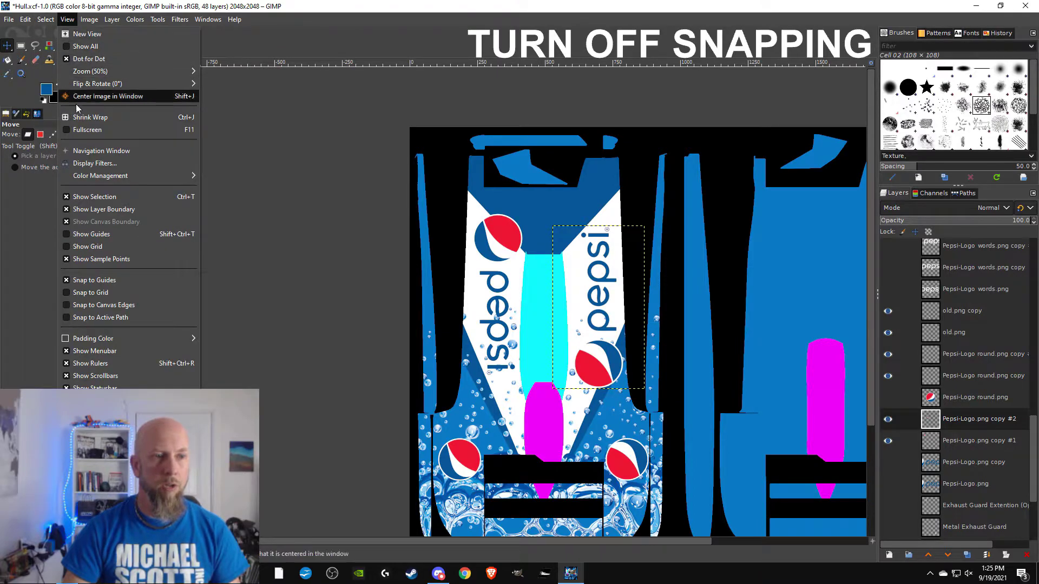
click(66, 281)
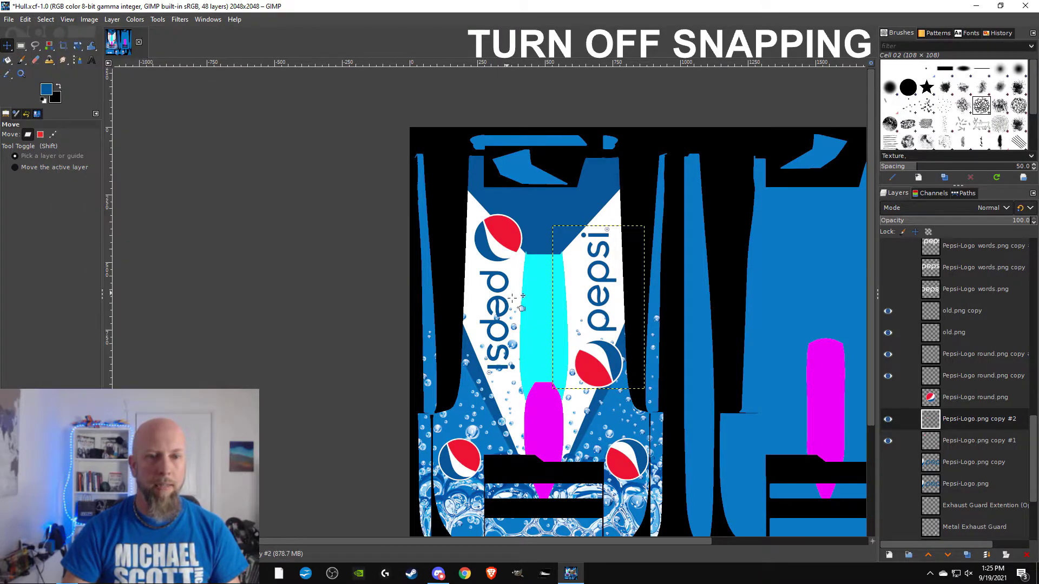
drag(504, 250, 503, 252)
click(503, 252)
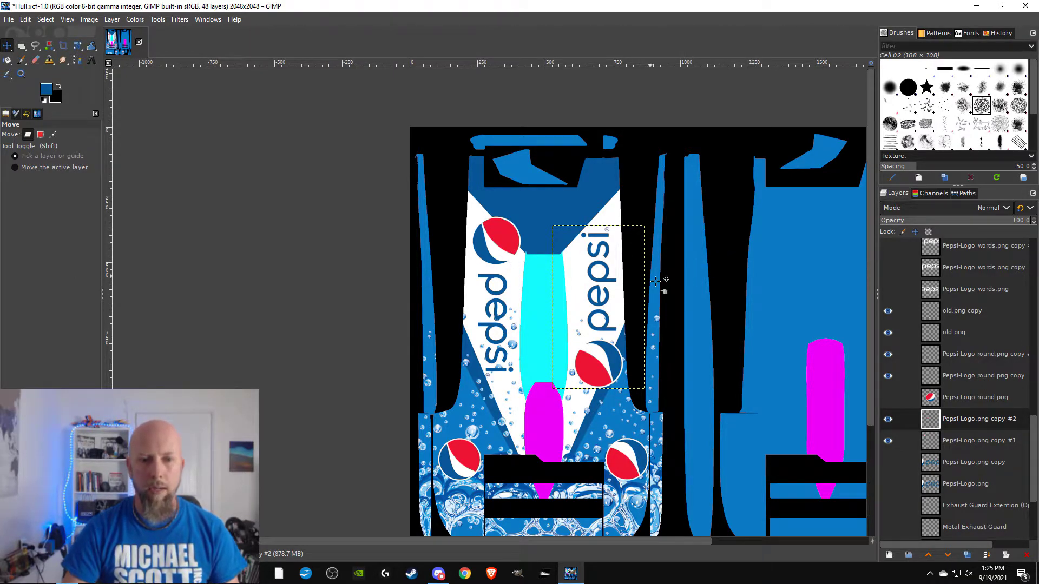
- Show the U6/21 Textures layer to check the deck logos against the hull shading, and hide it again
scroll(923, 380, up, 10)
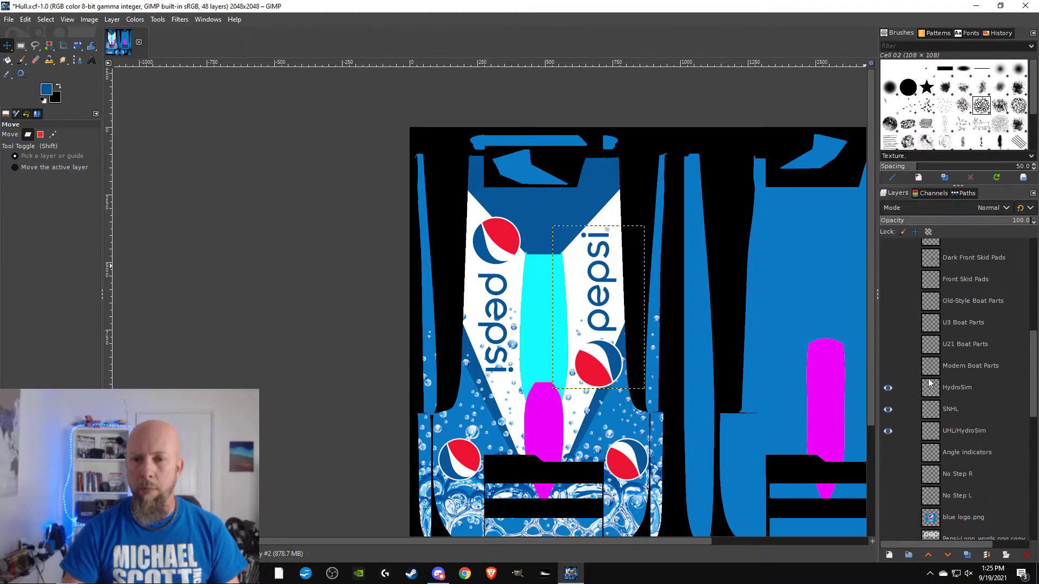
click(889, 341)
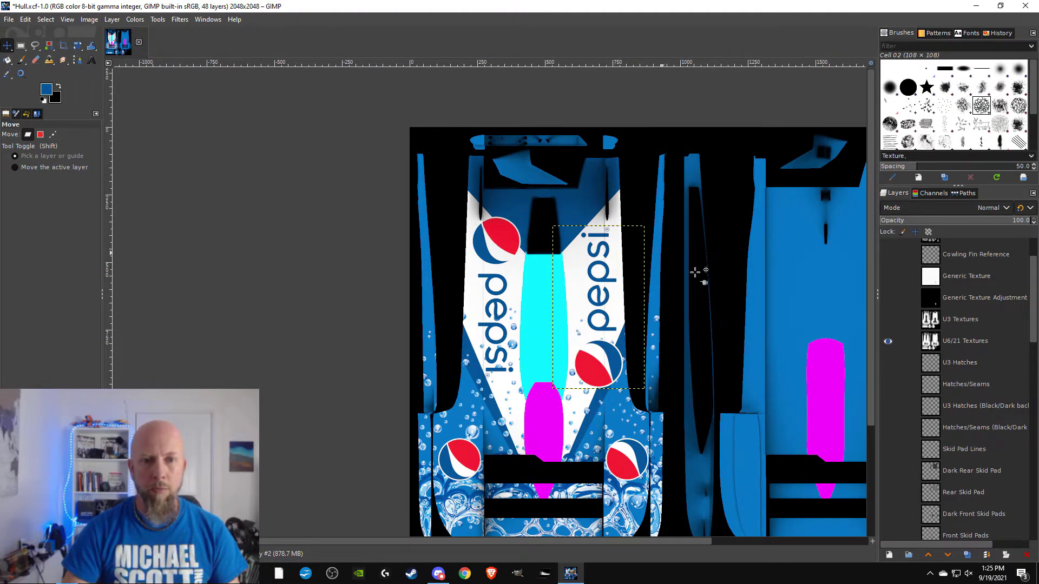
click(888, 342)
- Hide both Pepsi-Logo round.png copy layers that place round logos over the bubble area of the deck
drag(540, 344, 534, 244)
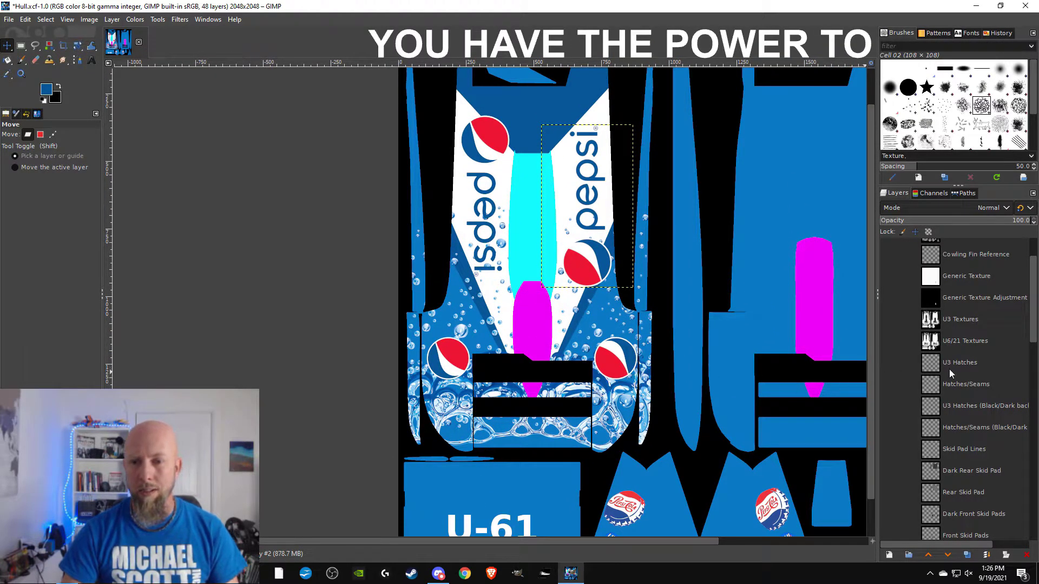
scroll(950, 373, down, 10)
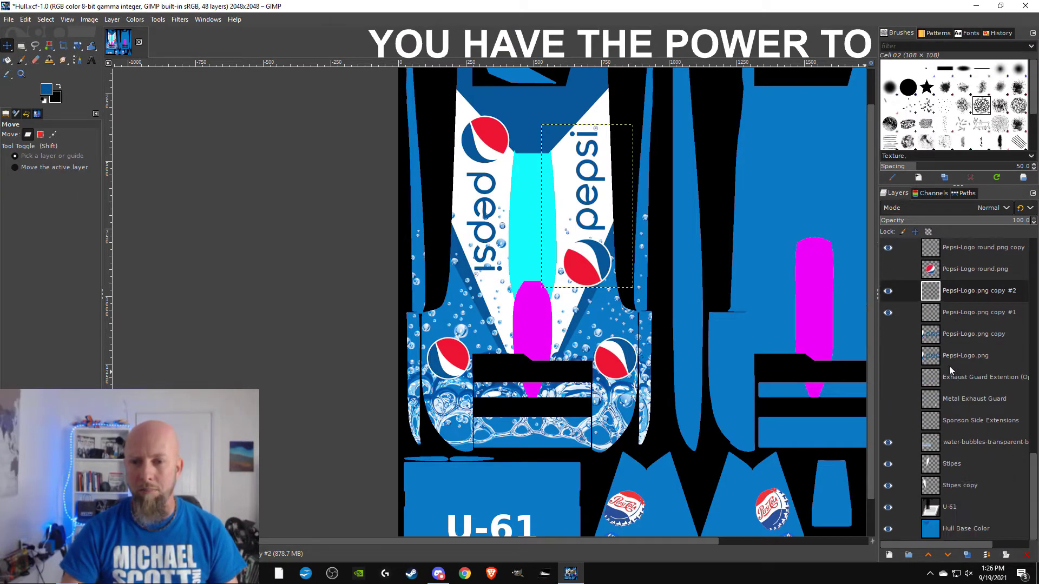
scroll(965, 353, up, 1)
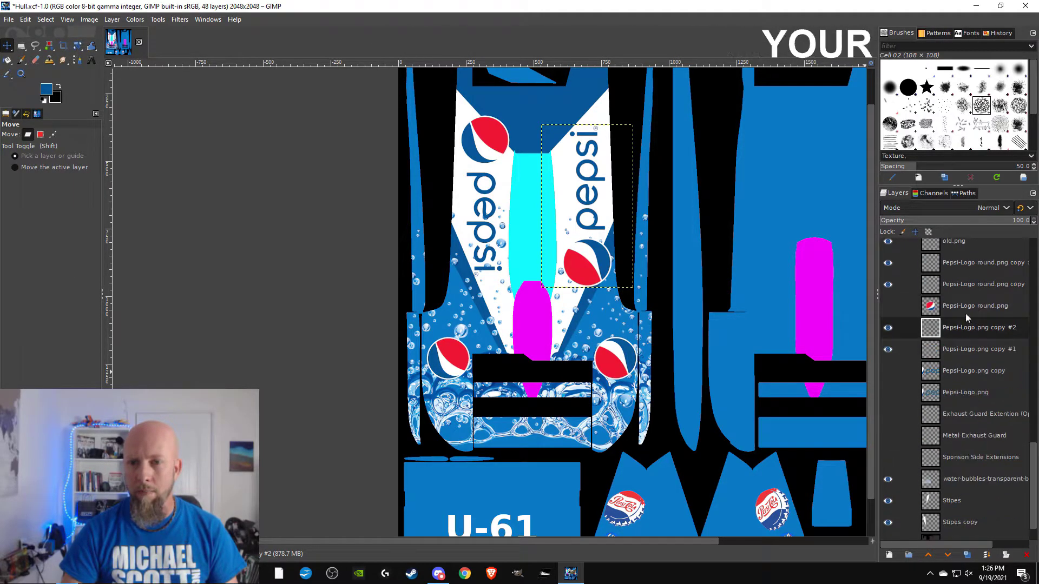
scroll(947, 287, up, 1)
click(888, 321)
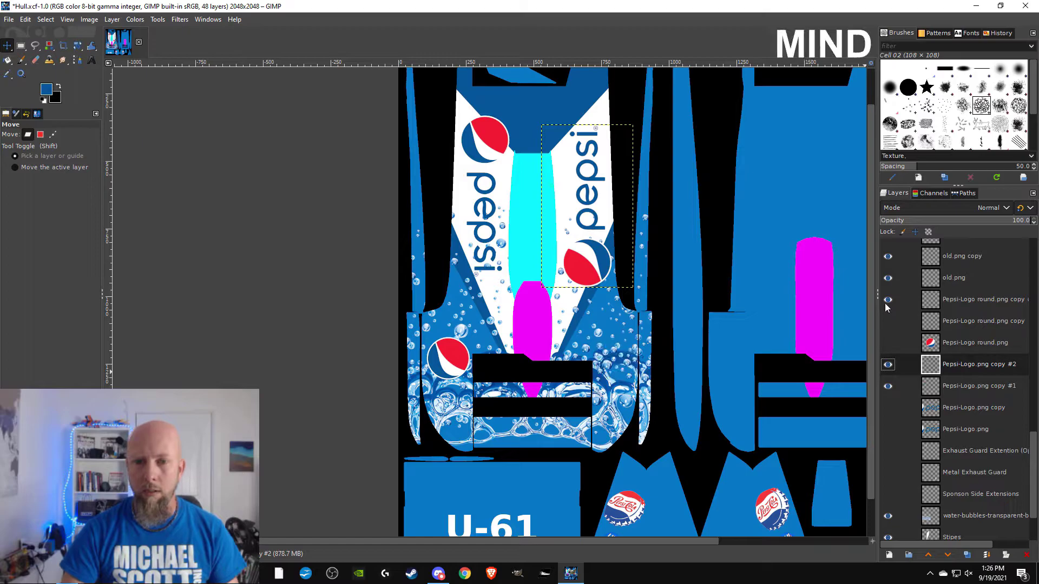
click(888, 300)
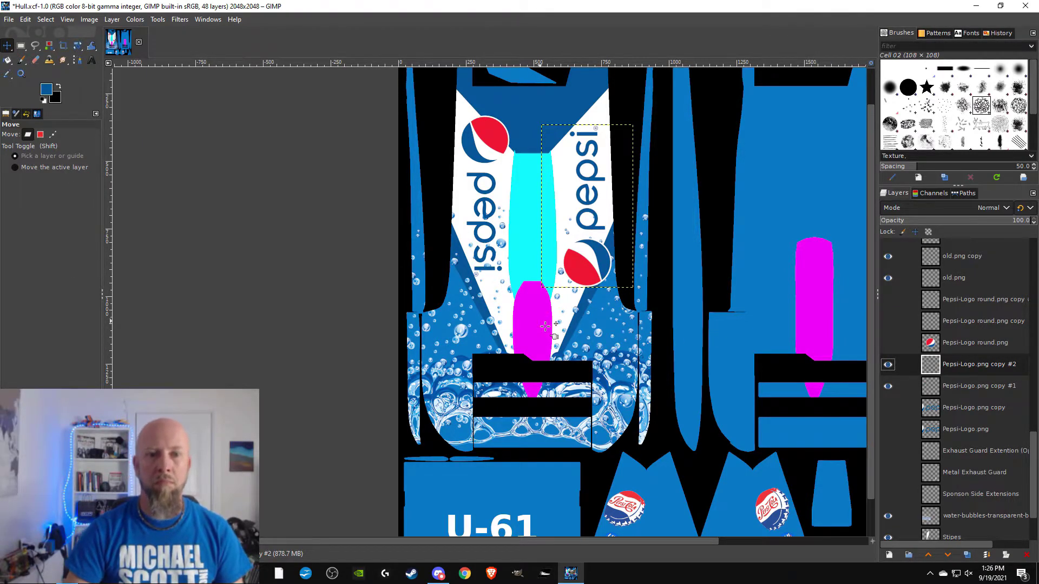
- Preview the deck without the round logos with the U6/21 Textures layer turned on
drag(571, 295, 563, 223)
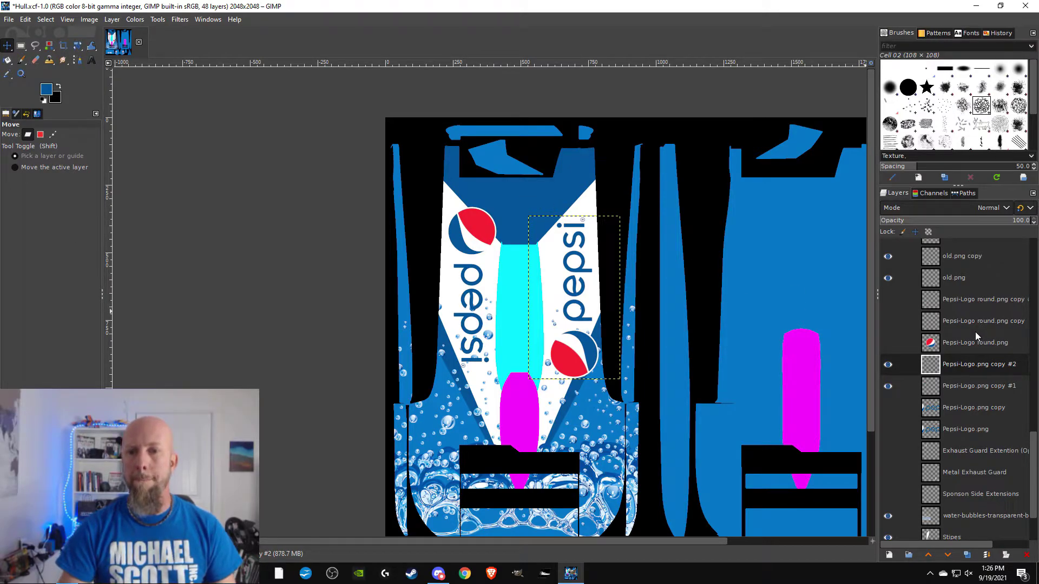
scroll(953, 355, up, 10)
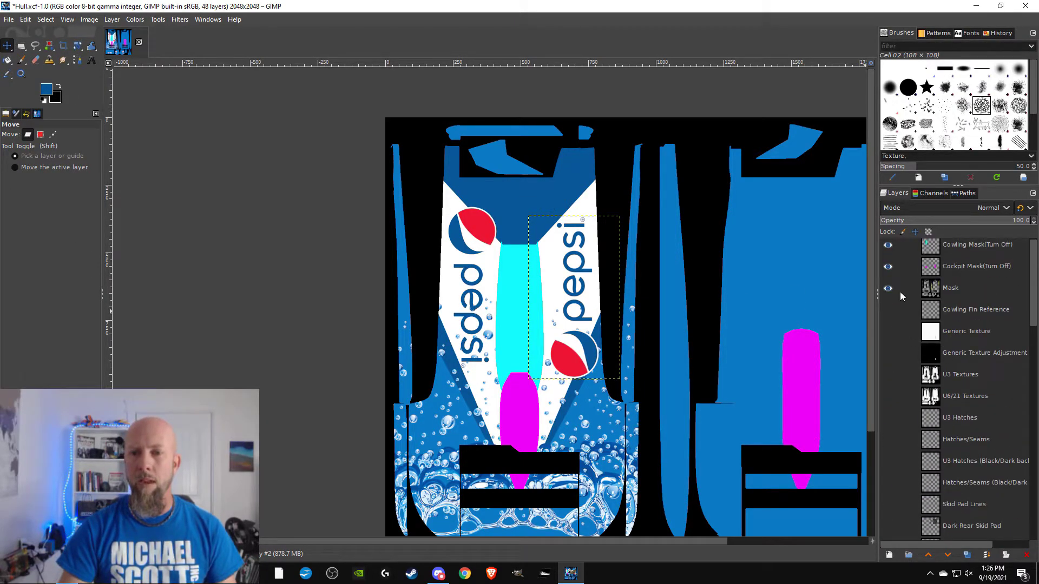
click(888, 397)
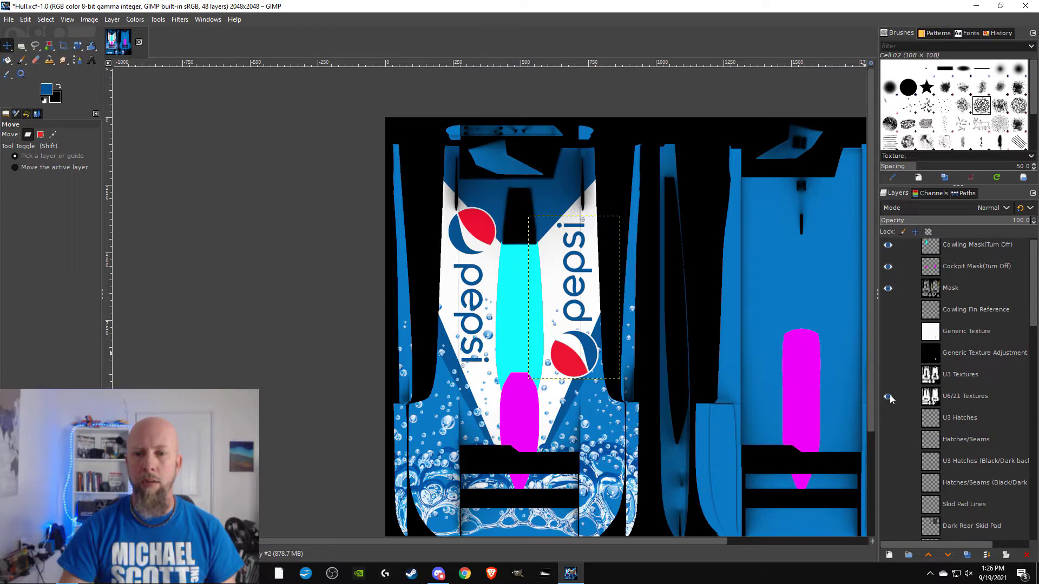
- Outline both uprights with the bottle caps in one closed Free Select selection, keeping the neighbouring hull parts outside it
scroll(623, 360, down, 5)
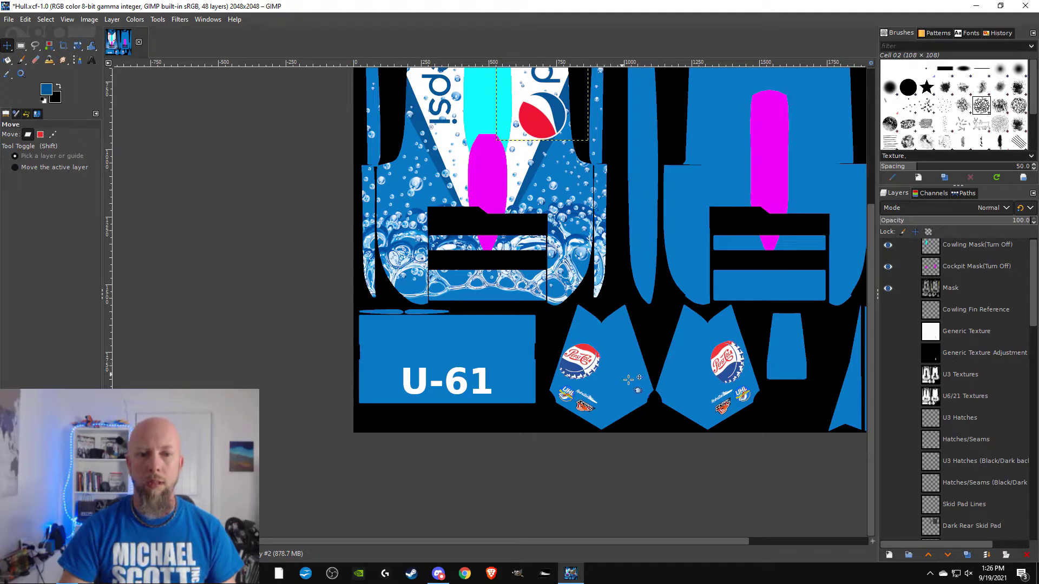
scroll(627, 380, up, 4)
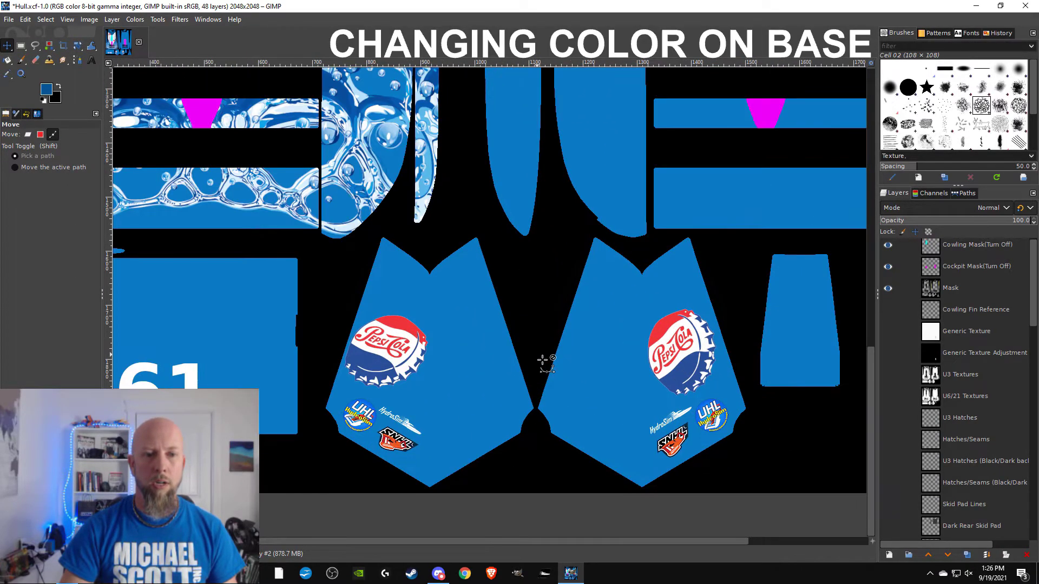
scroll(547, 355, right, 1)
scroll(547, 355, up, 1)
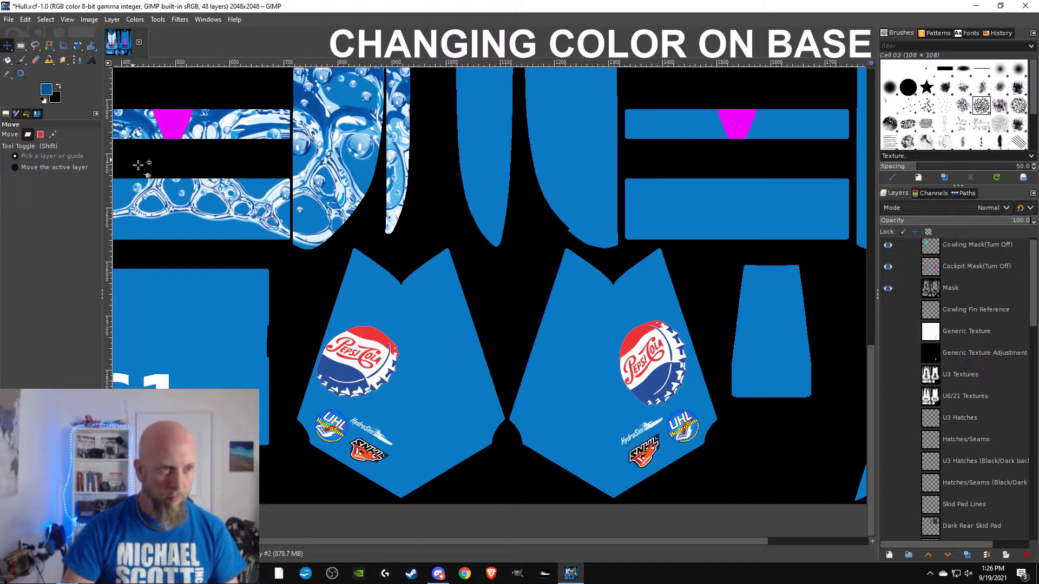
click(35, 45)
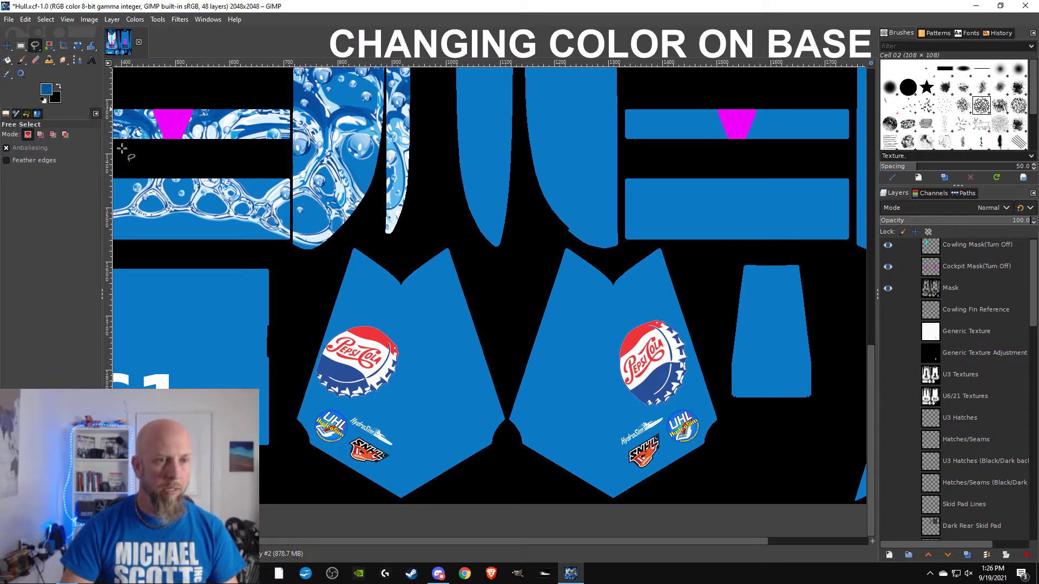
click(351, 234)
click(402, 264)
click(454, 229)
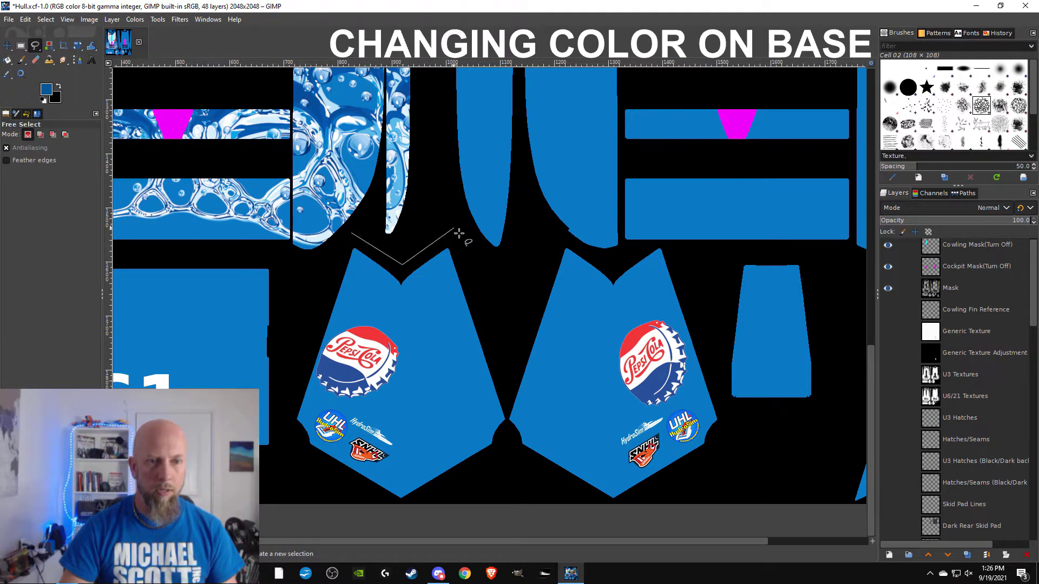
click(500, 307)
click(562, 235)
click(609, 263)
click(662, 245)
click(689, 262)
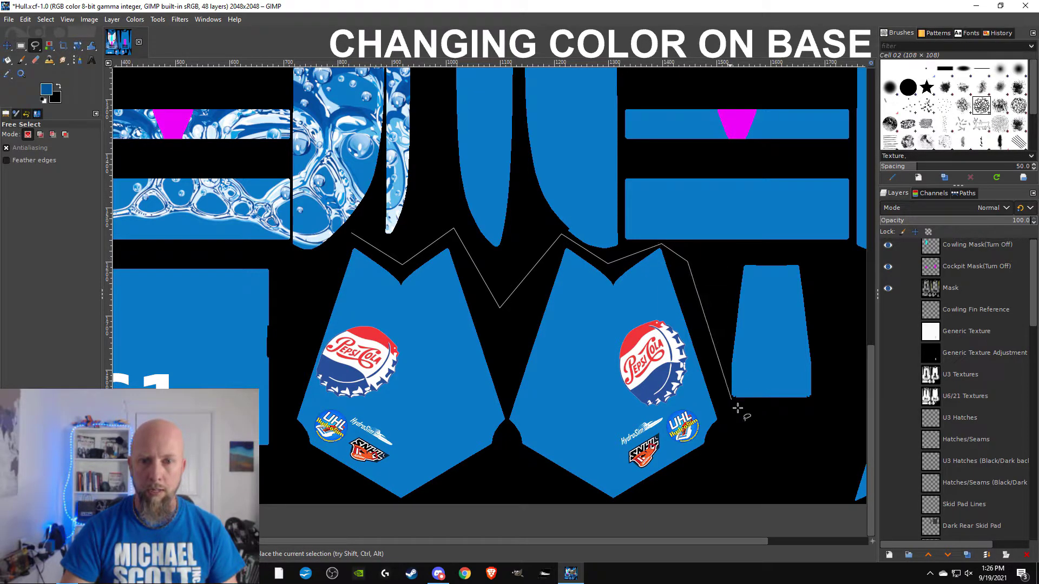
click(729, 426)
click(686, 483)
click(599, 521)
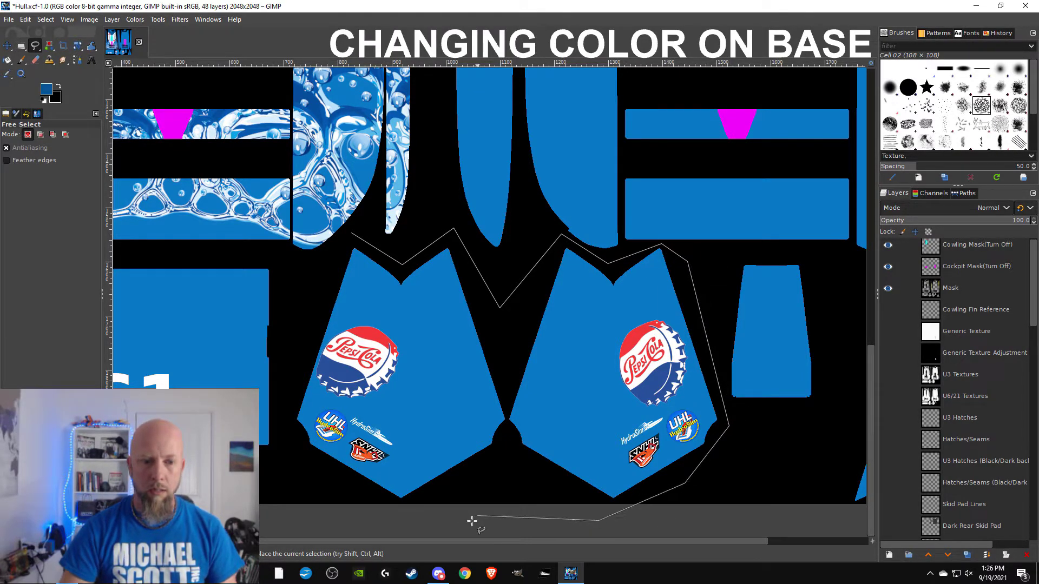
click(385, 518)
click(284, 463)
click(287, 371)
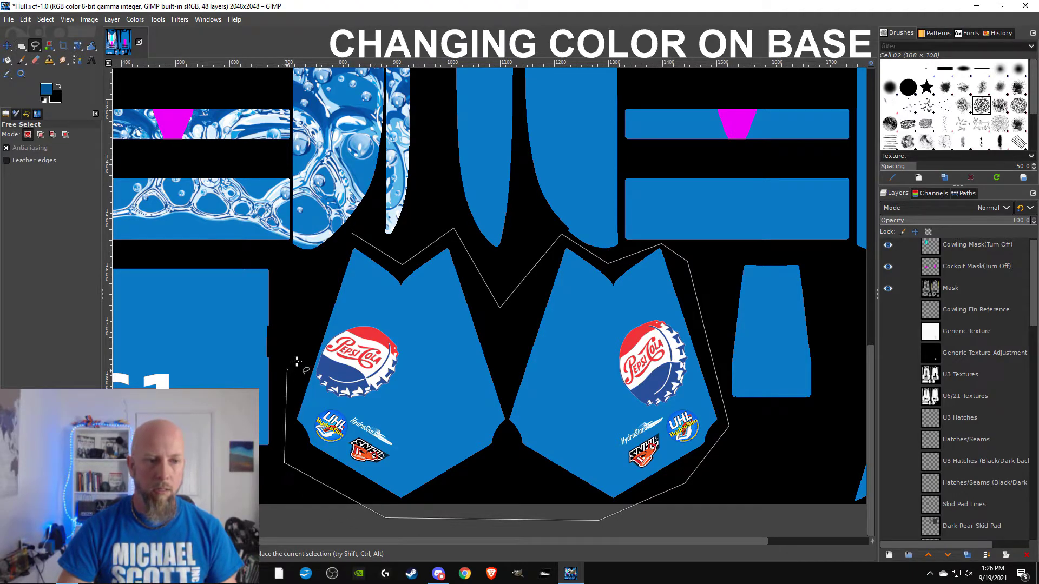
click(352, 234)
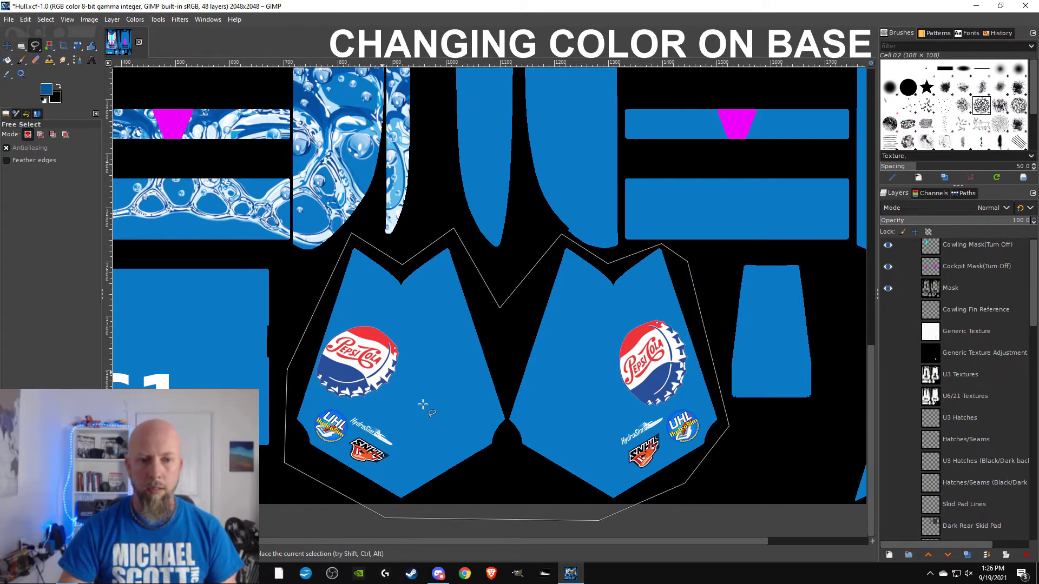
click(553, 371)
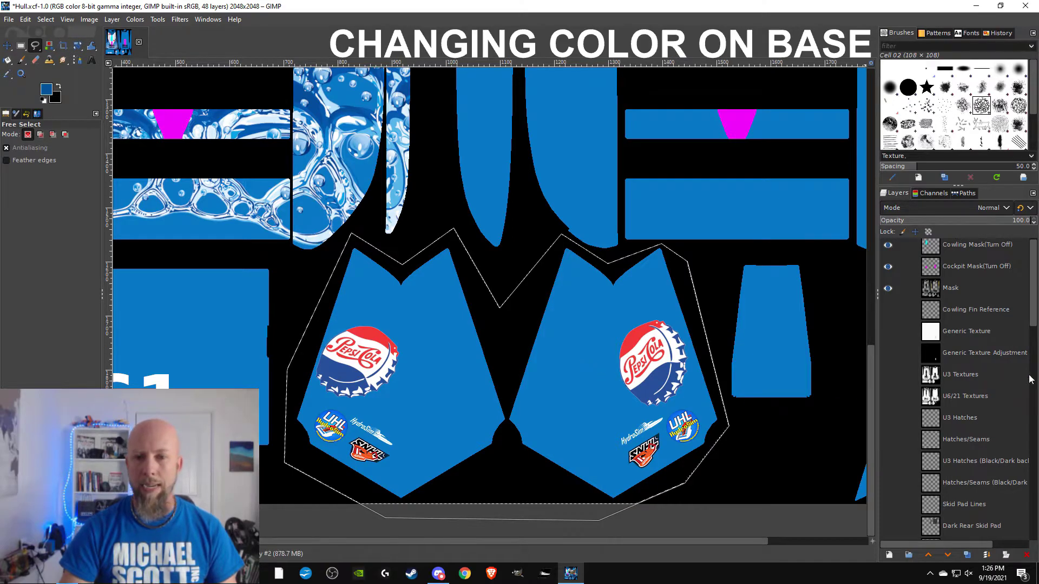
- Bucket-fill the selected uprights on the Hull Base Color layer with the dark blue foreground color
scroll(996, 368, down, 10)
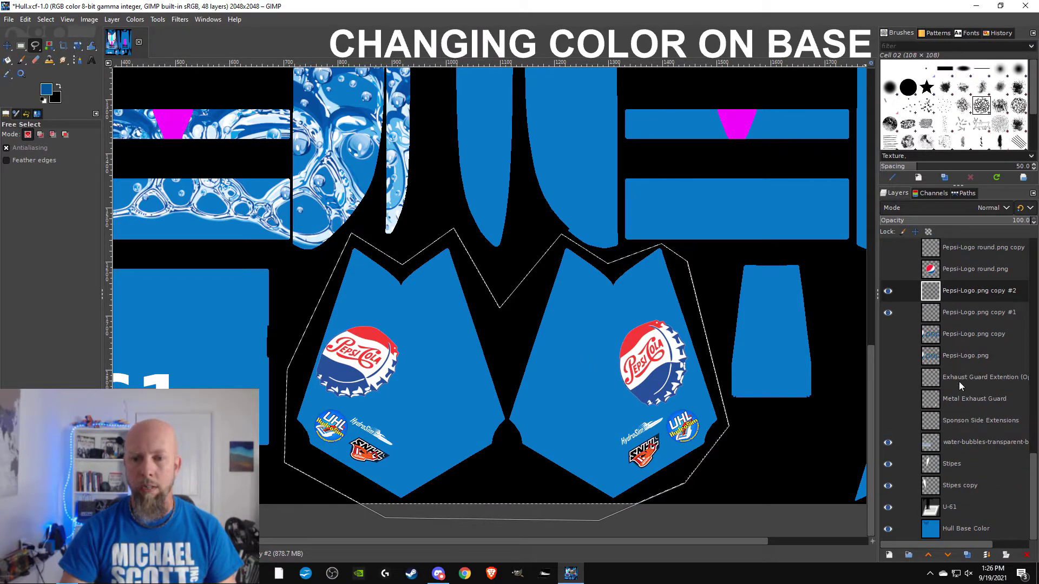
click(956, 533)
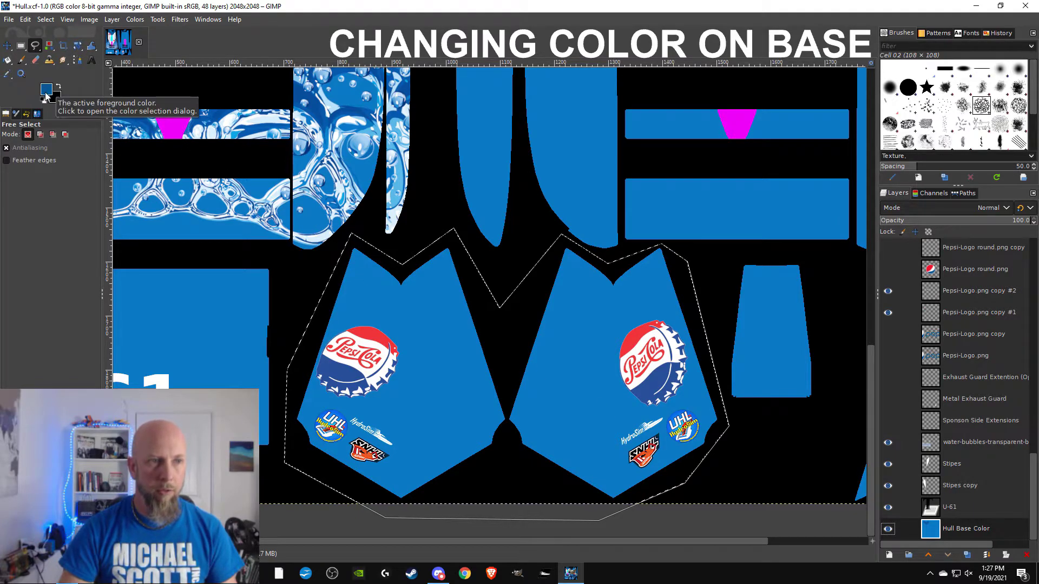
click(7, 60)
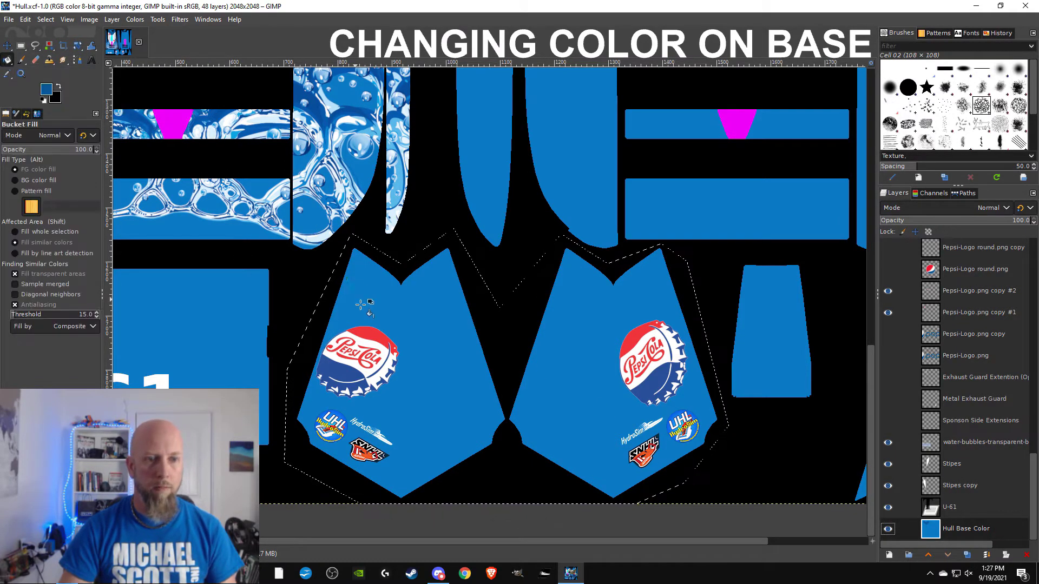
click(394, 310)
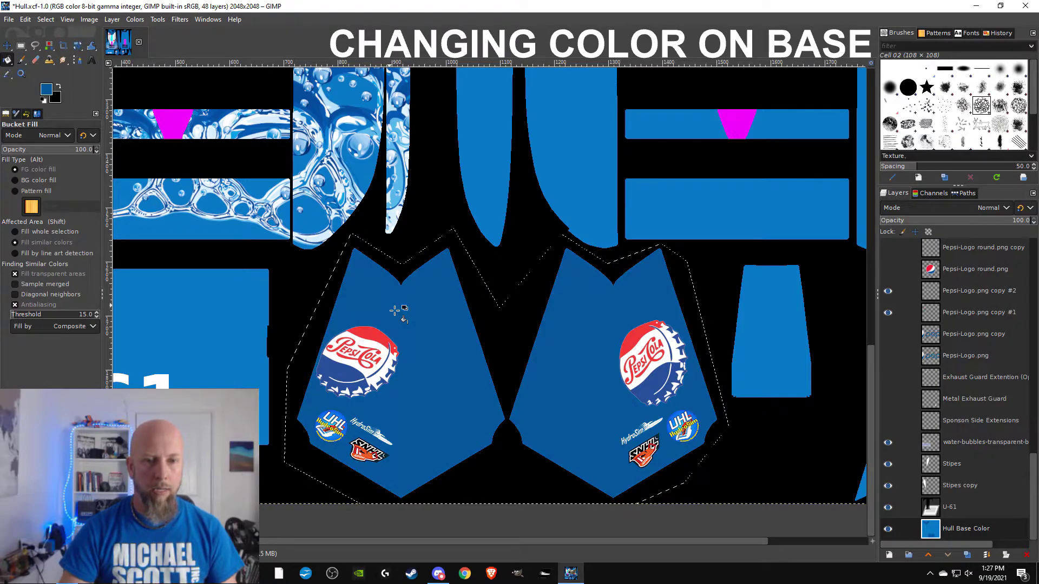
- Make a Free Select selection around the U-61 panel and the two thin slivers above it
scroll(395, 310, down, 3)
drag(627, 322, 515, 251)
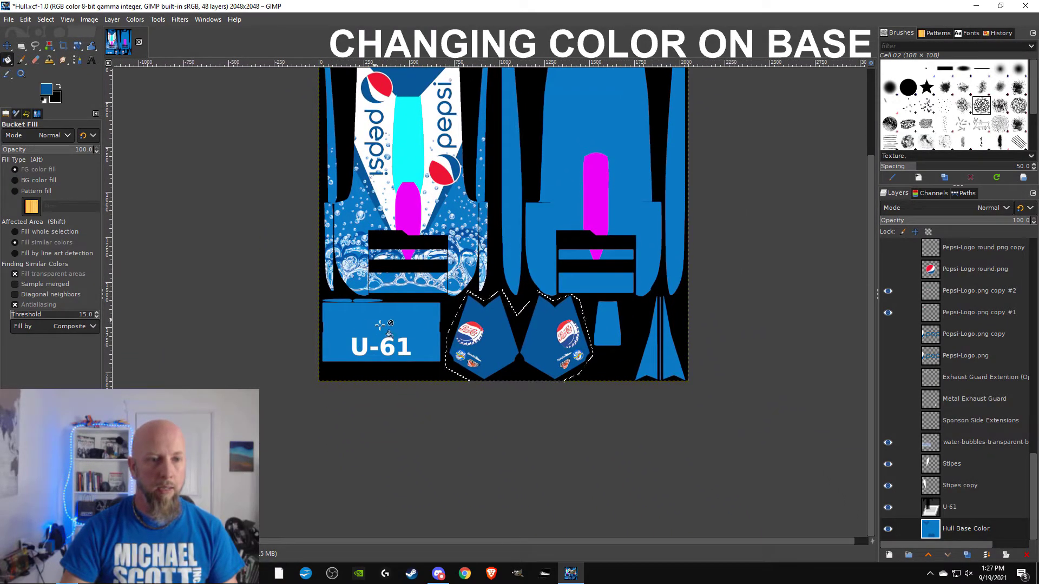
scroll(448, 282, up, 2)
drag(460, 281, 429, 297)
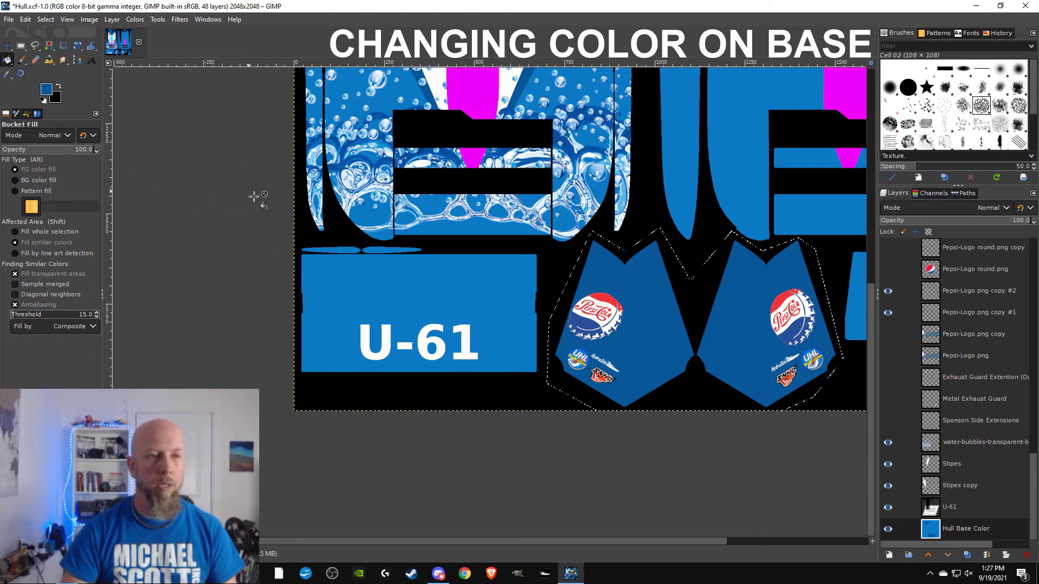
click(35, 45)
click(283, 238)
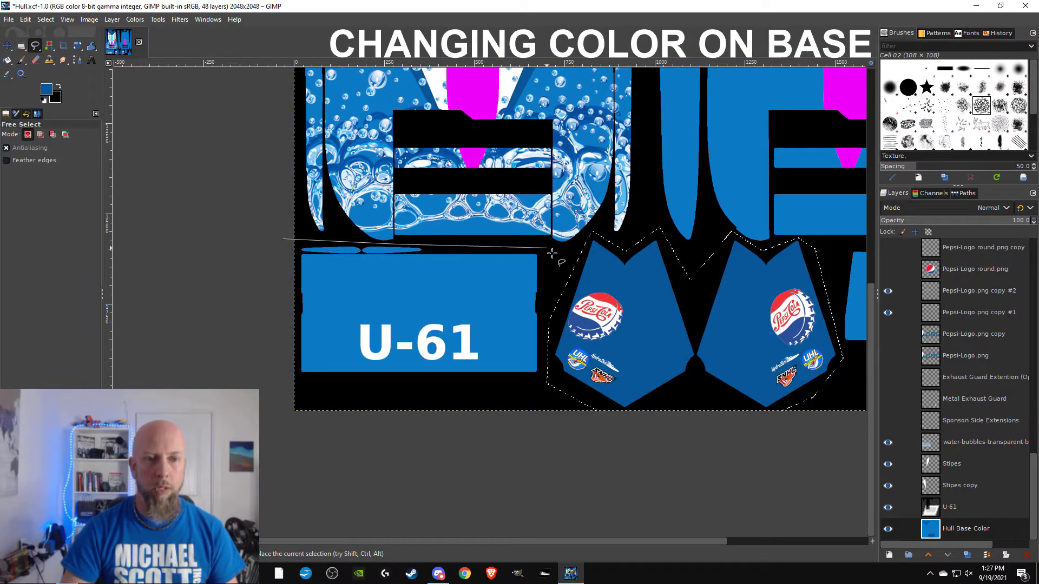
click(544, 387)
click(271, 385)
click(283, 239)
key(Return)
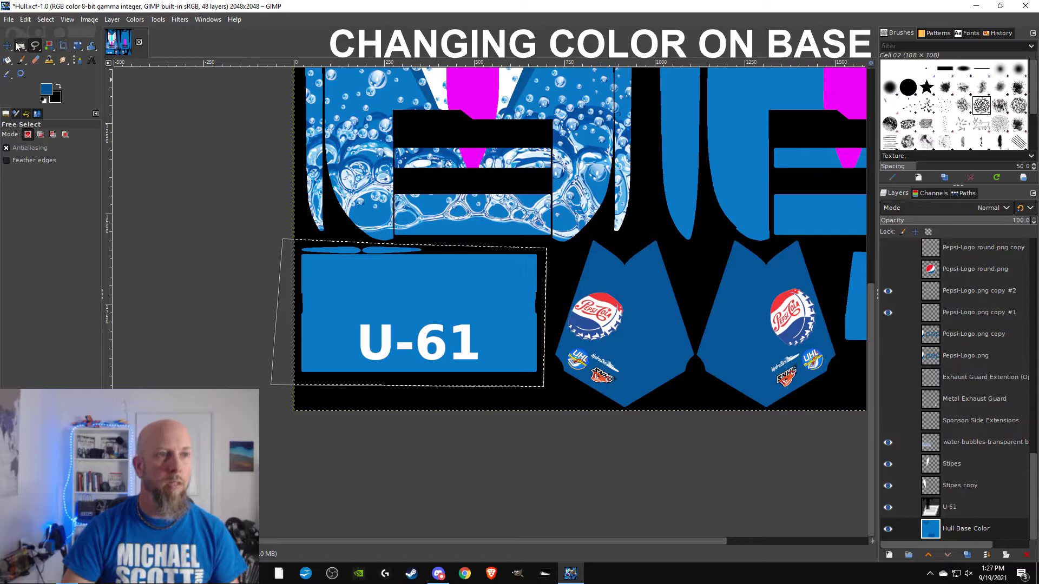
- Bucket-fill the selected U-61 panel area on the Hull Base Color layer with the dark blue foreground color
click(8, 59)
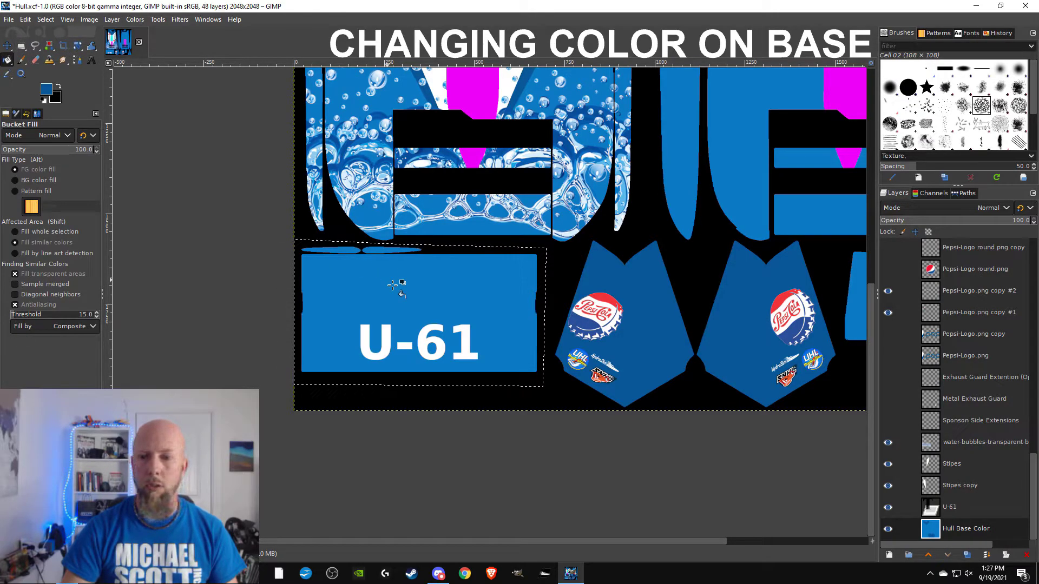
click(394, 286)
scroll(454, 227, up, 5)
scroll(460, 205, right, 5)
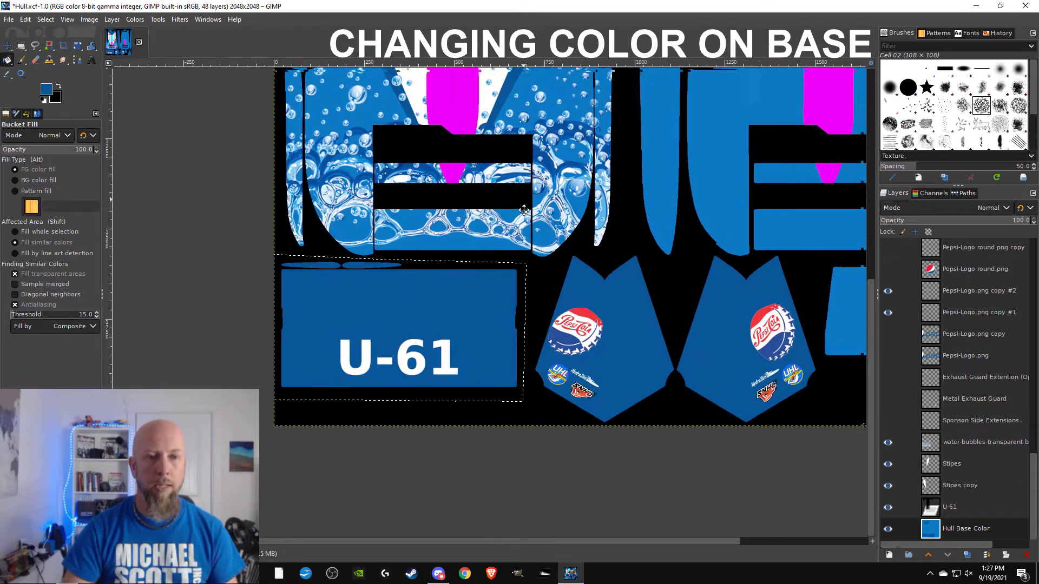
- Free-select the narrow strip and small tab above the decorated hull's front edge, then bucket-fill them dark blue on the Hull Base Color layer
scroll(459, 195, up, 3)
ctrl+scroll(460, 200, down, 2)
scroll(460, 217, up, 3)
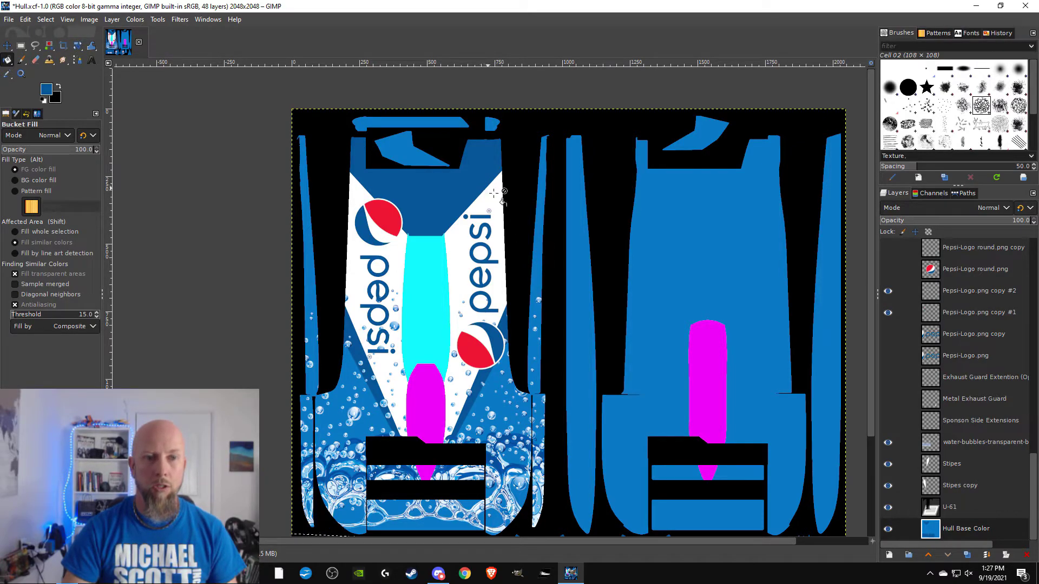
scroll(494, 185, up, 3)
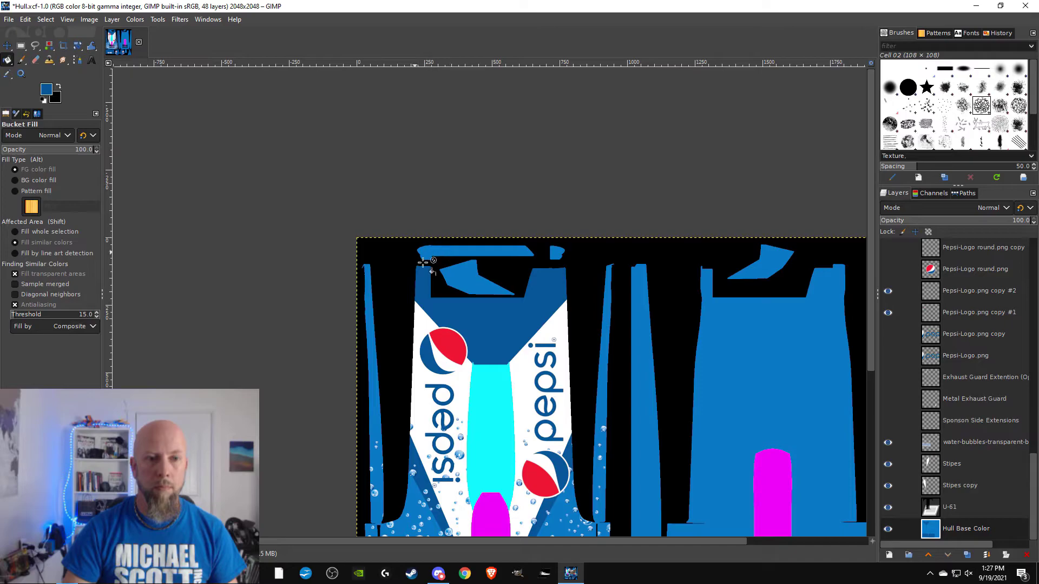
scroll(489, 268, up, 2)
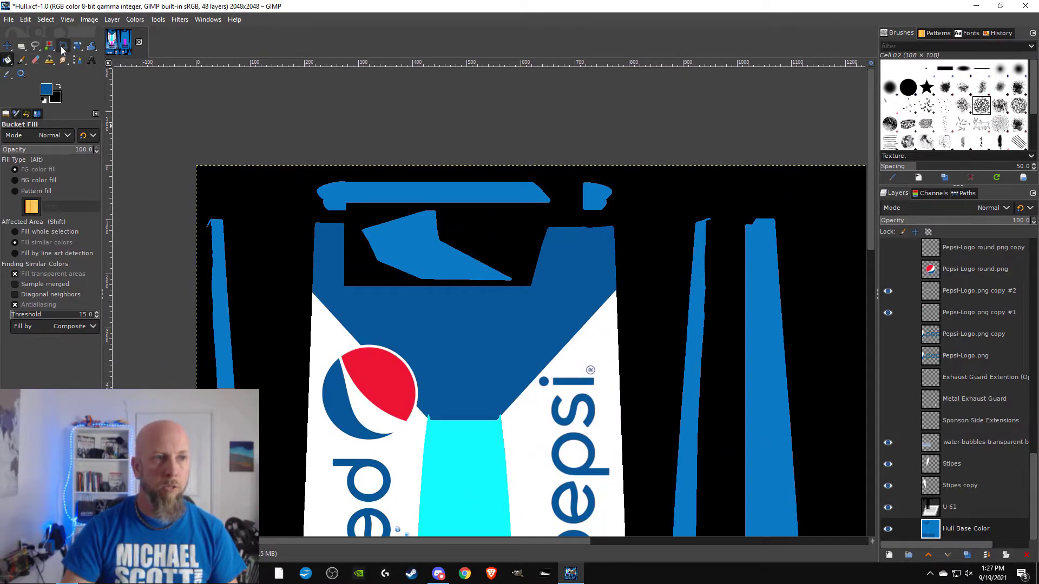
click(35, 45)
click(296, 143)
click(312, 213)
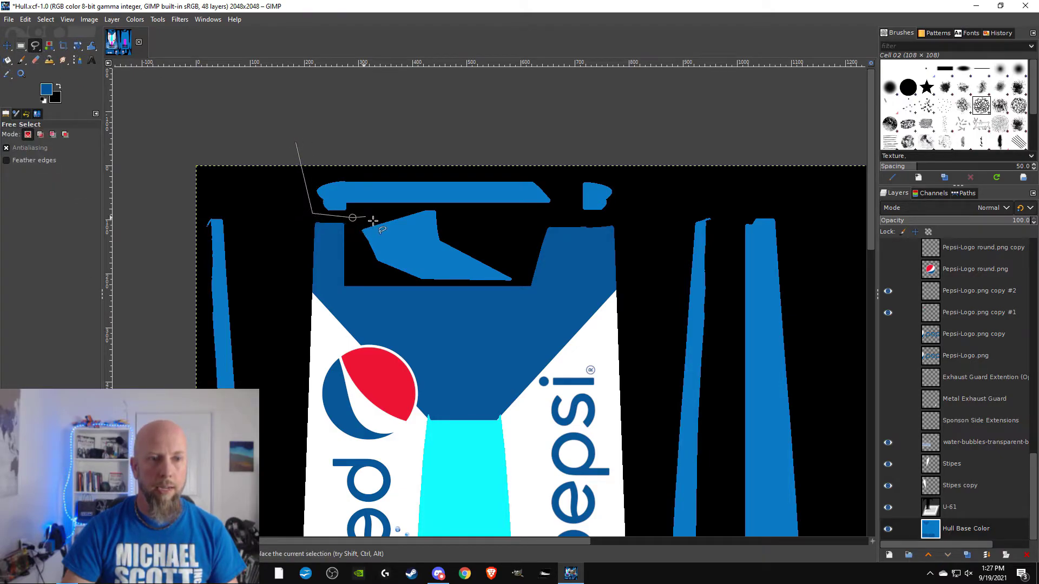
click(436, 207)
click(598, 220)
click(631, 206)
click(632, 144)
double_click(296, 143)
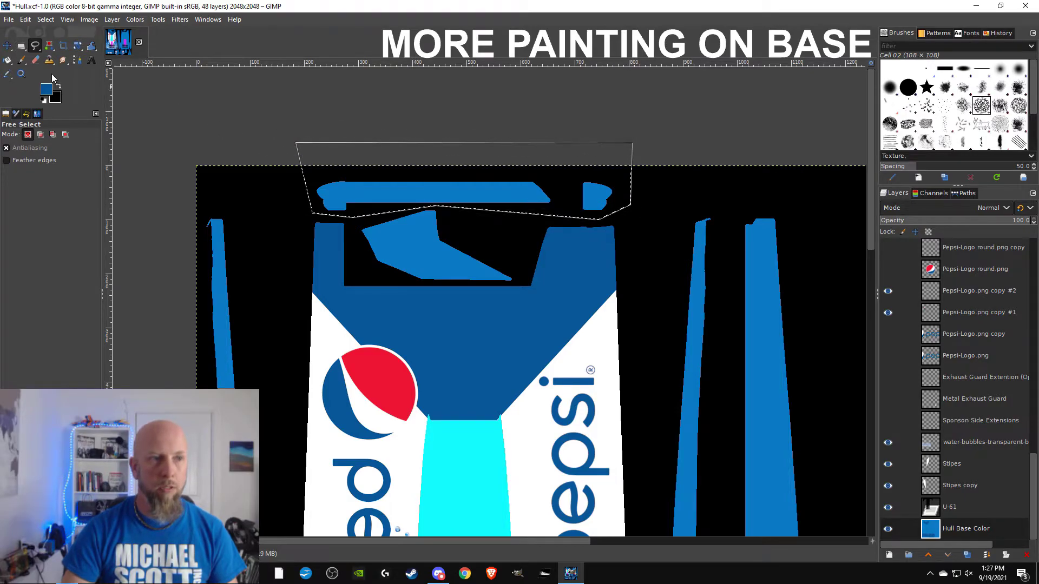
click(7, 60)
click(441, 194)
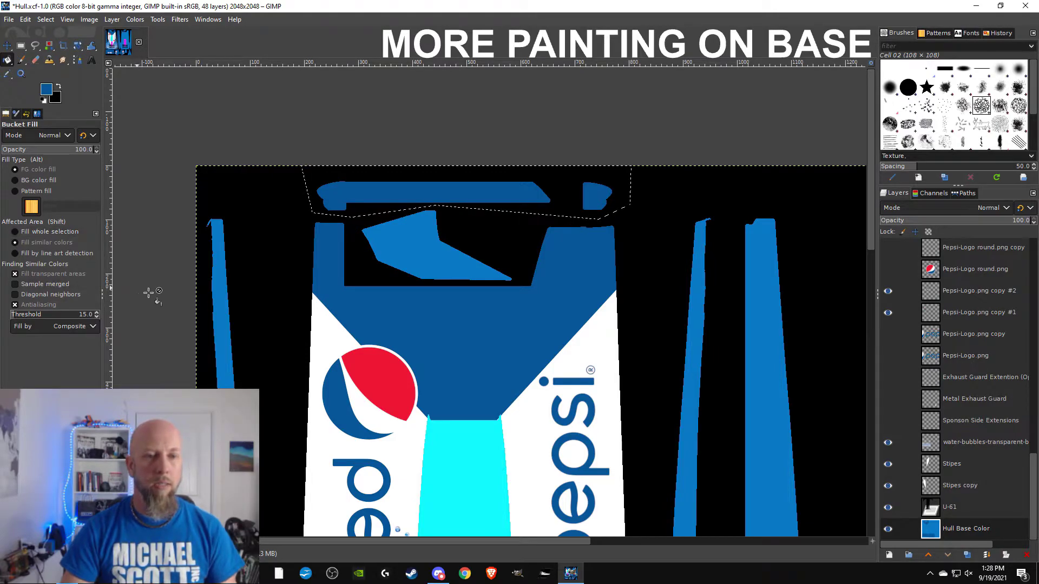
- Examine the whole hull texture for base-color parts that still need a different fill
scroll(471, 380, down, 2)
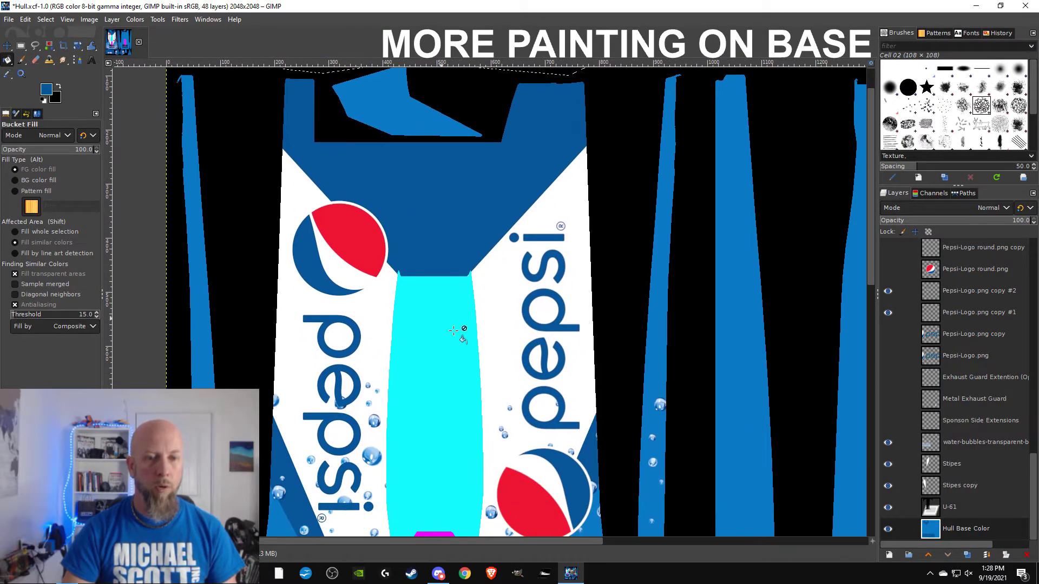
scroll(464, 327, down, 3)
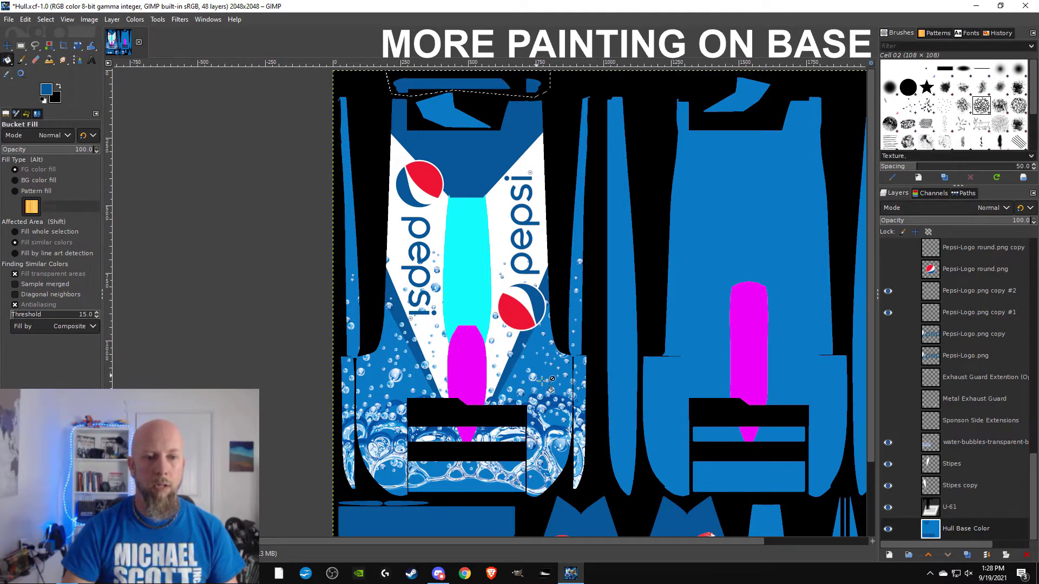
drag(542, 381, 469, 391)
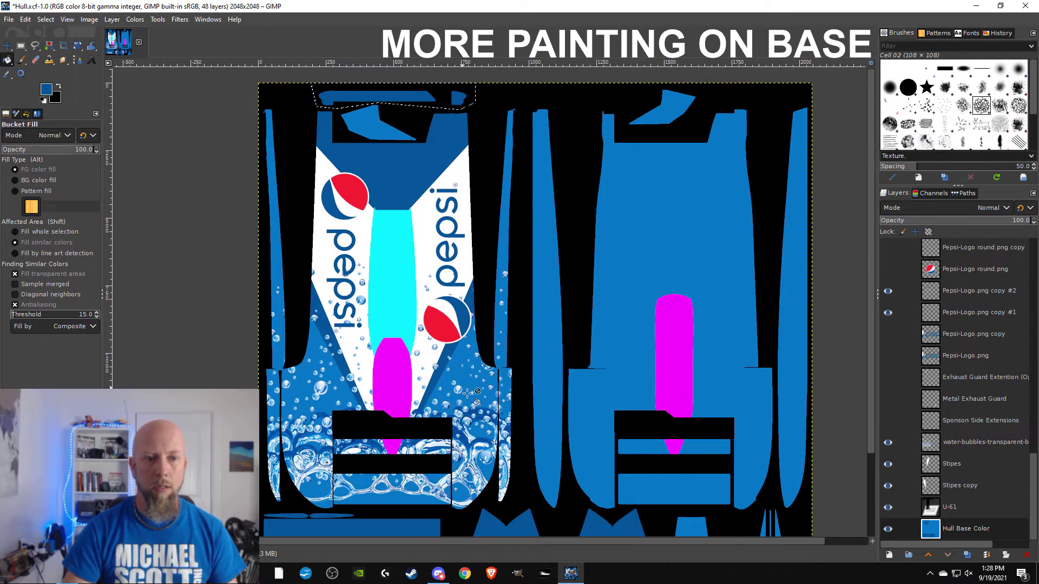
scroll(468, 391, down, 2)
drag(534, 383, 519, 319)
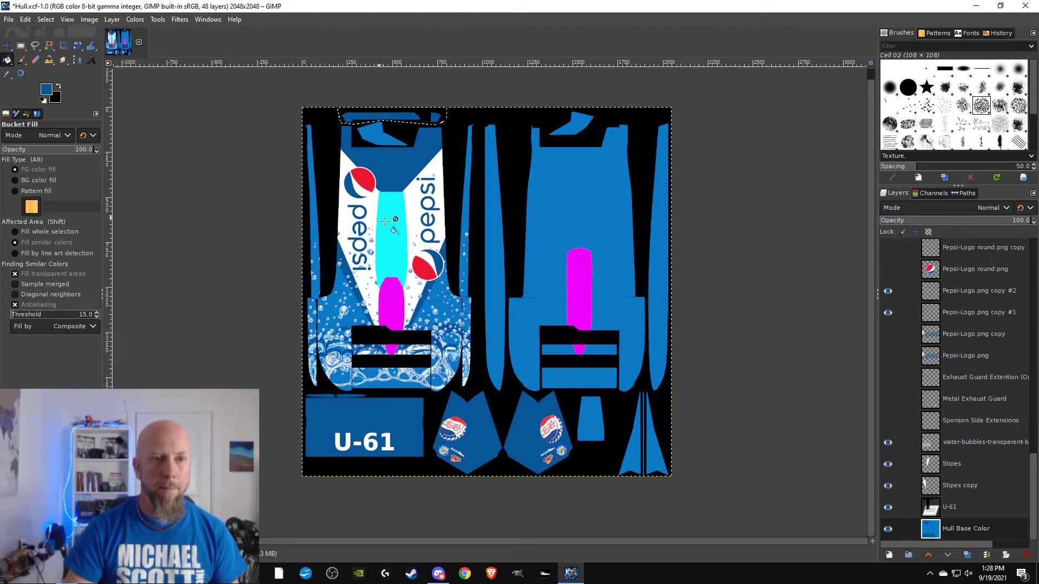
scroll(397, 227, up, 3)
scroll(397, 227, left, 3)
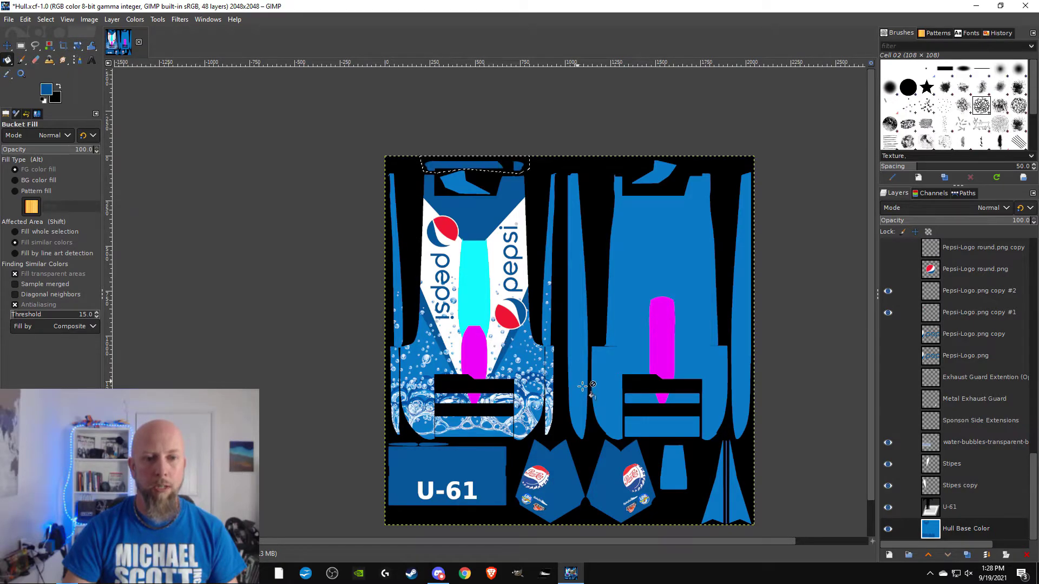
scroll(494, 341, down, 1)
scroll(494, 341, right, 5)
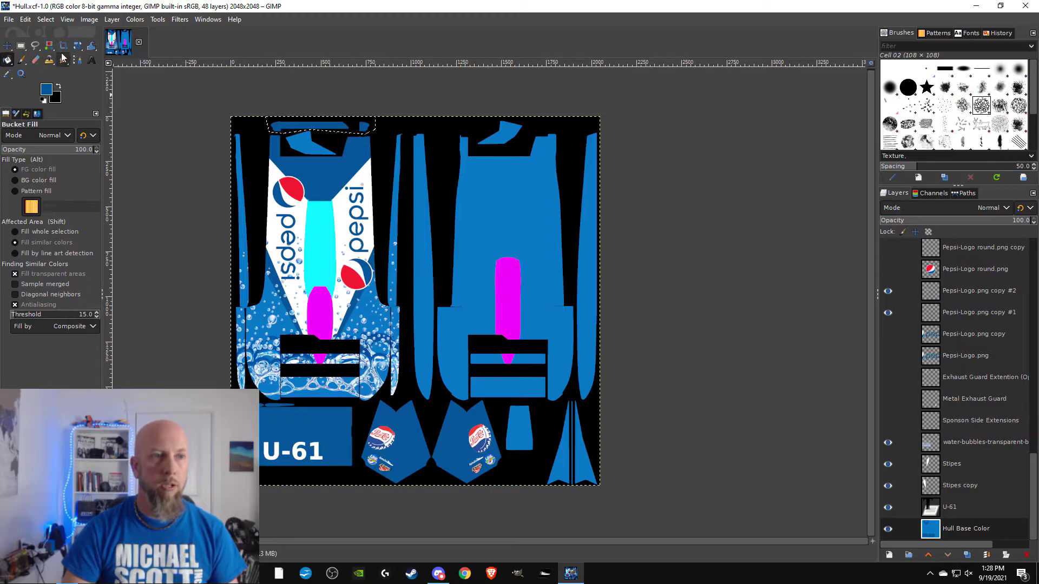
- Start a Free Select outline beside the plain blue hull's outer strip and continue beneath the hull, passing above the uprights and small panel to the fin tips
click(34, 45)
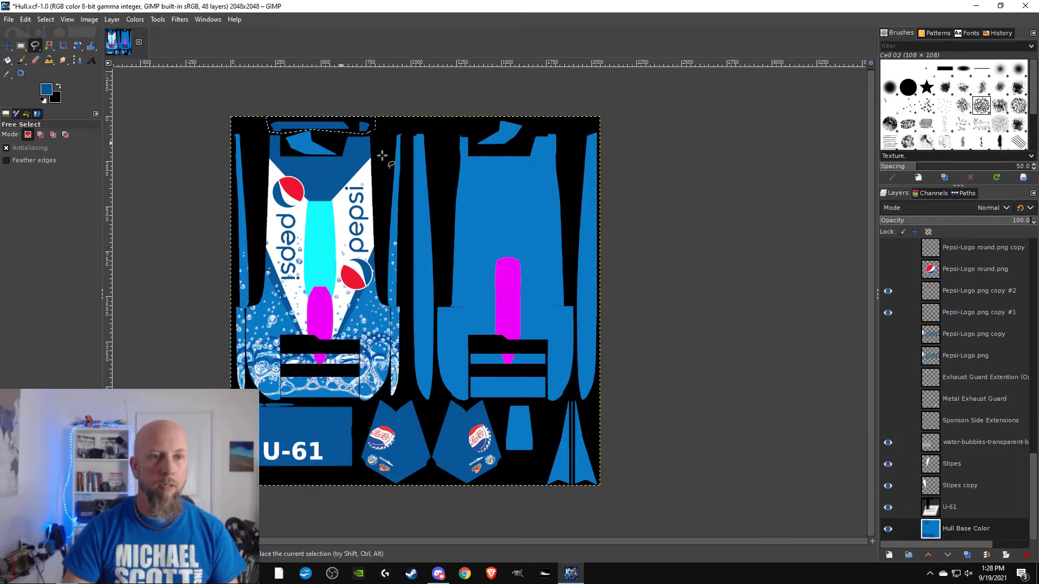
click(411, 131)
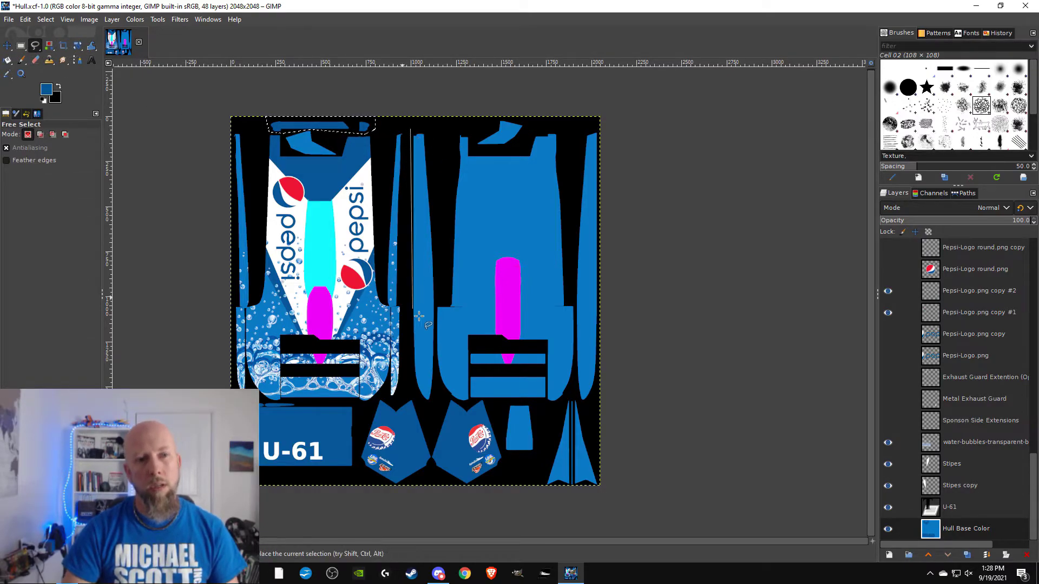
click(430, 411)
click(442, 394)
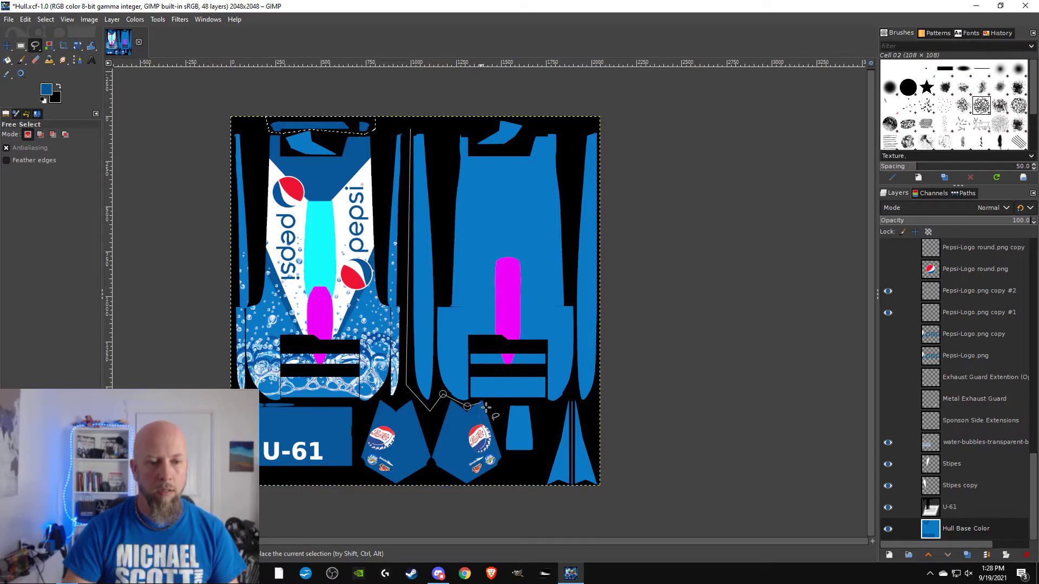
scroll(481, 403, up, 5)
click(494, 386)
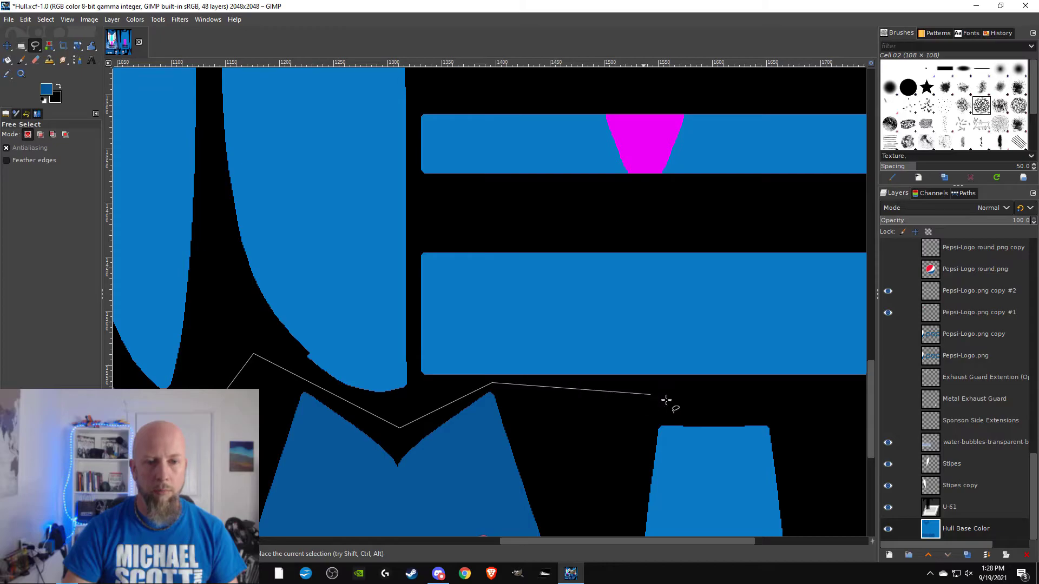
click(757, 392)
scroll(758, 395, down, 4)
click(807, 401)
click(825, 380)
click(842, 404)
- Carry the outline around the two tail fins and the hull's far side, dip below the loose nose piece to exclude it, and close the selection
mouse_move(847, 411)
mouse_down()
mouse_move(707, 395)
mouse_move(667, 379)
mouse_up()
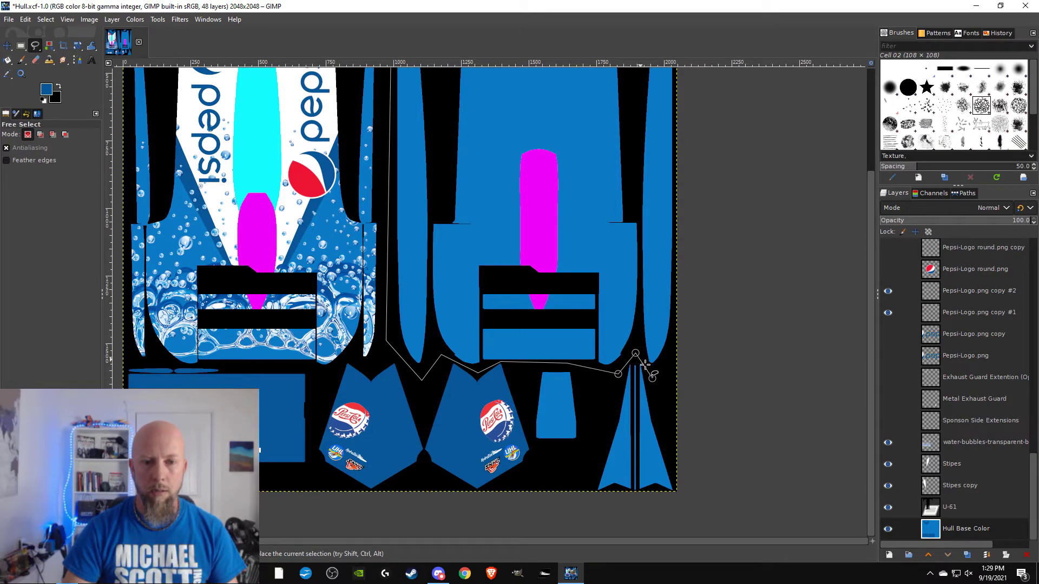
click(653, 378)
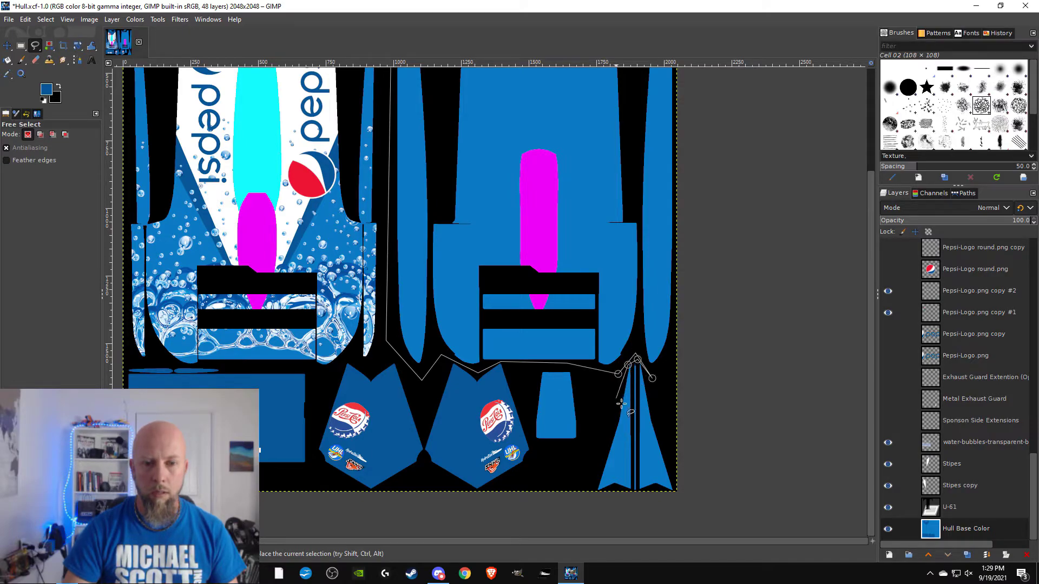
click(592, 499)
click(685, 497)
click(706, 176)
scroll(720, 249, up, 8)
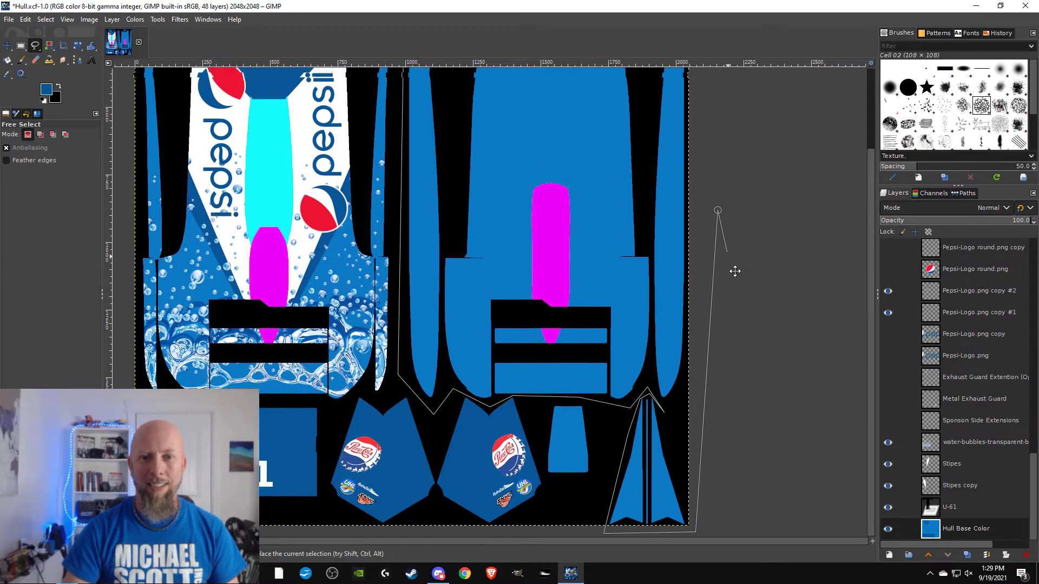
click(732, 184)
click(620, 189)
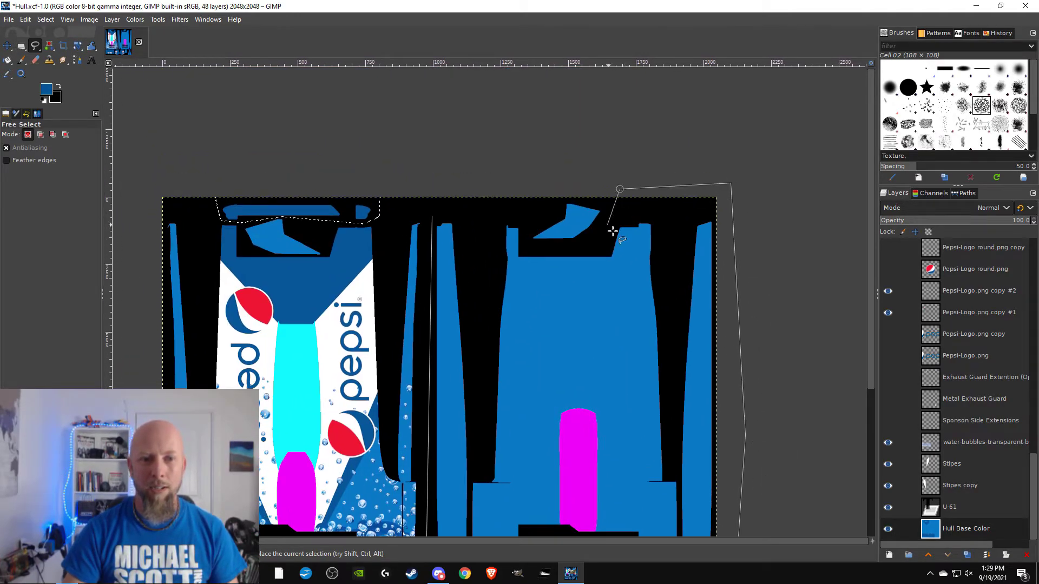
click(594, 246)
click(525, 246)
click(522, 209)
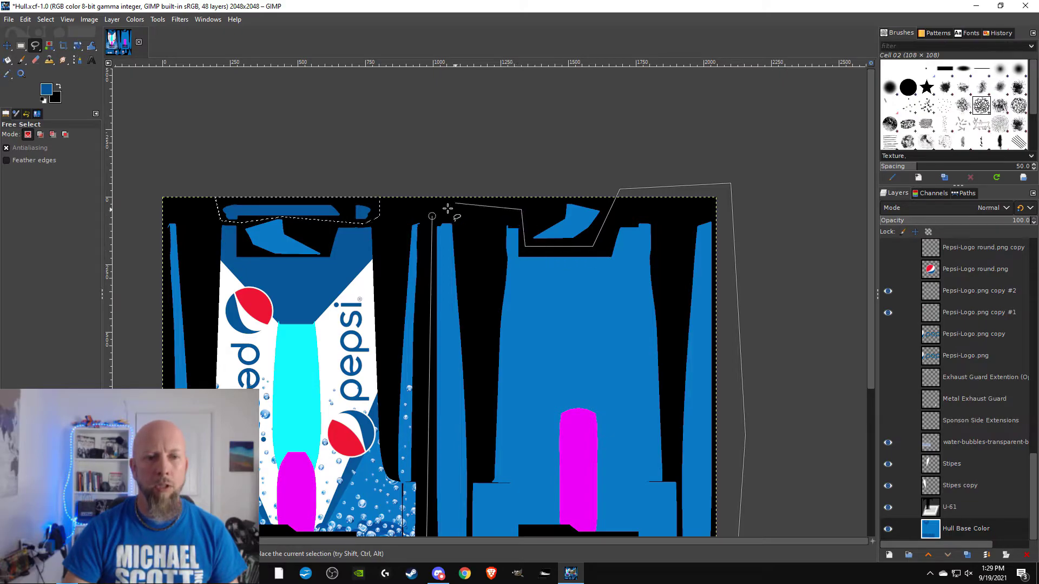
key(Return)
- Set the foreground color to white (ffffff) and bucket-fill the selected plain hull and fins on the Hull Base Color layer
scroll(544, 375, down, 2)
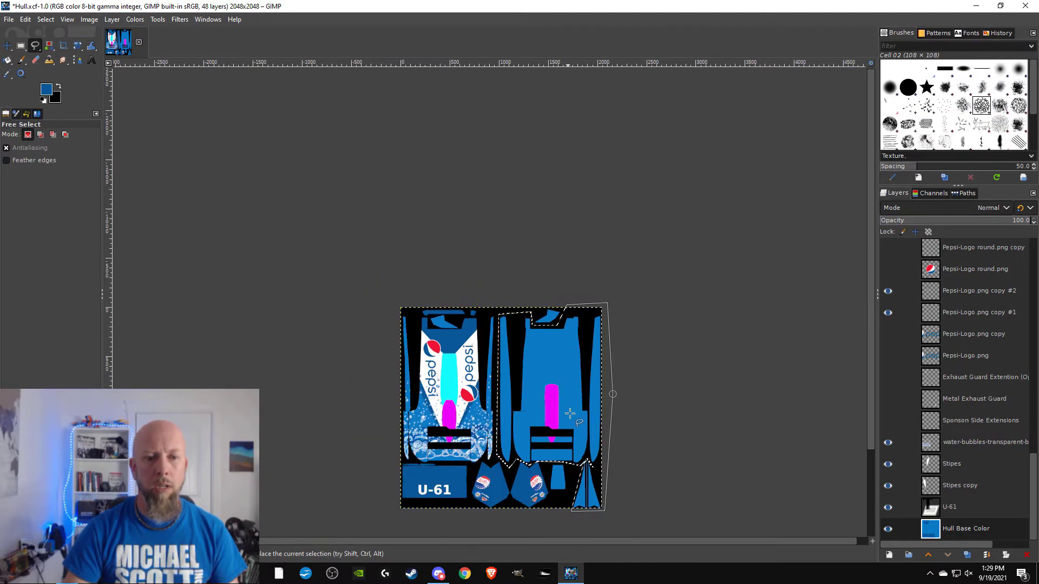
click(46, 90)
click(152, 156)
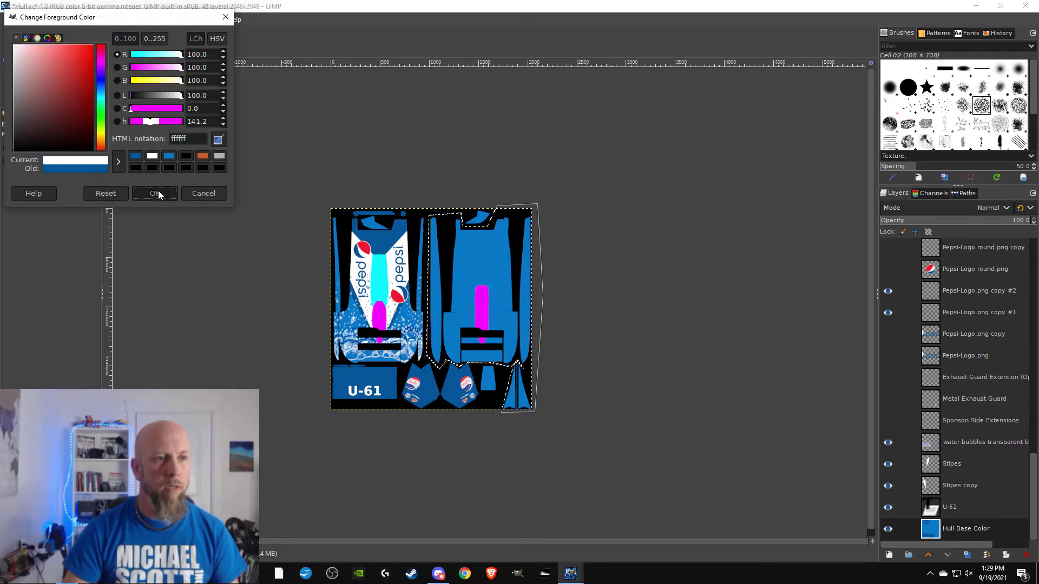
click(153, 193)
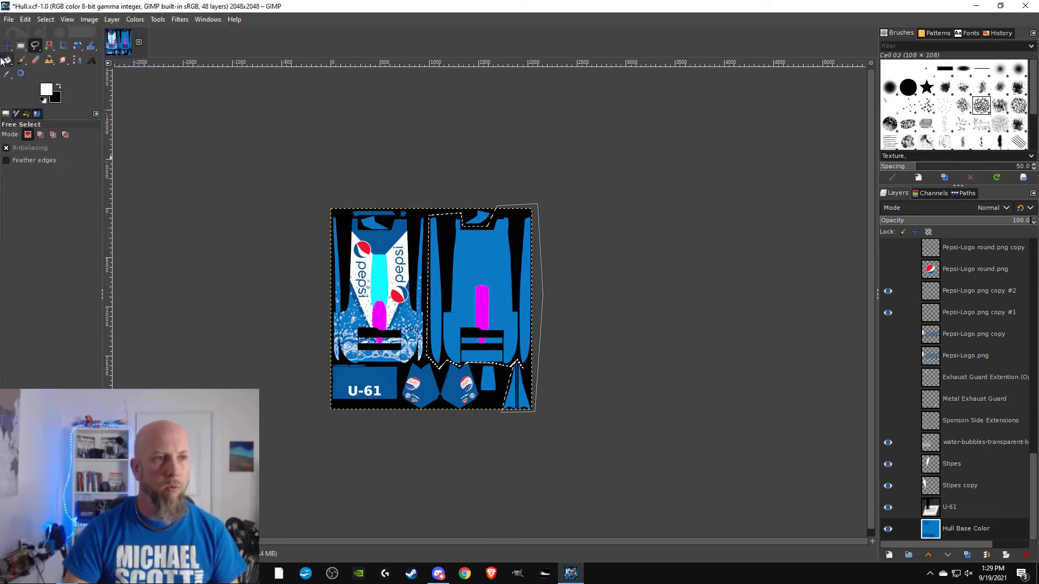
click(487, 262)
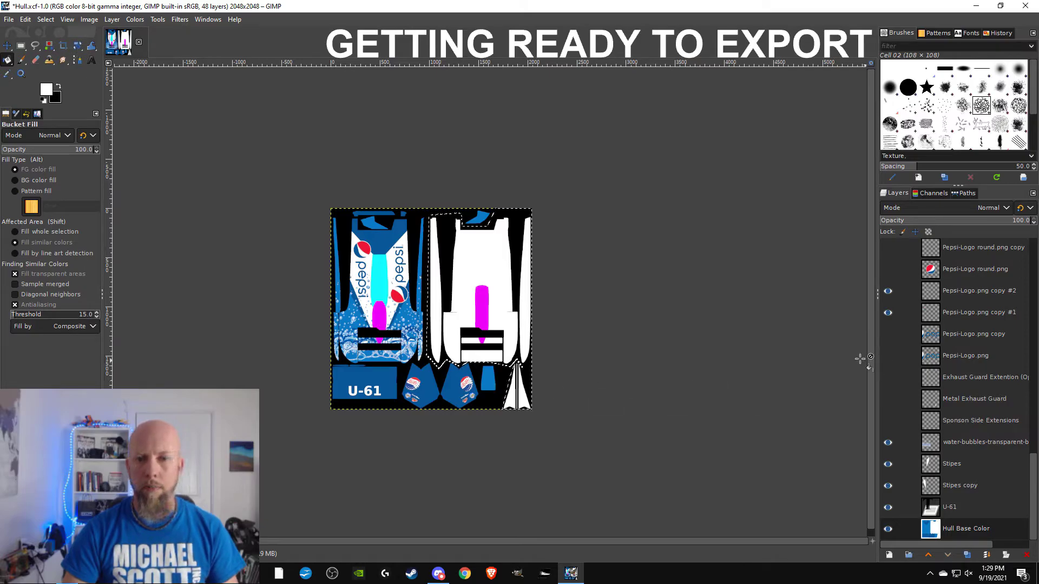
- Switch to the Move tool and clear the selection around the white hull
click(8, 46)
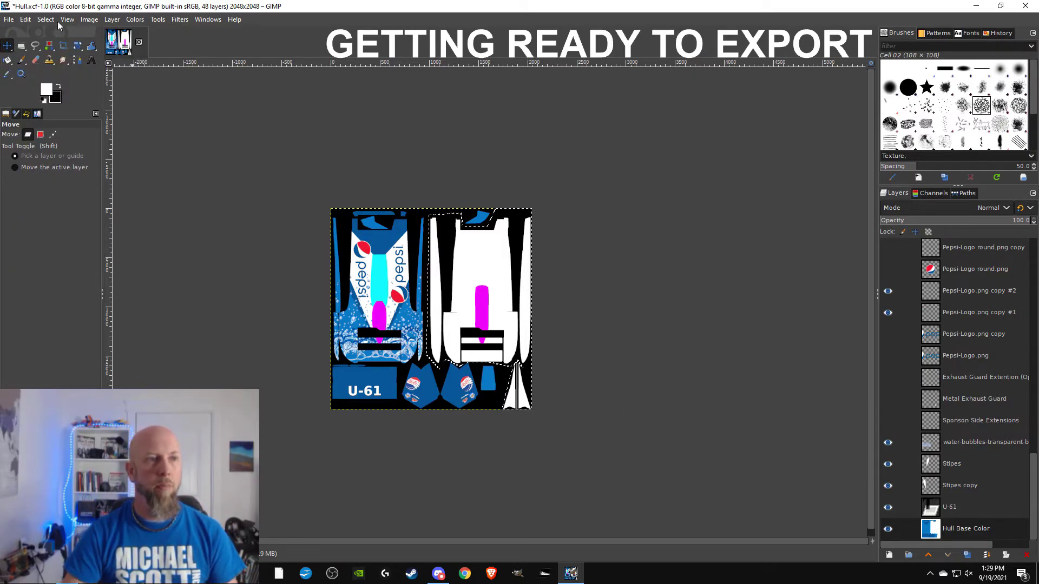
click(47, 19)
click(57, 47)
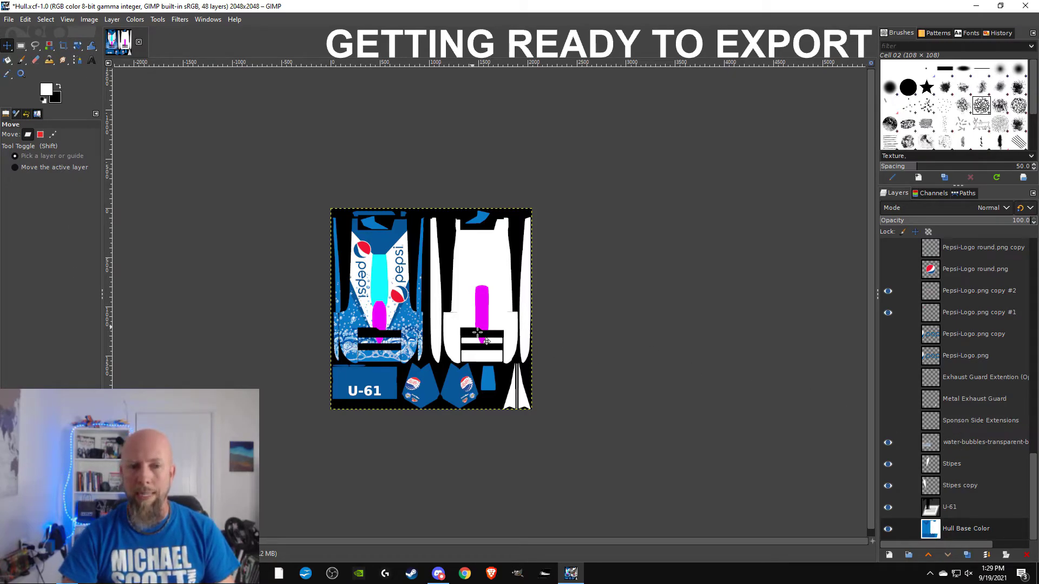
scroll(418, 306, up, 2)
drag(453, 302, 526, 288)
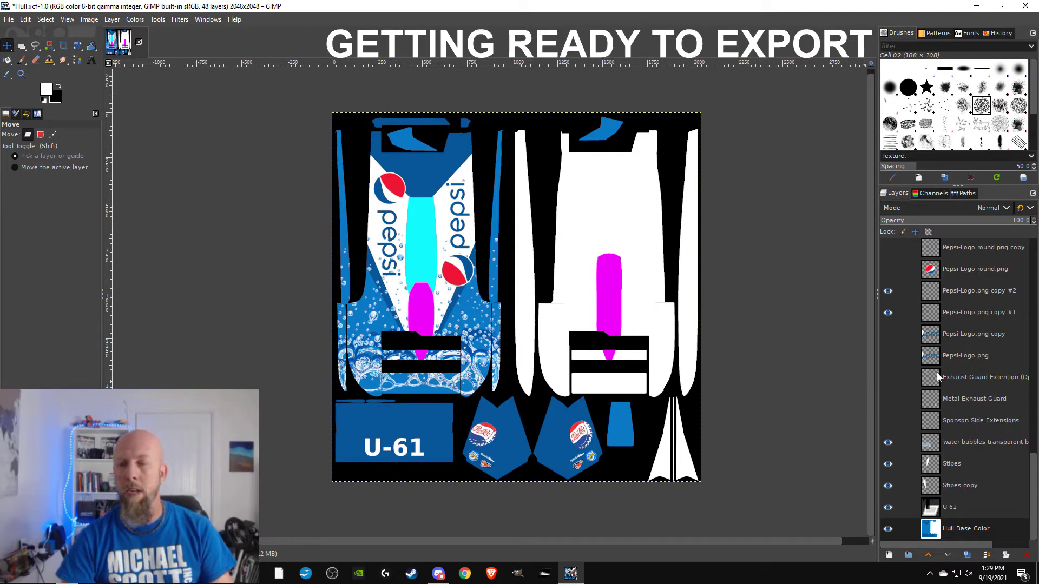
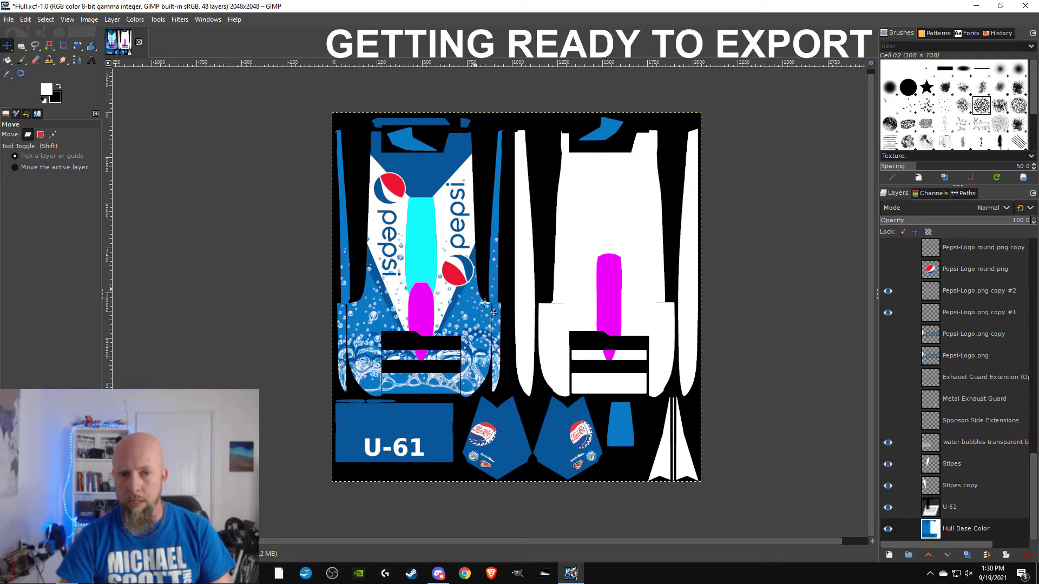
- Make the Metal Exhaust Guard layer visible, and preview the Exhaust Guard Extention layer before hiding it again
scroll(958, 459, up, 2)
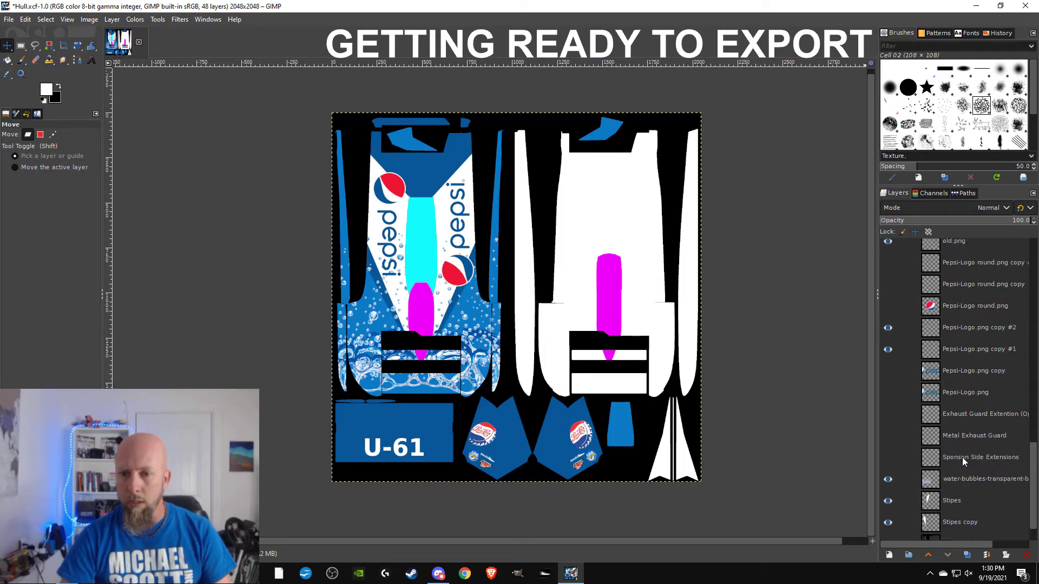
click(888, 435)
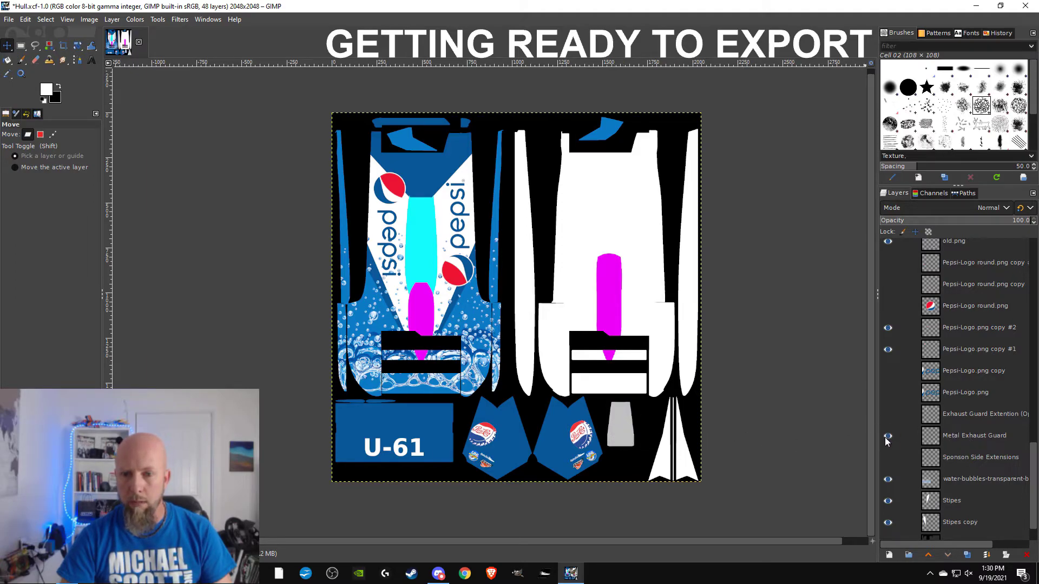
click(888, 438)
click(888, 437)
click(888, 414)
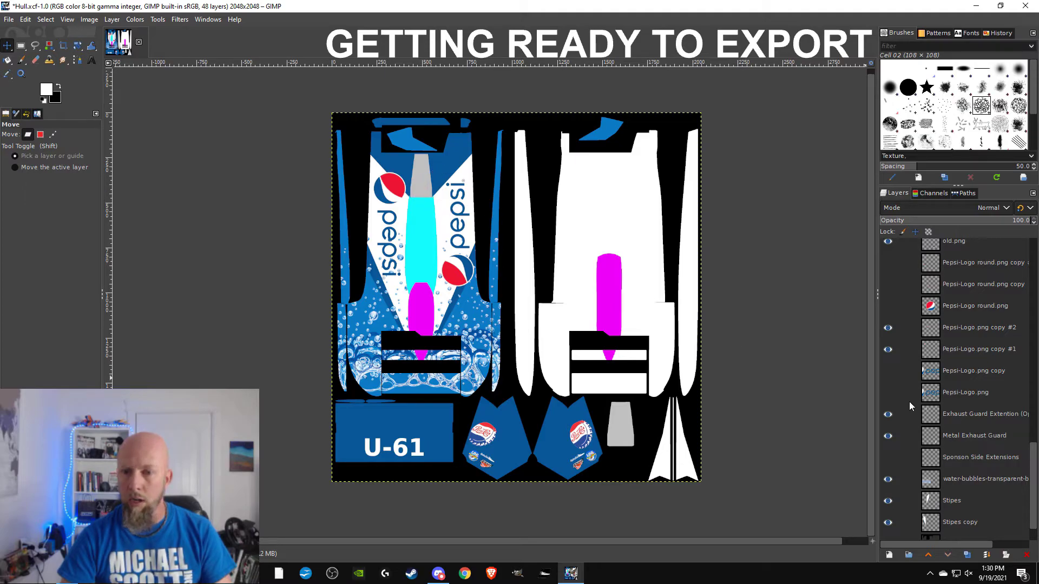
click(888, 415)
- Toggle the visibility of the two Pepsi-Logo round.png copy layers on and off to check what each contains
scroll(961, 404, up, 2)
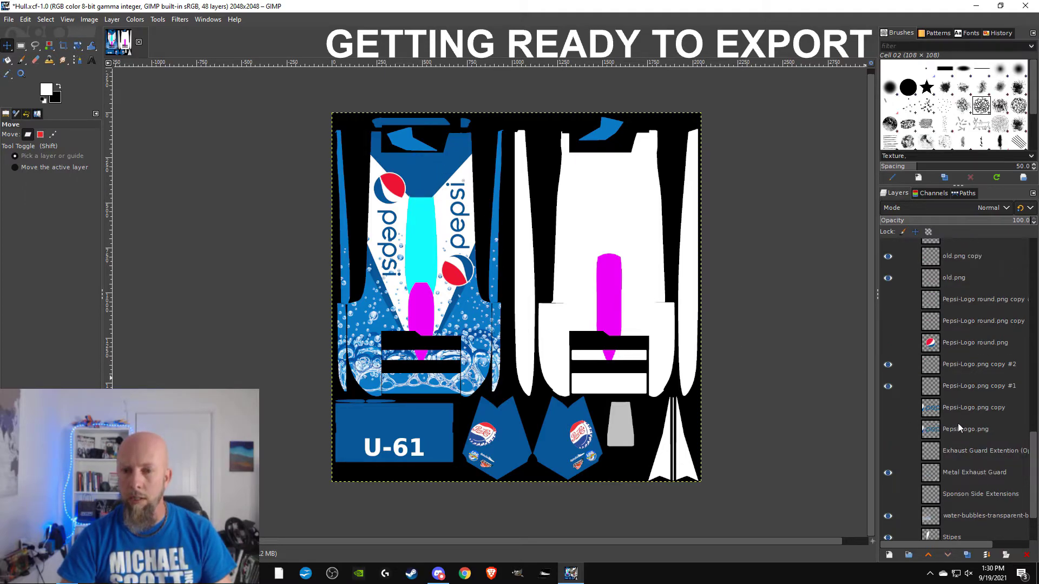
scroll(941, 413, up, 4)
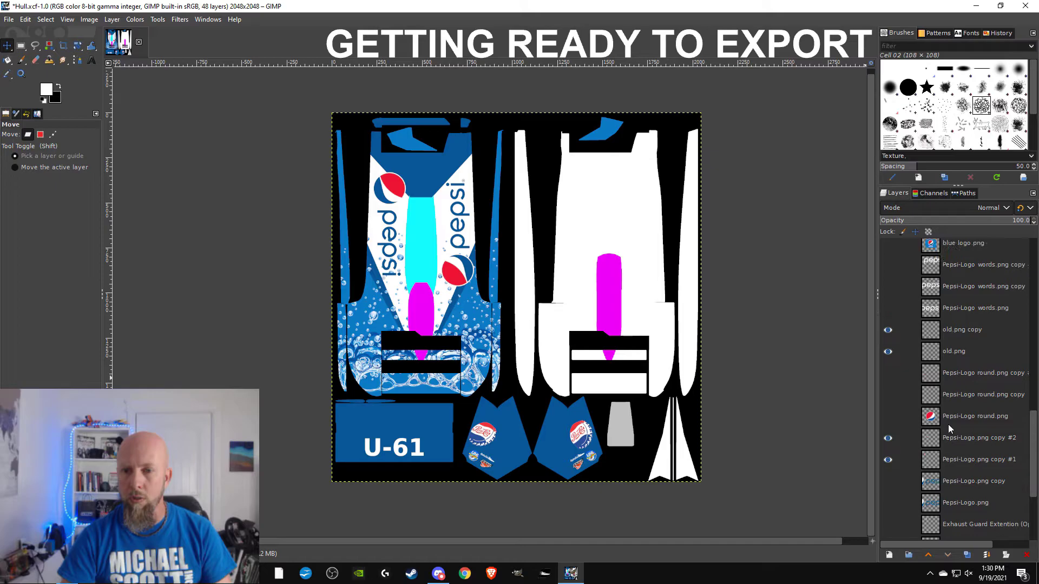
click(888, 395)
click(886, 373)
click(888, 394)
click(887, 375)
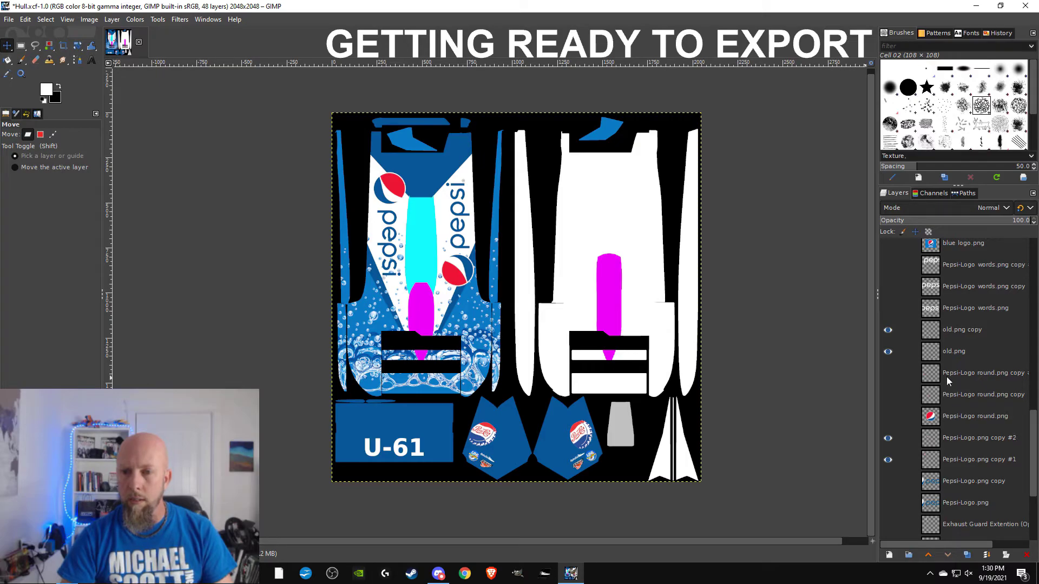
- Make the No Step R and No Step L layers visible and inspect the NO STEP decals on the rear hull
scroll(956, 373, up, 10)
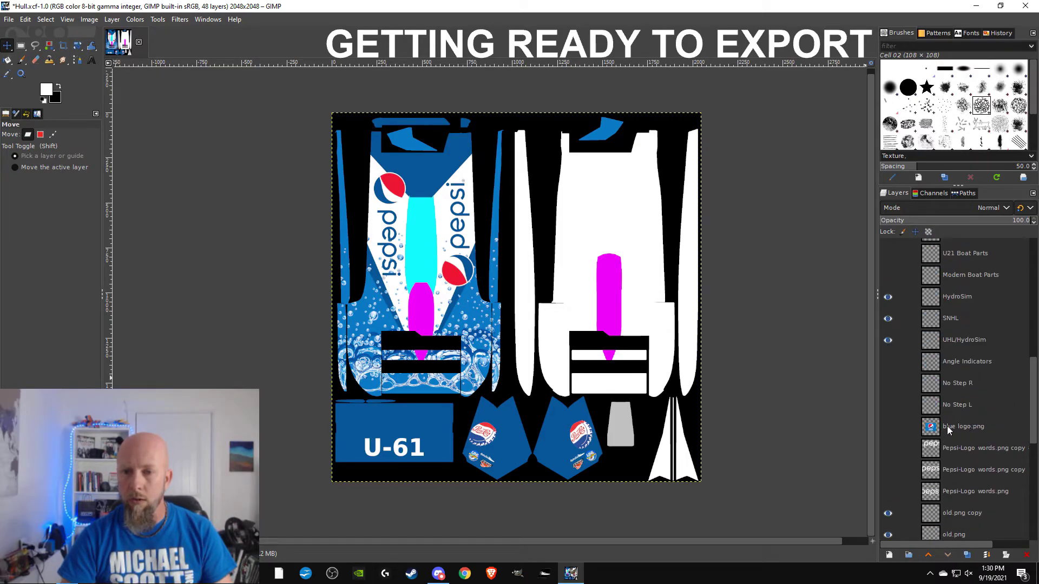
scroll(945, 433, up, 2)
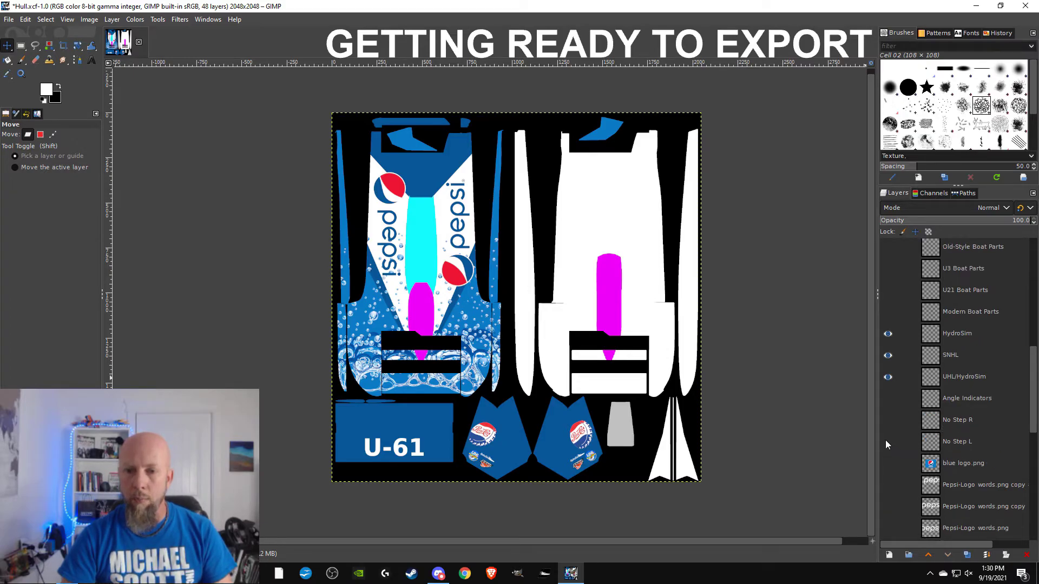
click(889, 421)
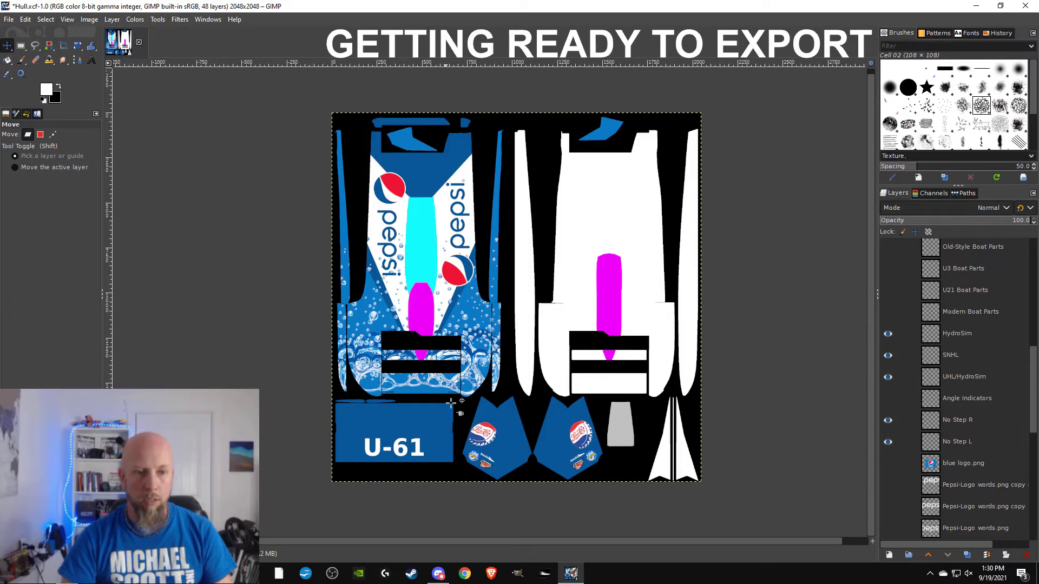
scroll(441, 401, up, 6)
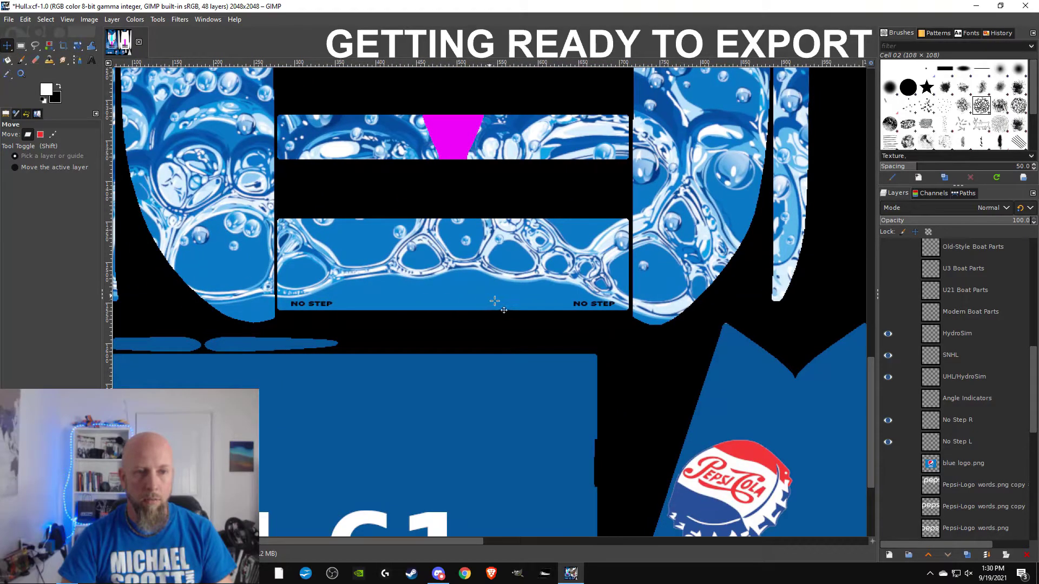
scroll(490, 309, down, 5)
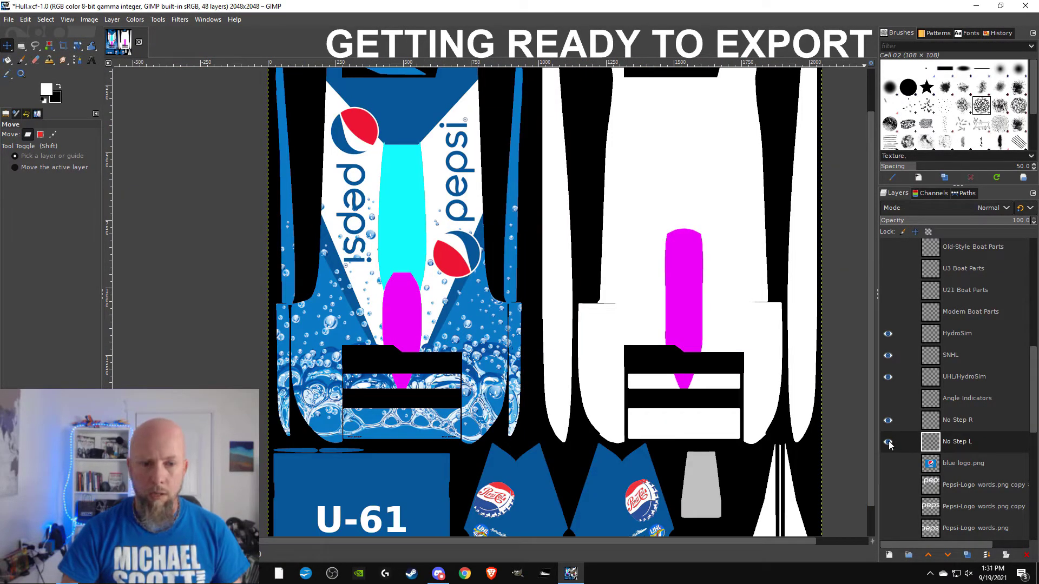
- Make the Angle Indicators layer visible and inspect its markings near the tips of the white side parts
scroll(959, 436, up, 2)
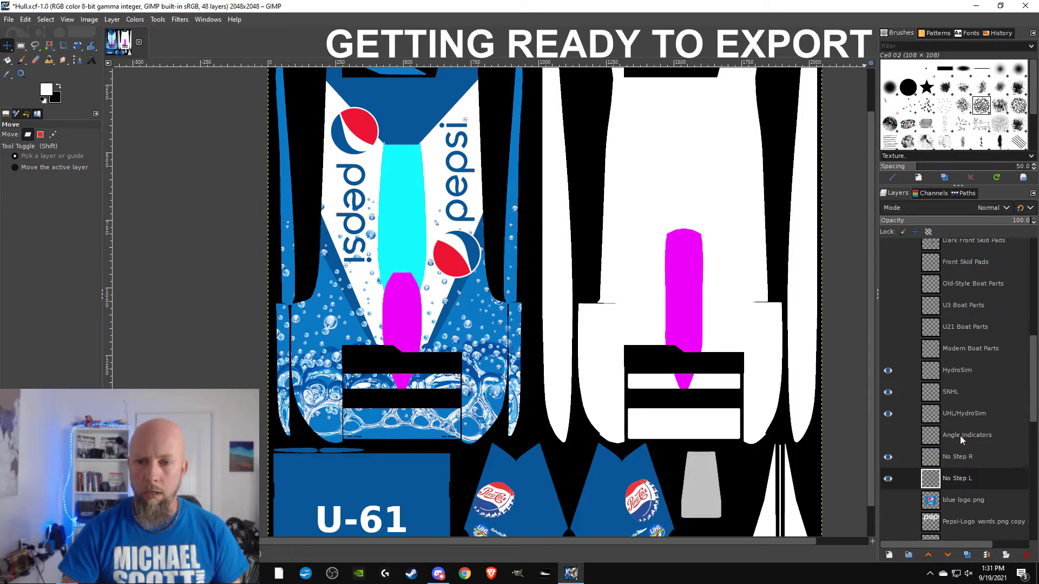
click(888, 436)
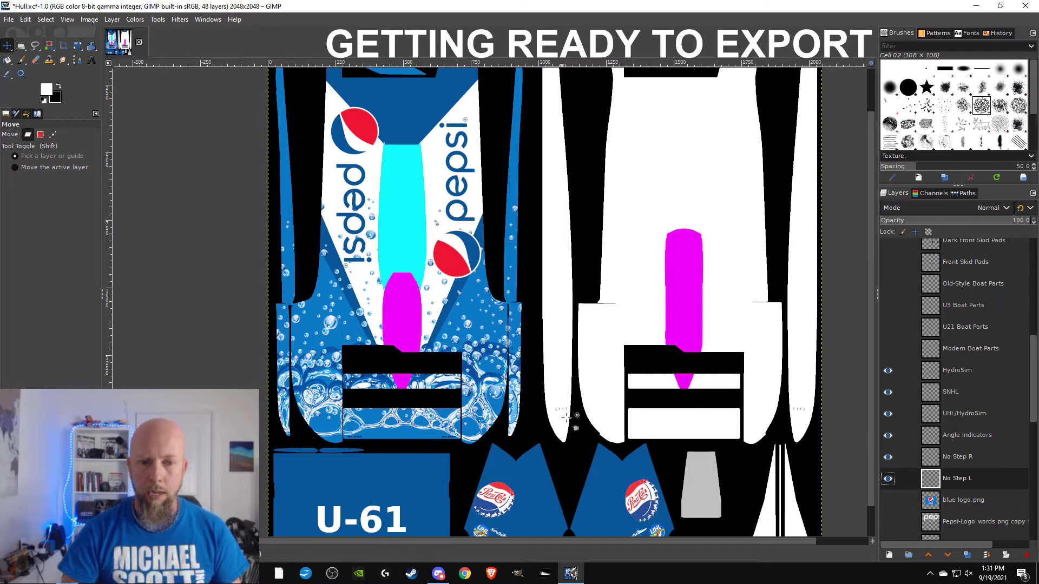
scroll(565, 411, up, 5)
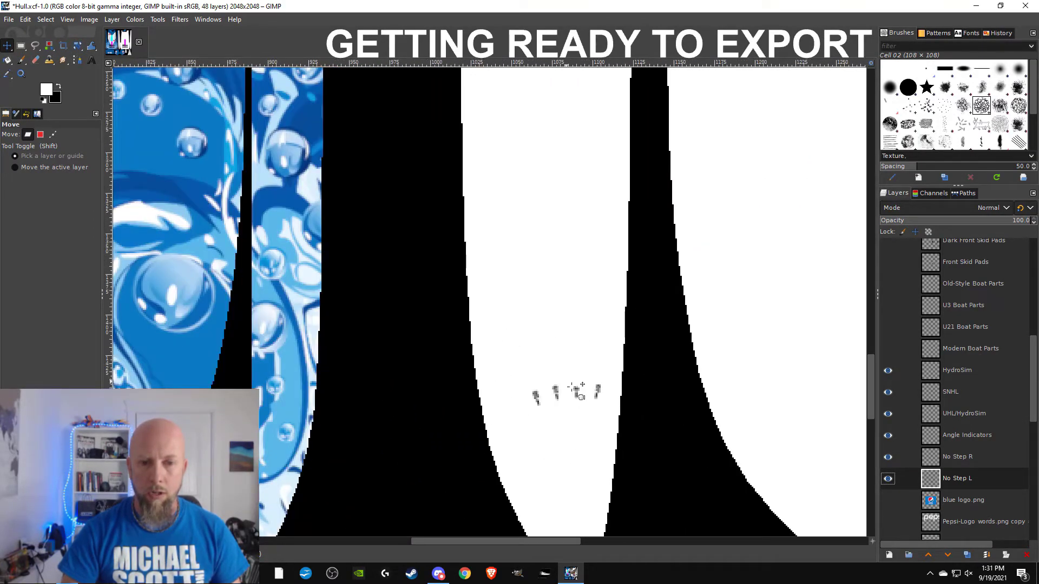
scroll(583, 396, down, 5)
scroll(627, 373, down, 2)
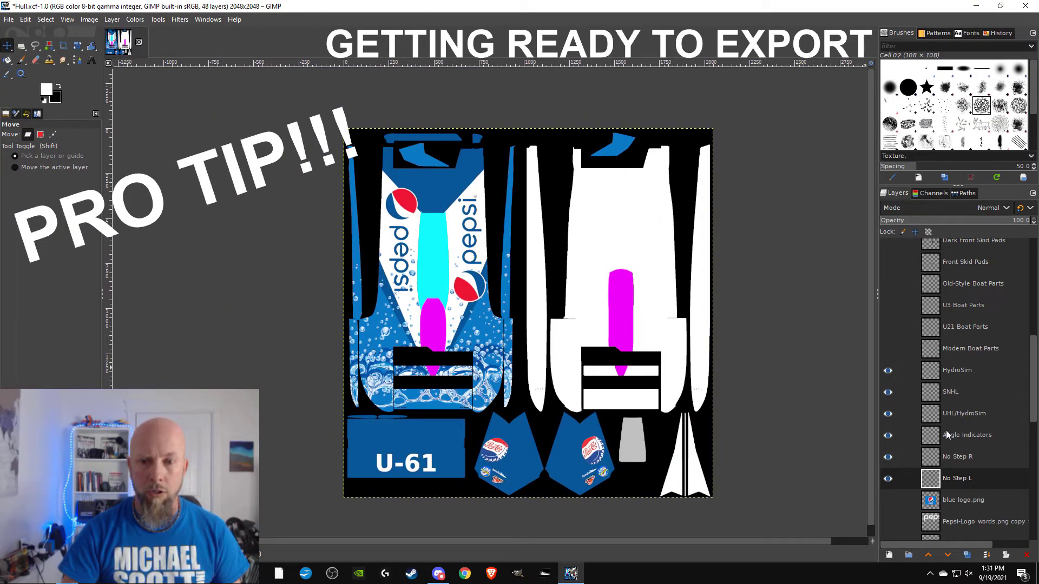
- Toggle the UHL/HydroSim, SNHL and HydroSim layers off and back on to check which decals they contain
click(888, 415)
click(888, 393)
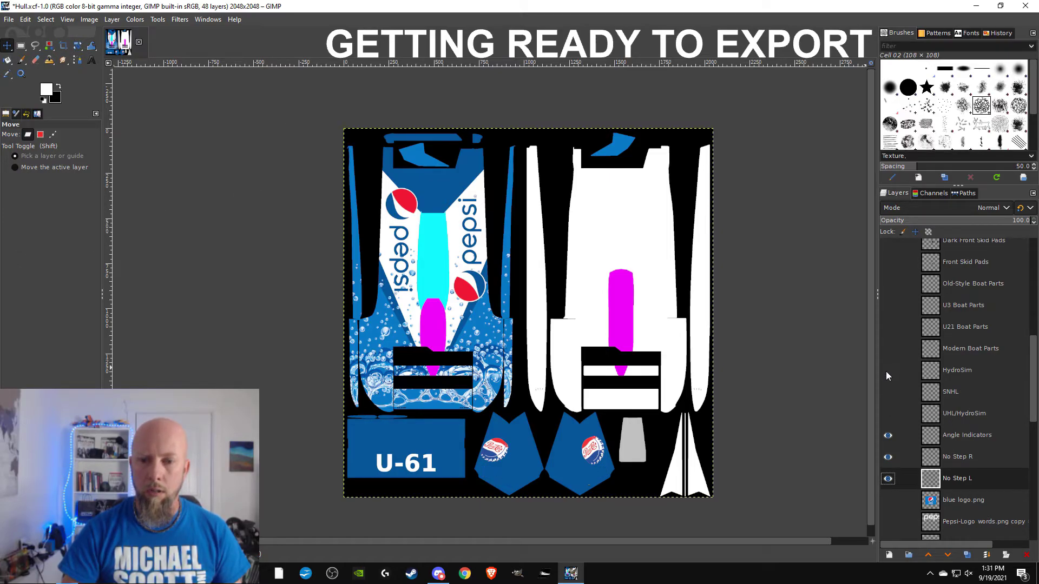
click(888, 392)
click(888, 414)
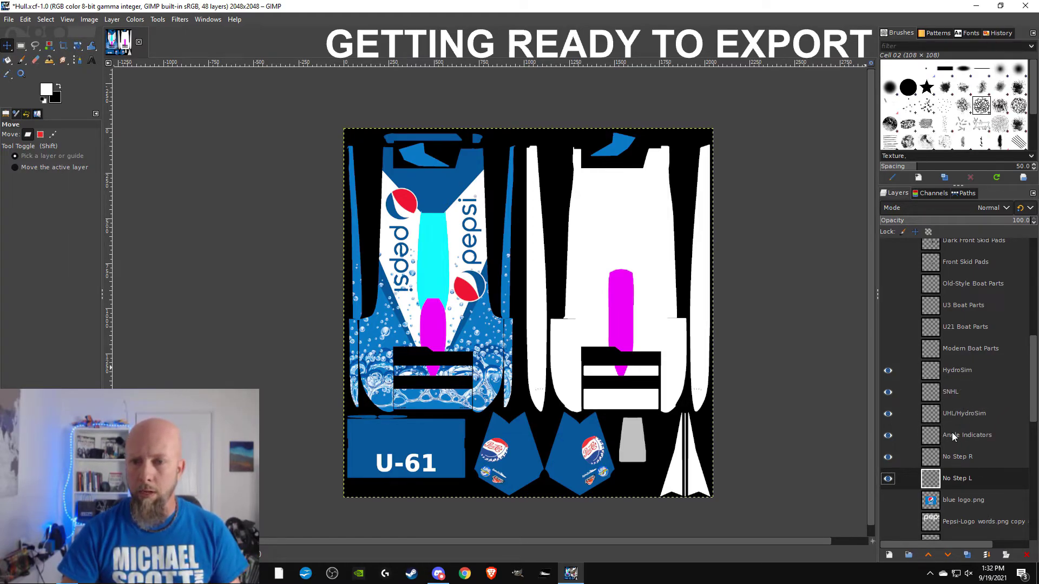
- Make the Modern Boat Parts layer visible and inspect the added hardware and rivets across the hull and fins
scroll(963, 427, up, 3)
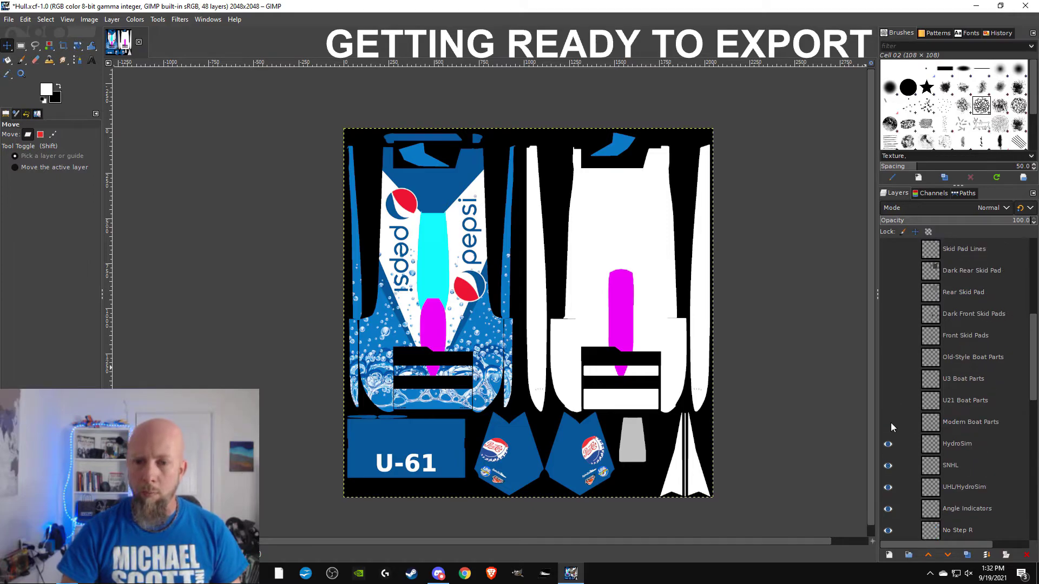
click(888, 422)
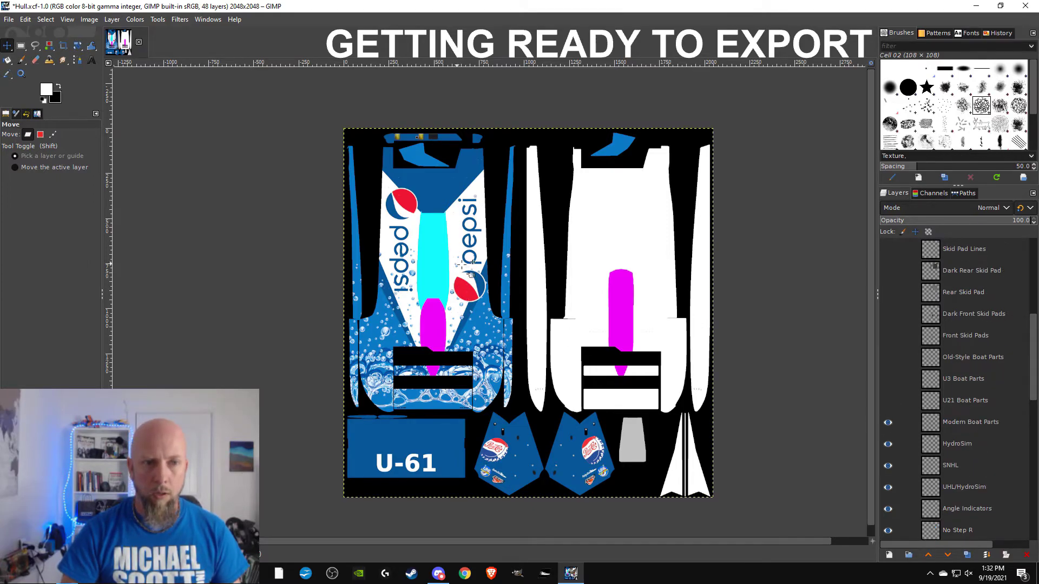
scroll(426, 149, up, 3)
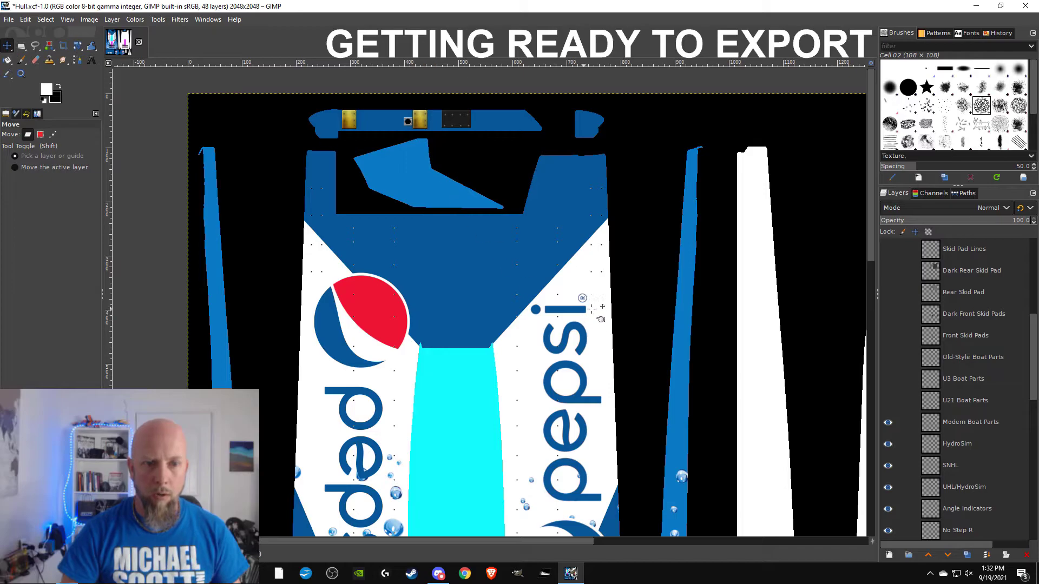
scroll(560, 346, down, 4)
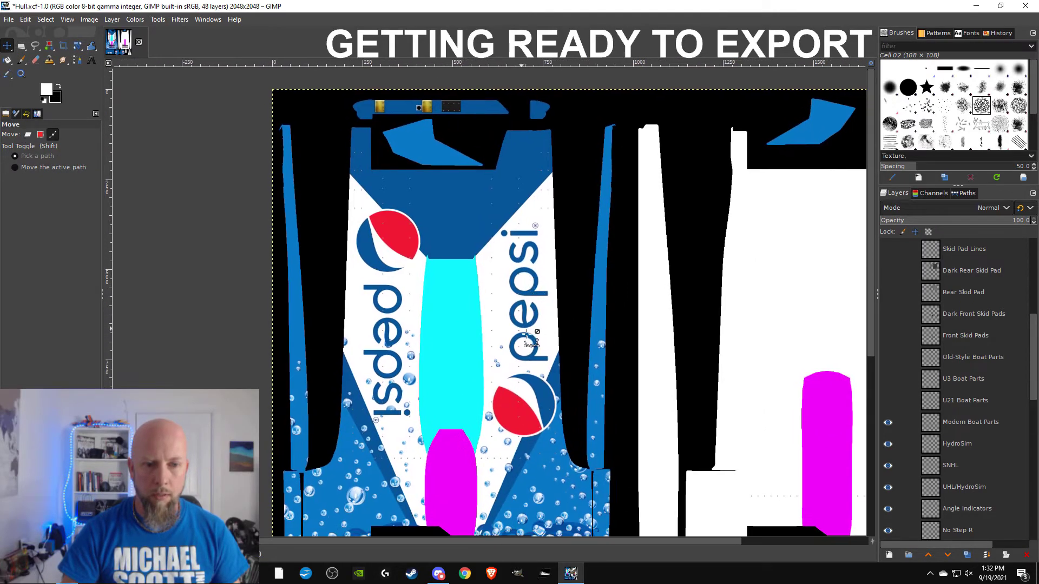
scroll(522, 334, down, 5)
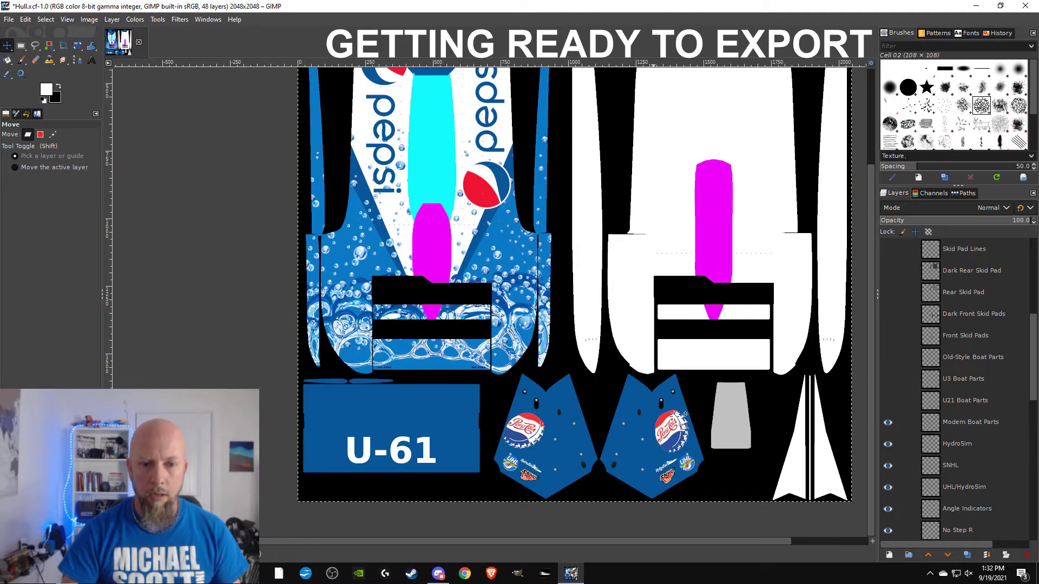
scroll(501, 355, up, 3)
scroll(512, 341, down, 1)
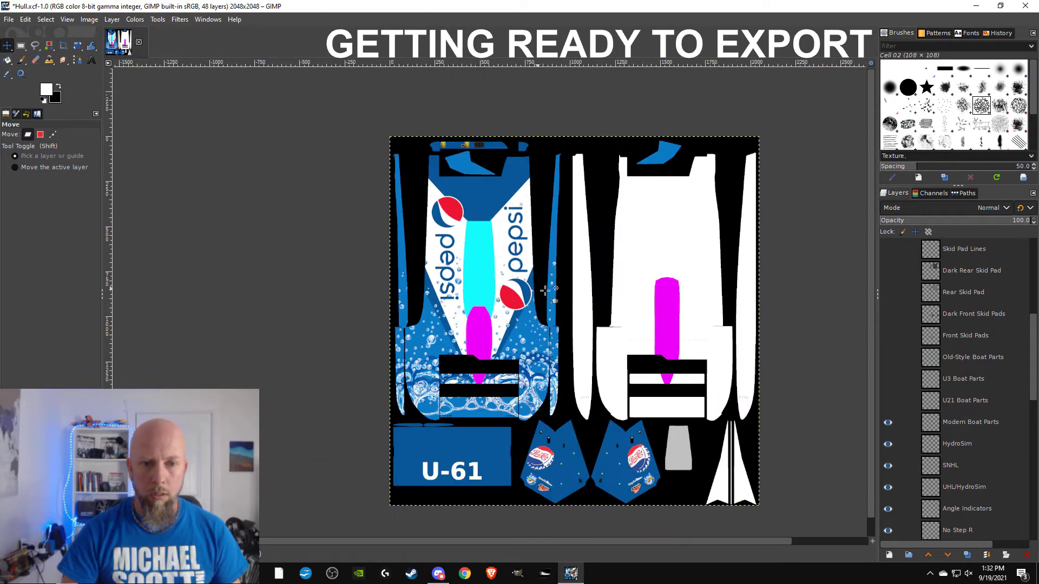
- Make the U21 Boat Parts layer visible, and preview the U3 Boat Parts layer before hiding it again
click(889, 401)
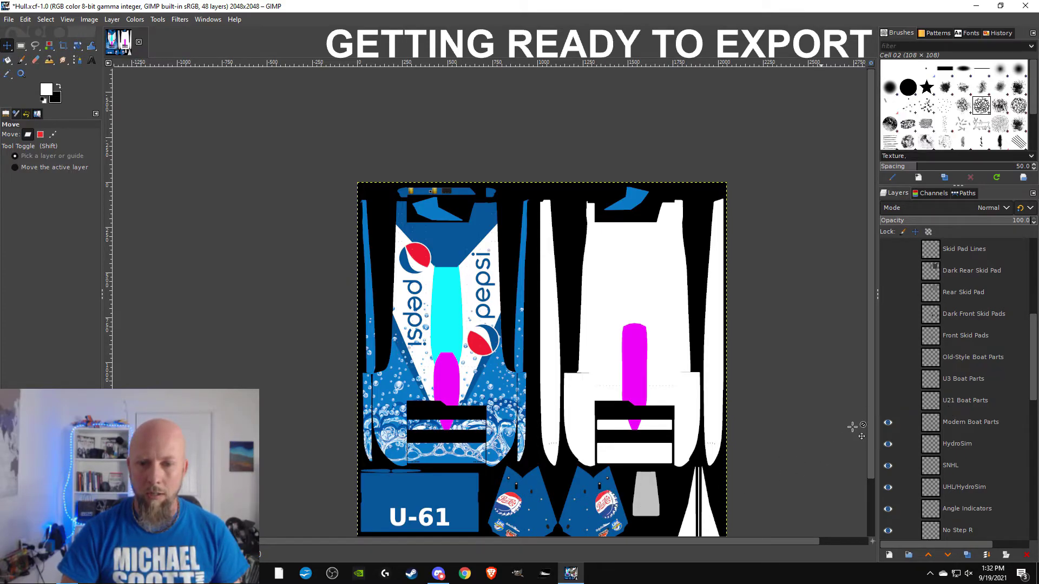
click(888, 401)
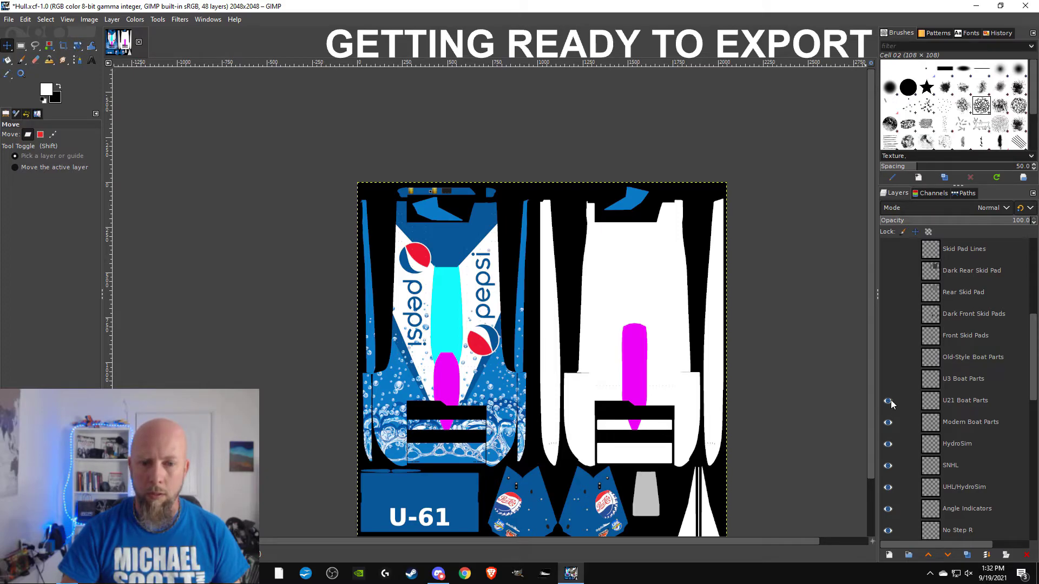
click(891, 401)
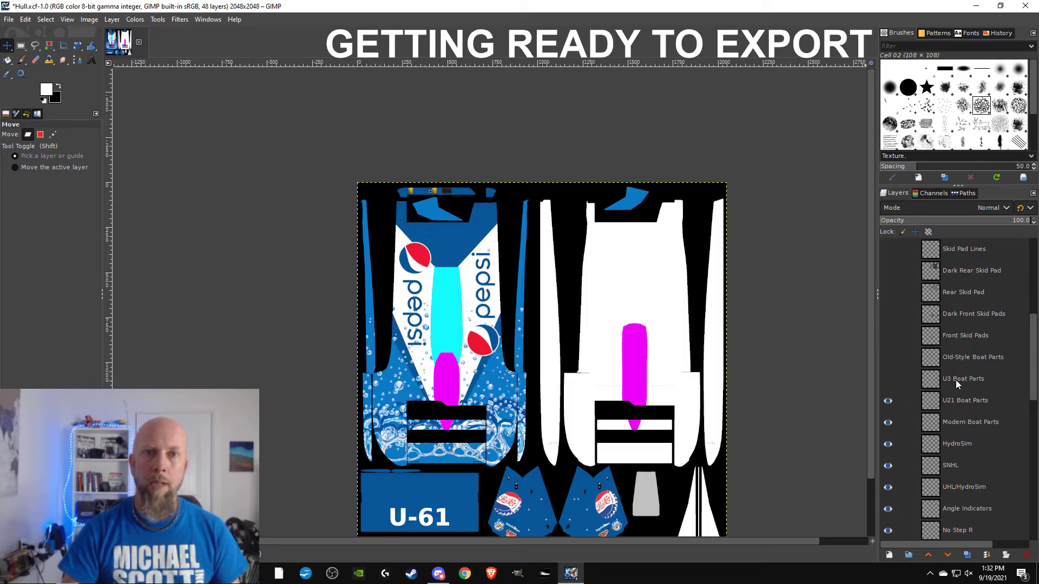
click(887, 379)
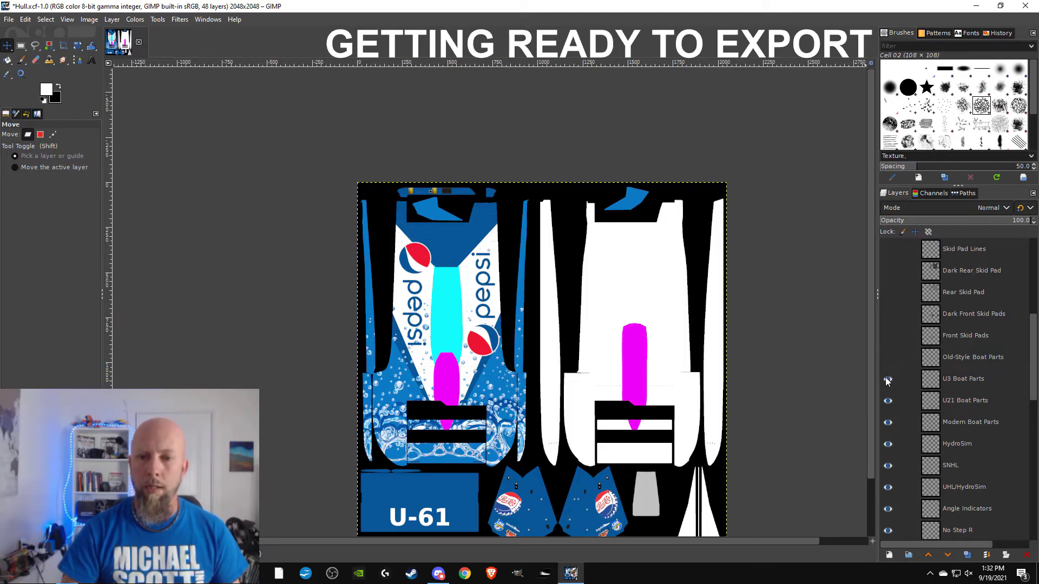
scroll(535, 277, up, 4)
scroll(412, 233, left, 5)
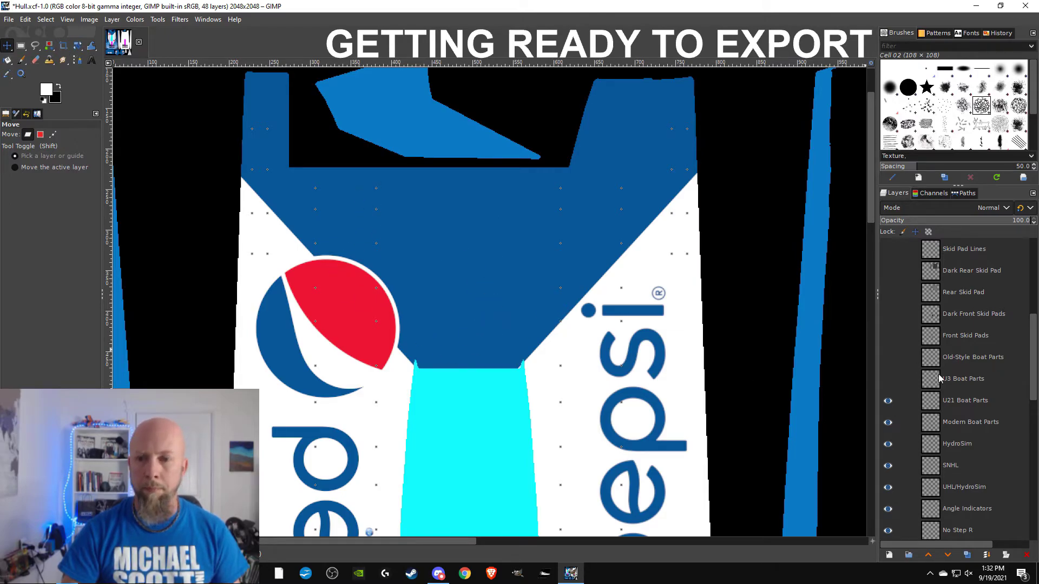
- Make the Dark Front Skid Pads and Skid Pad Lines layers visible, previewing Dark Rear Skid Pad and hiding it again
scroll(957, 394, up, 1)
scroll(961, 391, up, 1)
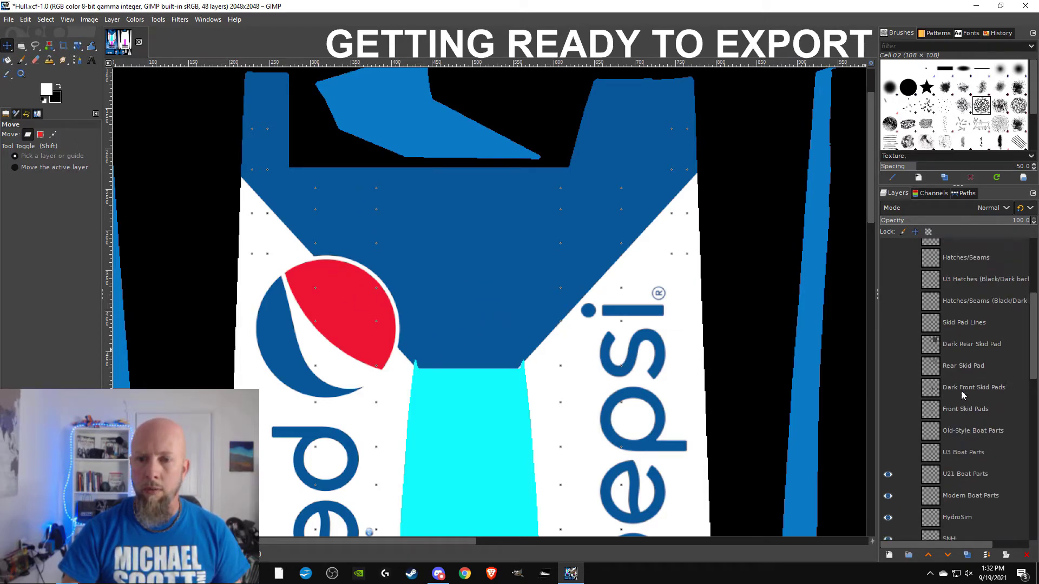
scroll(700, 360, down, 4)
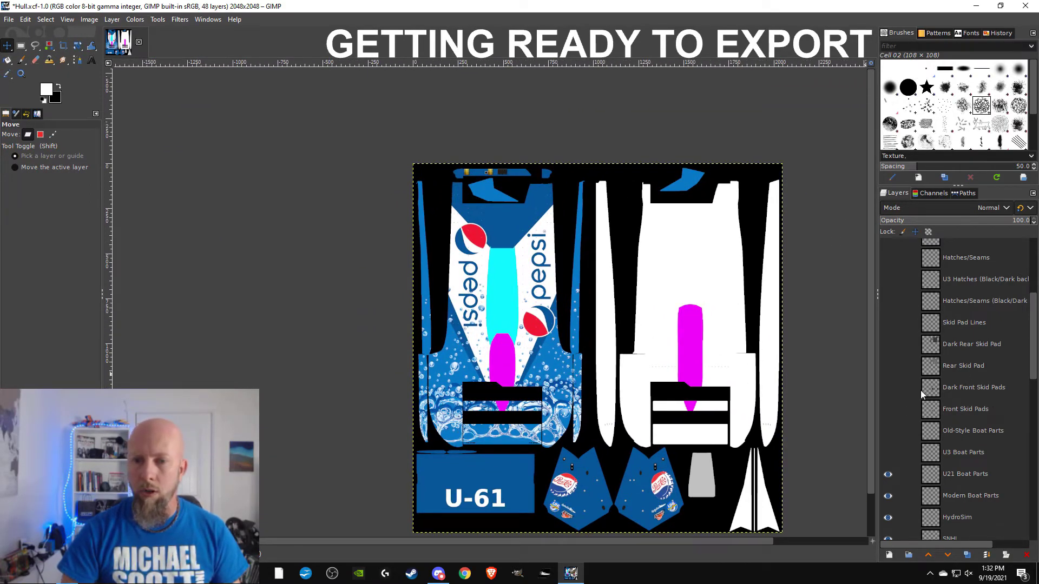
click(888, 388)
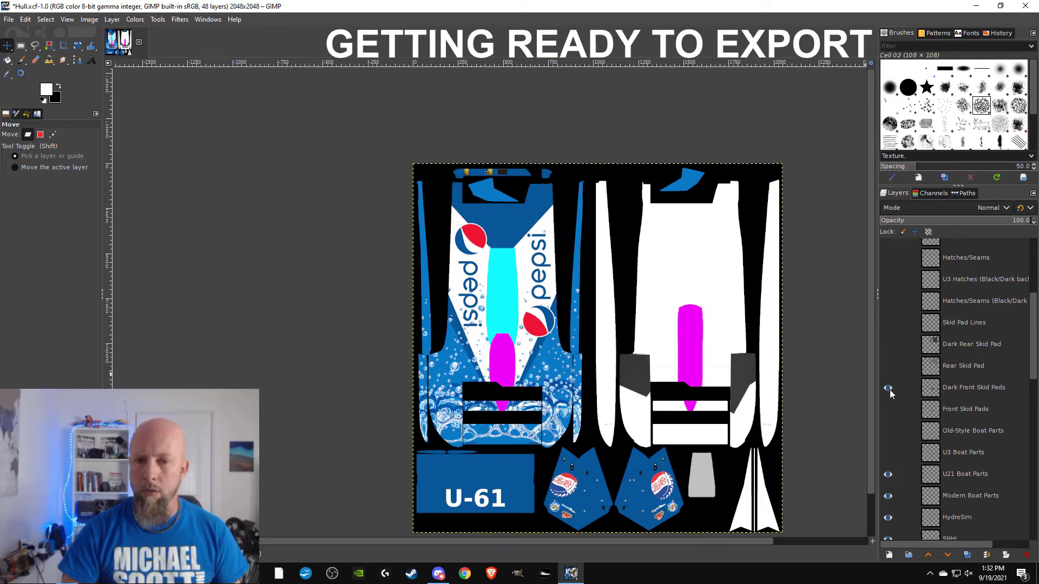
click(888, 344)
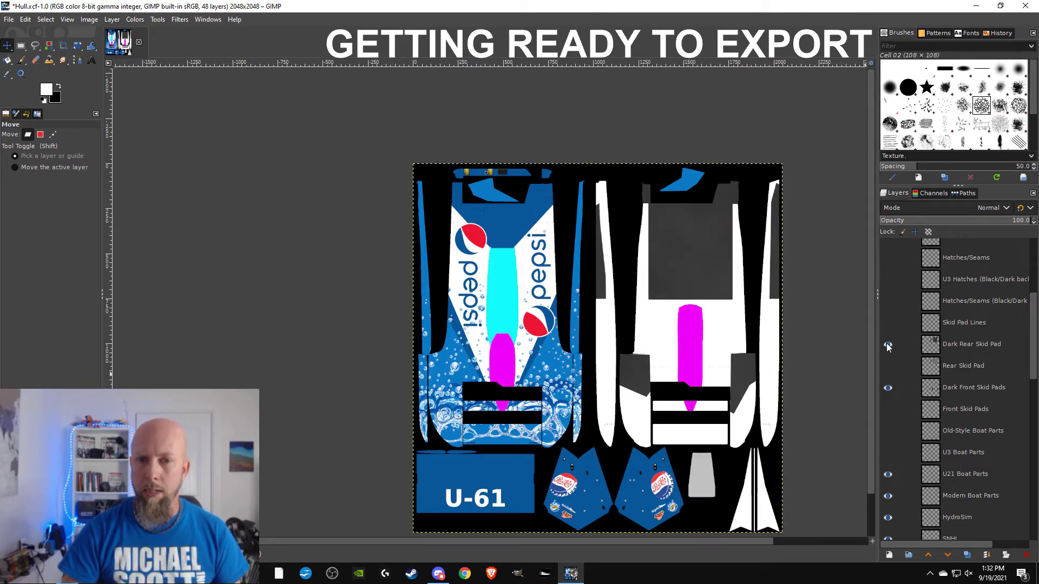
click(888, 344)
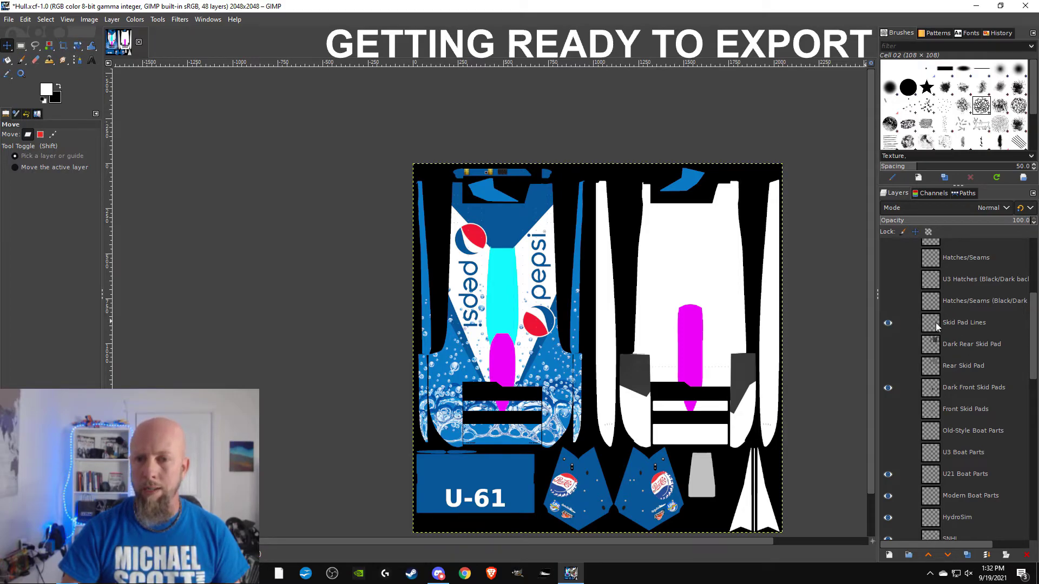
- Preview the Hatches/Seams layer for black/dark backgrounds, hide it, and make the regular Hatches/Seams layer visible instead
scroll(965, 327, up, 5)
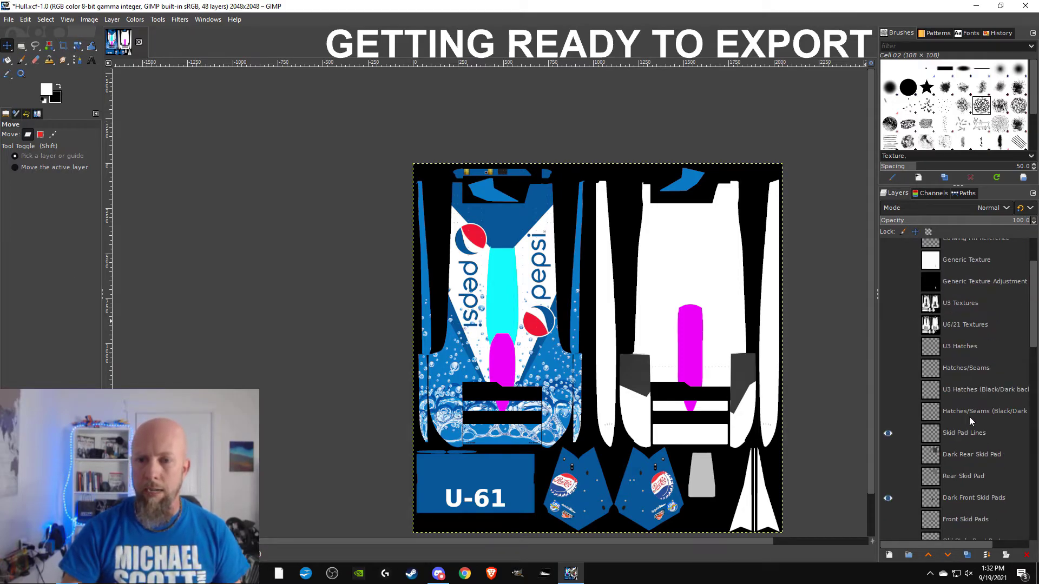
click(888, 411)
scroll(541, 238, up, 5)
scroll(538, 219, up, 5)
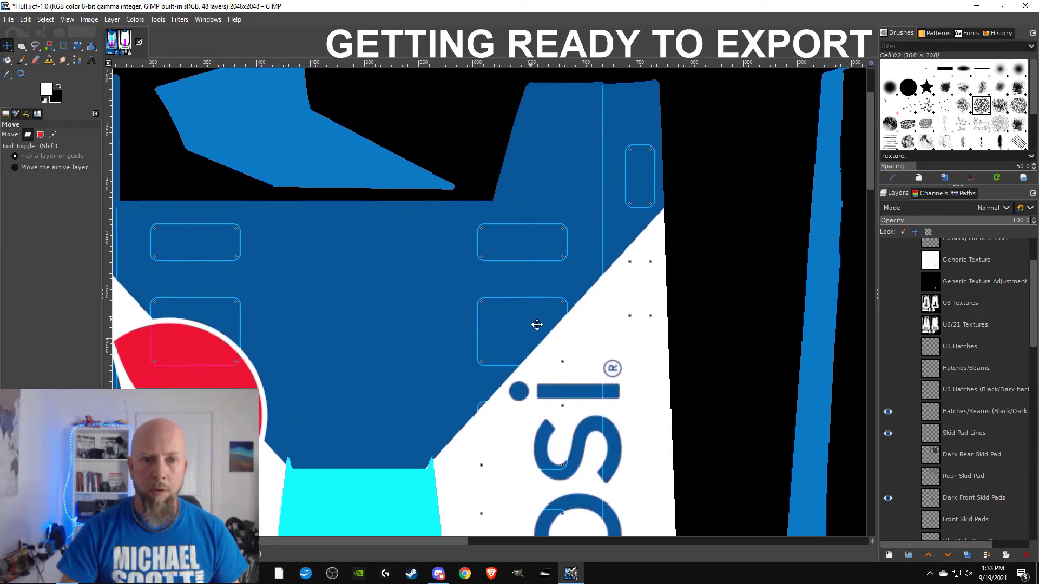
click(888, 411)
click(888, 369)
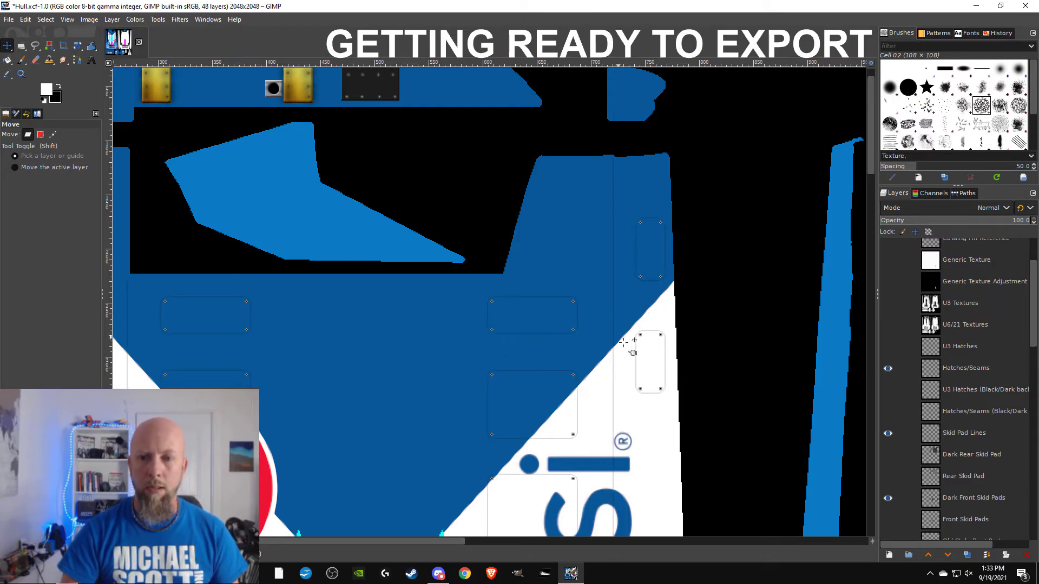
ctrl+scroll(633, 352, down, 3)
- Preview the U3 Hatches layer for black/dark backgrounds on the upper hull and hide it again
scroll(961, 403, up, 1)
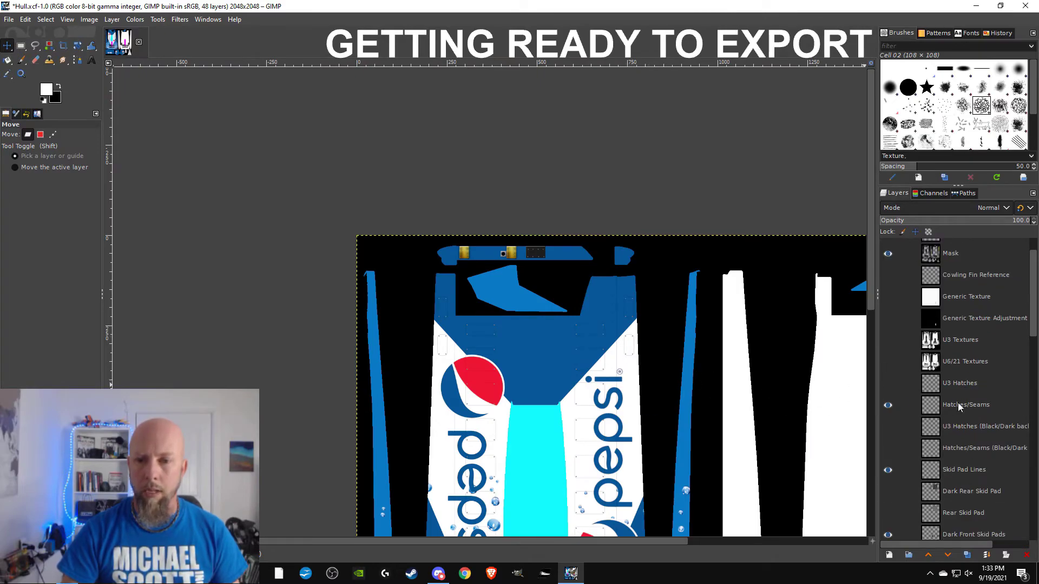
click(888, 427)
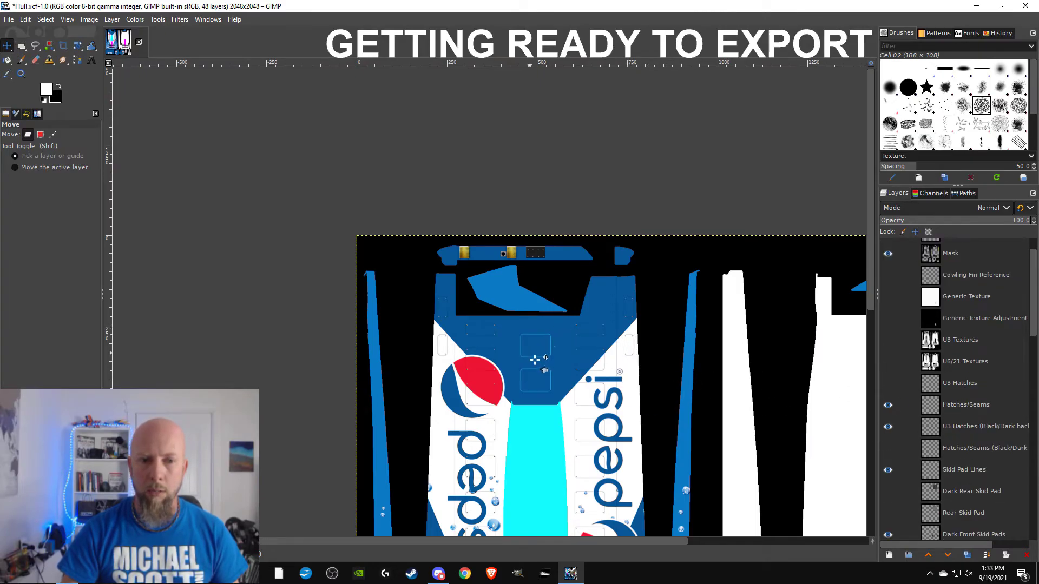
click(888, 428)
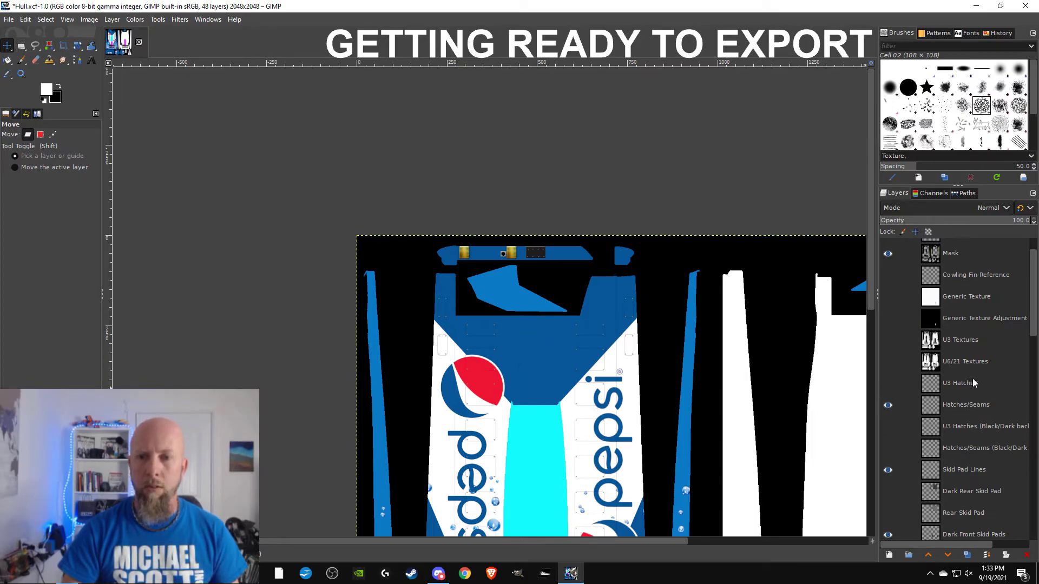
- Hide the Cowling Mask(Turn Off) and Cockpit Mask(Turn Off) layers
scroll(966, 370, up, 2)
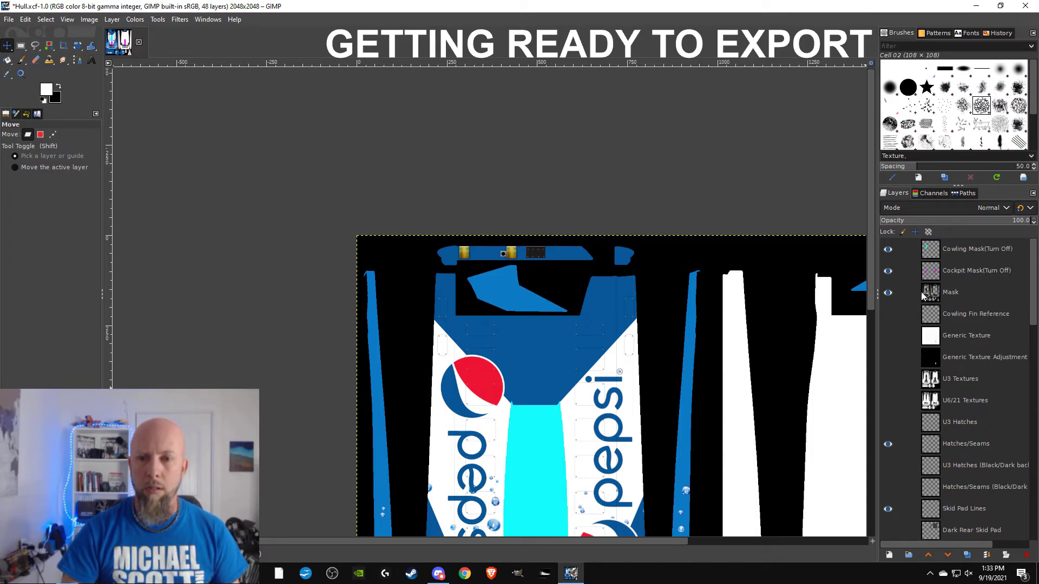
click(888, 250)
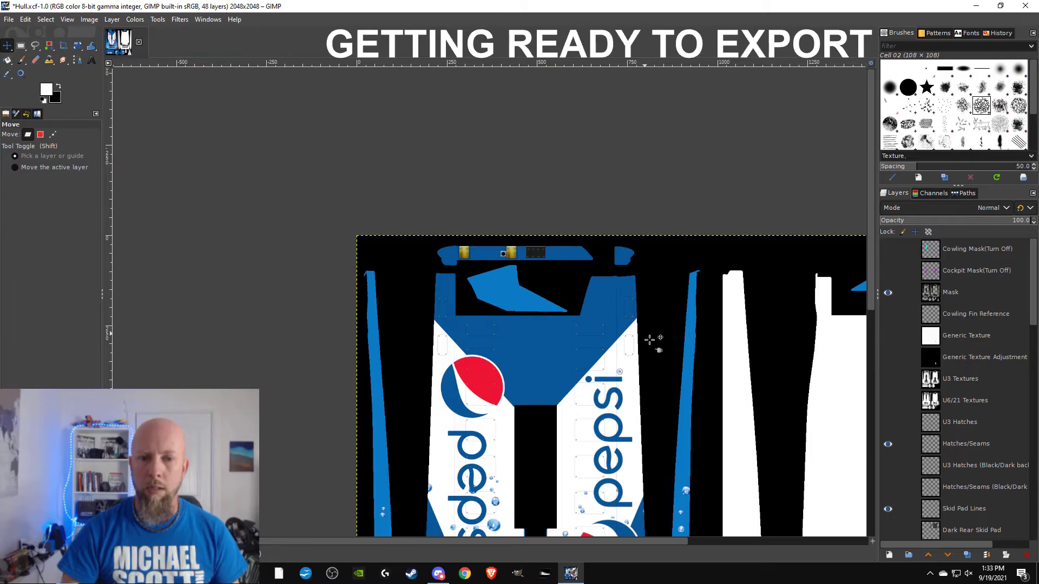
- Copy the Alpha 1 channel into the layer stack as the topmost layer and hide that layer
scroll(566, 325, down, 3)
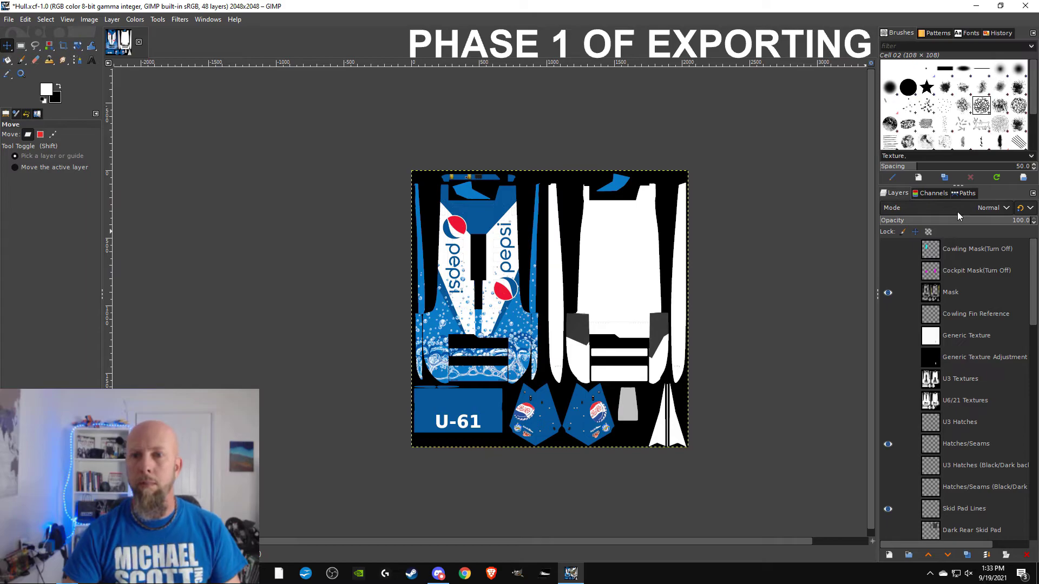
click(931, 194)
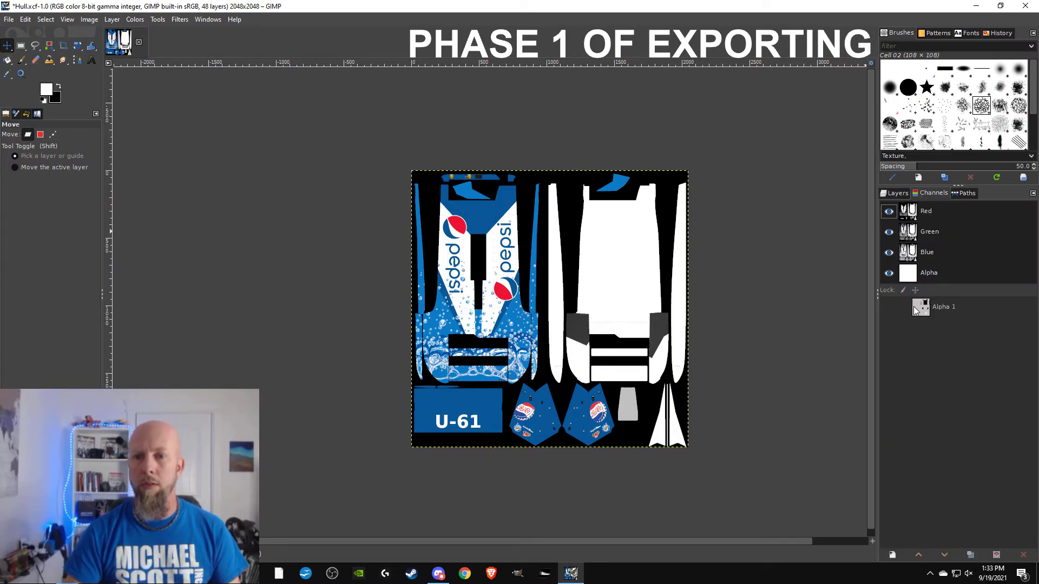
drag(921, 311, 898, 197)
drag(902, 248, 898, 249)
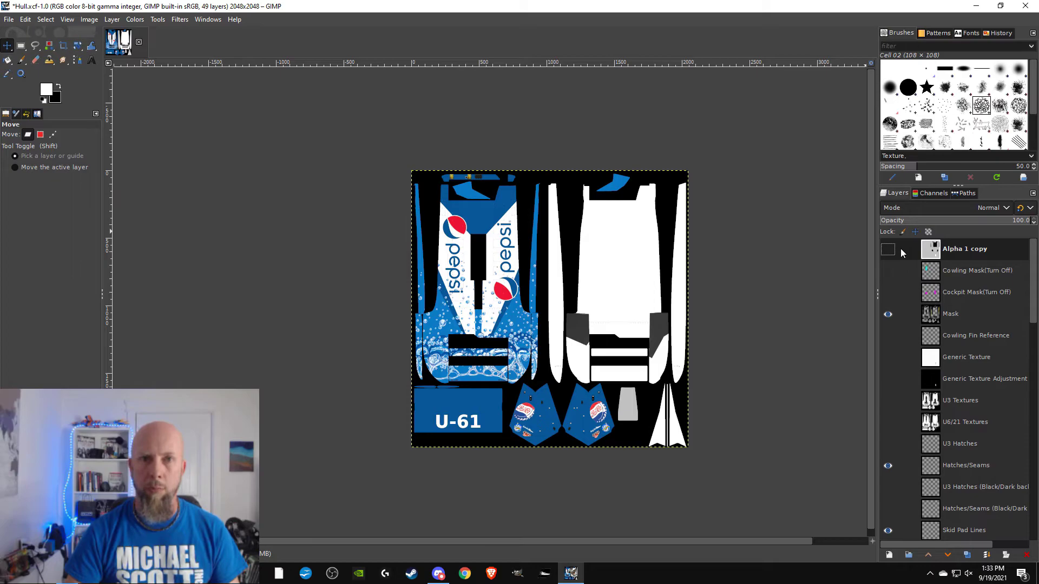
- Flatten the image and add a layer mask to the flattened layer, initialized from the Alpha 1 channel
click(90, 20)
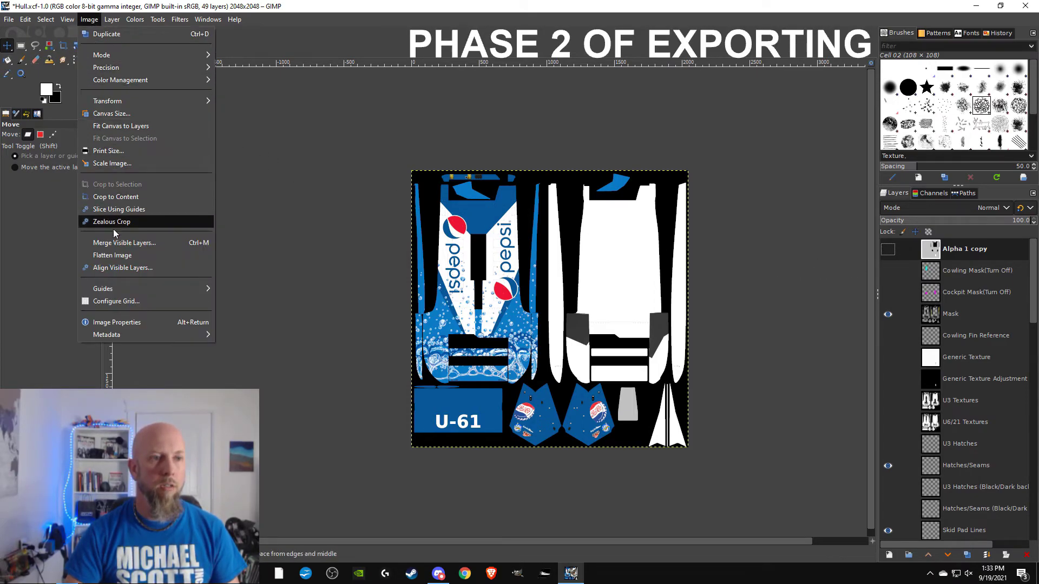
click(117, 257)
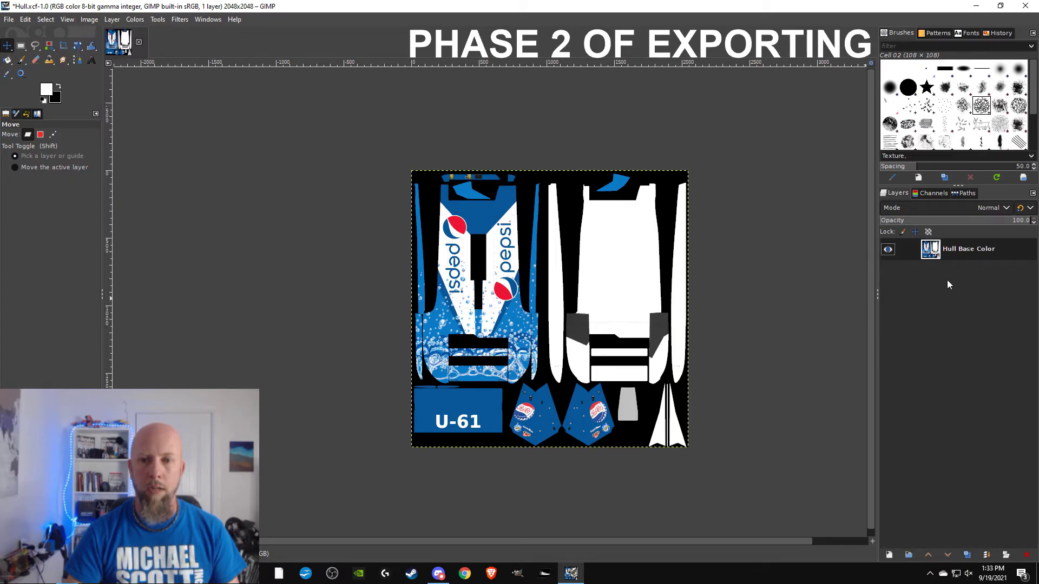
click(111, 20)
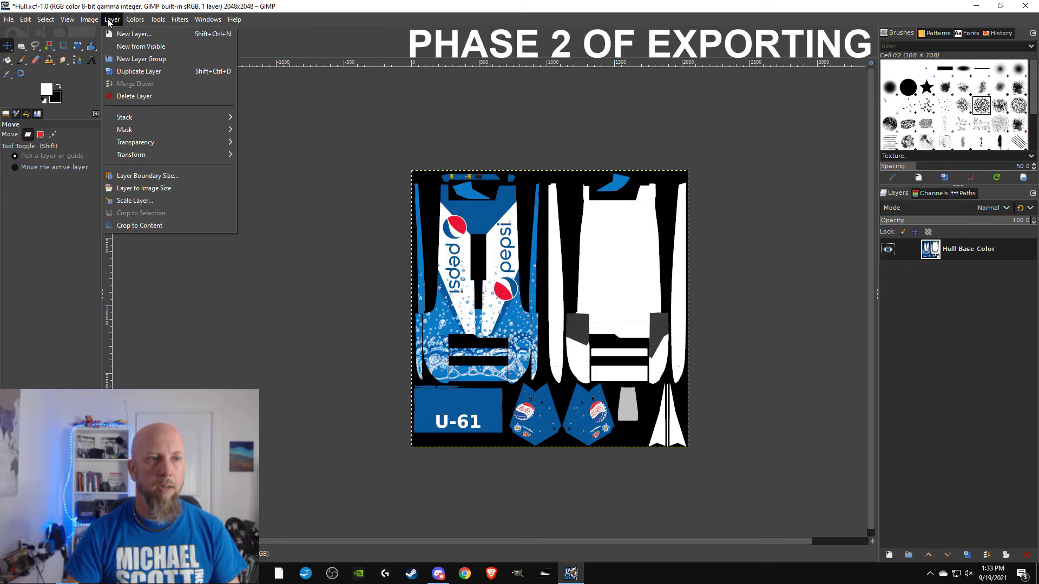
mouse_move(135, 130)
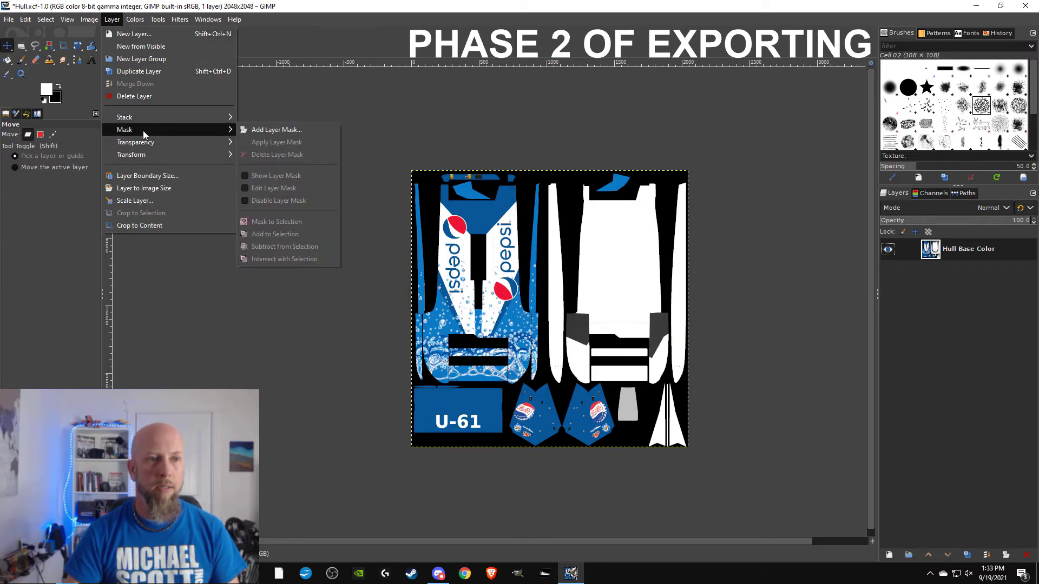
click(320, 131)
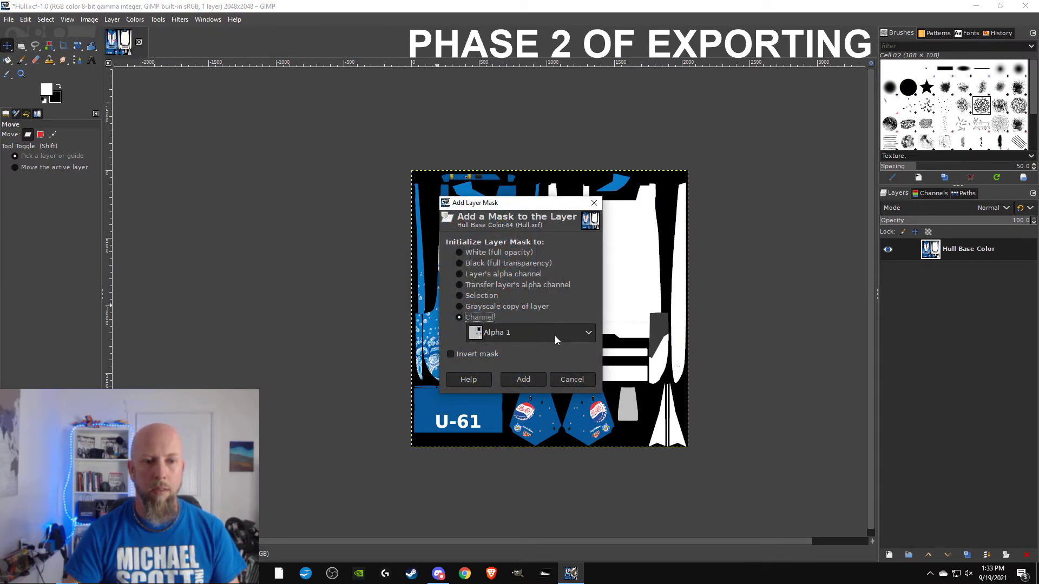
click(523, 380)
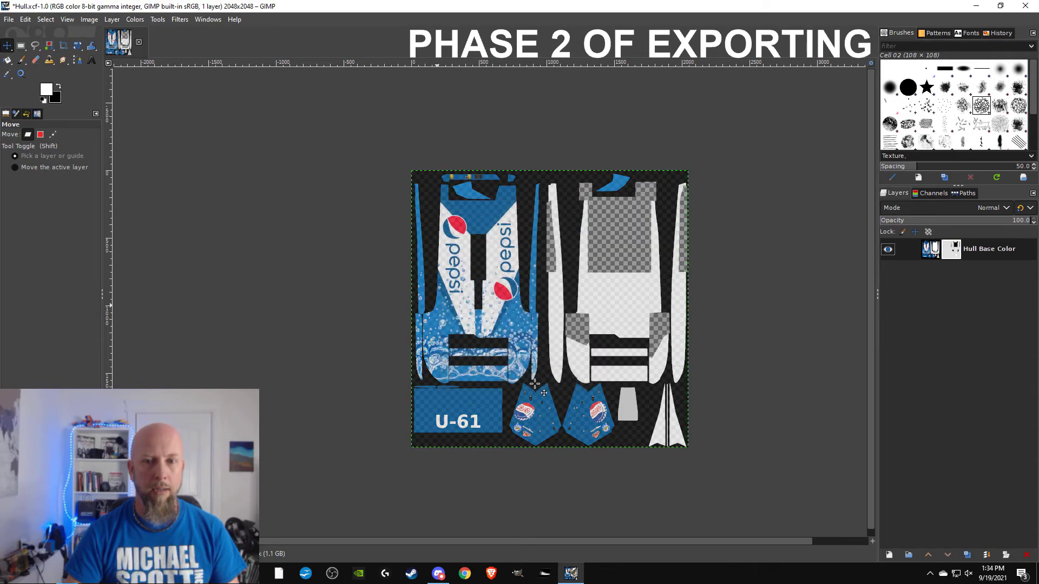
- Start exporting the image as a new file and set the destination to H1 Sim/HydroSim-v0.7.1.0-win-x64/HydroSim_Data/StreamingAssets/Teams
click(8, 20)
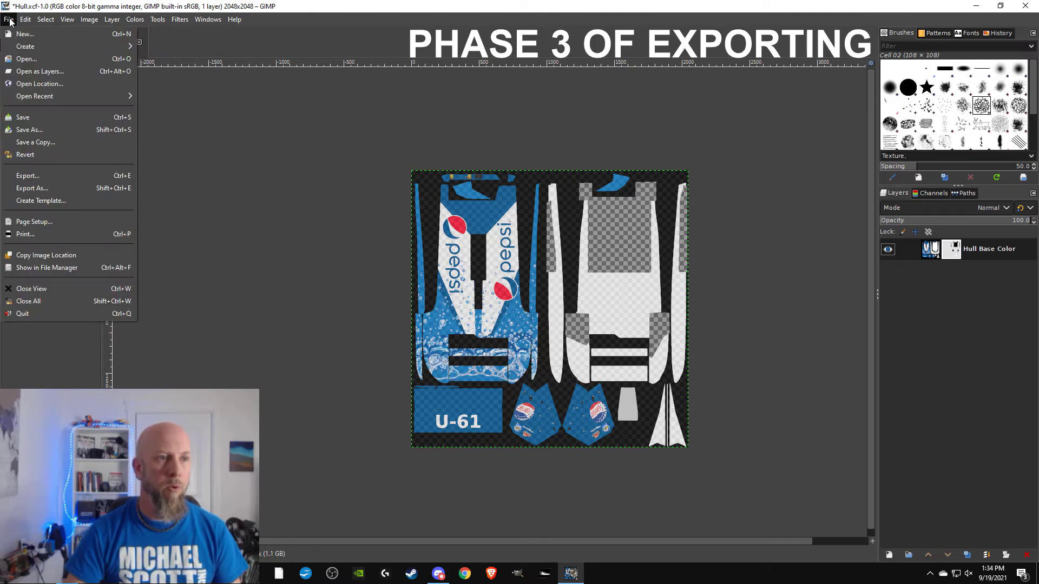
click(26, 189)
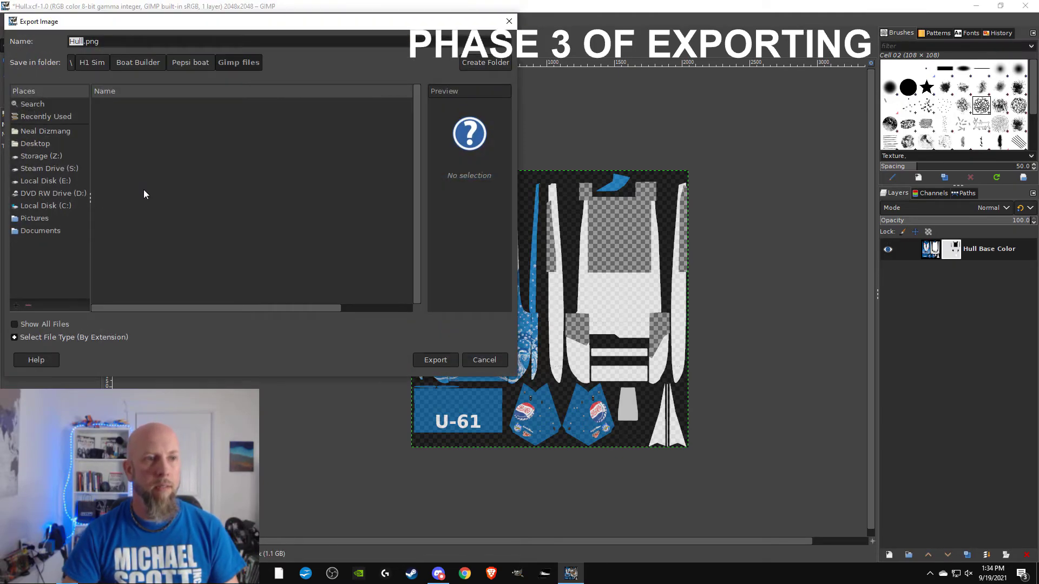
click(97, 63)
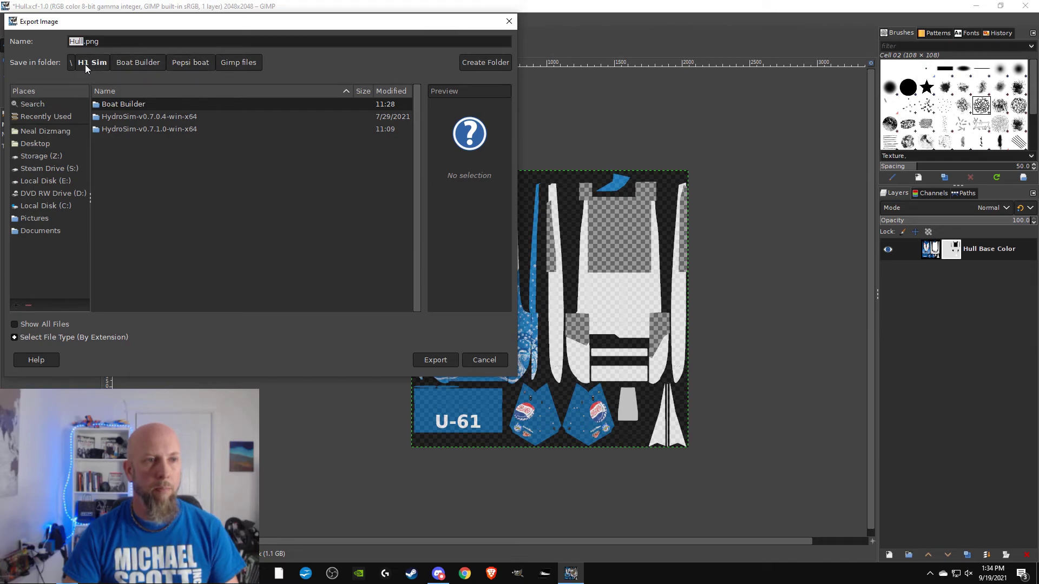
click(155, 131)
double_click(154, 131)
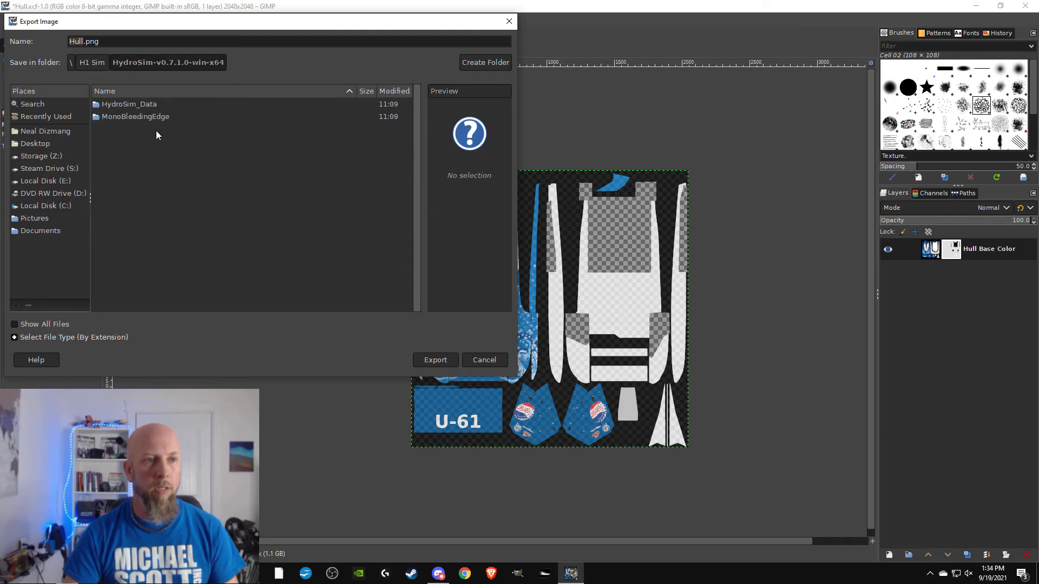
click(148, 105)
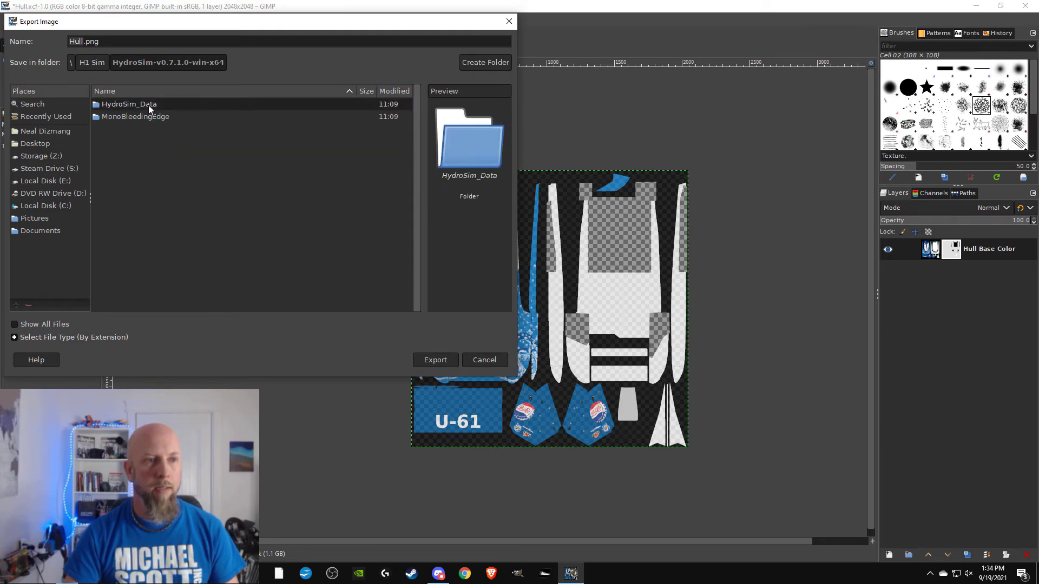
double_click(148, 105)
click(123, 154)
double_click(123, 154)
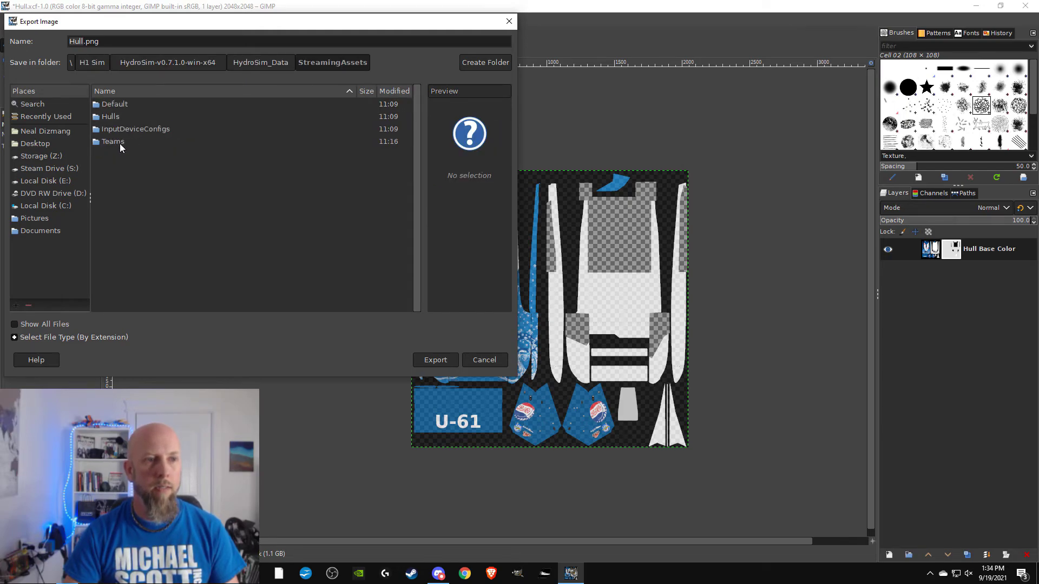
click(120, 142)
double_click(119, 142)
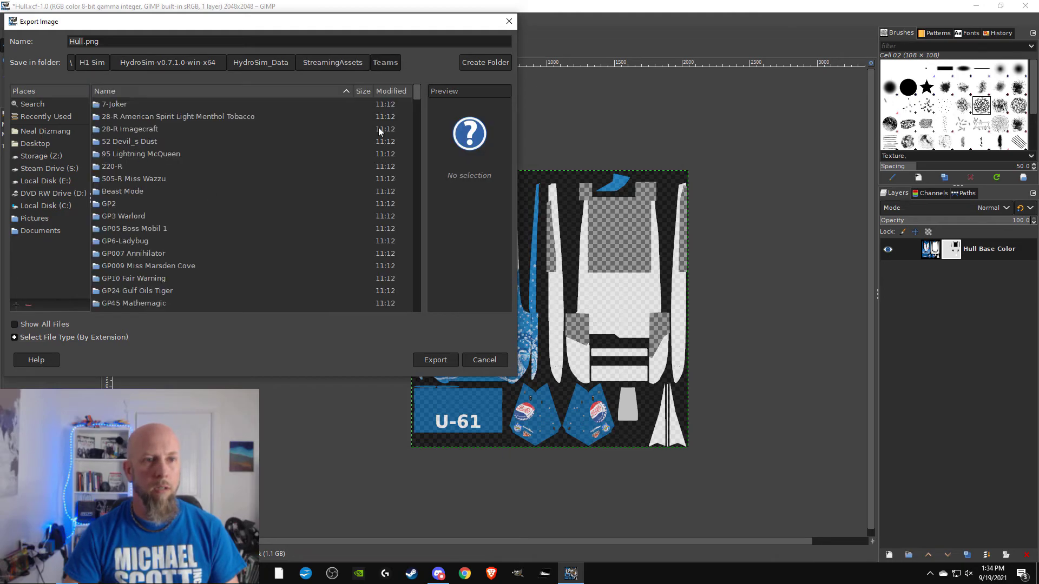
- Create a new folder named "U-61 Pepsi" inside Teams as the export destination
click(486, 63)
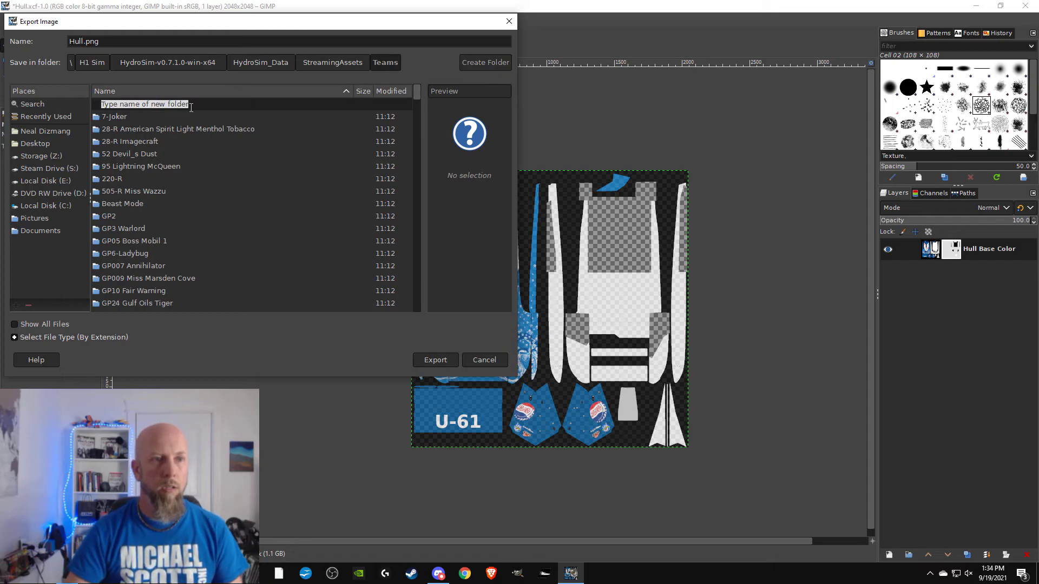
text(U-)
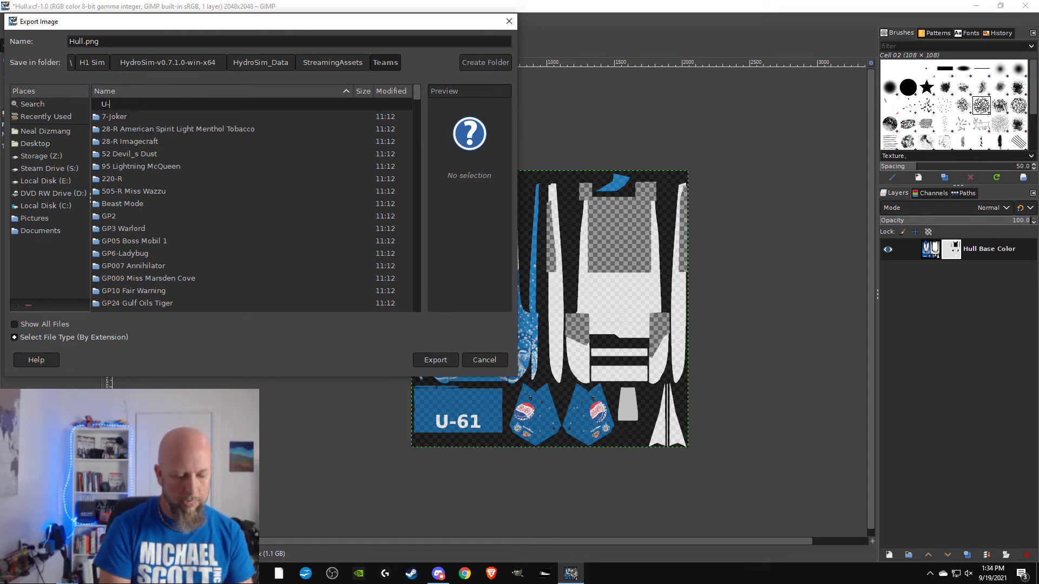
text(61 Pepsi)
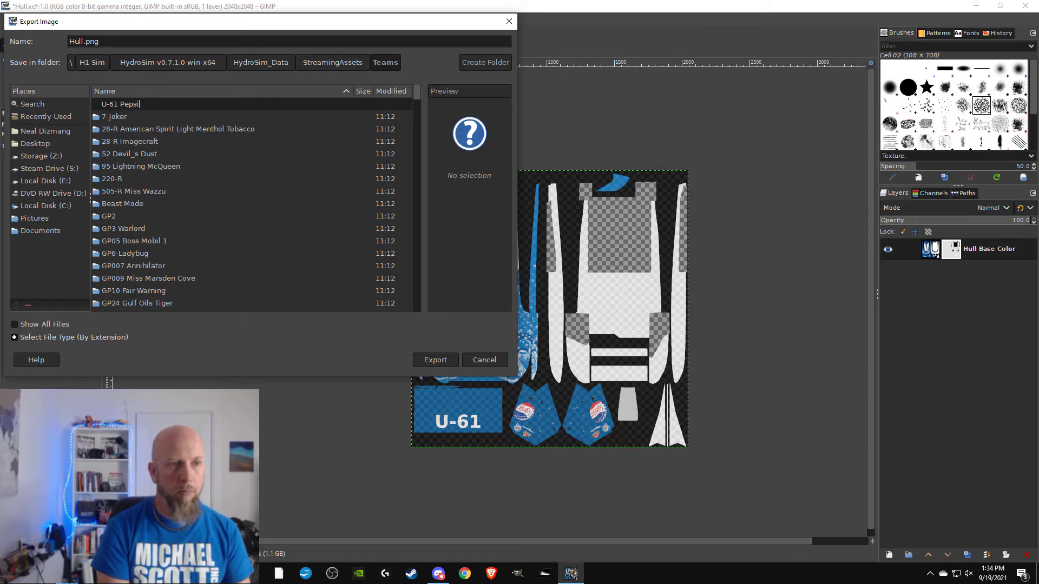
key(Return)
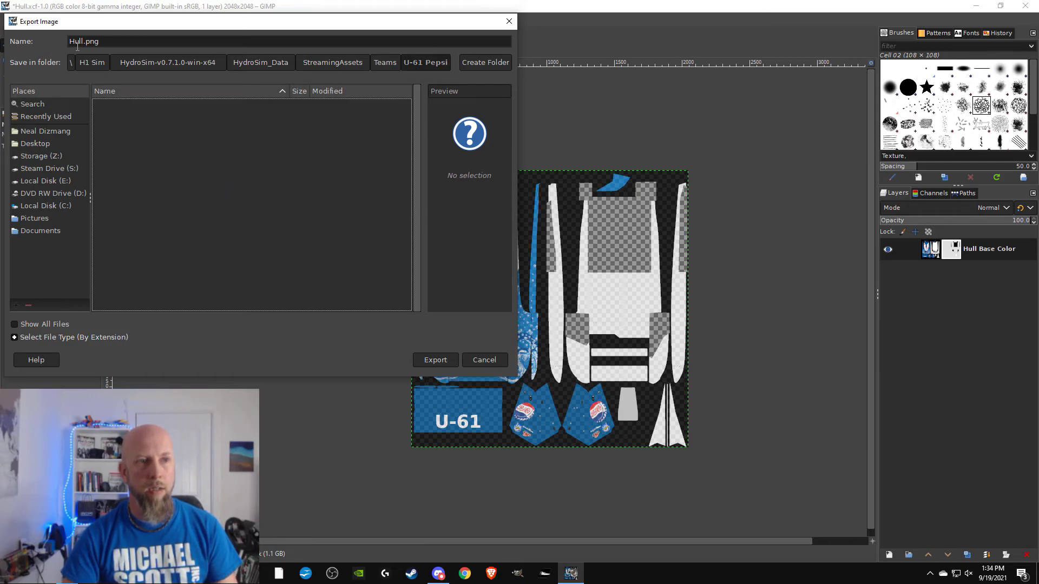
- Name the export file Hull.dds and proceed to the DDS export options
click(123, 47)
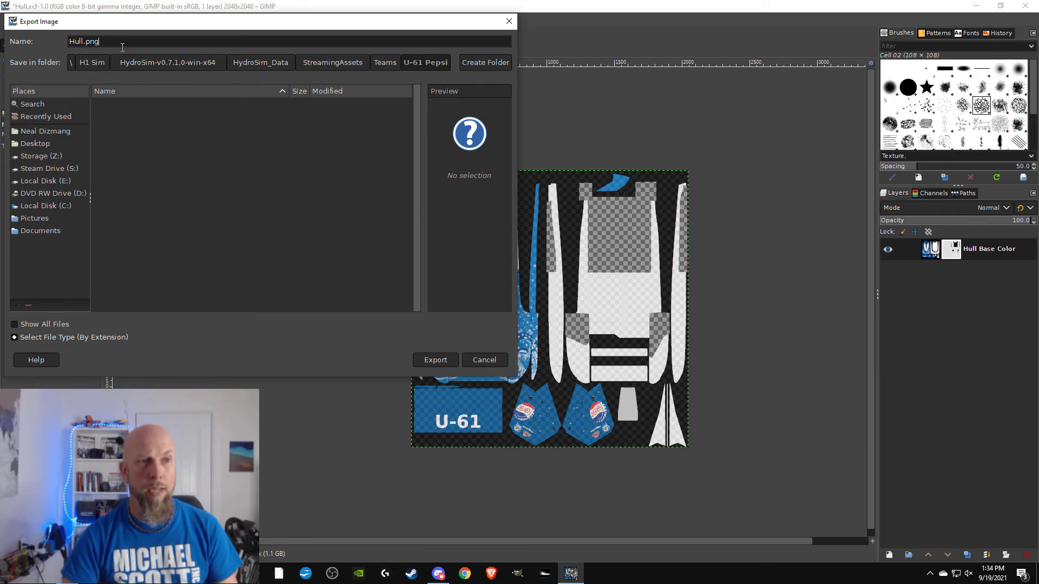
key(BackSpace)
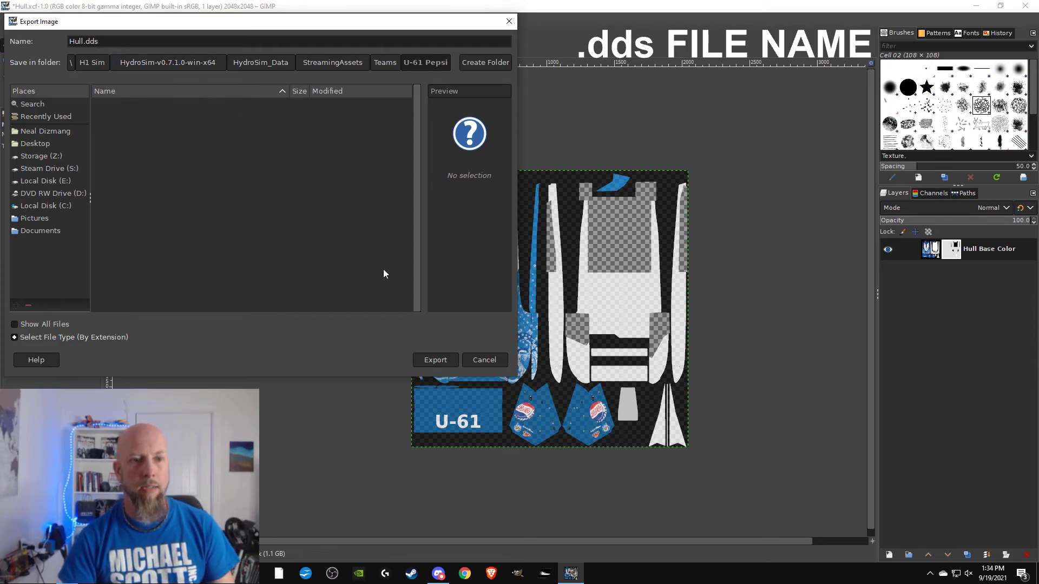
click(428, 361)
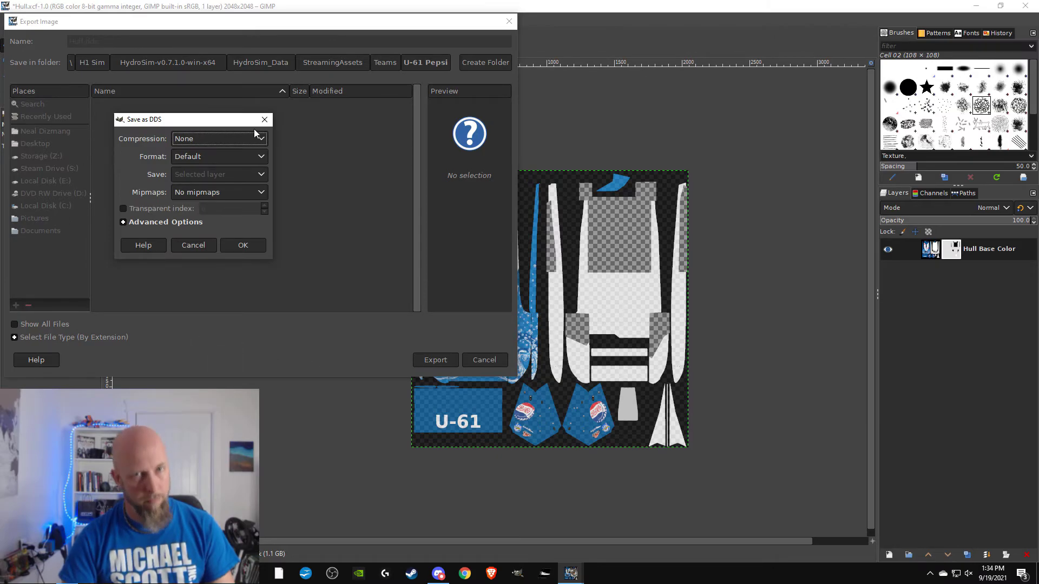
- Export the DDS with BC3 / DXT5 compression, generated mipmaps and the Box mipmap filter
click(245, 138)
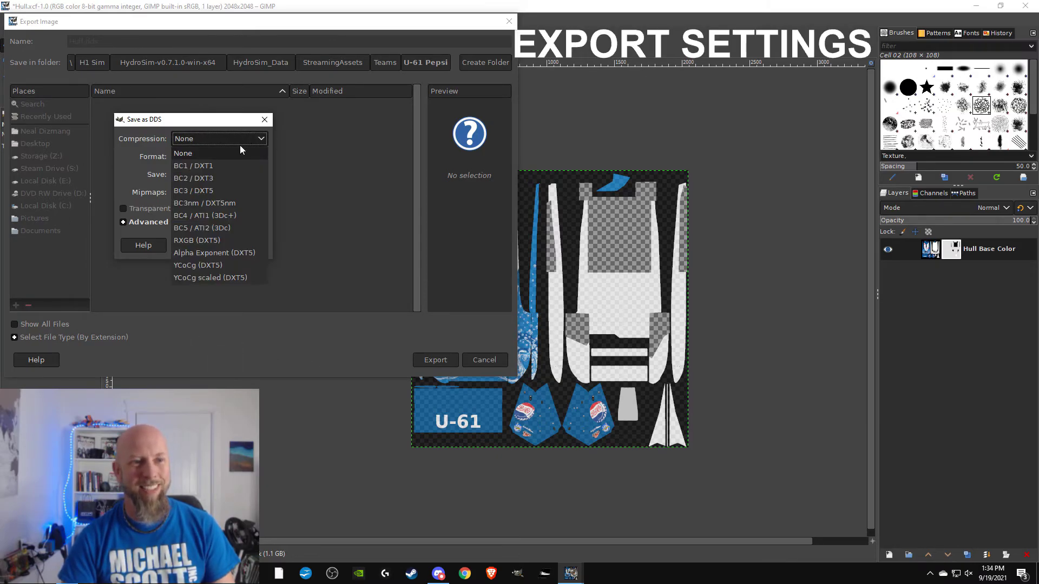
click(229, 191)
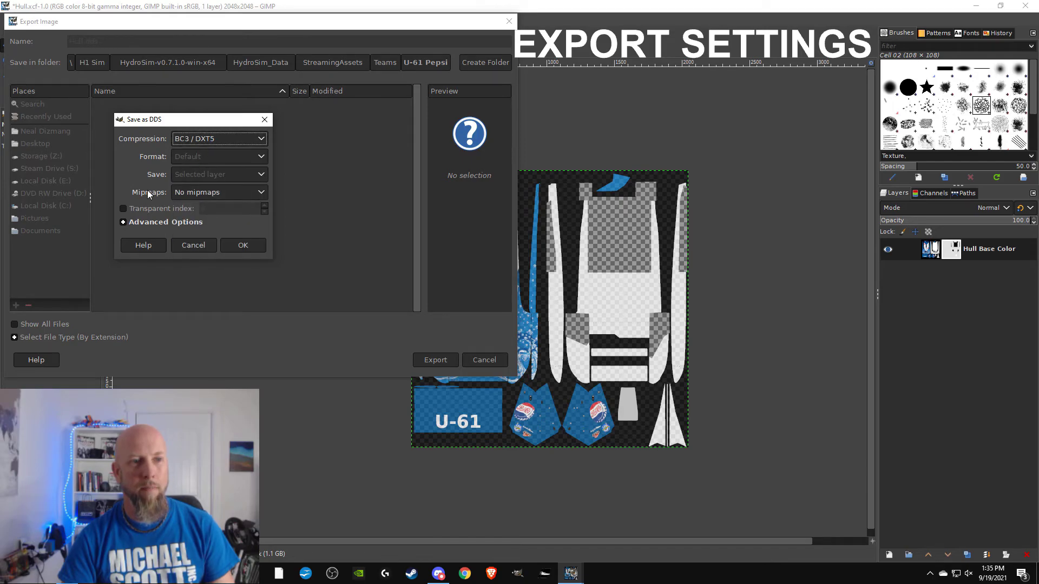
click(219, 193)
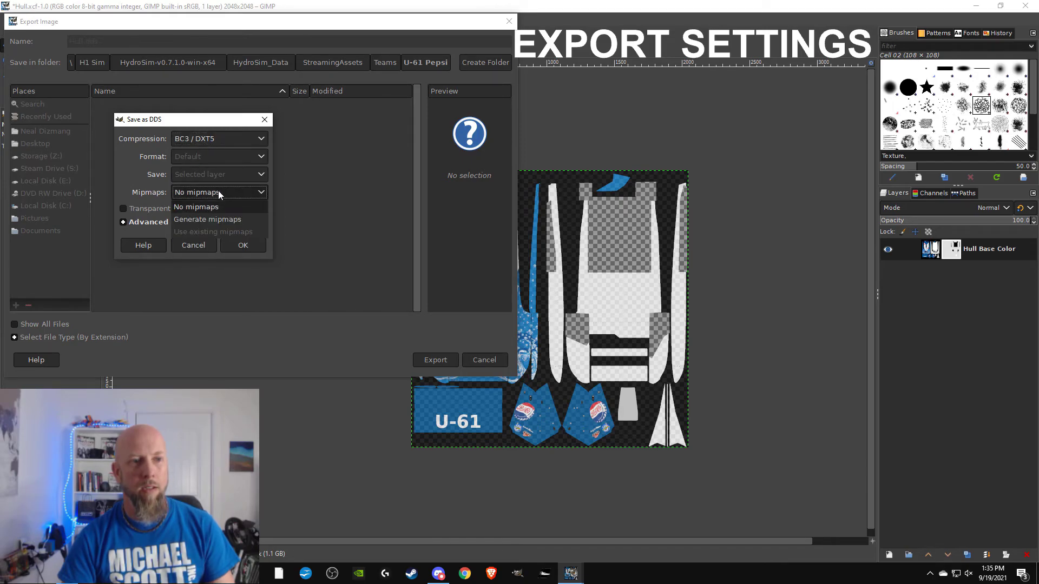
click(193, 219)
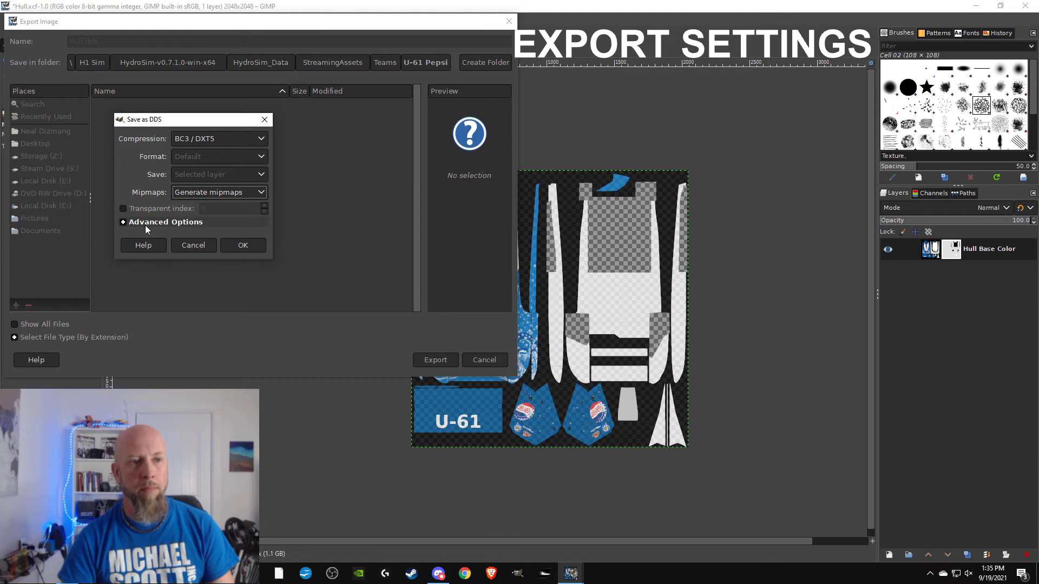
click(206, 222)
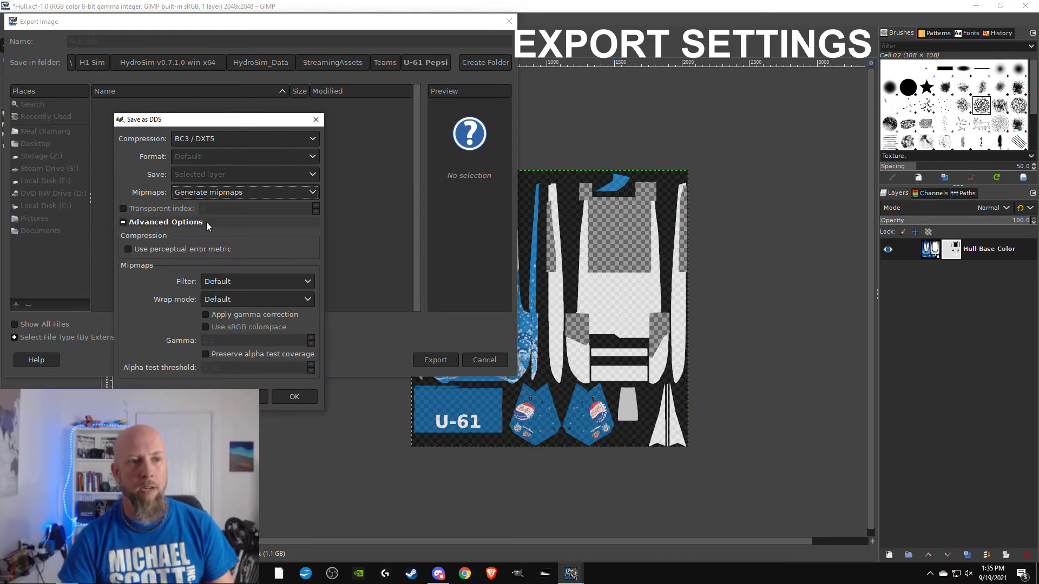
click(252, 283)
click(226, 320)
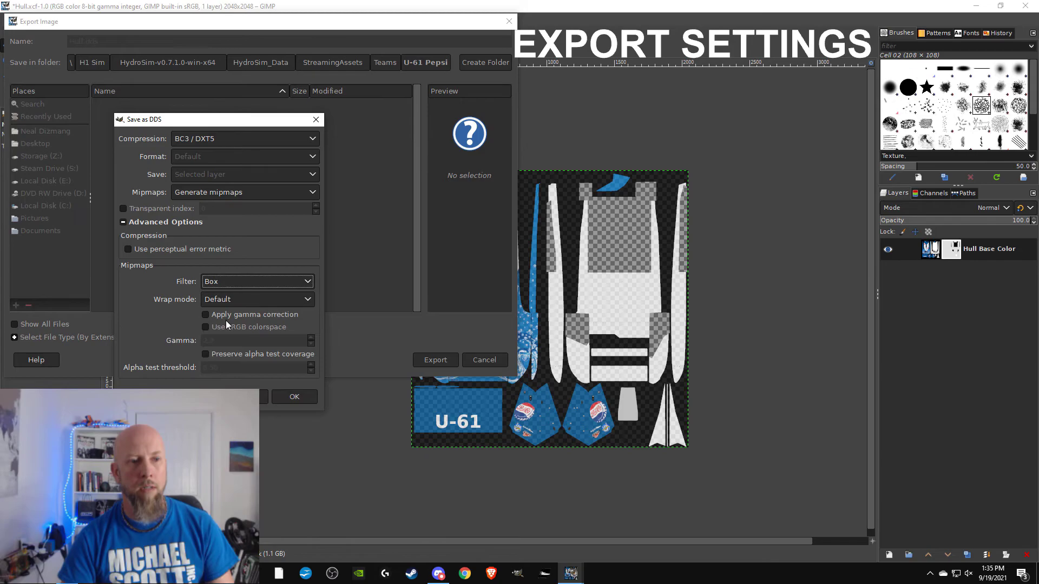
click(294, 397)
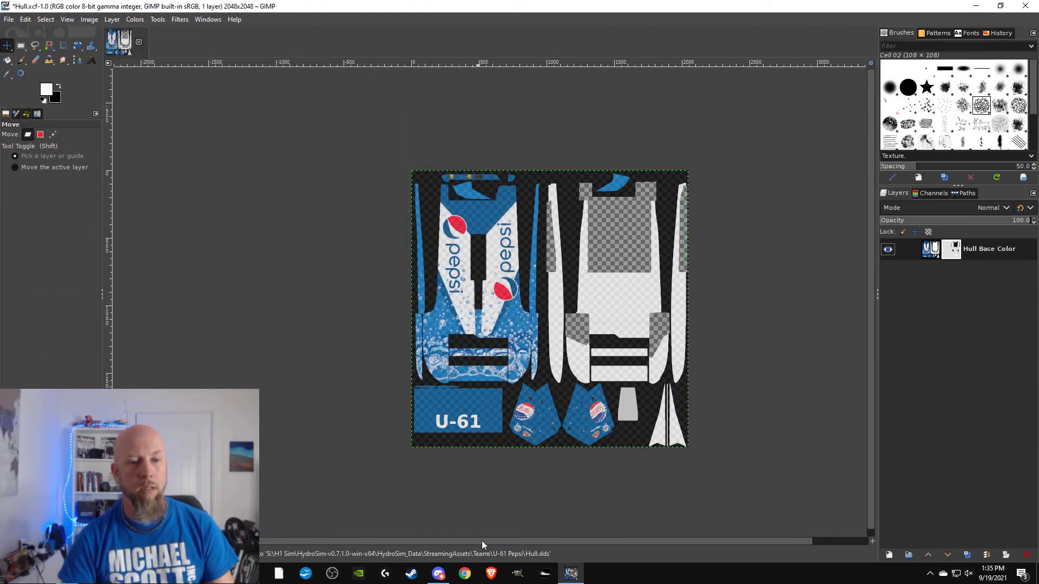
- Switch to HydroSim, choose the U-61 Pepsi boat and inspect its livery from the rear side
click(544, 575)
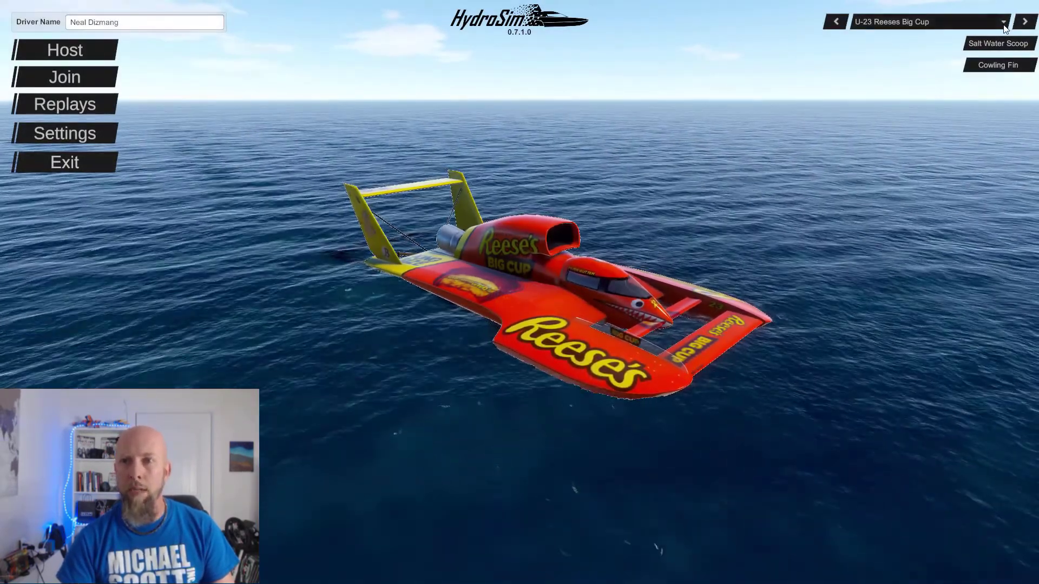
click(1005, 23)
scroll(979, 129, down, 10)
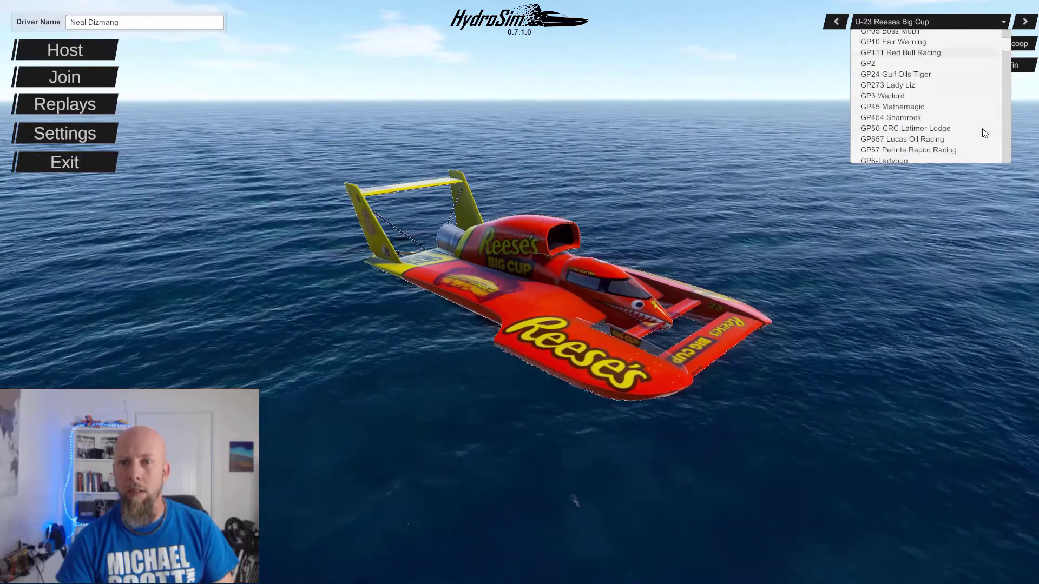
drag(1007, 53, 1005, 122)
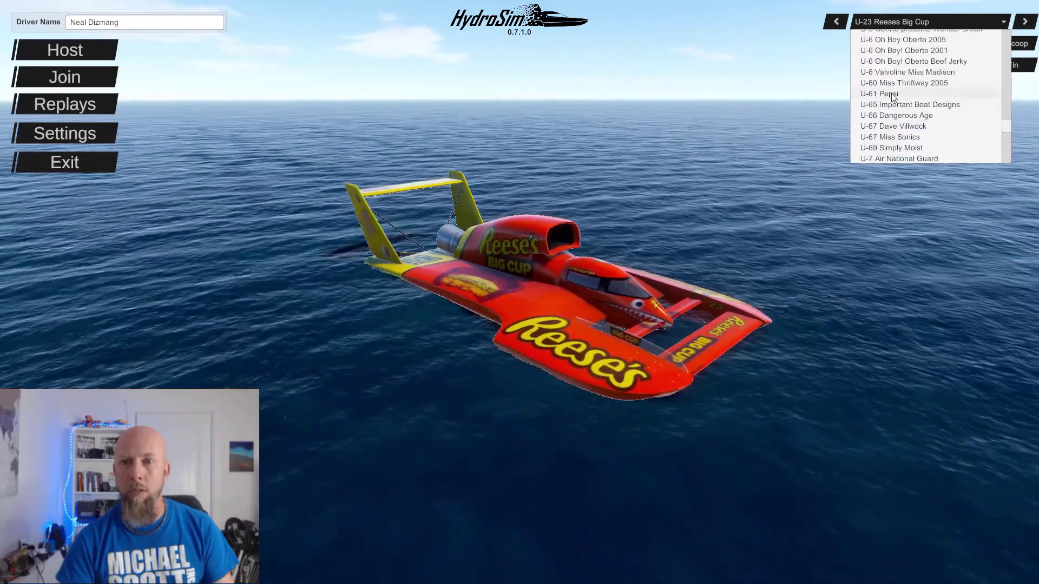
click(891, 94)
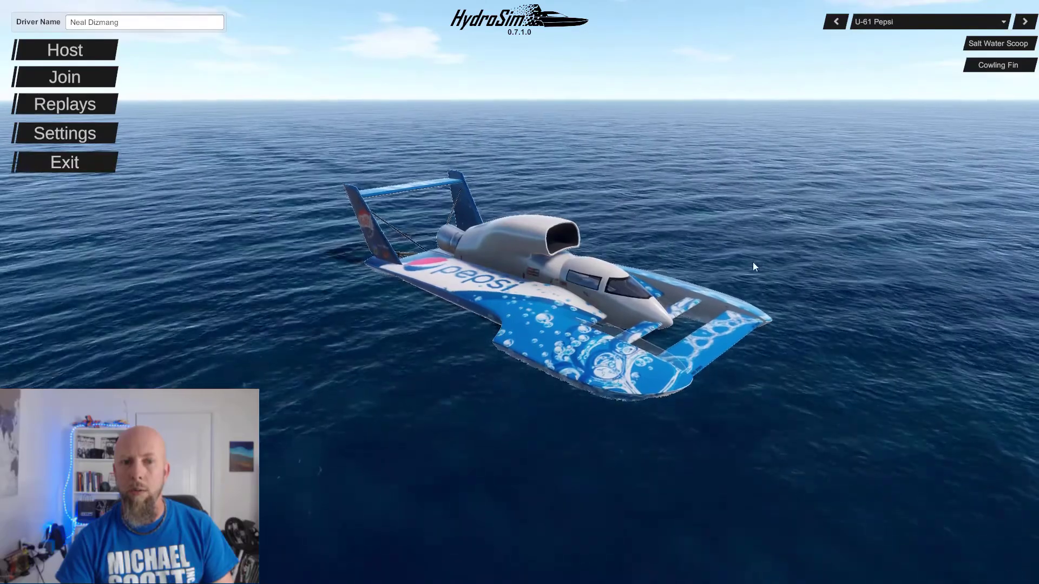
drag(662, 382, 804, 310)
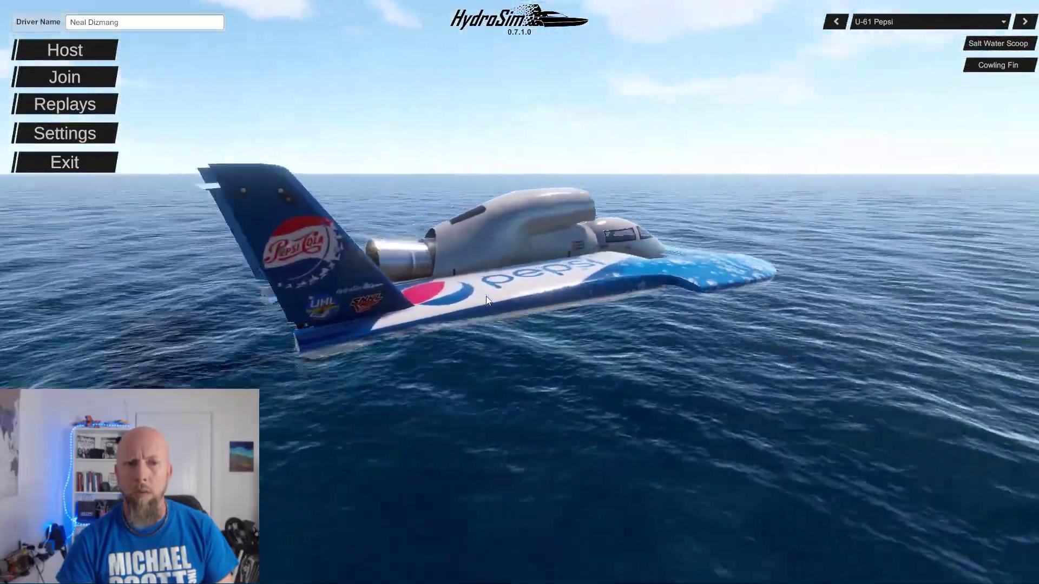
- Inspect the U-61 Pepsi boat's livery from the front, side and above, and exit HydroSim to return to GIMP
drag(486, 297, 788, 313)
drag(603, 303, 695, 324)
drag(535, 296, 492, 281)
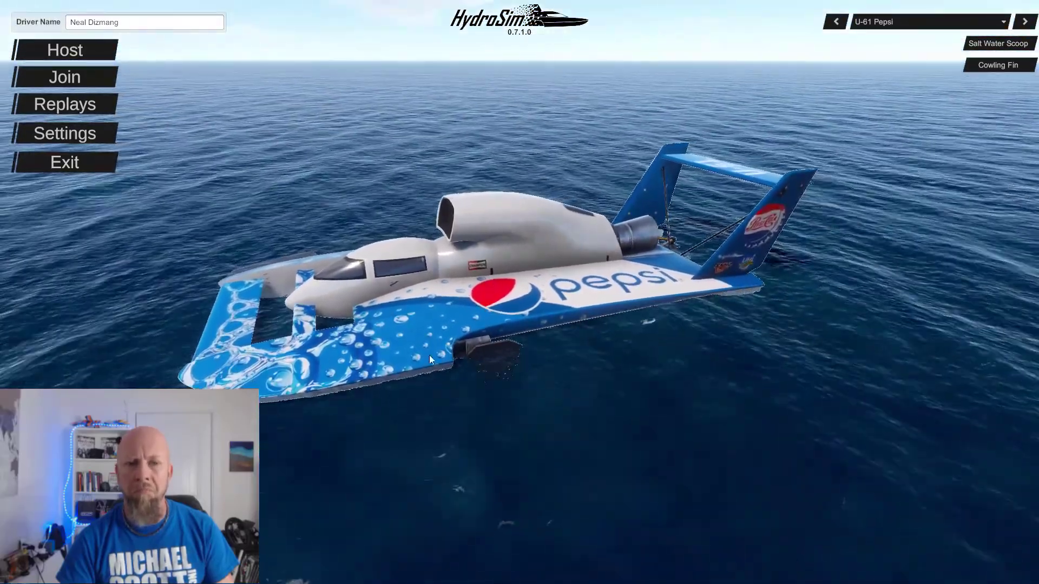
drag(437, 292, 439, 209)
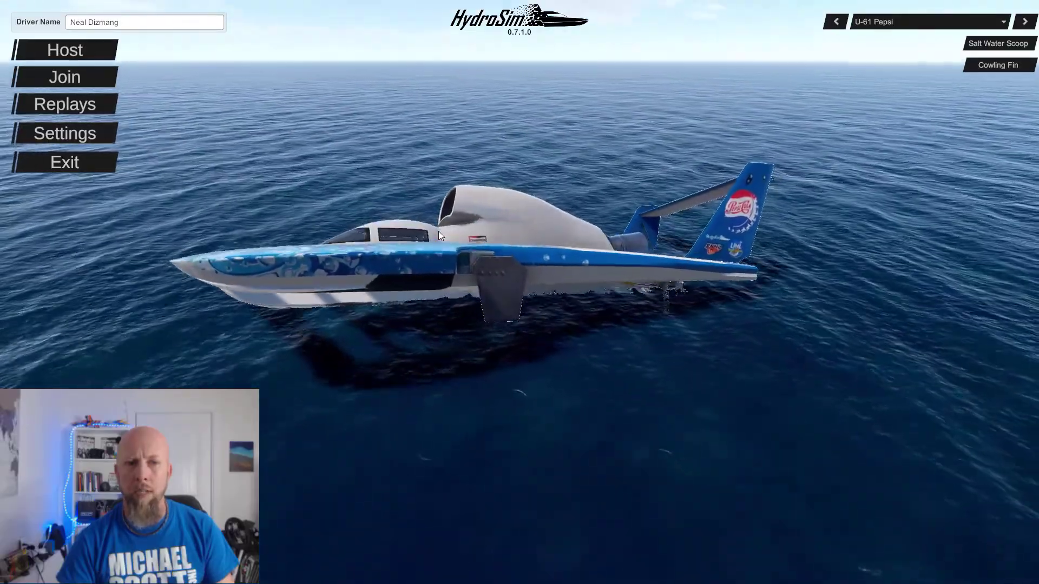
drag(438, 232, 222, 241)
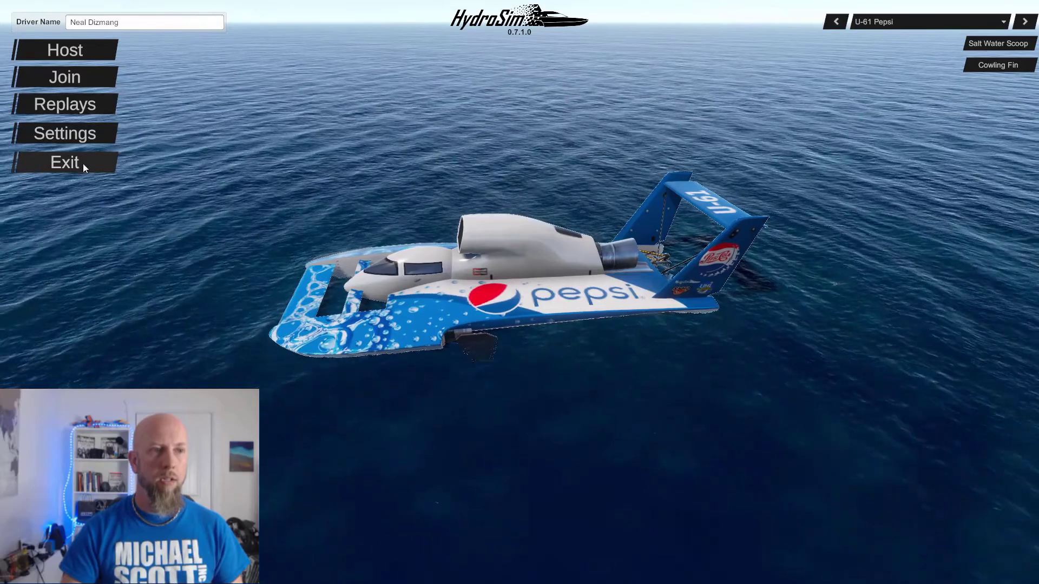
click(83, 163)
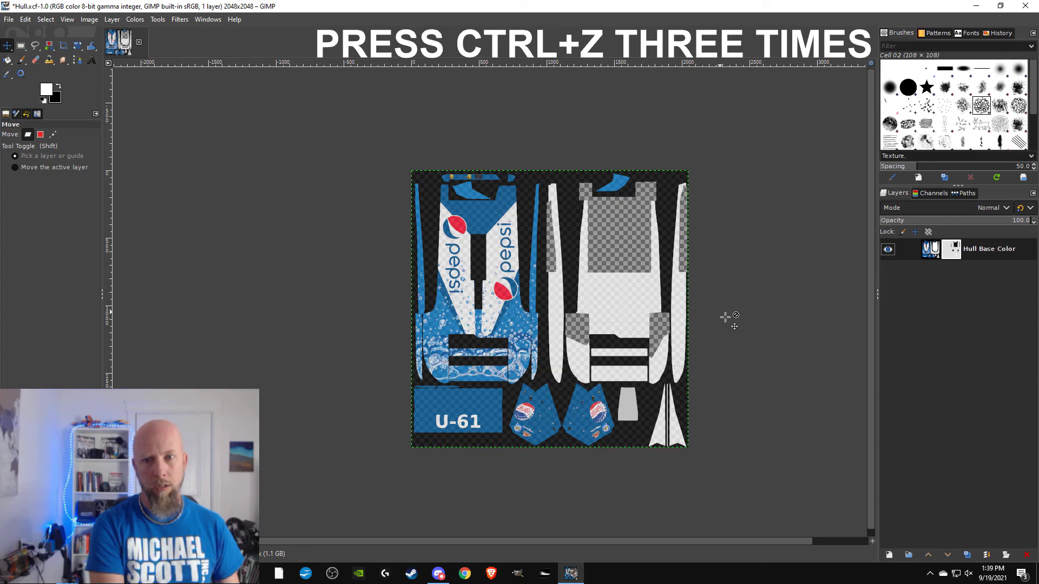
- Undo the last three edits: the layer mask, the layer merge and the added Alpha 1 copy layer
key(ctrl+z)
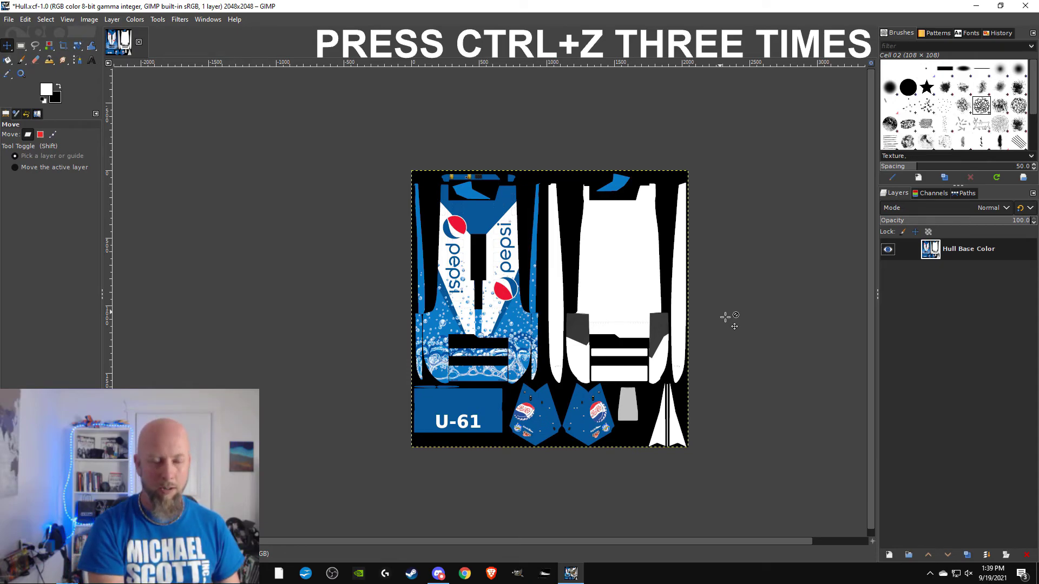
key(ctrl+z)
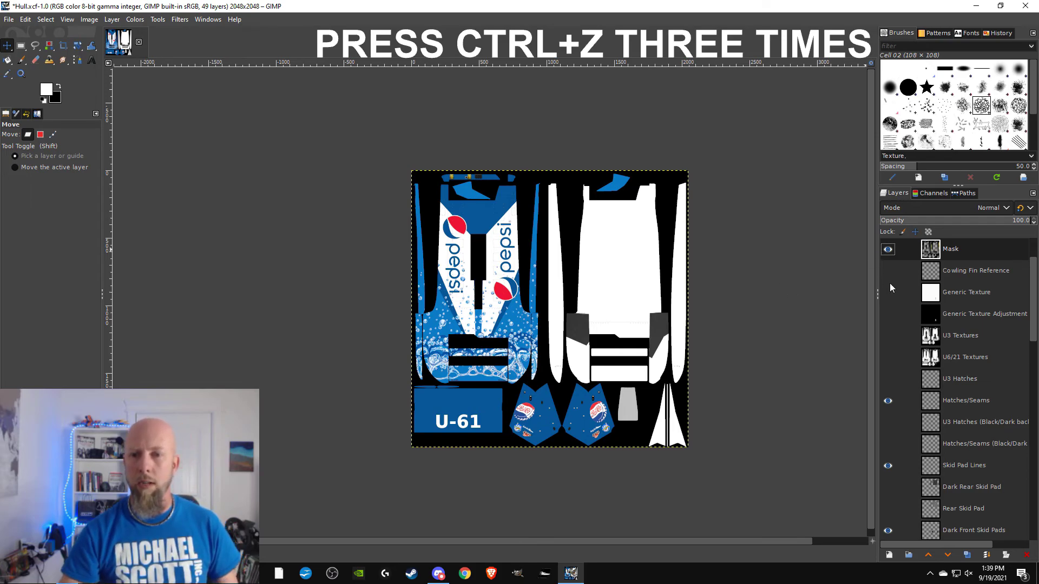
scroll(925, 322, up, 3)
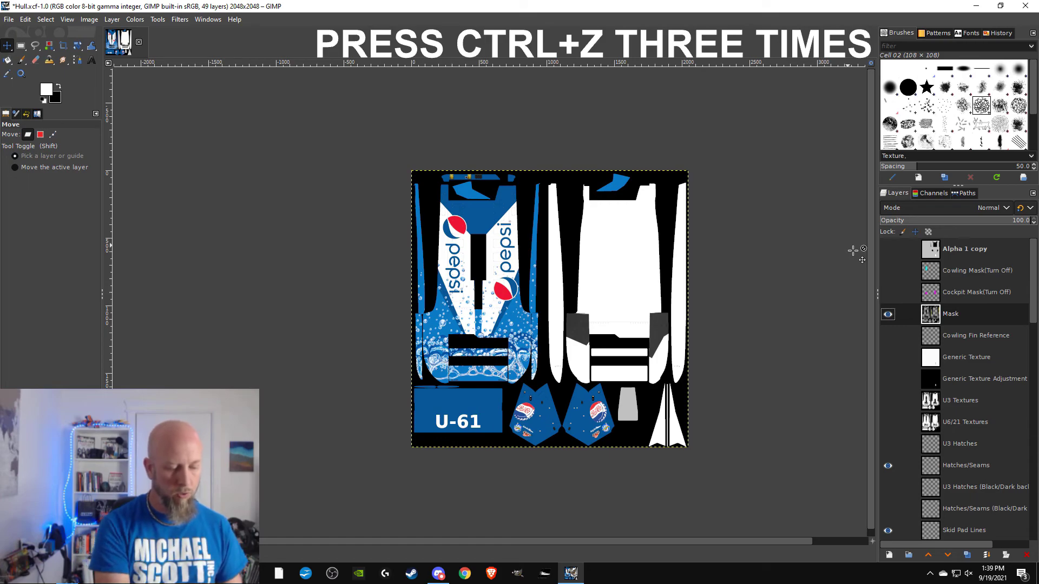
key(ctrl+z)
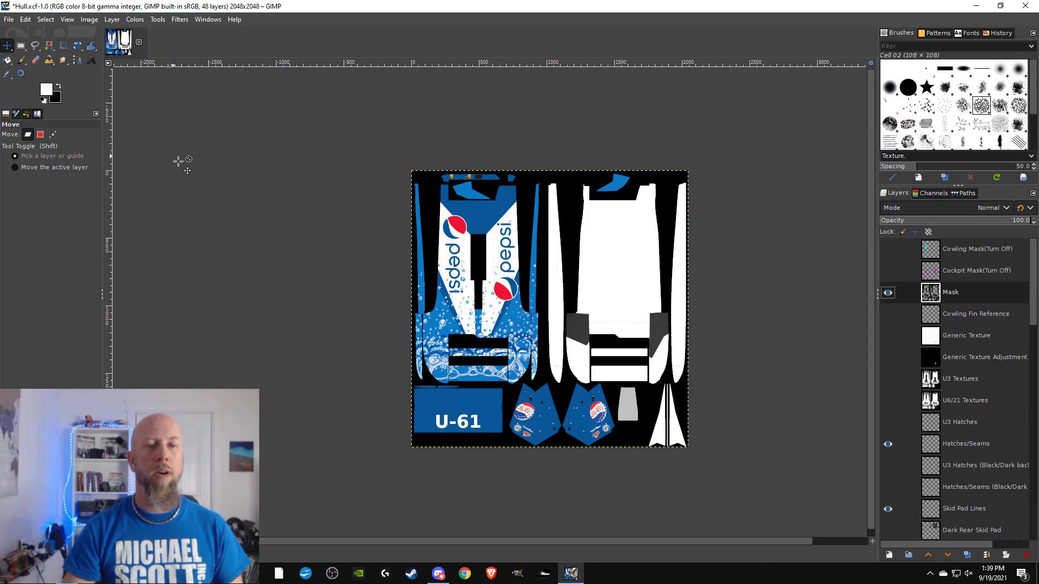
- Save the layered image as a new file named Hull bubbles.xcf in the Gimp files folder
click(9, 19)
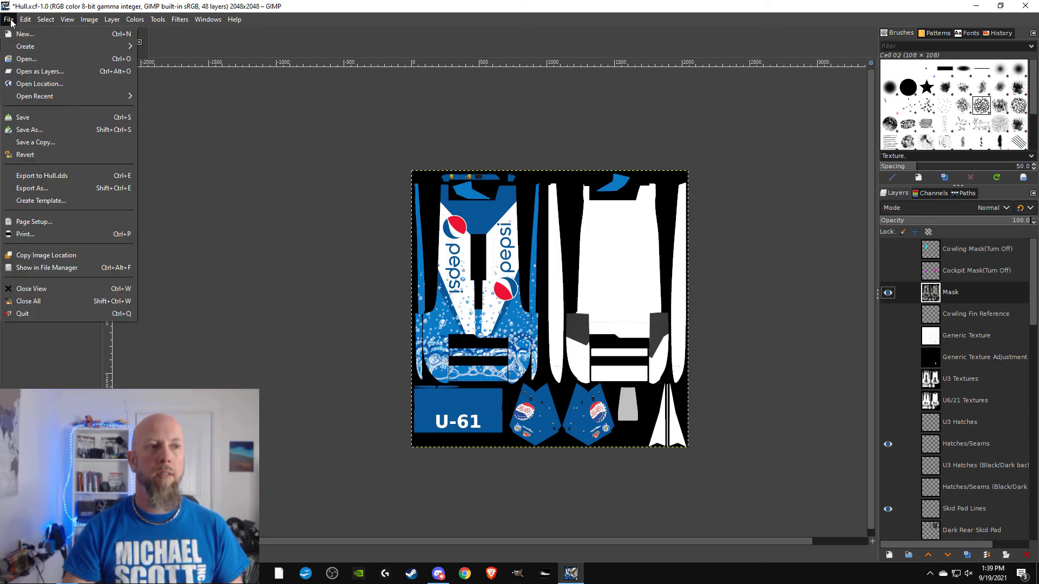
click(31, 129)
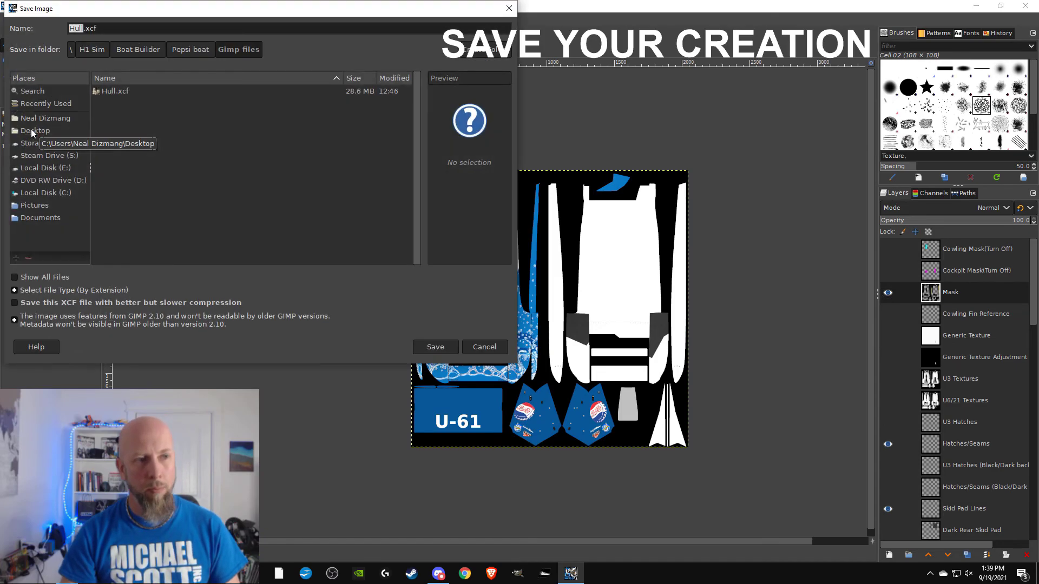
key(Right)
text(bubble)
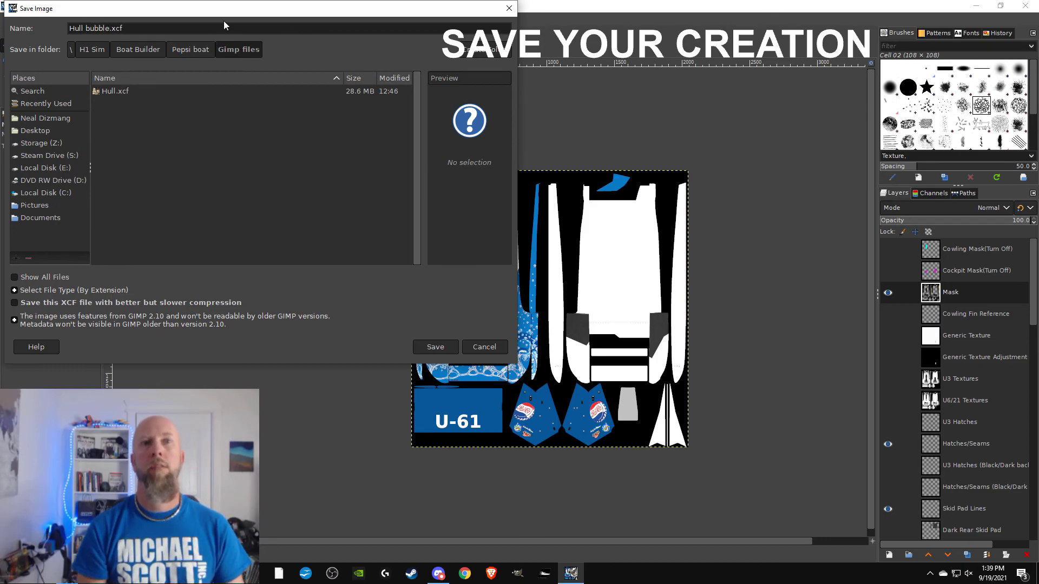
text(s)
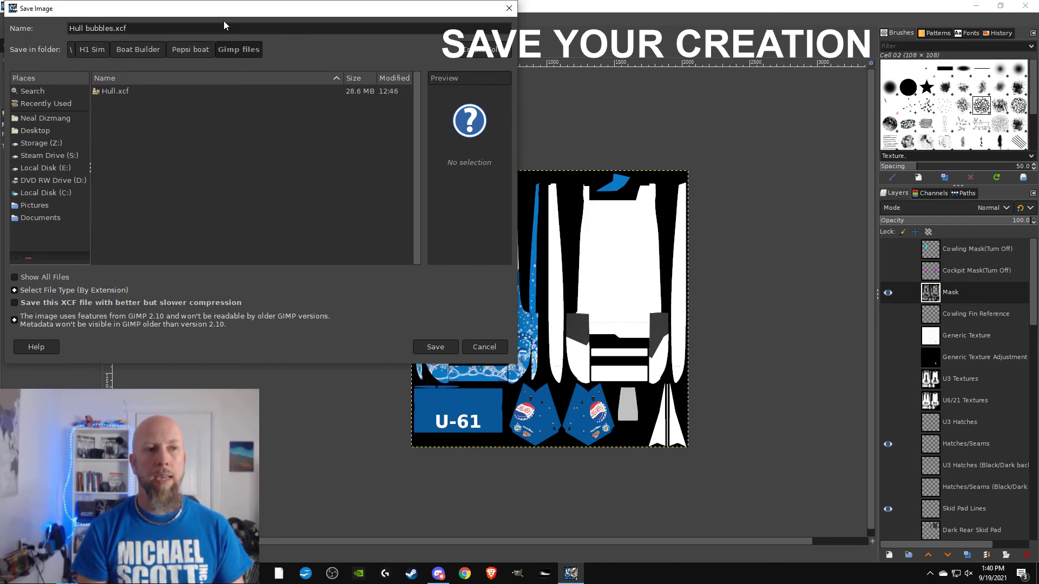
key(Return)
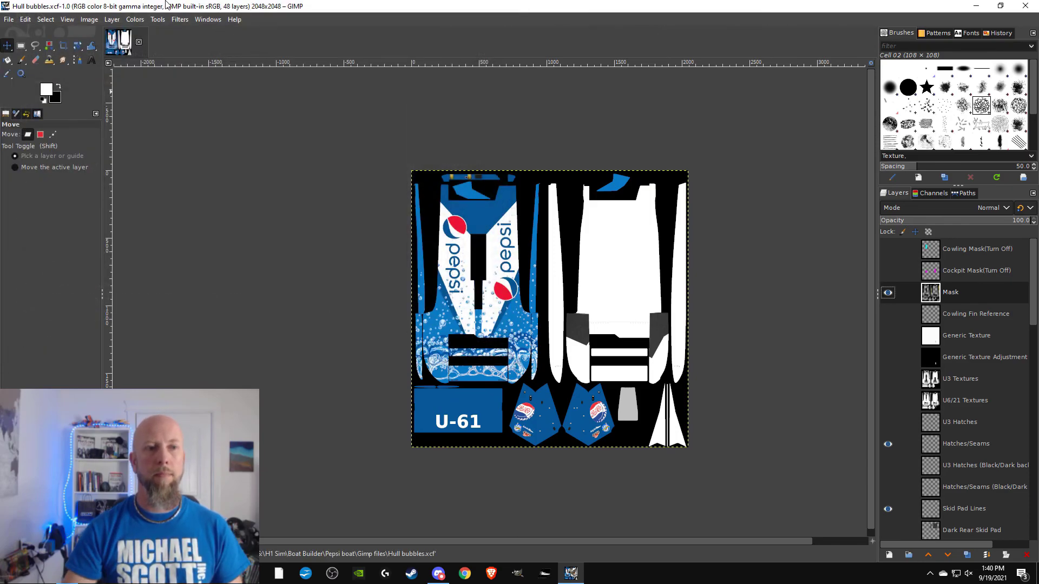